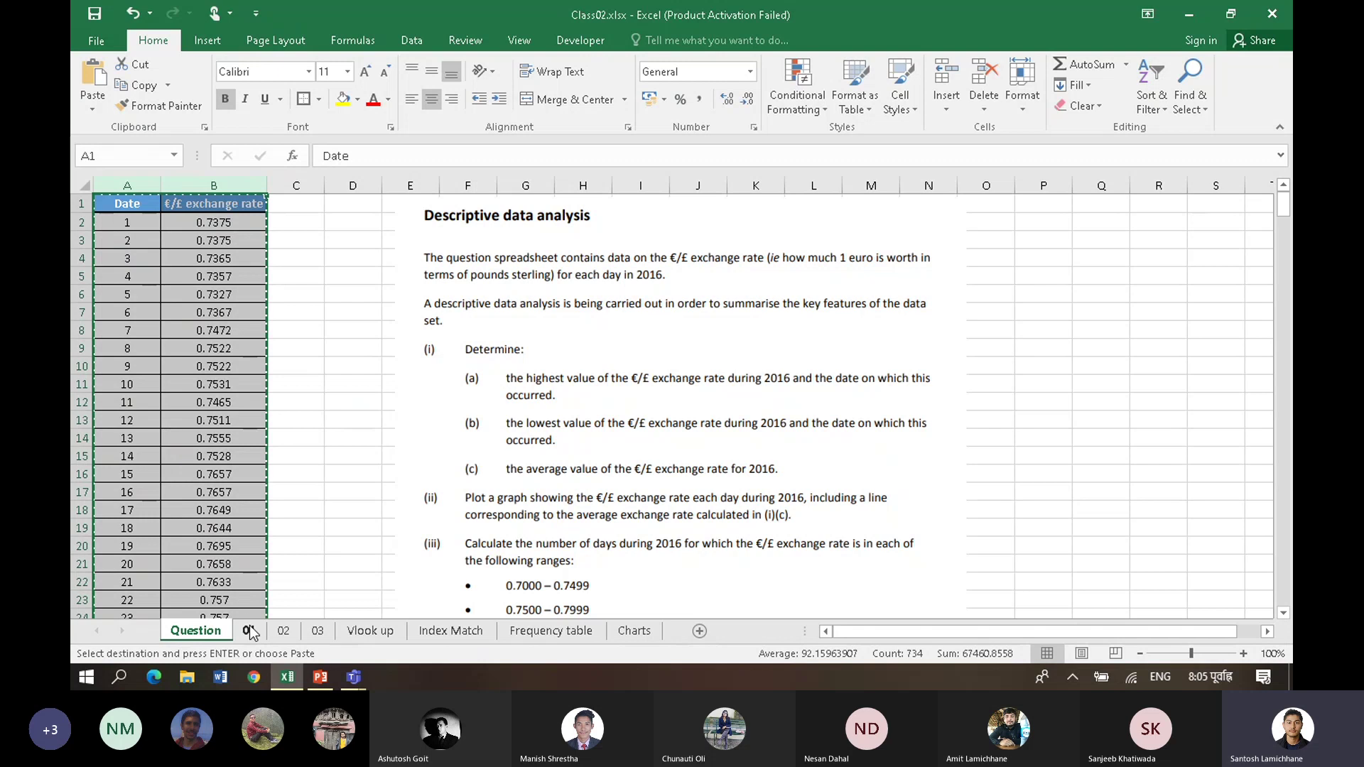
# Step: Paste the copied date and exchange rate table into sheet 01 starting at cell A1
pyautogui.click(125, 202)
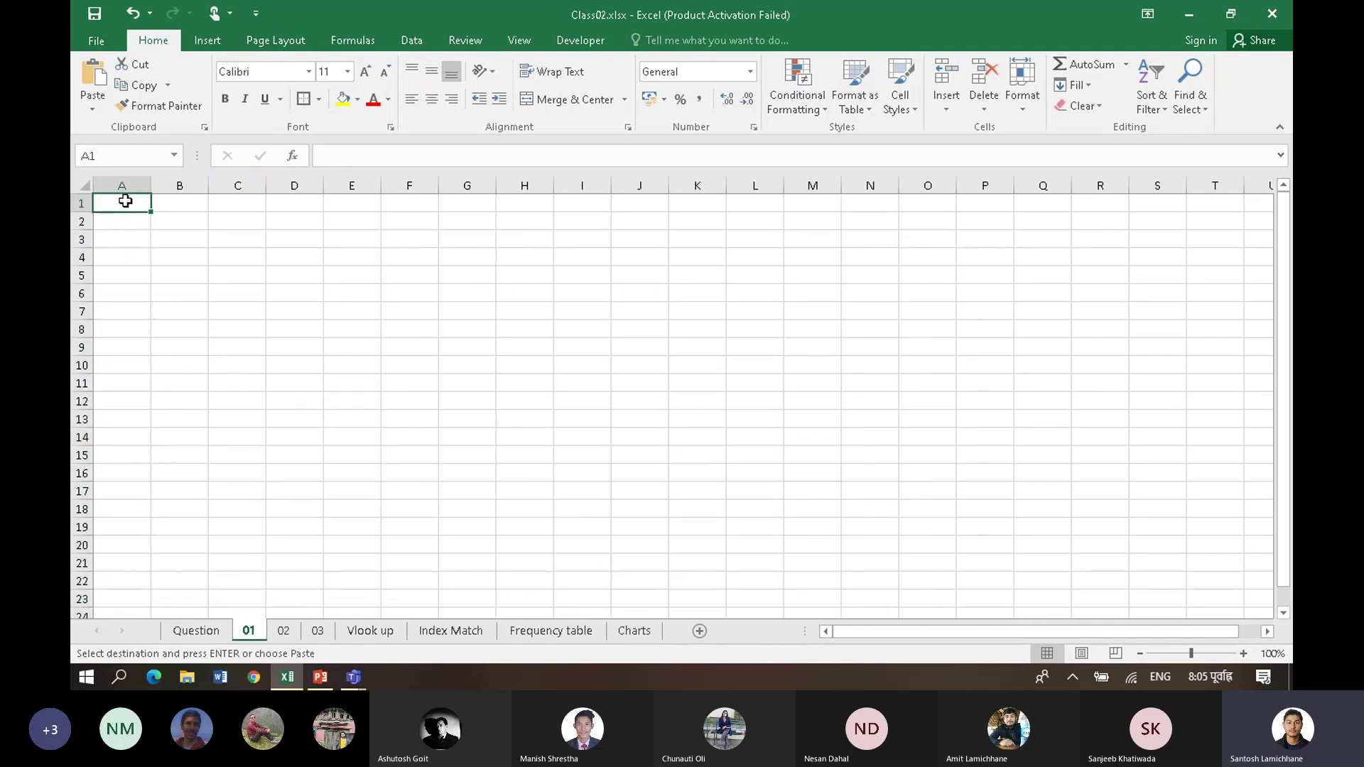
pyautogui.hotkey('ctrl', 'v')
pyautogui.click(353, 293)
pyautogui.click(352, 216)
# Step: Enter the label "Highest" in cell D1
pyautogui.click(357, 203)
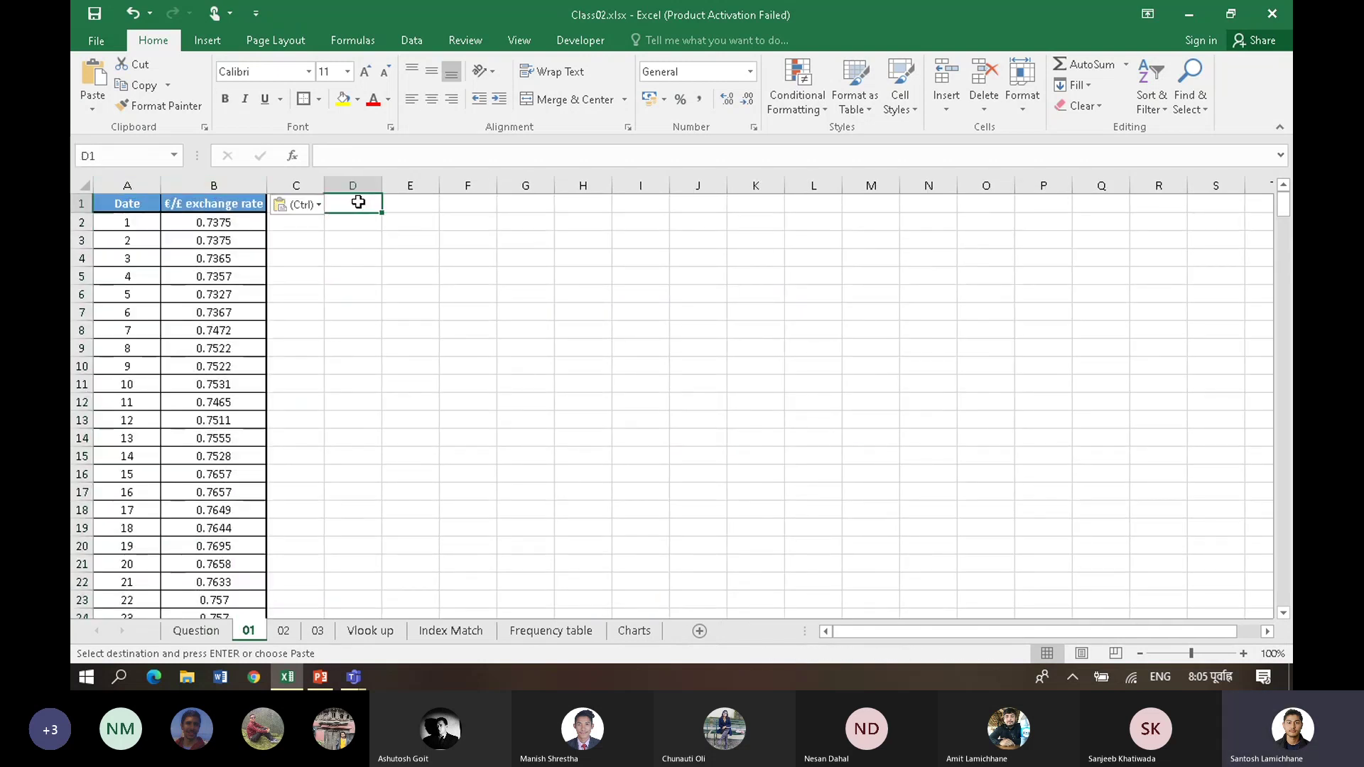
pyautogui.write('=')
pyautogui.press('BackSpace')
pyautogui.write('High')
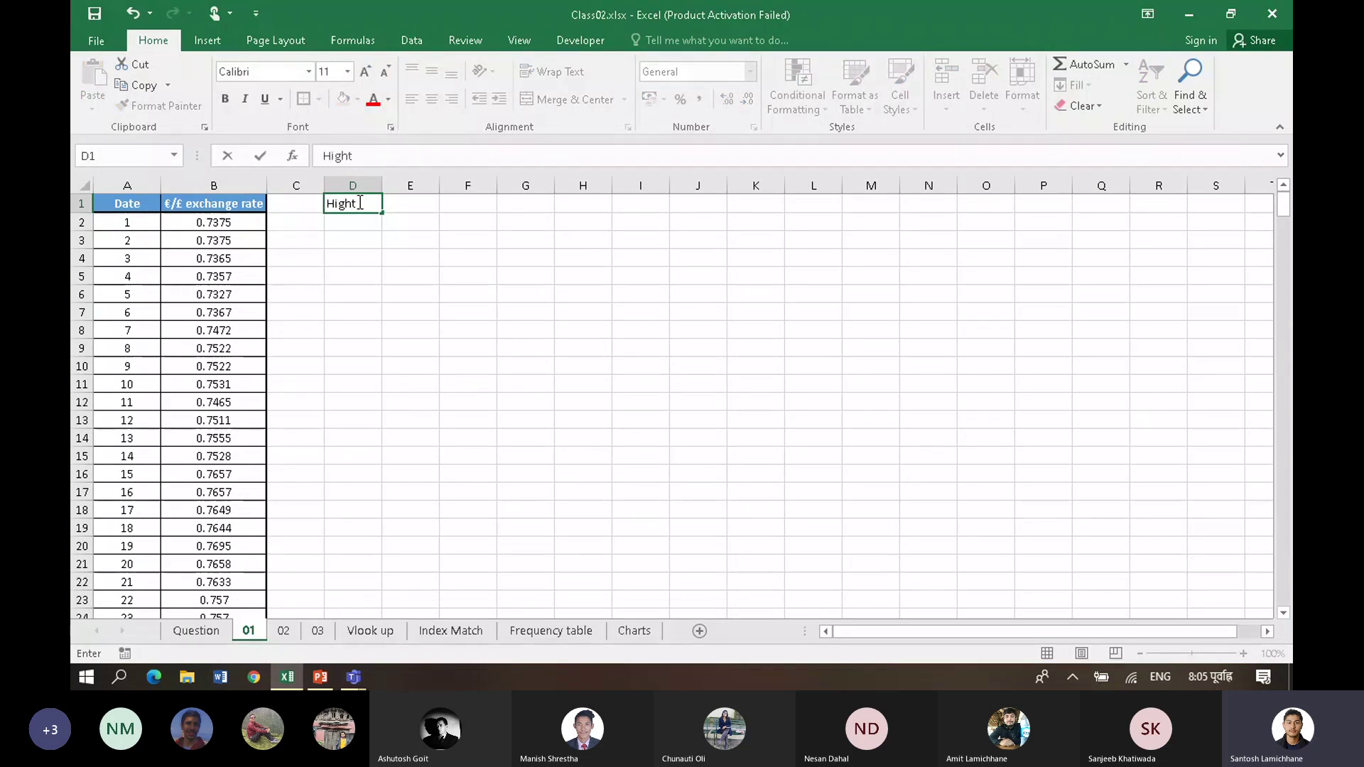
pyautogui.write('t')
pyautogui.press('BackSpace')
pyautogui.press('BackSpace')
pyautogui.press('BackSpace')
pyautogui.press('BackSpace')
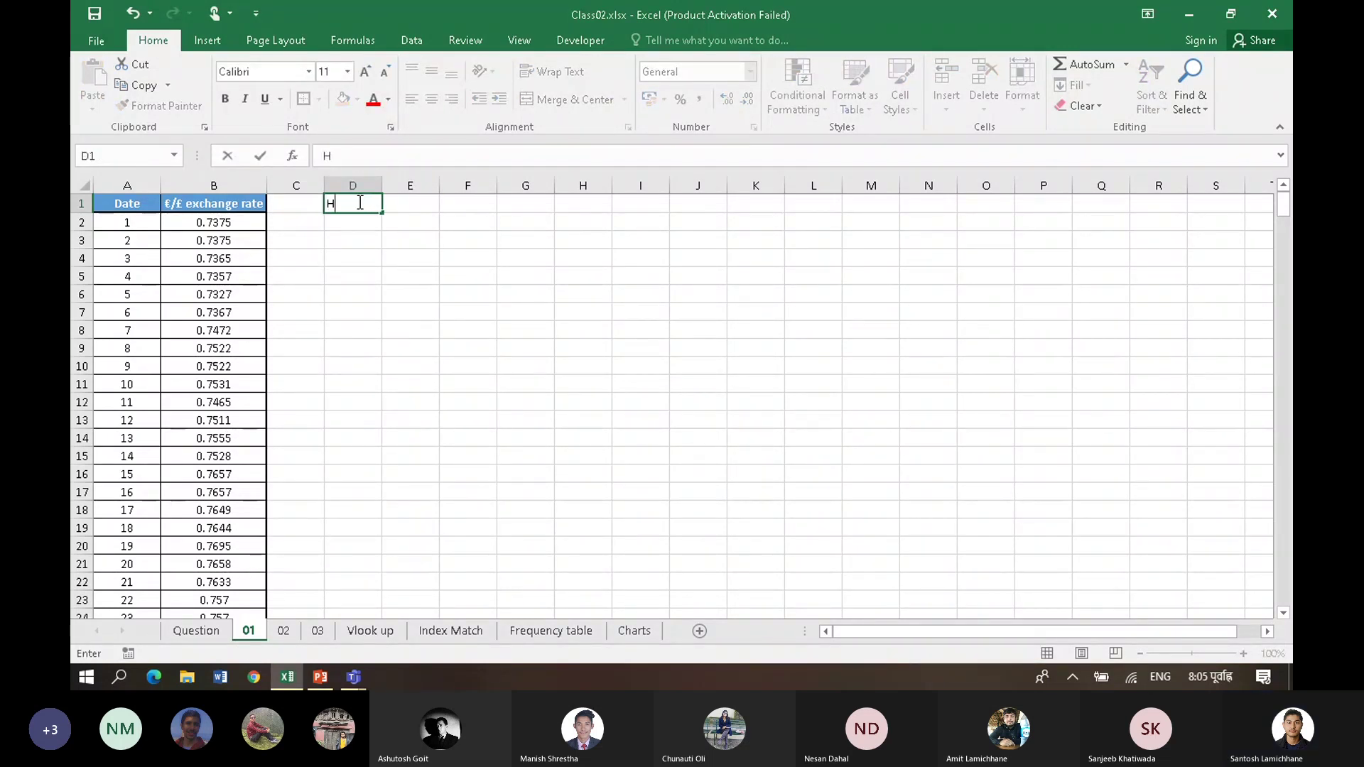
pyautogui.write('i')
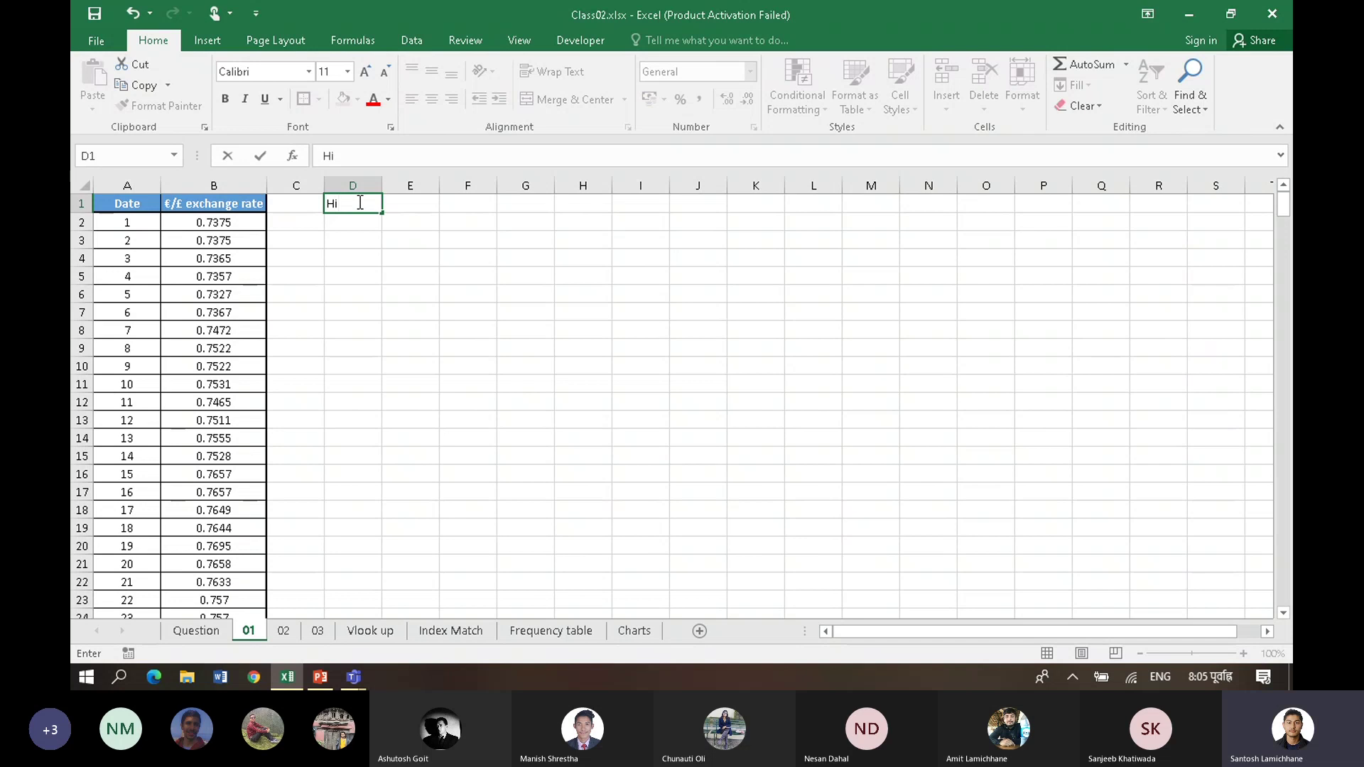
pyautogui.write('ghest')
pyautogui.press('Tab')
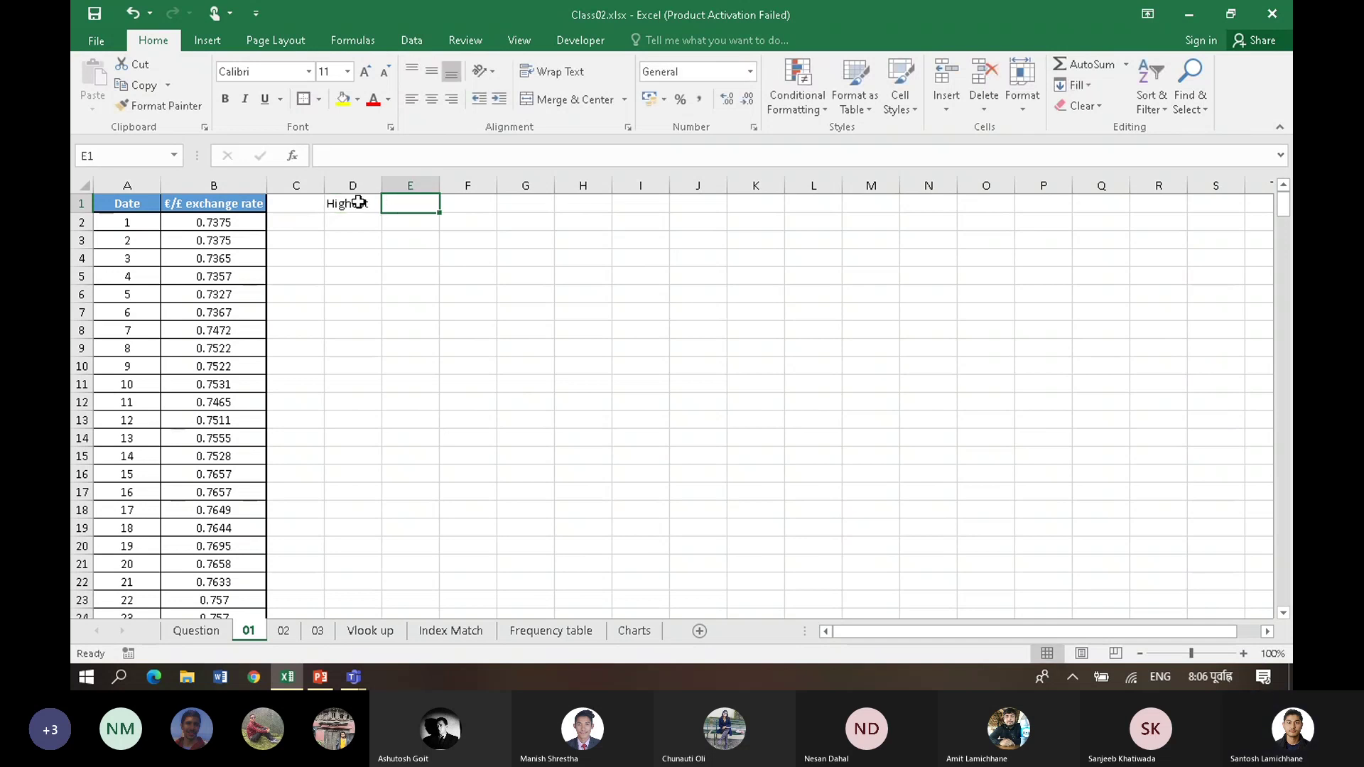
# Step: Enter the labels "Large" in E1 and "Max" in F1
pyautogui.write('=')
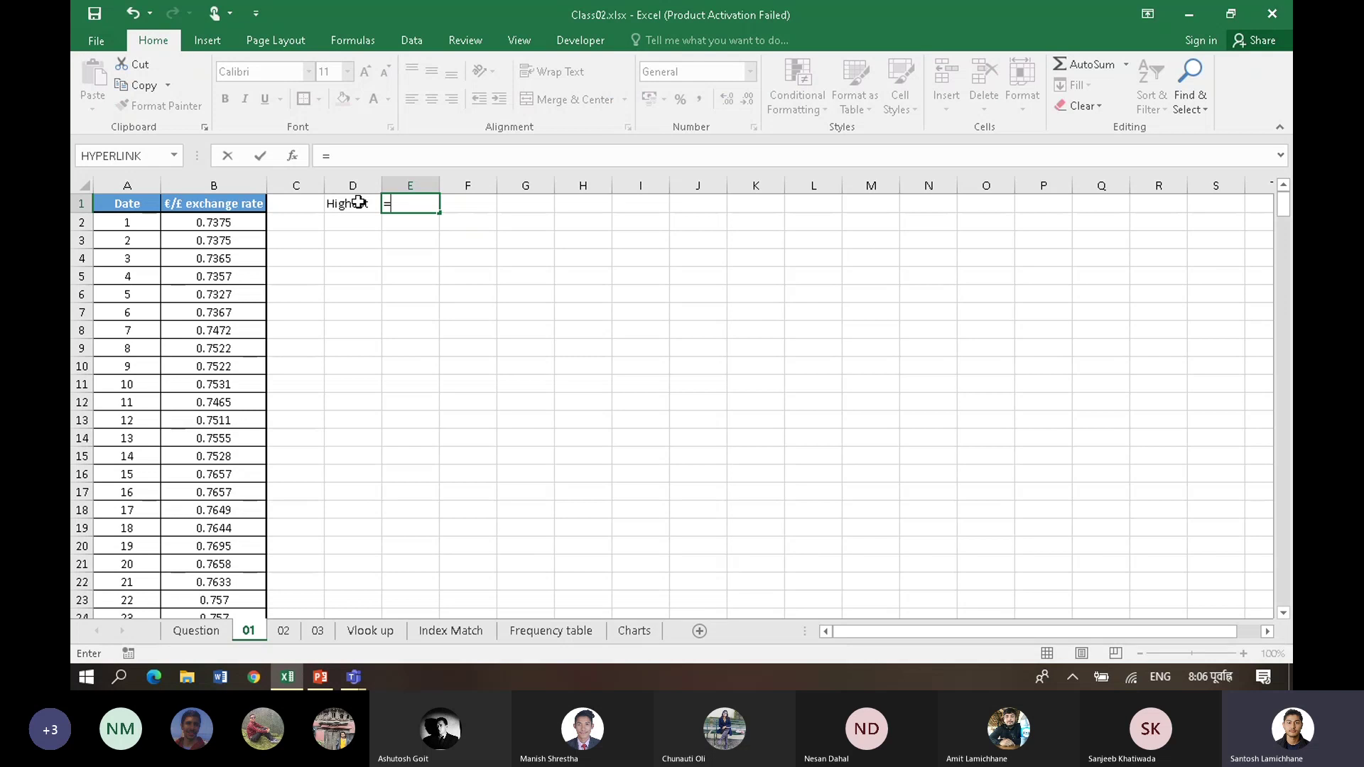
pyautogui.press('BackSpace')
pyautogui.write('Large')
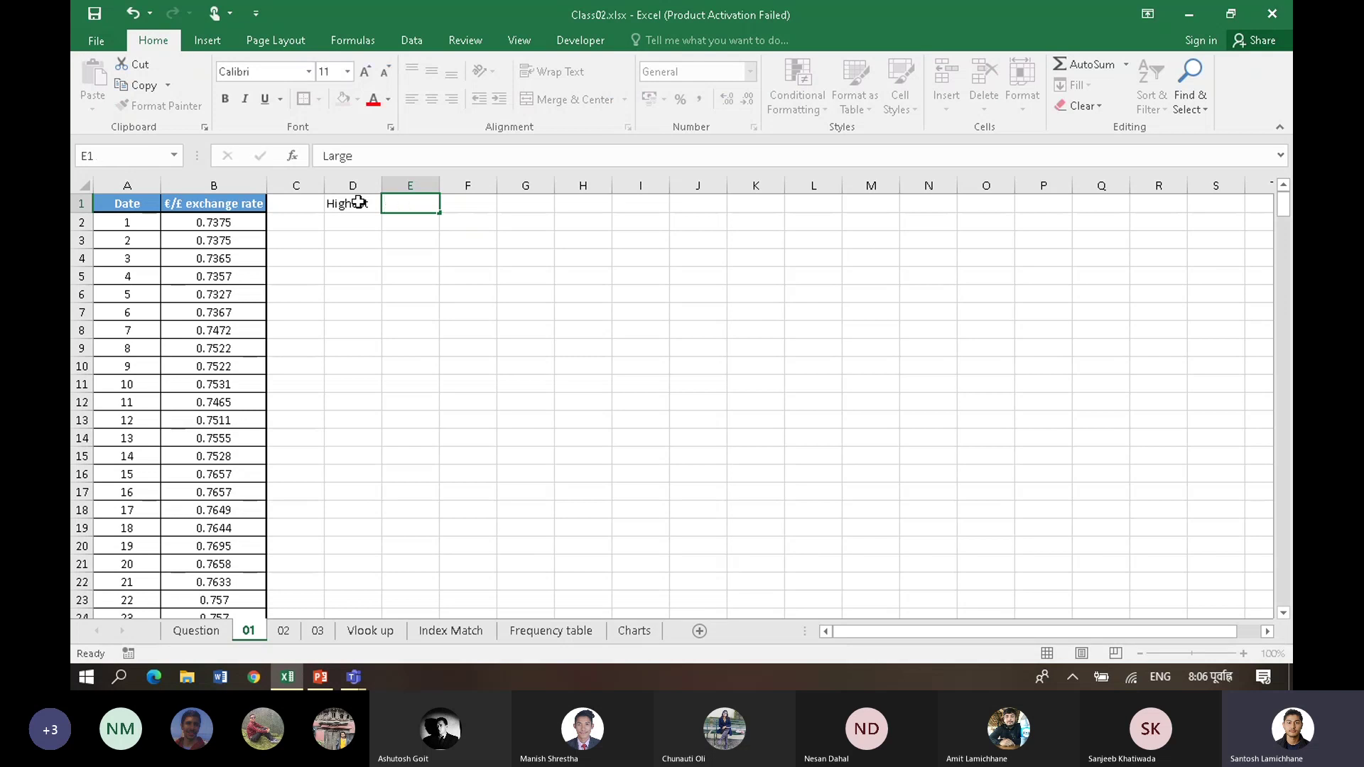
pyautogui.press('Tab')
pyautogui.write('Max')
pyautogui.press('Tab')
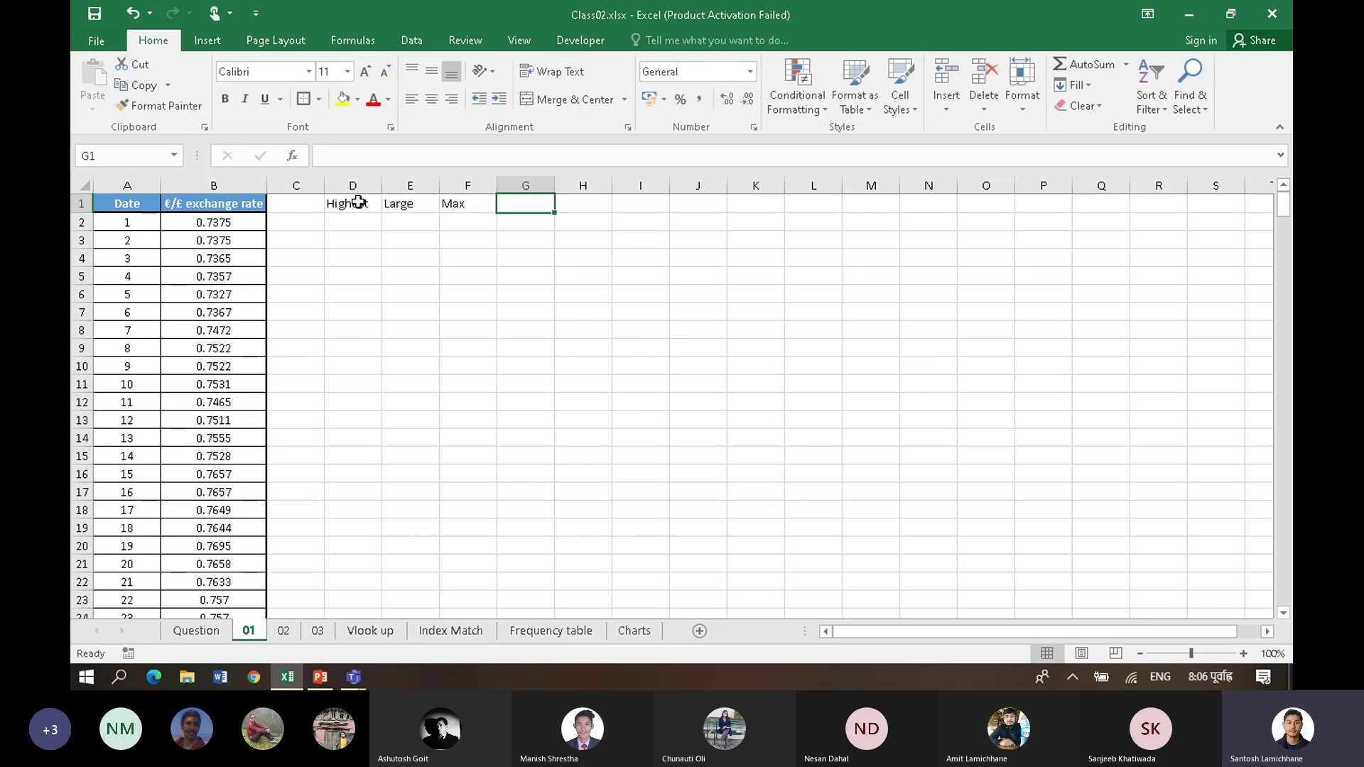
# Step: Find the highest exchange rate in cell H1 with the formula +MAX(B2:B367)
pyautogui.press('Tab')
pyautogui.write('=')
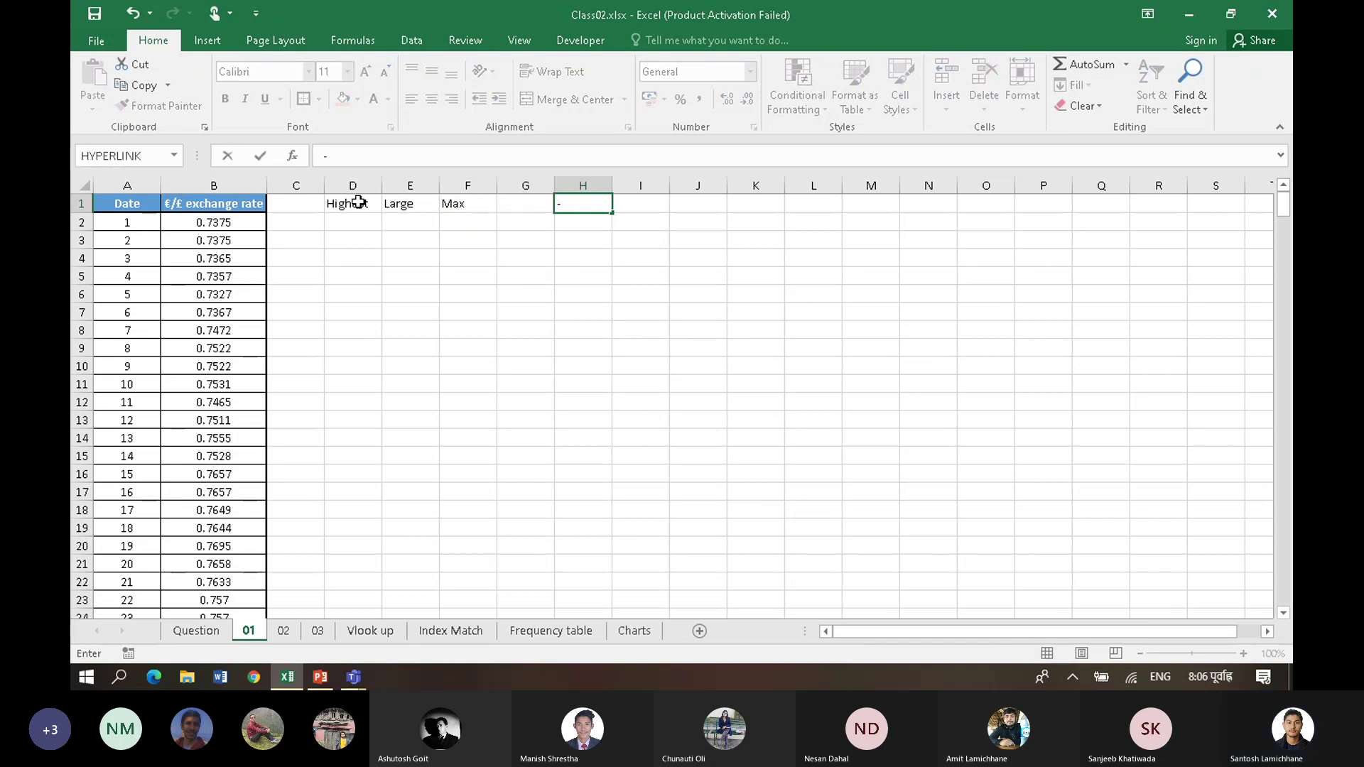
pyautogui.press('BackSpace')
pyautogui.write('+')
pyautogui.press('BackSpace')
pyautogui.write('+')
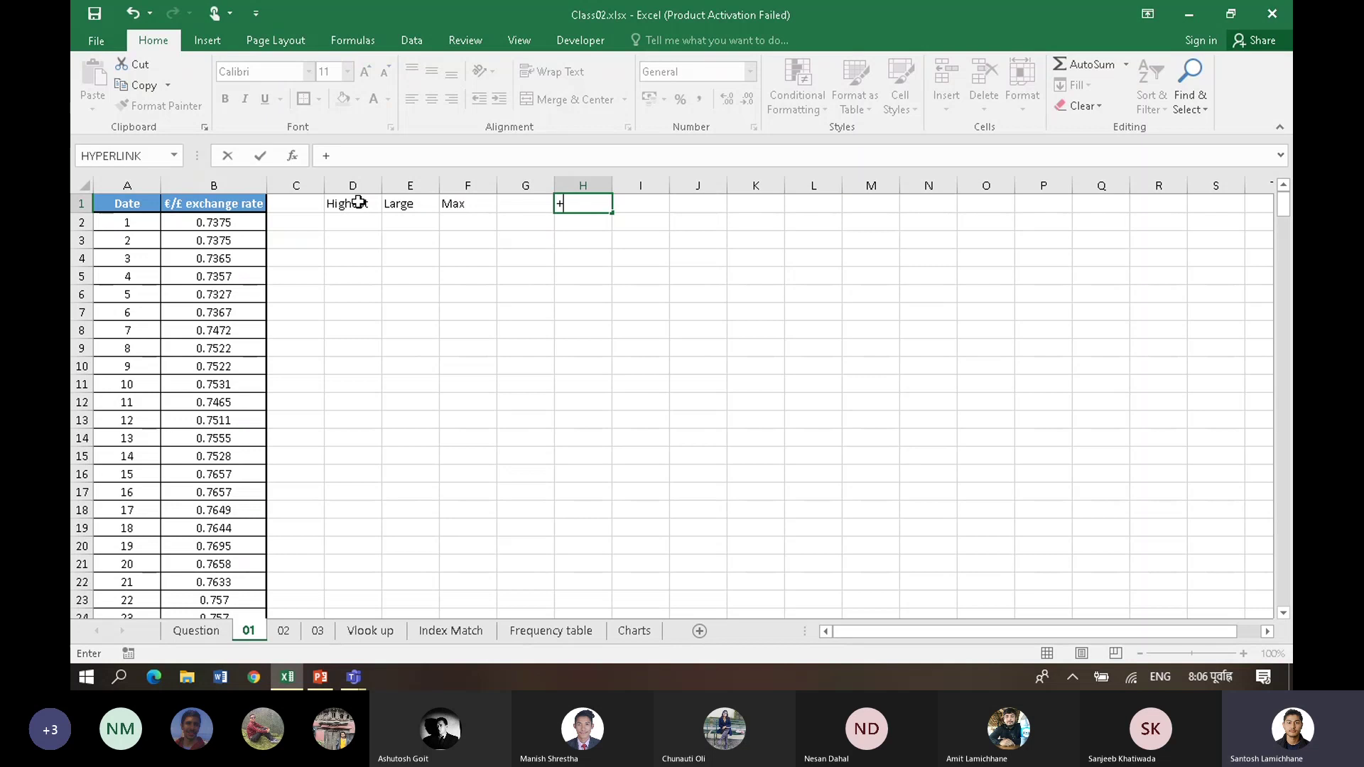
pyautogui.write('max')
pyautogui.press('Tab')
pyautogui.press('Left')
pyautogui.press('Left')
pyautogui.press('Left')
pyautogui.press('Left')
pyautogui.press('Left')
pyautogui.press('Left')
pyautogui.press('Down')
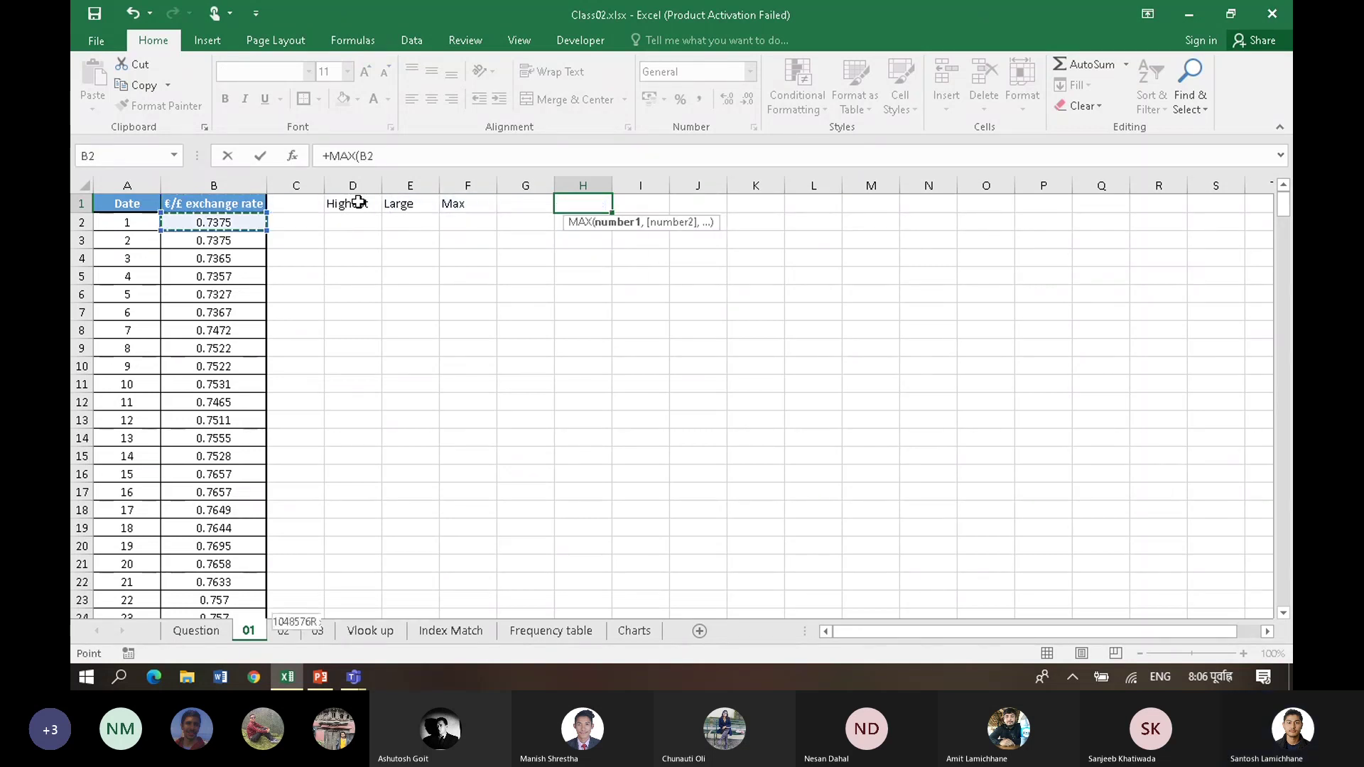
pyautogui.hotkey('ctrl', 'shift', 'Down')
pyautogui.press('Return')
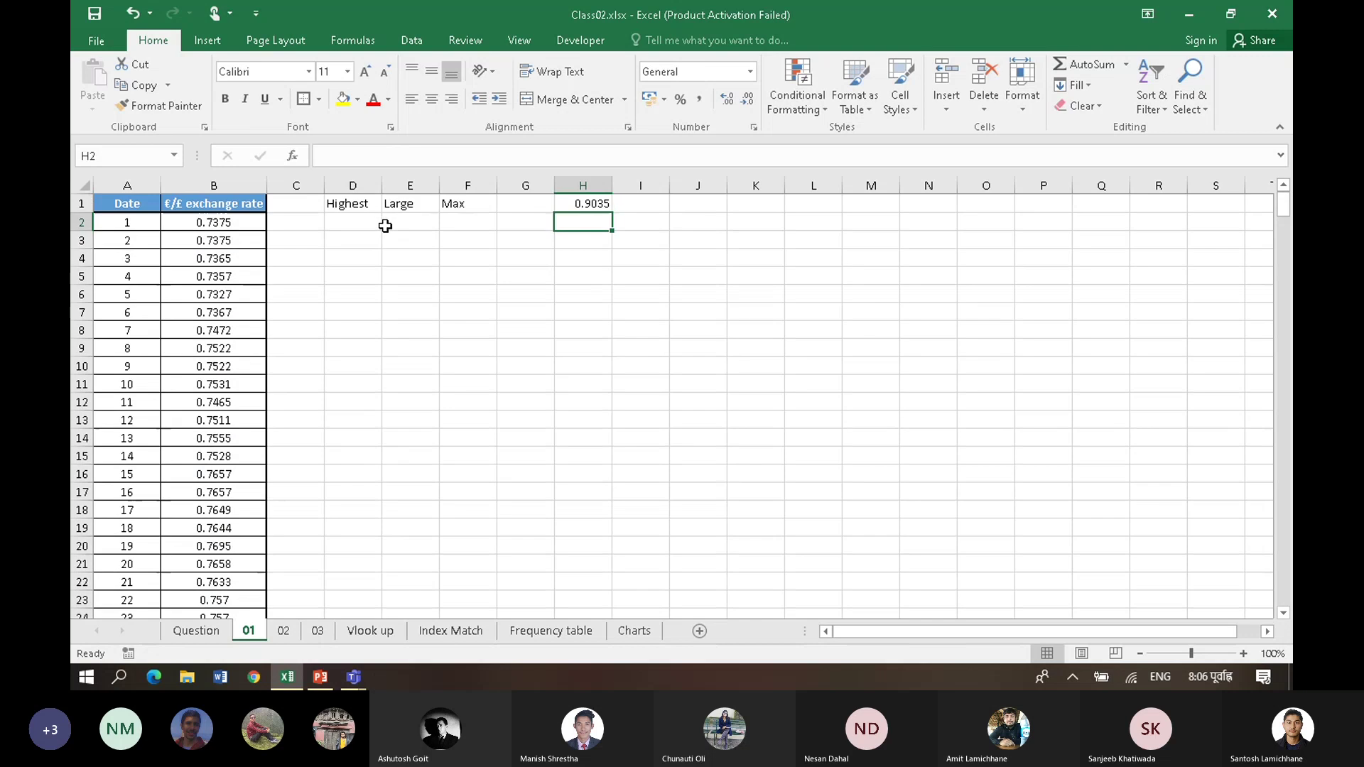
# Step: Remove the redundant plus sign from the formula in H1, leaving =MAX(B2:B367)
pyautogui.click(589, 206)
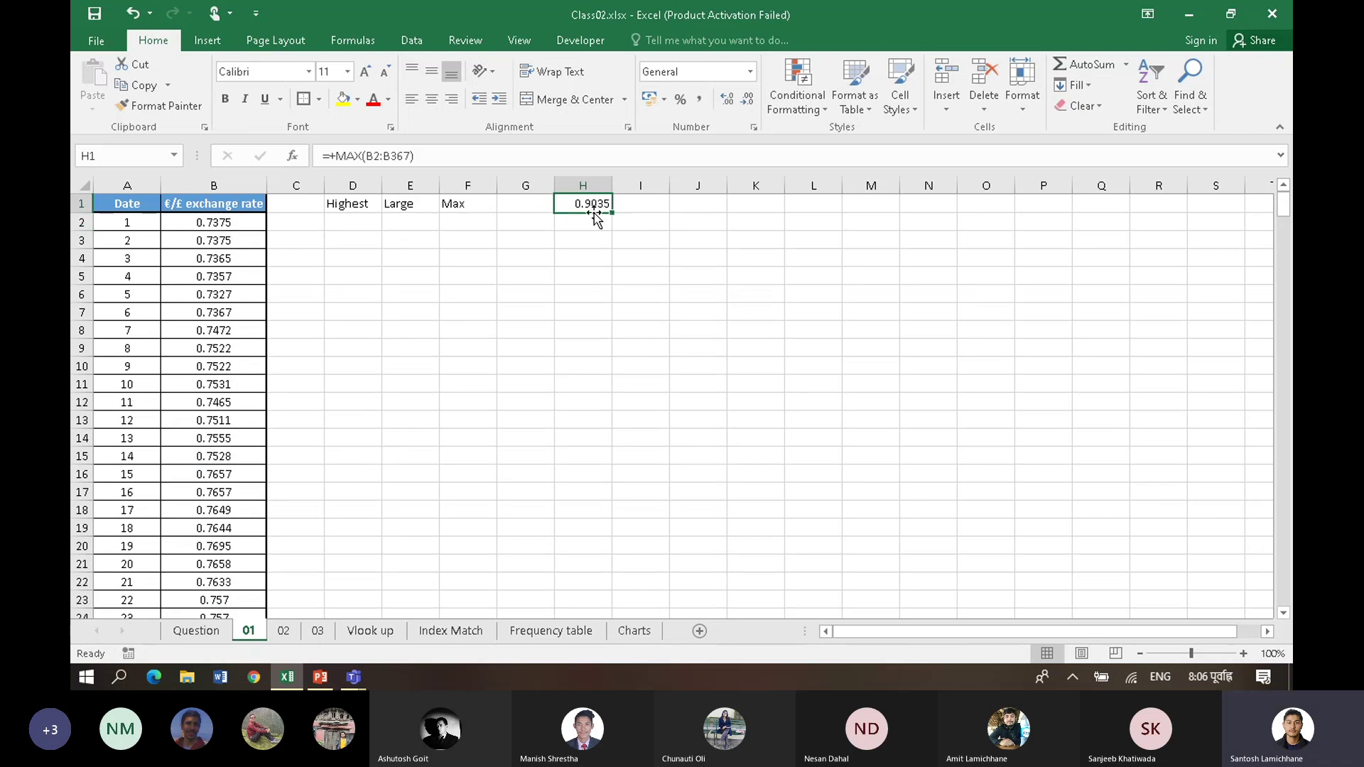
pyautogui.click(341, 156)
pyautogui.press('BackSpace')
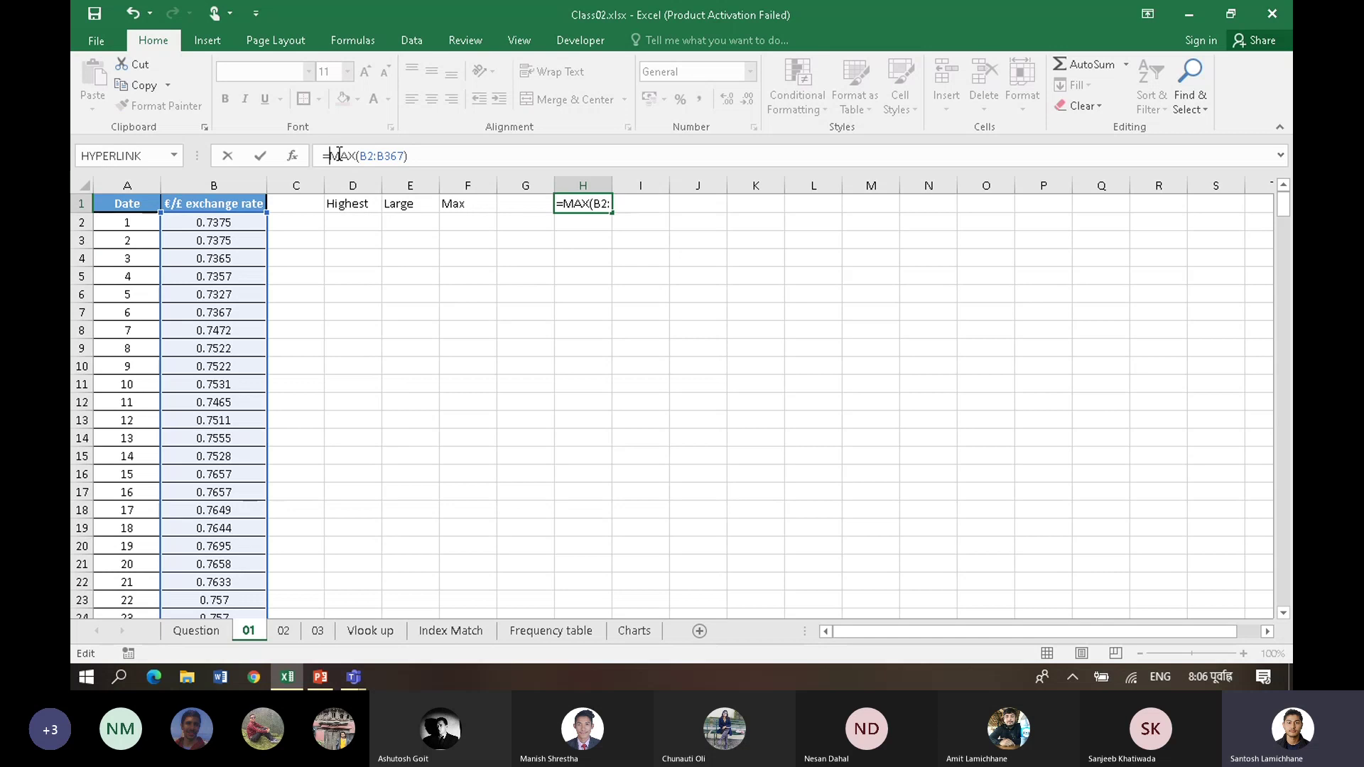
pyautogui.press('Return')
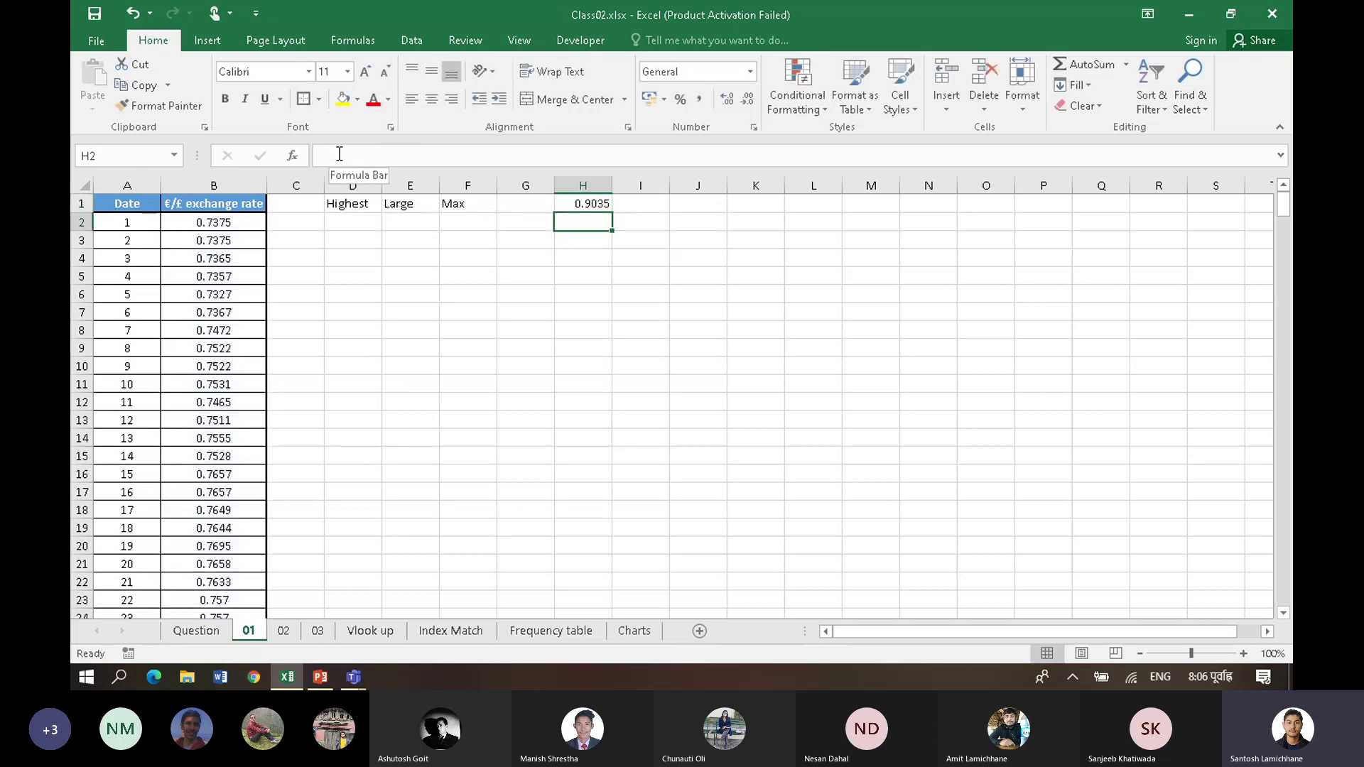
pyautogui.press('Up')
pyautogui.press('Left')
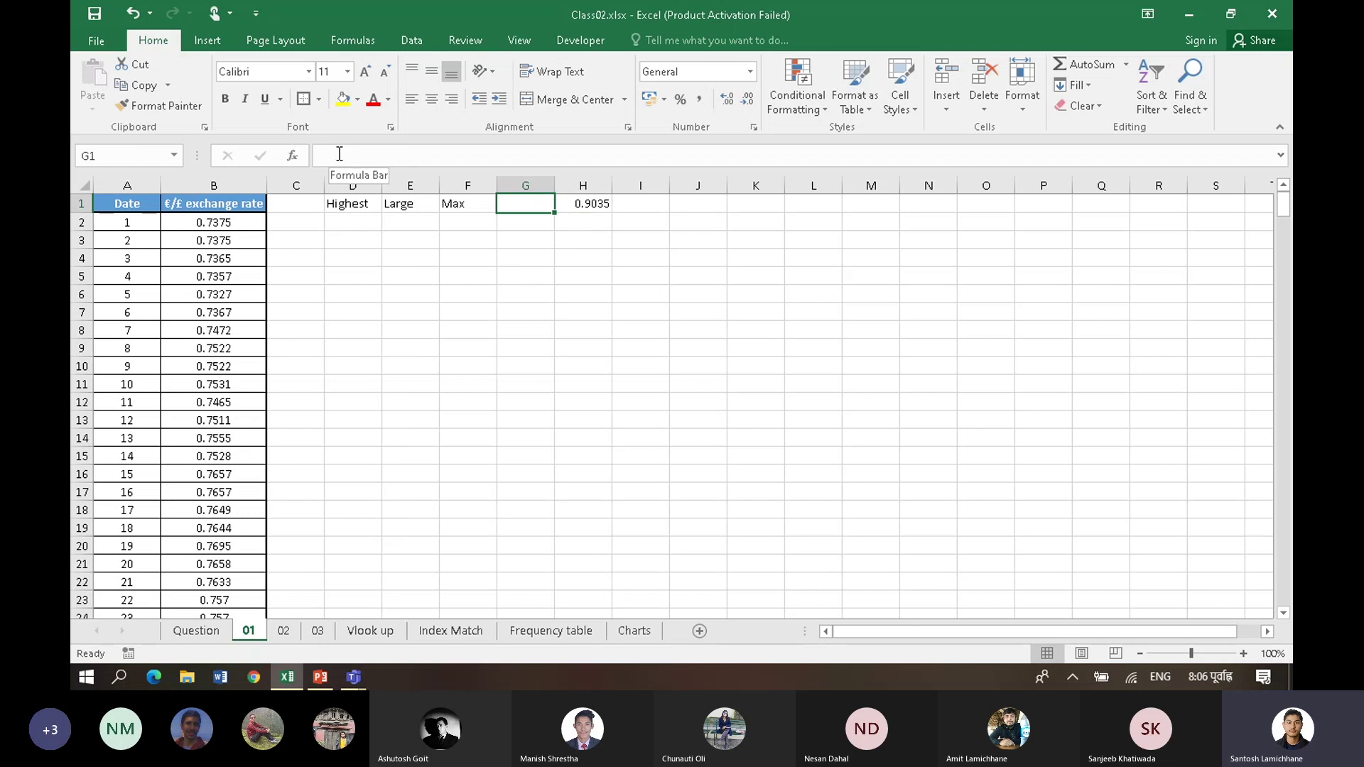
pyautogui.press('Right')
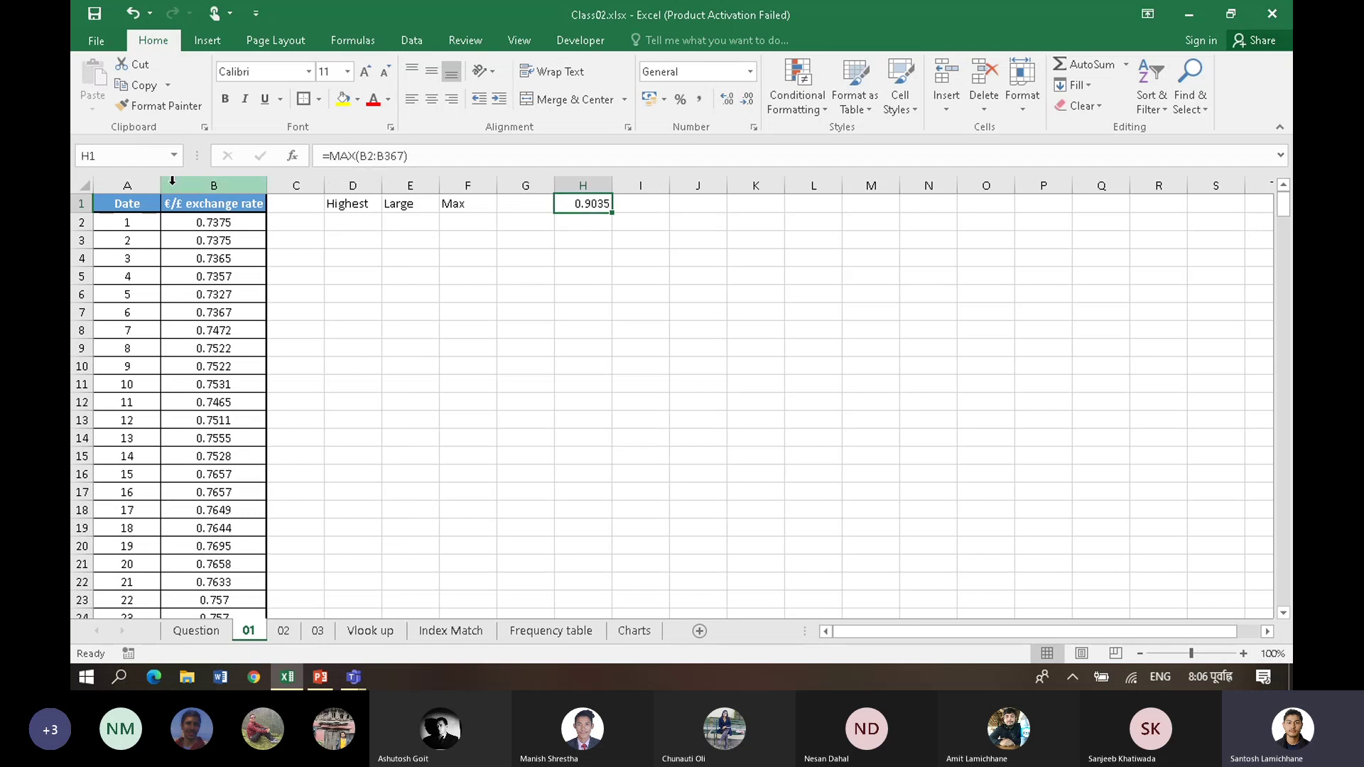
pyautogui.click(180, 182)
pyautogui.click(368, 203)
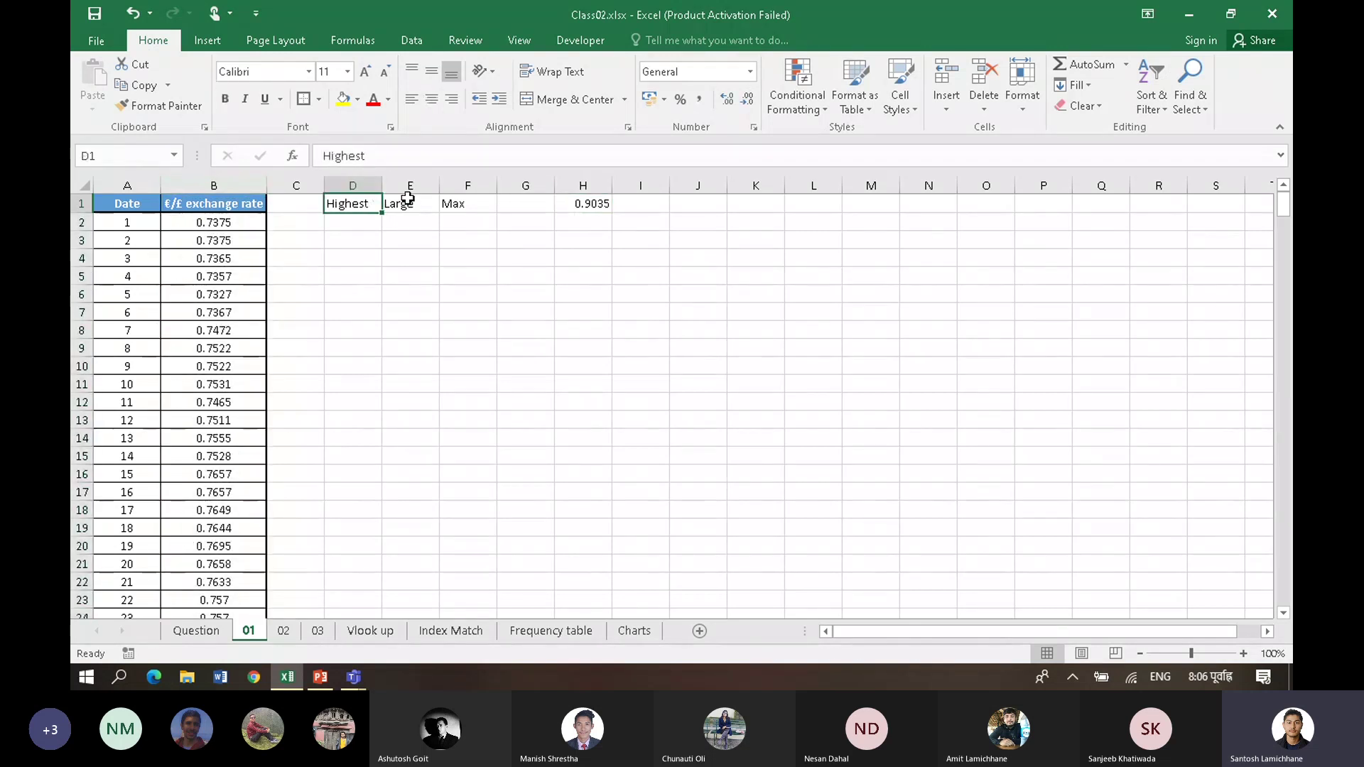
pyautogui.click(573, 204)
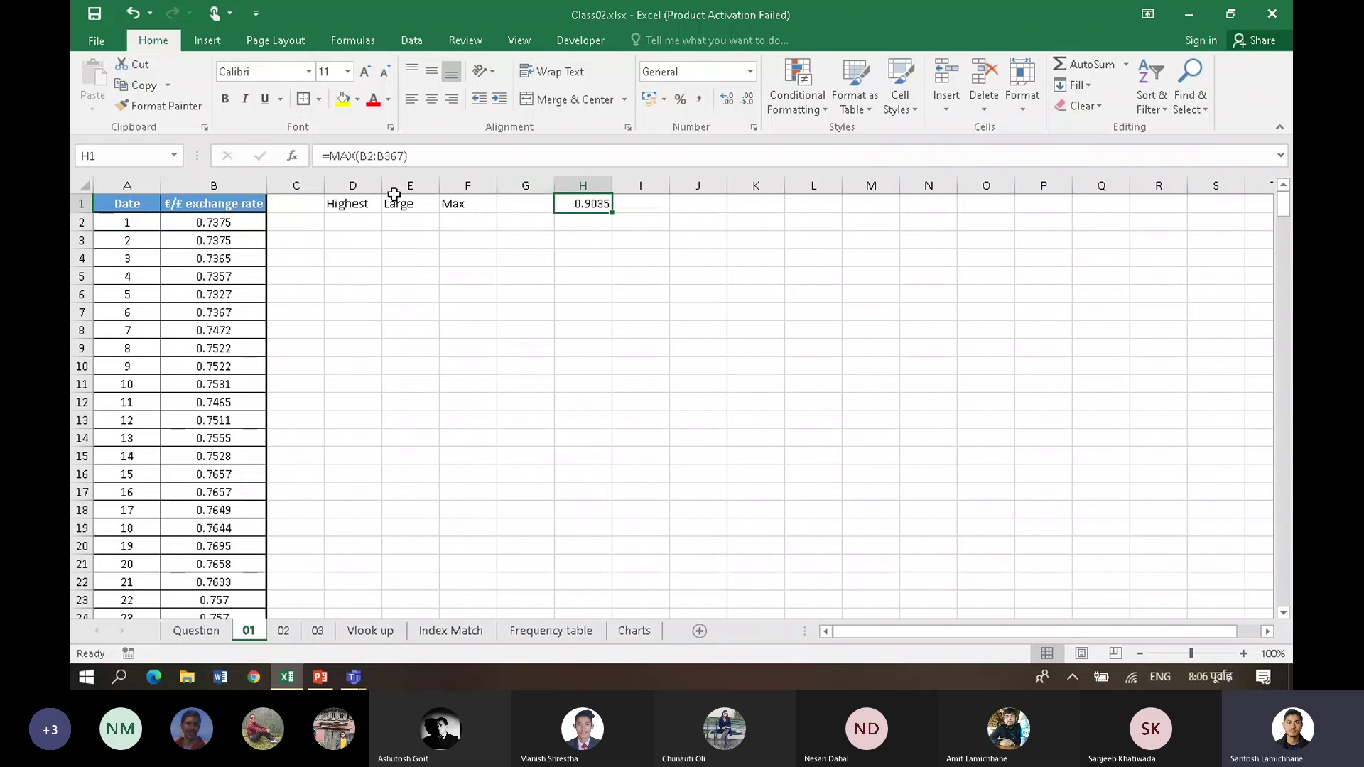
pyautogui.click(135, 186)
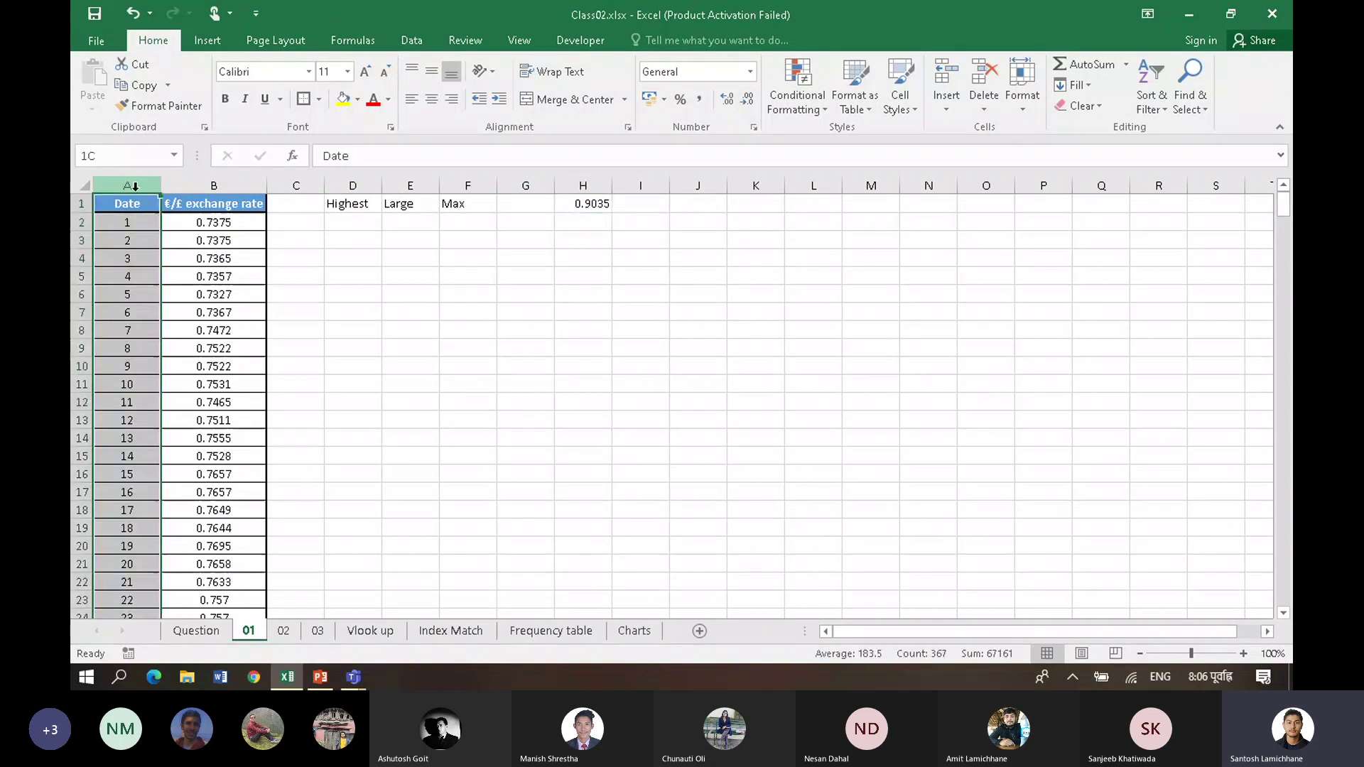
pyautogui.click(593, 204)
pyautogui.click(368, 222)
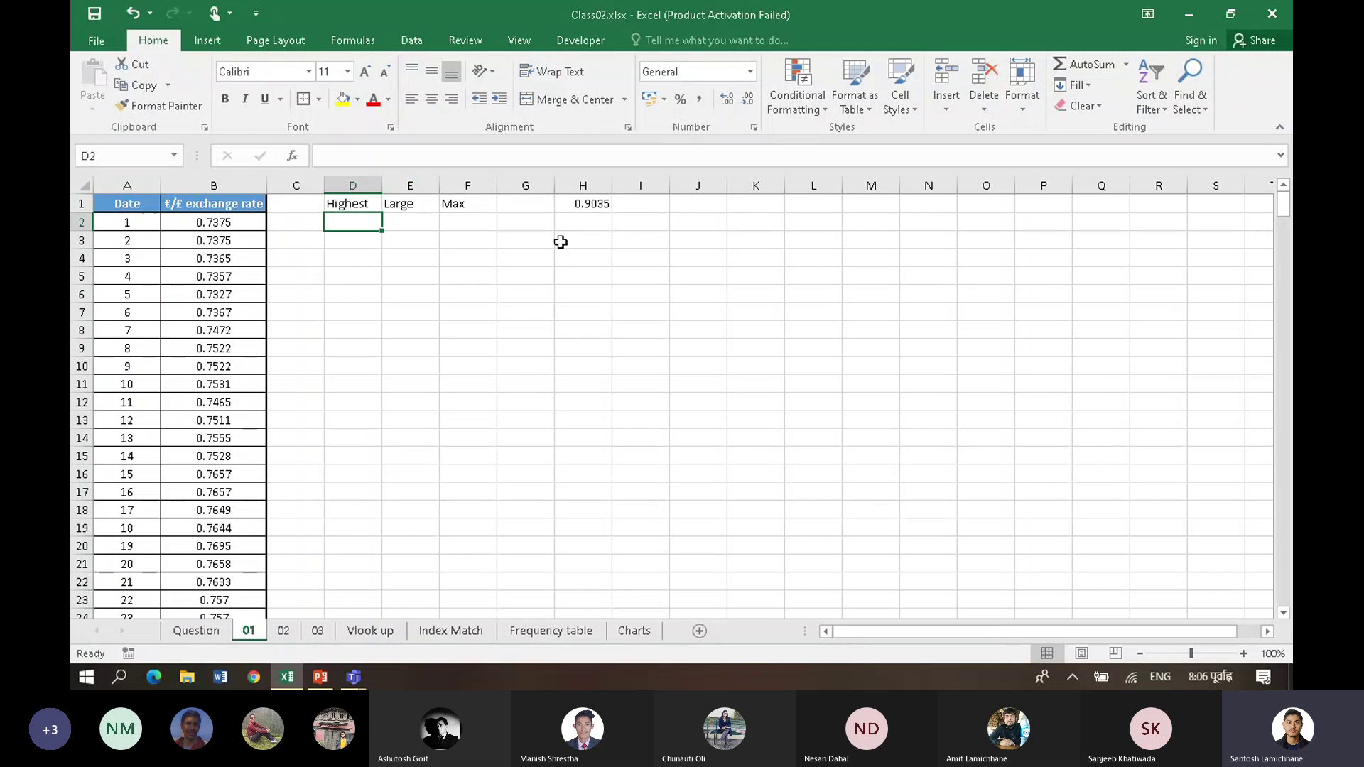
# Step: Delete the empty column G between the Max label and its value
pyautogui.click(510, 206)
pyautogui.click(526, 185)
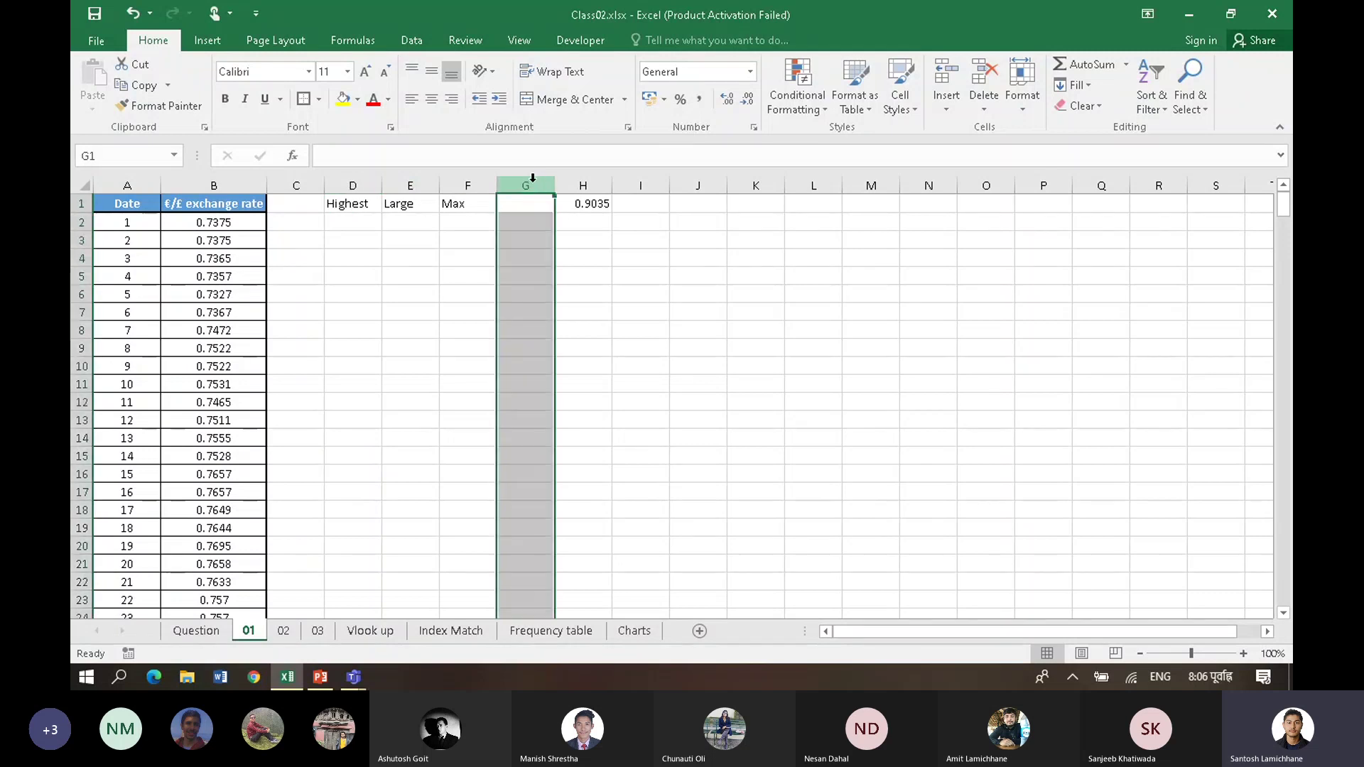
pyautogui.rightClick(533, 183)
pyautogui.click(604, 328)
pyautogui.click(460, 313)
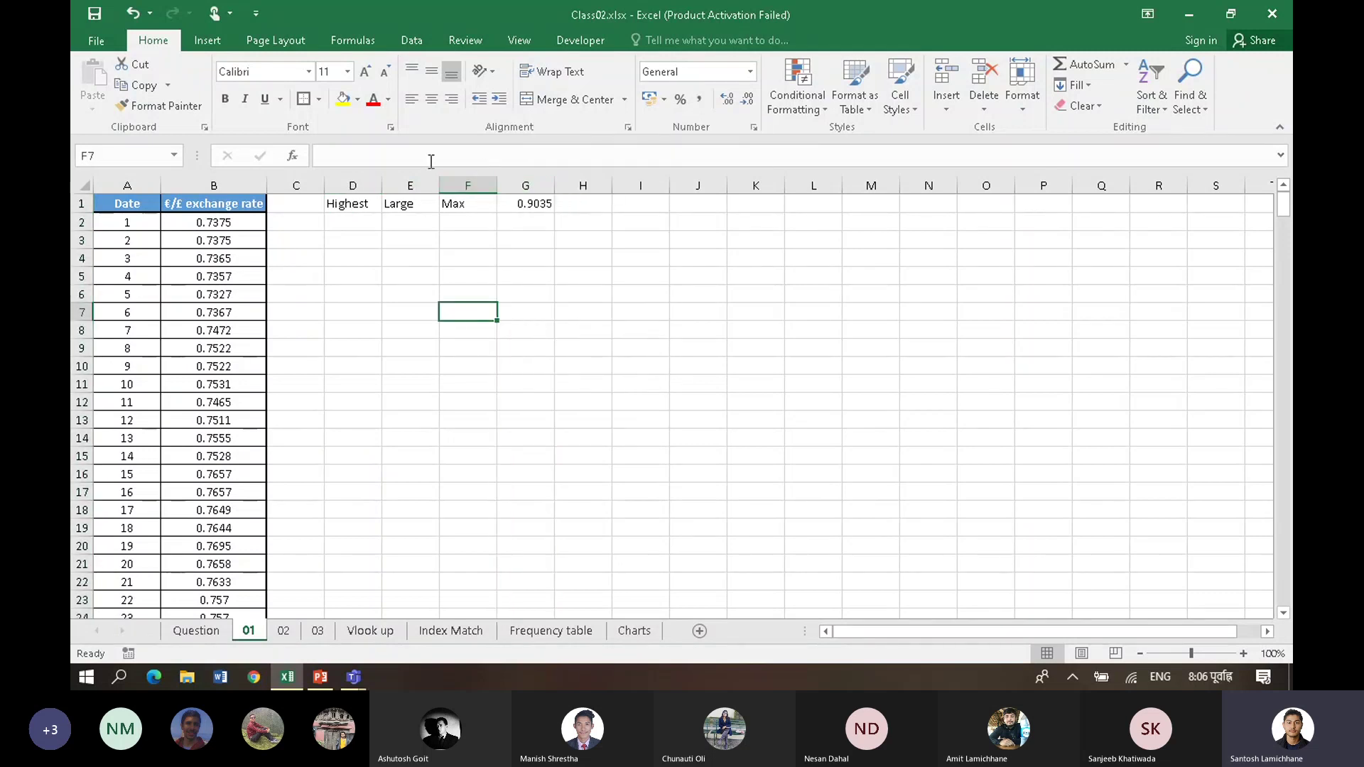
# Step: Copy the Date column A1:A367 into column C starting at C1 and autofit column C's width
pyautogui.click(297, 185)
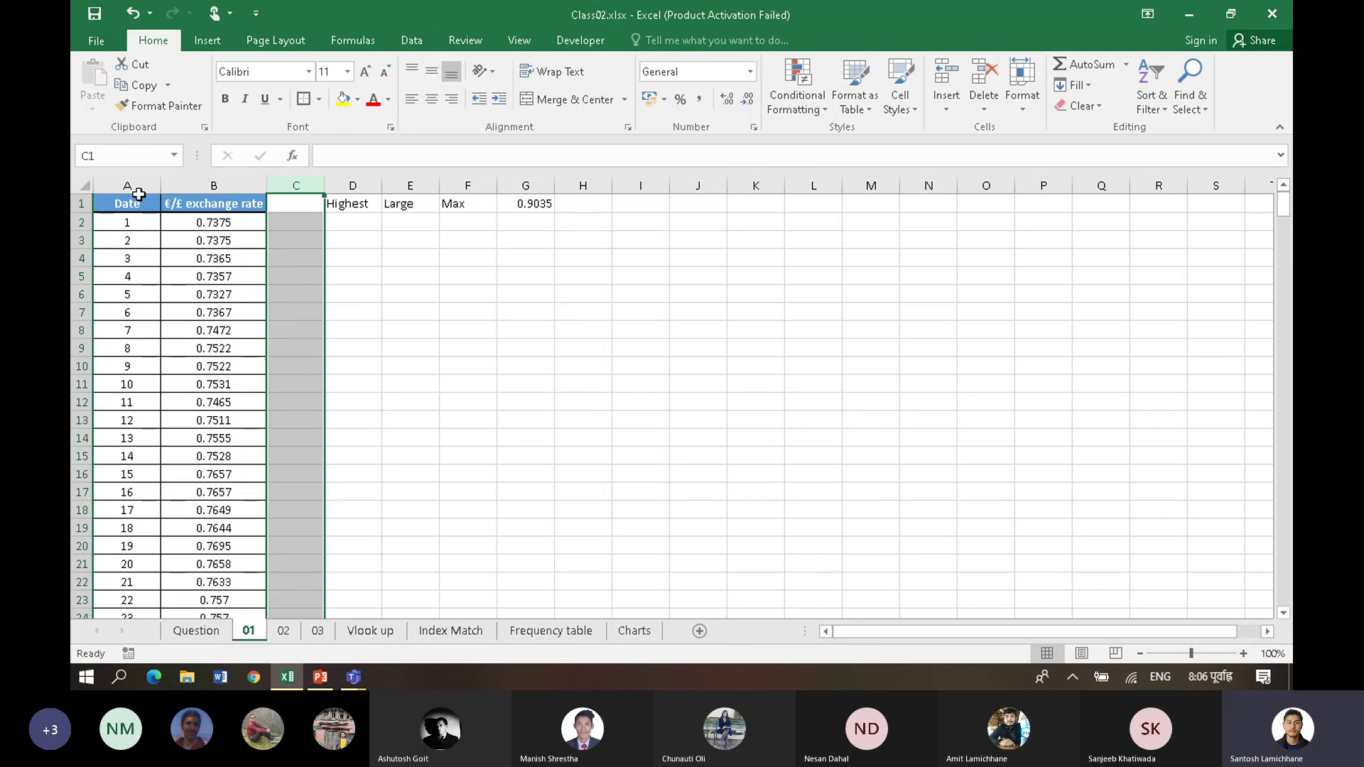
pyautogui.click(138, 200)
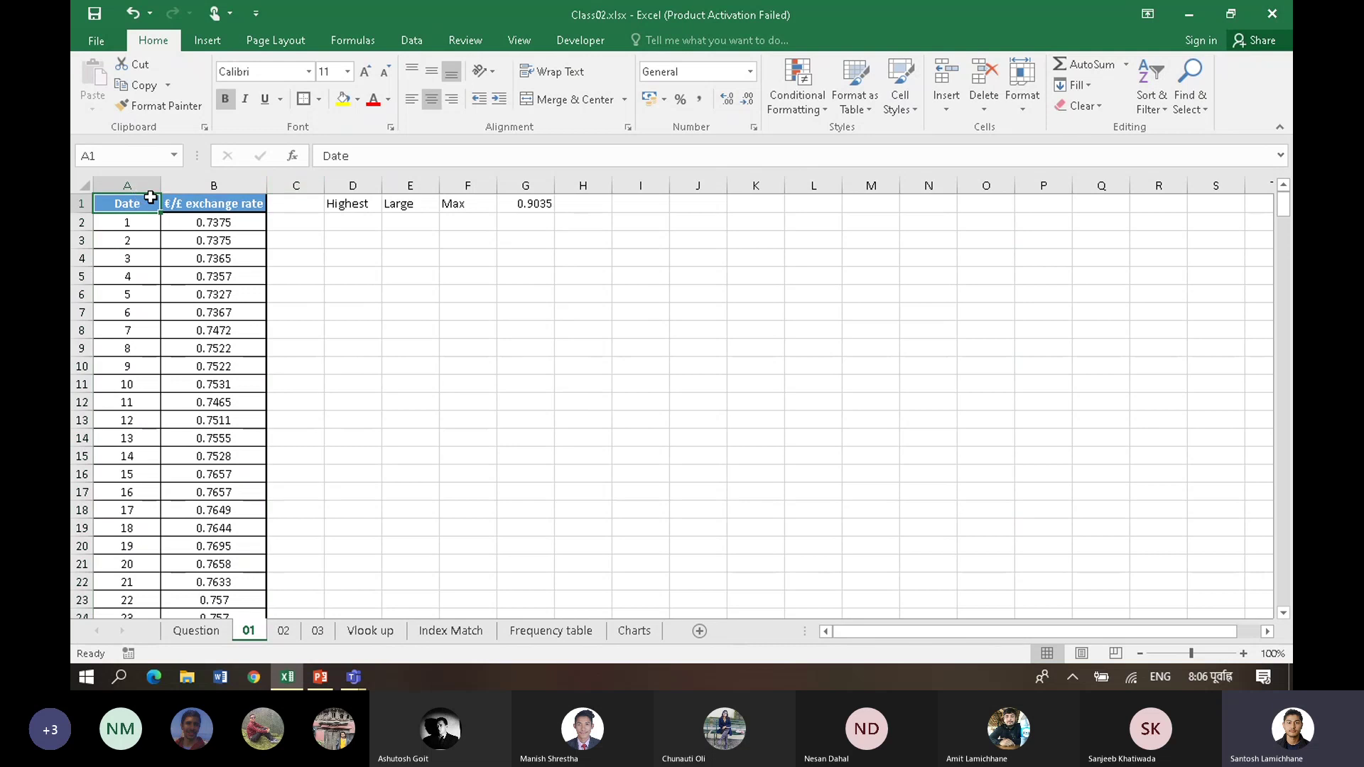
pyautogui.hotkey('ctrl', 'shift', 'Down')
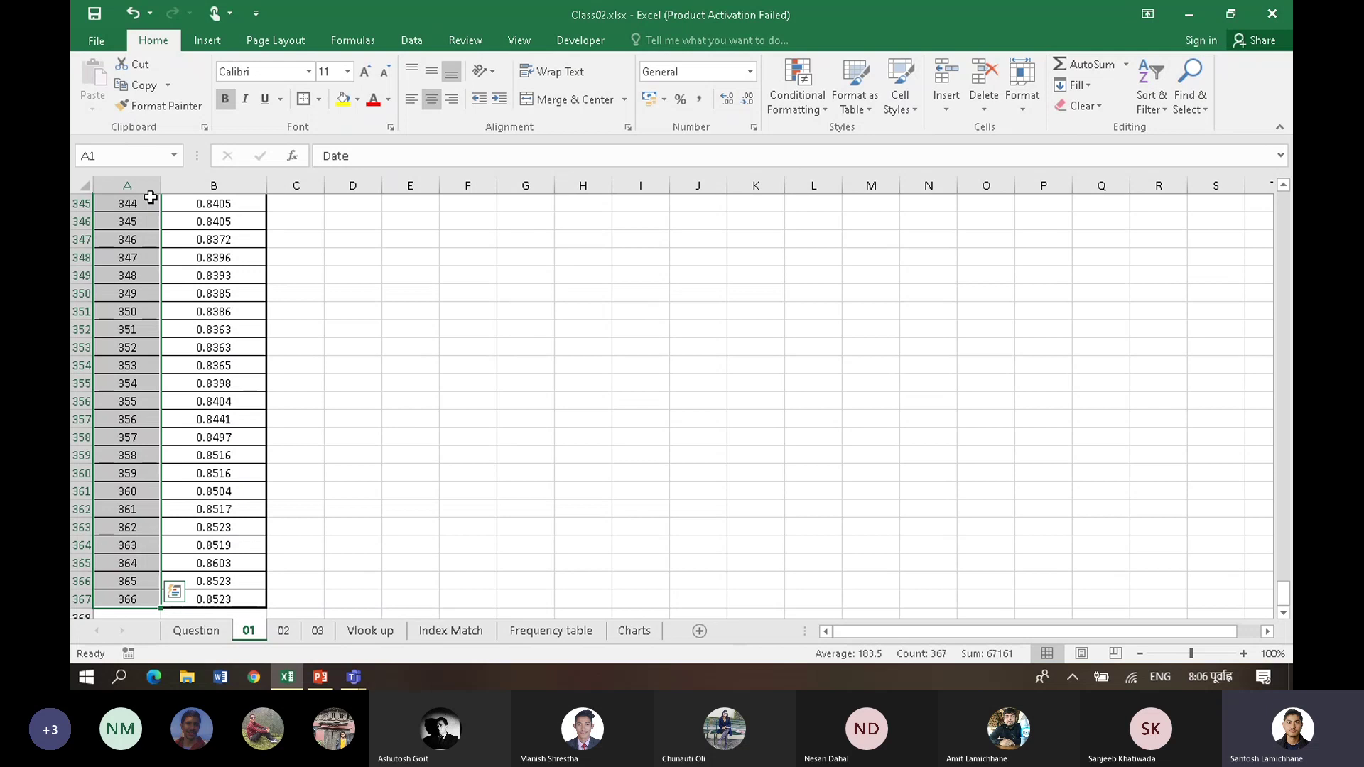
pyautogui.hotkey('ctrl', 'c')
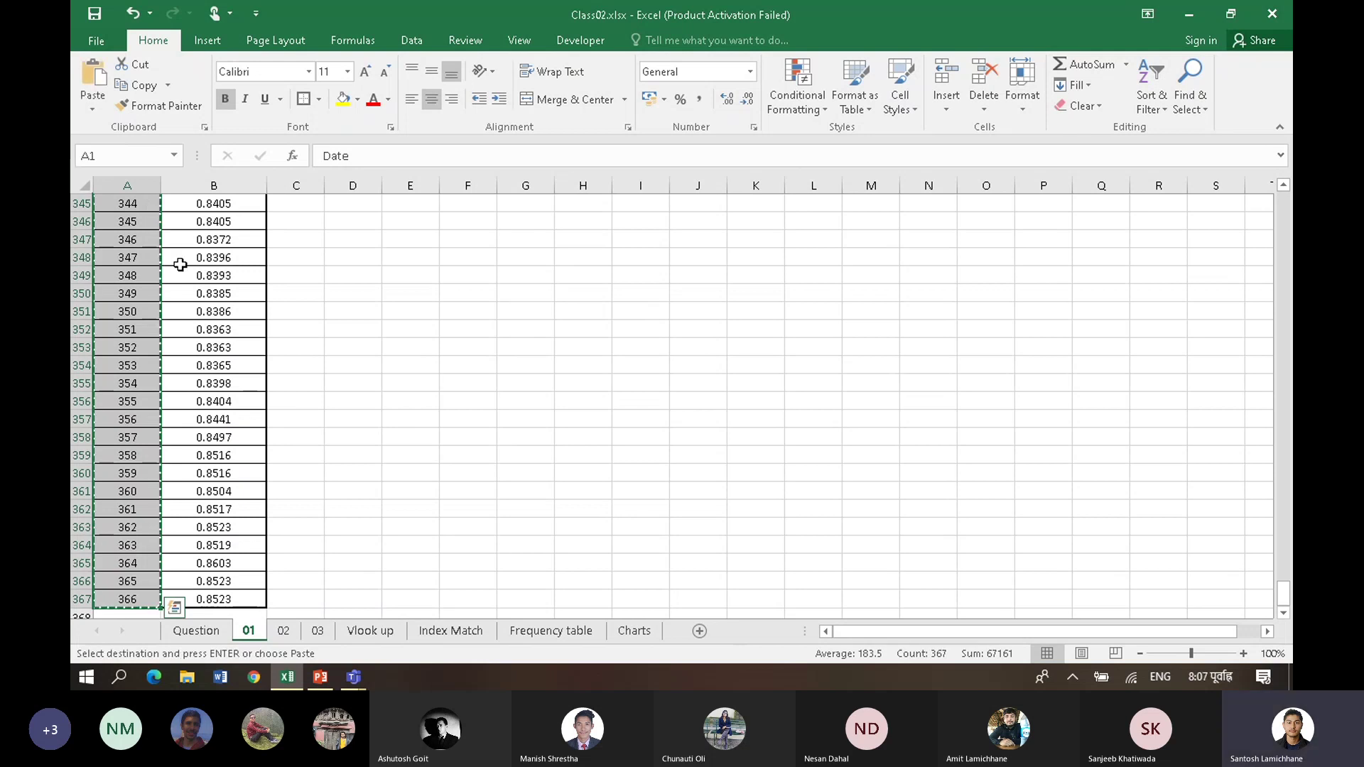
pyautogui.hotkey('ctrl', 'BackSpace')
pyautogui.click(309, 208)
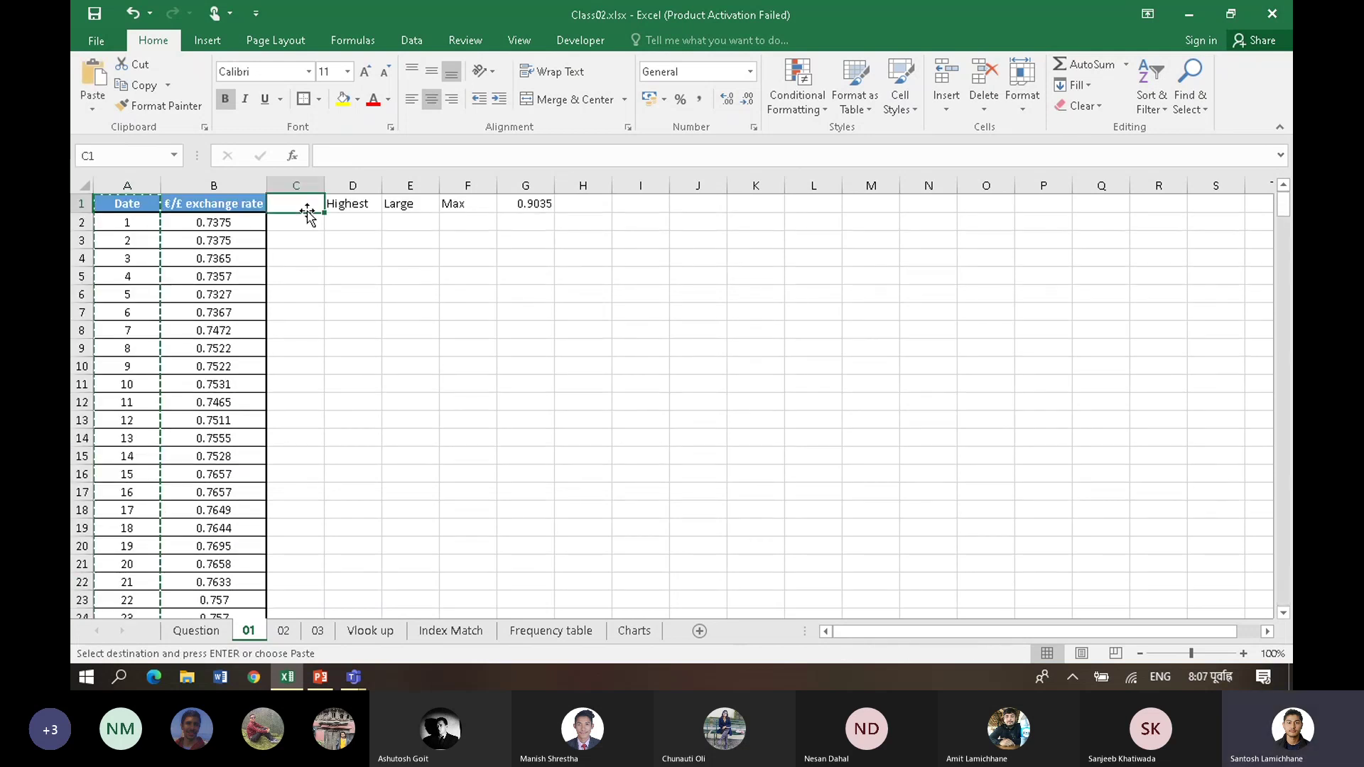
pyautogui.hotkey('ctrl', 'v')
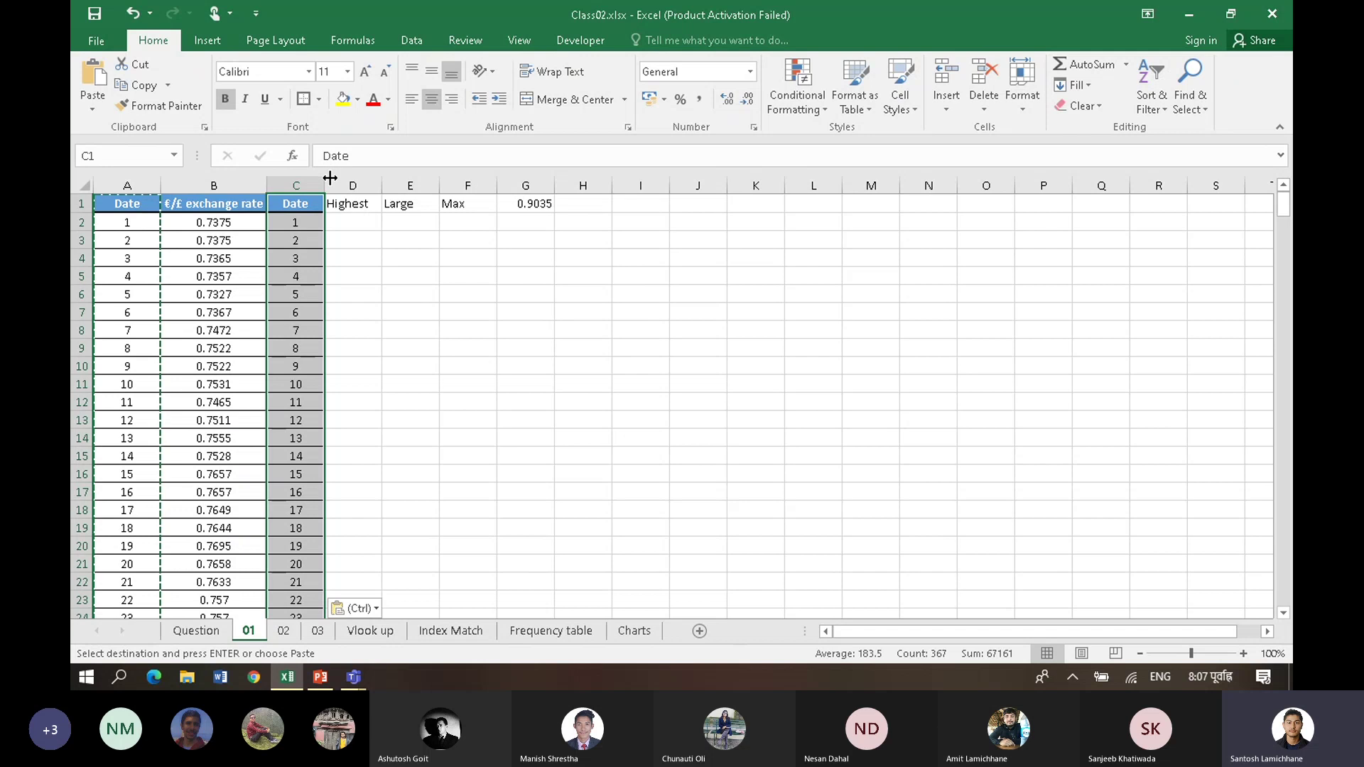
pyautogui.doubleClick(324, 185)
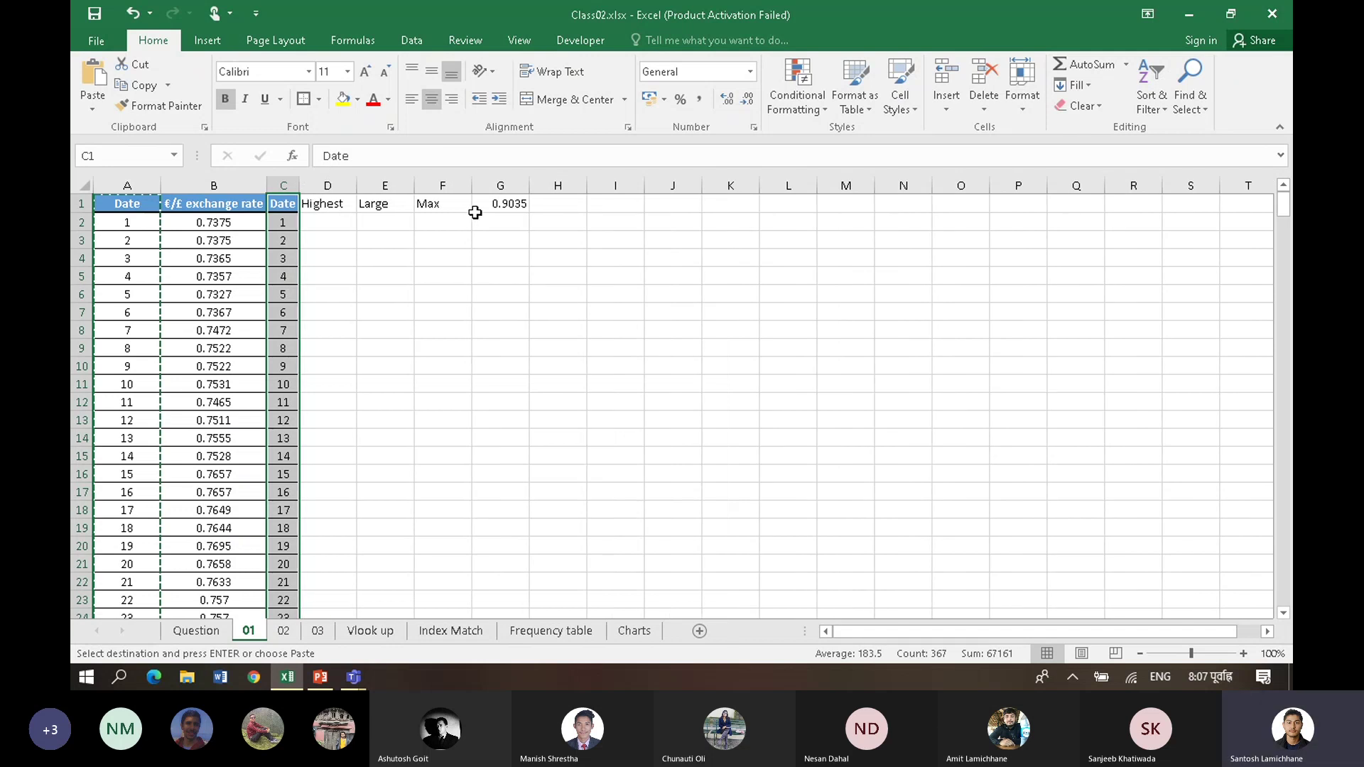
# Step: Enter the label "Date" in cell F2, below the Max label
pyautogui.click(484, 215)
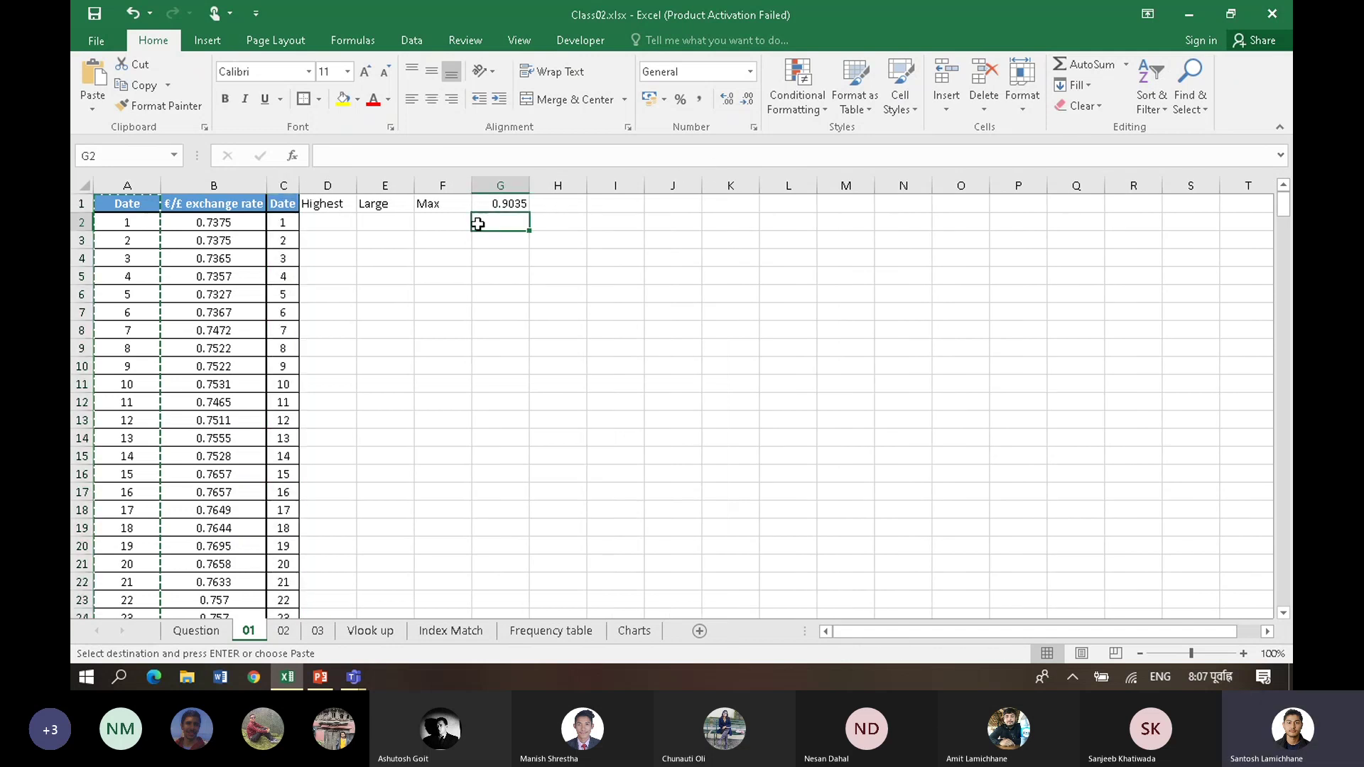
pyautogui.click(434, 221)
pyautogui.write('Date')
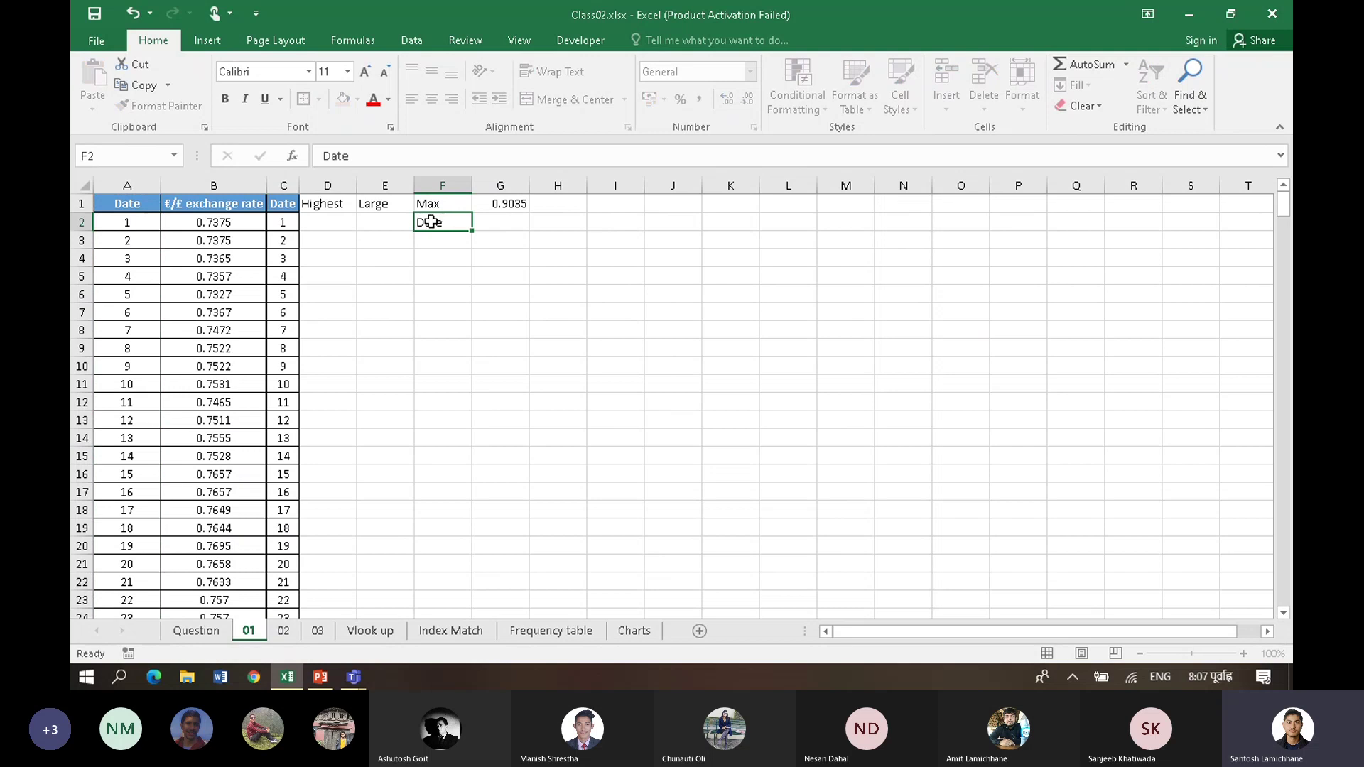
pyautogui.press('Tab')
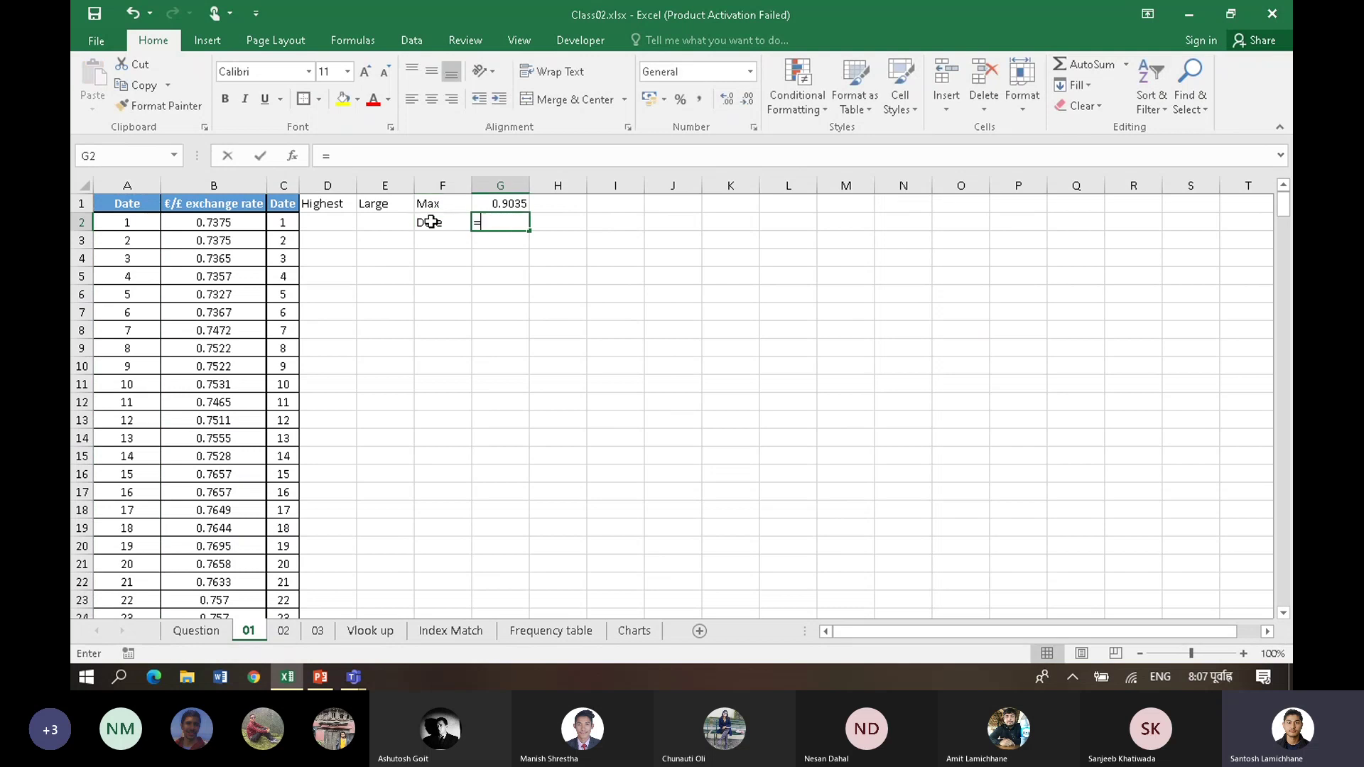
# Step: Begin a VLOOKUP formula in cell G2 with the maximum rate in G1 as the lookup value
pyautogui.write('=vl')
pyautogui.press('Tab')
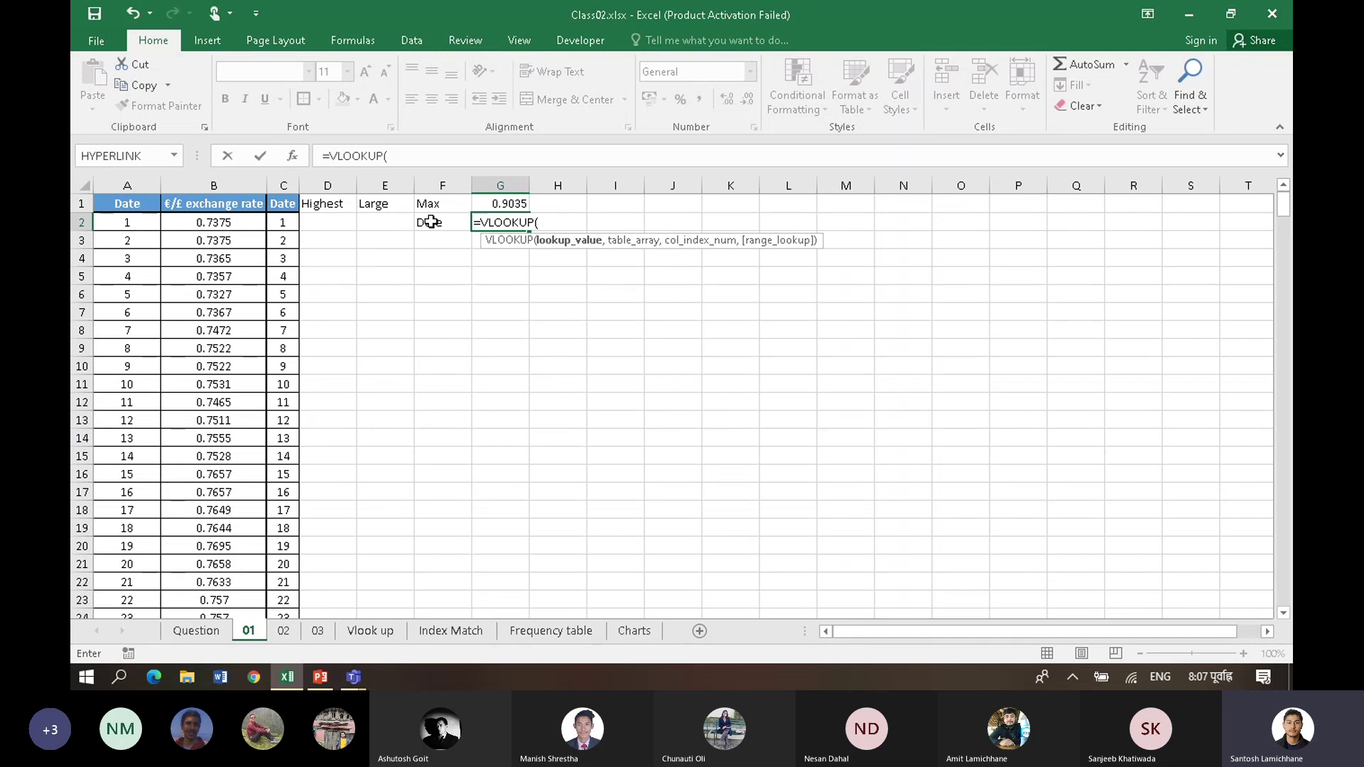
pyautogui.click(518, 204)
pyautogui.click(486, 156)
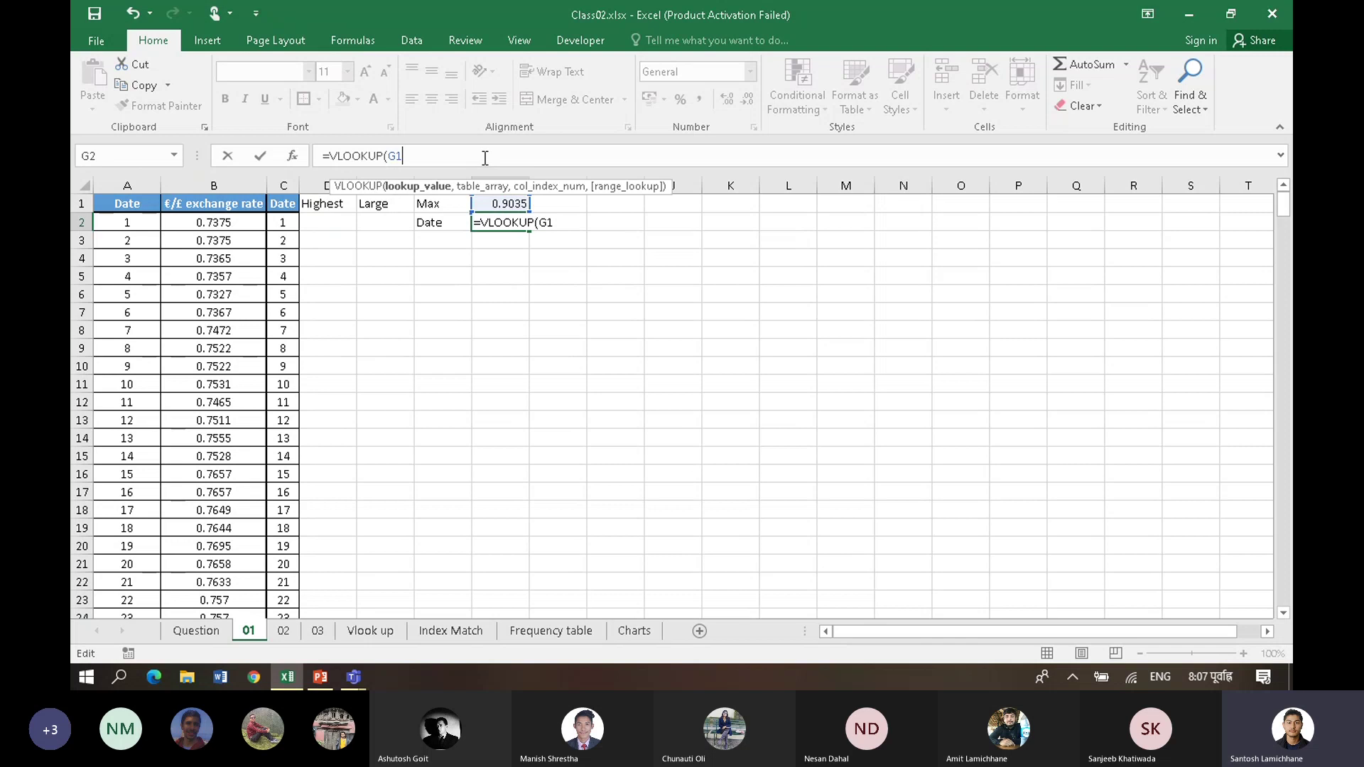
pyautogui.press('Return')
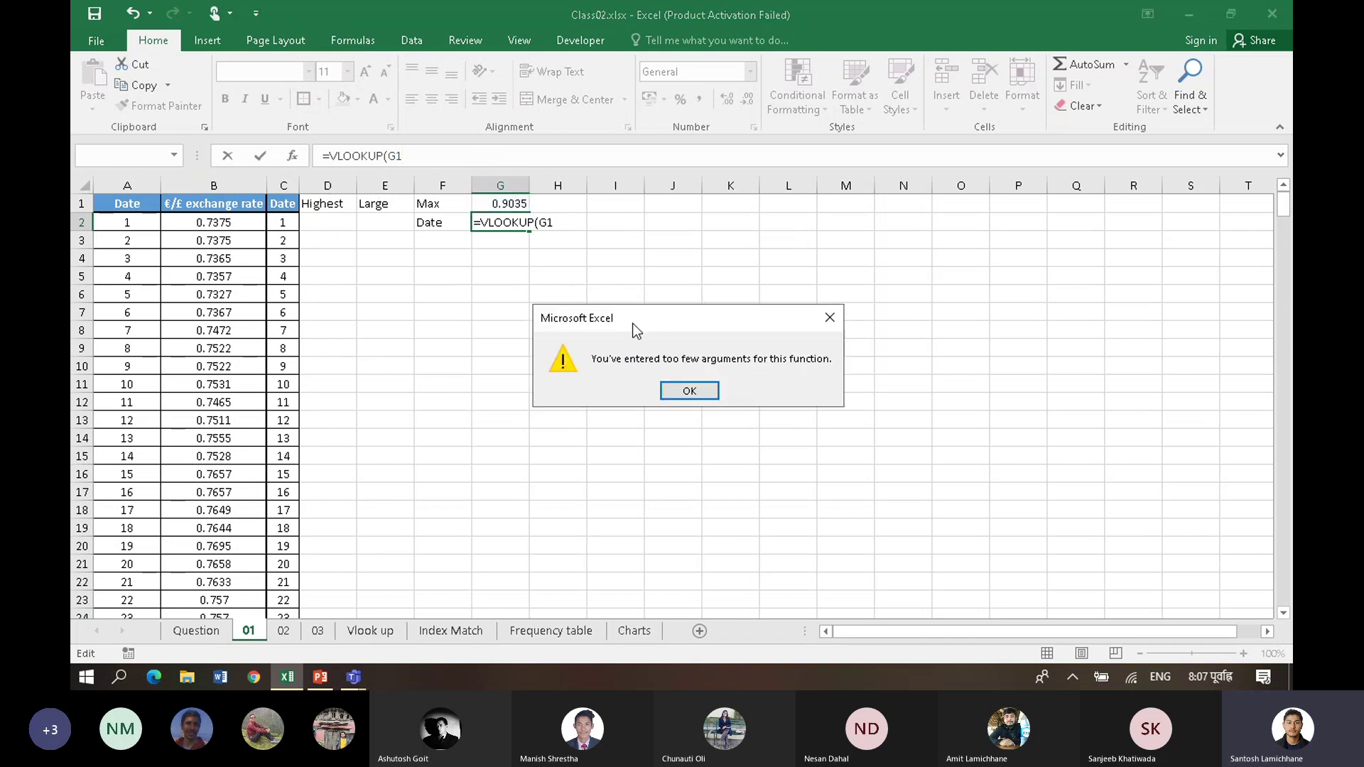
pyautogui.click(830, 319)
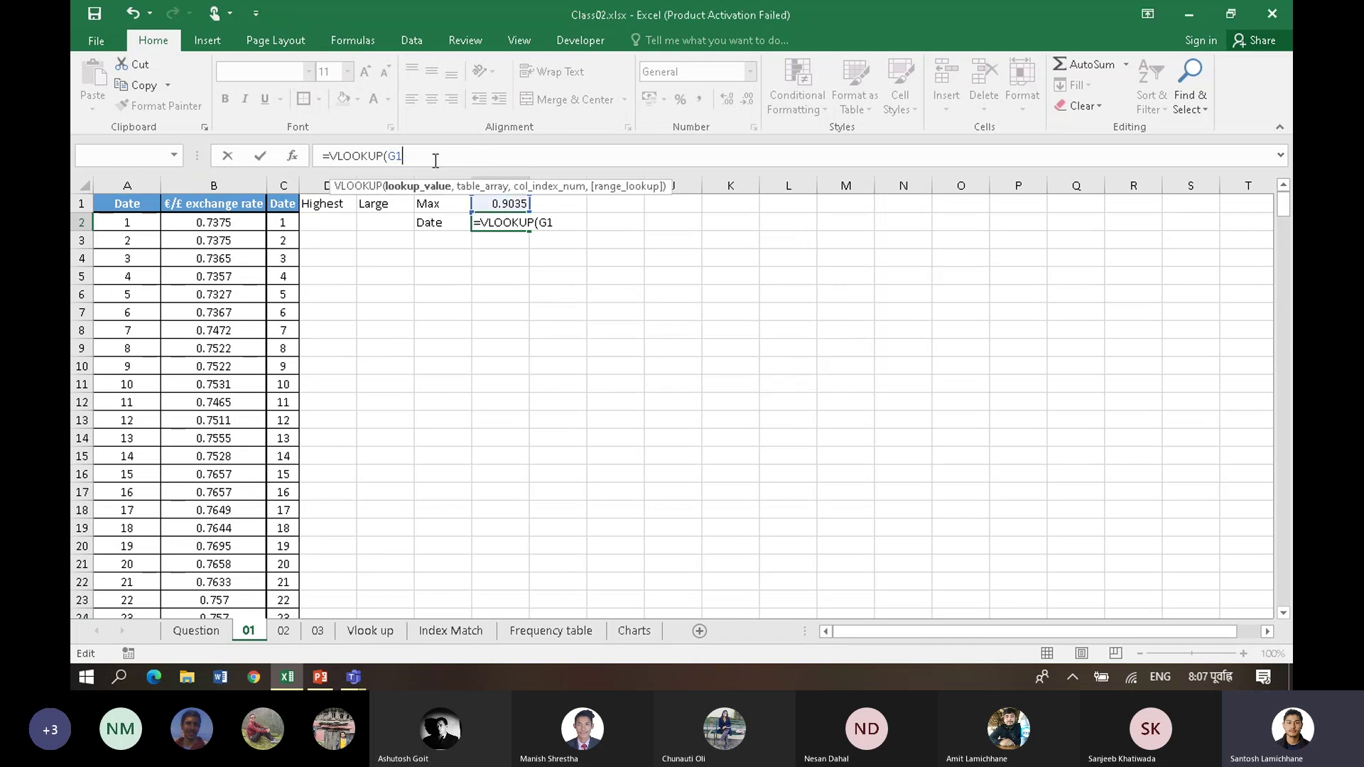
pyautogui.write(',')
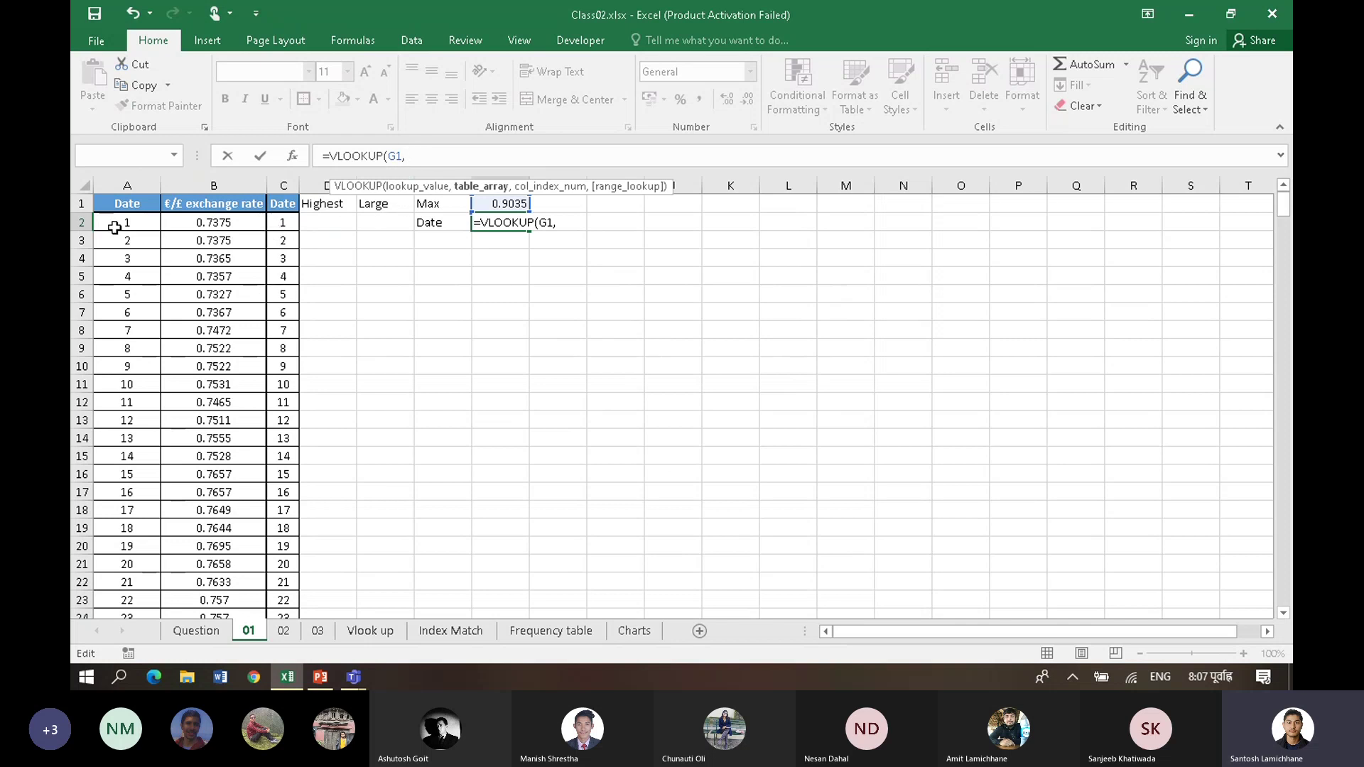
# Step: Complete the G2 lookup with table array $B$2:$C$367, column index 2 and FALSE for an exact match
pyautogui.click(193, 217)
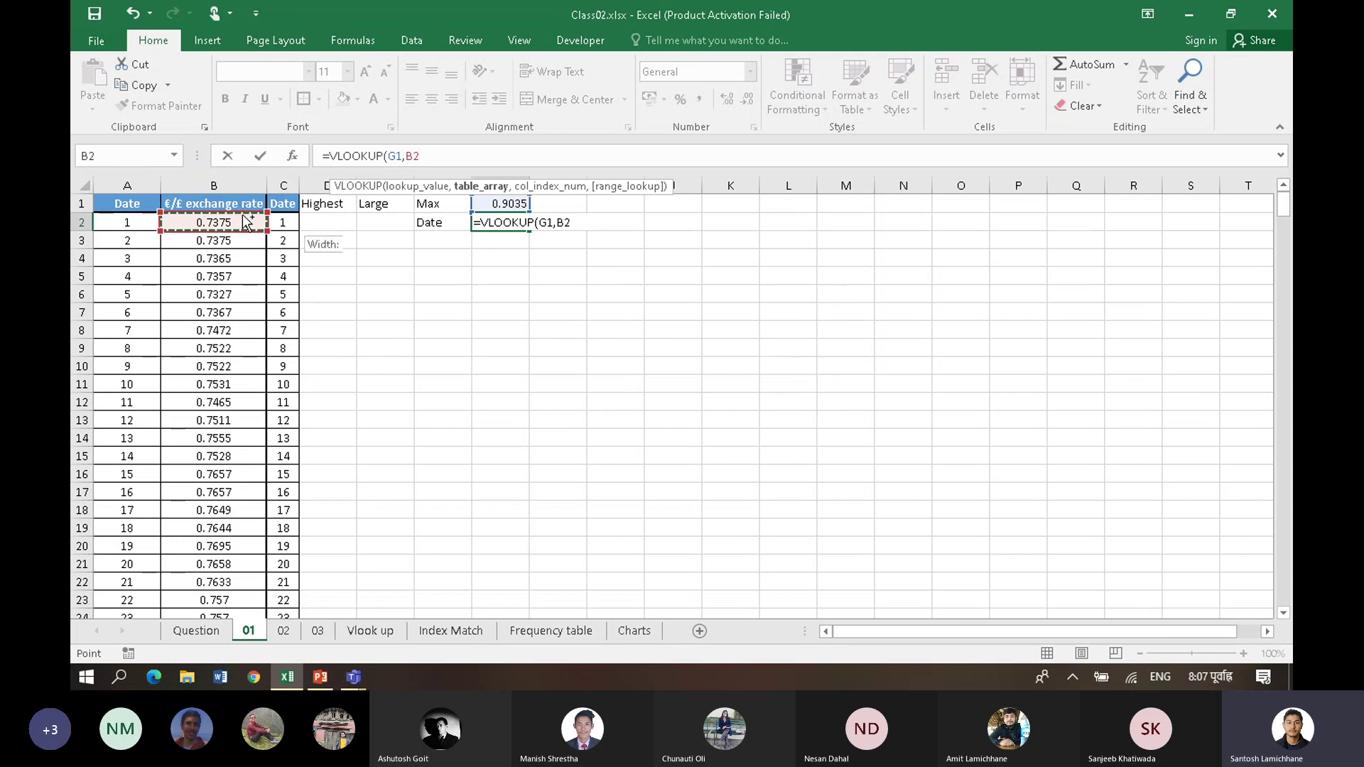
pyautogui.hotkey('ctrl', 'shift', 'Right')
pyautogui.hotkey('ctrl', 'shift', 'Down')
pyautogui.press('F4')
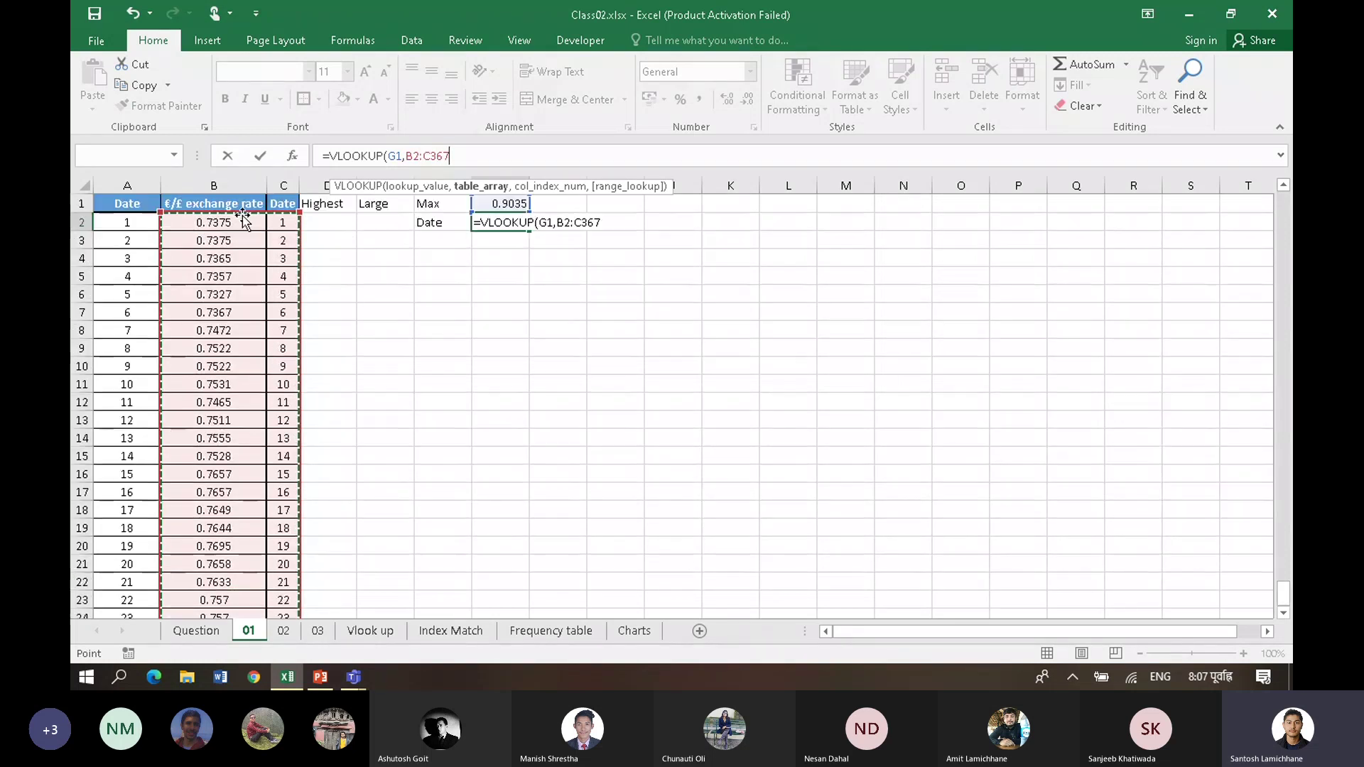
pyautogui.write(',')
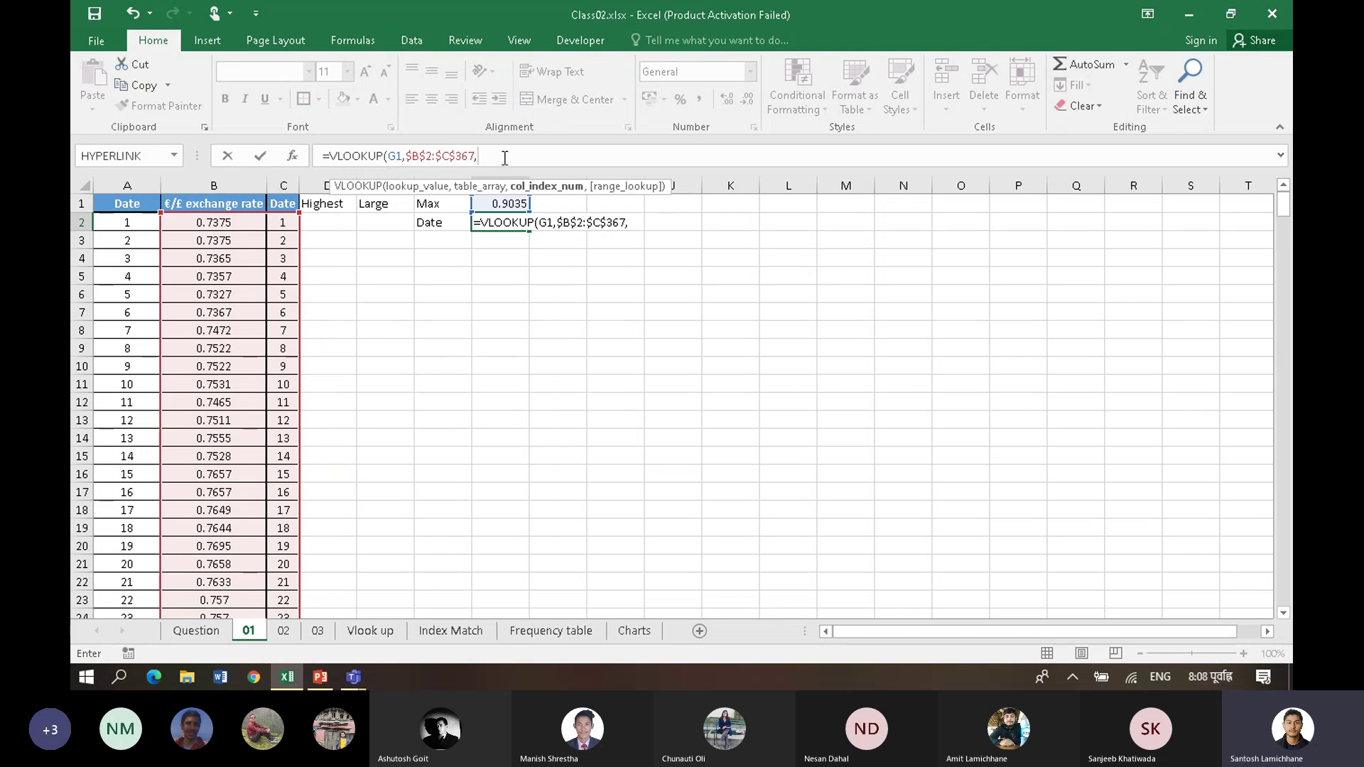
pyautogui.write(',fals')
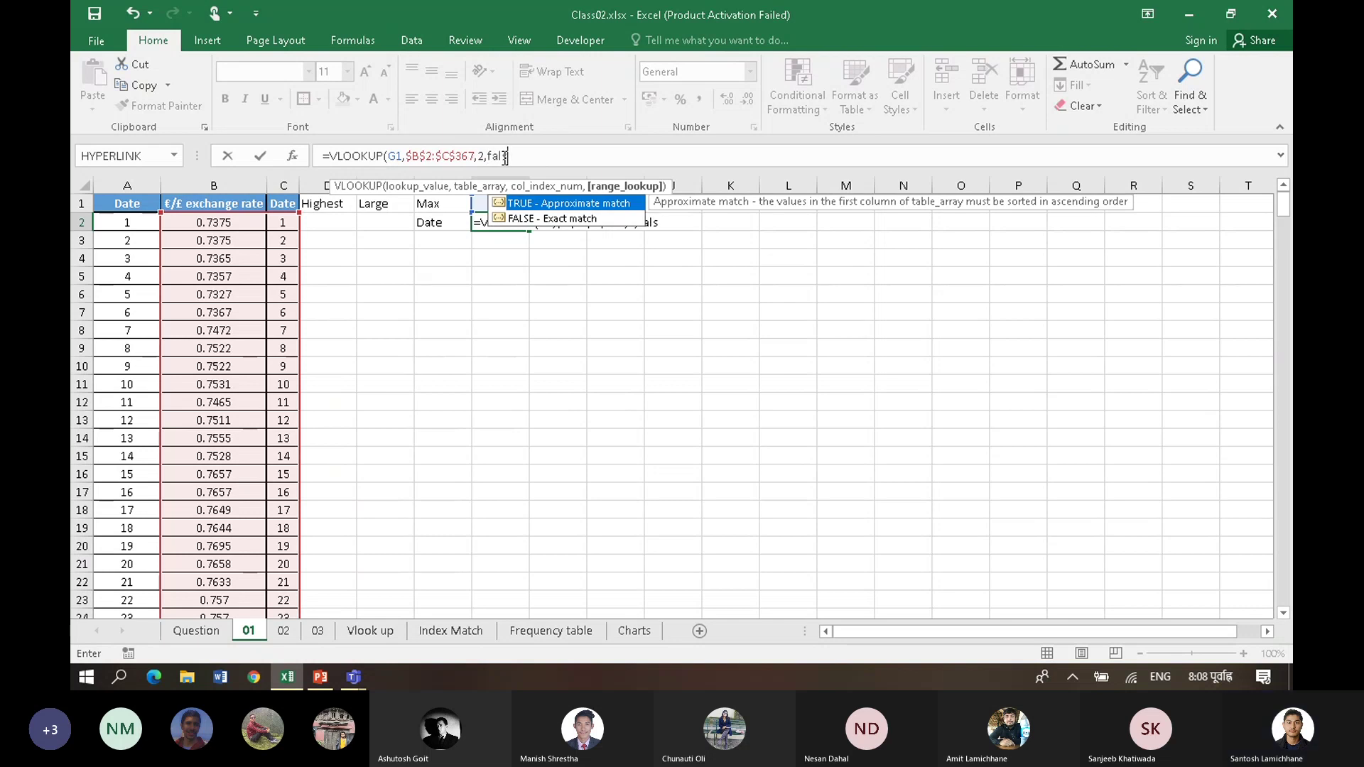
pyautogui.press('Down')
pyautogui.press('Tab')
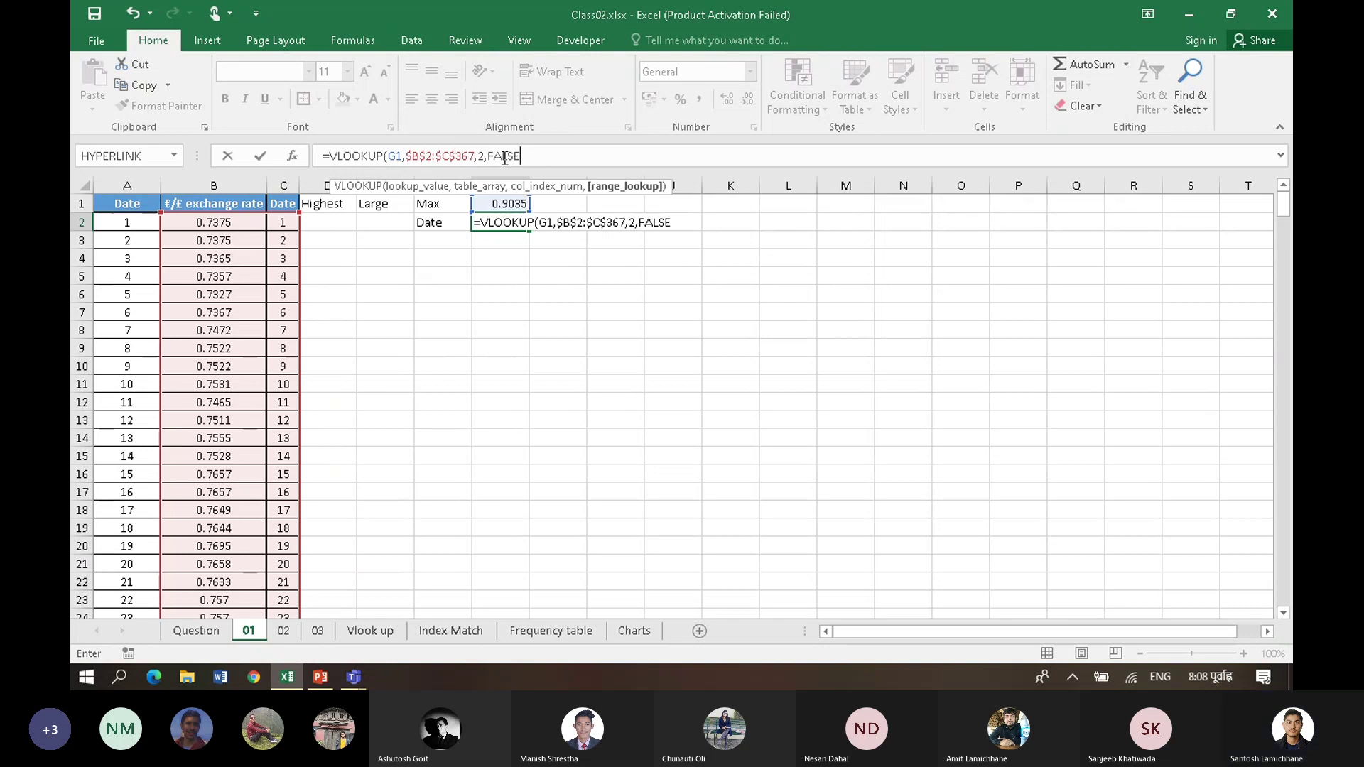
pyautogui.press('Return')
pyautogui.press('Up')
pyautogui.press('Down')
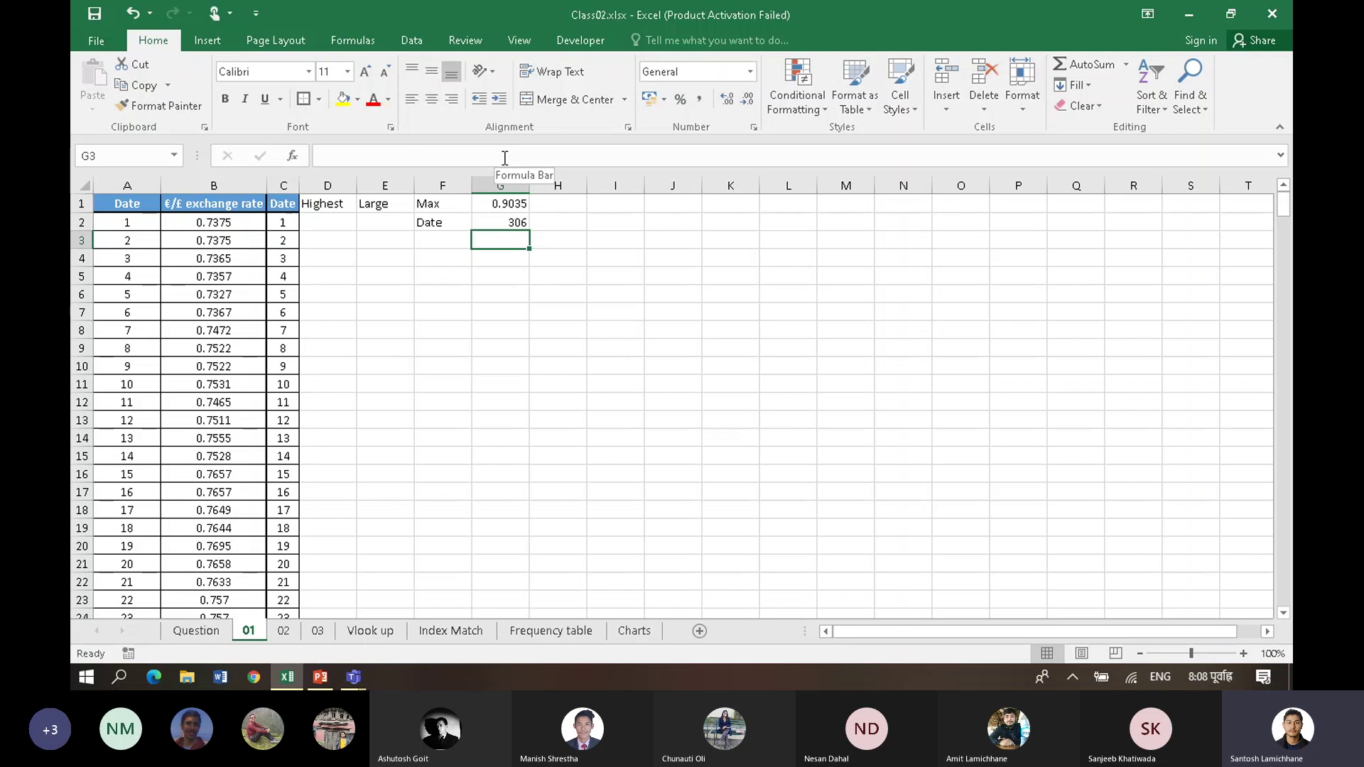
pyautogui.click(435, 256)
pyautogui.write('Min')
pyautogui.press('BackSpace')
pyautogui.press('BackSpace')
pyautogui.press('BackSpace')
# Step: Enter the labels "Lowest", "Small" and "Min" in cells D4, E4 and F4
pyautogui.press('Left')
pyautogui.press('Left')
pyautogui.write('Low')
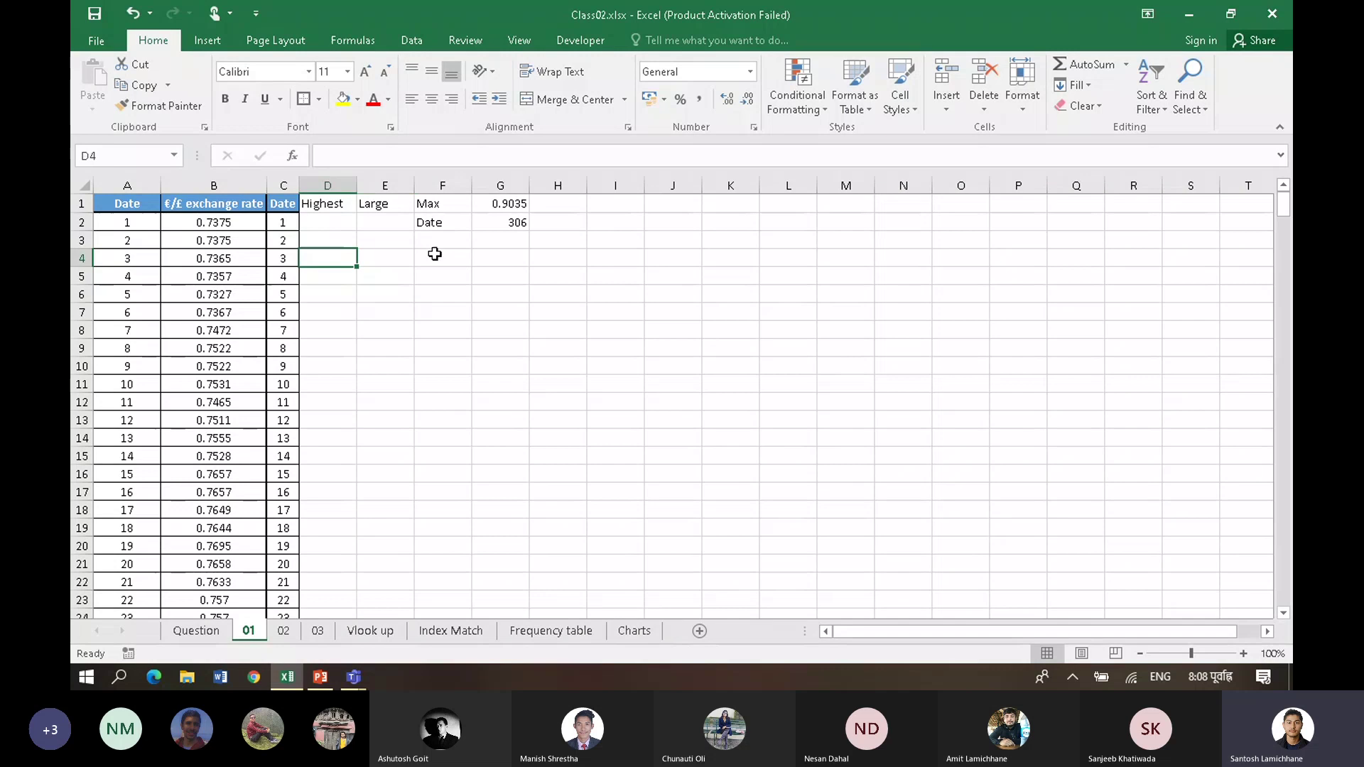
pyautogui.write('est')
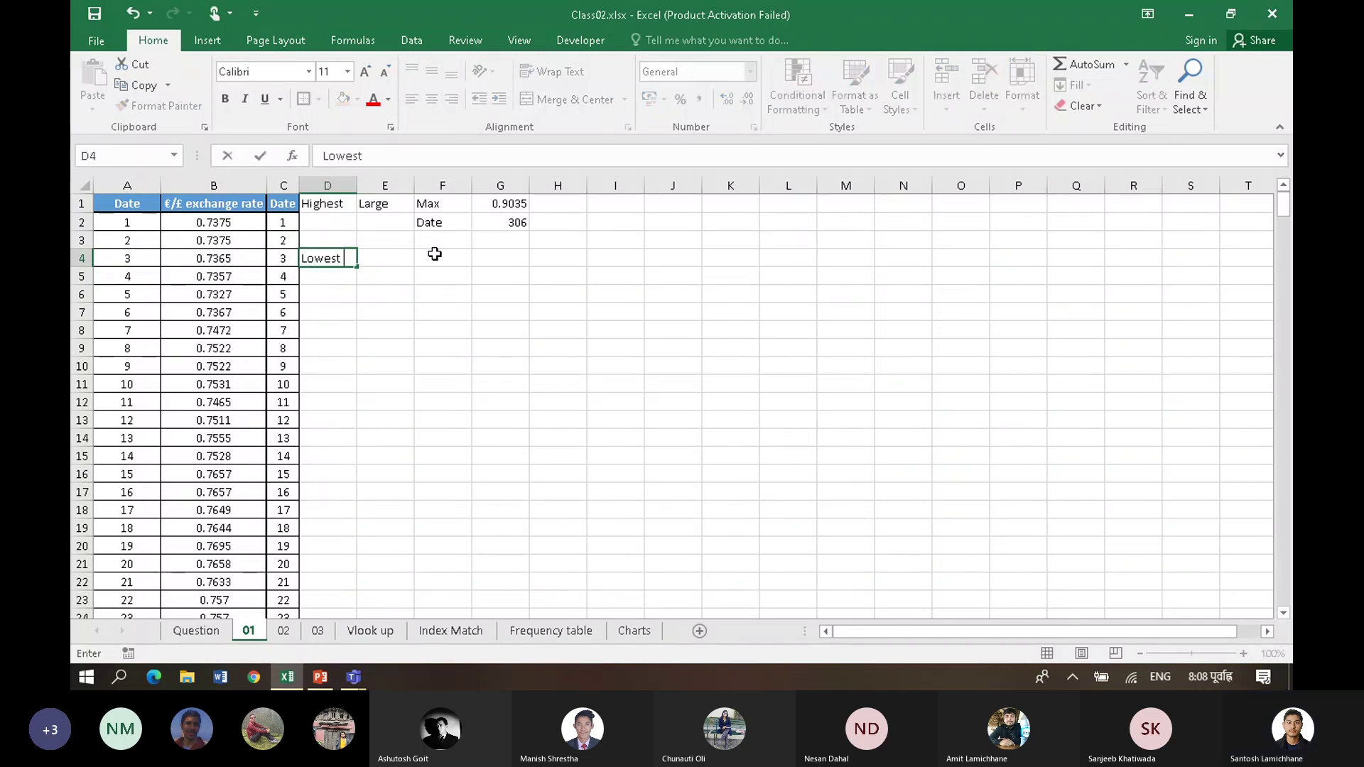
pyautogui.press('Tab')
pyautogui.write('Small')
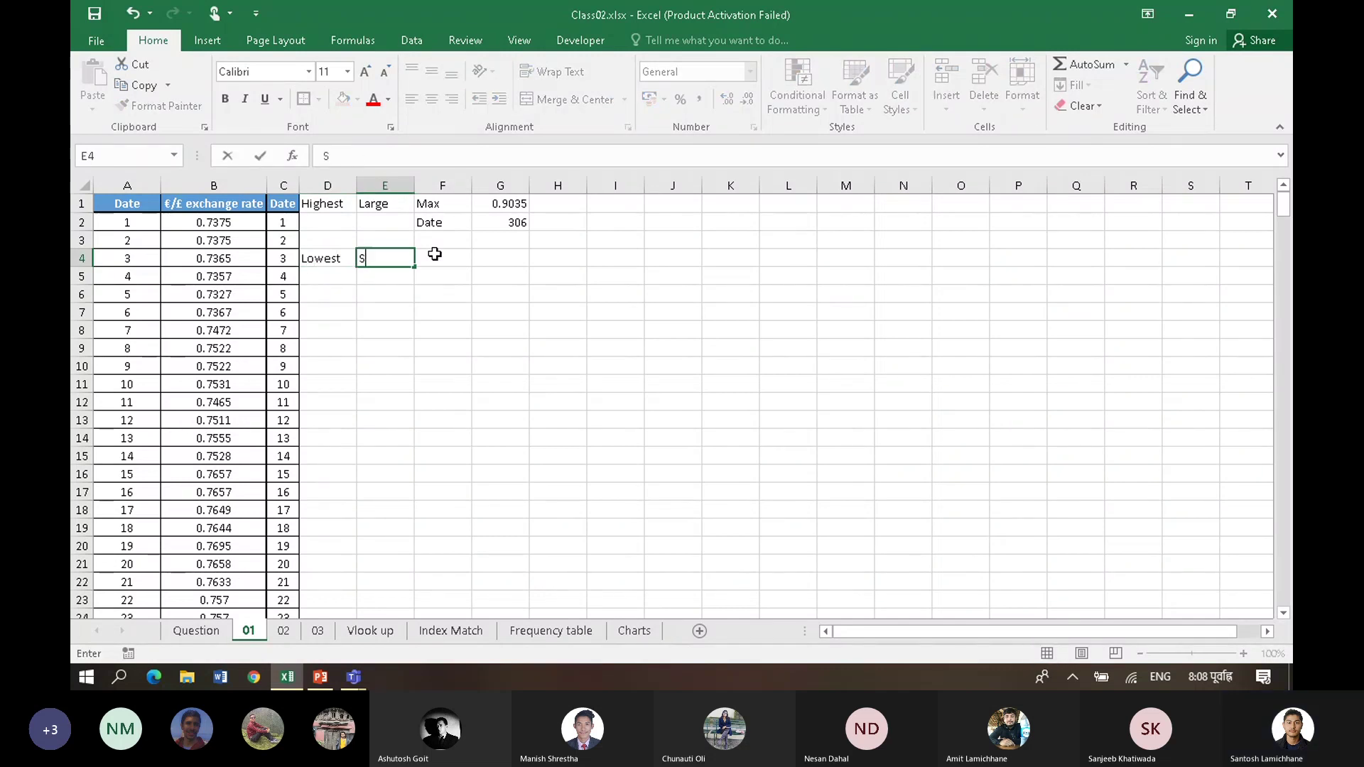
pyautogui.press('Tab')
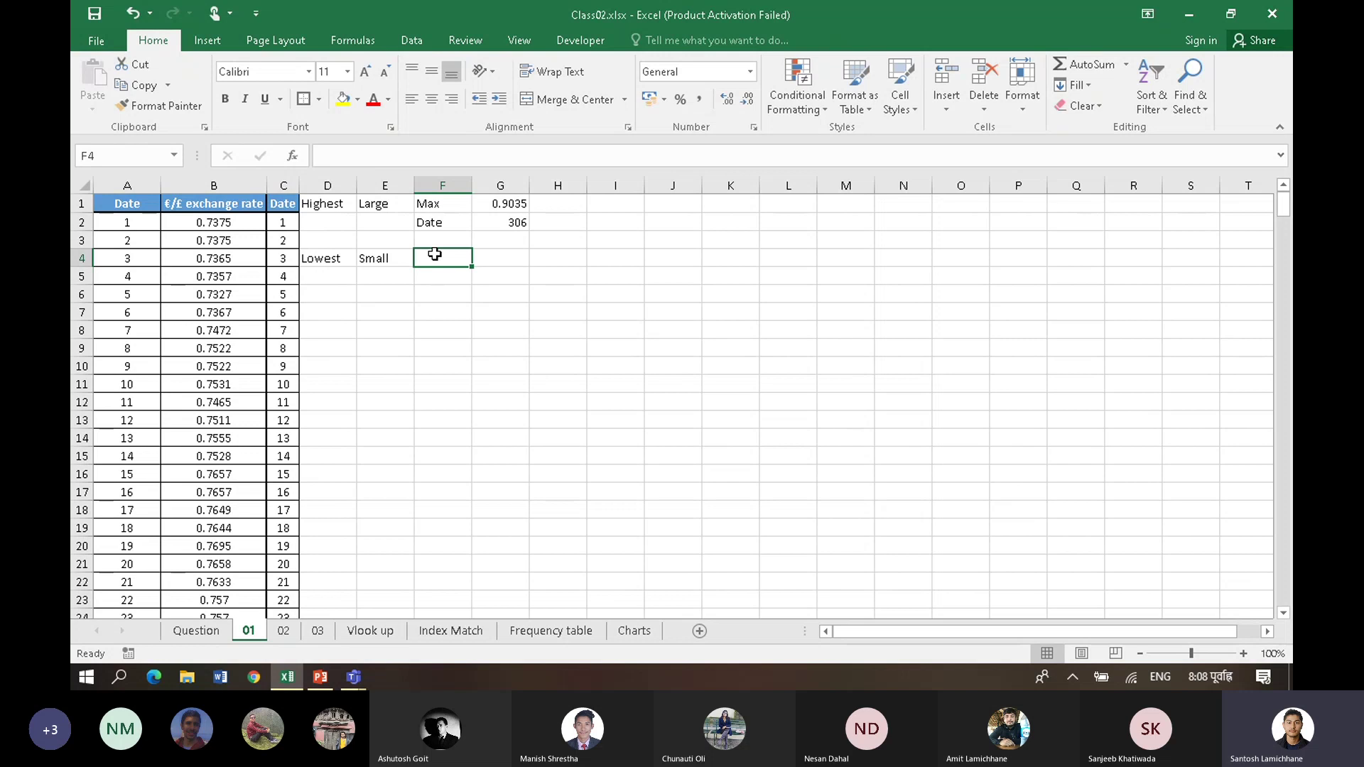
pyautogui.write('Min')
pyautogui.press('Tab')
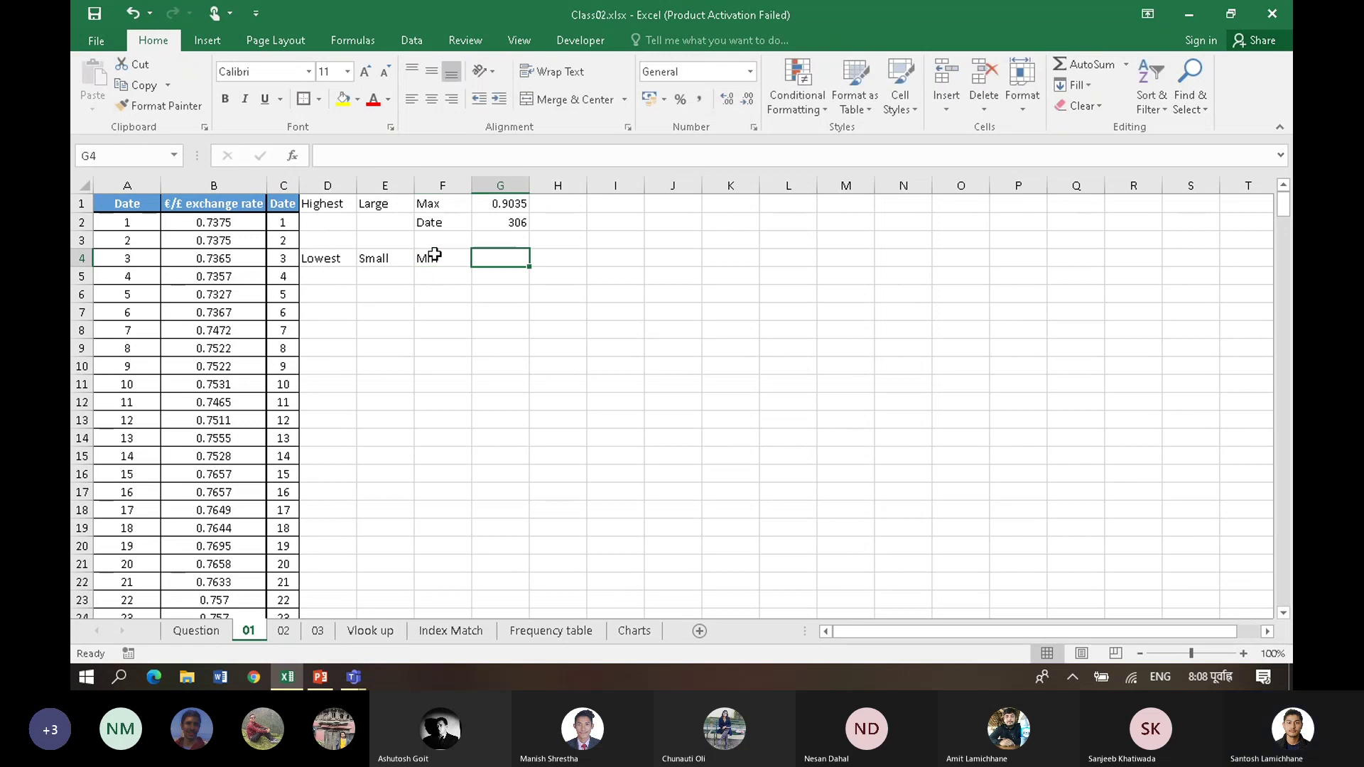
# Step: Calculate the lowest exchange rate in cell G4 with MIN over the absolute range $B$2:$B$367
pyautogui.write('=min')
pyautogui.press('Tab')
pyautogui.click(435, 257)
pyautogui.press('Left')
pyautogui.press('Left')
pyautogui.press('Left')
pyautogui.press('Up')
pyautogui.press('Up')
pyautogui.press('Left')
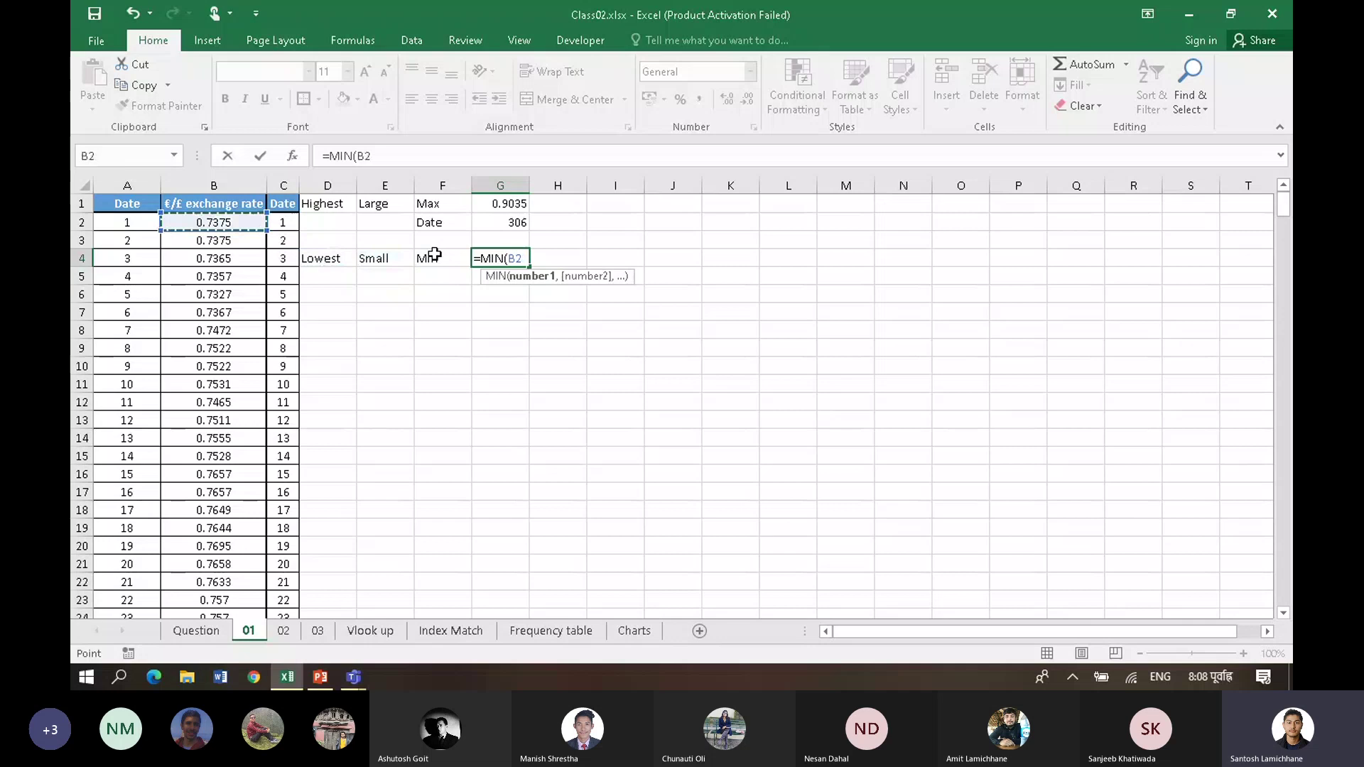
pyautogui.hotkey('ctrl', 'shift', 'Down')
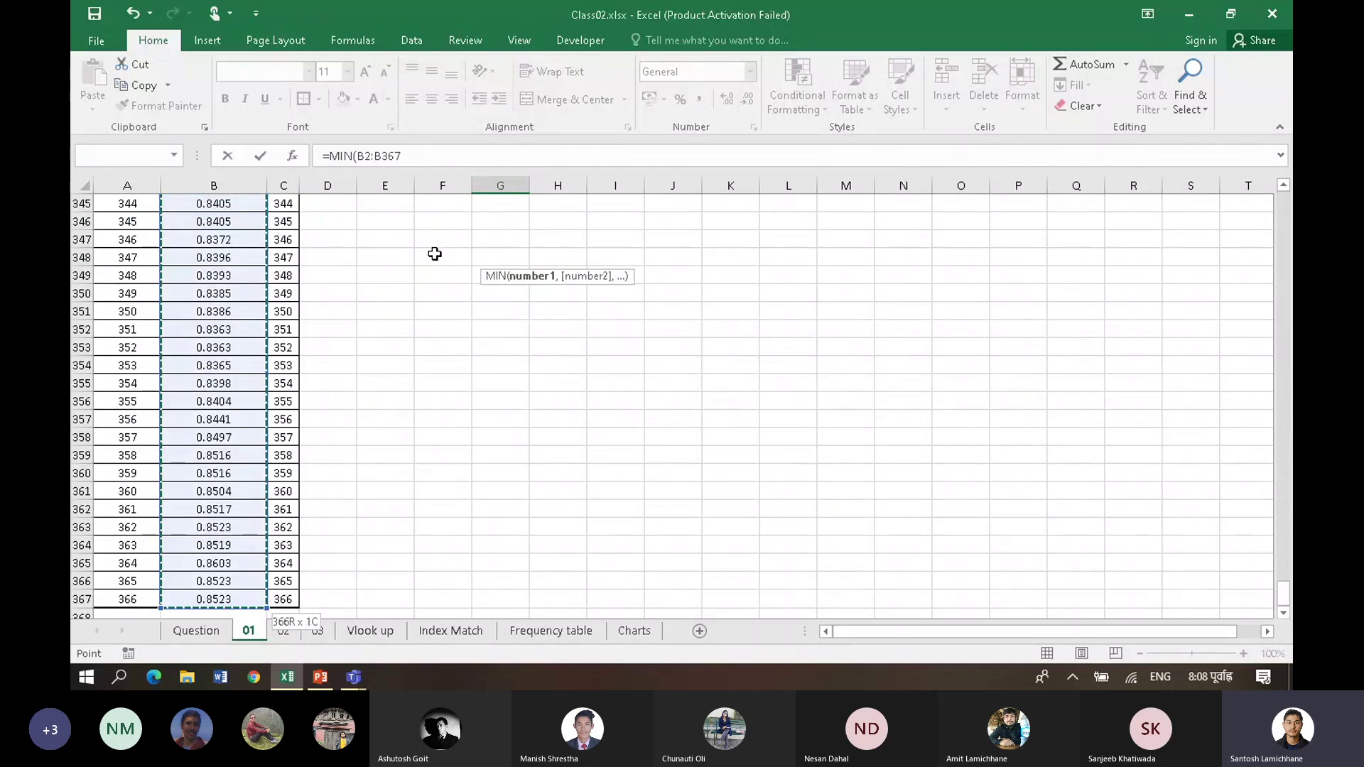
pyautogui.press('F4')
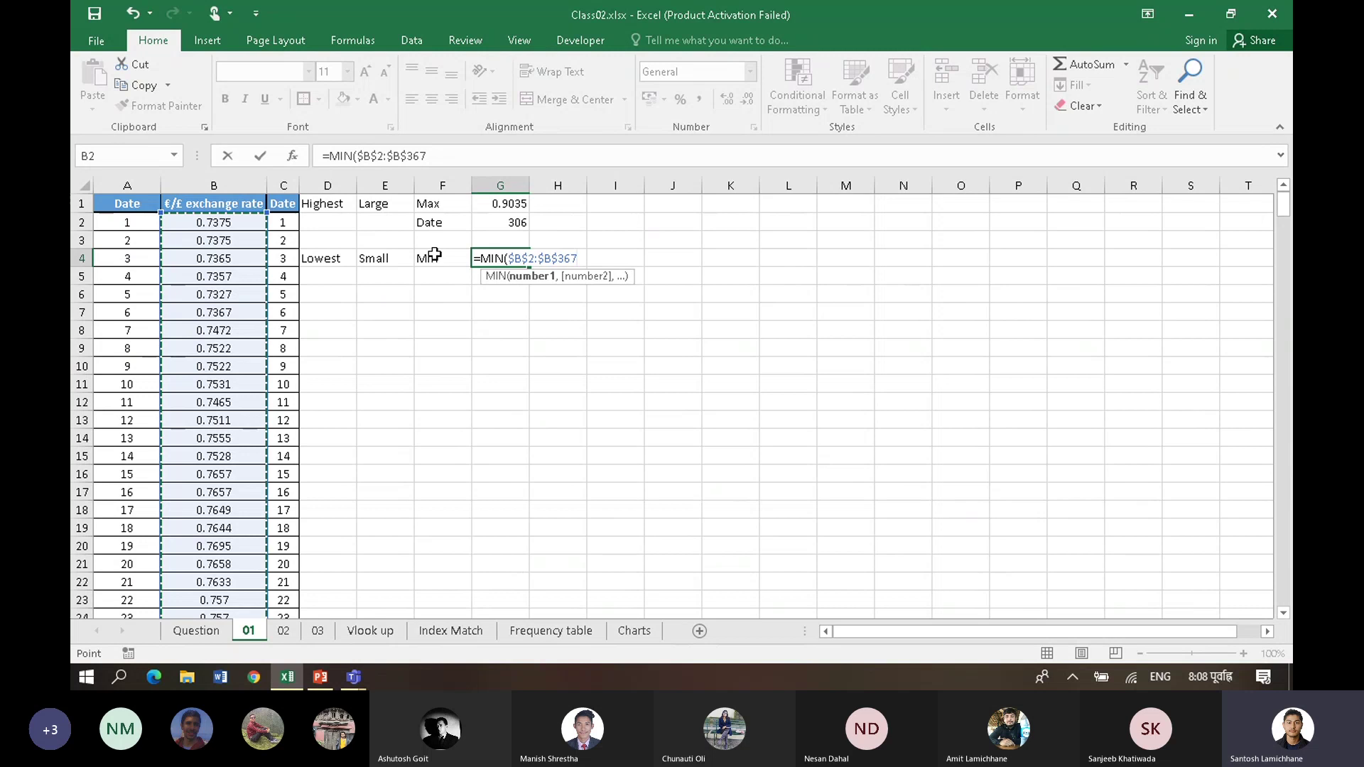
pyautogui.press('Return')
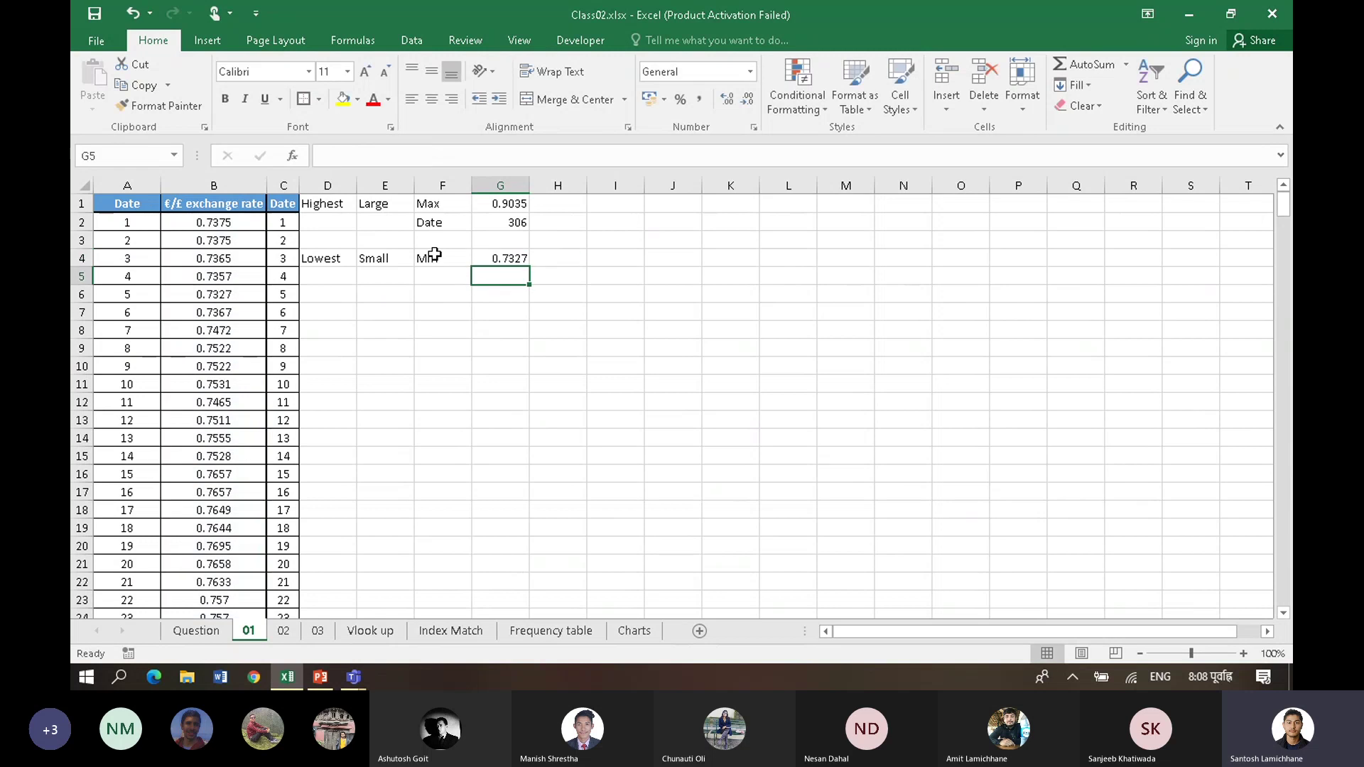
# Step: Enter the label "Date" in cell F5, below the Min label
pyautogui.press('Left')
pyautogui.write('Date')
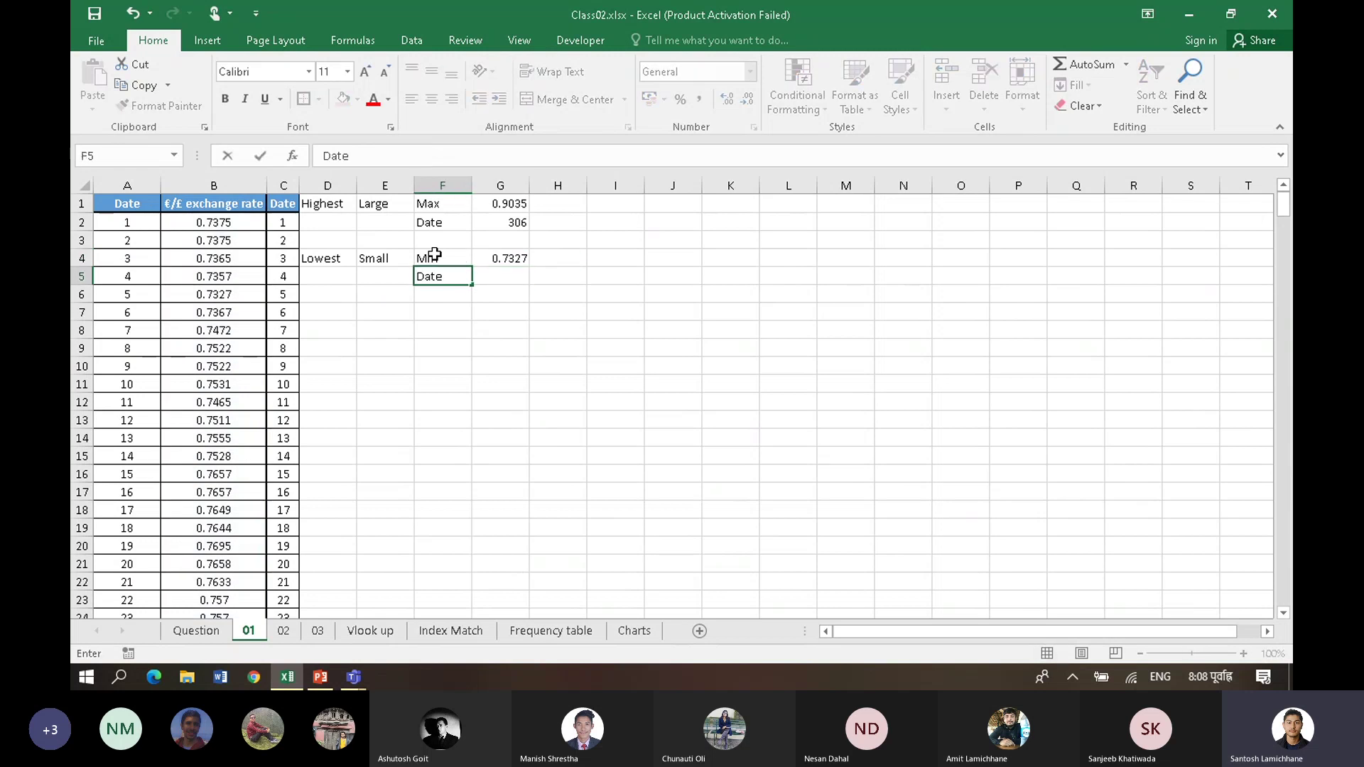
pyautogui.press('Tab')
# Step: Begin a VLOOKUP formula in cell G5 with the minimum rate in G4 as the lookup value
pyautogui.write('=')
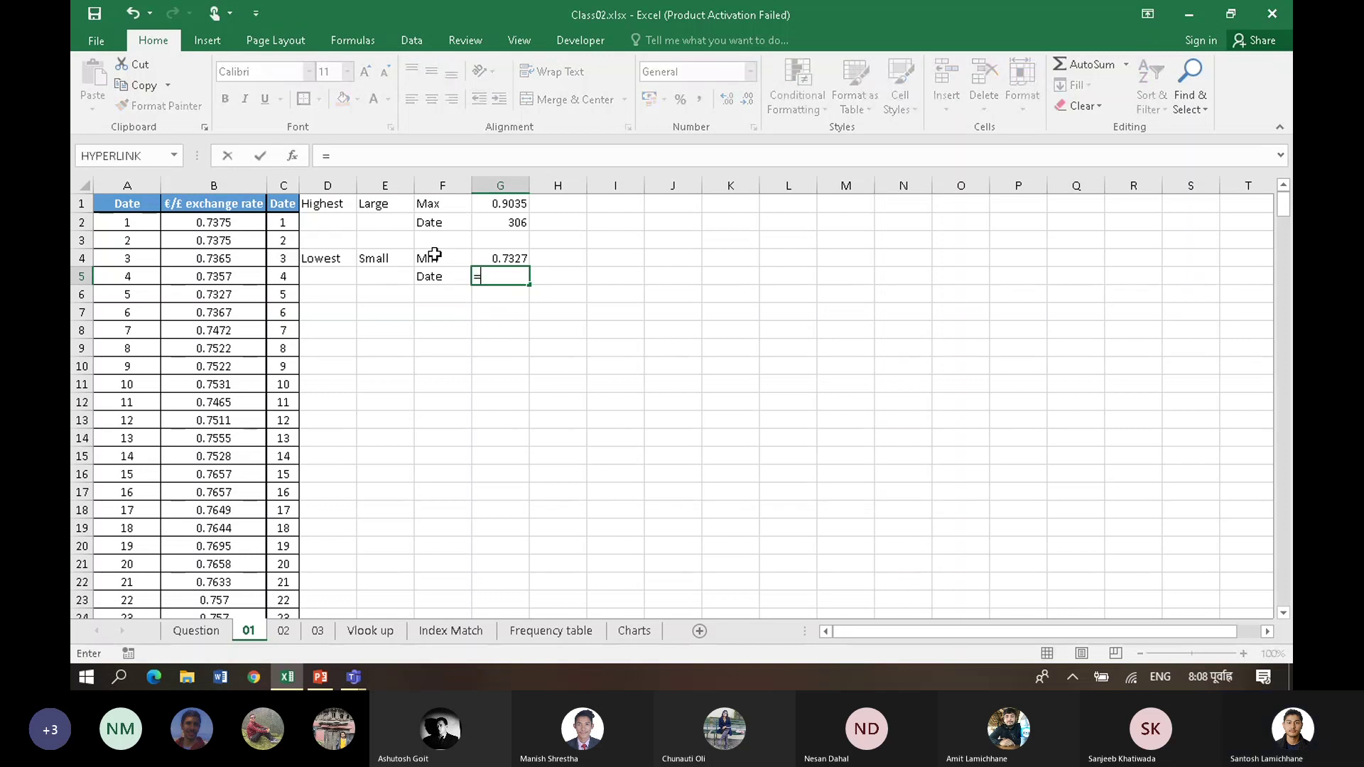
pyautogui.write('vl')
pyautogui.press('Tab')
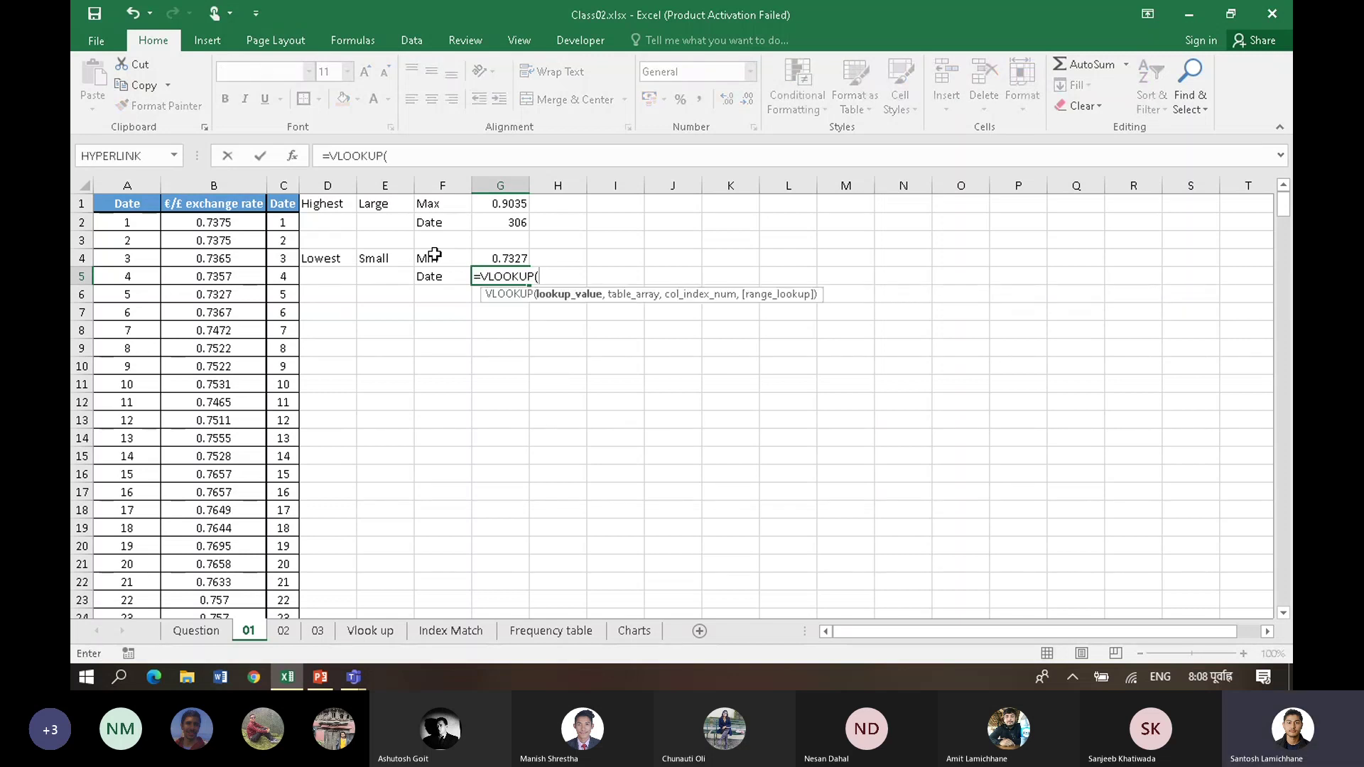
pyautogui.press('Up')
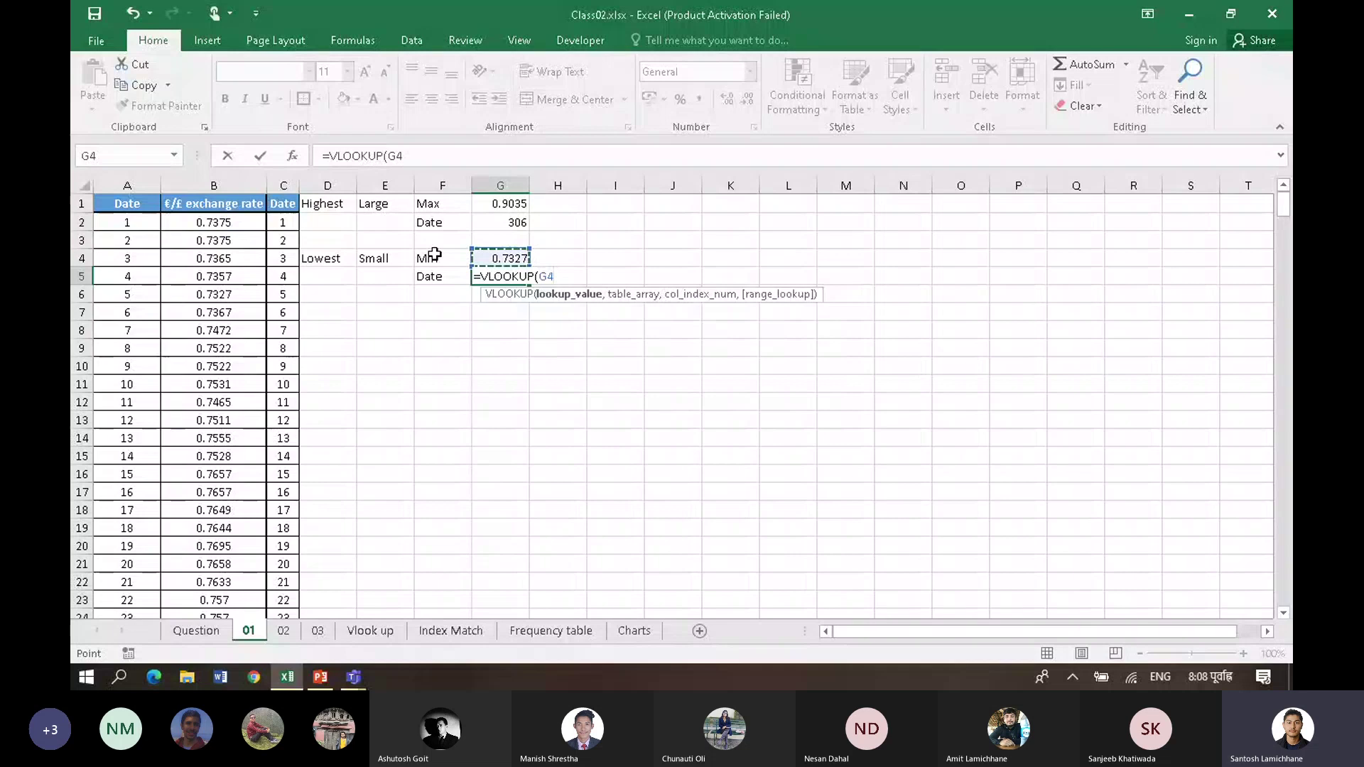
pyautogui.write(',')
# Step: Set the table array of the G5 lookup to the absolute range $B$2:$C$367
pyautogui.press('Left')
pyautogui.press('Left')
pyautogui.press('Left')
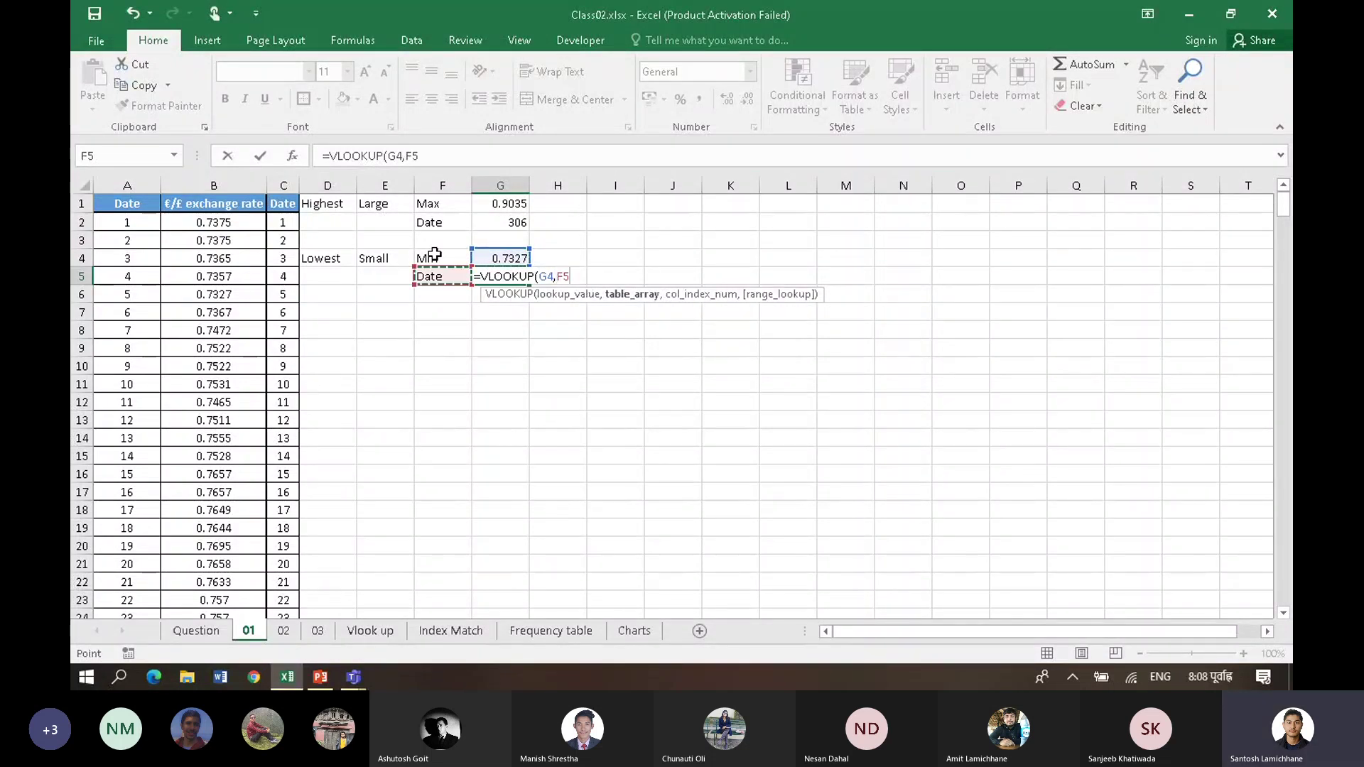
pyautogui.press('Up')
pyautogui.press('Up')
pyautogui.press('Left')
pyautogui.press('Left')
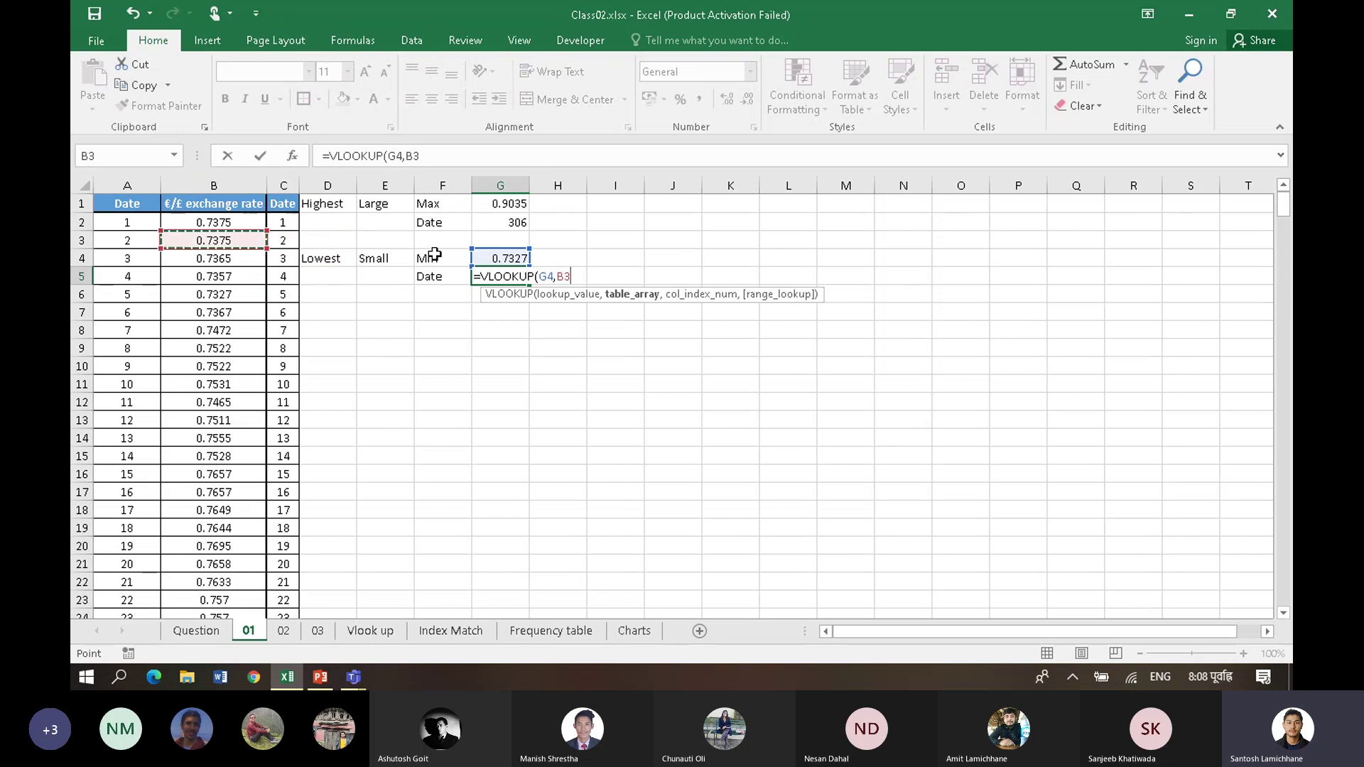
pyautogui.press('Up')
pyautogui.hotkey('shift', 'Right')
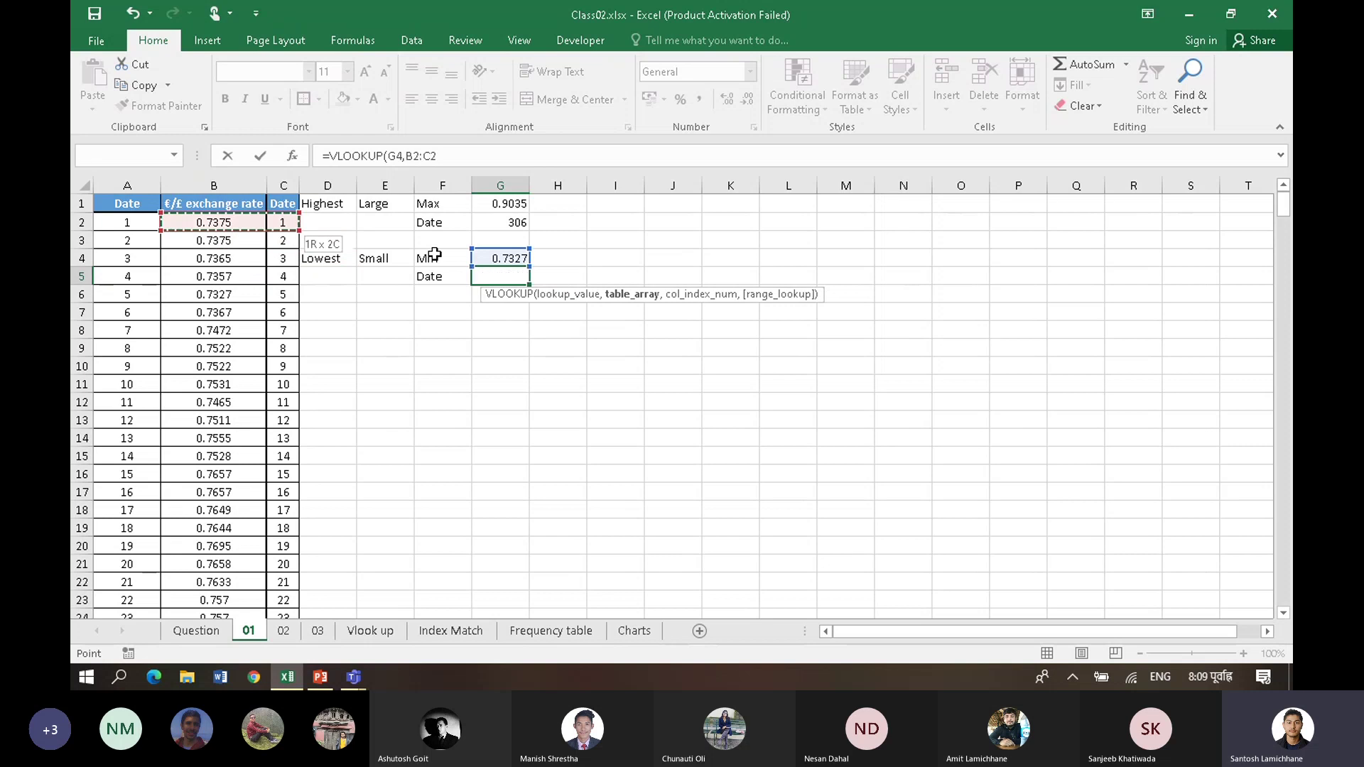
pyautogui.hotkey('ctrl', 'shift', 'Down')
pyautogui.press('F4')
# Step: Finish the G5 lookup with column index 2 and FALSE for an exact match
pyautogui.write(',')
pyautogui.write('2,')
pyautogui.write('als')
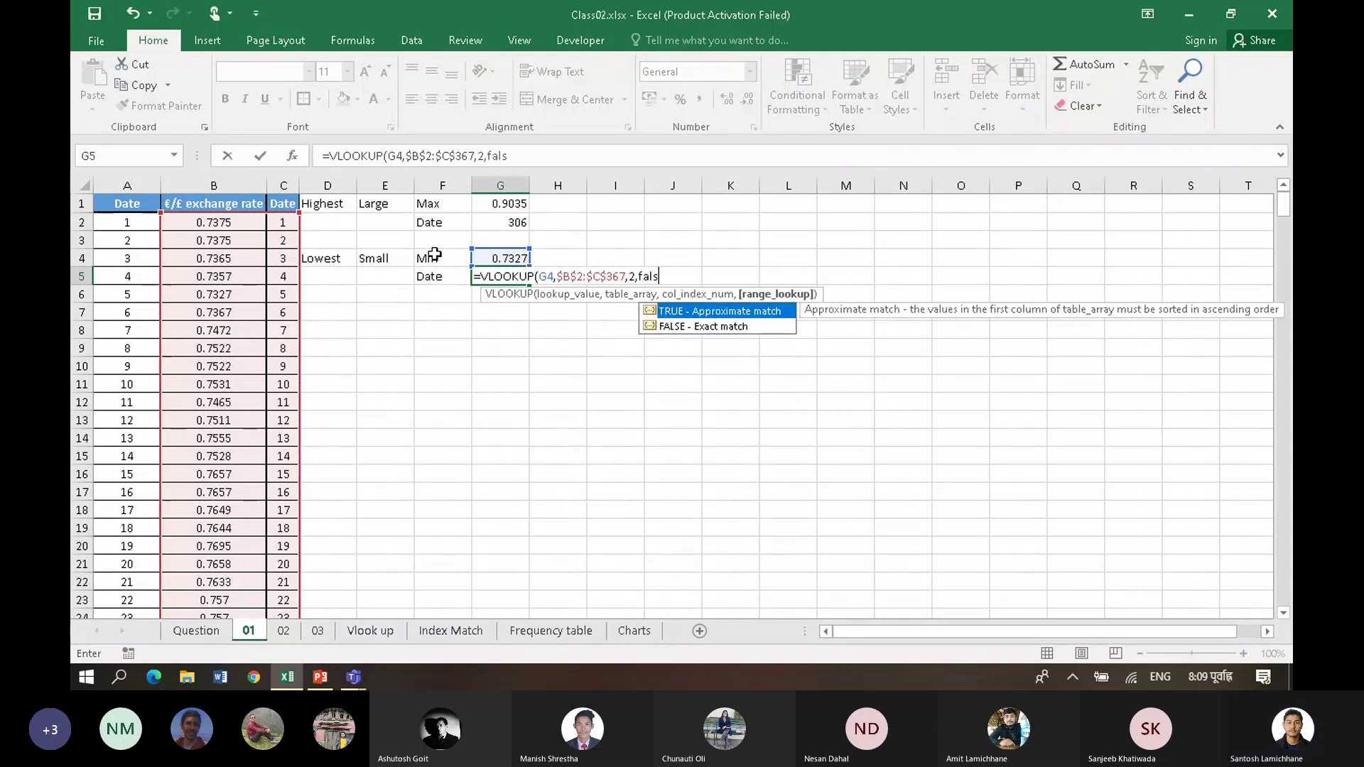
pyautogui.press('Down')
pyautogui.press('Tab')
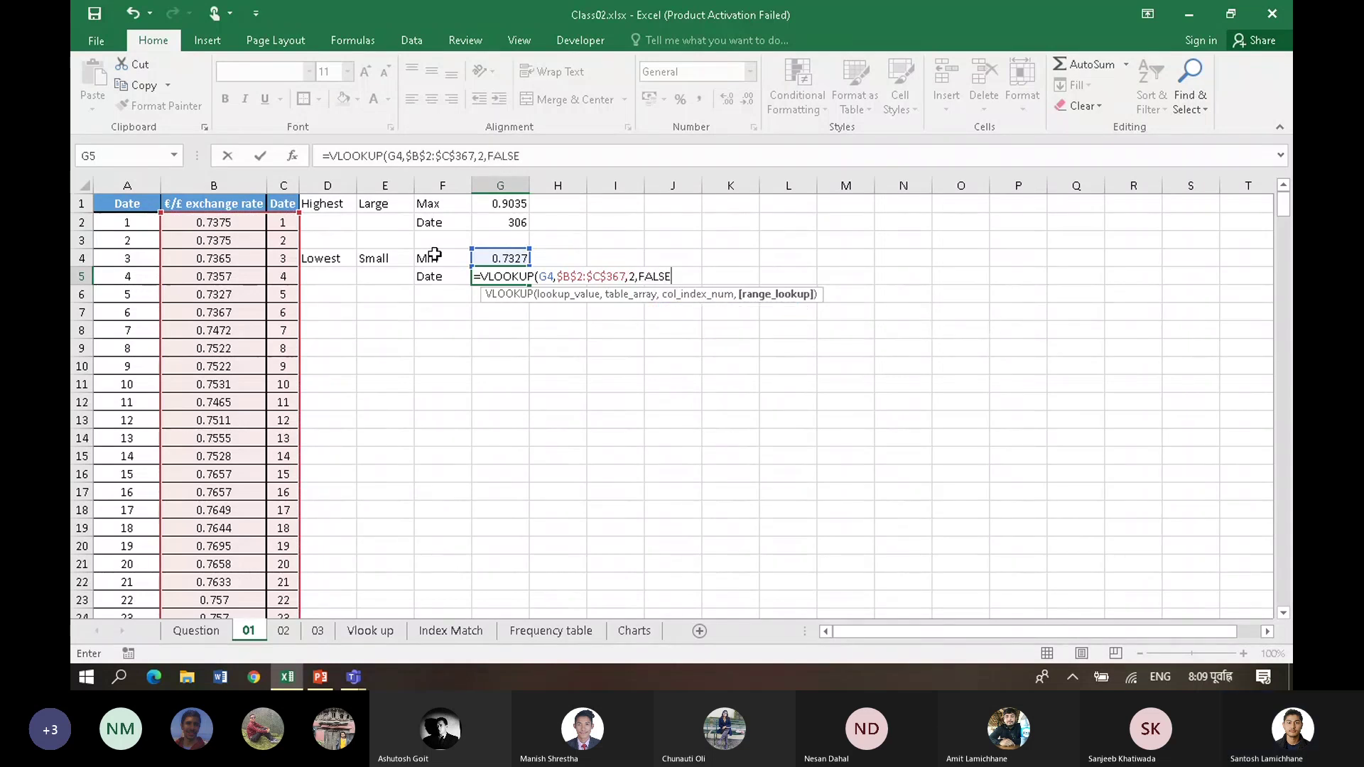
pyautogui.press('Return')
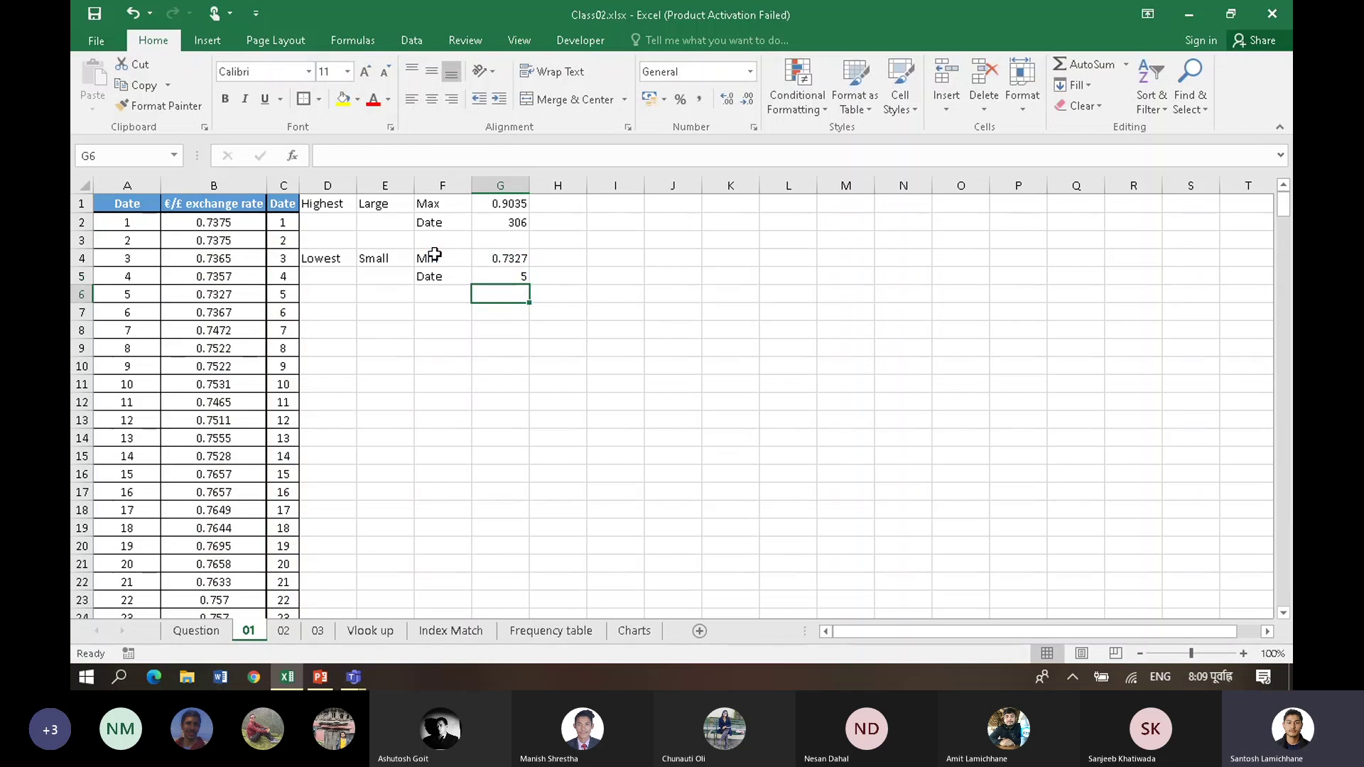
# Step: Check the Question sheet for the next task and enter the label "Average" in cell D7 of sheet 01
pyautogui.click(455, 465)
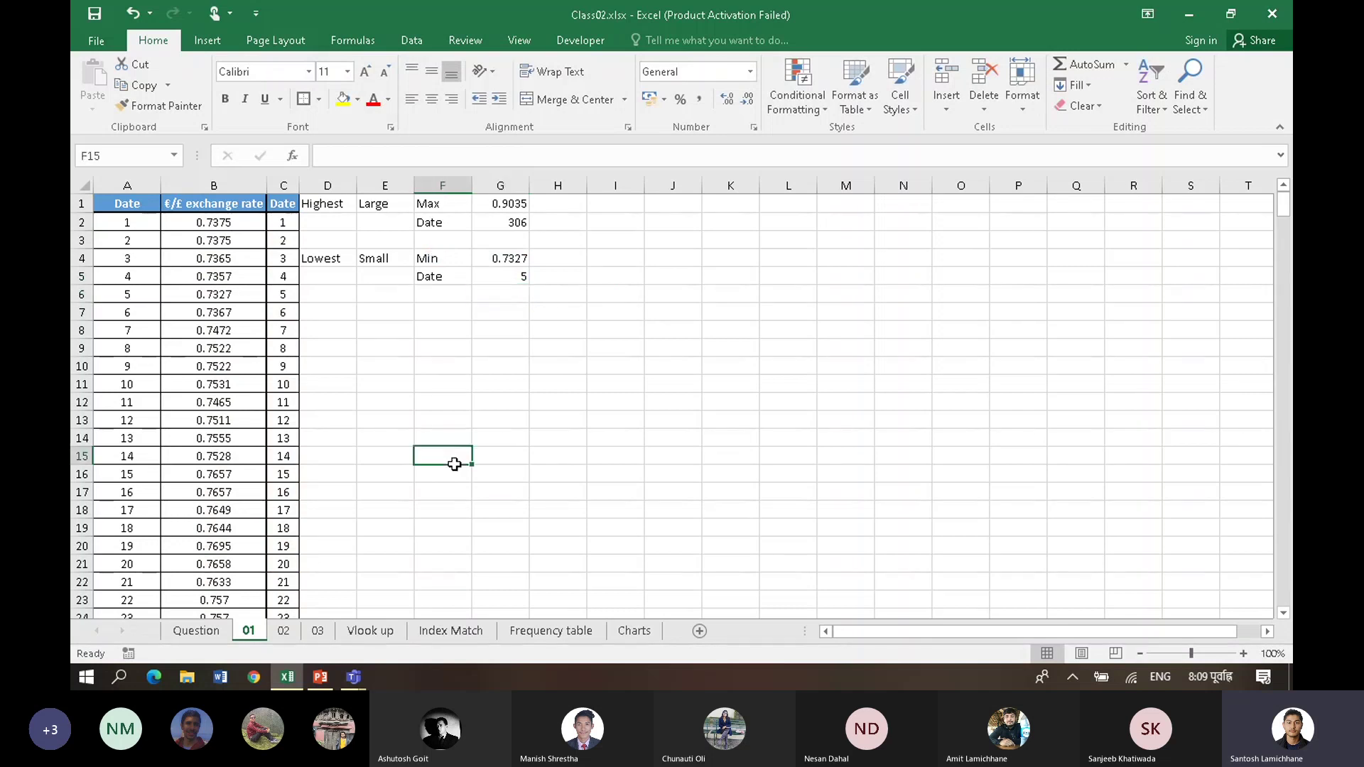
pyautogui.click(494, 417)
pyautogui.click(216, 629)
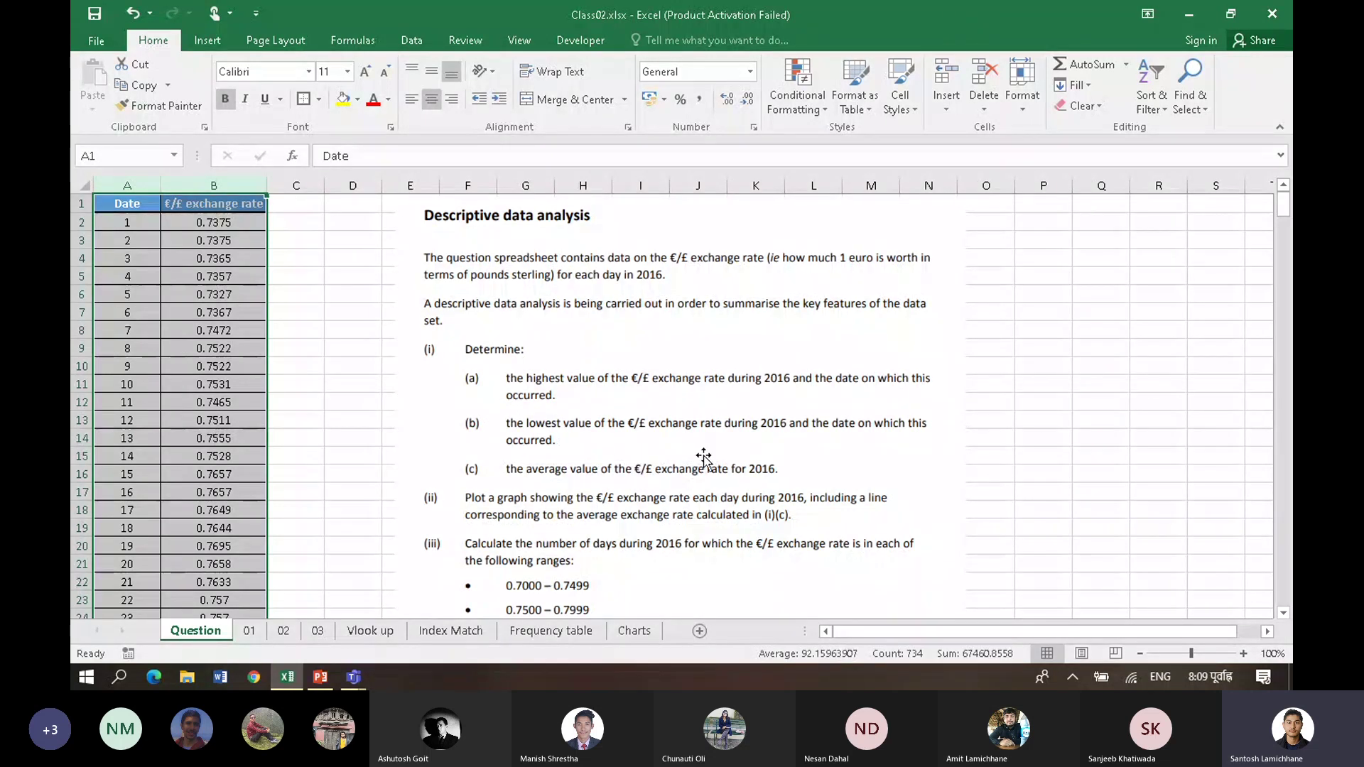
pyautogui.click(248, 630)
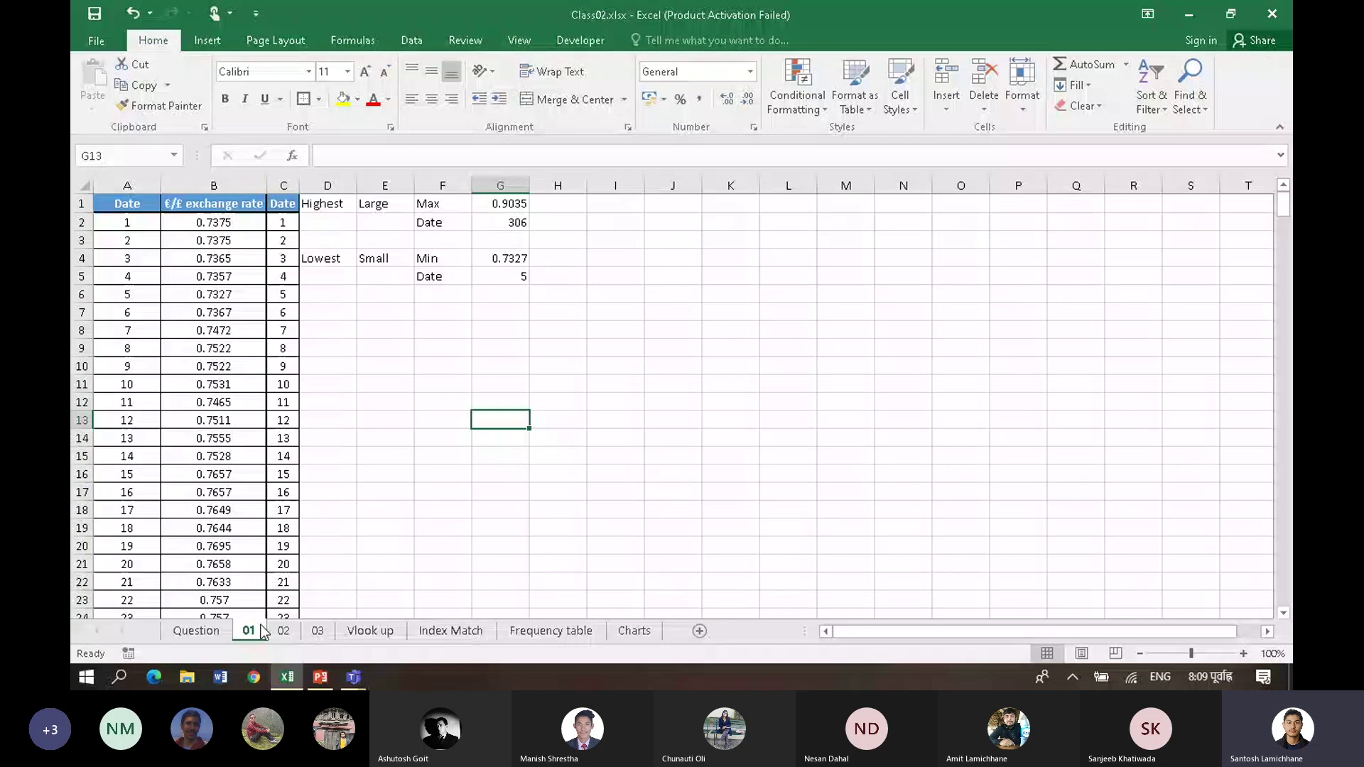
pyautogui.click(307, 312)
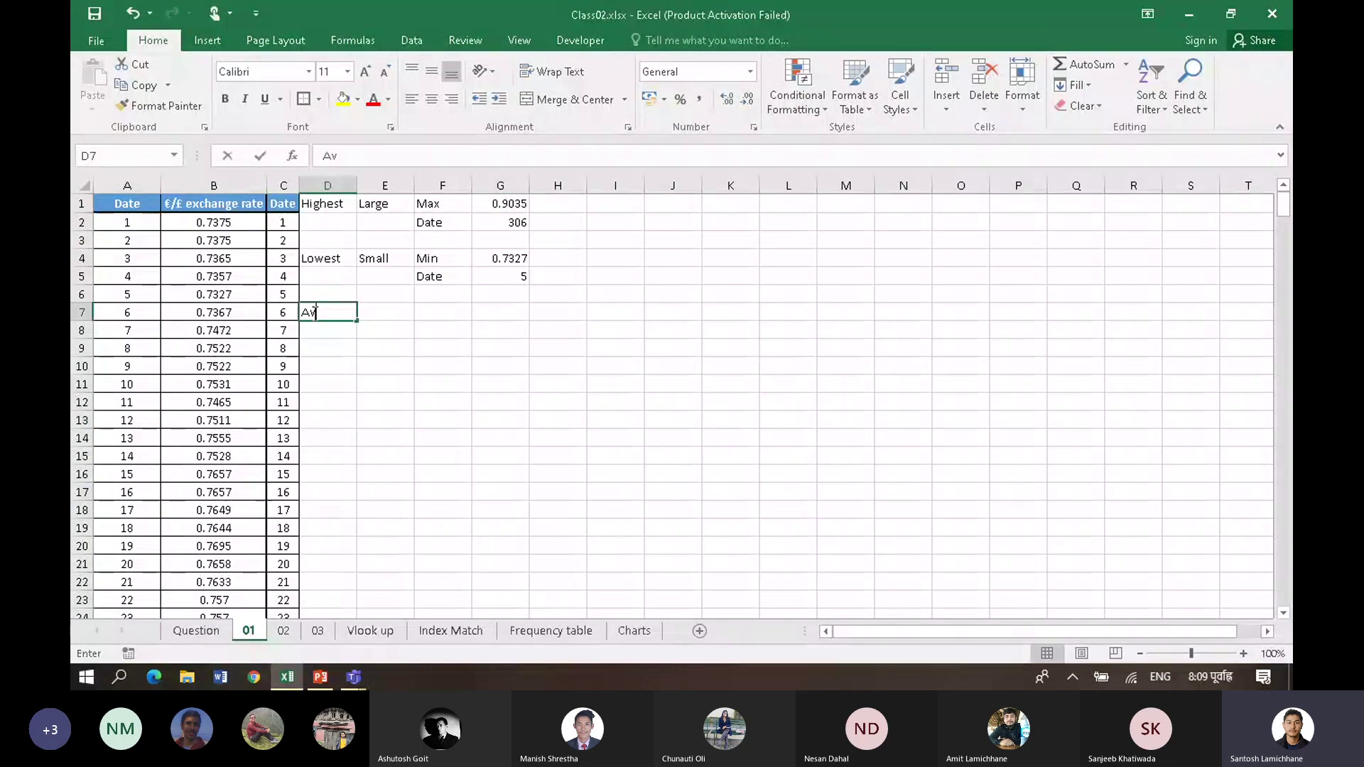
pyautogui.write('Aver')
pyautogui.write('age')
pyautogui.press('Tab')
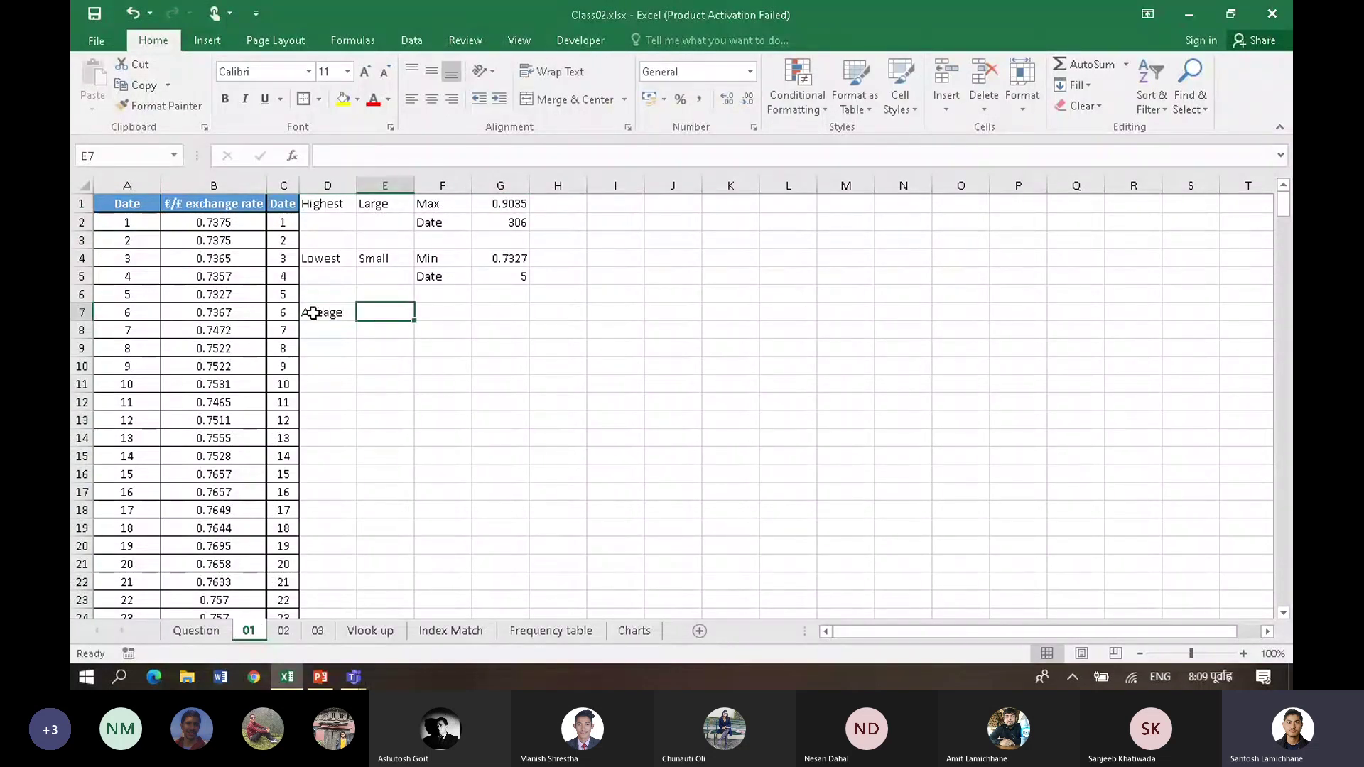
# Step: Correct the misspelled label in cell D7 of sheet 01 to "Average"
pyautogui.click(314, 313)
pyautogui.write('Average')
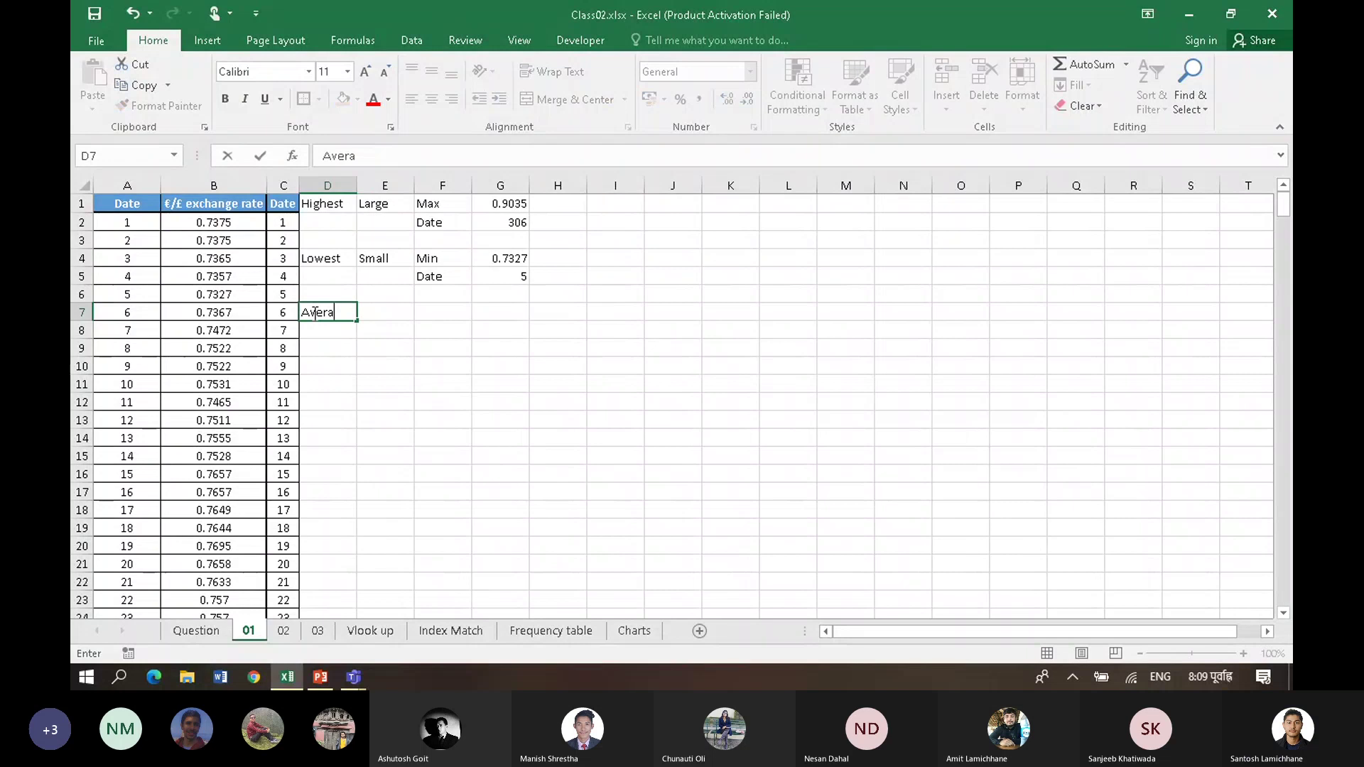
pyautogui.press('Tab')
pyautogui.press('Tab')
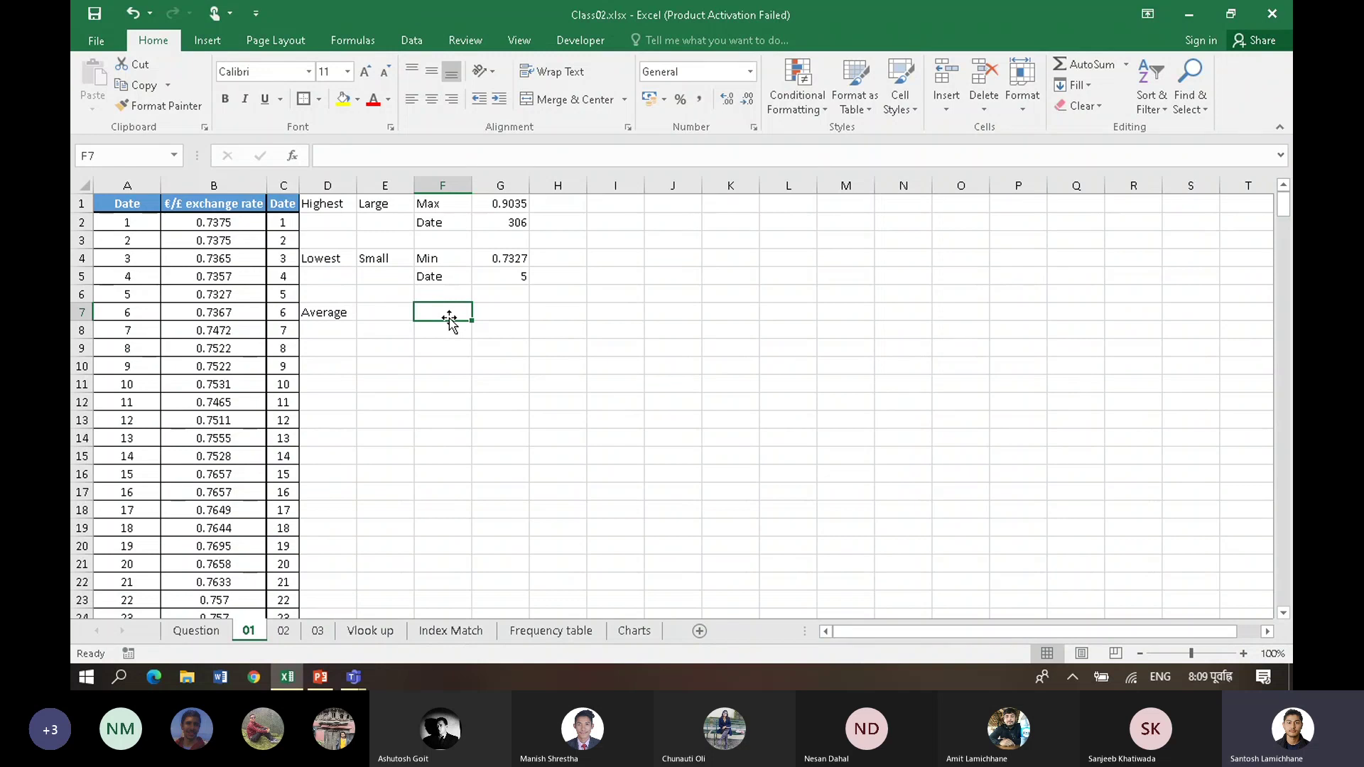
# Step: Calculate the average exchange rate in cell G7 with an AVERAGE formula over B2:B367
pyautogui.press('Right')
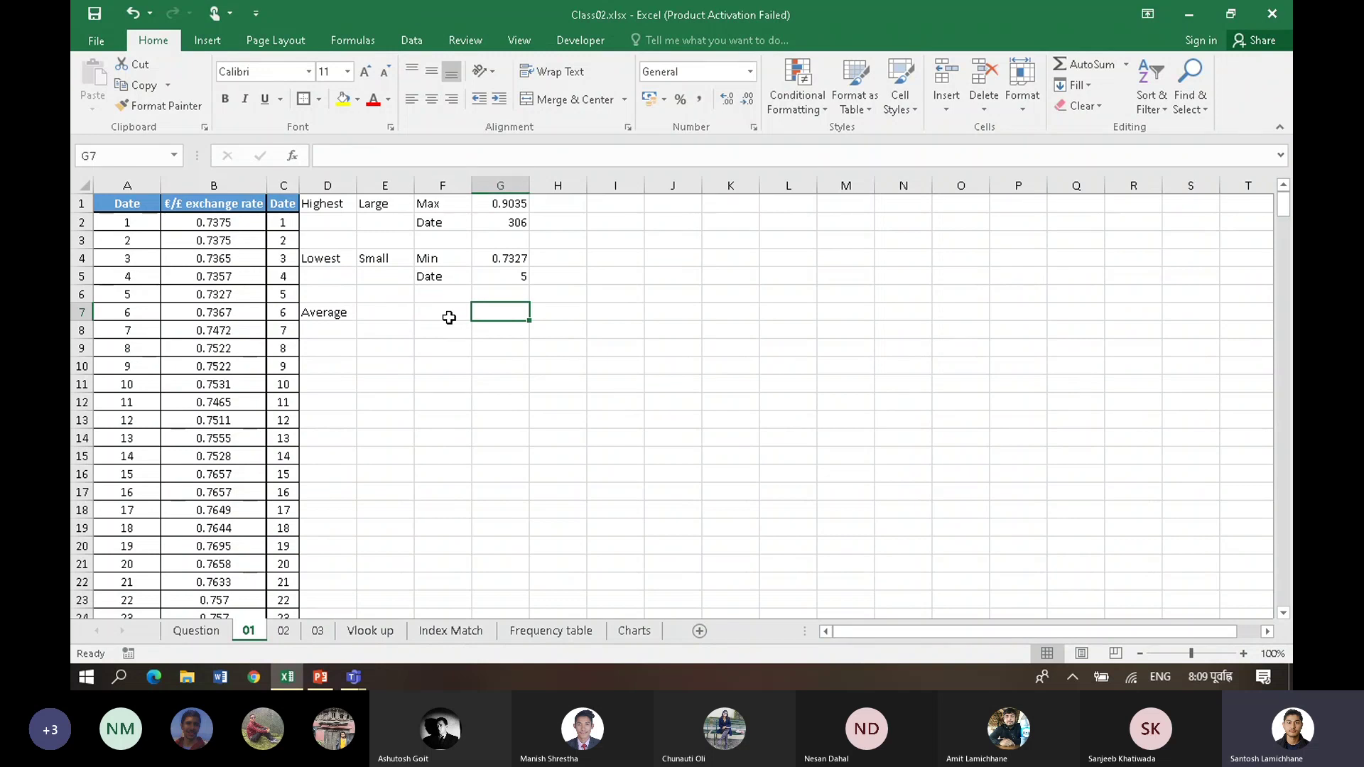
pyautogui.write('=a')
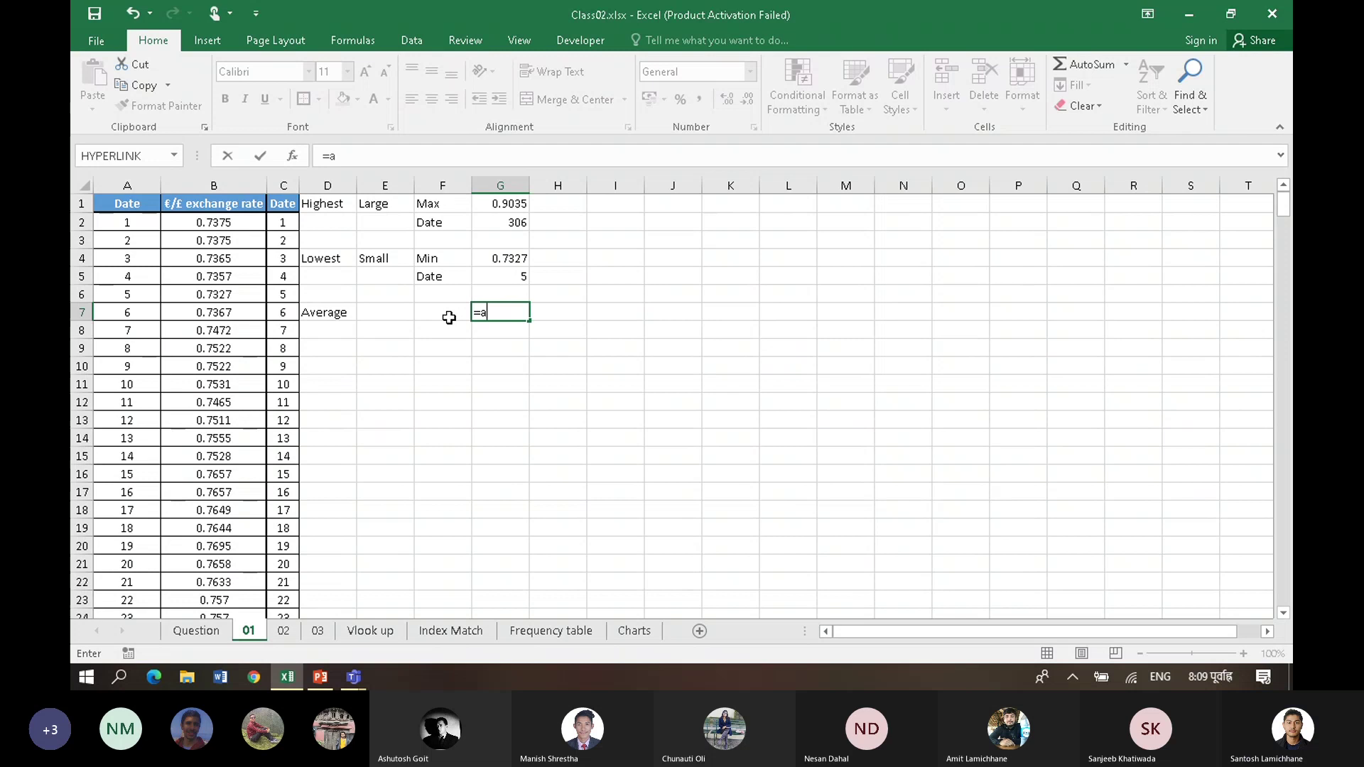
pyautogui.write('vera')
pyautogui.press('Tab')
pyautogui.press('Left')
pyautogui.press('Left')
pyautogui.press('Left')
pyautogui.press('Left')
pyautogui.press('Left')
pyautogui.press('Up')
pyautogui.press('Up')
pyautogui.press('Up')
pyautogui.press('Up')
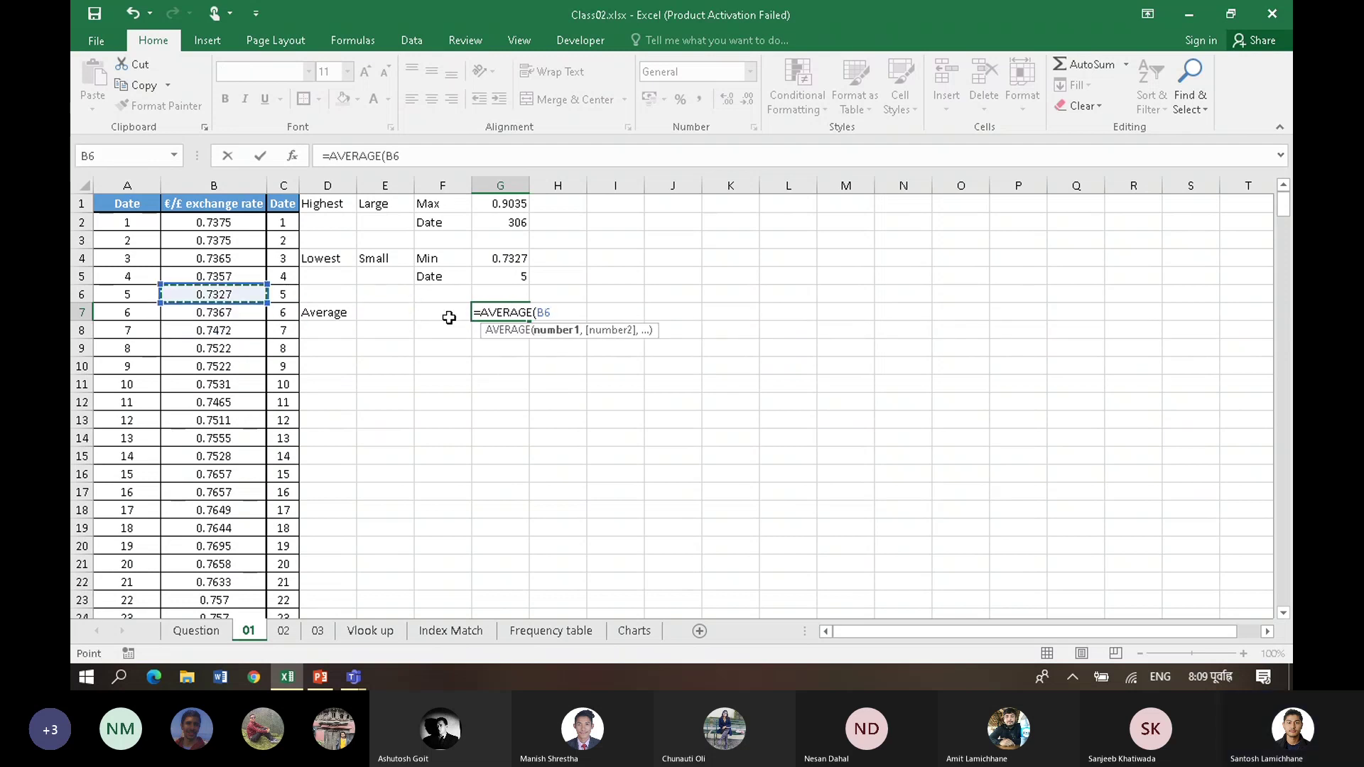
pyautogui.hotkey('ctrl', 'shift', 'Down')
pyautogui.press('Return')
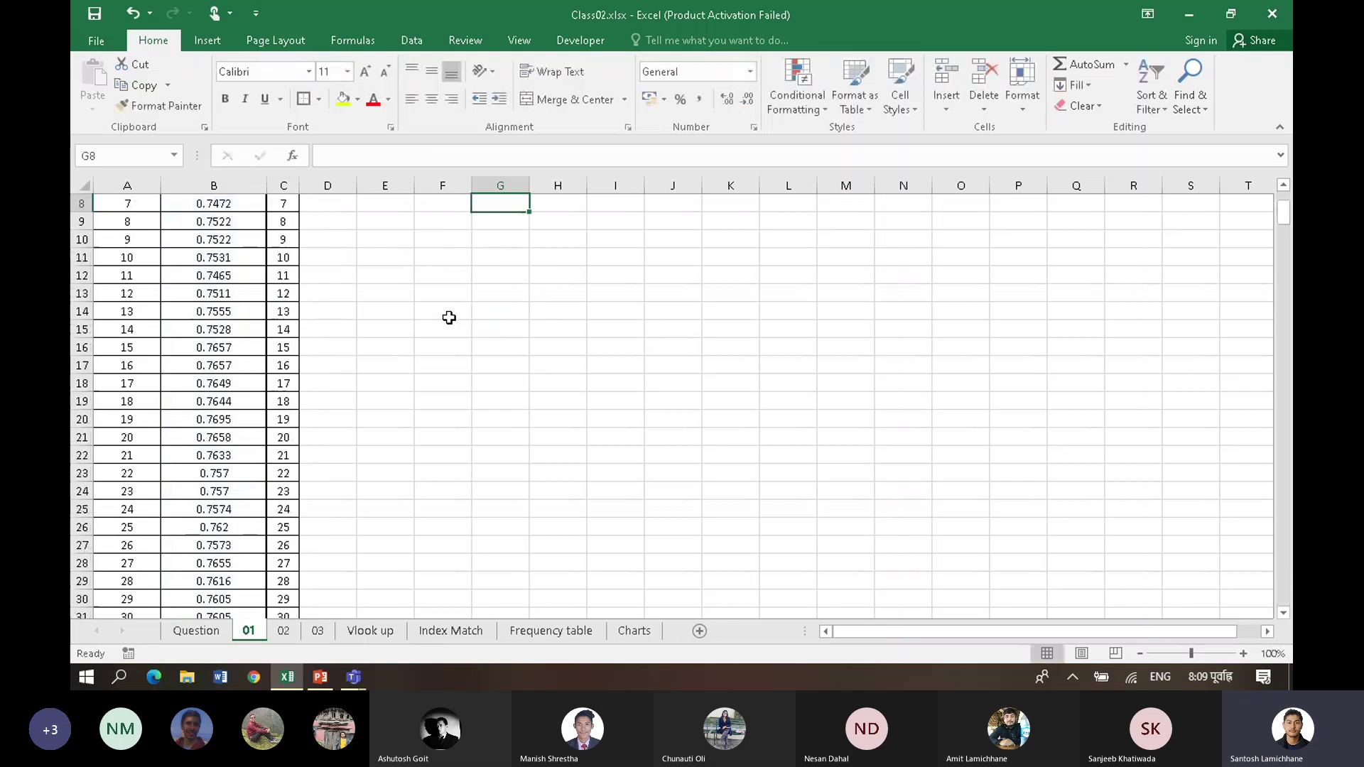
# Step: Review the highest, lowest and average results in column G and the formulas behind them
pyautogui.press('Up')
pyautogui.press('Up')
pyautogui.press('Up')
pyautogui.press('Up')
pyautogui.press('Up')
pyautogui.press('Up')
pyautogui.press('Up')
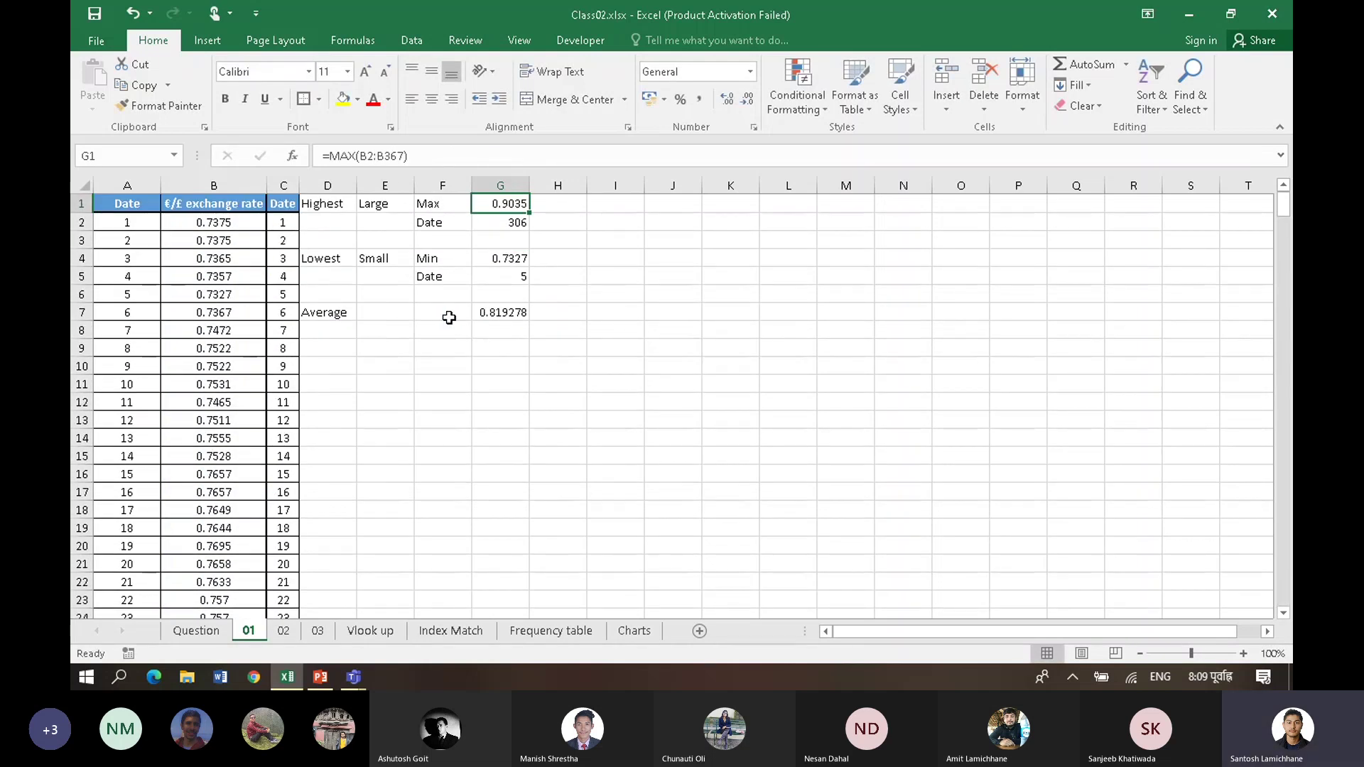
pyautogui.click(430, 382)
pyautogui.click(402, 423)
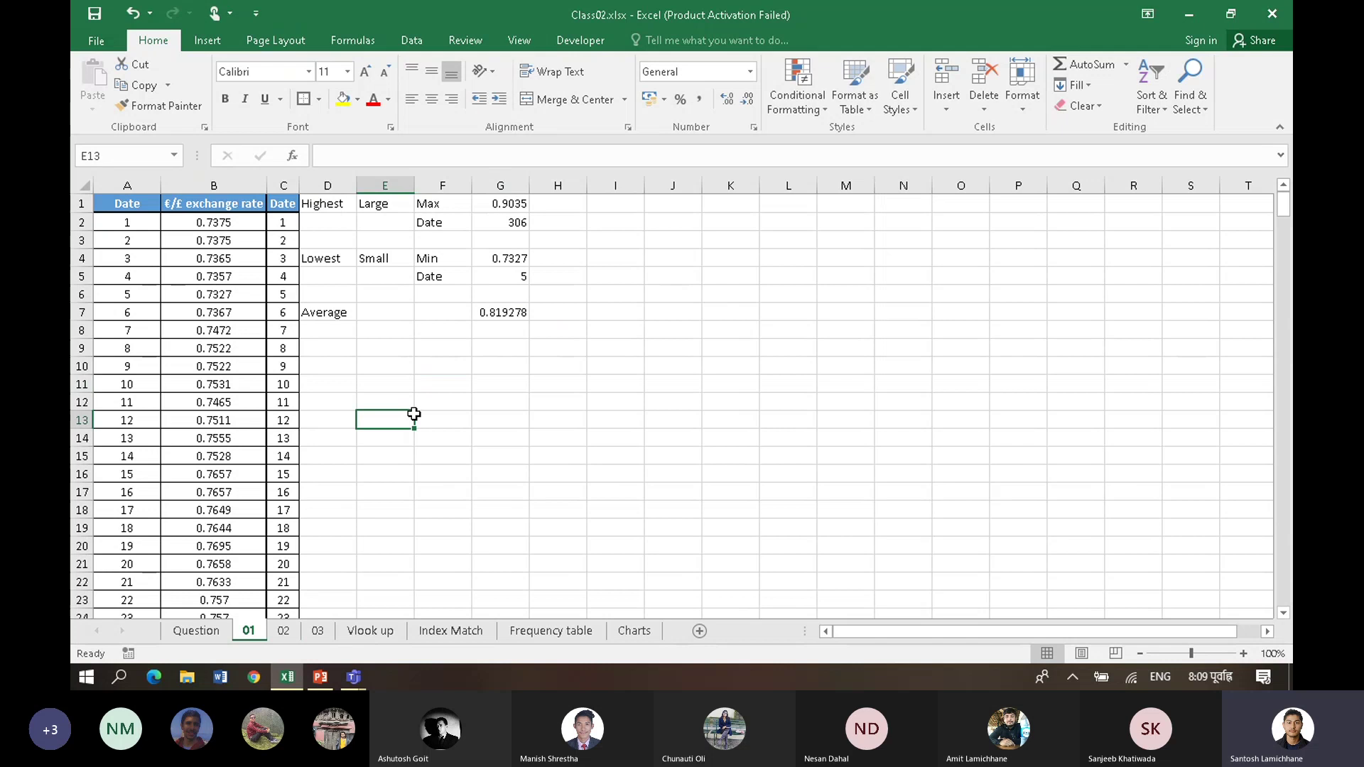
pyautogui.click(81, 204)
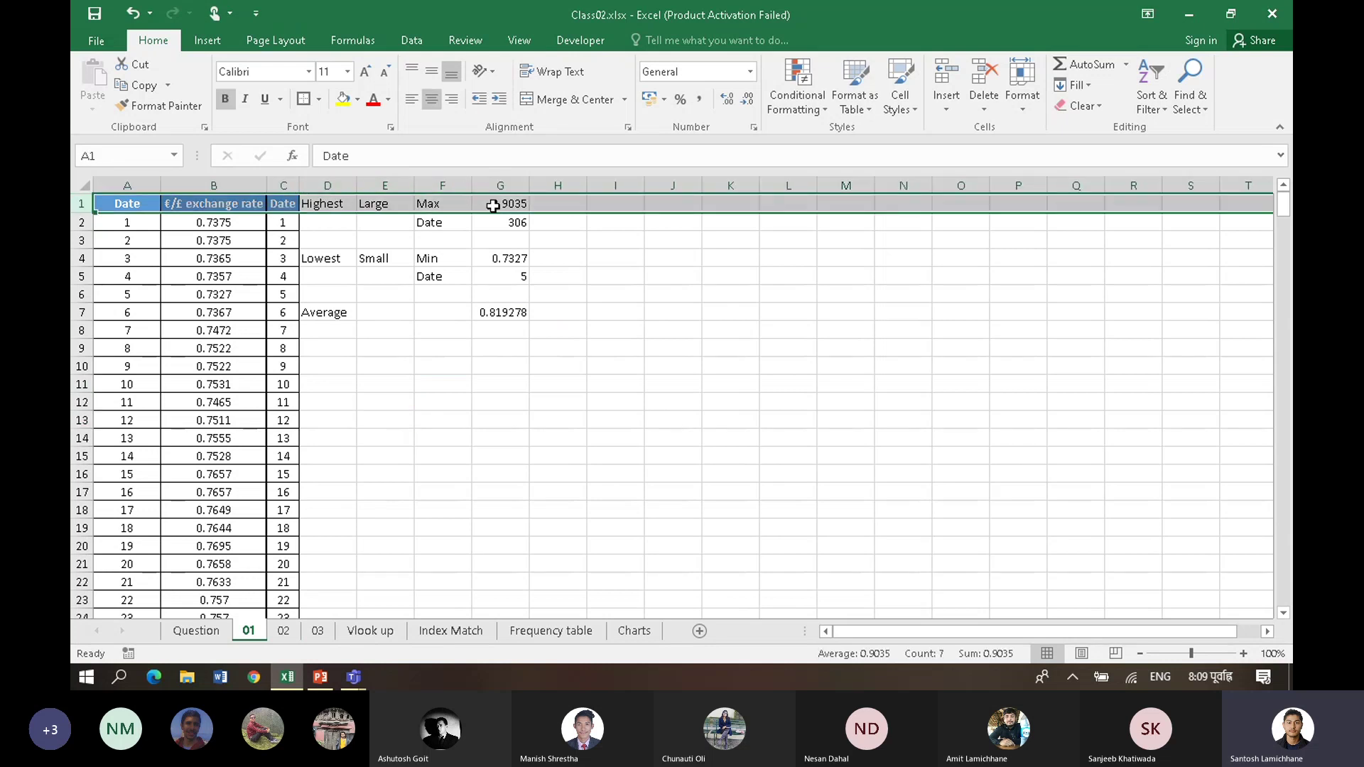
pyautogui.click(509, 222)
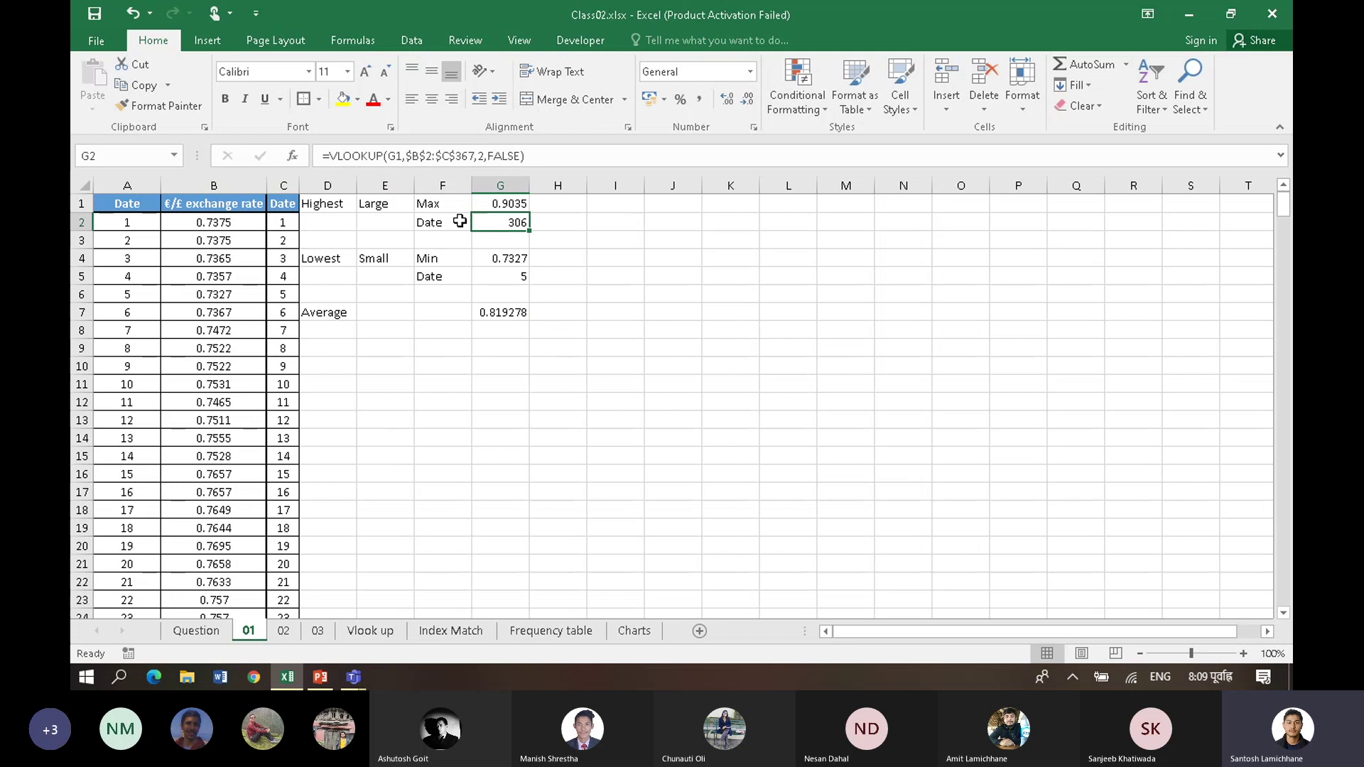
pyautogui.click(325, 259)
pyautogui.click(81, 258)
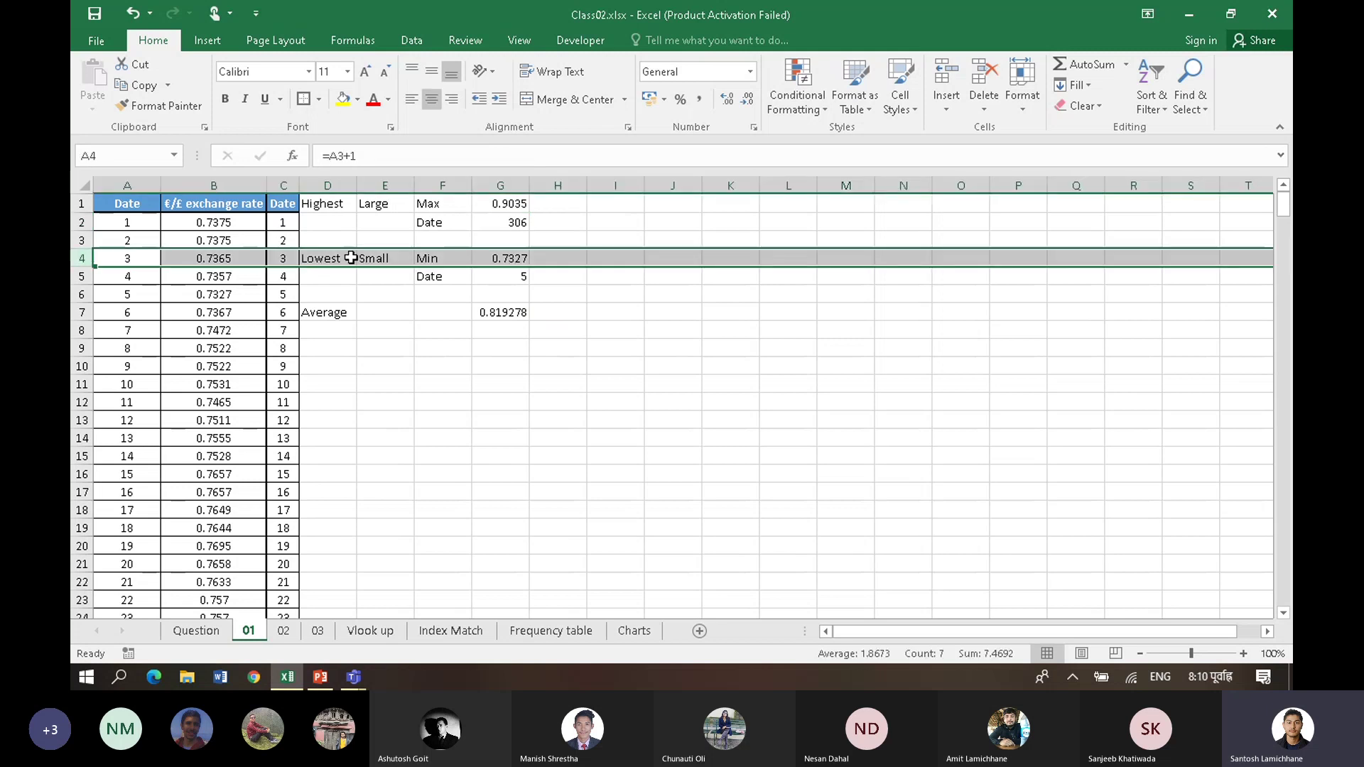
pyautogui.click(524, 277)
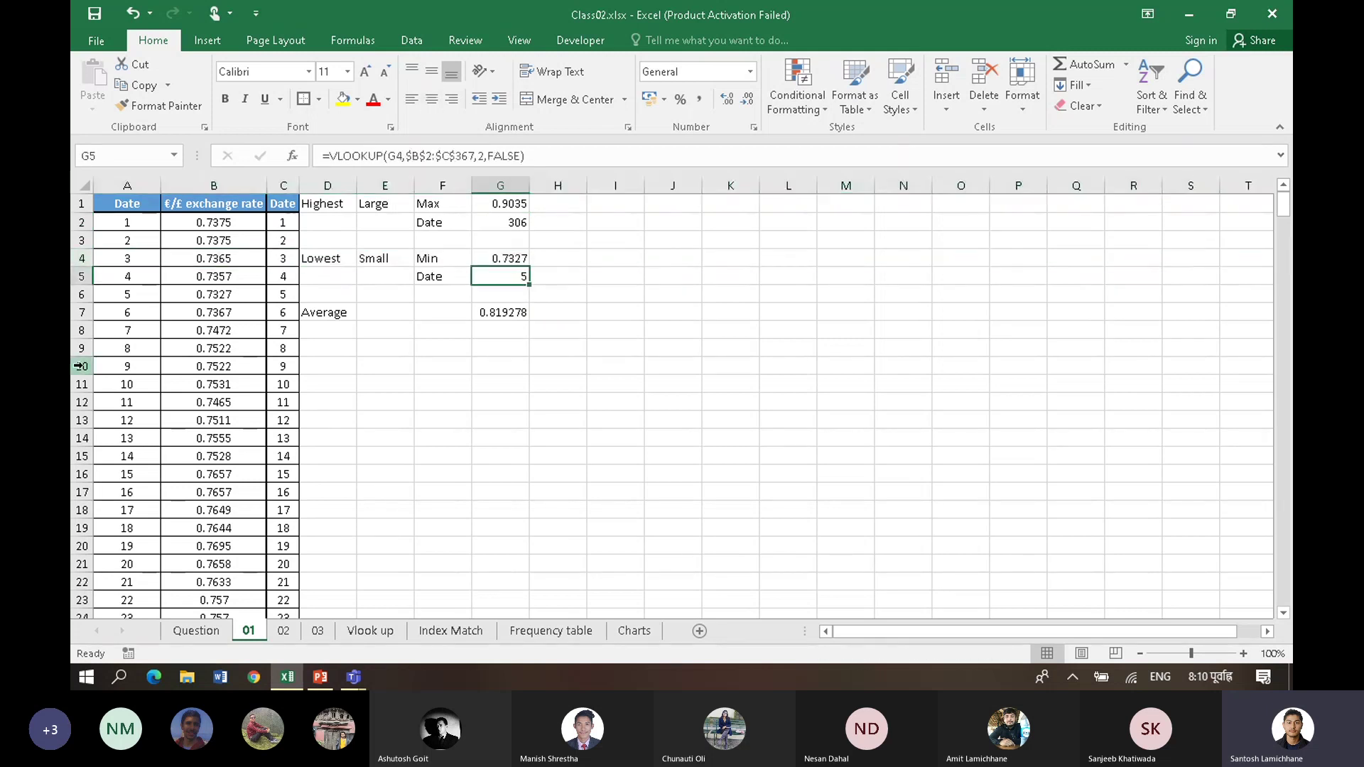
pyautogui.click(80, 313)
pyautogui.click(510, 312)
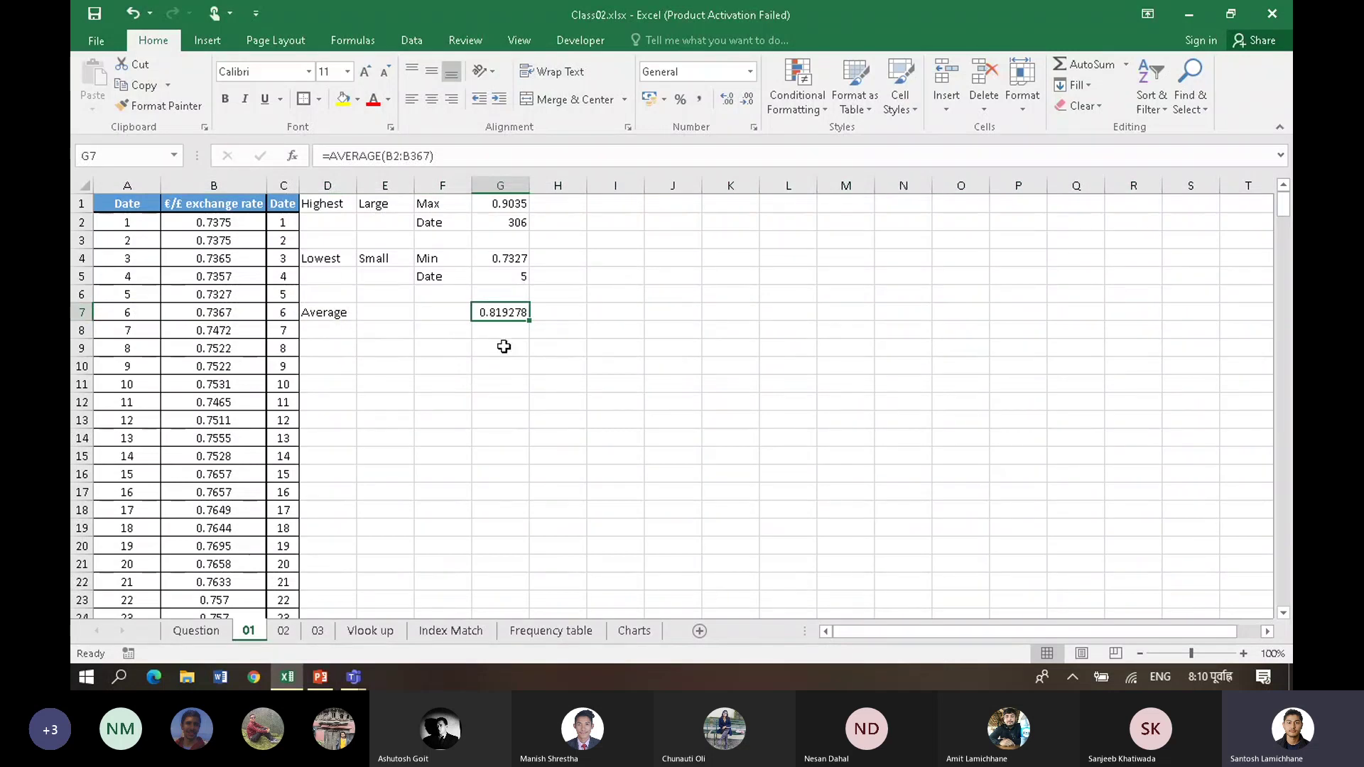
# Step: Compare the selected exchange rate column's average with the AVERAGE result in cell G7
pyautogui.click(195, 197)
pyautogui.hotkey('ctrl', 'shift', 'Down')
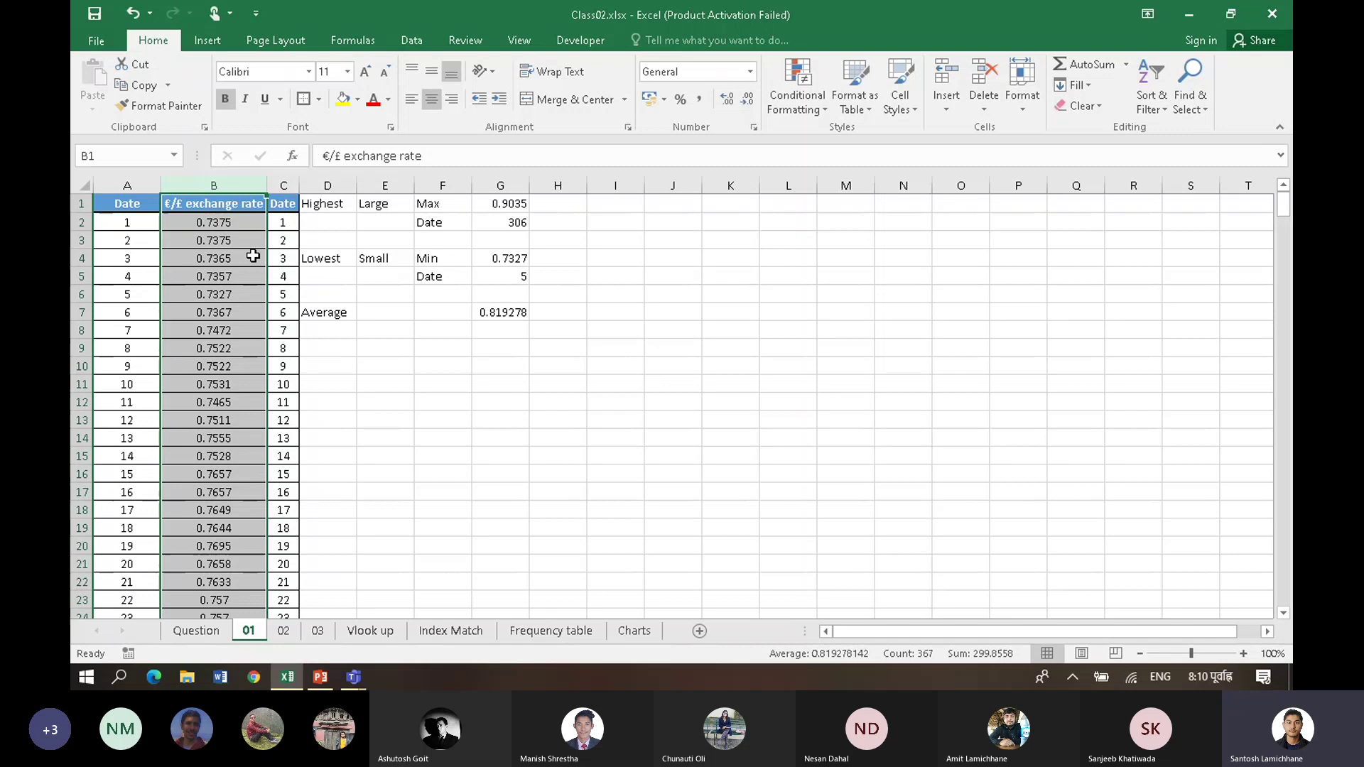
pyautogui.click(483, 351)
pyautogui.click(499, 314)
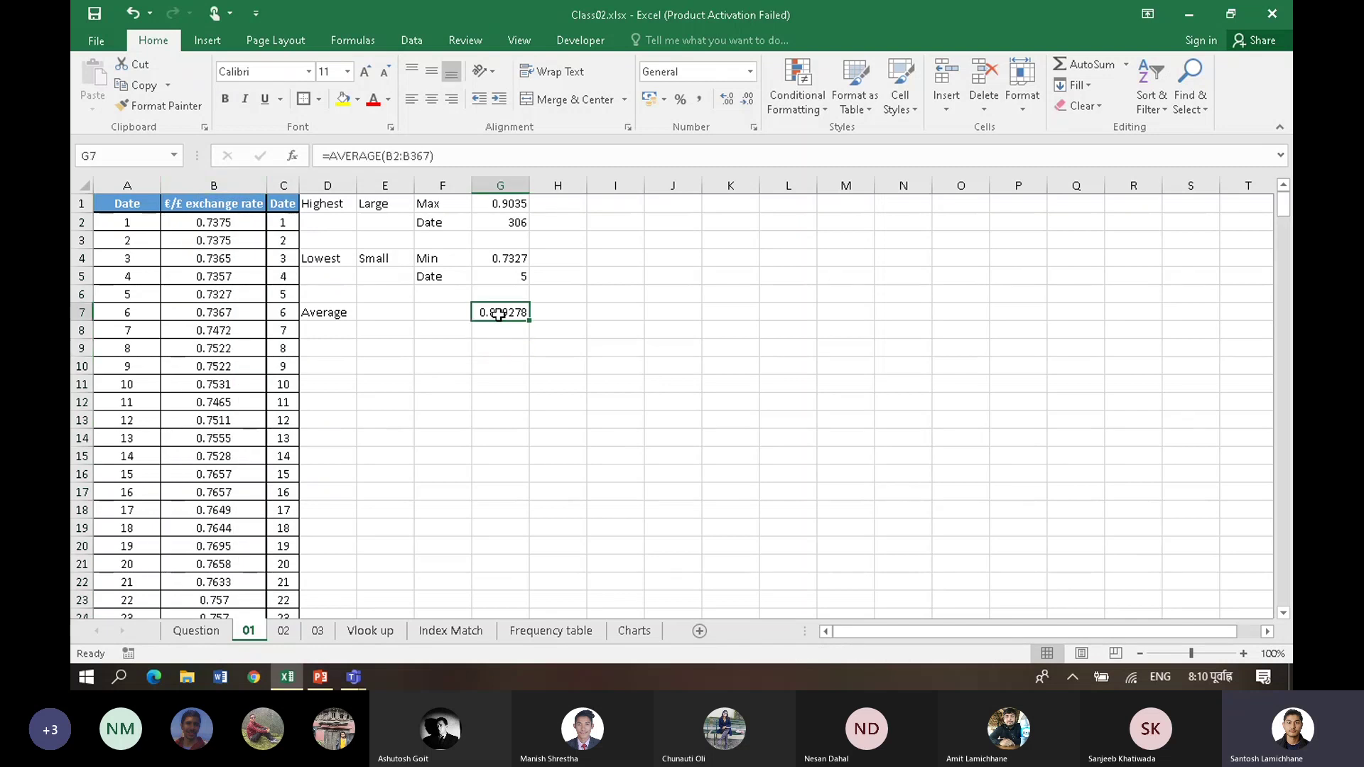
pyautogui.click(524, 352)
pyautogui.click(508, 313)
pyautogui.click(81, 313)
pyautogui.click(427, 386)
# Step: Read the graph and rate-range tasks, parts (ii) and (iii), on the Question sheet
pyautogui.click(202, 631)
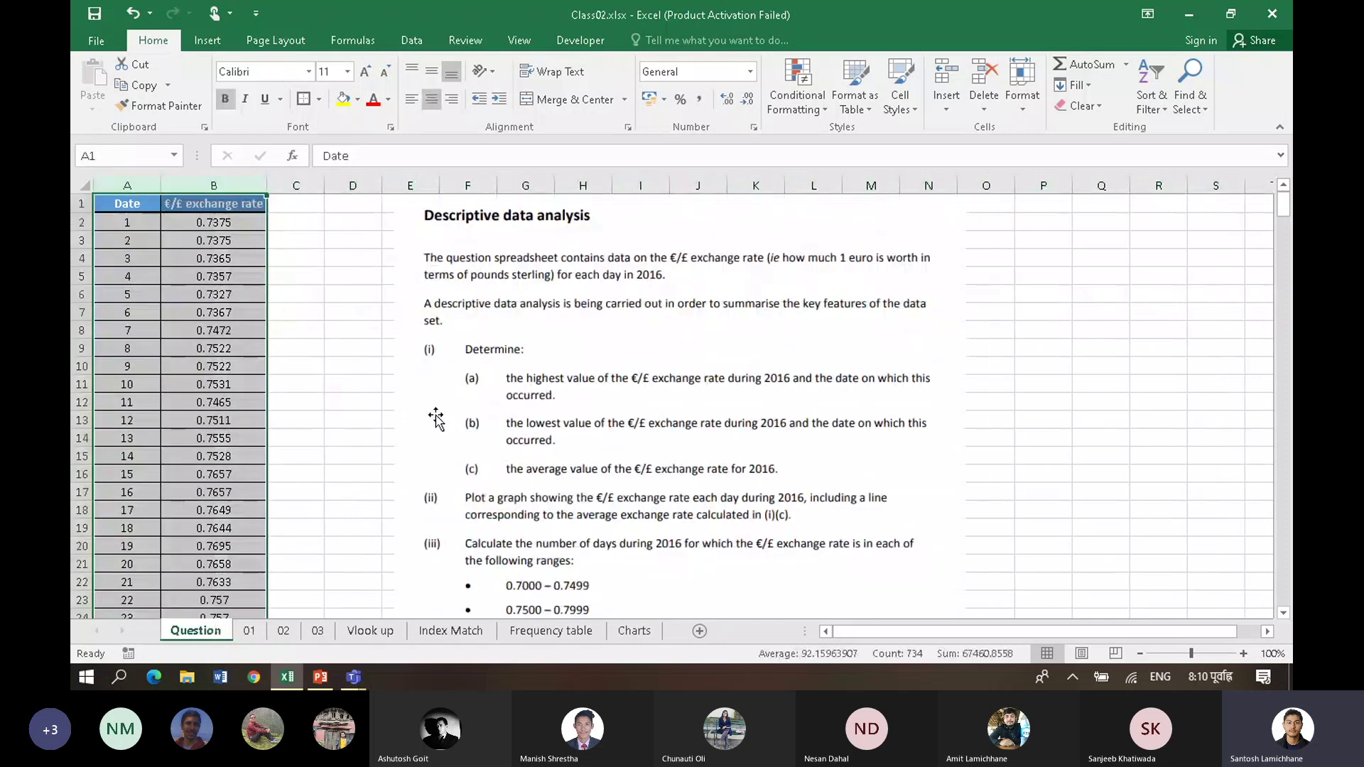
pyautogui.scroll(-3, 441, 415)
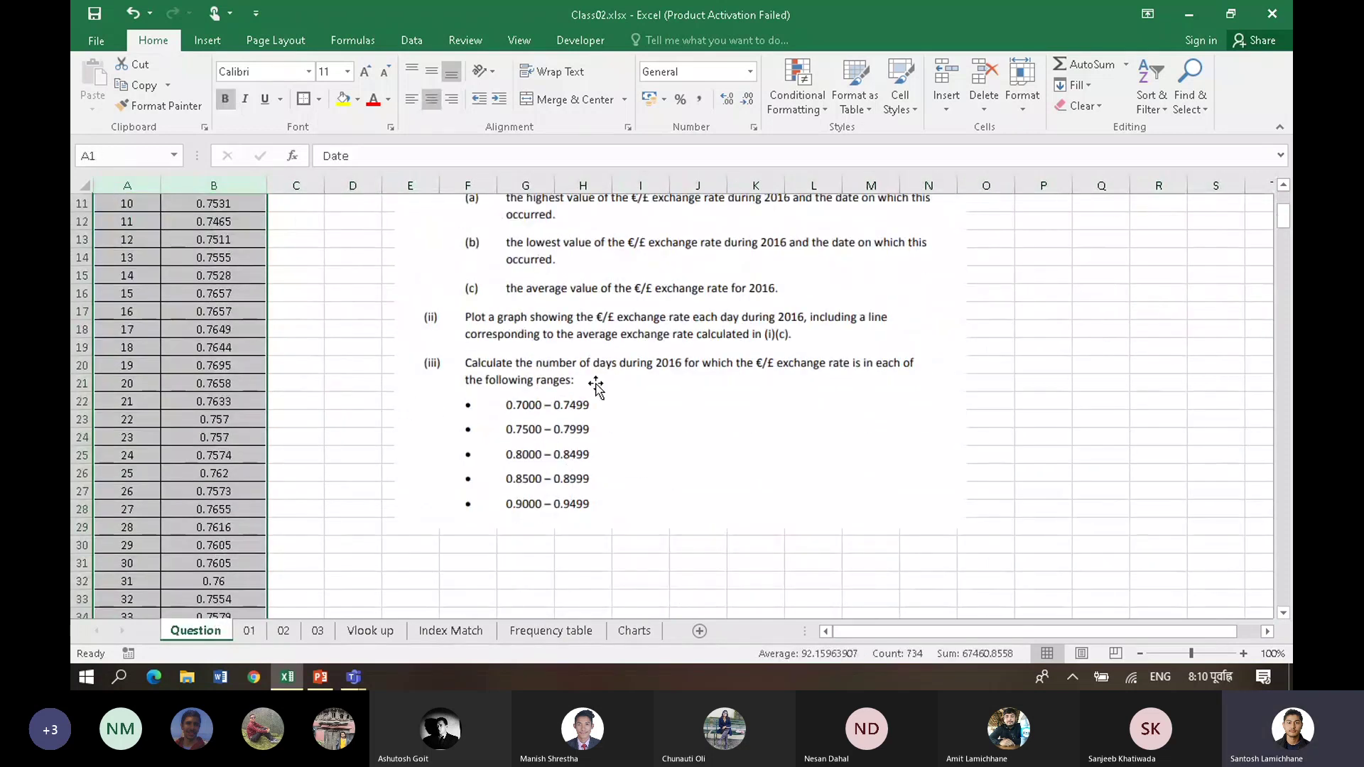
pyautogui.click(249, 631)
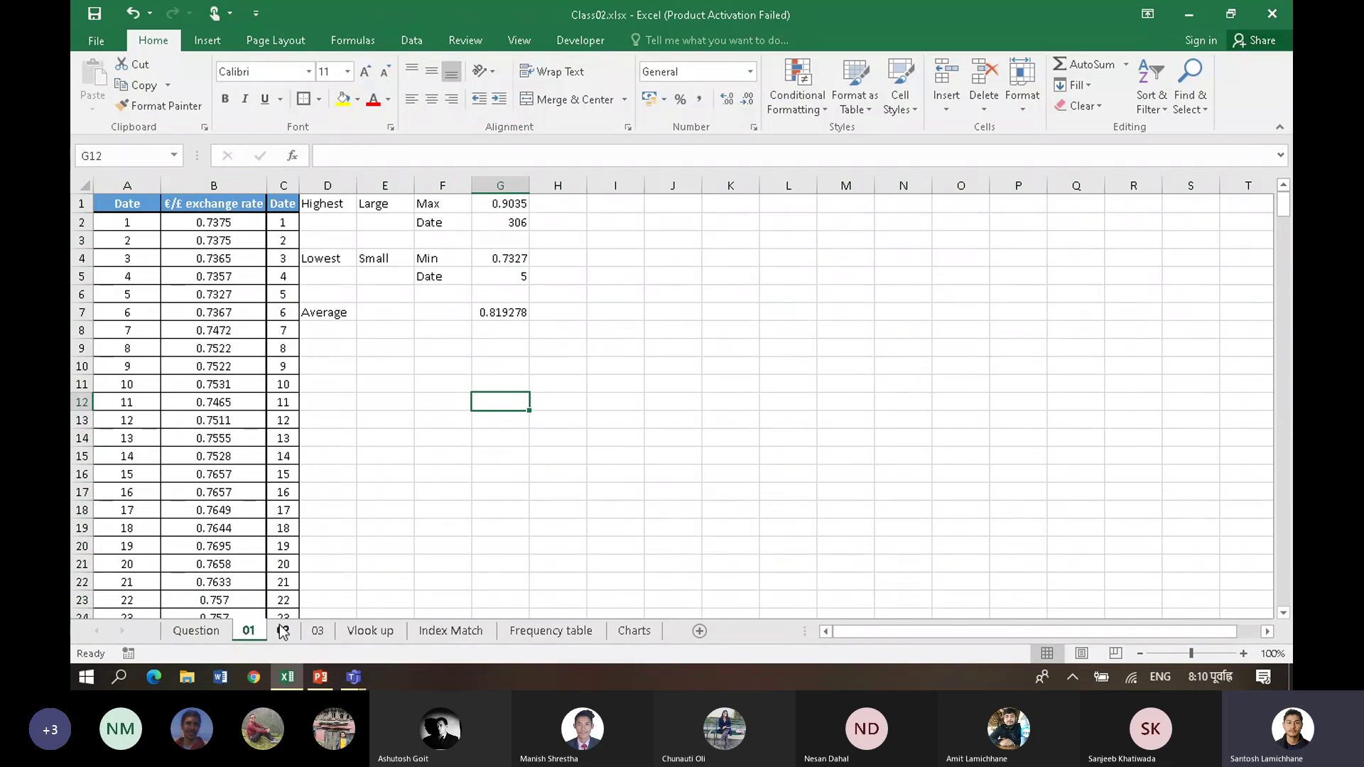
pyautogui.click(203, 634)
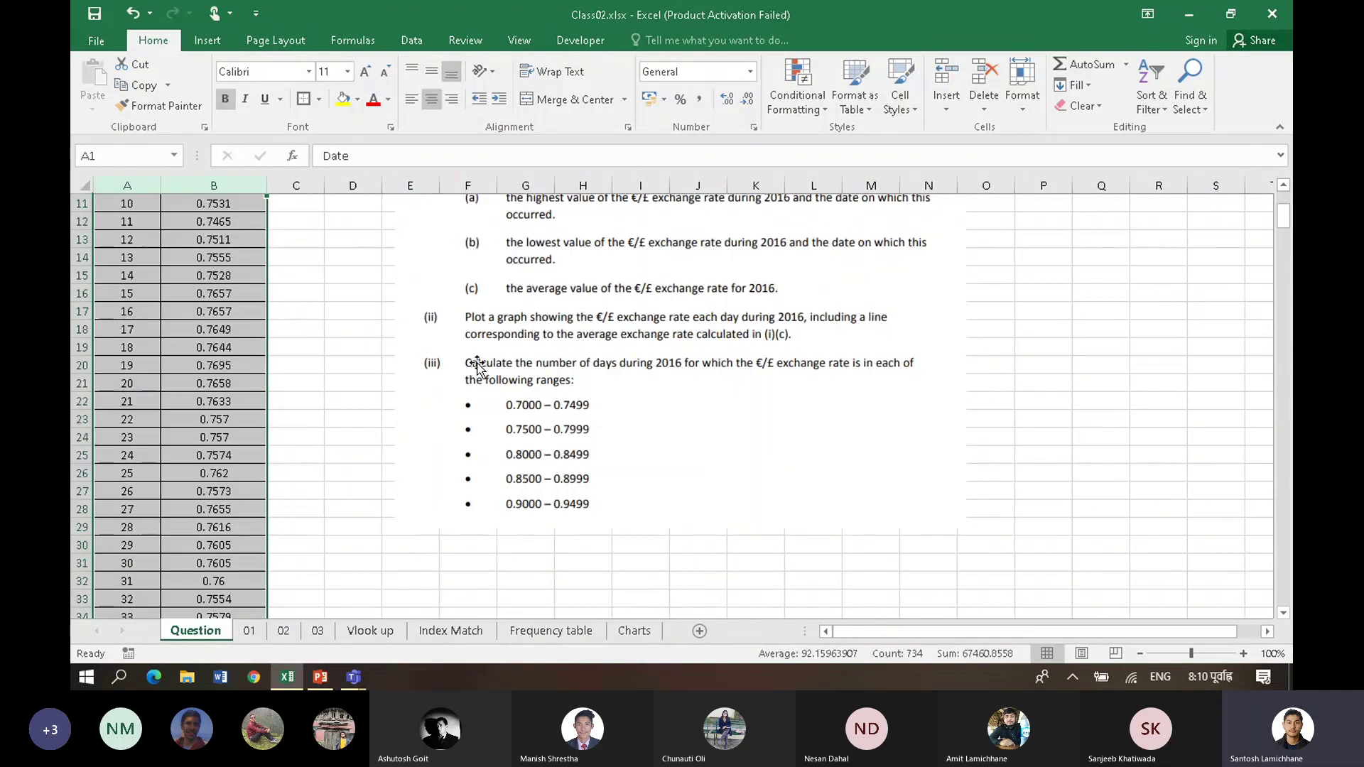
pyautogui.scroll(4, 537, 354)
pyautogui.scroll(-3, 574, 401)
pyautogui.scroll(3, 661, 319)
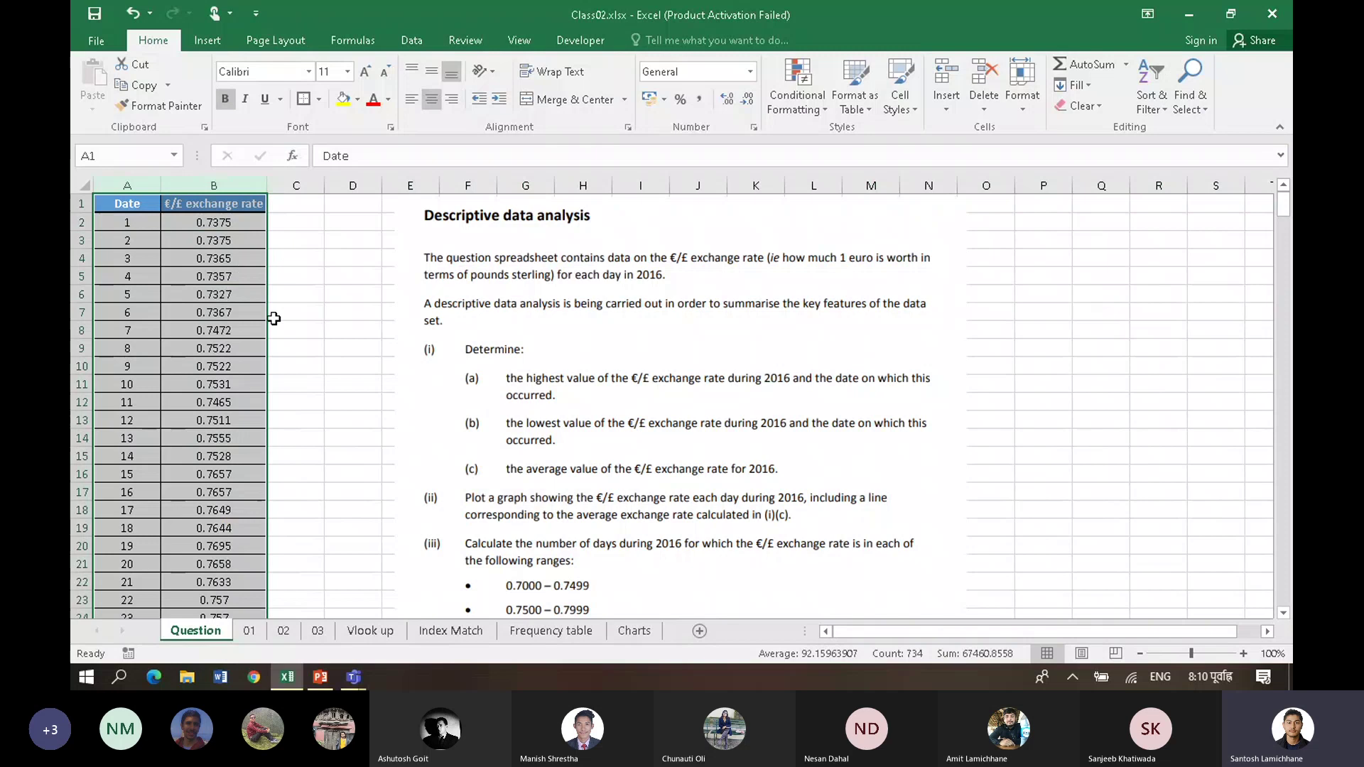
# Step: Copy the Date and €/£ exchange rate columns, A1:B367, from sheet 01 to sheet 02 starting at cell A1
pyautogui.click(249, 631)
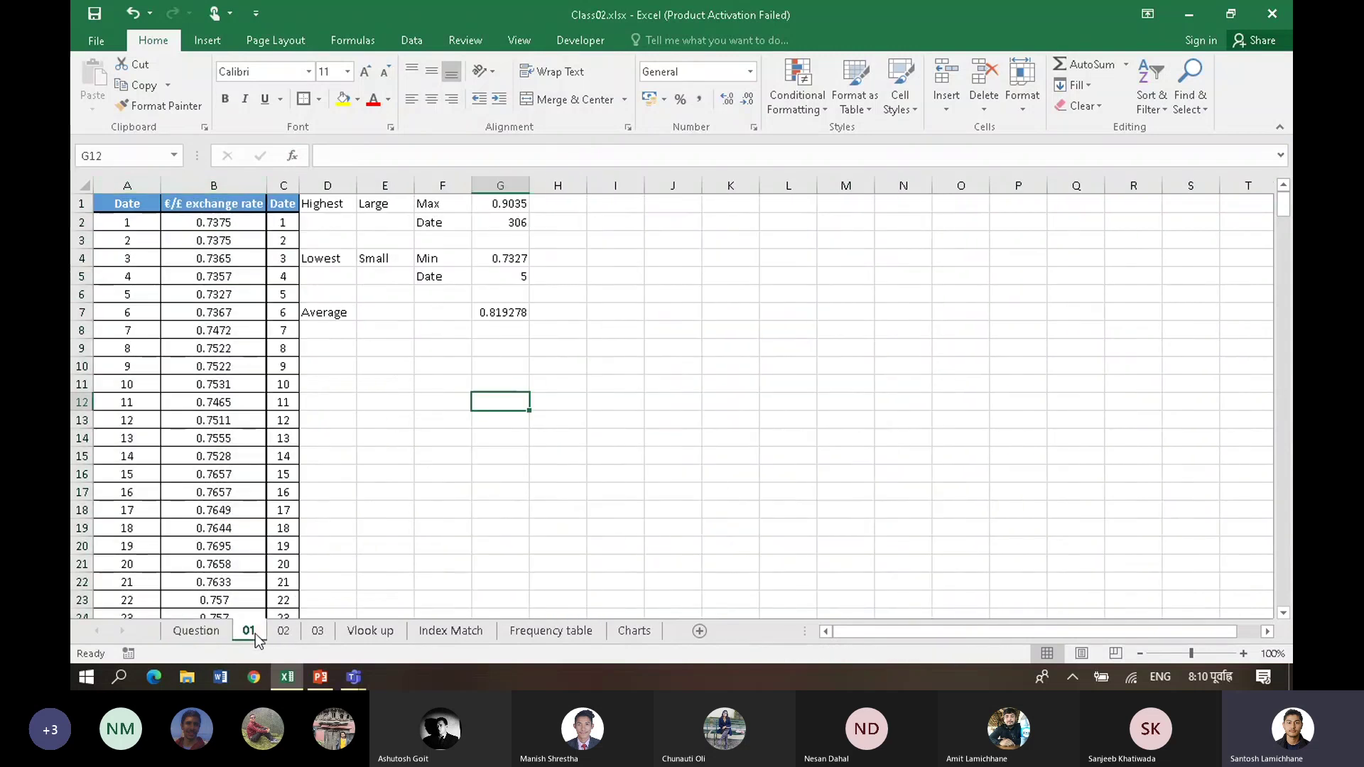
pyautogui.click(115, 211)
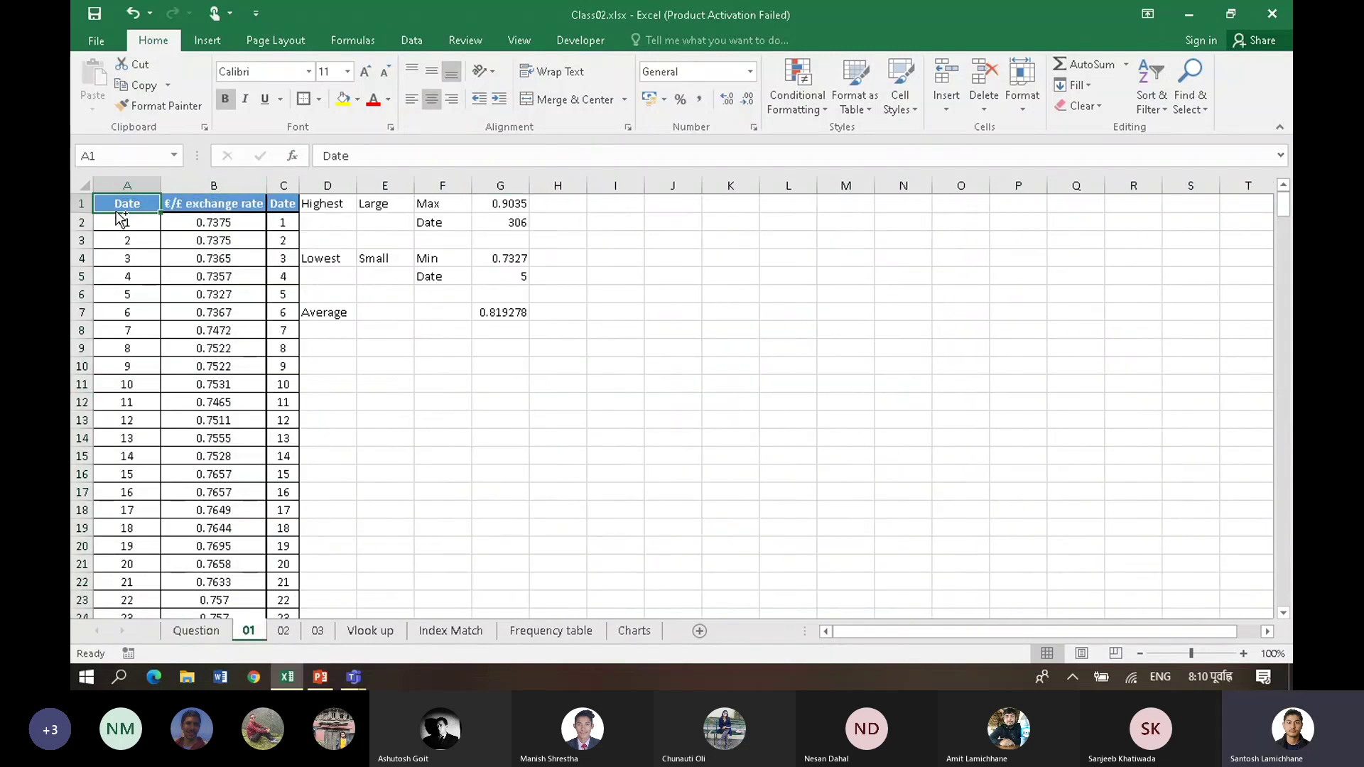
pyautogui.hotkey('ctrl', 'shift', 'Down')
pyautogui.hotkey('ctrl', 'shift', 'Right')
pyautogui.hotkey('ctrl', 'shift', 'Left')
pyautogui.hotkey('shift', 'Right')
pyautogui.hotkey('ctrl', 'c')
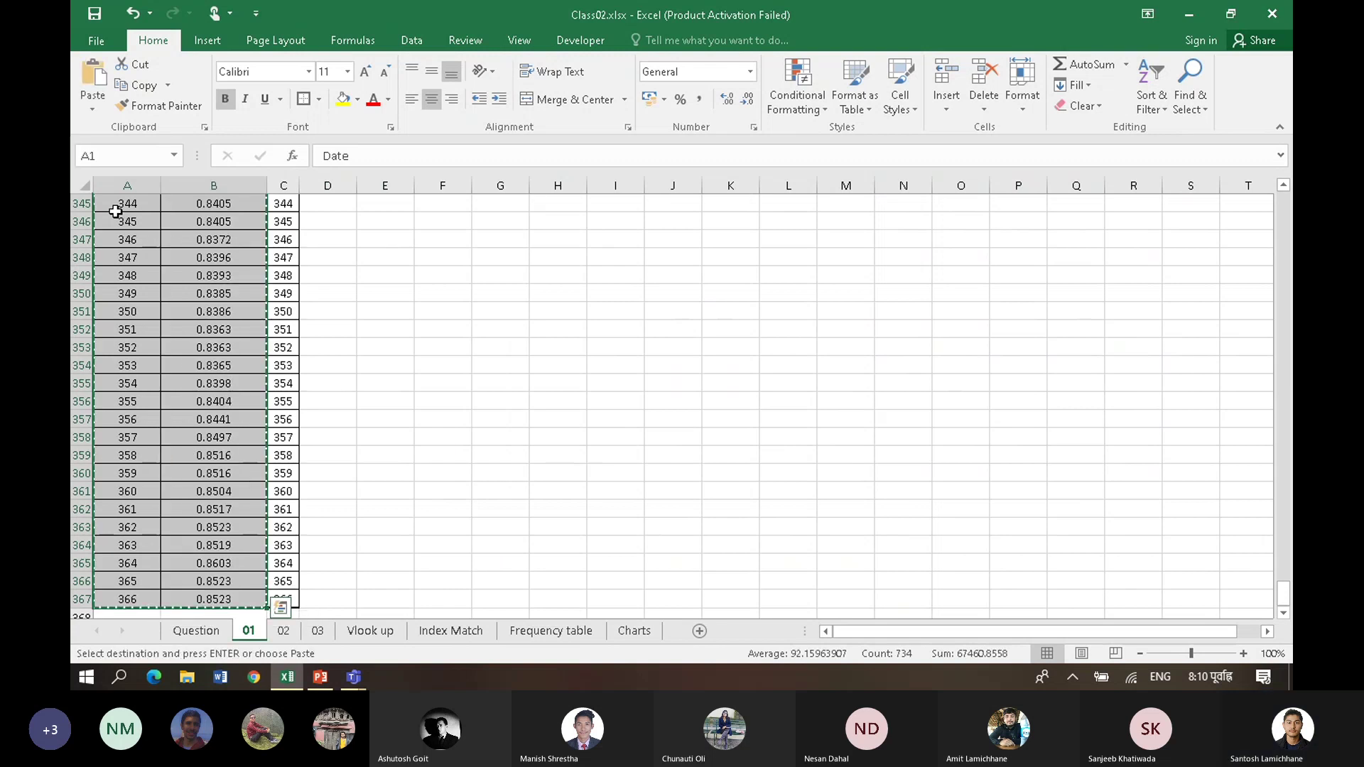
pyautogui.click(283, 631)
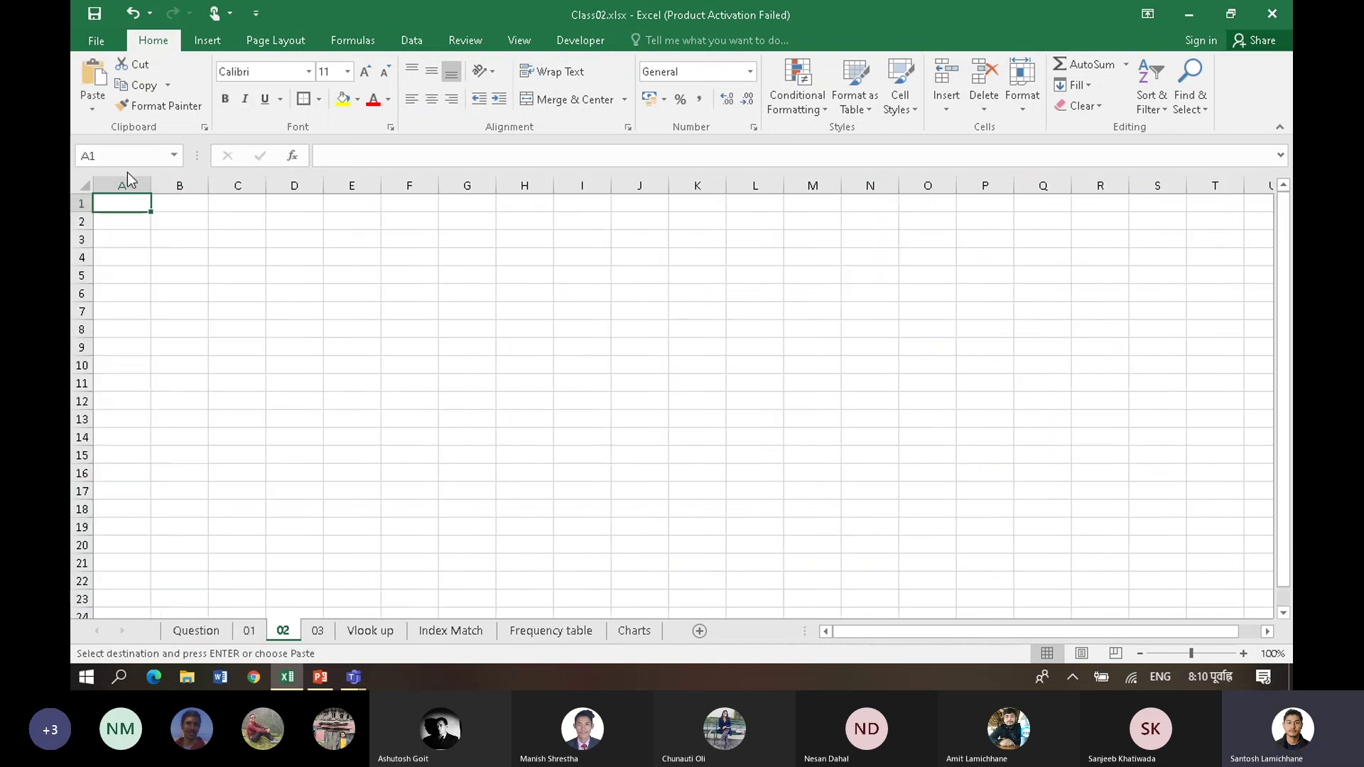
pyautogui.hotkey('ctrl', 'v')
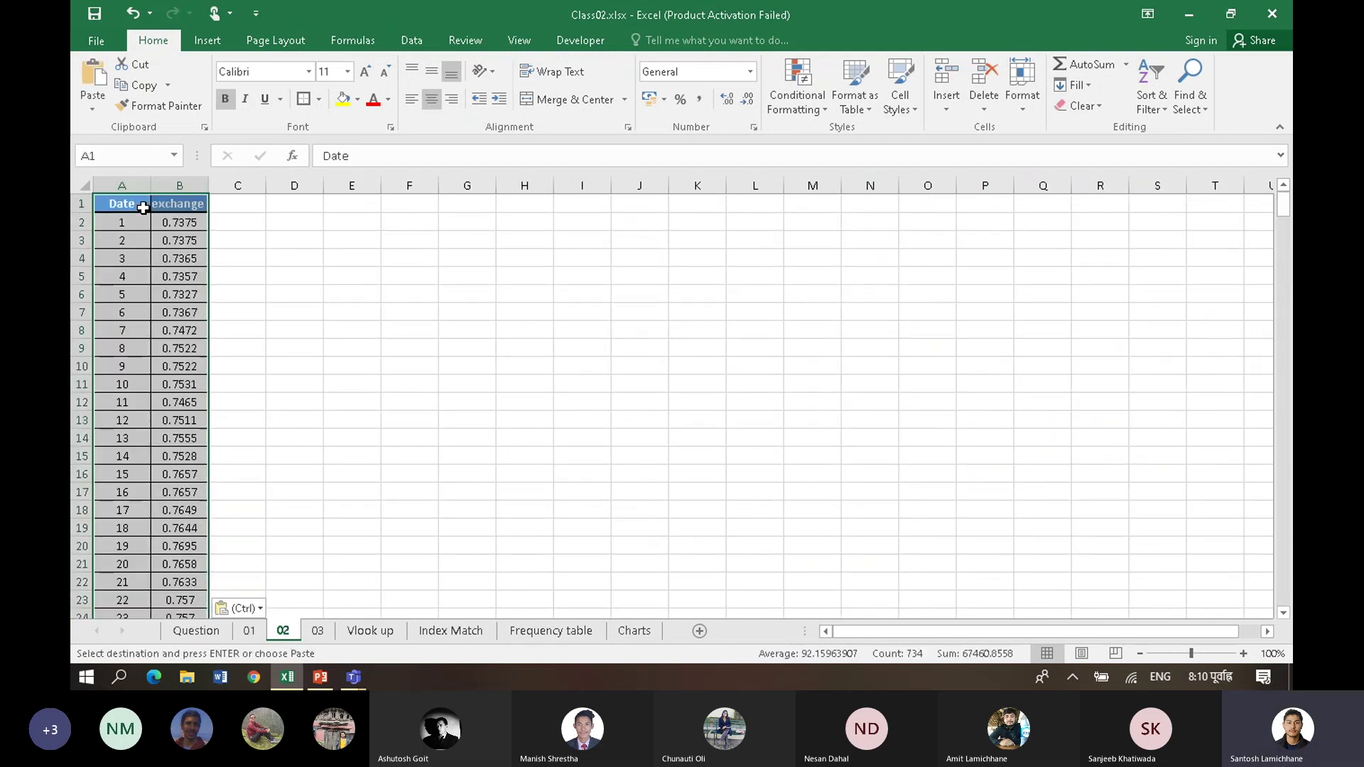
# Step: Add the column heading "Average" in cell C1 of sheet 02
pyautogui.click(256, 206)
pyautogui.click(245, 218)
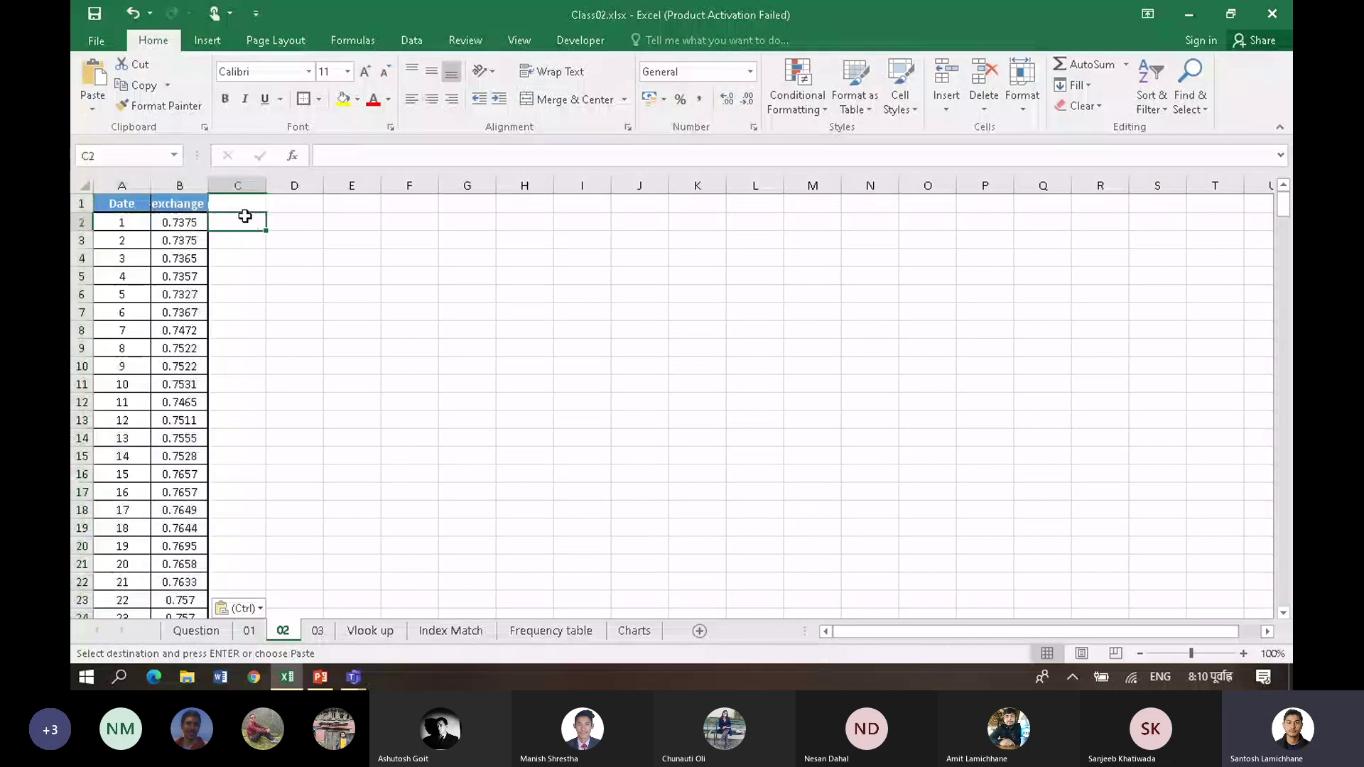
pyautogui.press('Up')
pyautogui.write('Average')
pyautogui.press('Return')
# Step: Enter an AVERAGE formula in cell C2 over the absolute range $B$2:$B$367
pyautogui.write('=')
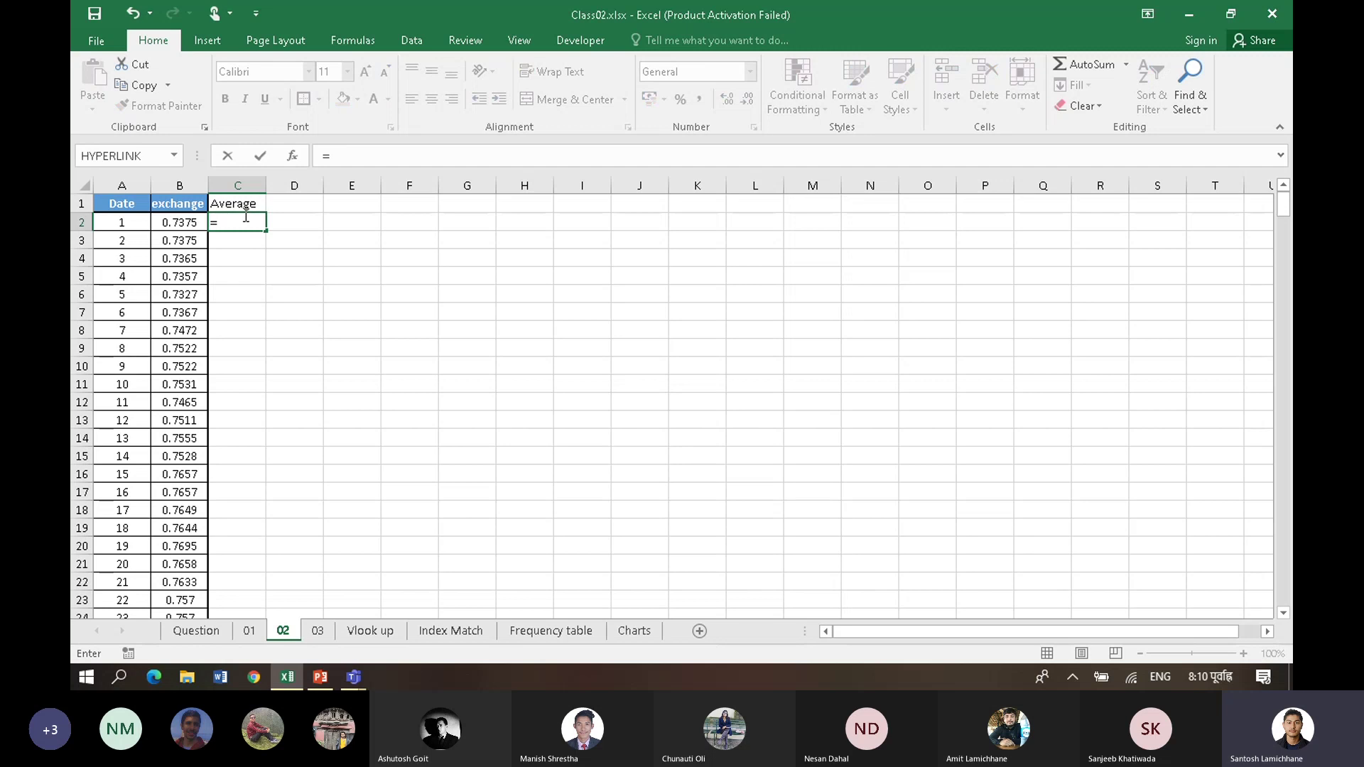
pyautogui.write('avera')
pyautogui.press('Tab')
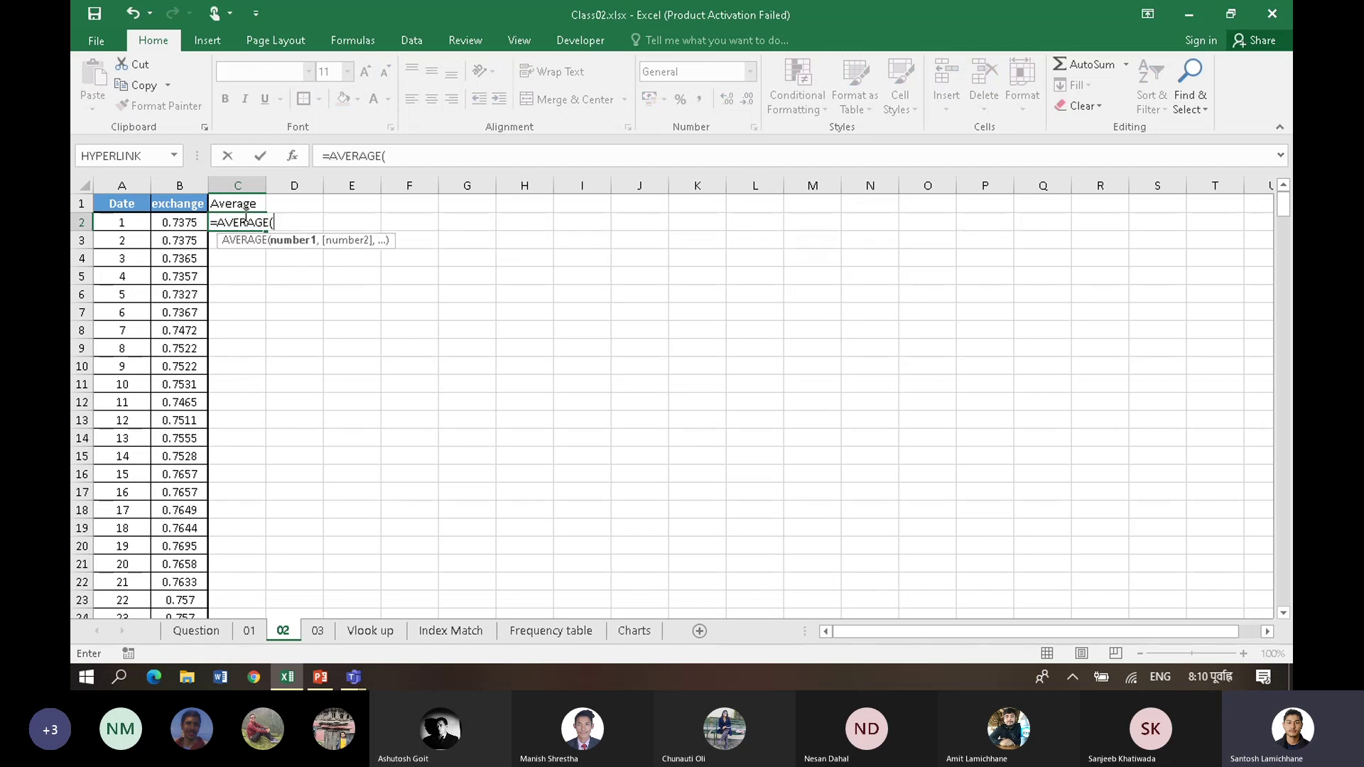
pyautogui.press('Left')
pyautogui.hotkey('ctrl', 'shift', 'Down')
pyautogui.press('F4')
pyautogui.hotkey('ctrl', 'Return')
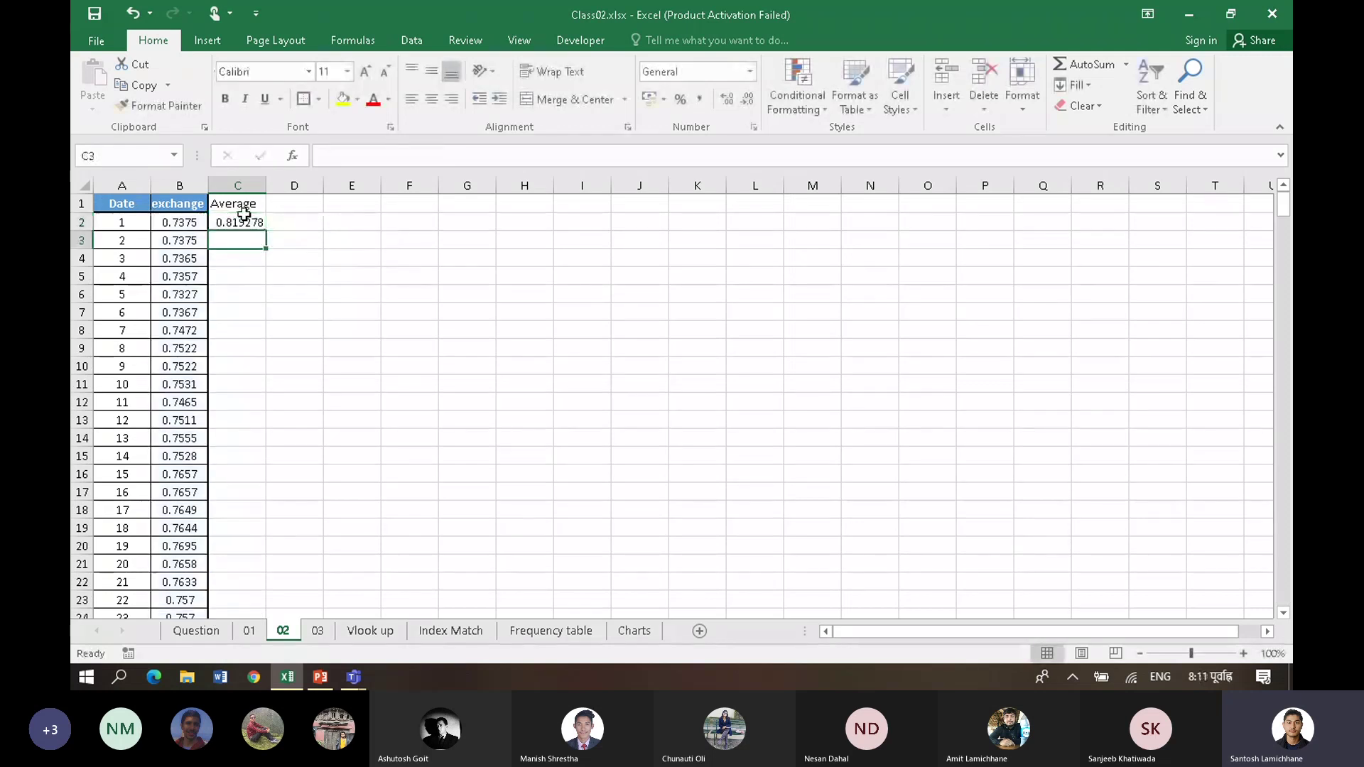
# Step: Fill the average formula from C2 down the Average column for every date
pyautogui.doubleClick(267, 231)
pyautogui.click(225, 290)
pyautogui.click(228, 205)
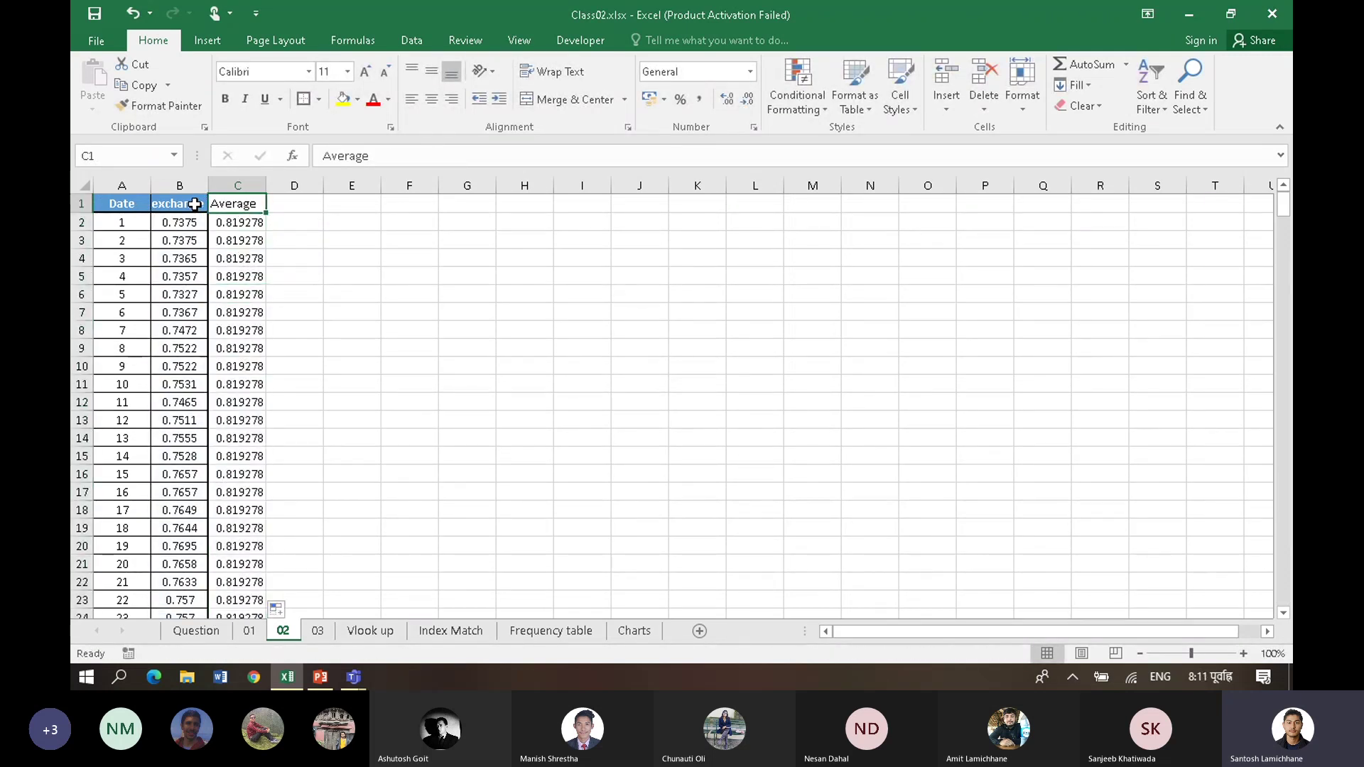
pyautogui.click(195, 204)
pyautogui.click(328, 277)
pyautogui.click(334, 242)
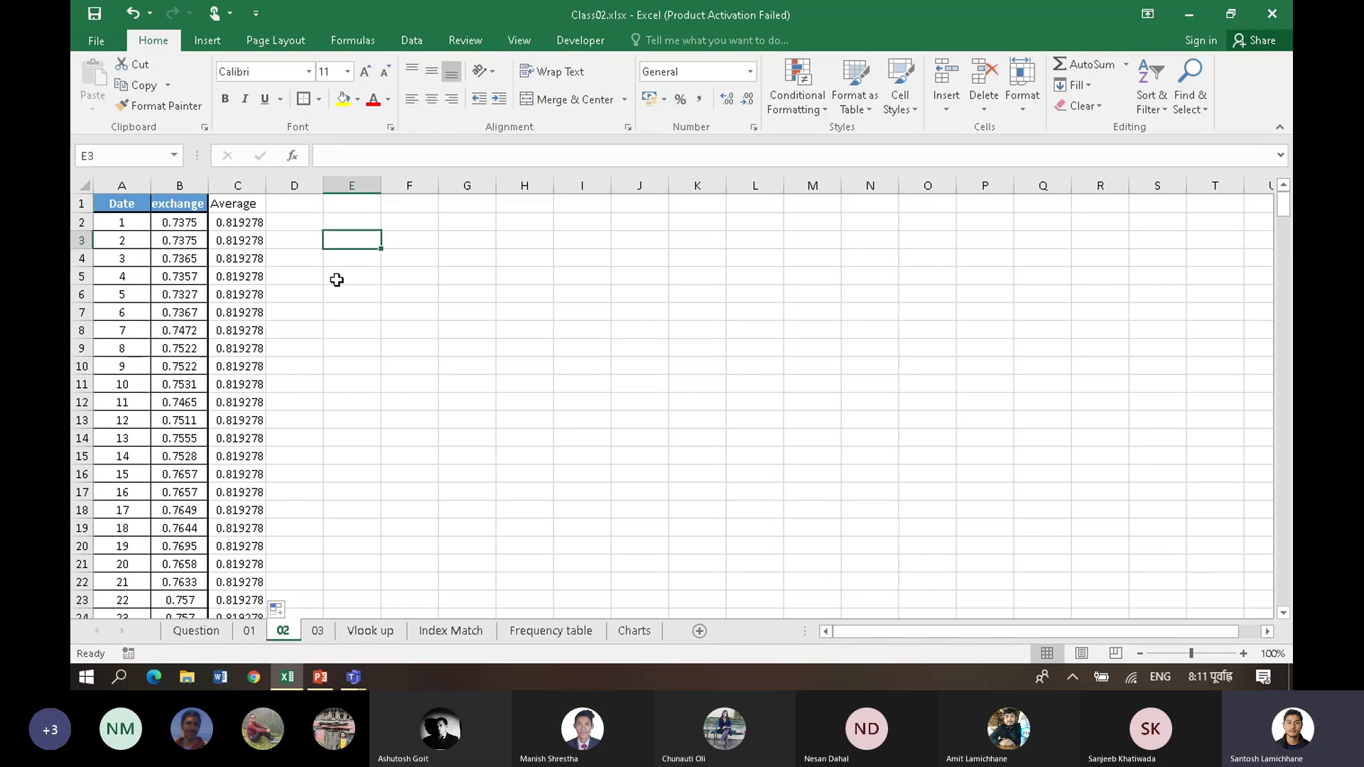
# Step: Insert a line chart plotting the €/£ exchange rate and Average series by date, and place it beside the data on sheet 02
pyautogui.click(251, 280)
pyautogui.hotkey('ctrl', 'a')
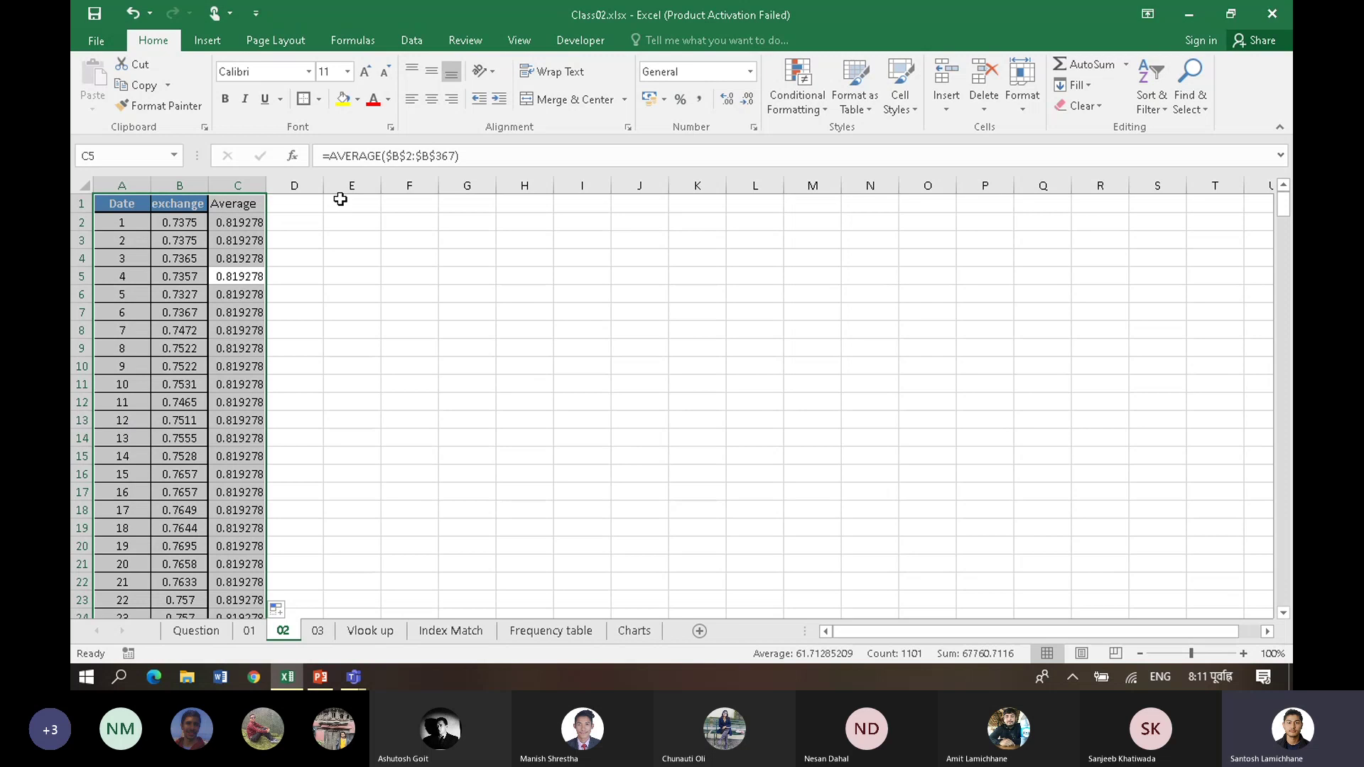
pyautogui.press('alt')
pyautogui.press('n')
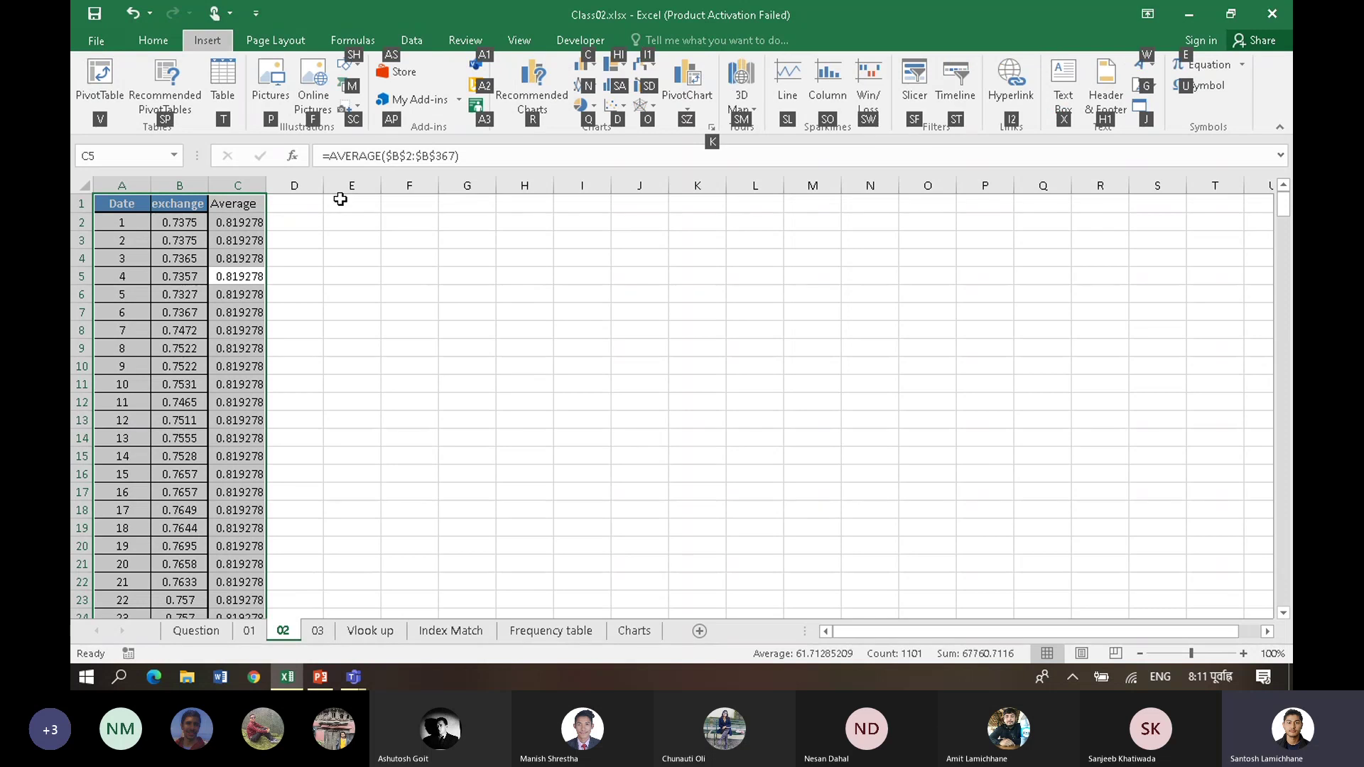
pyautogui.press('r')
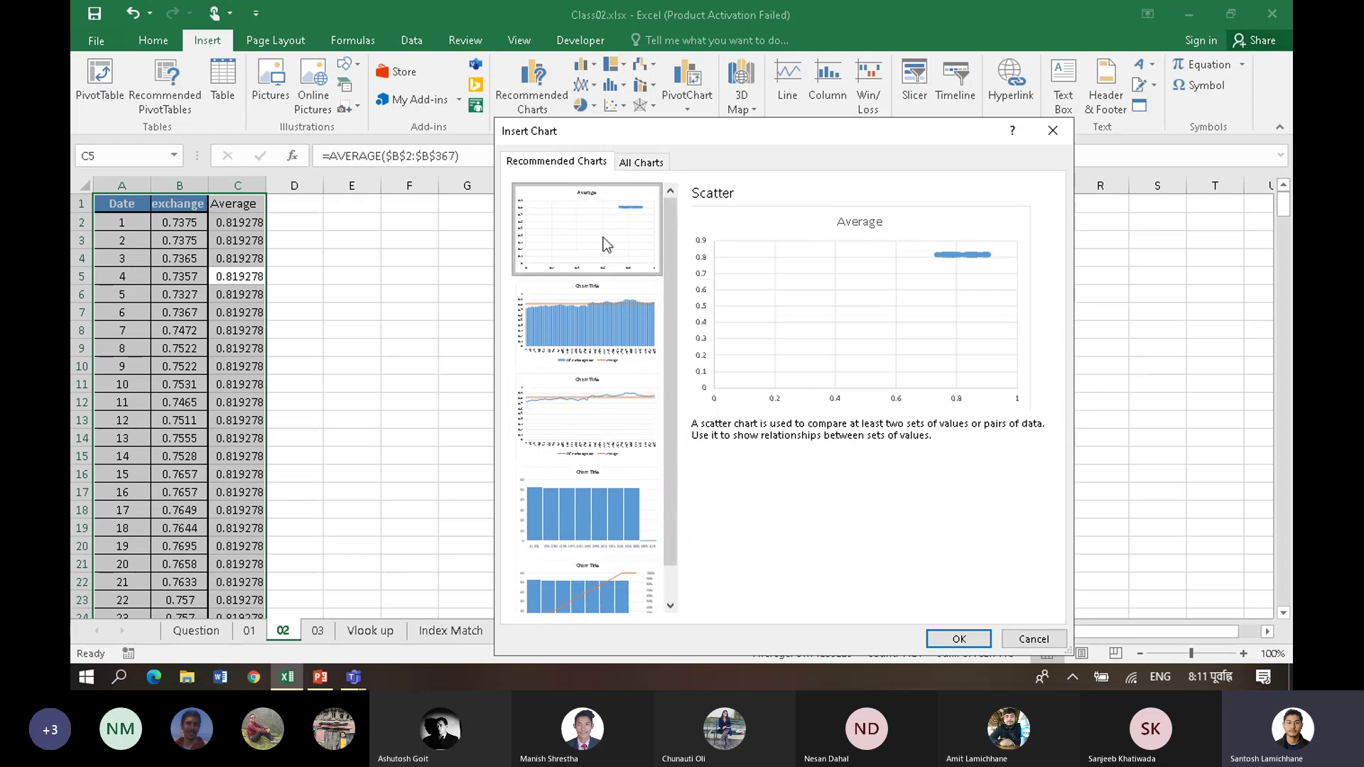
pyautogui.click(643, 163)
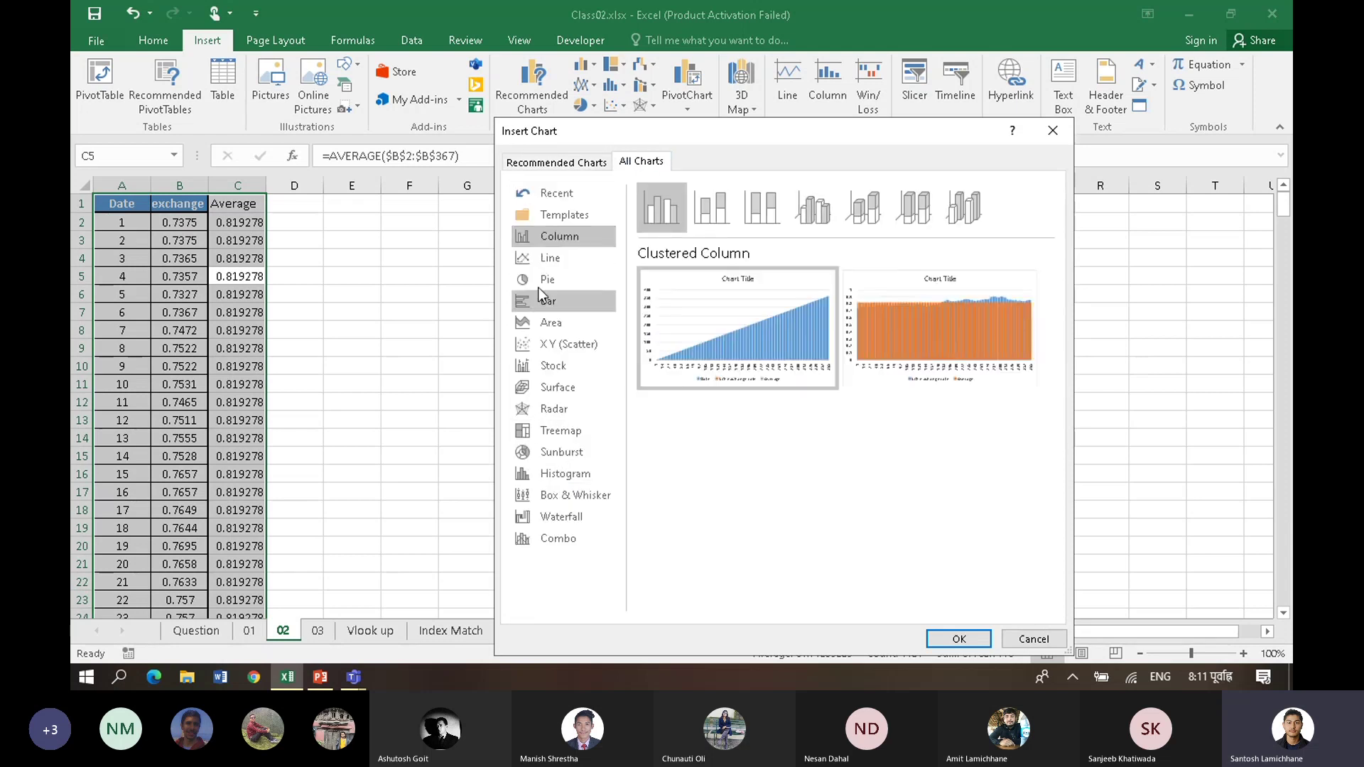
pyautogui.click(560, 258)
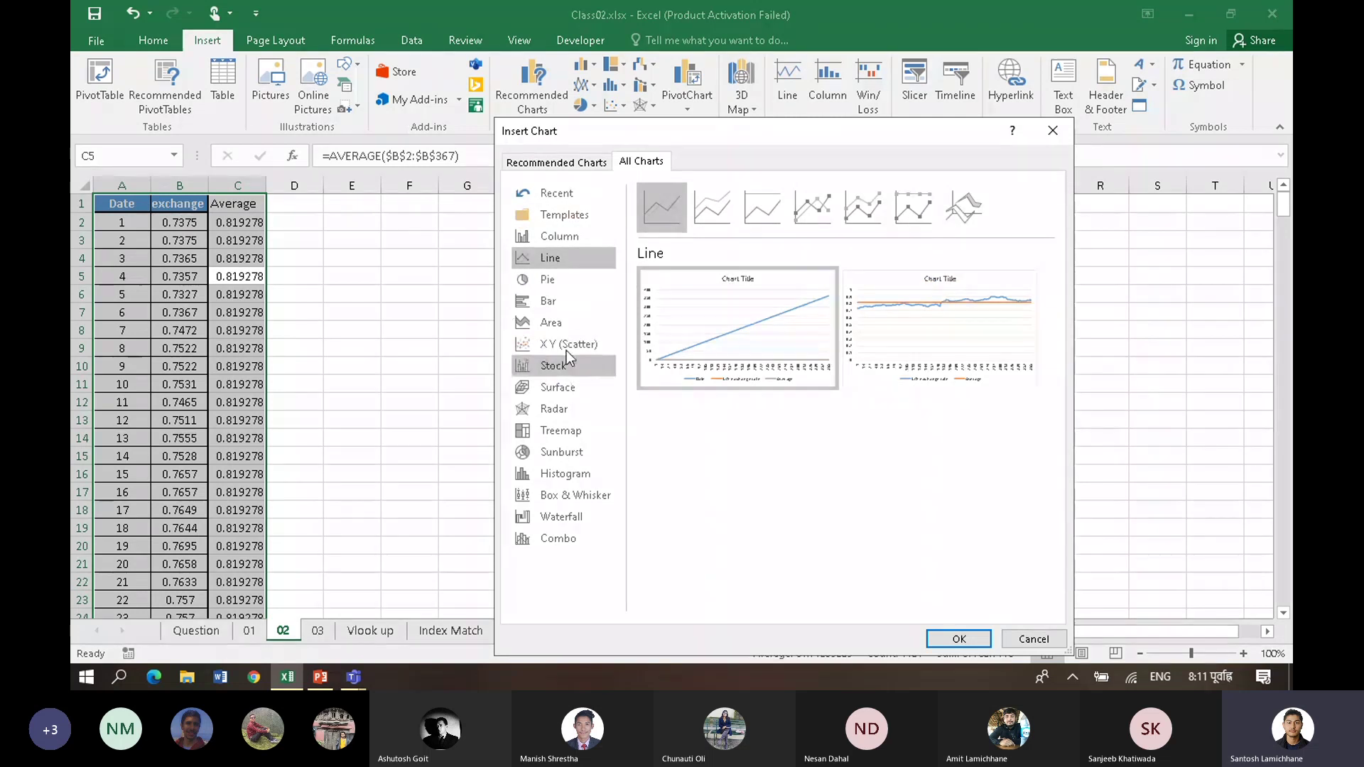
pyautogui.click(567, 281)
pyautogui.click(557, 258)
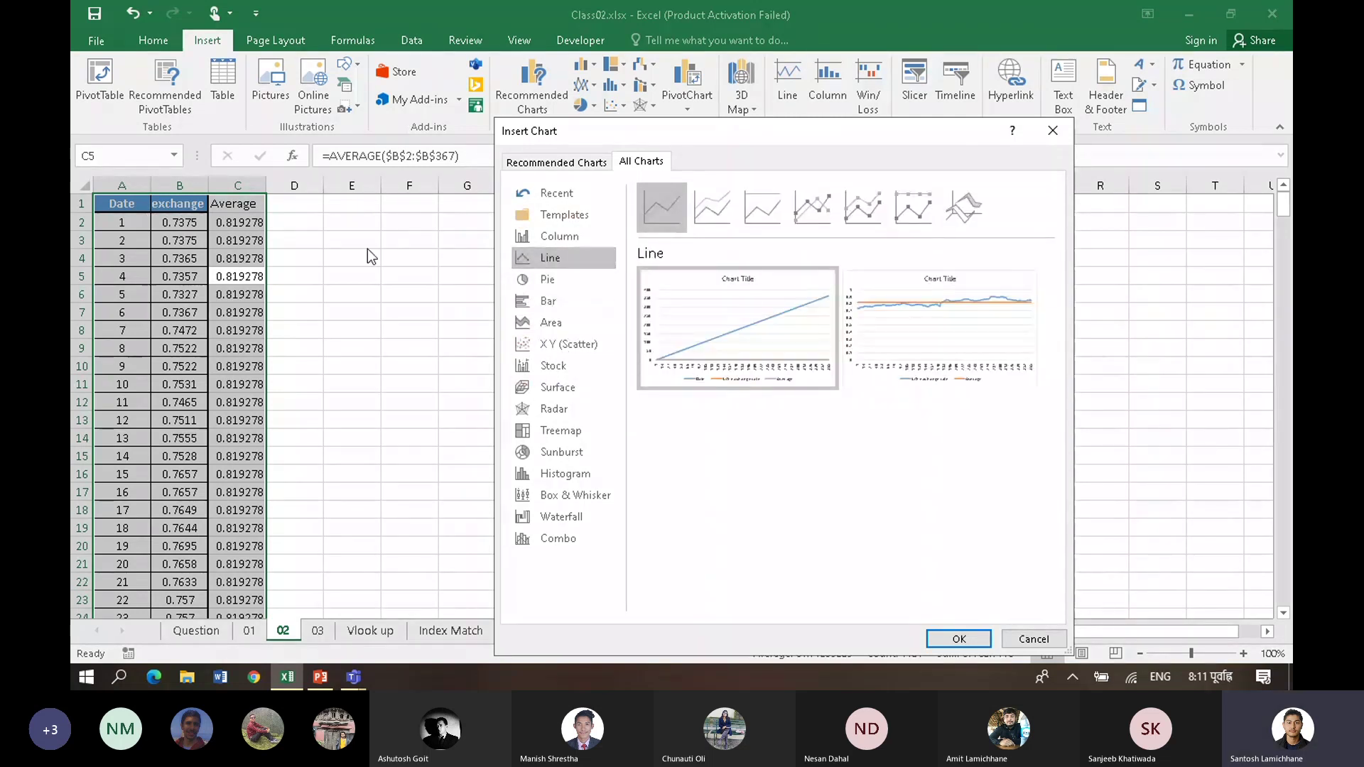
pyautogui.moveTo(991, 348)
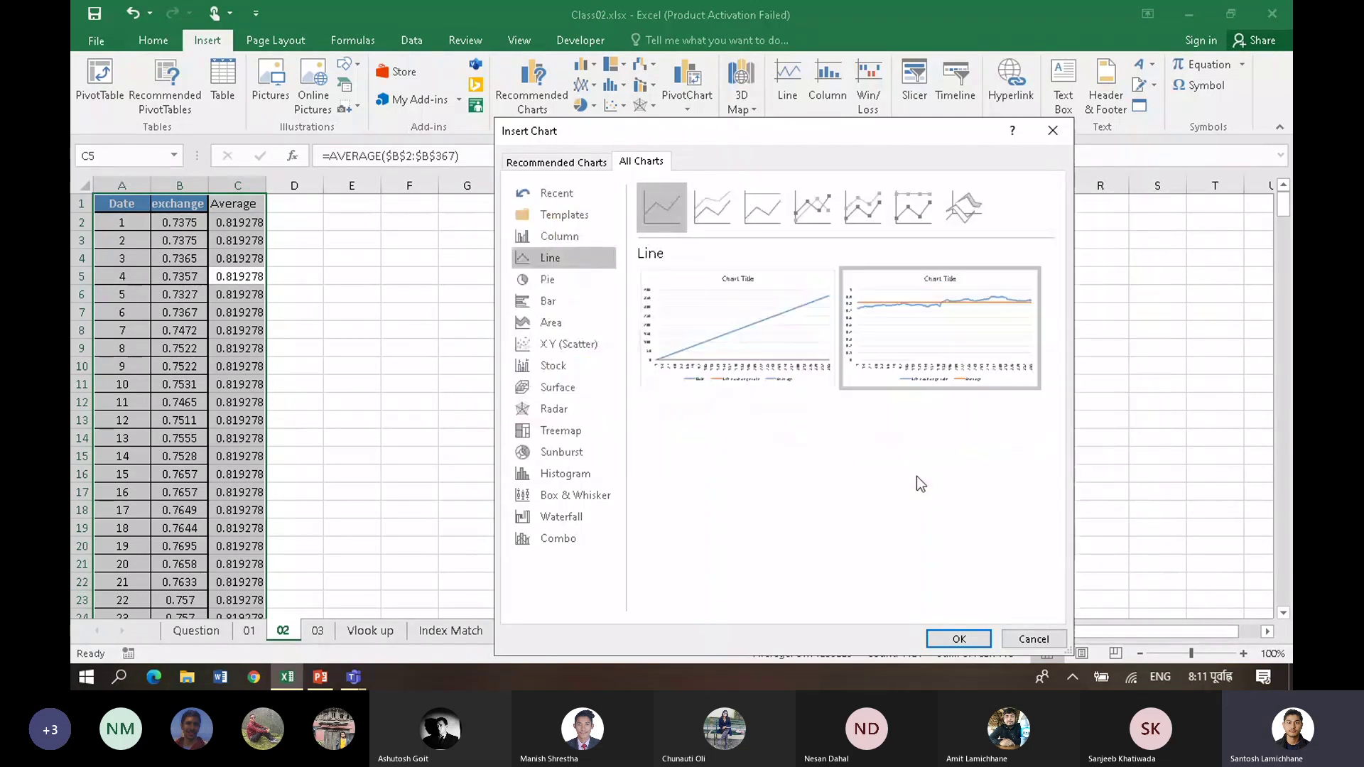
pyautogui.click(953, 643)
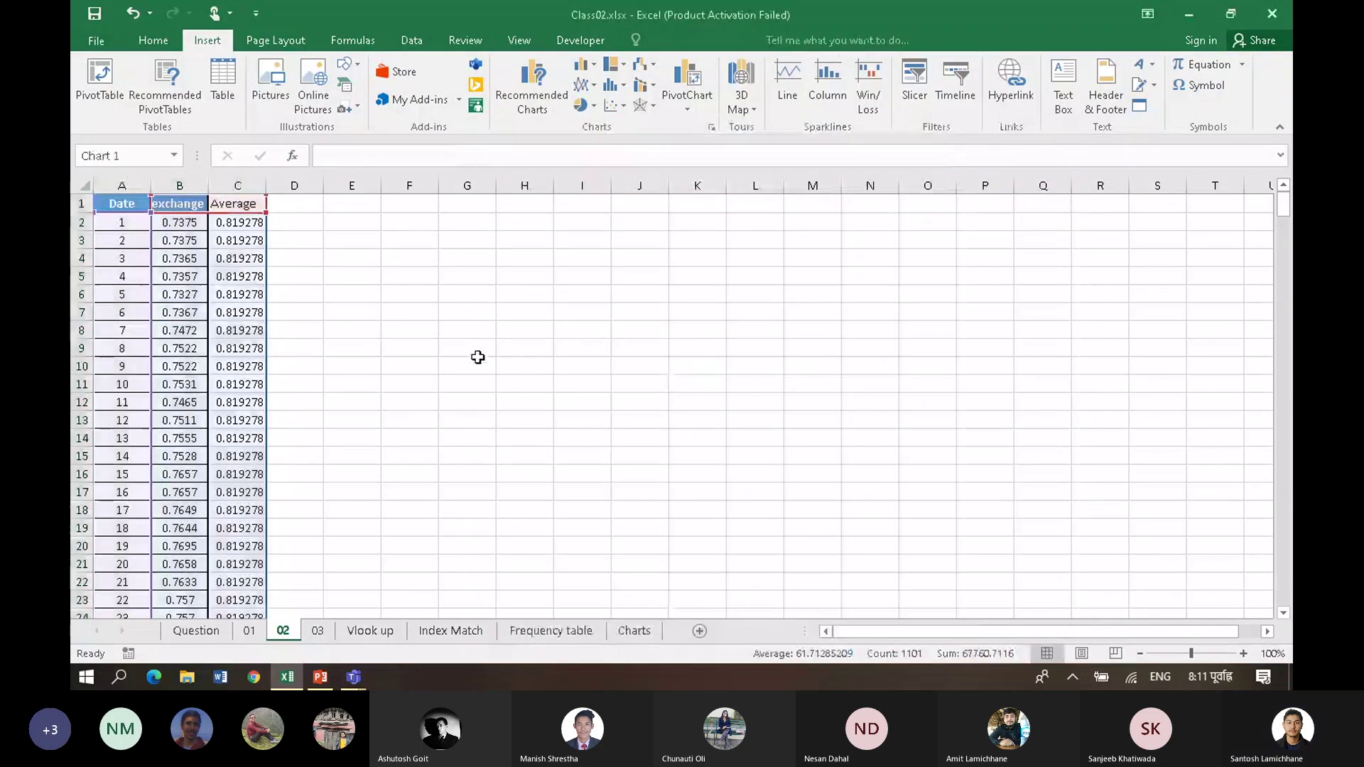
pyautogui.moveTo(549, 317); pyautogui.dragTo(447, 260)
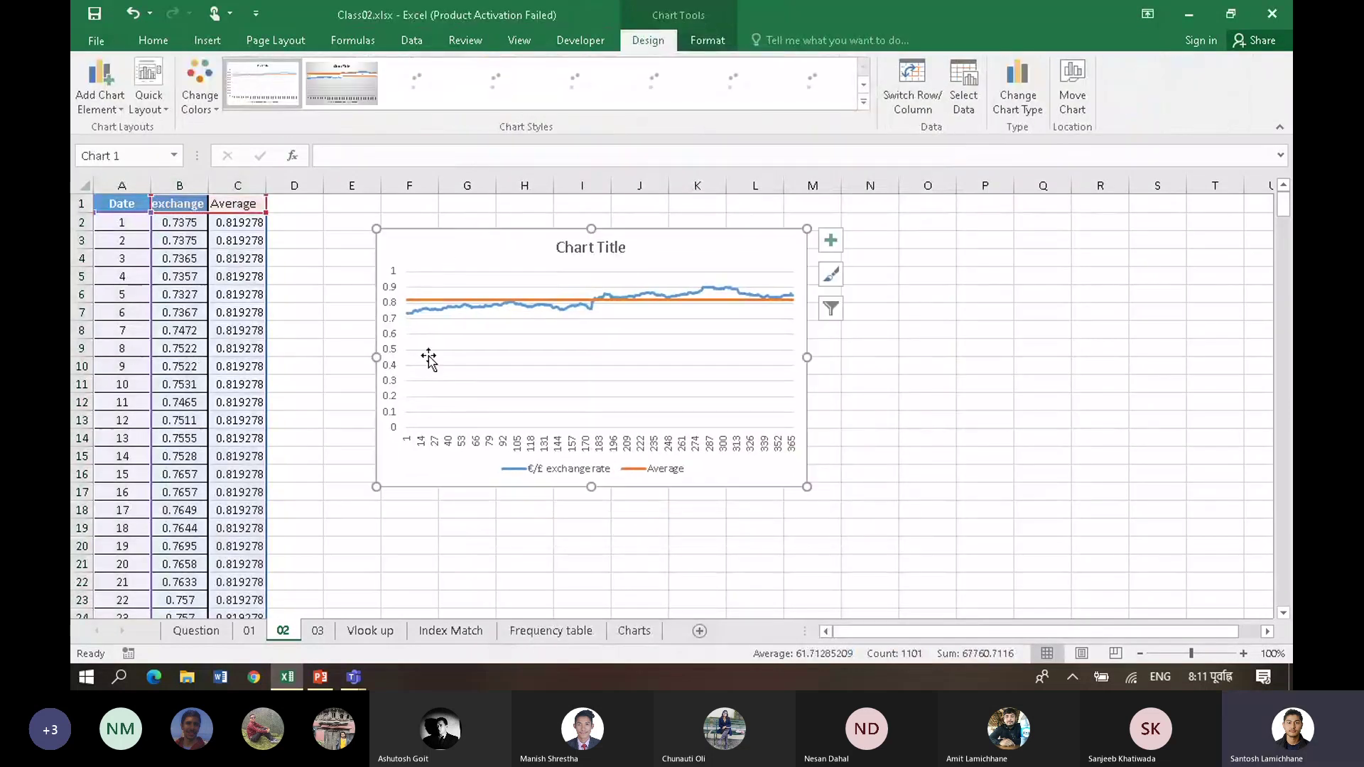
pyautogui.click(398, 509)
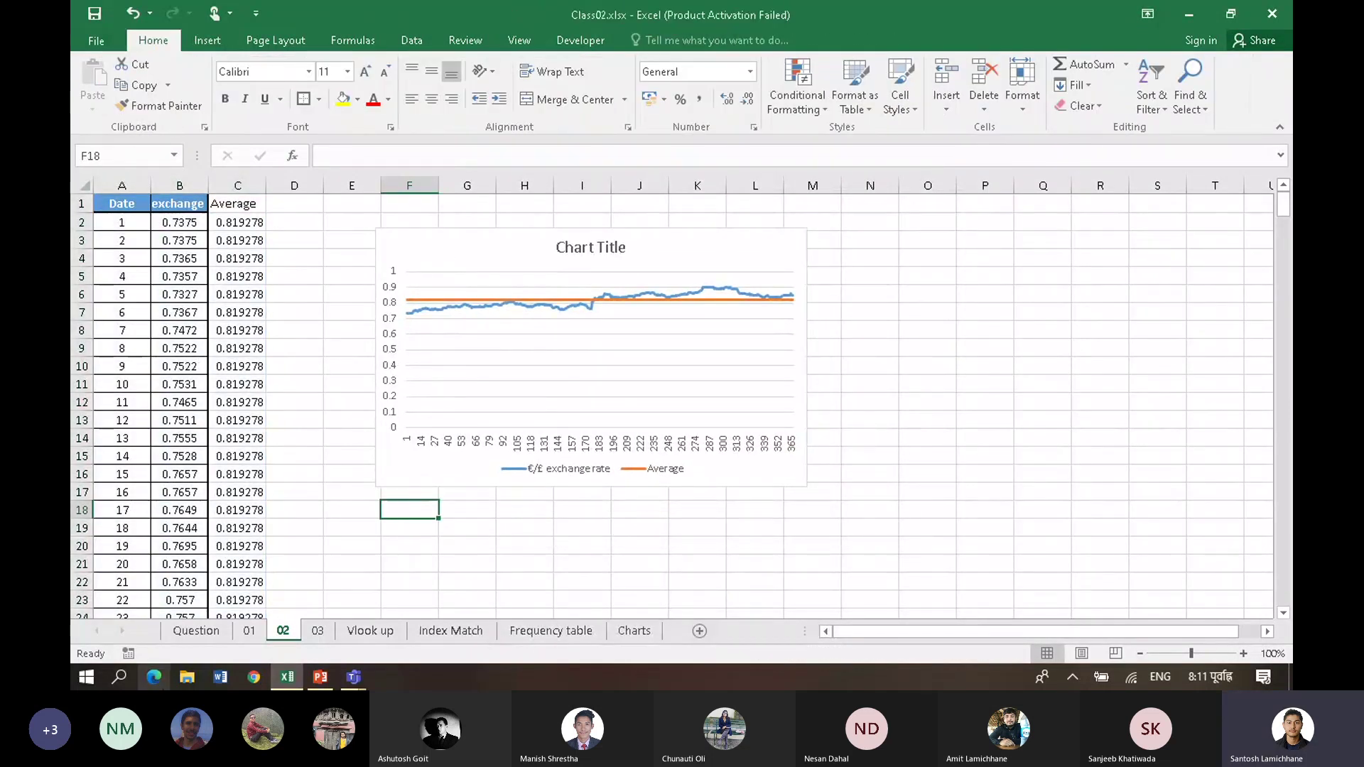
# Step: Review the graph requirement in part (ii) on the Question sheet
pyautogui.click(193, 631)
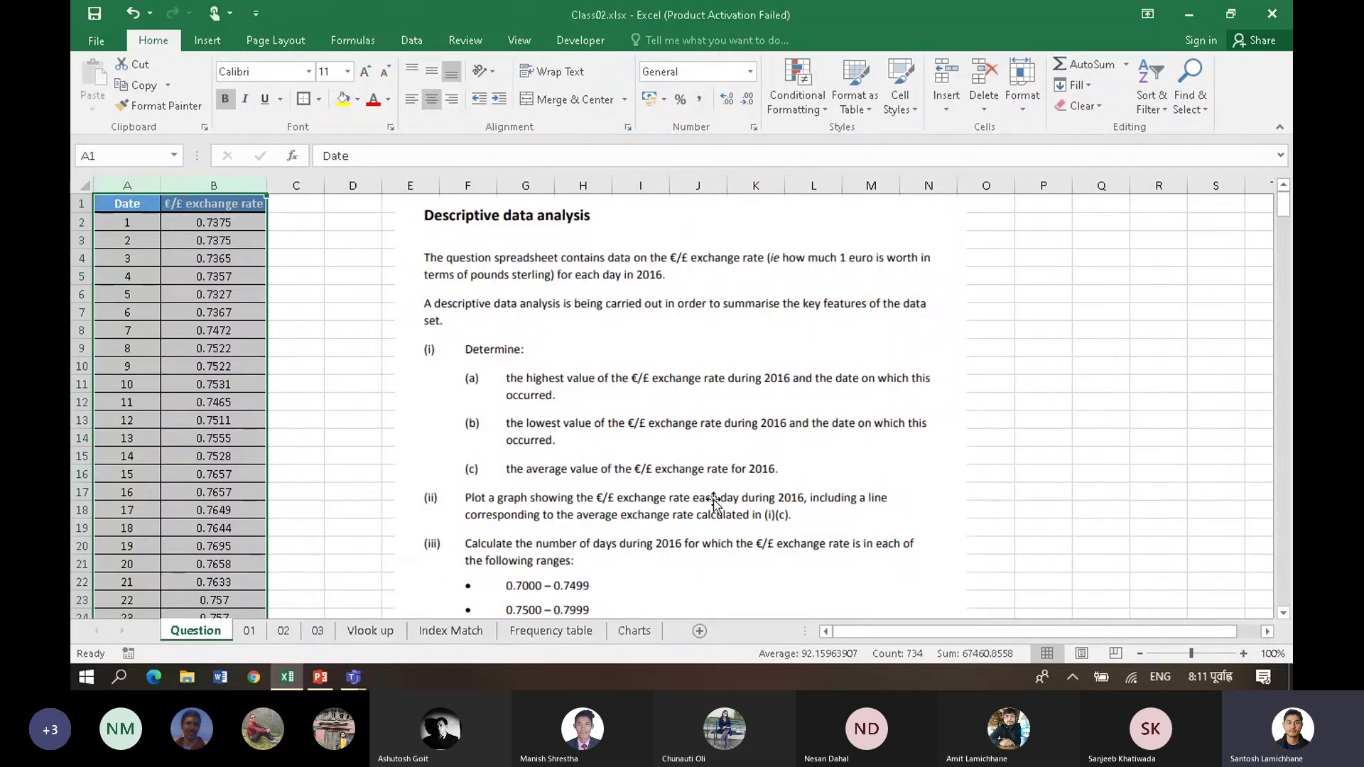
pyautogui.click(203, 184)
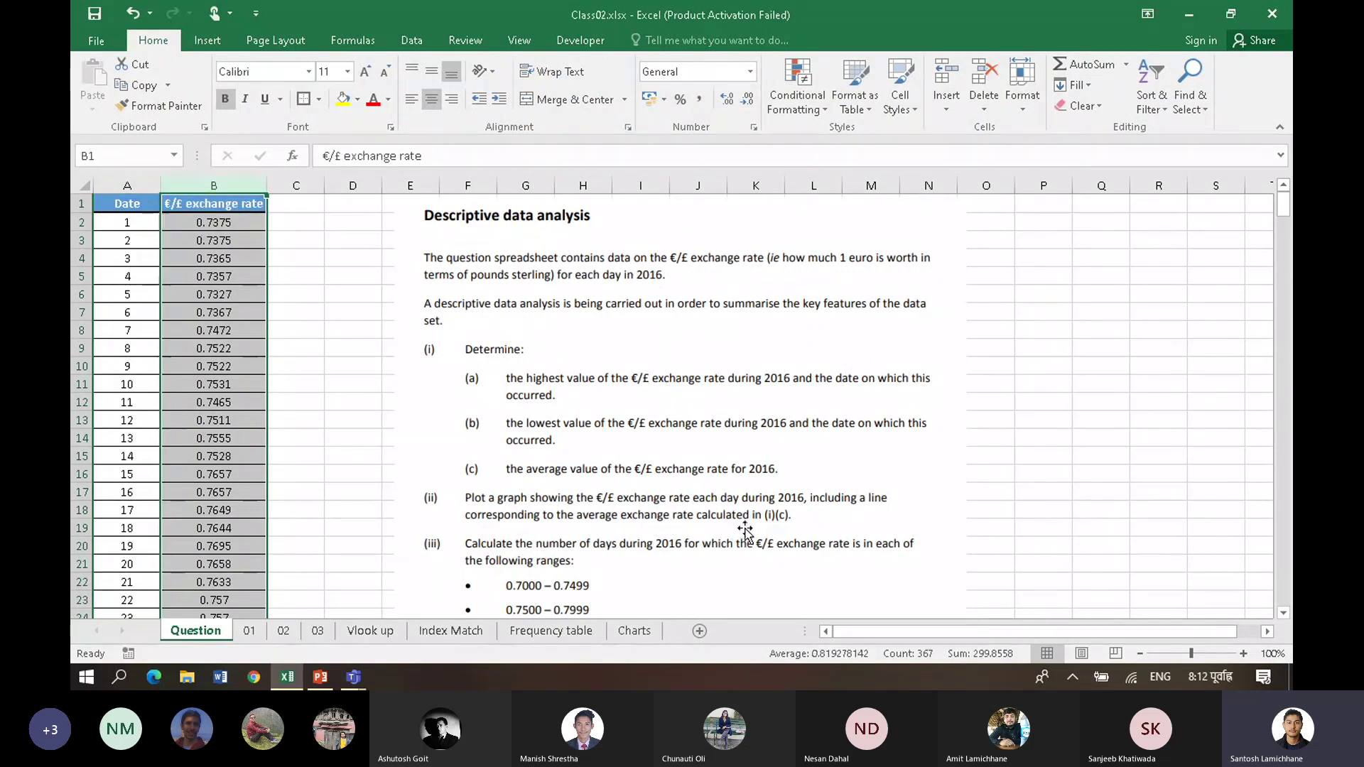
pyautogui.click(355, 326)
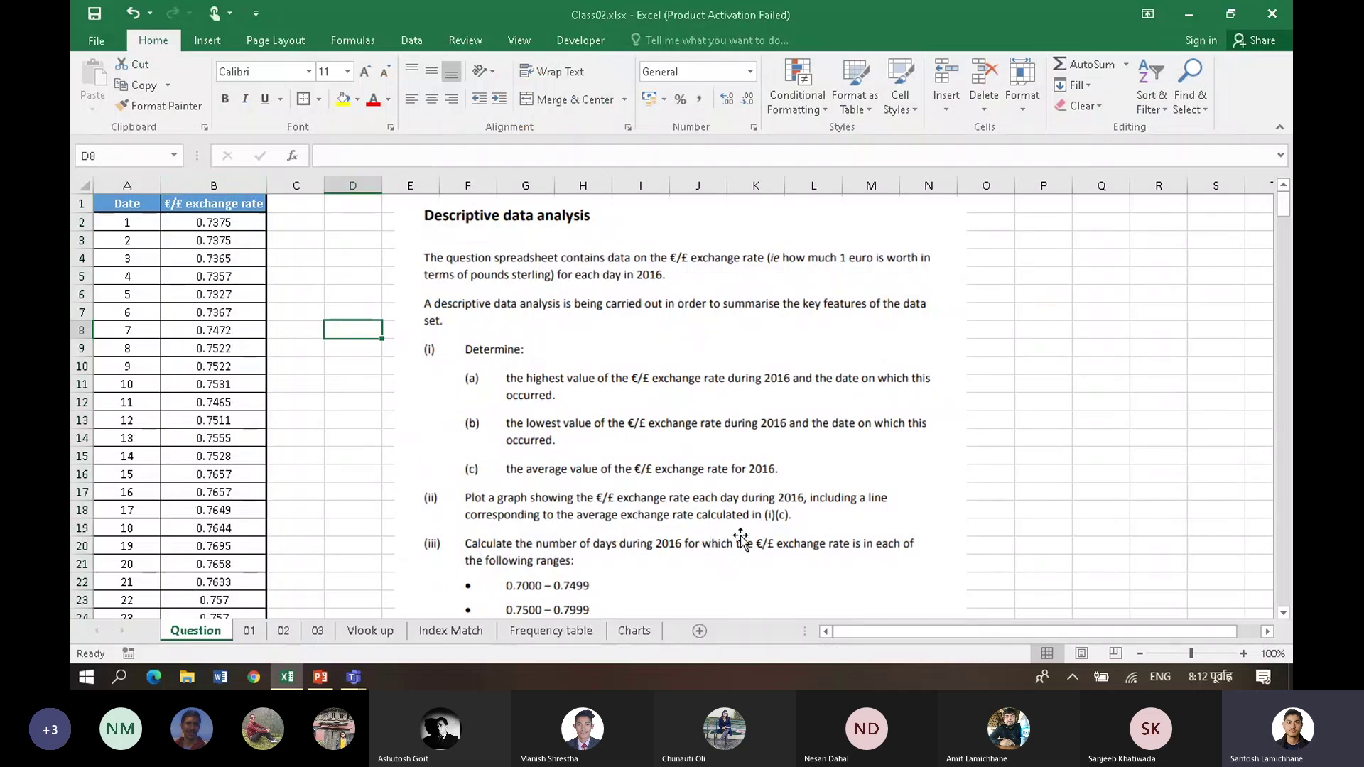
pyautogui.click(331, 364)
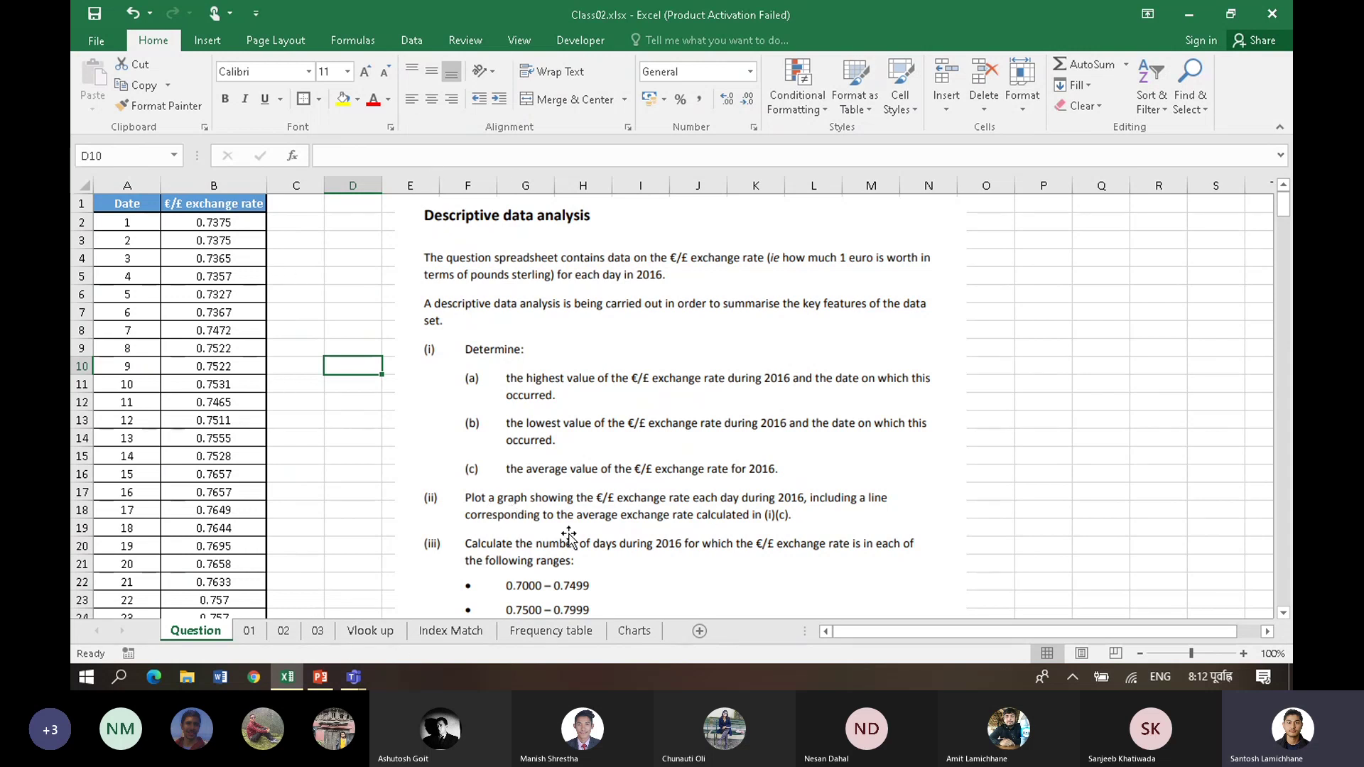
# Step: Replace the formula in cell C2 of sheet 02 with an absolute reference to the average on sheet 01, ='01'!$G$7
pyautogui.click(249, 631)
pyautogui.click(283, 631)
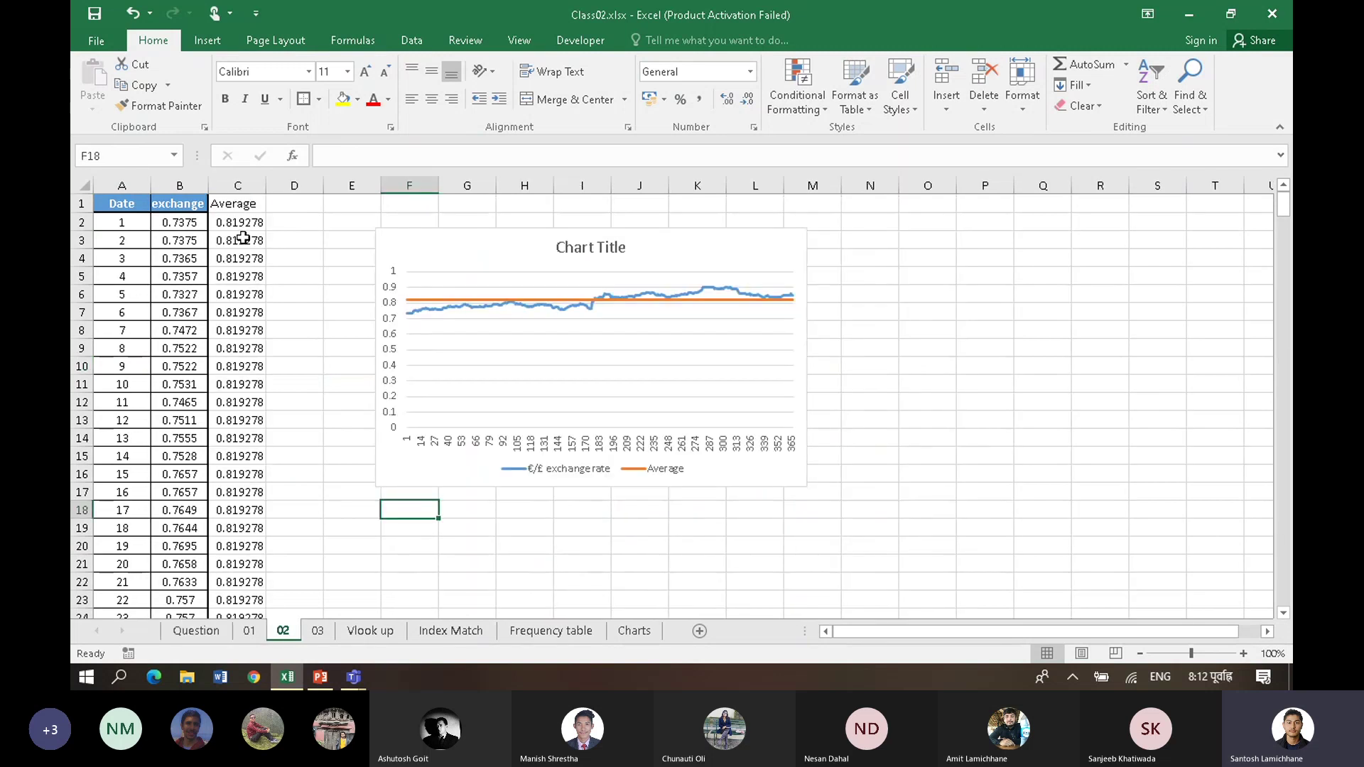
pyautogui.click(242, 236)
pyautogui.click(239, 222)
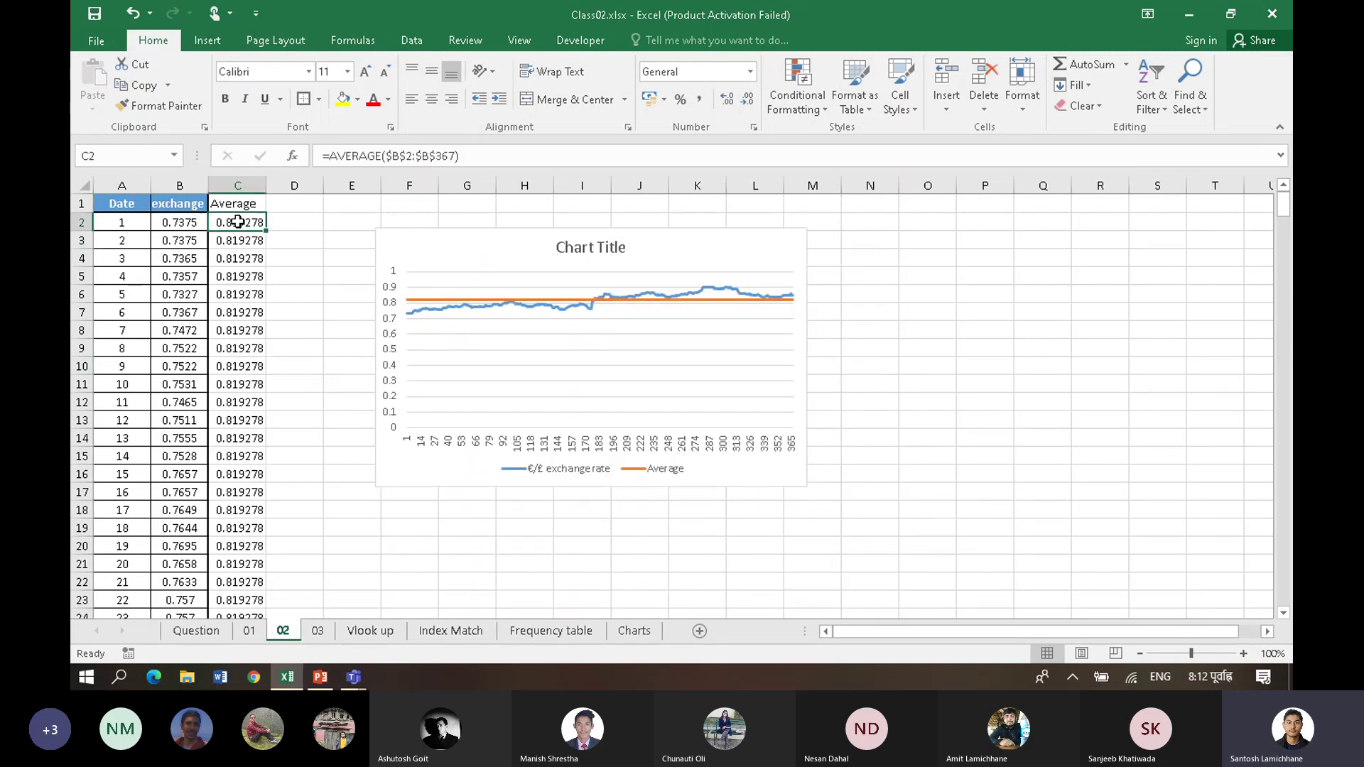
pyautogui.write('=')
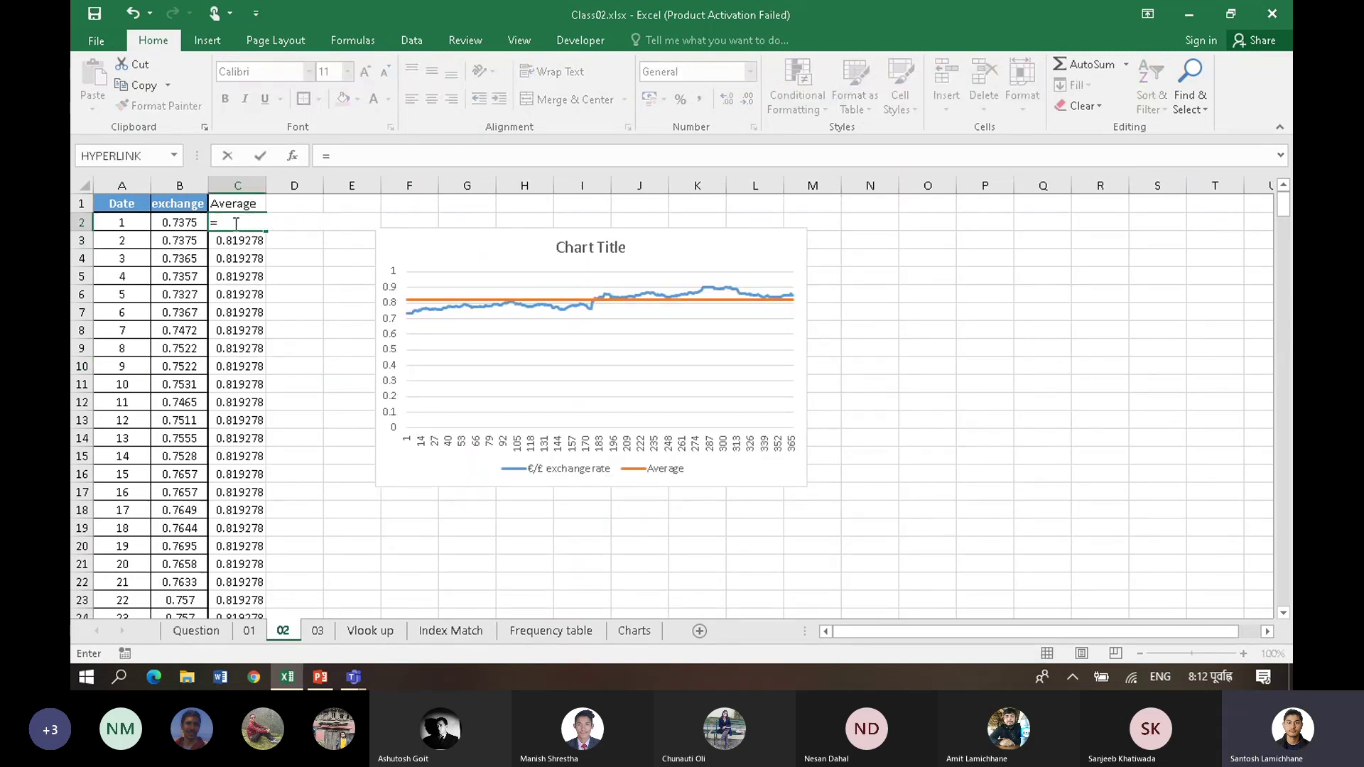
pyautogui.click(250, 633)
pyautogui.scroll(20, 297, 296)
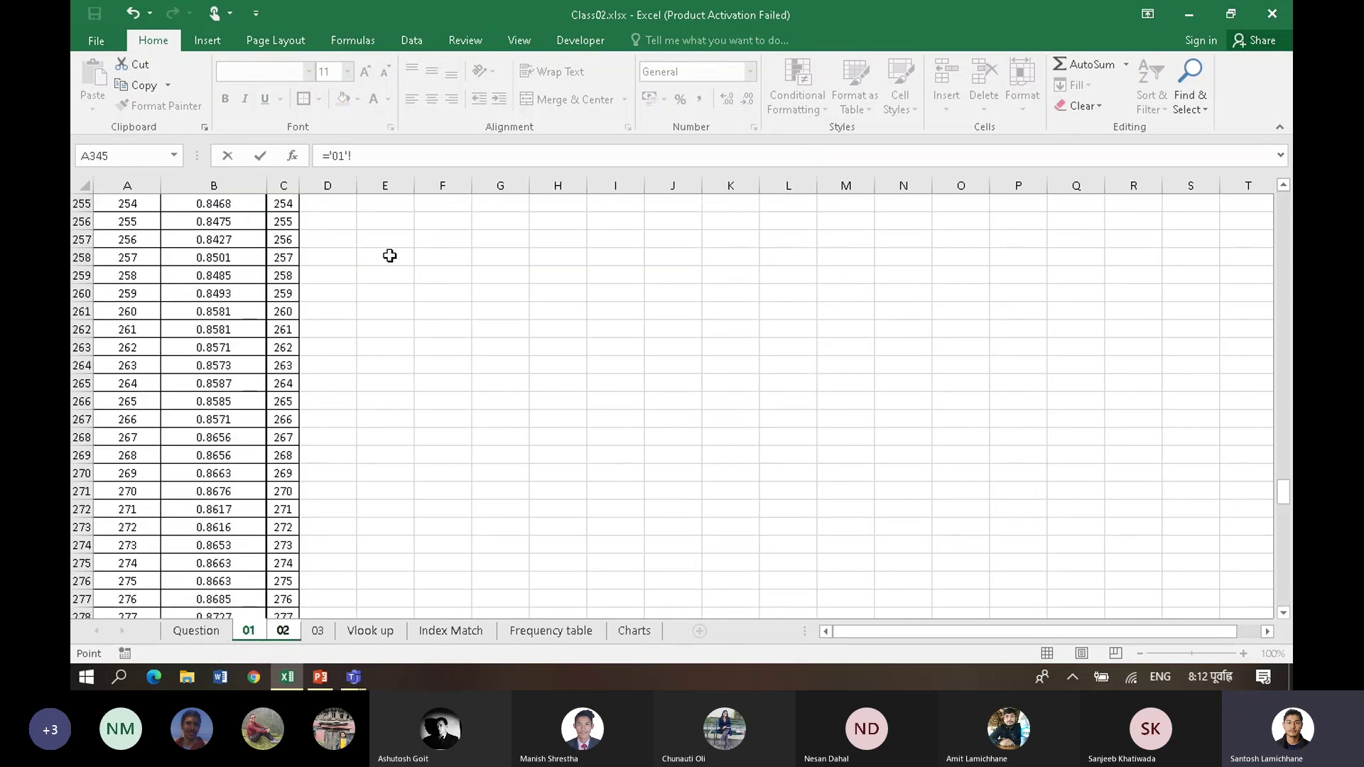
pyautogui.scroll(20, 390, 256)
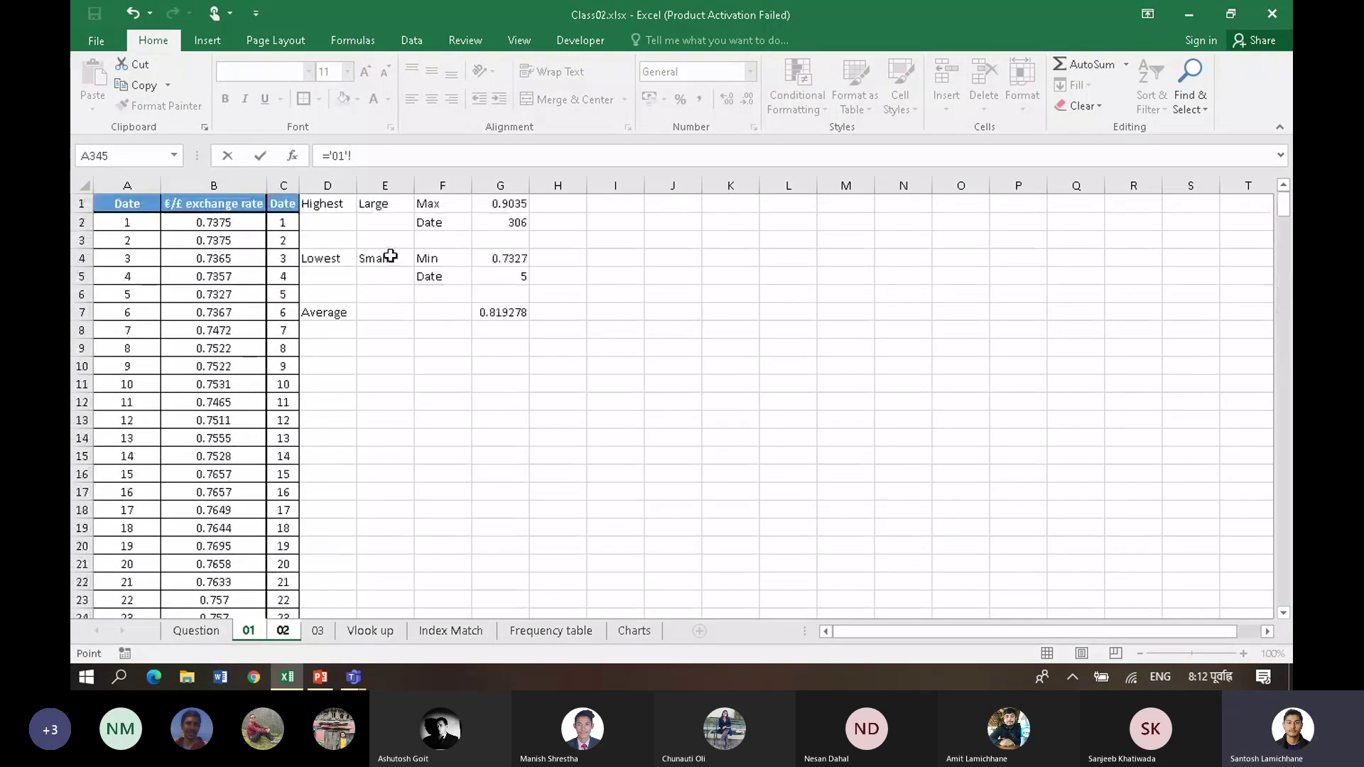
pyautogui.click(524, 312)
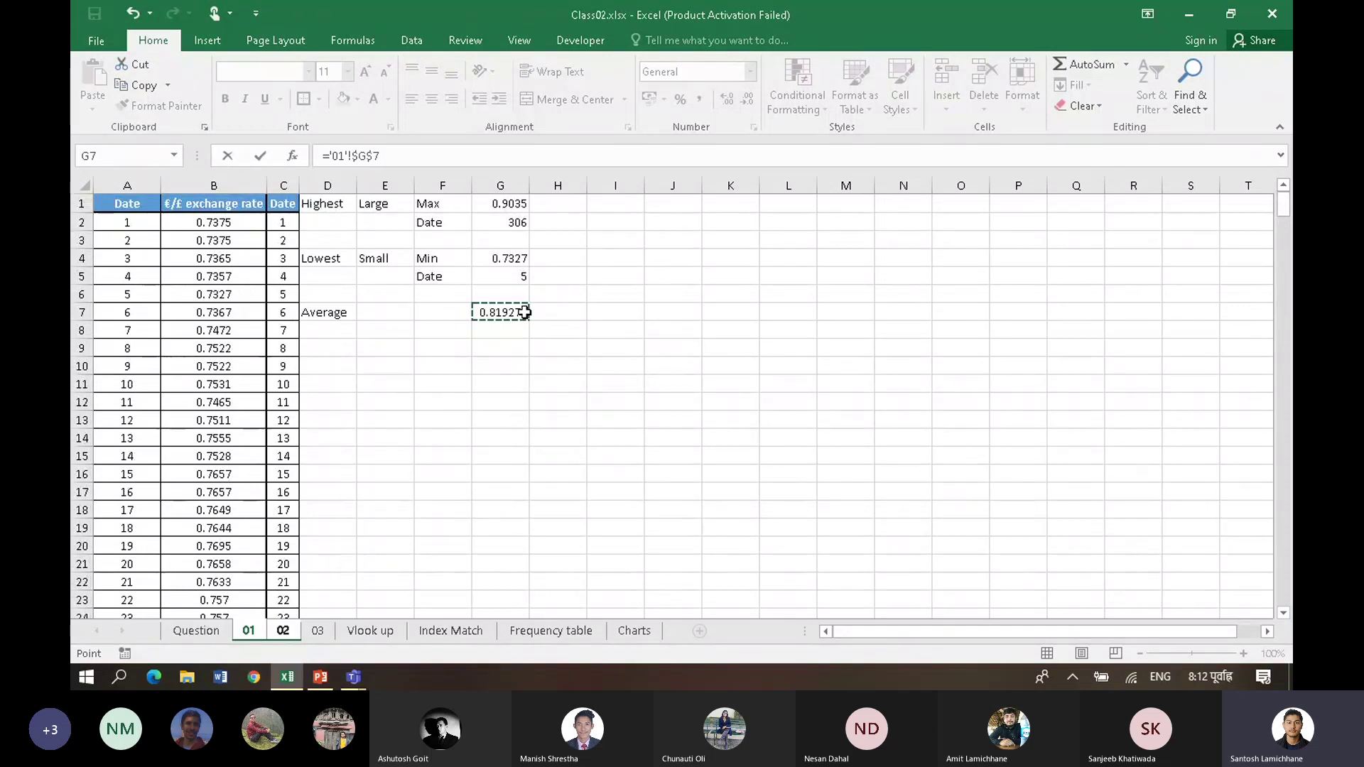
pyautogui.press('Return')
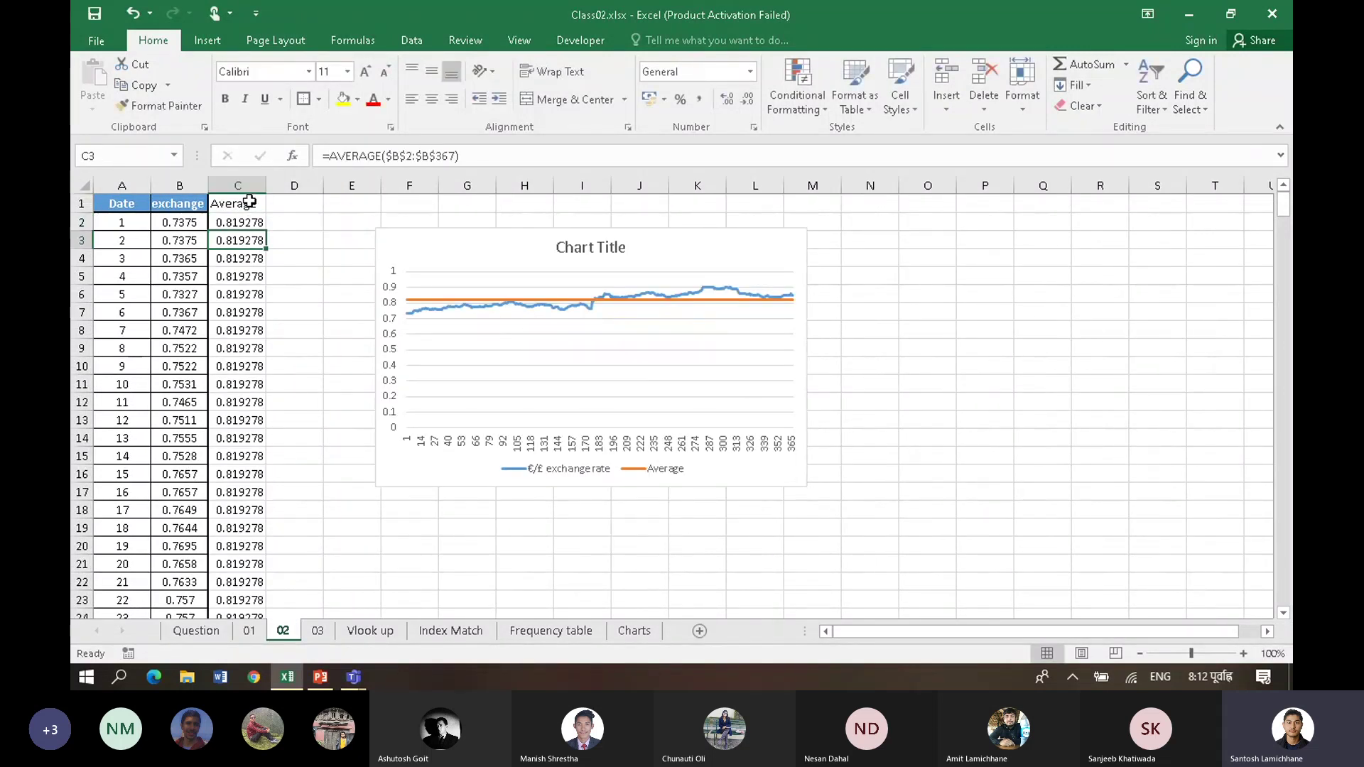
# Step: Fill the sheet 01 average reference from C2 down the Average column for every date
pyautogui.click(245, 225)
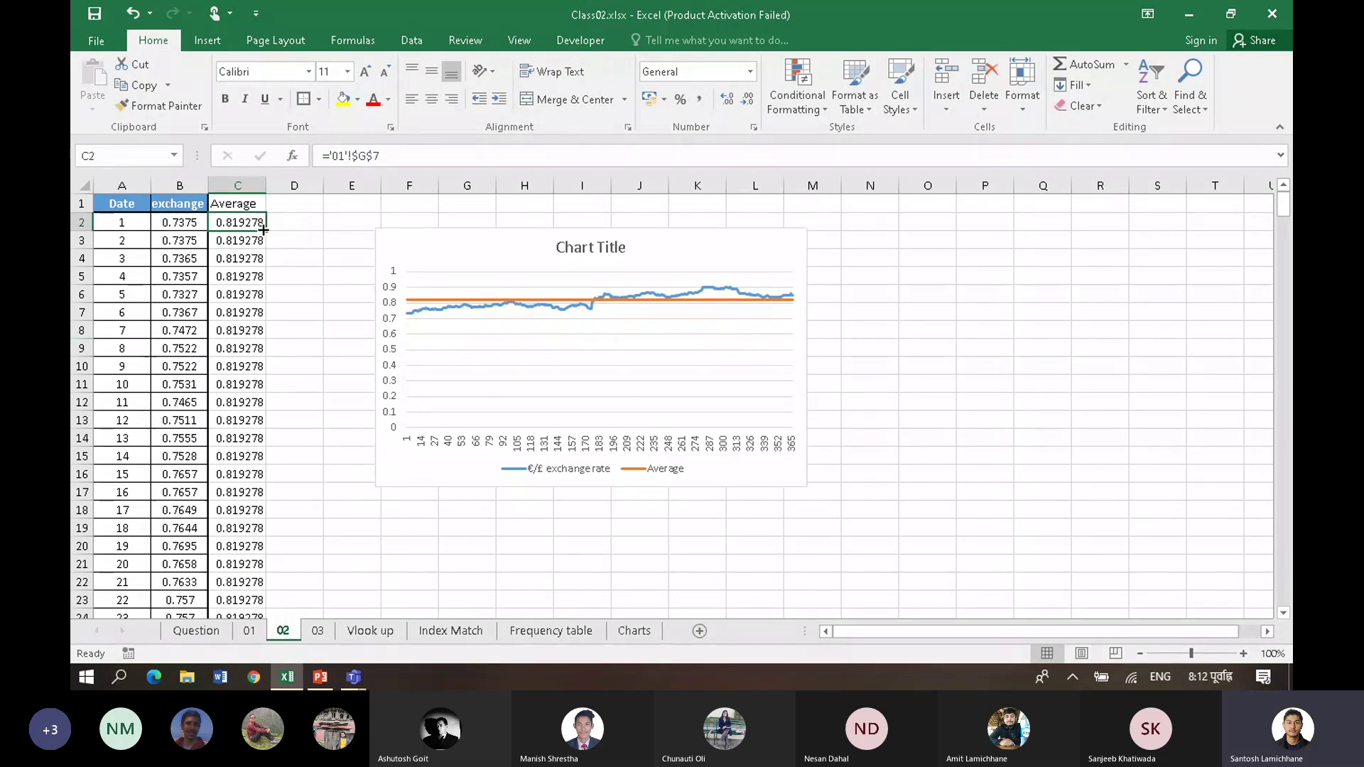
pyautogui.doubleClick(264, 231)
pyautogui.click(284, 324)
pyautogui.click(325, 421)
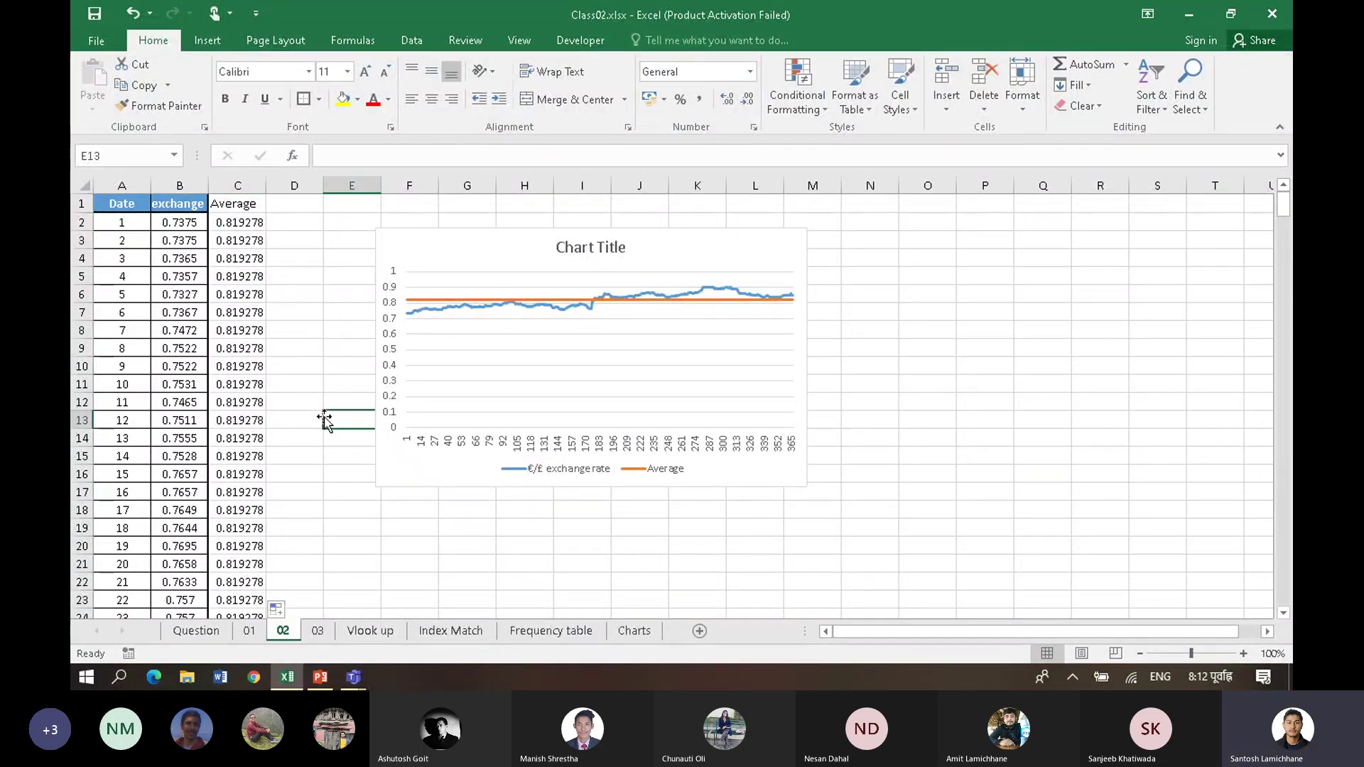
pyautogui.click(483, 526)
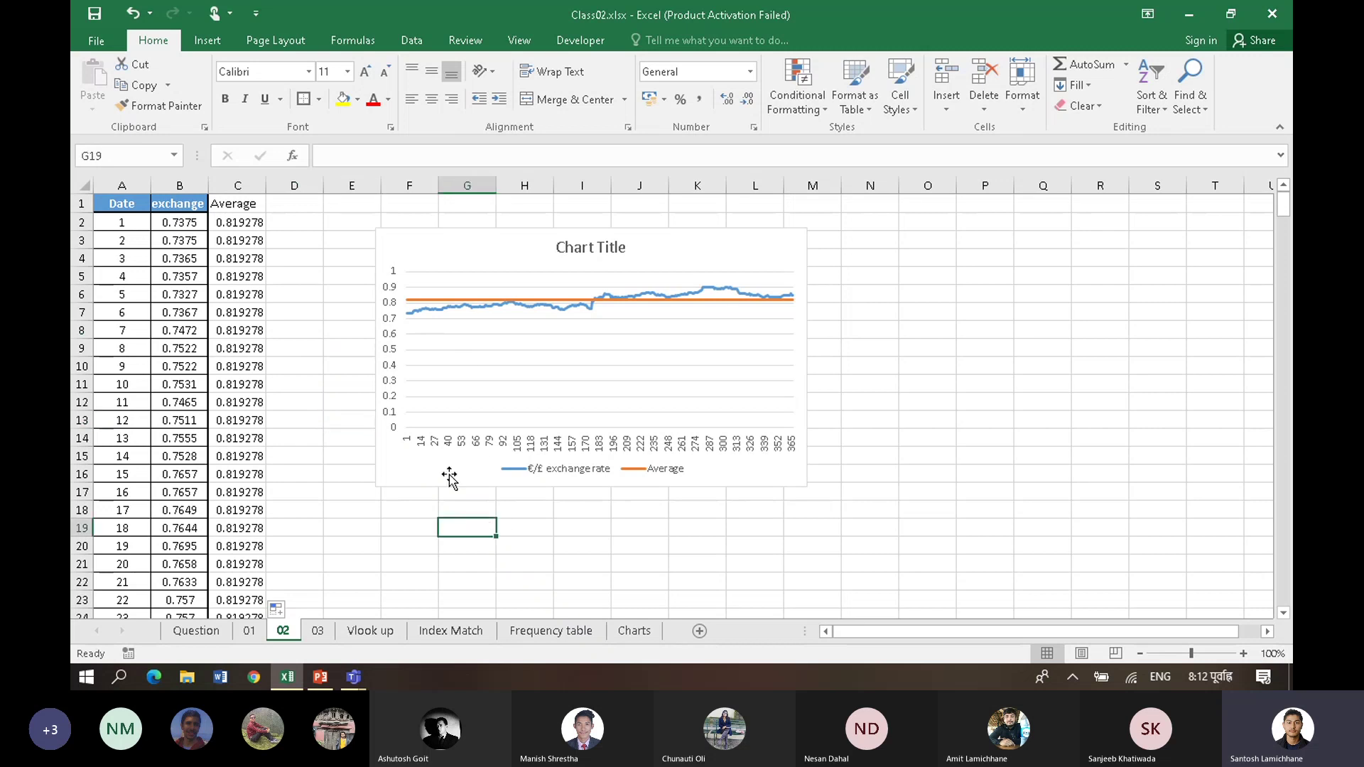
pyautogui.click(337, 282)
pyautogui.click(344, 364)
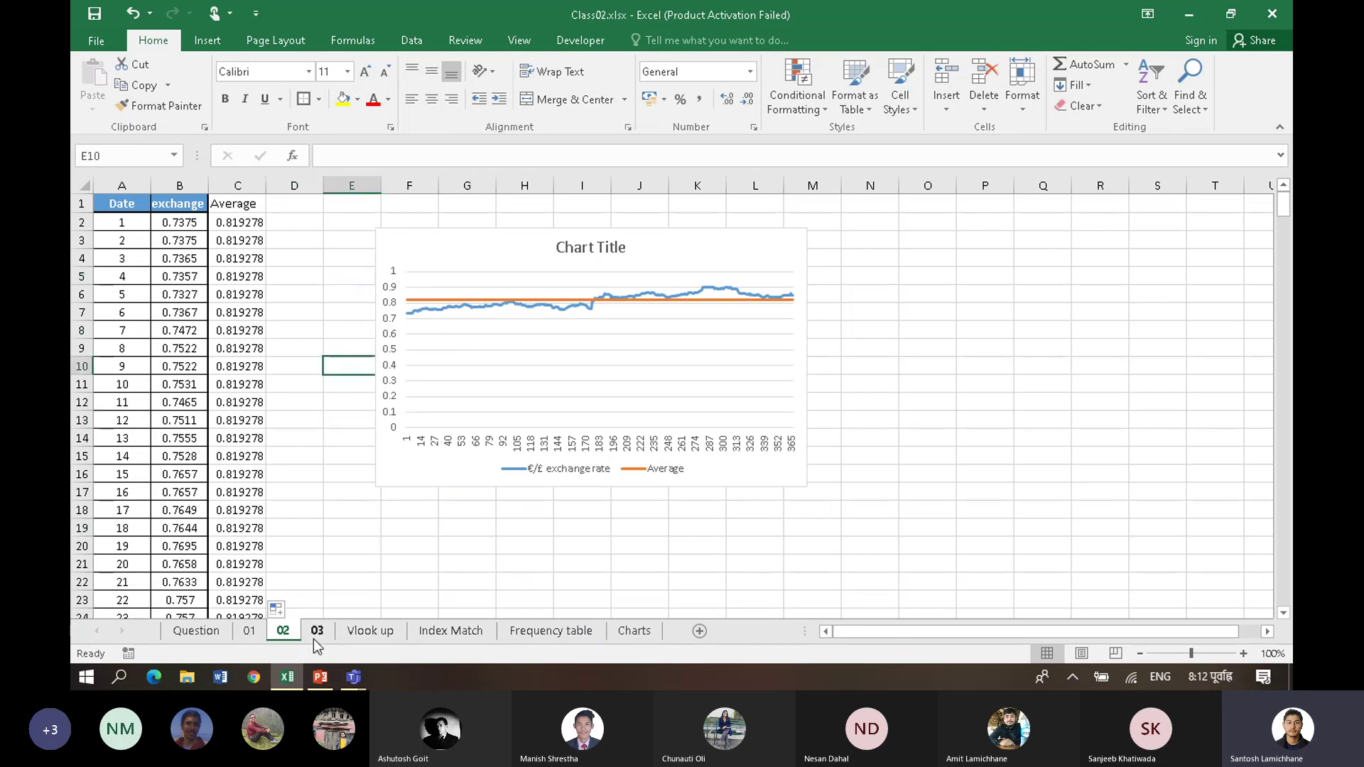
# Step: Read part (iii) on the Question sheet for the exchange rate ranges whose days must be counted
pyautogui.click(228, 631)
pyautogui.scroll(-3, 446, 427)
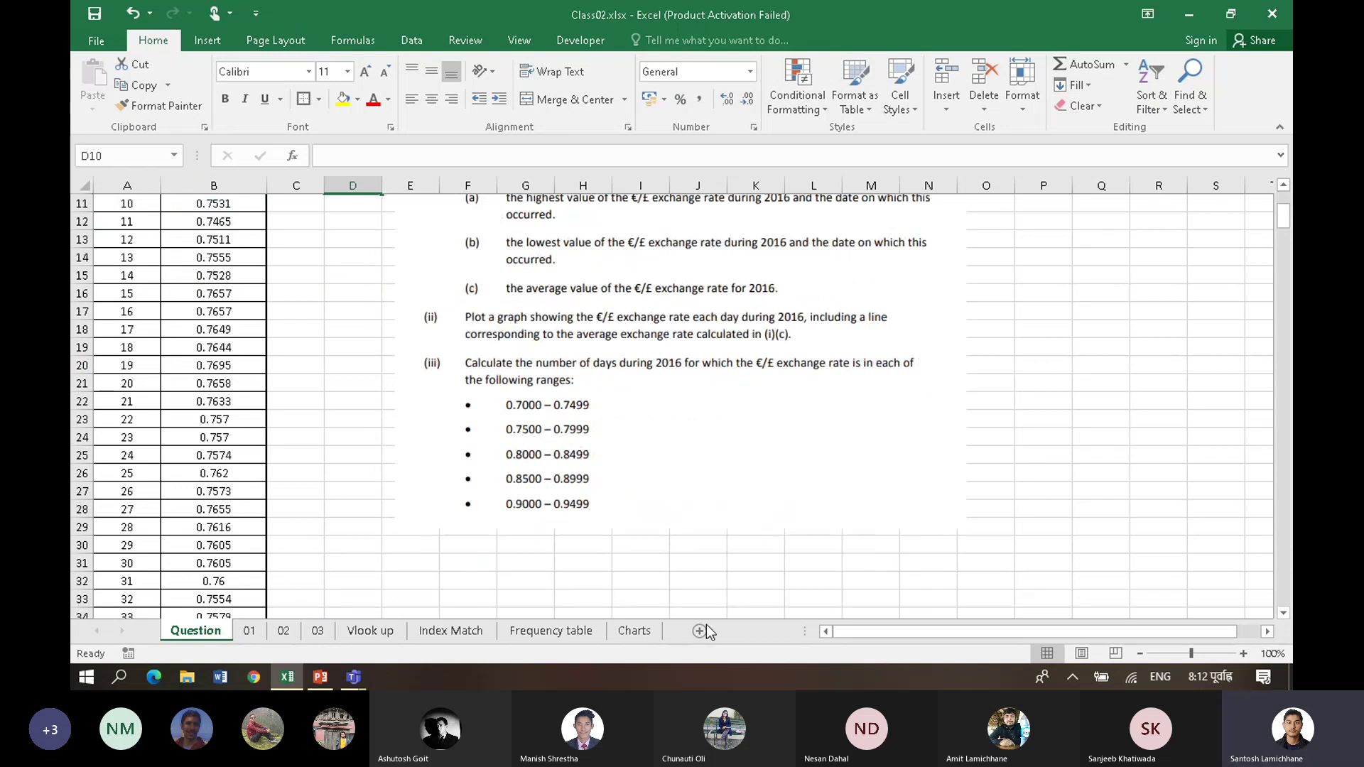
pyautogui.click(665, 567)
pyautogui.click(1155, 364)
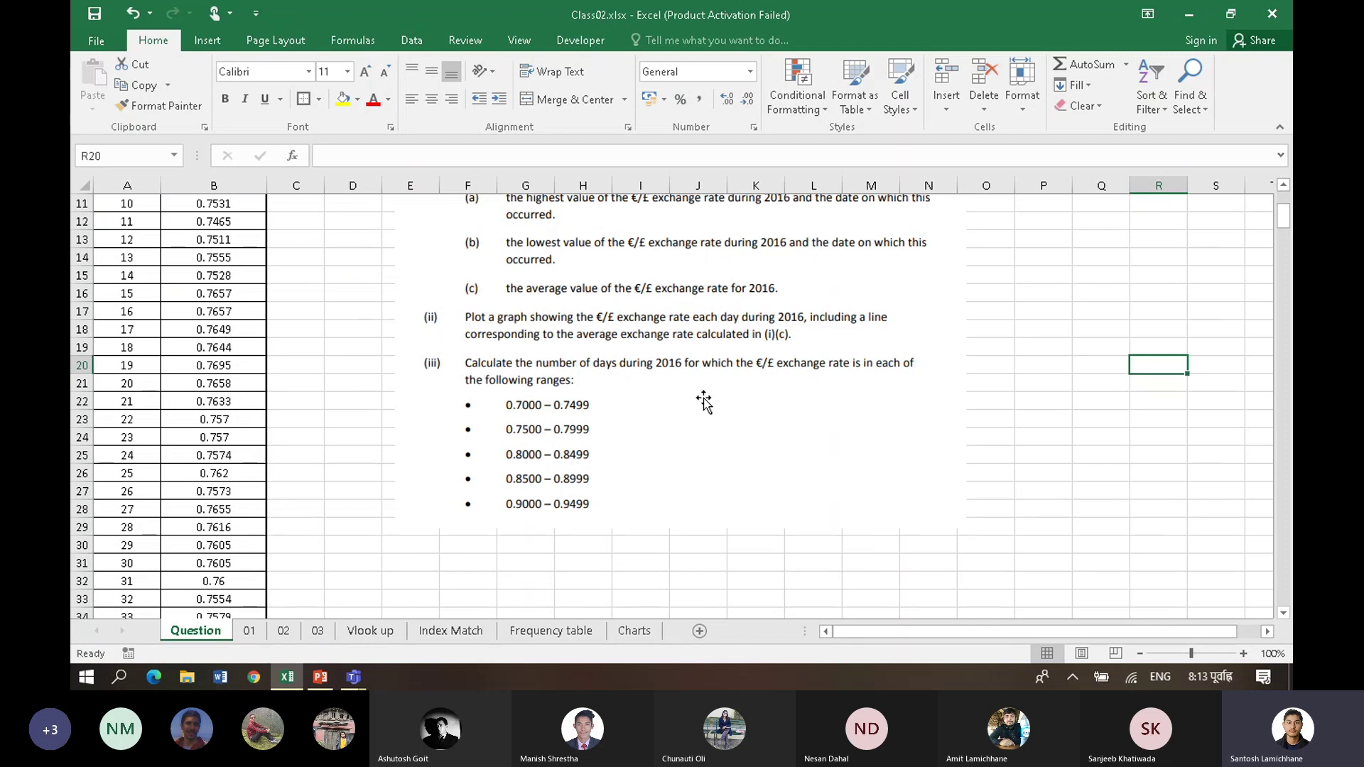
pyautogui.press('XF86AudioRaiseVolume')
# Step: Copy the Date and €/£ exchange rate columns, A and B, from sheet 02 to sheet 03 starting at cell A1
pyautogui.click(317, 631)
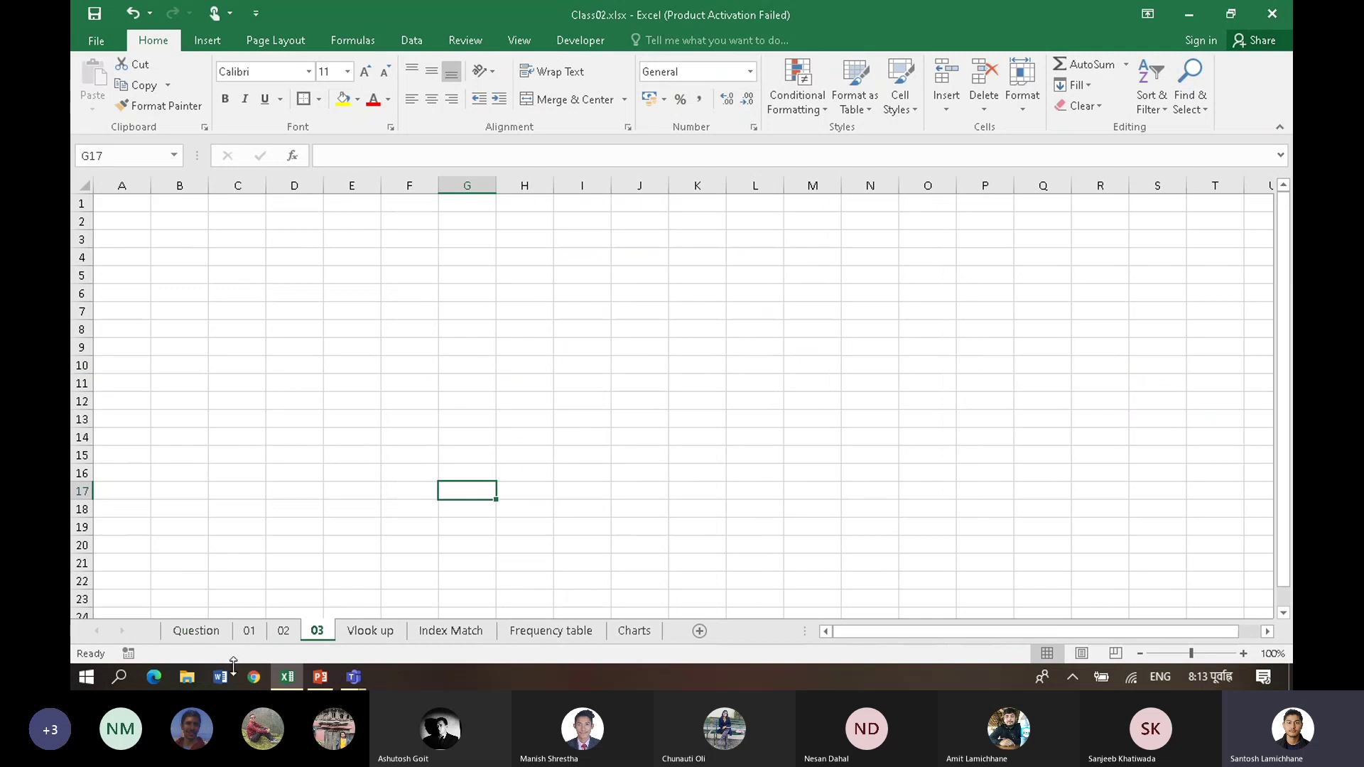
pyautogui.click(283, 631)
pyautogui.moveTo(124, 186); pyautogui.dragTo(181, 184)
pyautogui.hotkey('ctrl', 'c')
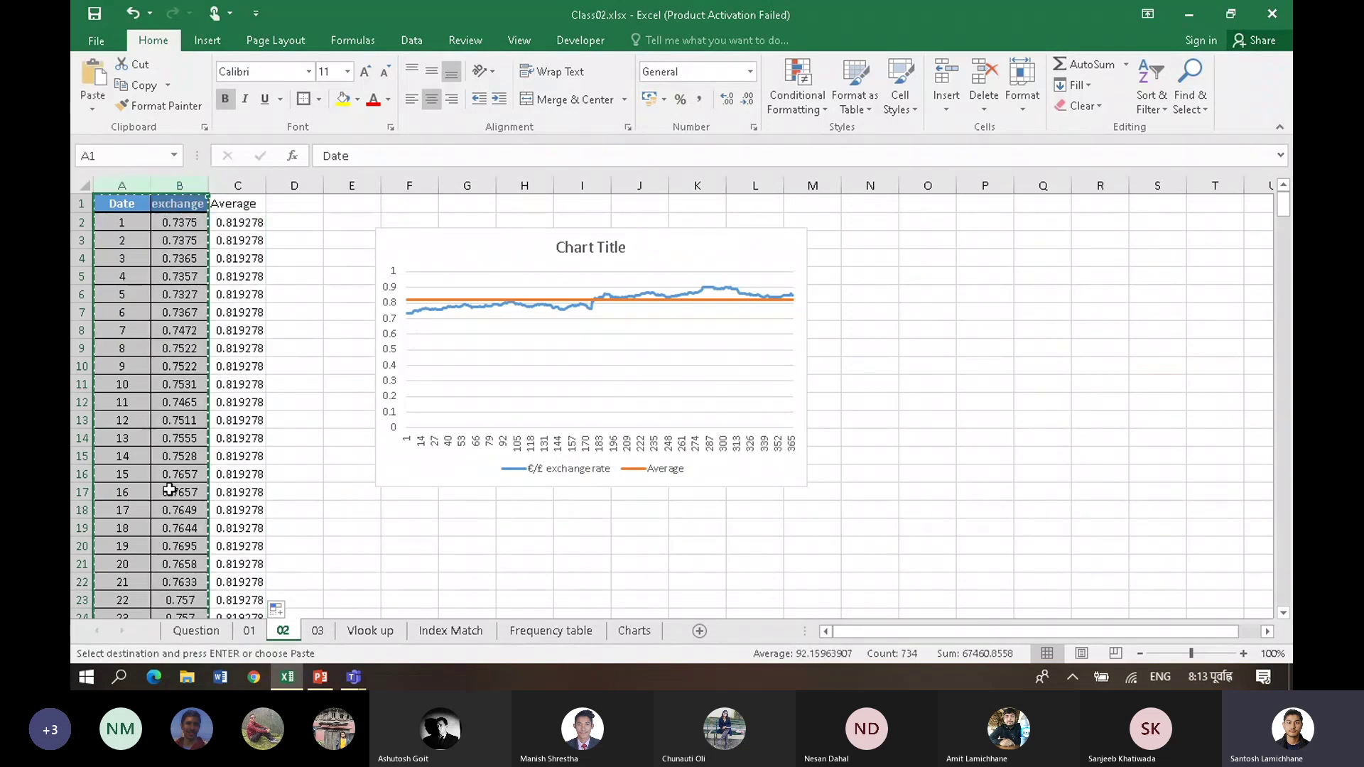
pyautogui.click(316, 631)
pyautogui.click(142, 212)
pyautogui.hotkey('ctrl', 'v')
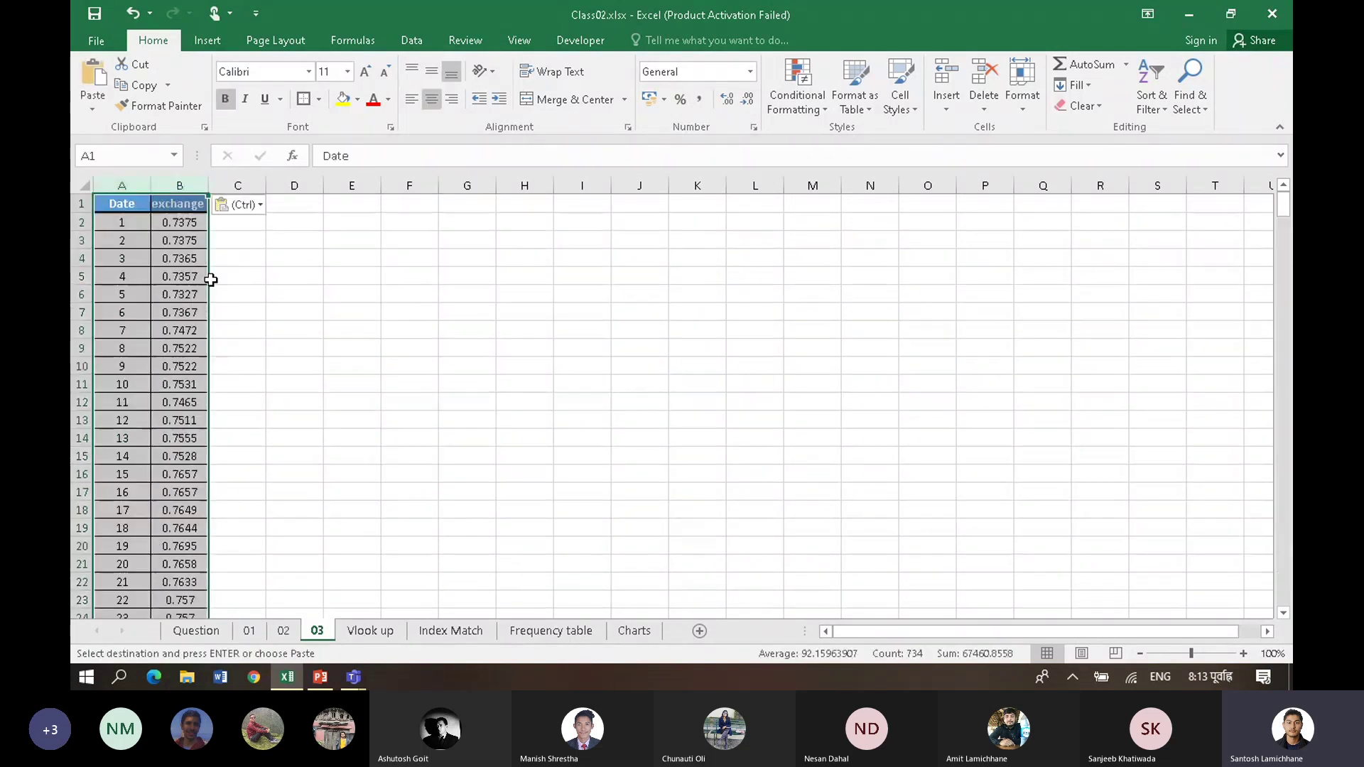
# Step: Autofit column B on sheet 03 to the full €/£ exchange rate heading
pyautogui.click(284, 310)
pyautogui.doubleClick(208, 186)
pyautogui.click(271, 274)
pyautogui.click(321, 226)
pyautogui.click(363, 307)
pyautogui.click(384, 217)
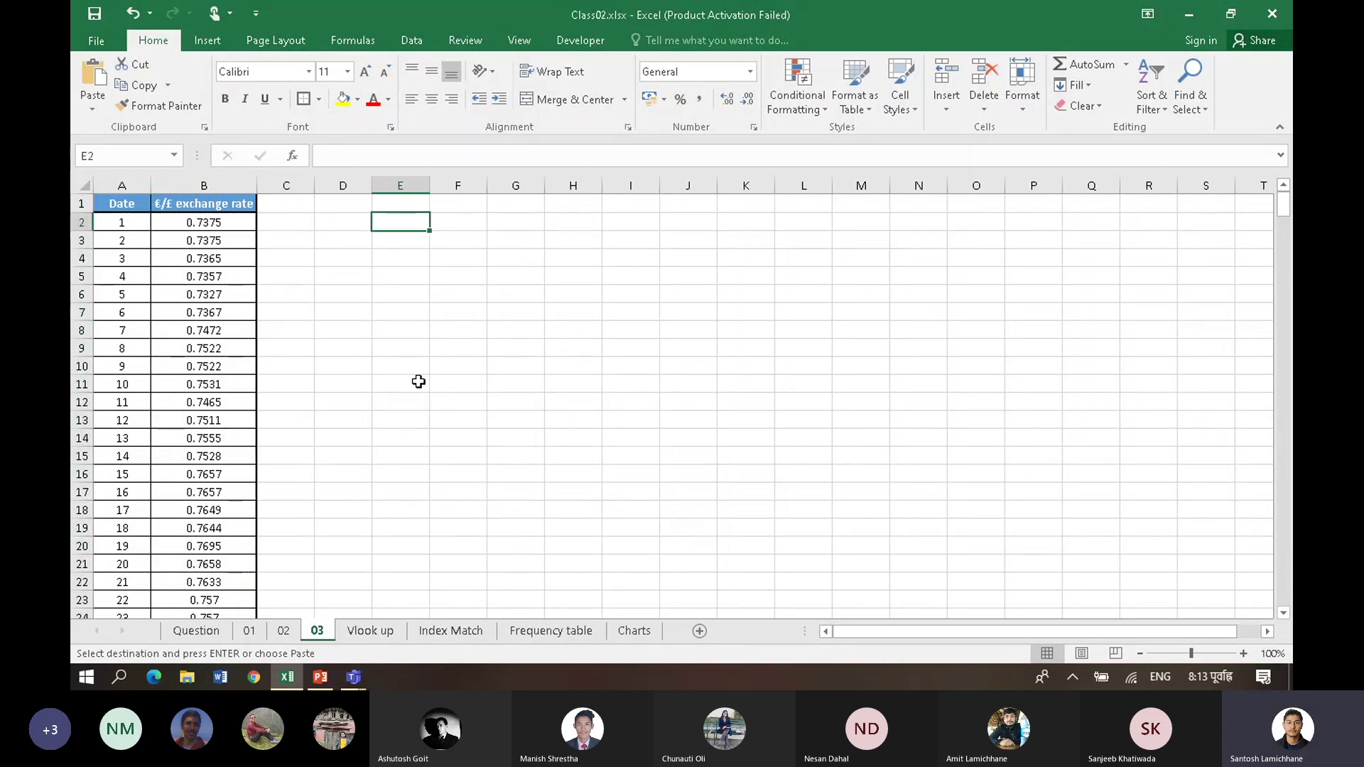
# Step: Enter 1 in cell D2 and the label "Countif" in cell D3 of sheet 03
pyautogui.click(342, 222)
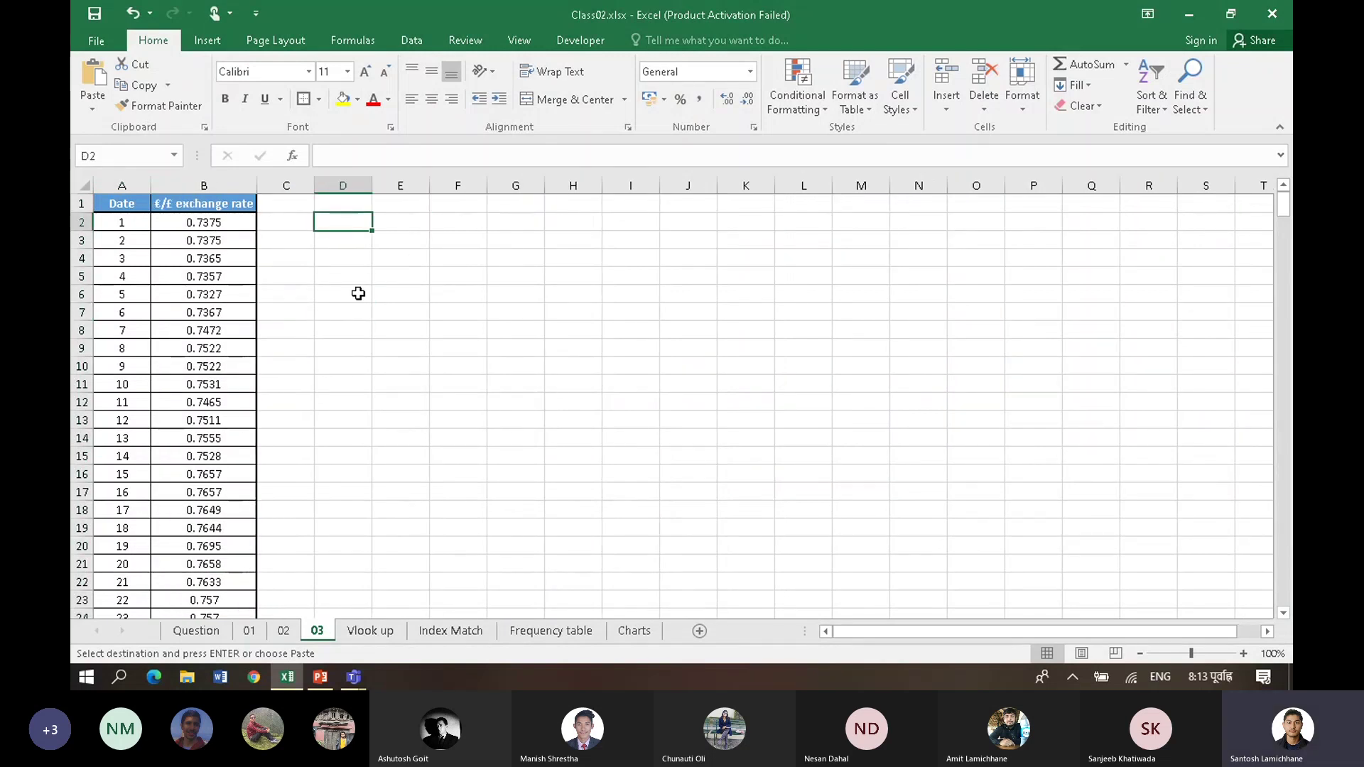
pyautogui.write('1')
pyautogui.press('Return')
pyautogui.write('Countif')
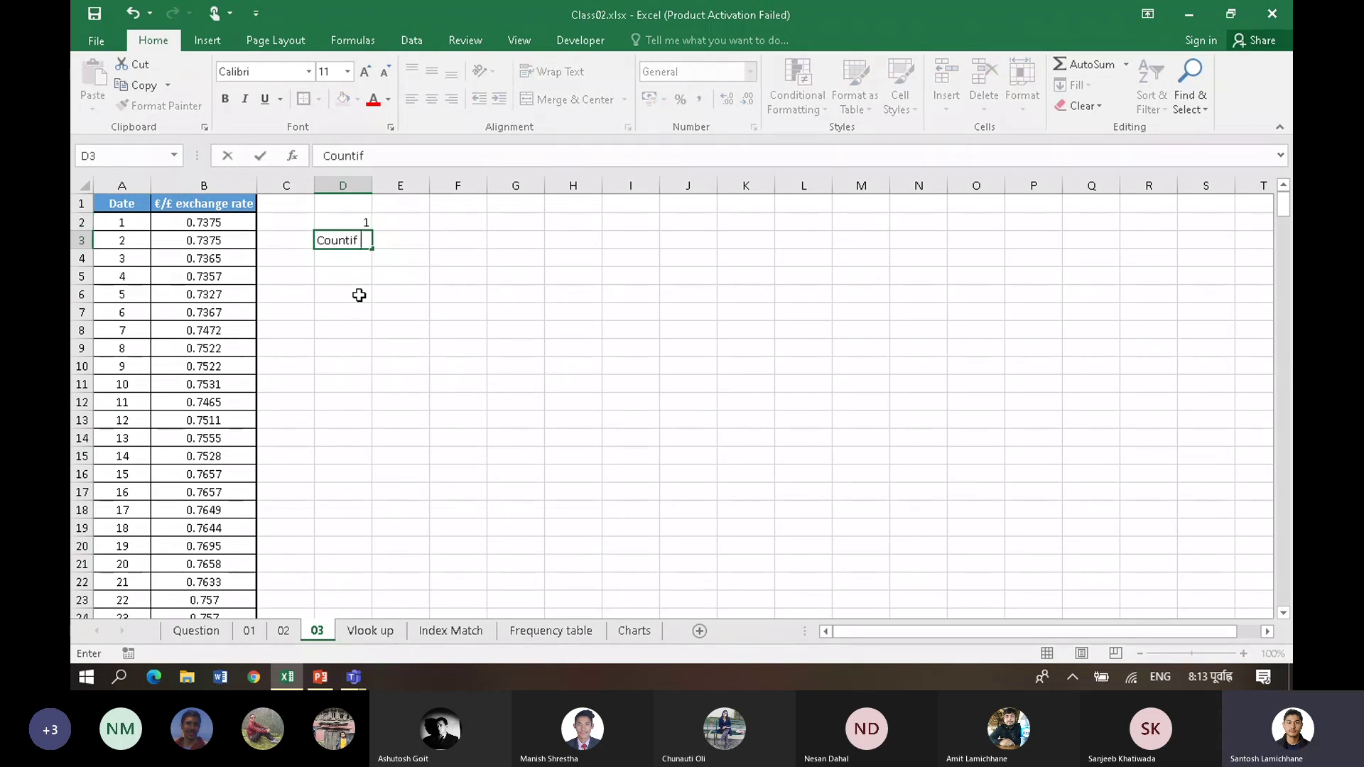
pyautogui.press('Return')
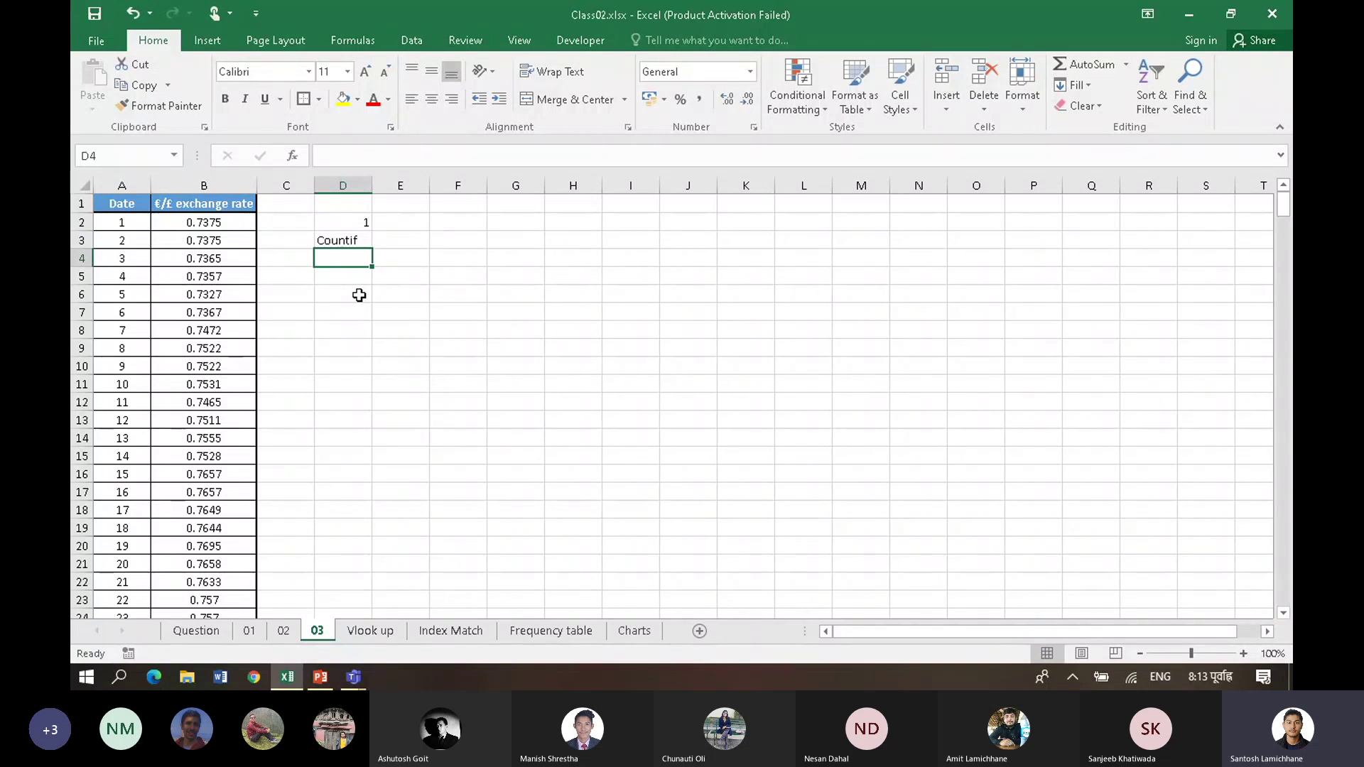
pyautogui.press('Down')
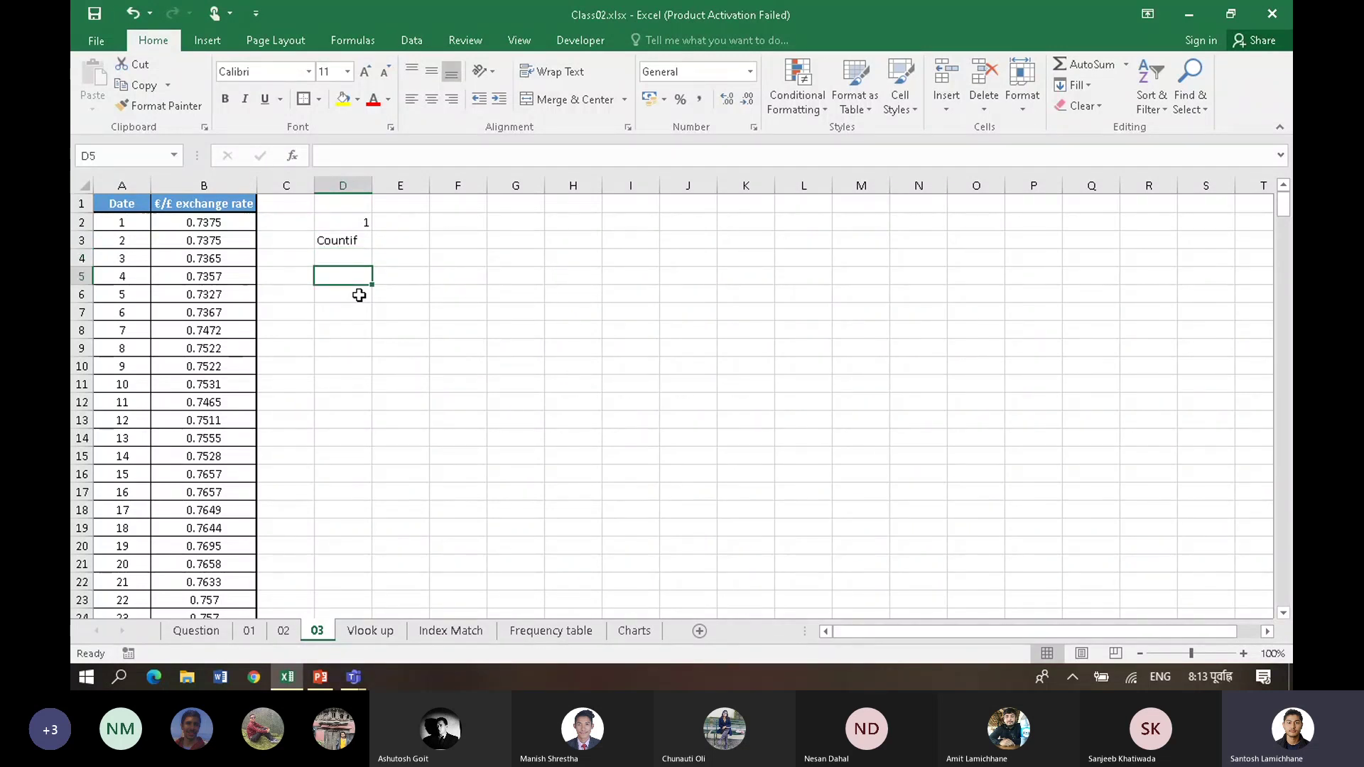
# Step: Enter the headings "Min value" in D5 and "Max vlaue" in E5, and widen column D slightly to fit its heading
pyautogui.write('Min')
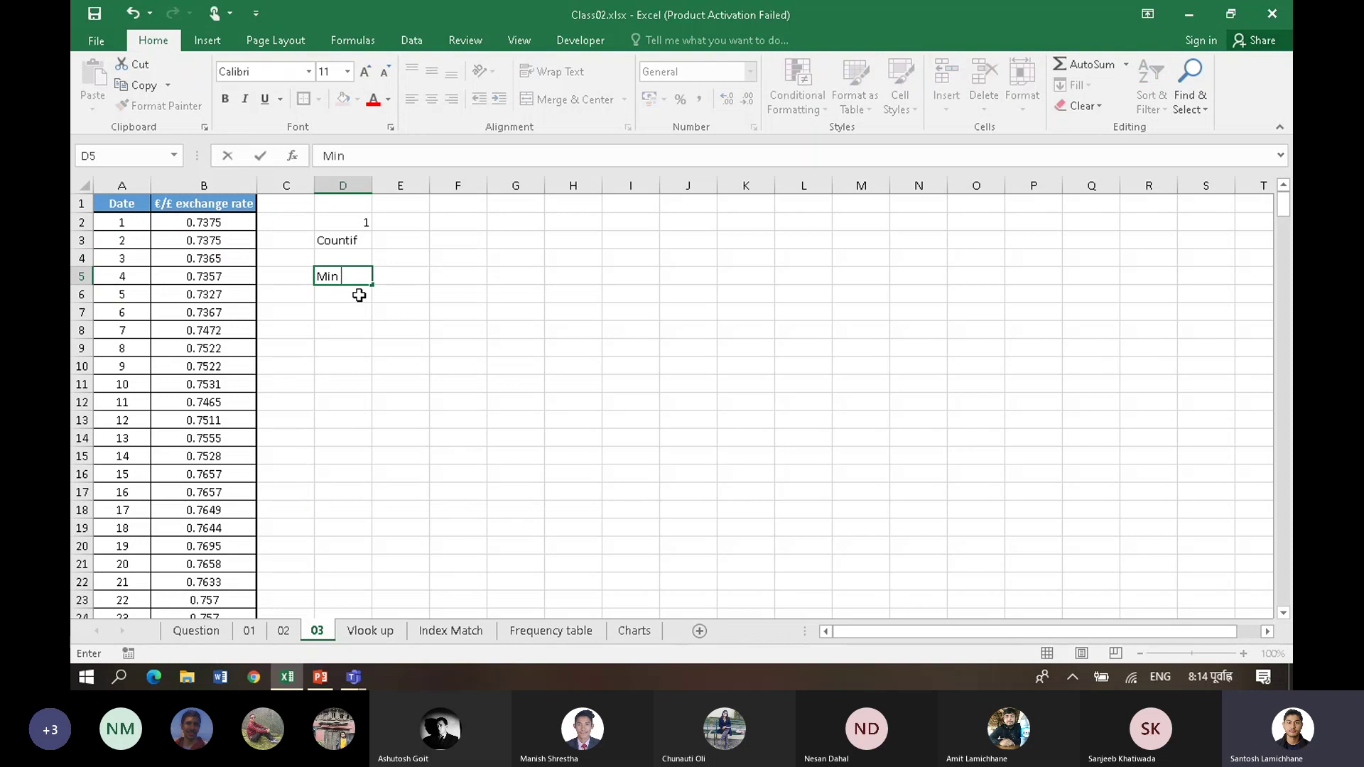
pyautogui.write(' value')
pyautogui.press('Tab')
pyautogui.write('Max')
pyautogui.press('Return')
pyautogui.press('Up')
pyautogui.write('Max vlaue')
pyautogui.press('Return')
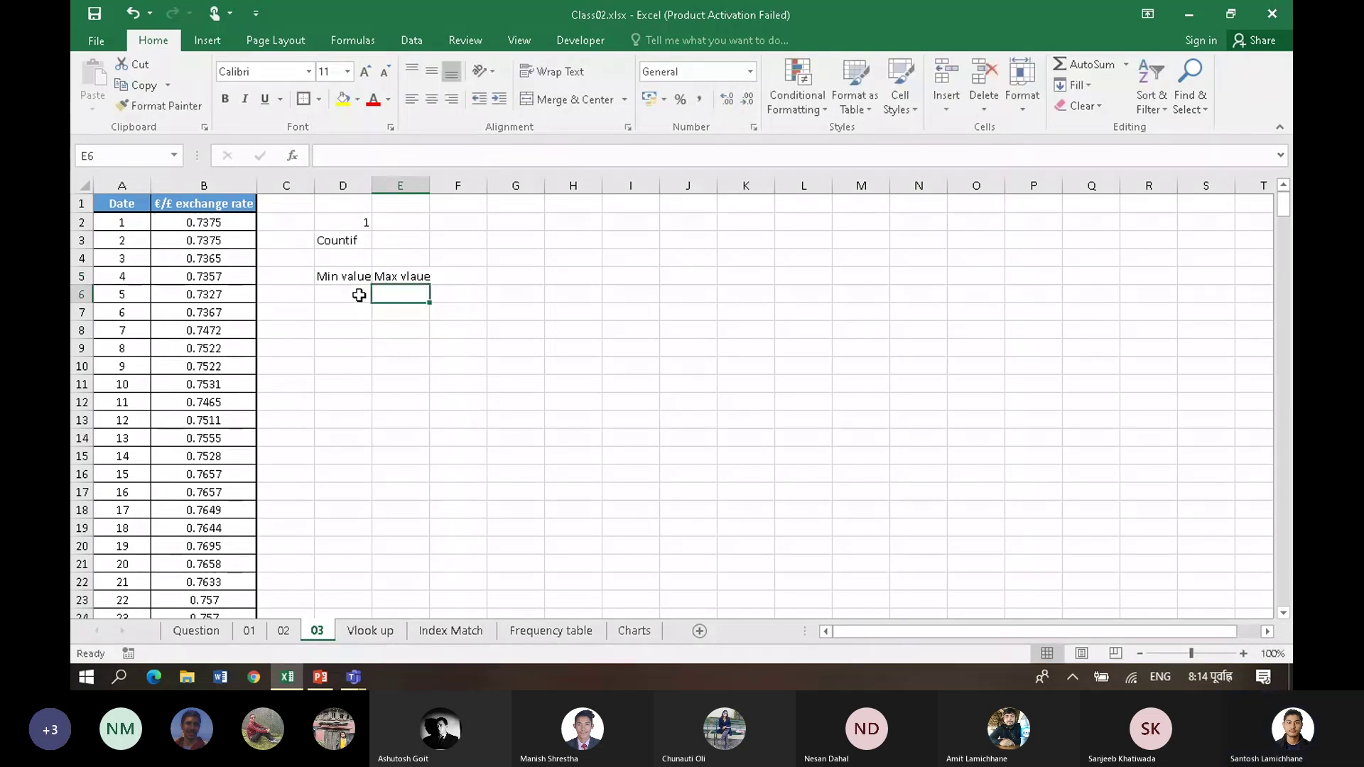
pyautogui.moveTo(372, 185); pyautogui.dragTo(378, 185)
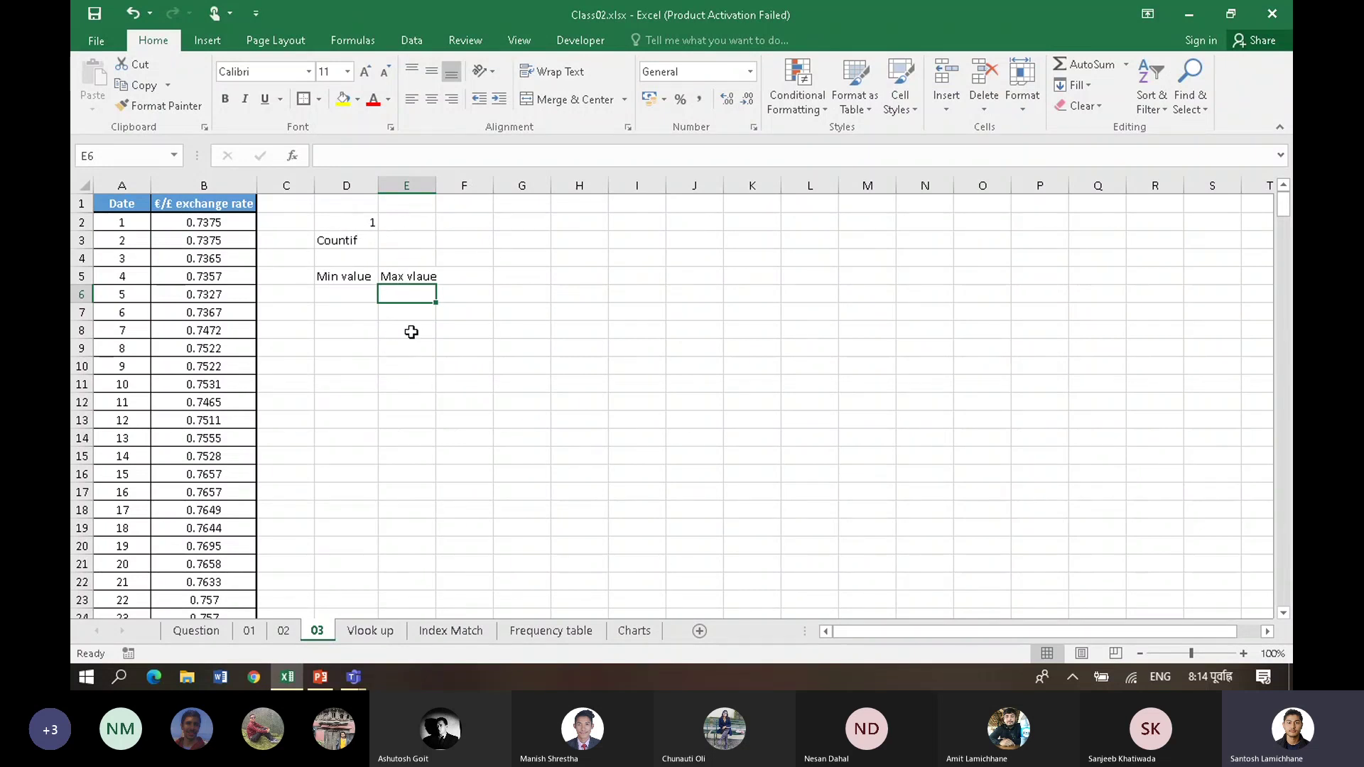
# Step: Enter the first range from the Question sheet on sheet 03, with 0.7 in D6 and 0.7499 in E6
pyautogui.click(345, 295)
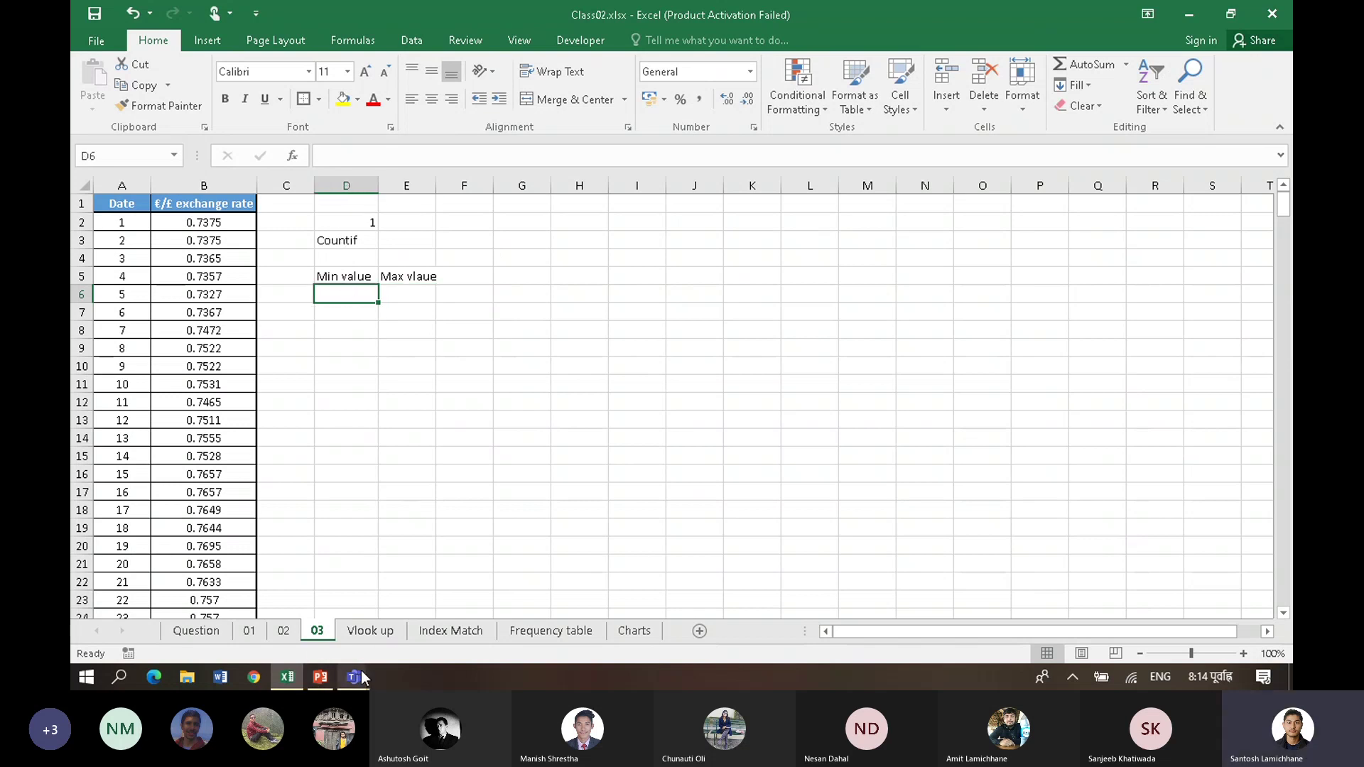
pyautogui.click(221, 634)
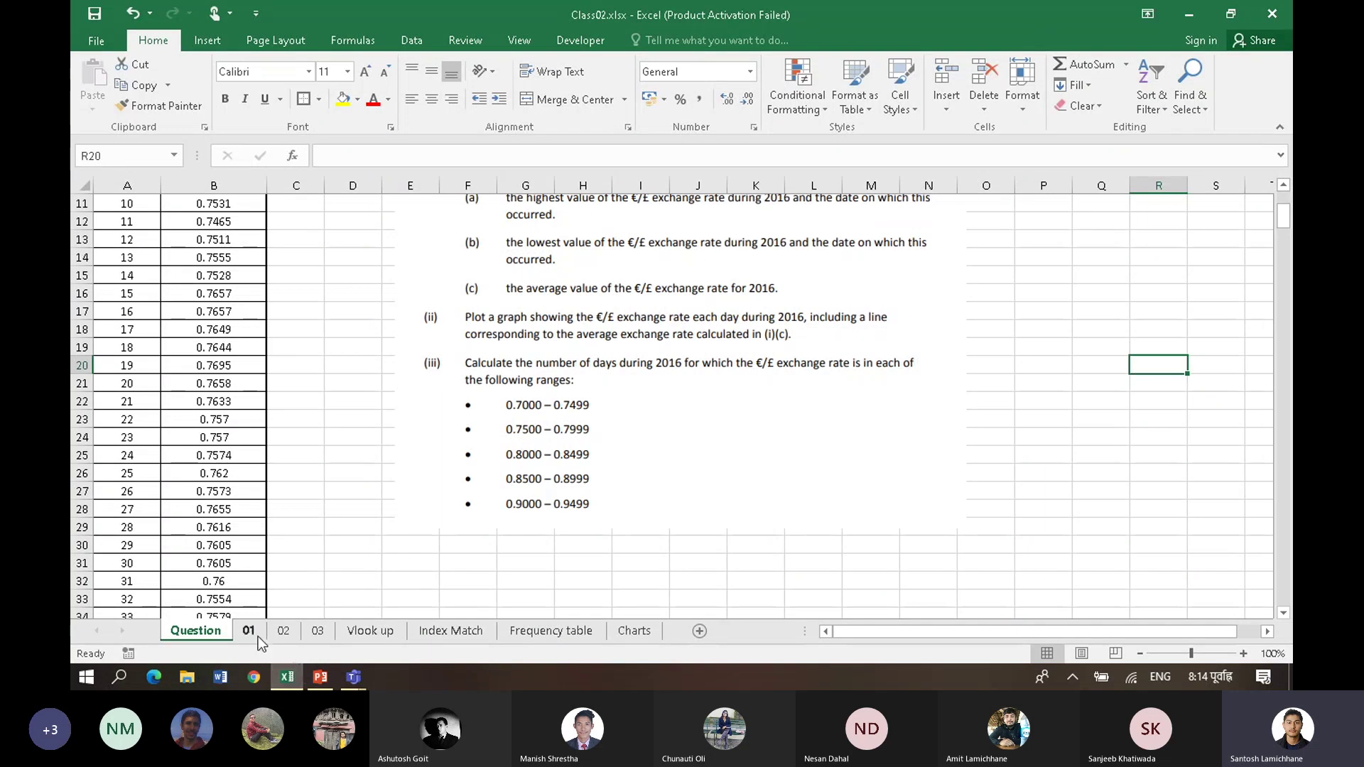
pyautogui.click(315, 641)
pyautogui.write('0.7')
pyautogui.press('Tab')
pyautogui.write('0.')
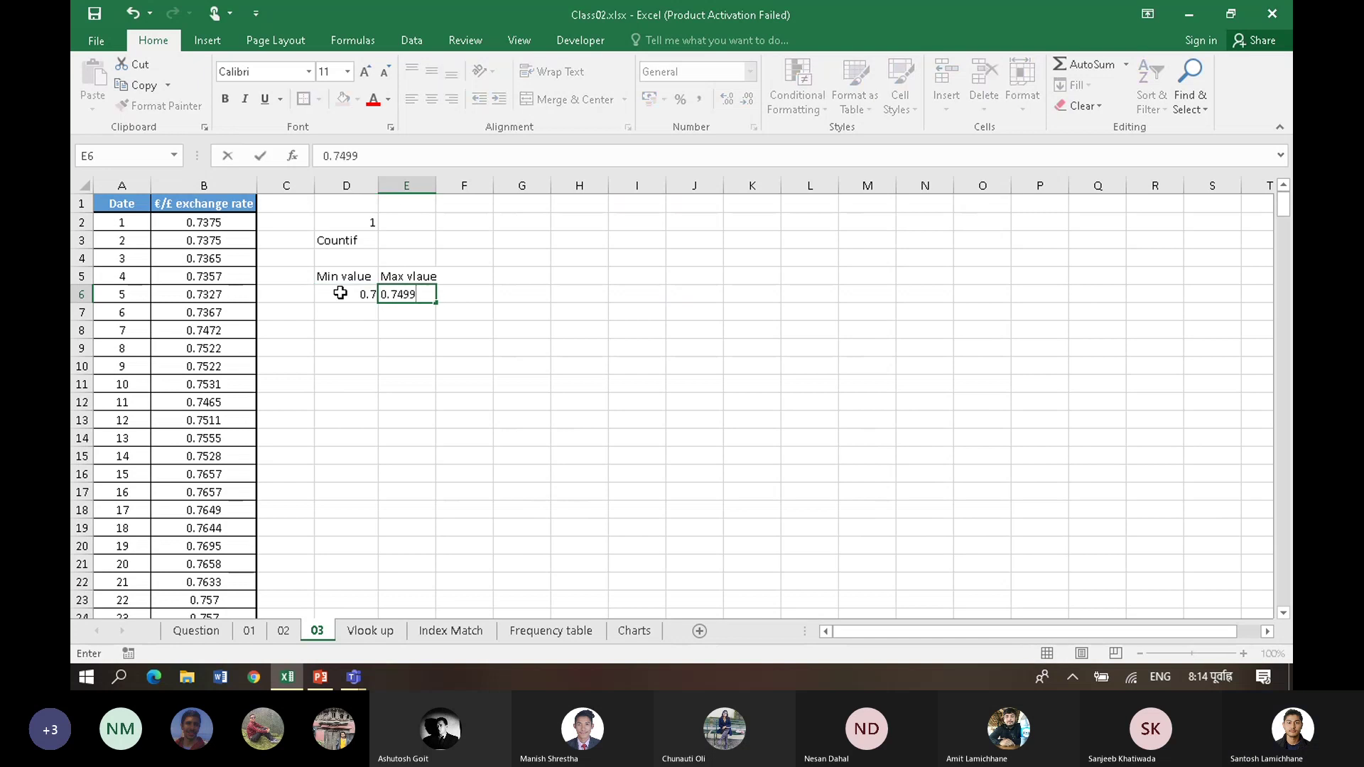
pyautogui.write('7499')
pyautogui.press('Down')
pyautogui.press('Left')
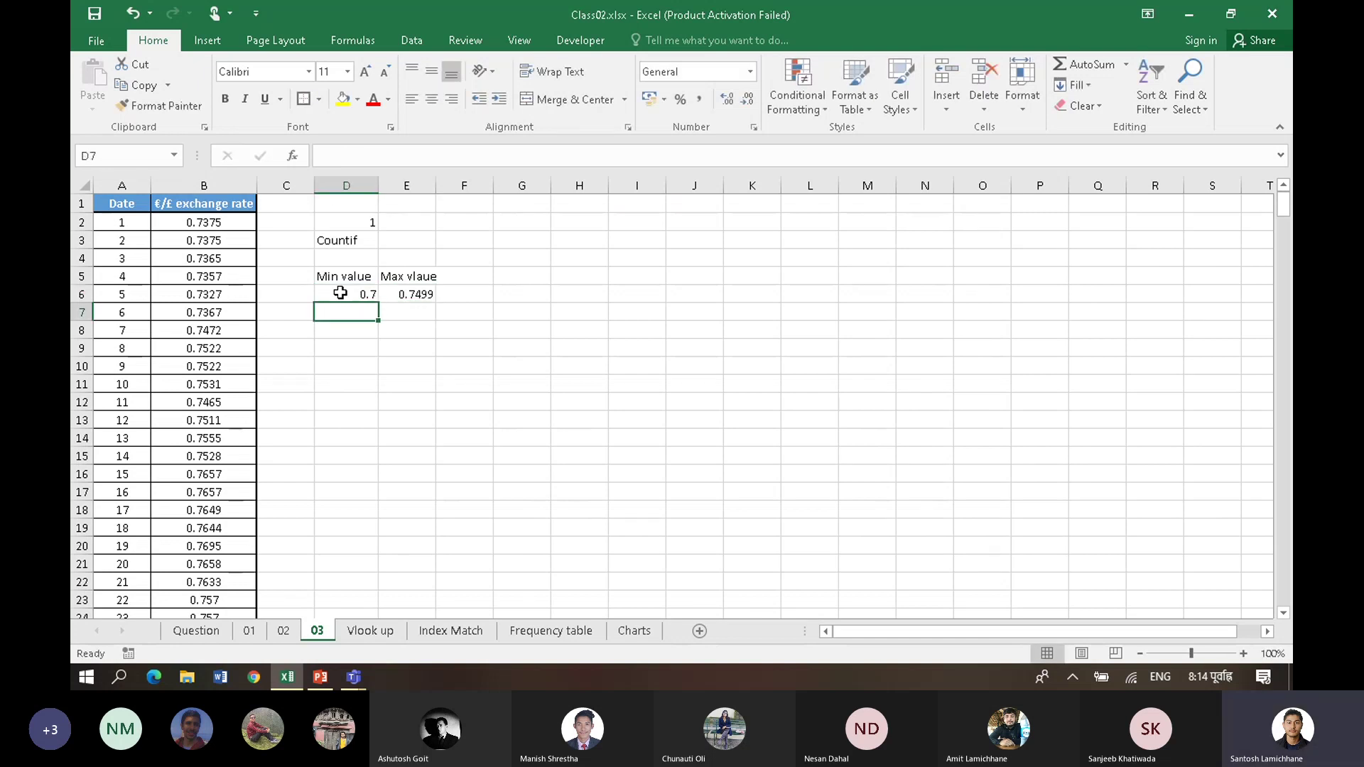
# Step: Enter the formula =D6+0.05 in D7 and fill it down through D10
pyautogui.write('0.75')
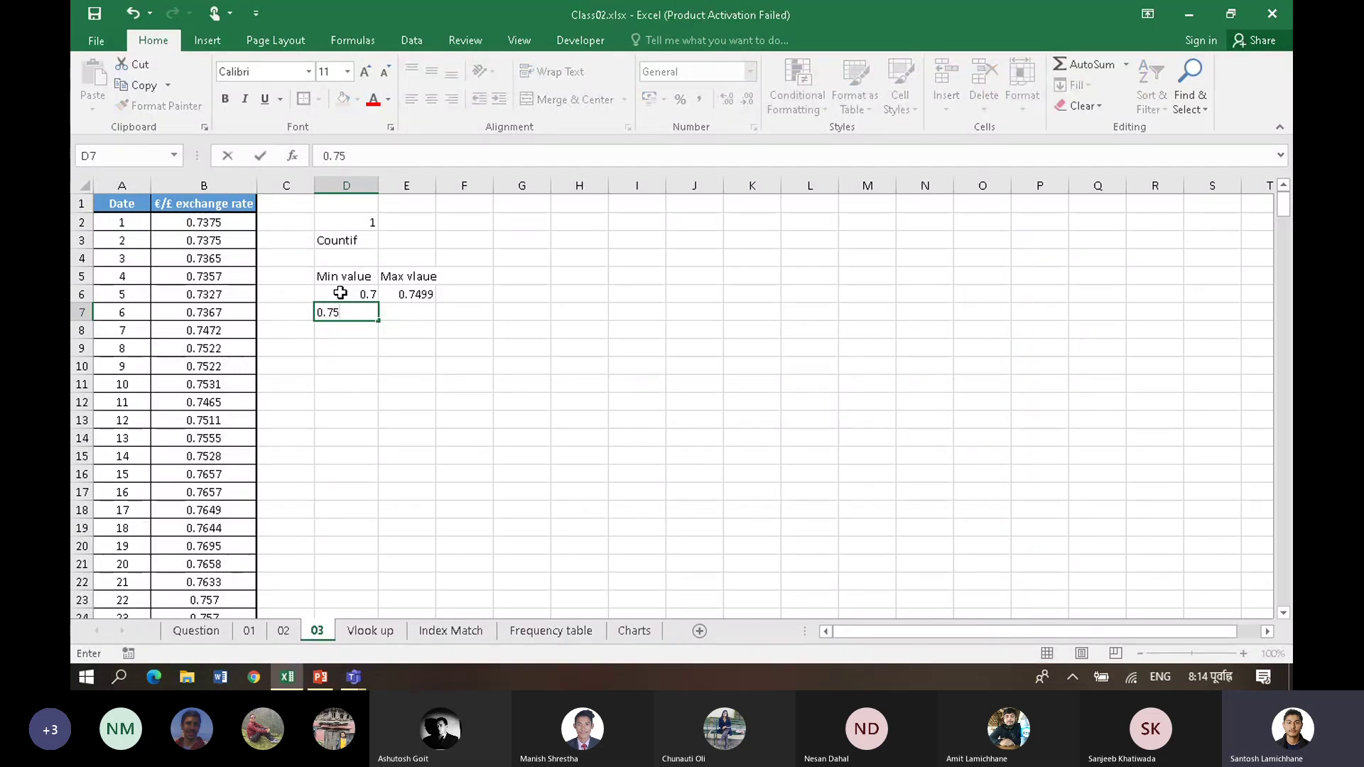
pyautogui.hotkey('ctrl', 'Return')
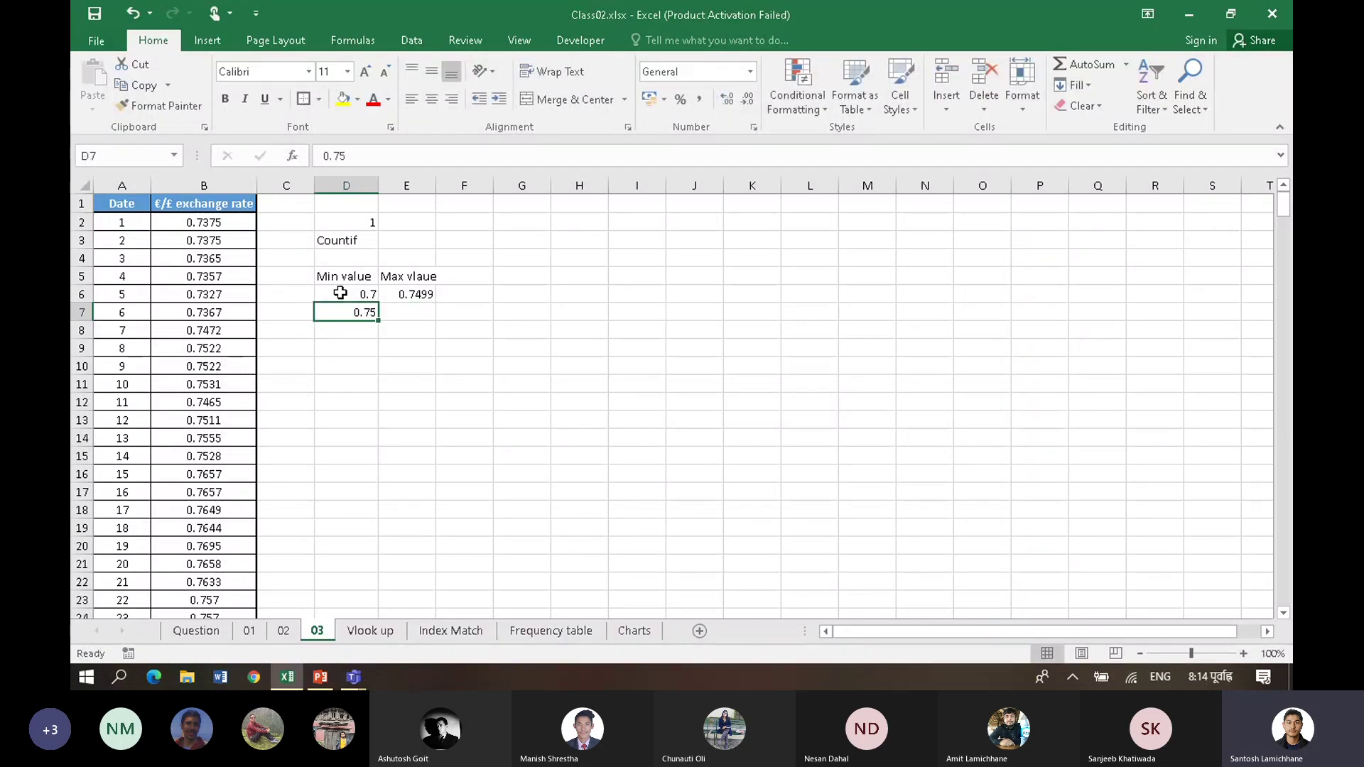
pyautogui.write('=')
pyautogui.click(340, 293)
pyautogui.write('+')
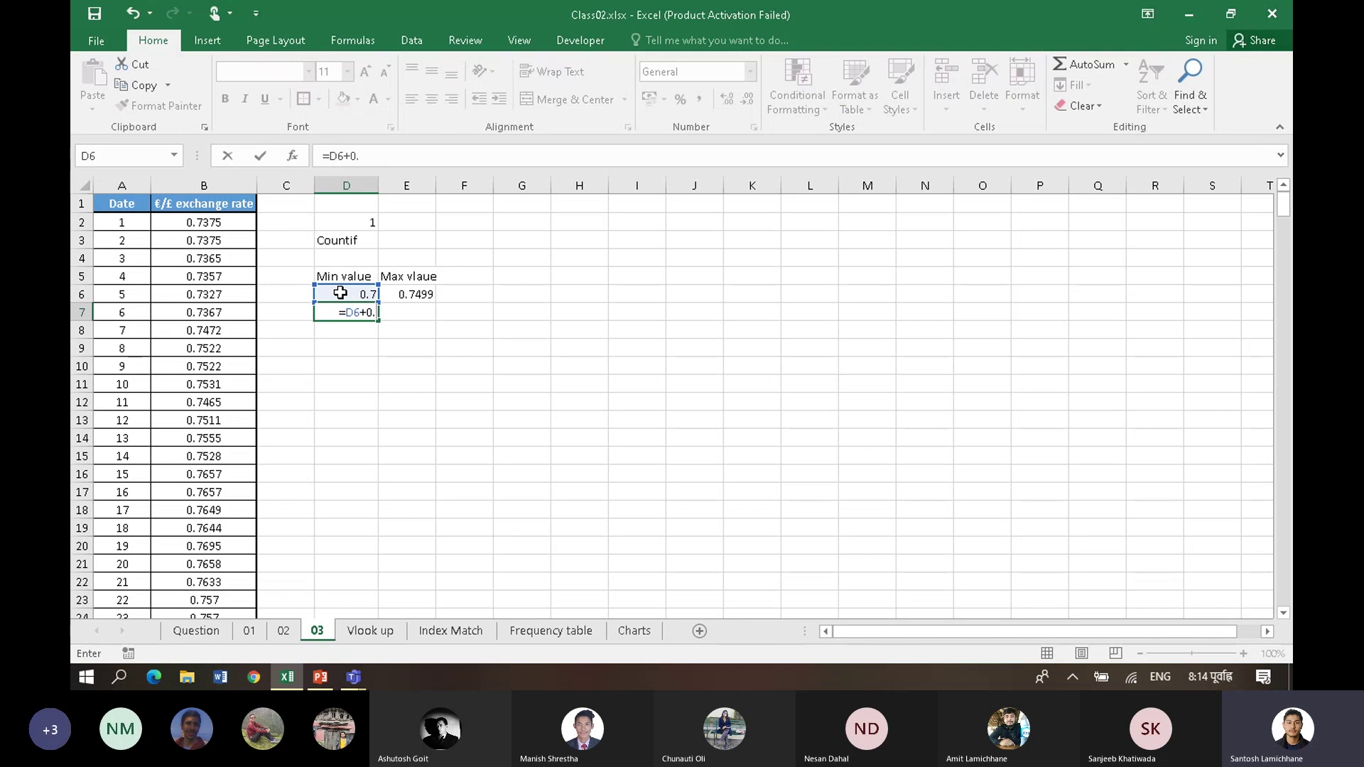
pyautogui.write('0.05')
pyautogui.press('Return')
pyautogui.click(365, 313)
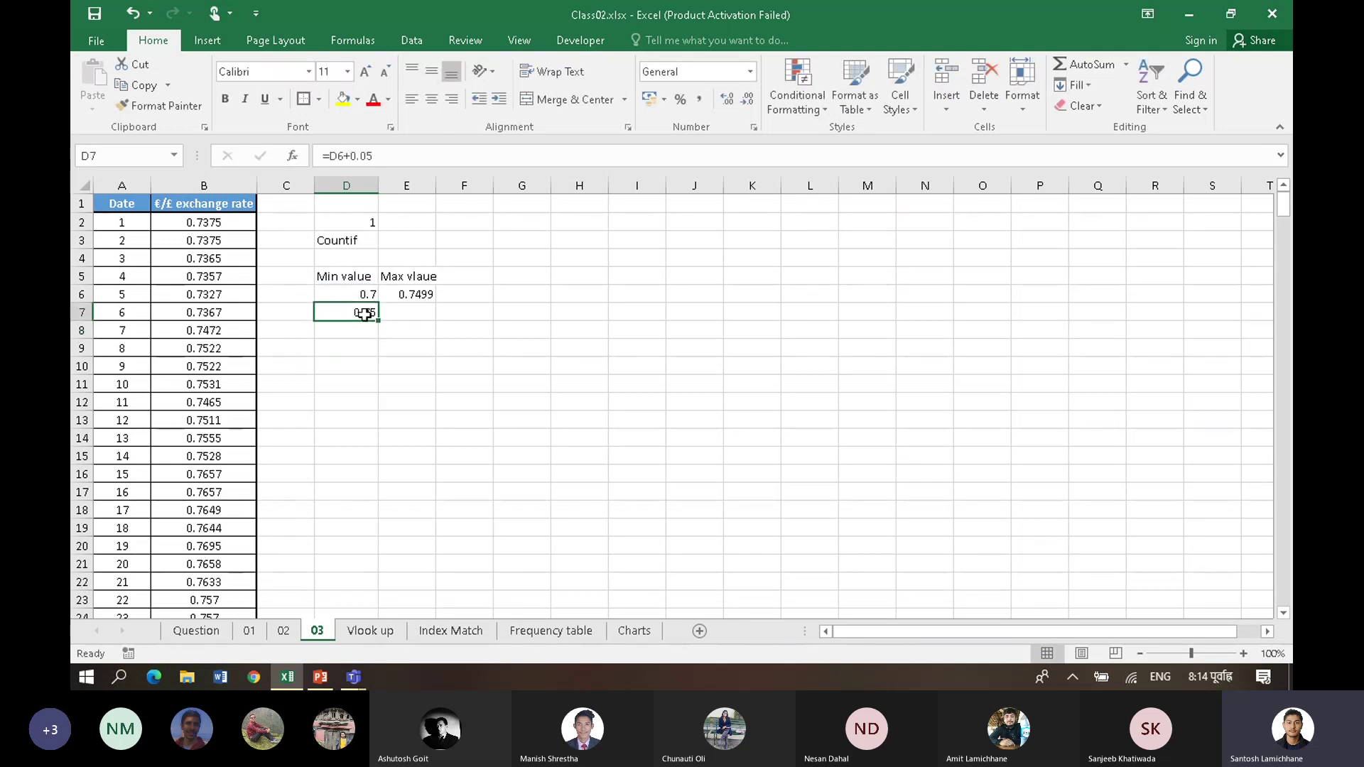
pyautogui.moveTo(378, 320); pyautogui.dragTo(386, 373)
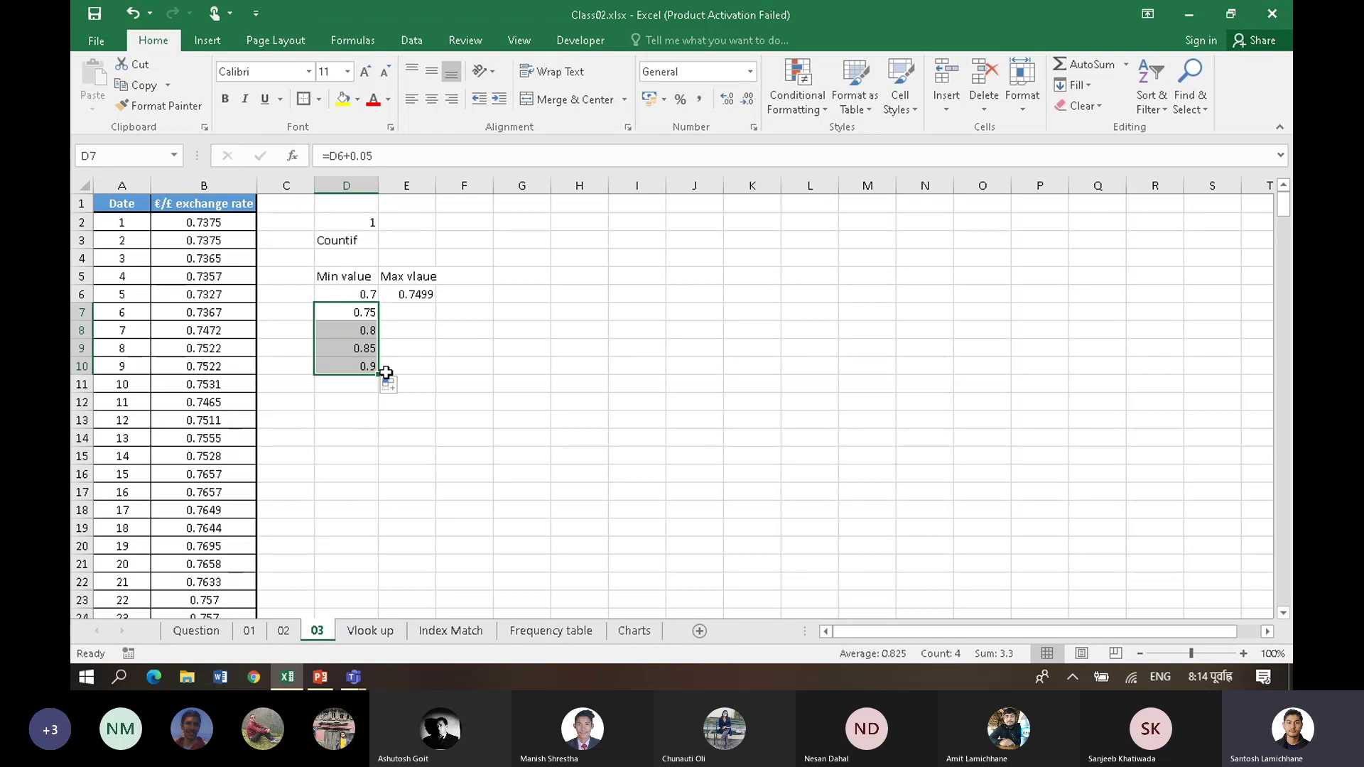
# Step: Copy the increment formula from D7 into E7 and fill it down through E10
pyautogui.click(419, 295)
pyautogui.click(425, 313)
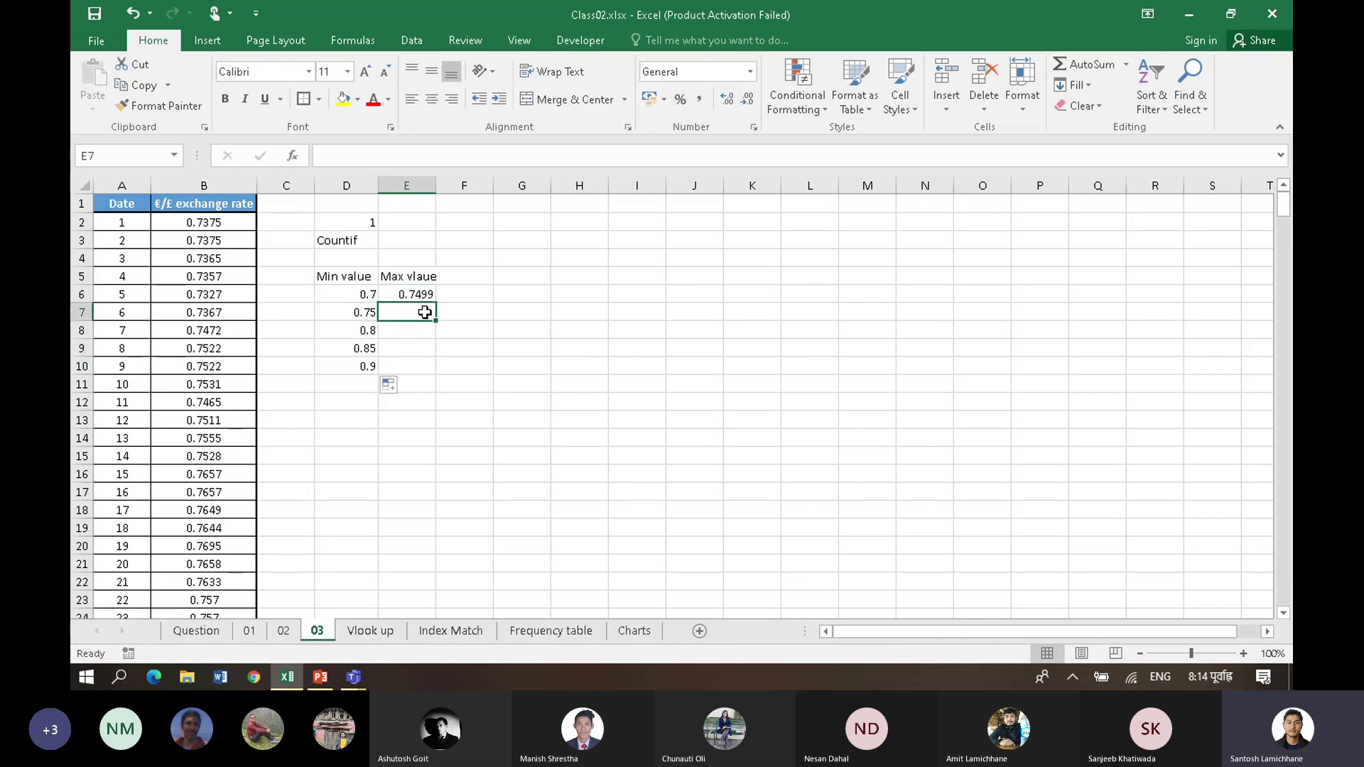
pyautogui.click(368, 315)
pyautogui.moveTo(381, 315); pyautogui.dragTo(437, 315)
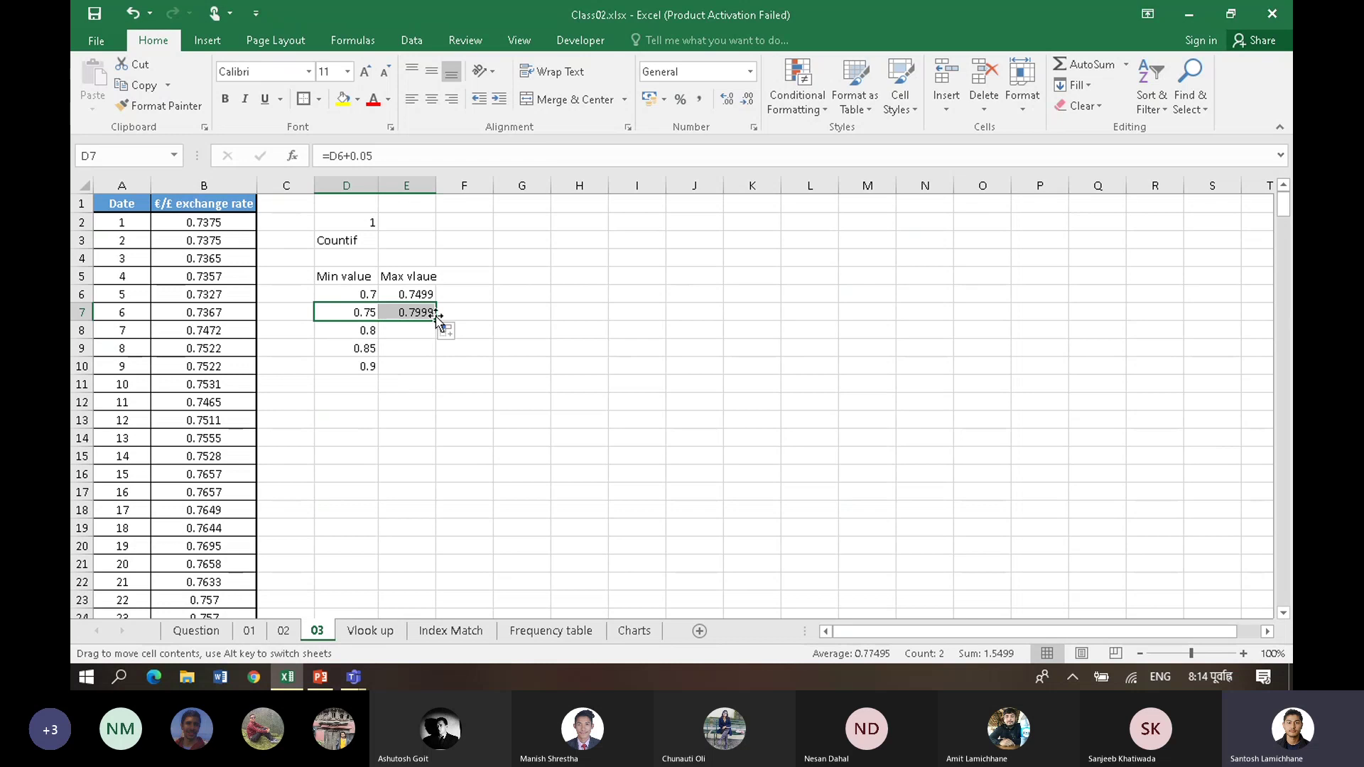
pyautogui.click(431, 310)
pyautogui.moveTo(435, 321); pyautogui.dragTo(439, 367)
pyautogui.click(465, 352)
pyautogui.click(499, 317)
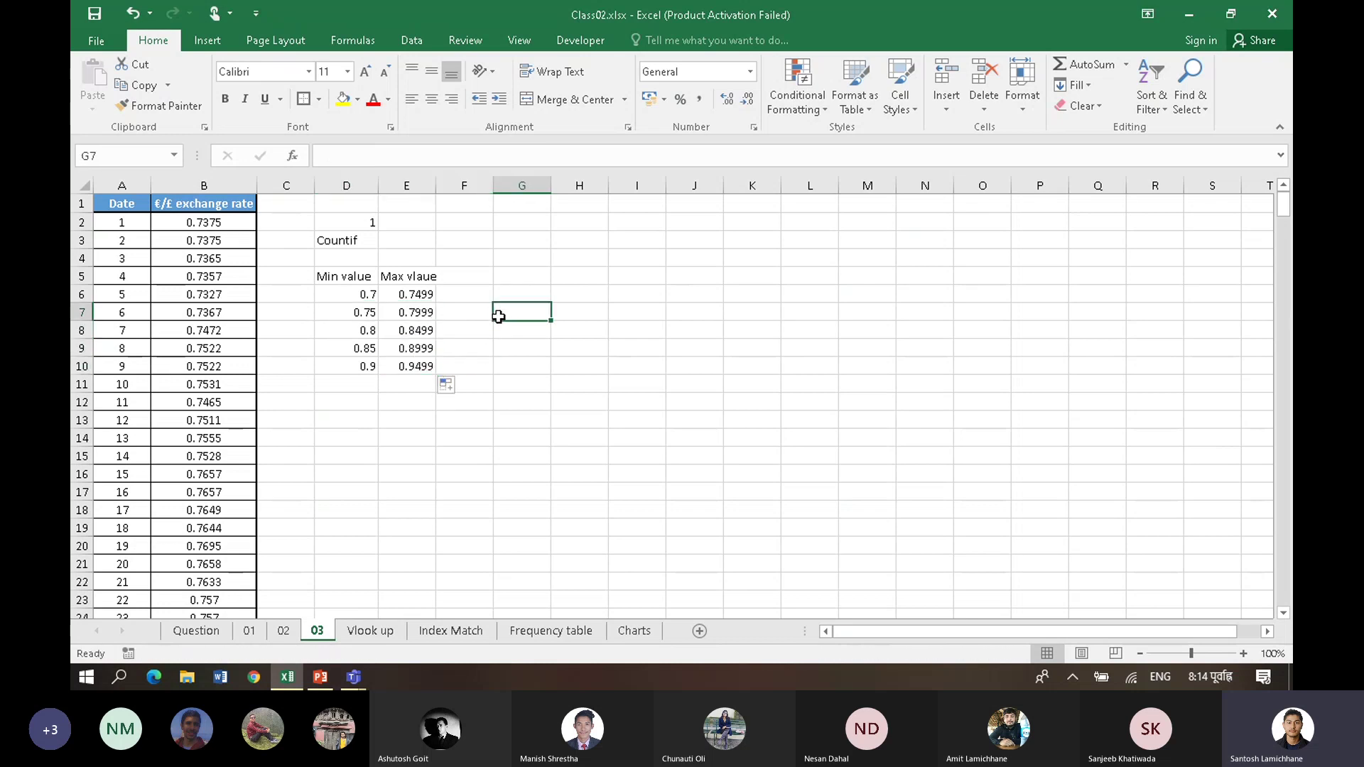
# Step: Compare the Min and Max values on sheet 03 with the ranges listed in part (iii) of the Question sheet
pyautogui.click(408, 295)
pyautogui.click(482, 370)
pyautogui.click(489, 328)
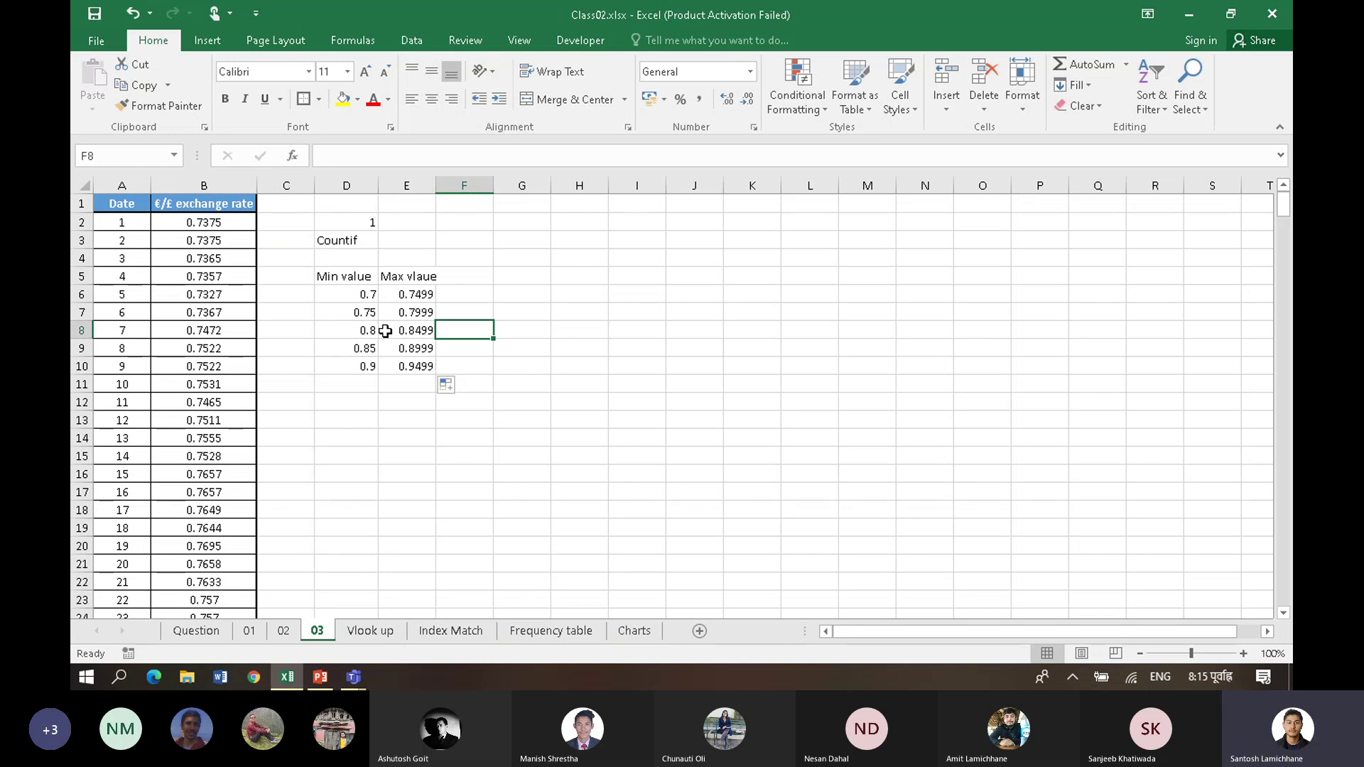
pyautogui.click(218, 634)
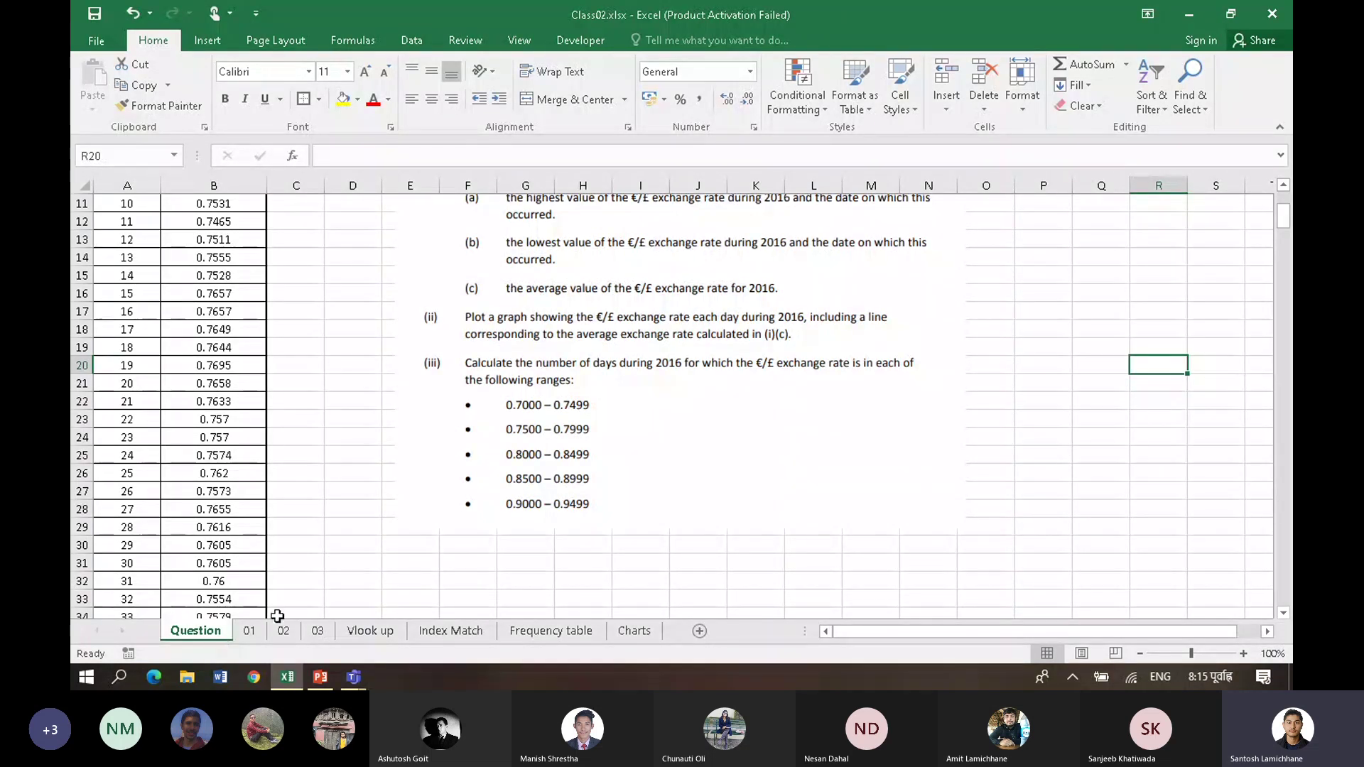
pyautogui.click(318, 631)
# Step: Widen column E slightly to fit its heading and enter the heading "Frequncy" in cell F5
pyautogui.click(488, 292)
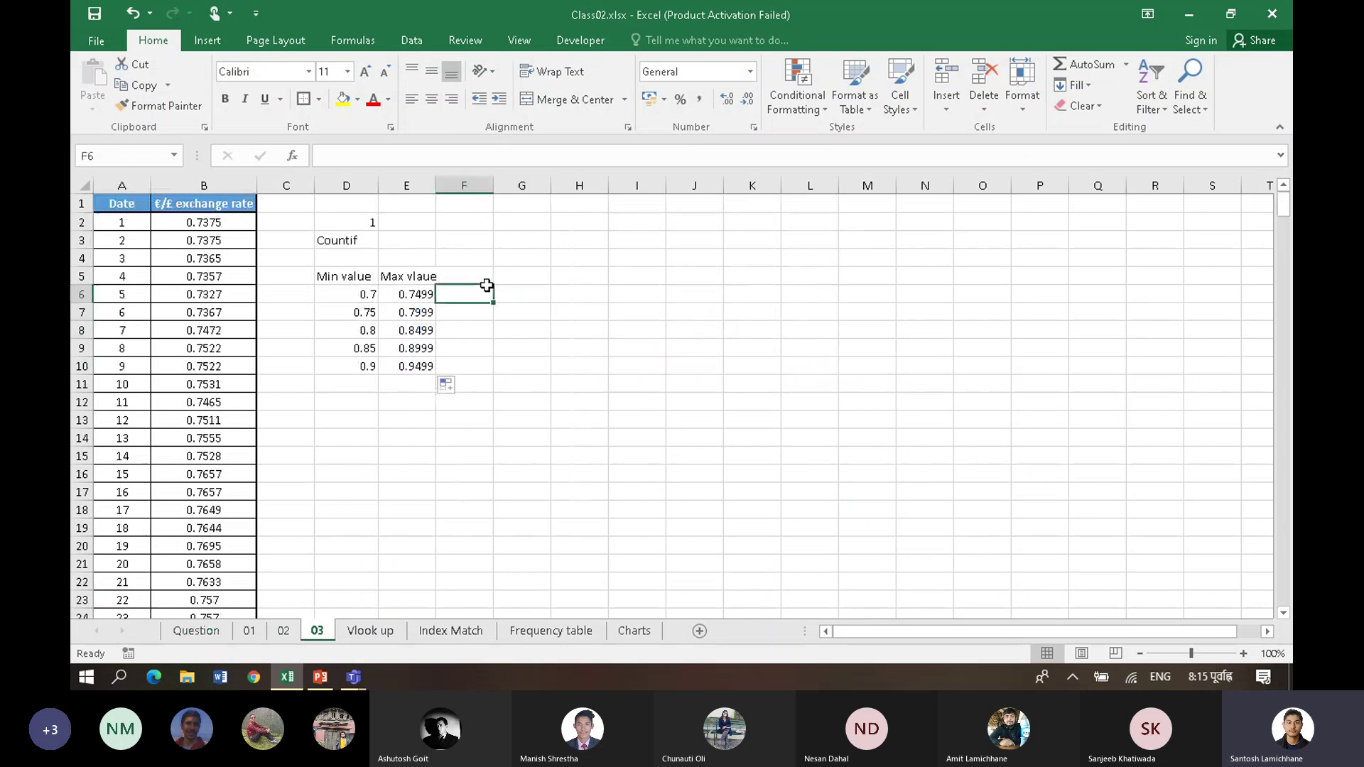
pyautogui.moveTo(435, 185); pyautogui.dragTo(442, 185)
pyautogui.click(459, 255)
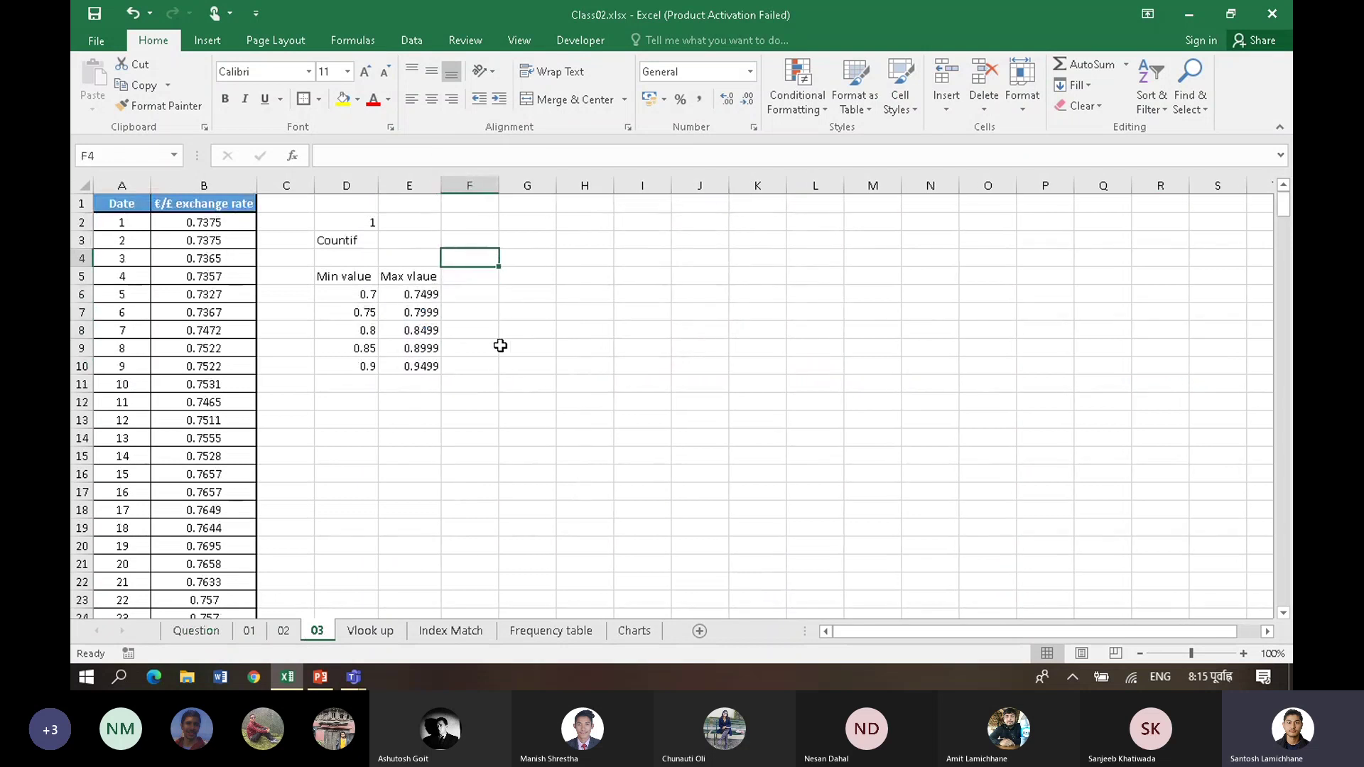
pyautogui.click(501, 346)
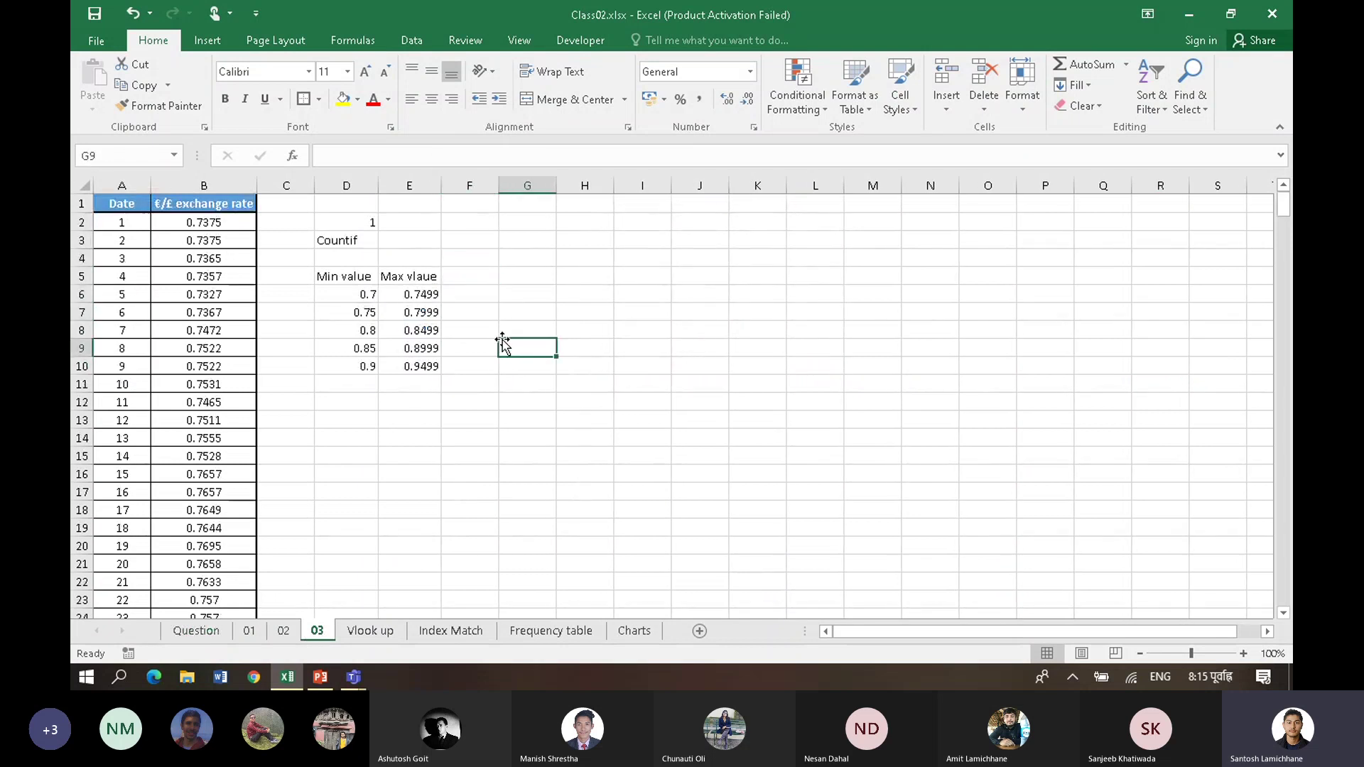
pyautogui.click(494, 275)
pyautogui.write('Frequncy')
pyautogui.press('Return')
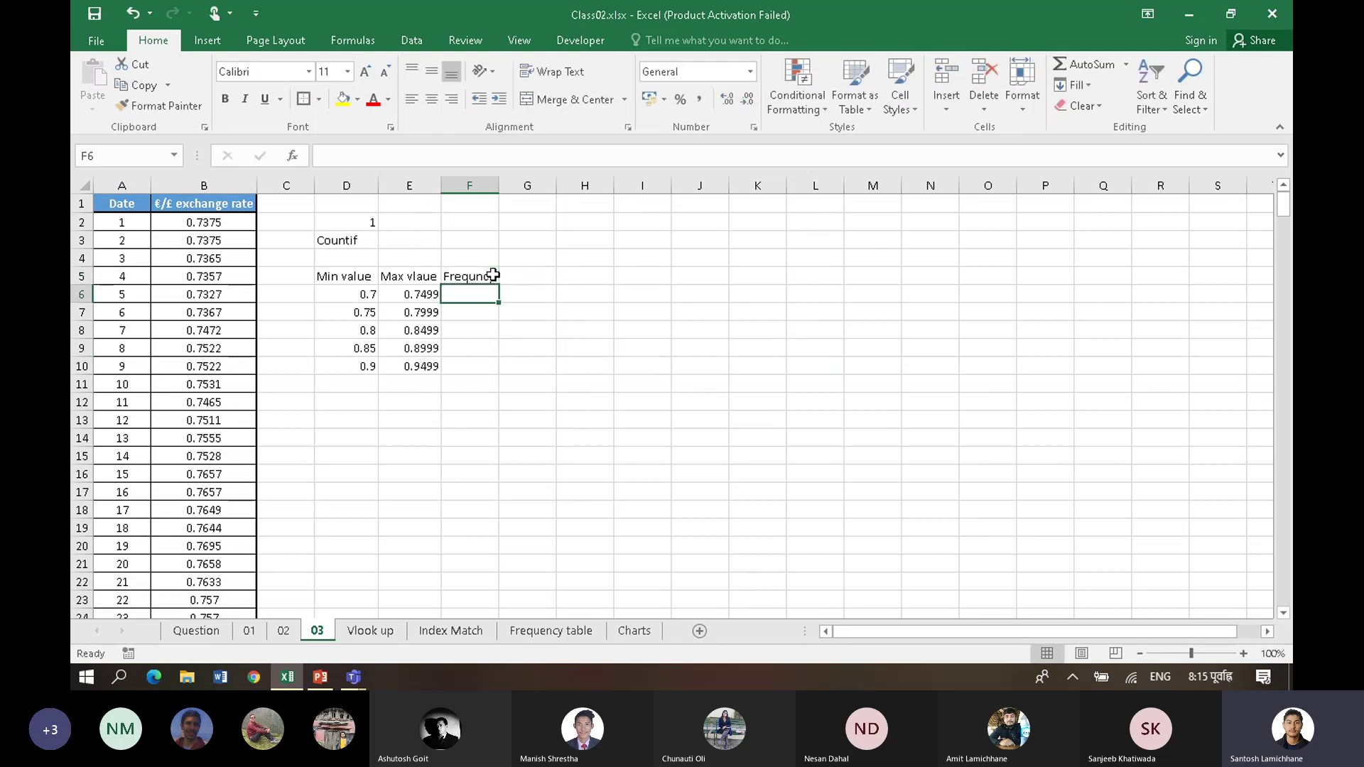
# Step: Start a COUNTIF formula in F6 with the absolute range $B$2:$B$367 as its first argument
pyautogui.write('=cont')
pyautogui.press('BackSpace')
pyautogui.press('BackSpace')
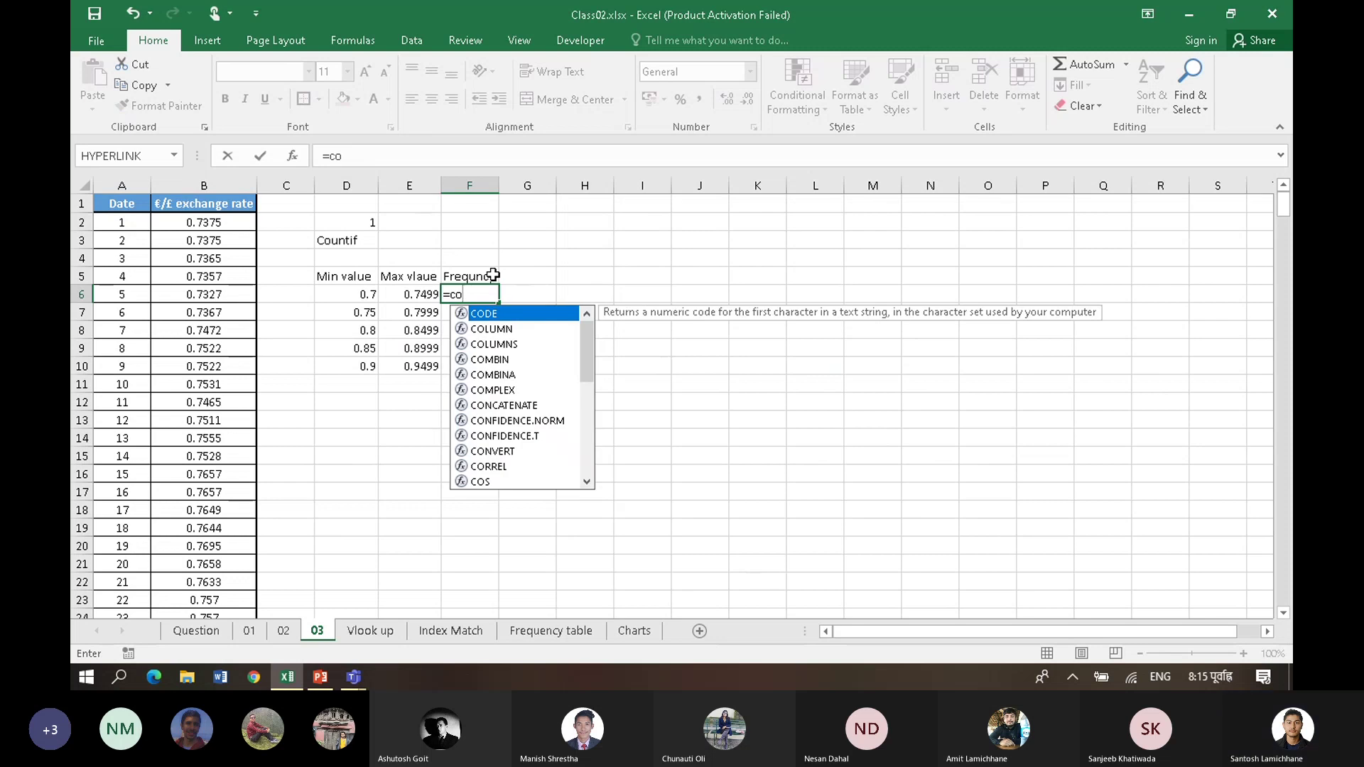
pyautogui.write('oun')
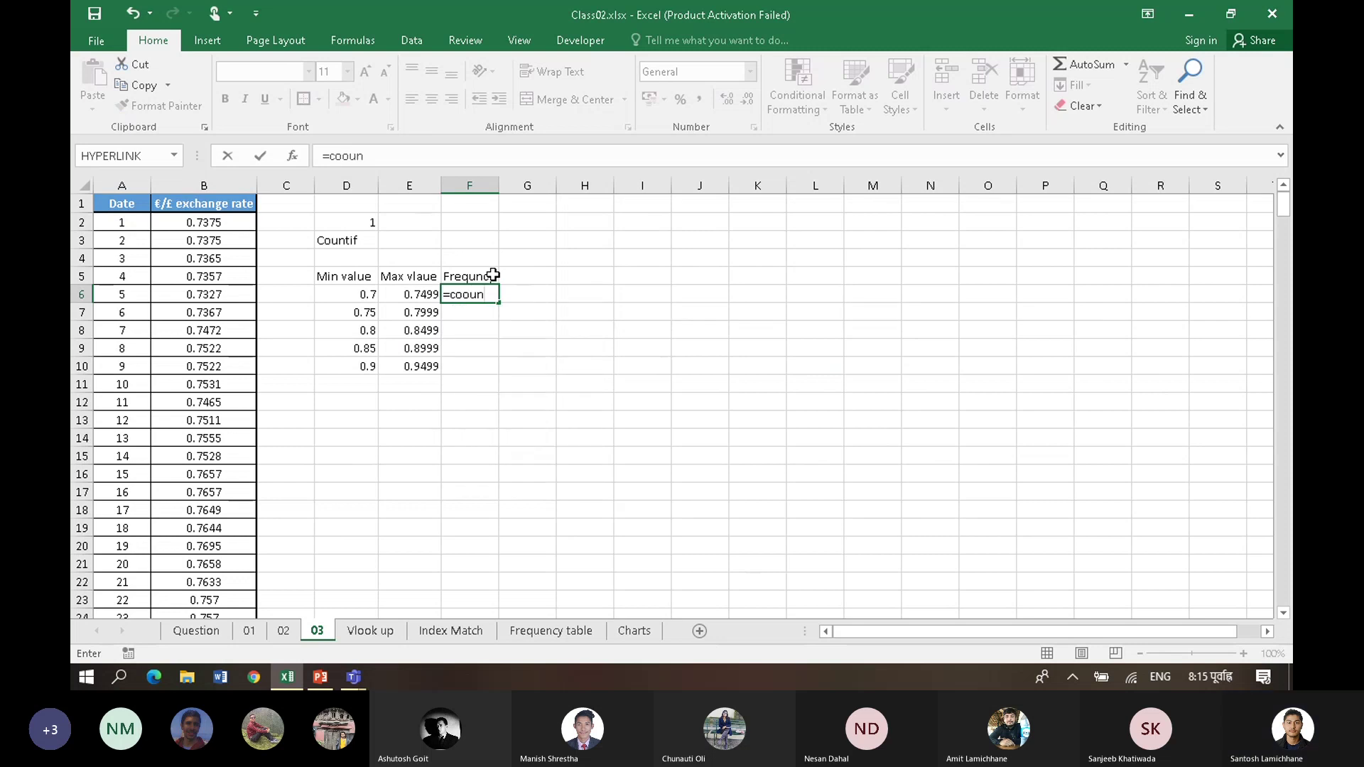
pyautogui.press('BackSpace')
pyautogui.press('BackSpace')
pyautogui.press('BackSpace')
pyautogui.press('BackSpace')
pyautogui.press('BackSpace')
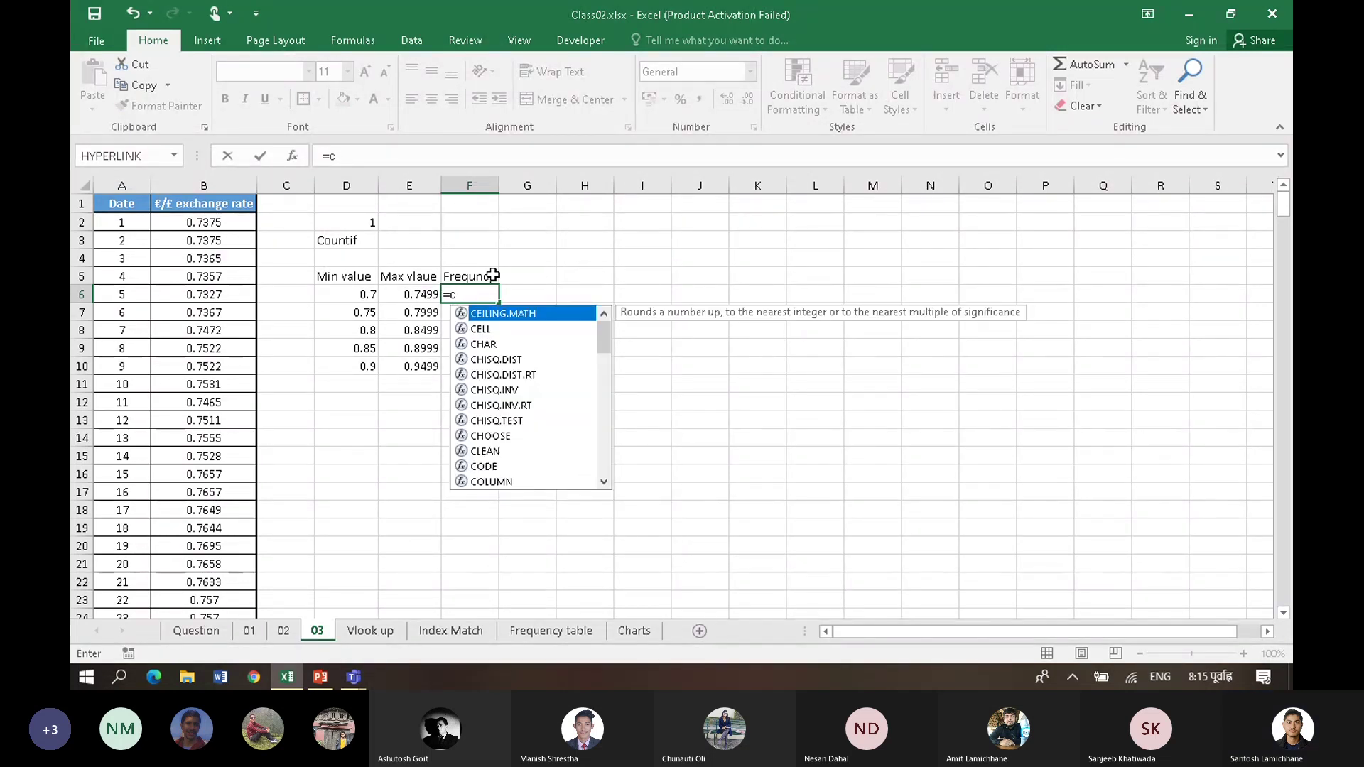
pyautogui.write('ountif')
pyautogui.press('Tab')
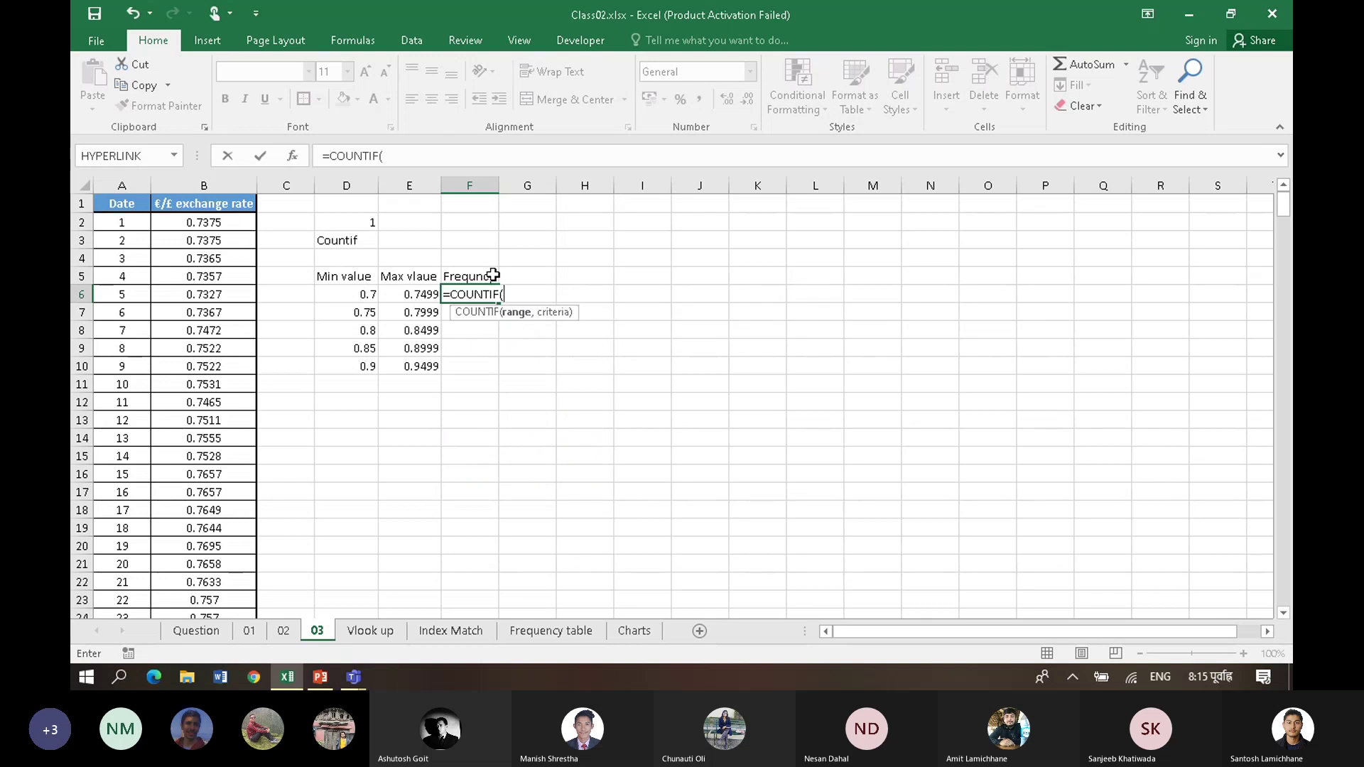
pyautogui.click(218, 222)
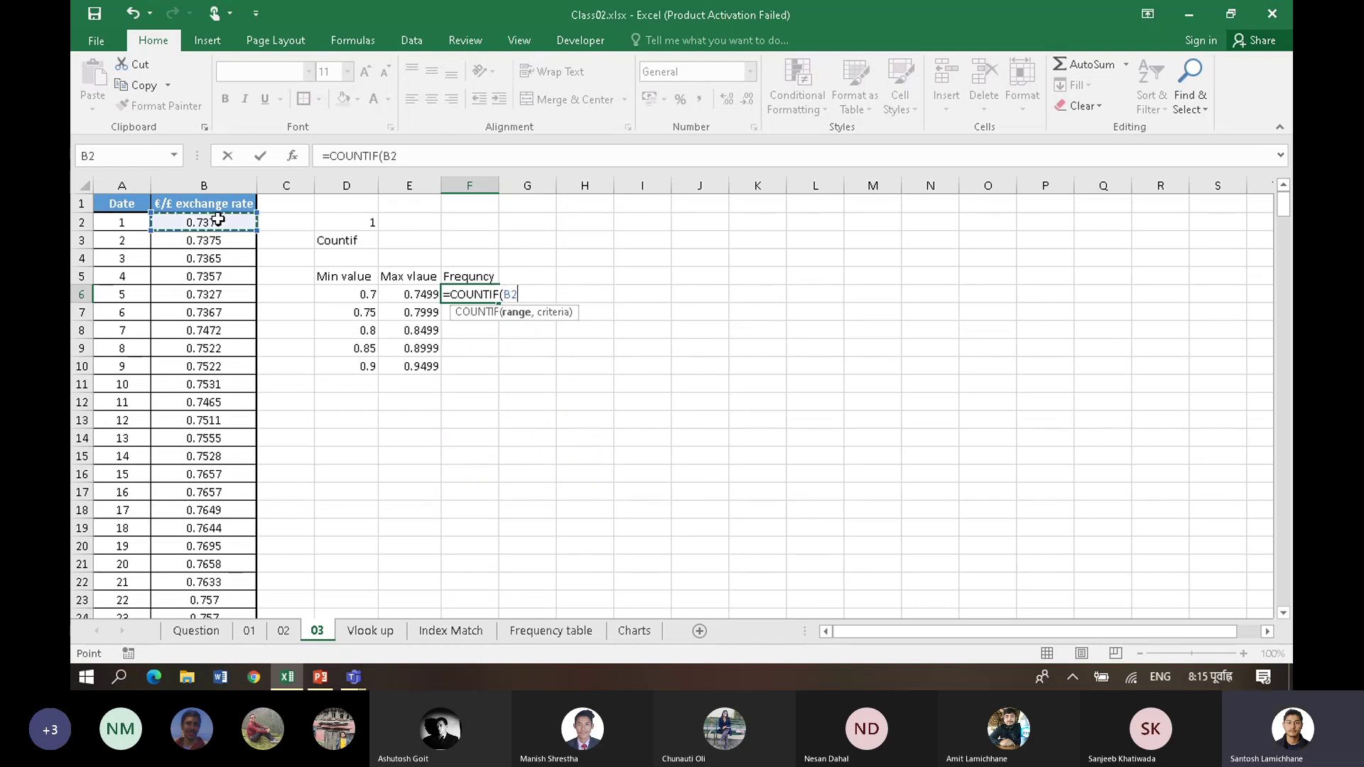
pyautogui.hotkey('ctrl', 'shift', 'Down')
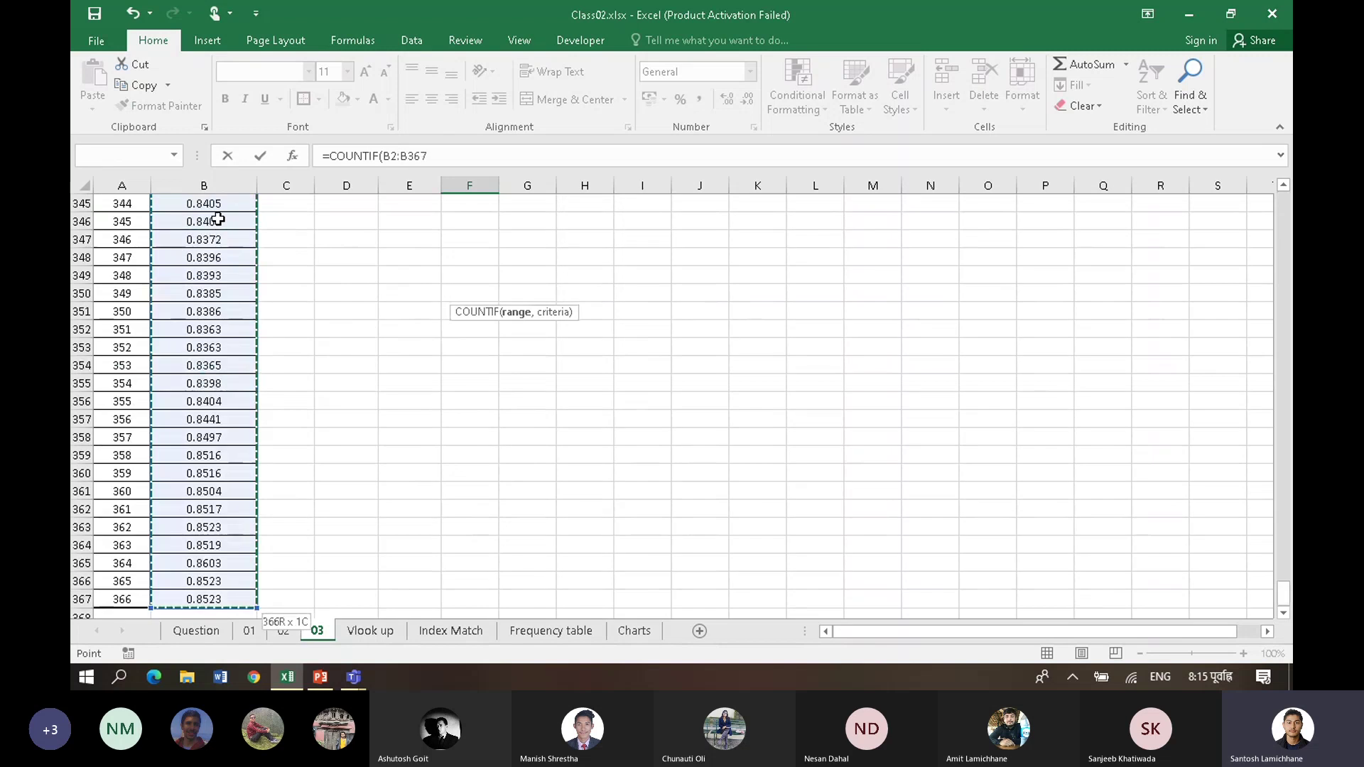
pyautogui.press('F4')
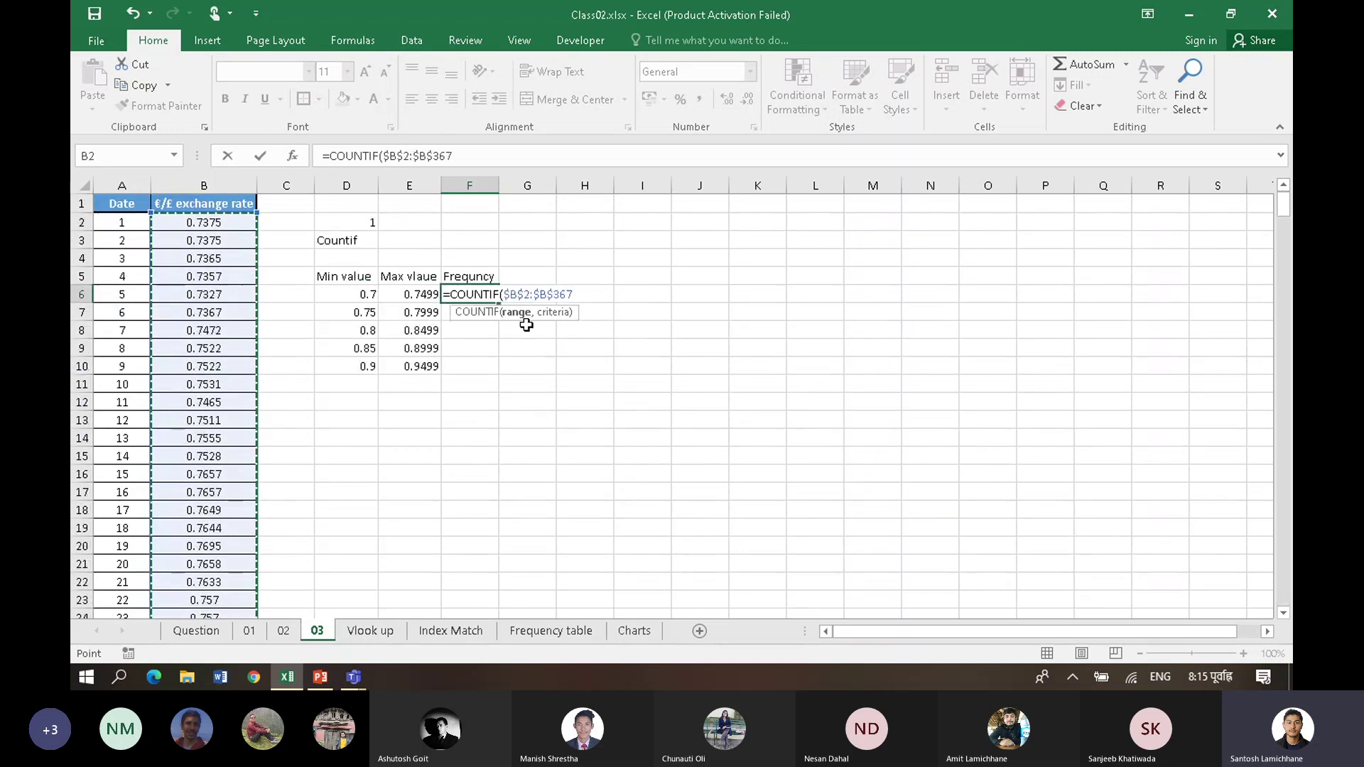
pyautogui.write(',')
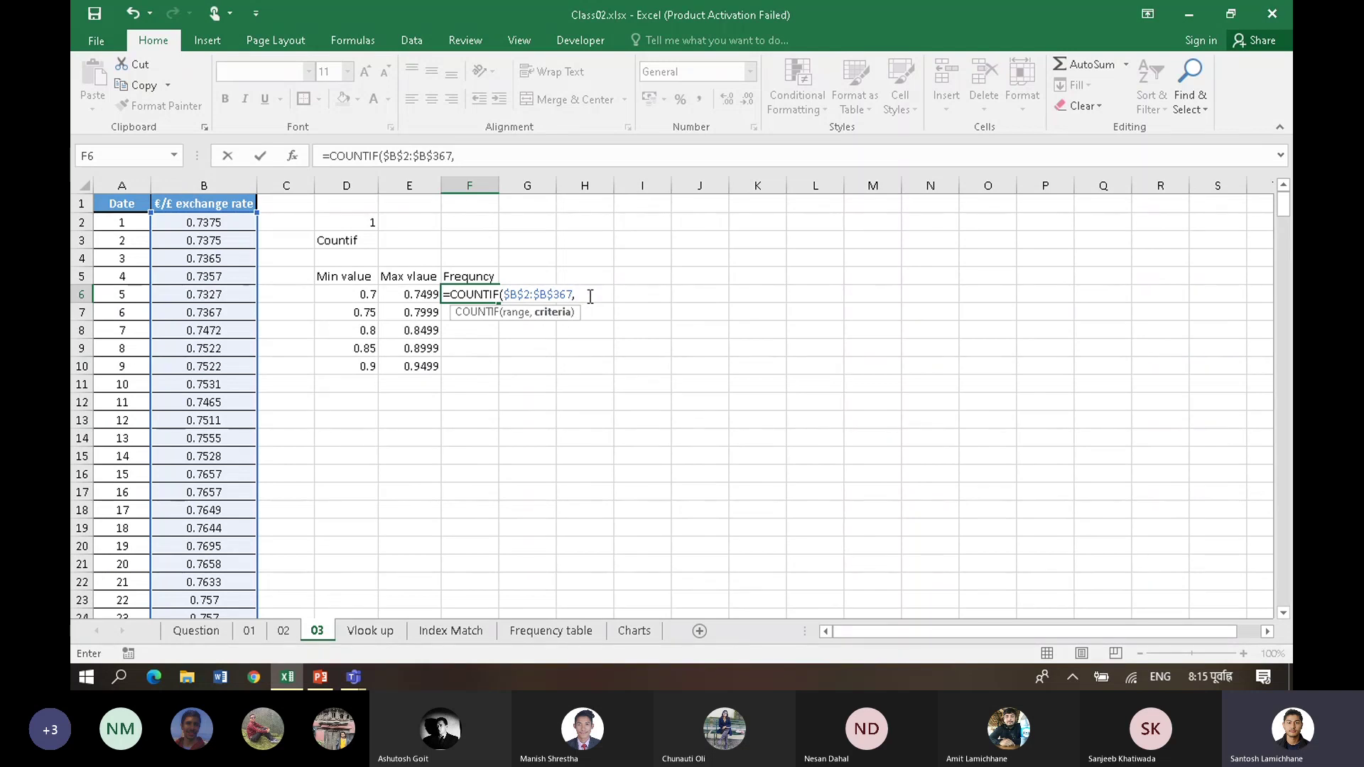
# Step: Enter the unquoted criterion >D6 in F6's COUNTIF formula, keeping the D6 reference relative
pyautogui.click(357, 295)
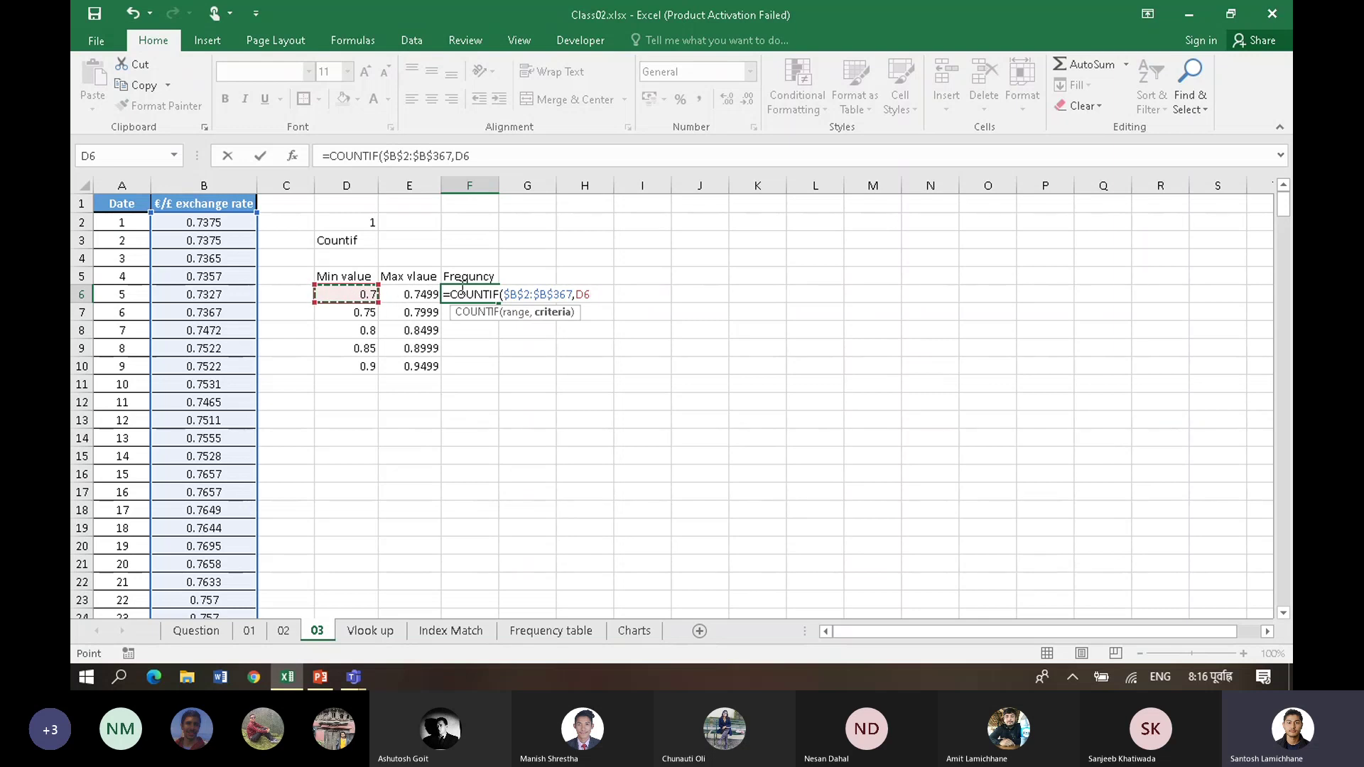
pyautogui.press('BackSpace')
pyautogui.press('BackSpace')
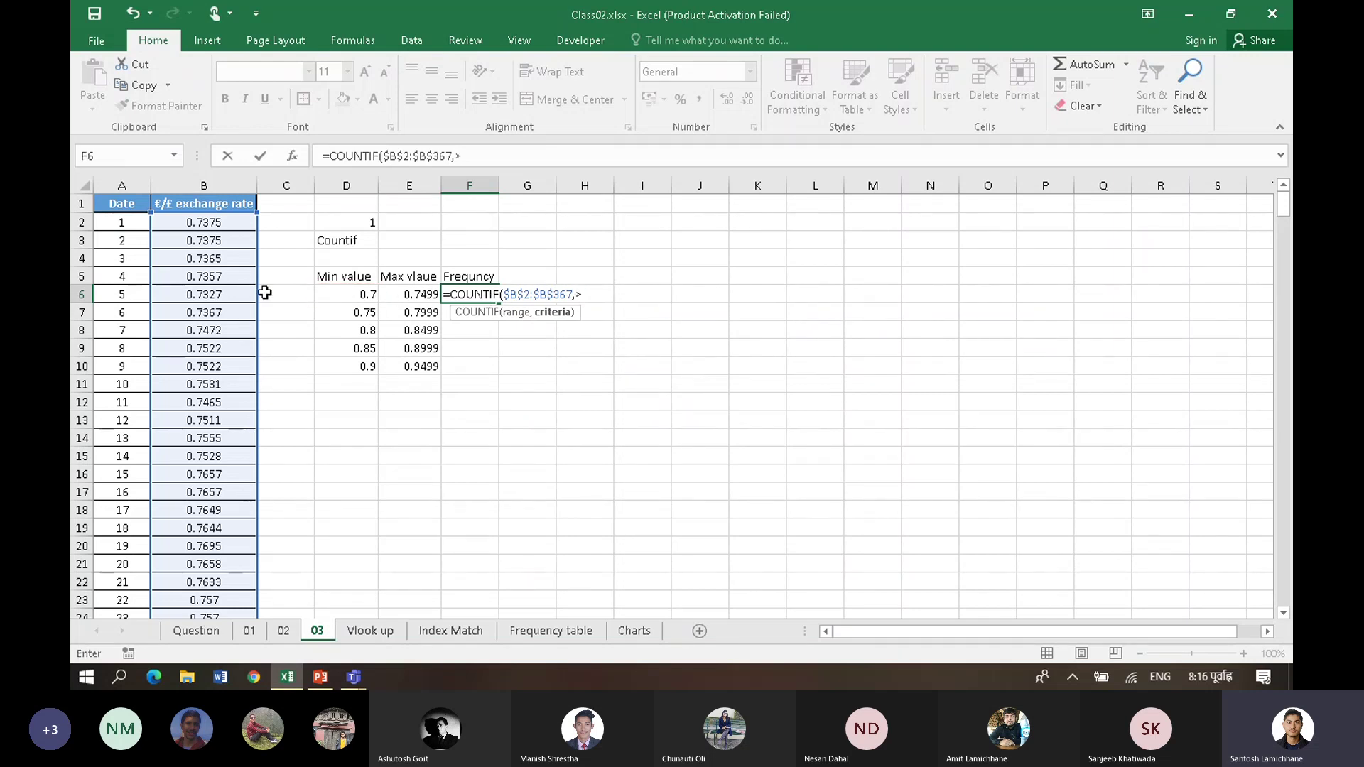
pyautogui.click(360, 294)
pyautogui.press('F4')
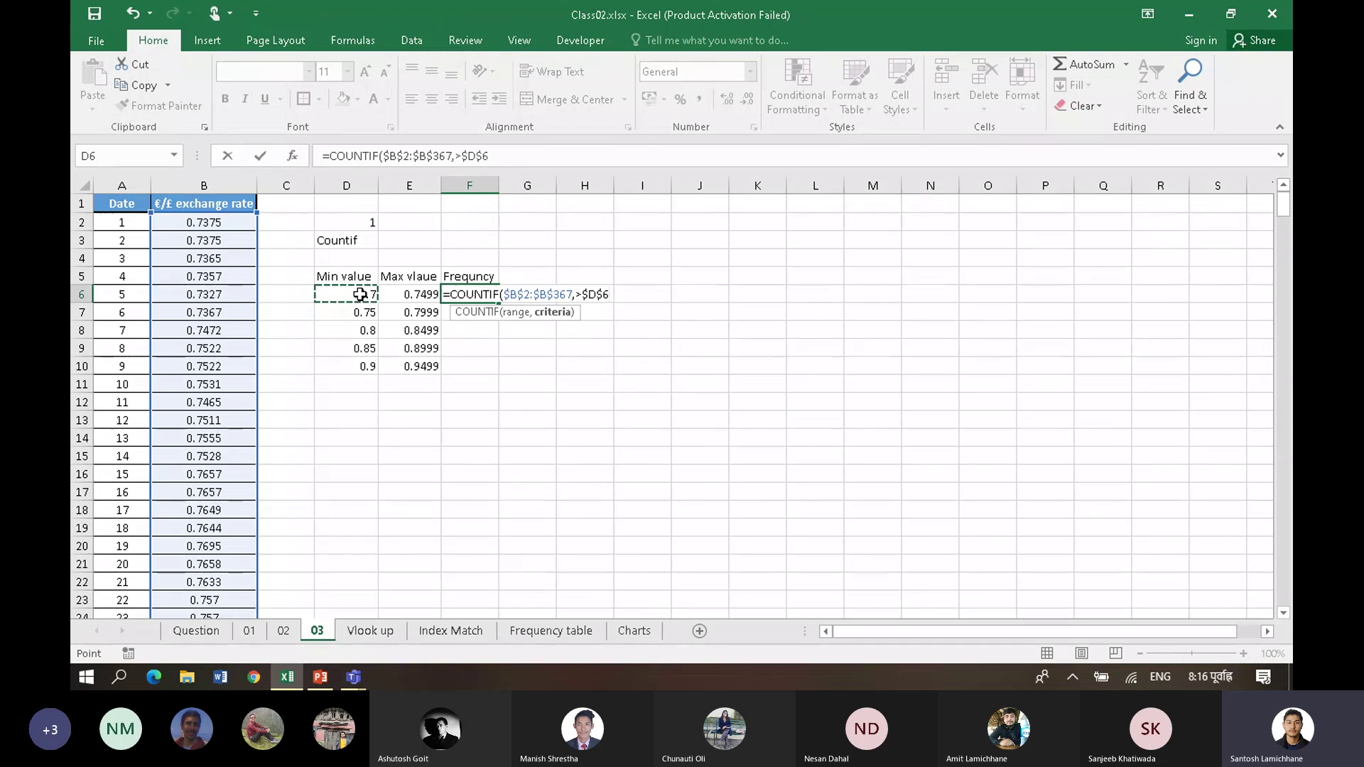
pyautogui.press('BackSpace')
pyautogui.press('BackSpace')
pyautogui.press('BackSpace')
pyautogui.click(360, 294)
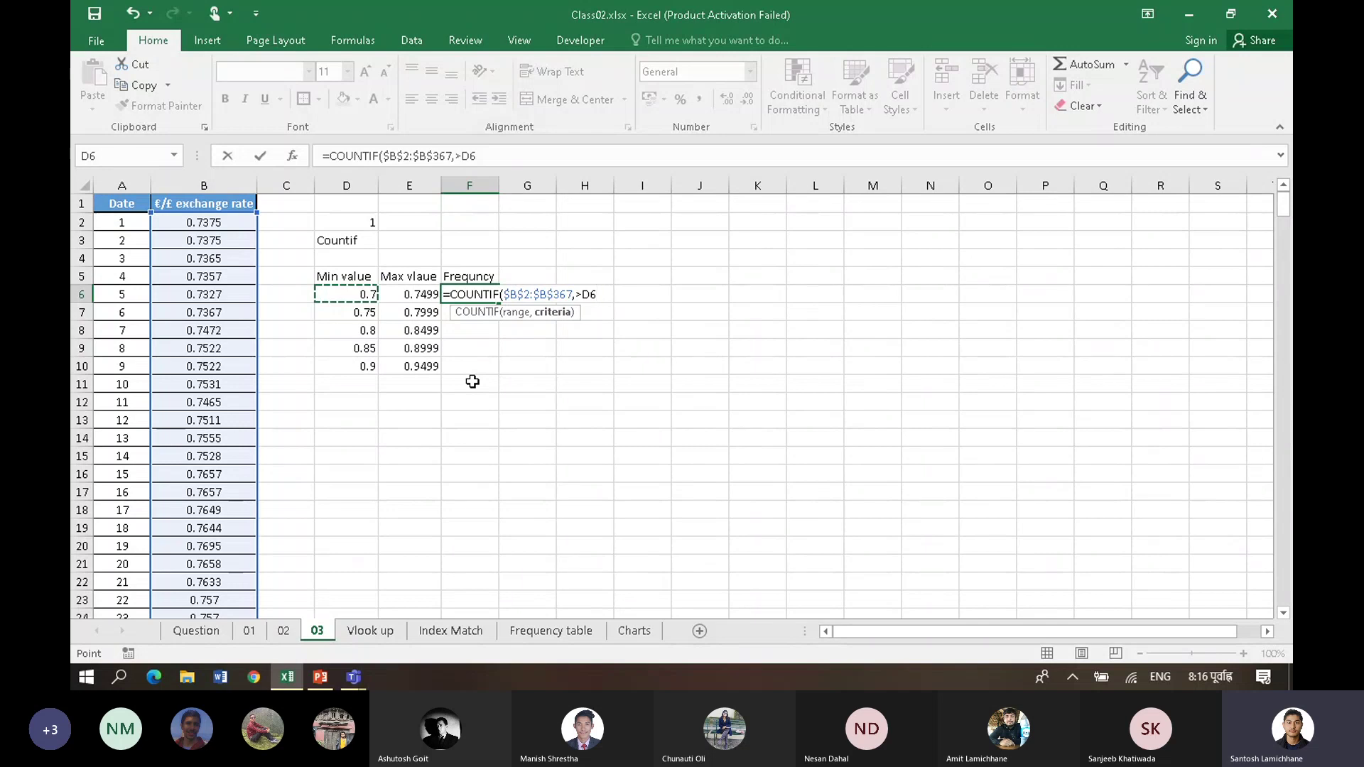
# Step: Enclose the >D6 criterion of the F6 formula in quotation marks
pyautogui.write(',')
pyautogui.press('BackSpace')
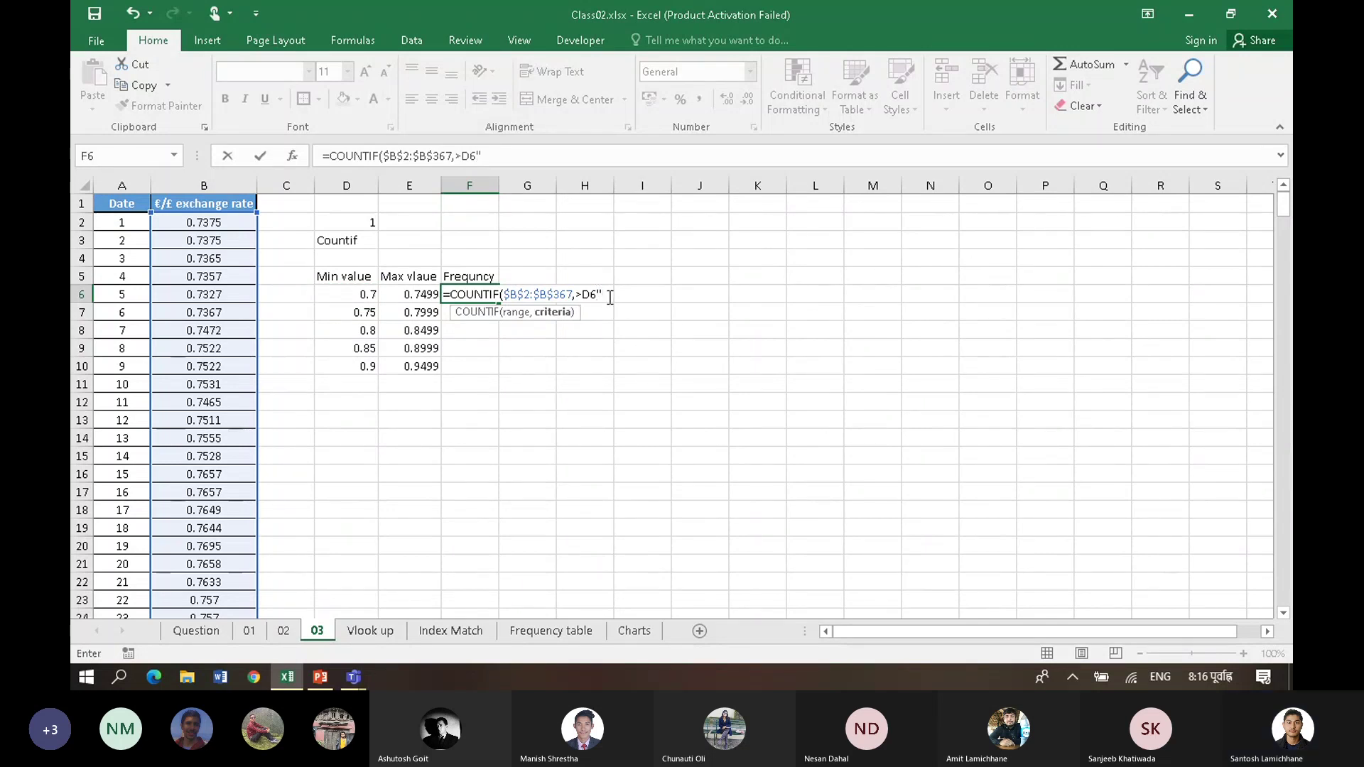
pyautogui.click(579, 295)
pyautogui.write('"')
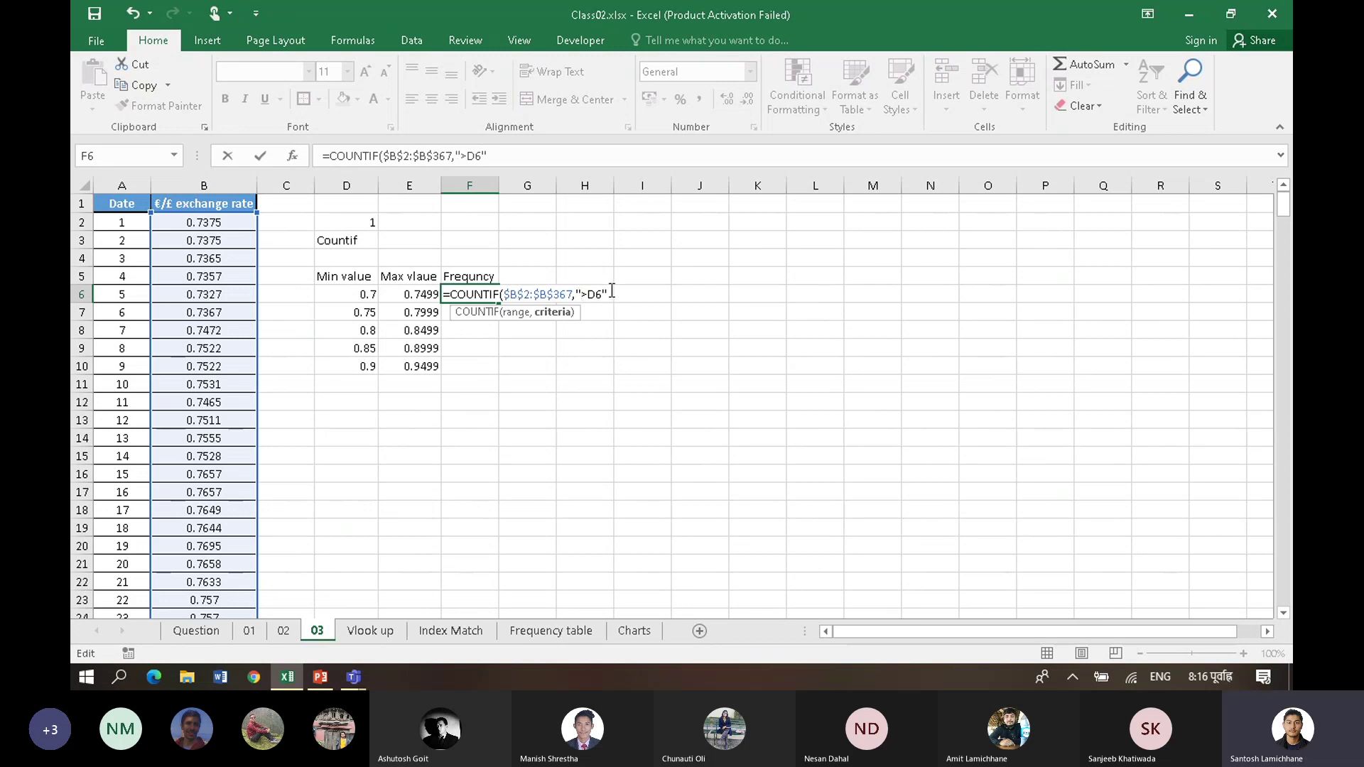
# Step: Add the absolute range $B$2:$B$367 after the ">D6" criterion in the F6 formula
pyautogui.write(',')
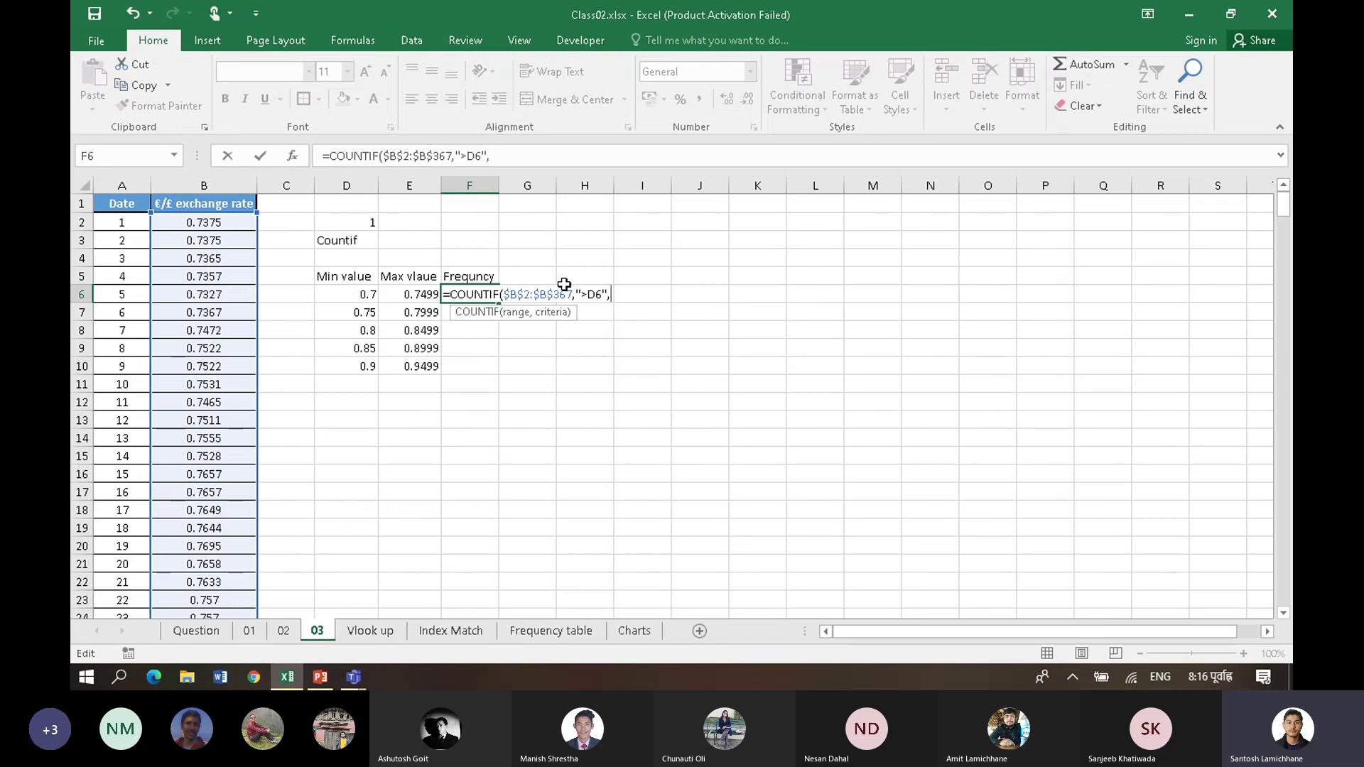
pyautogui.click(204, 228)
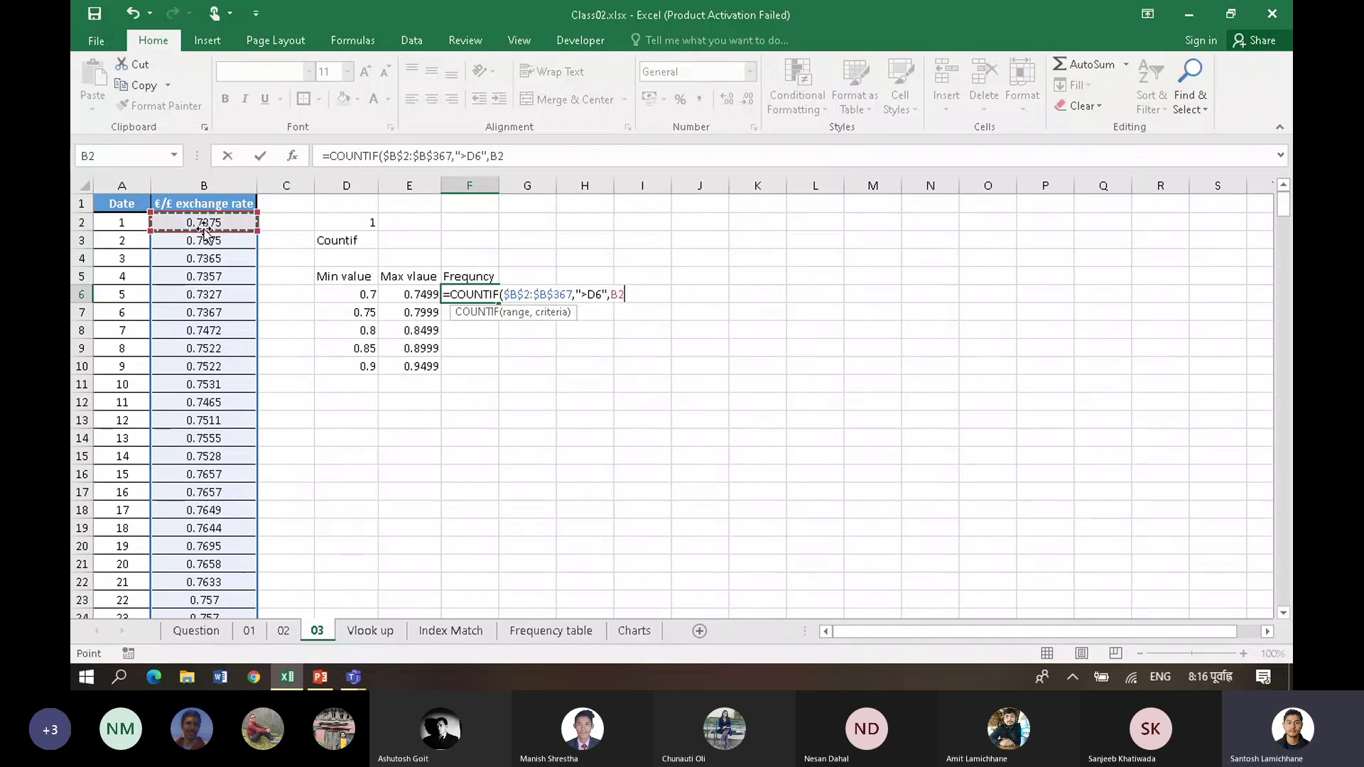
pyautogui.hotkey('ctrl', 'shift', 'Down')
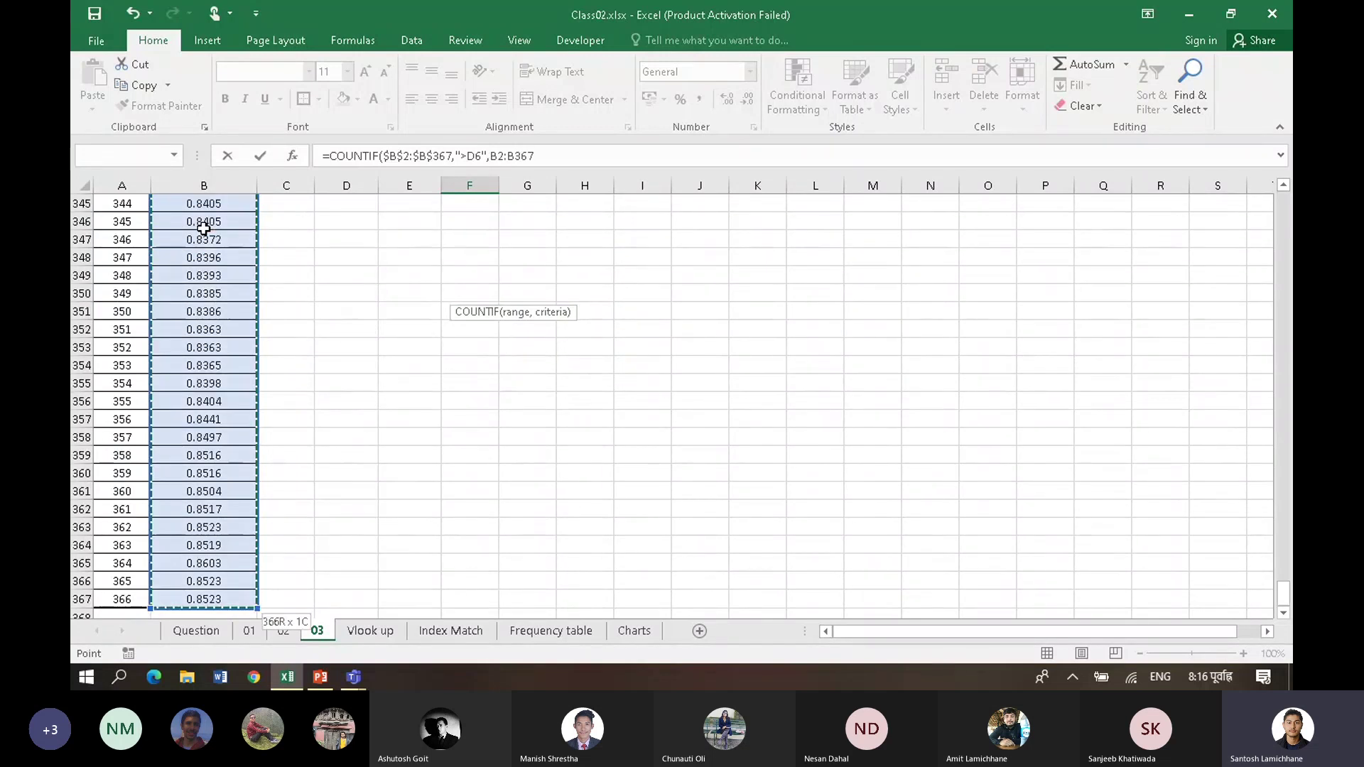
pyautogui.press('F4')
pyautogui.write(',')
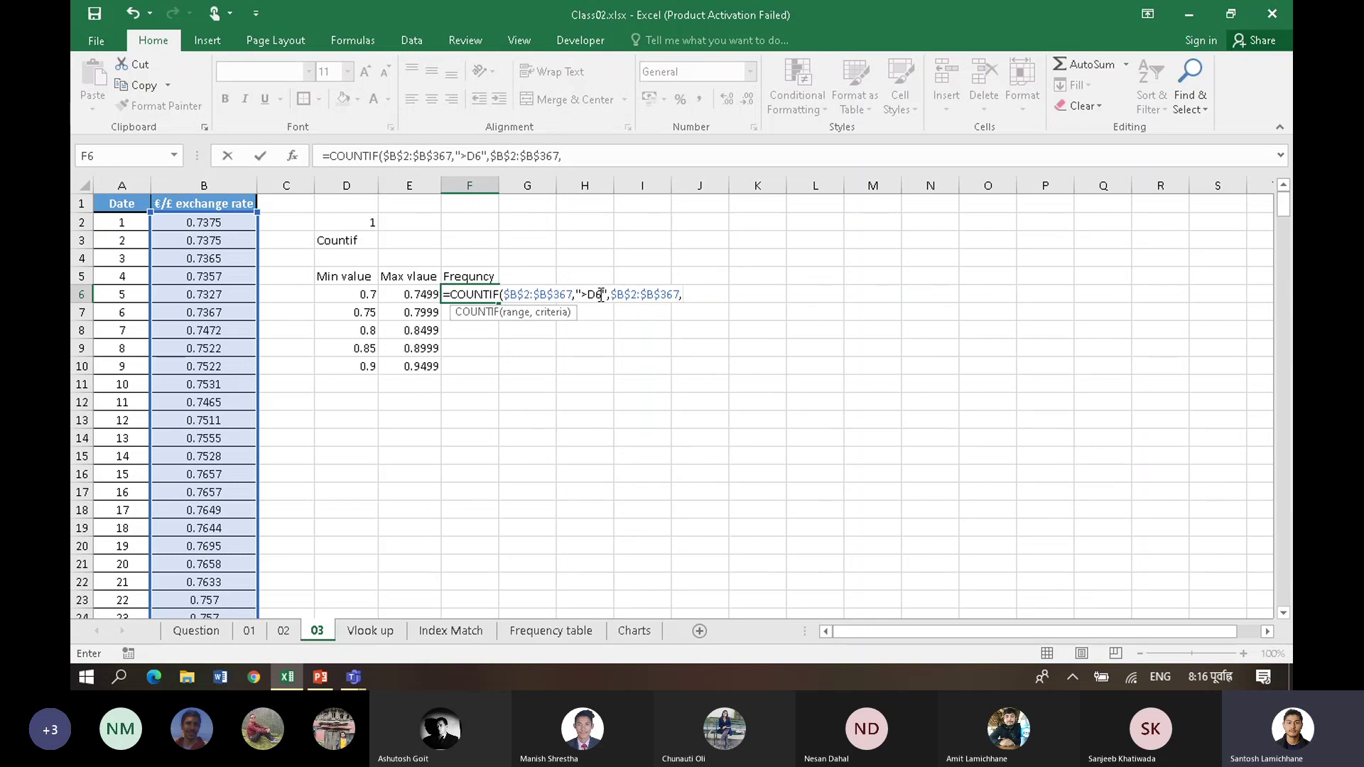
# Step: Add the second criterion "<E6" to F6, shorten it to "<E and try to confirm the COUNTIF formula
pyautogui.write('"')
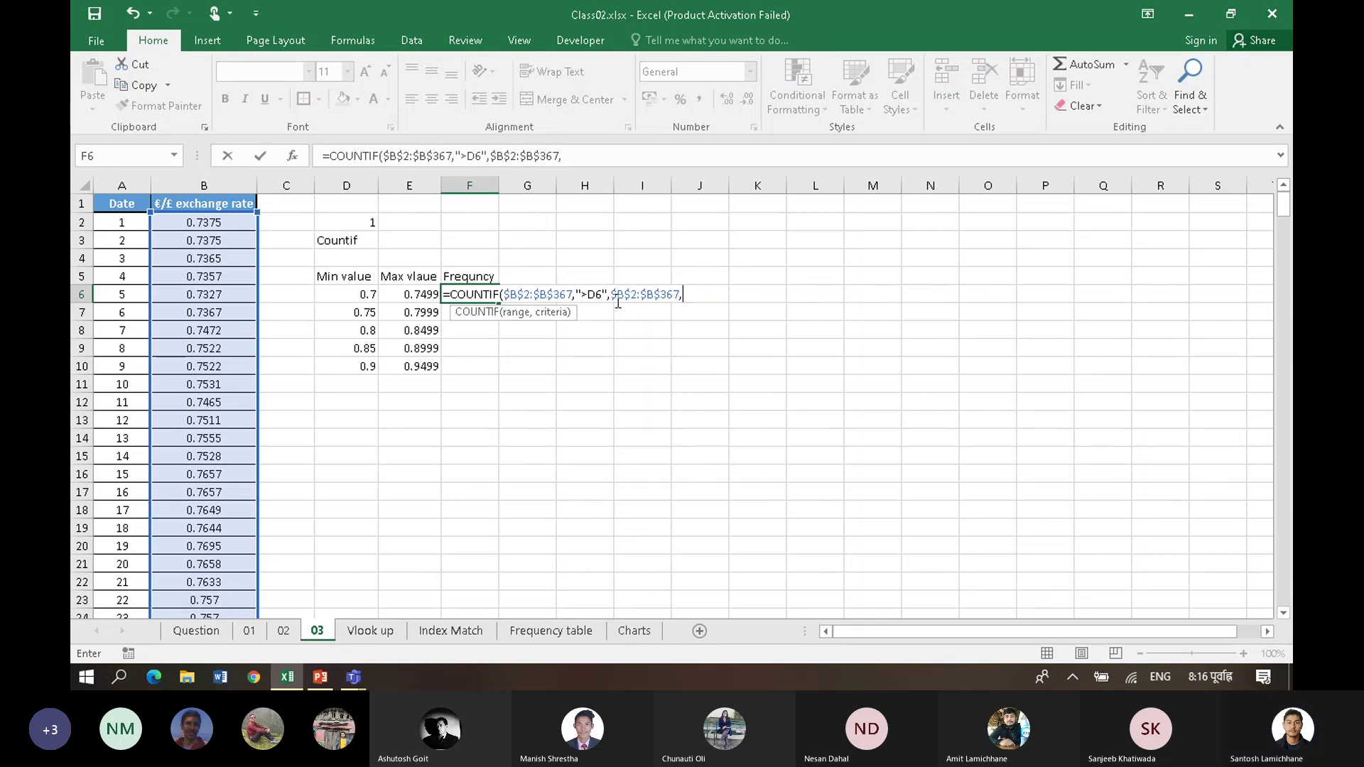
pyautogui.write('<')
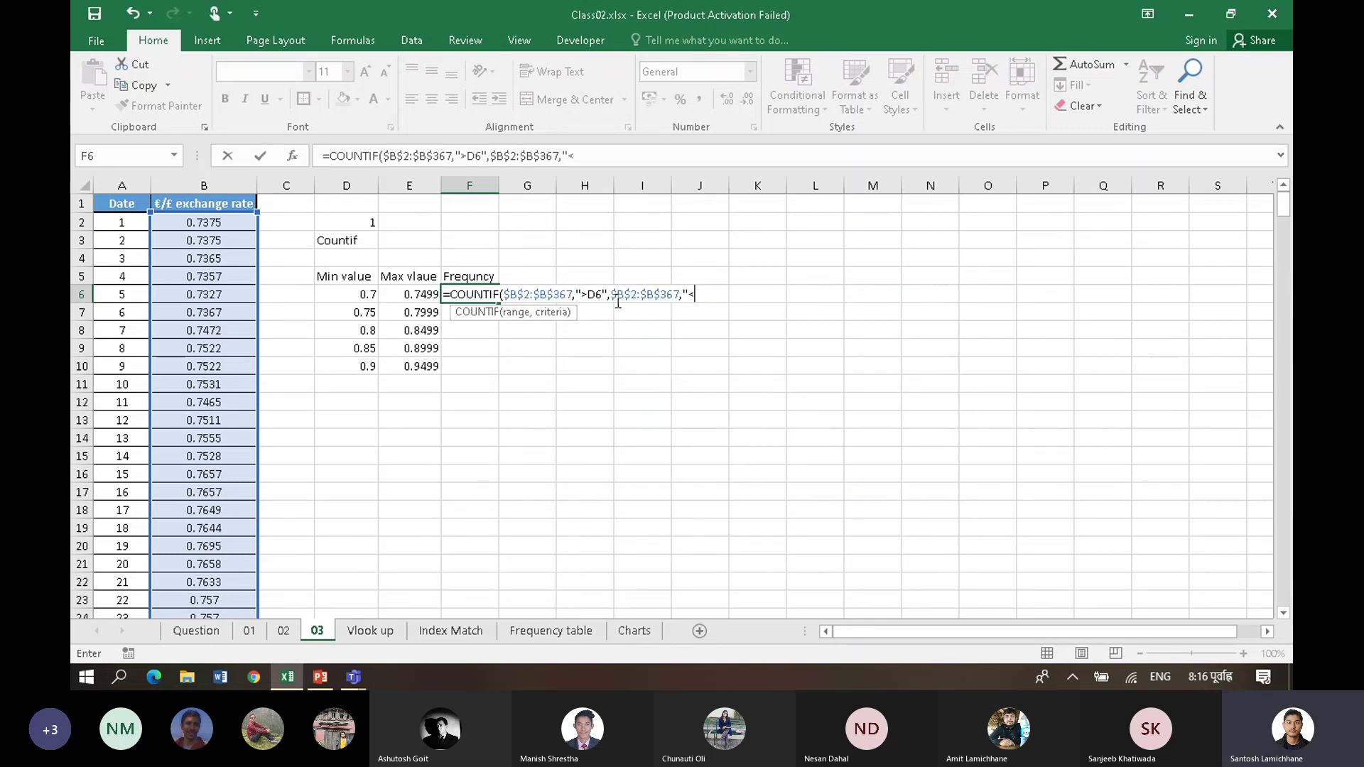
pyautogui.click(420, 294)
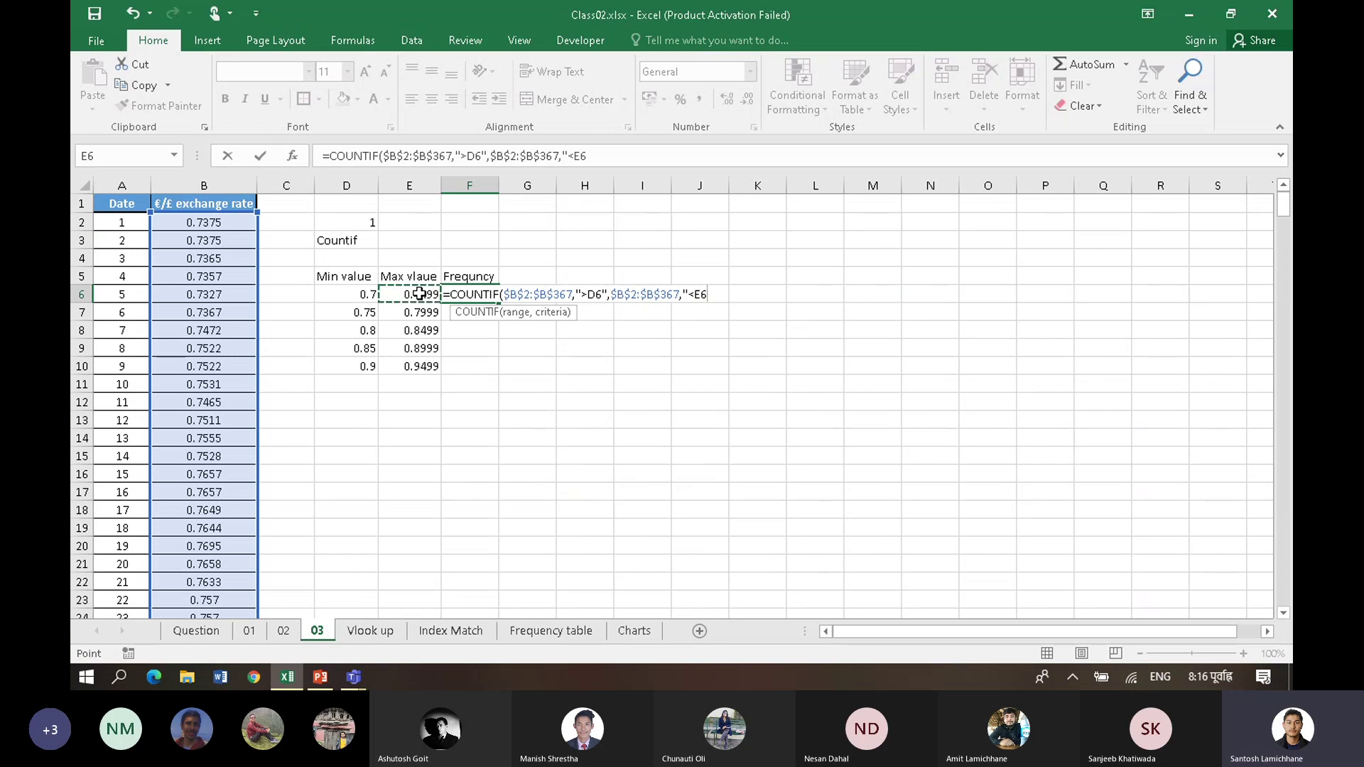
pyautogui.write('"')
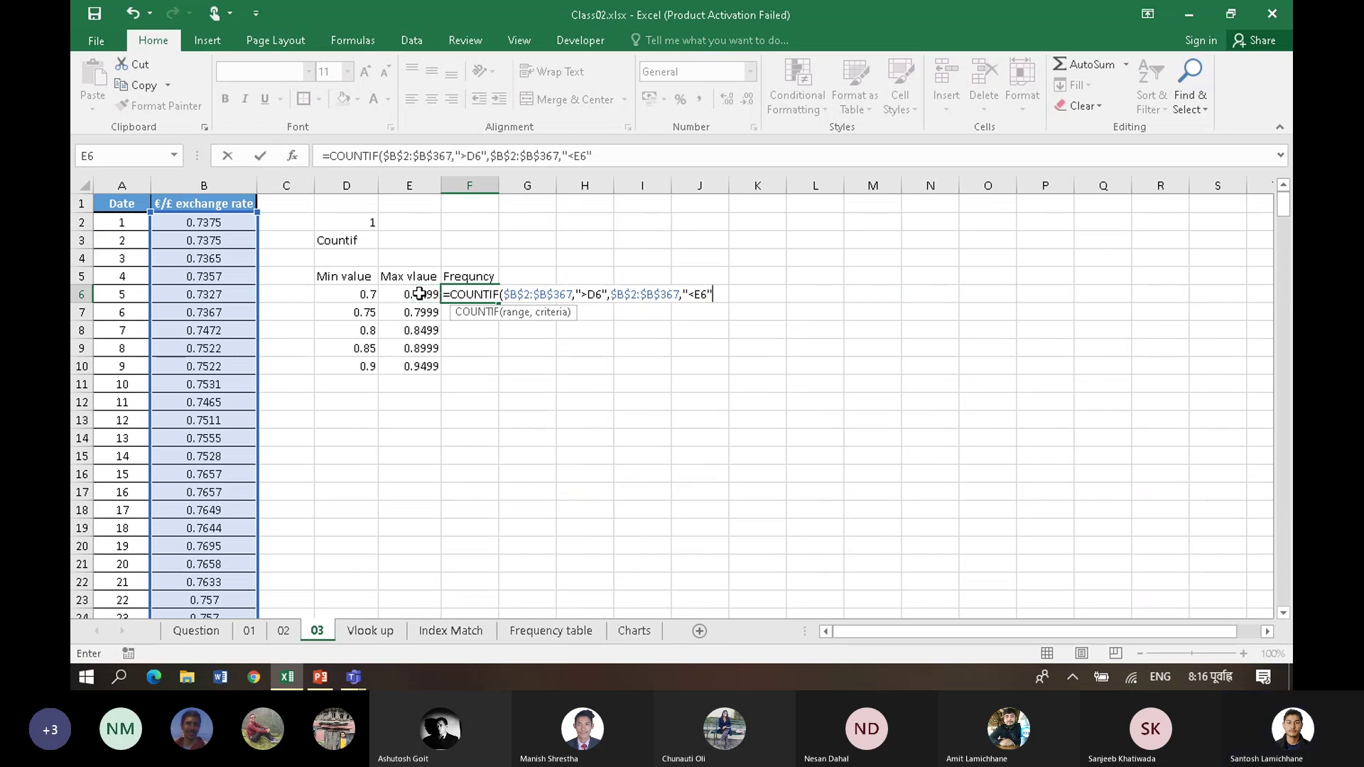
pyautogui.press('Return')
pyautogui.press('Return')
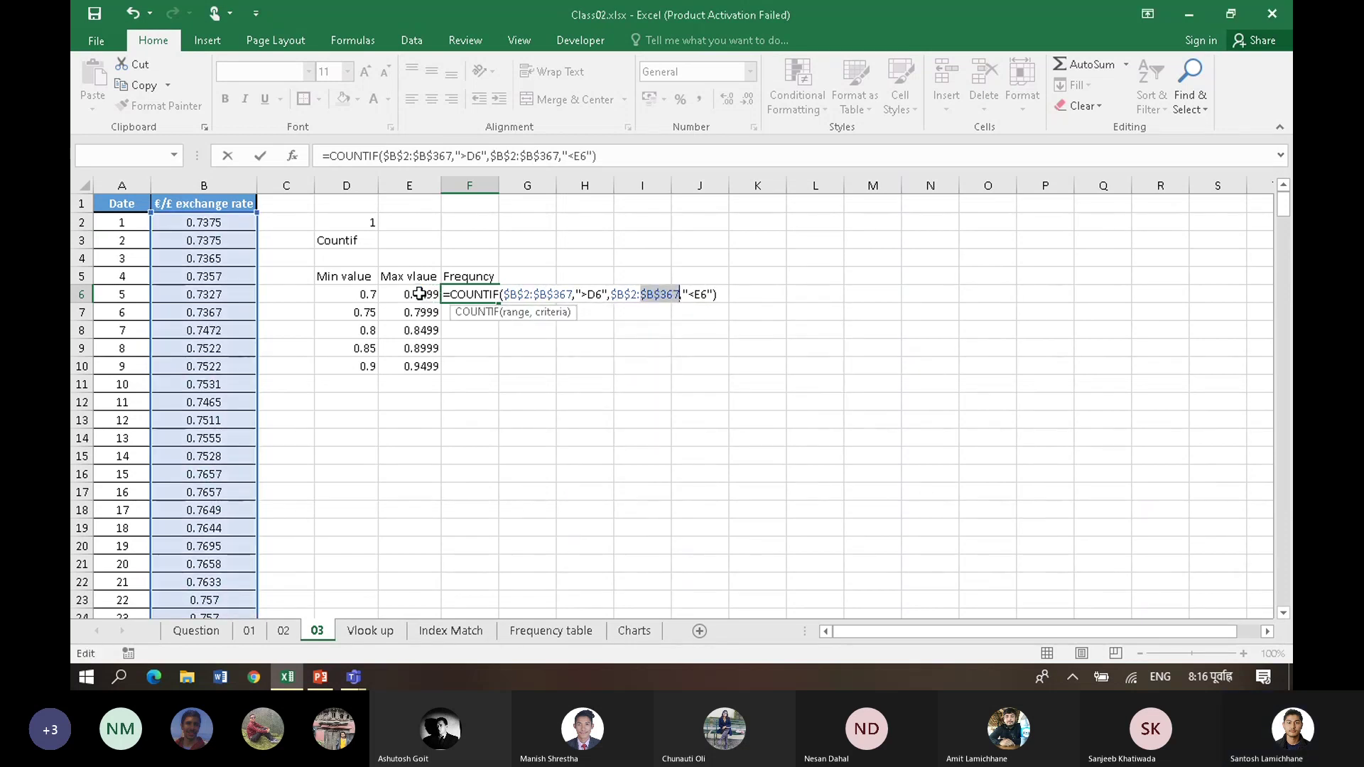
pyautogui.click(663, 299)
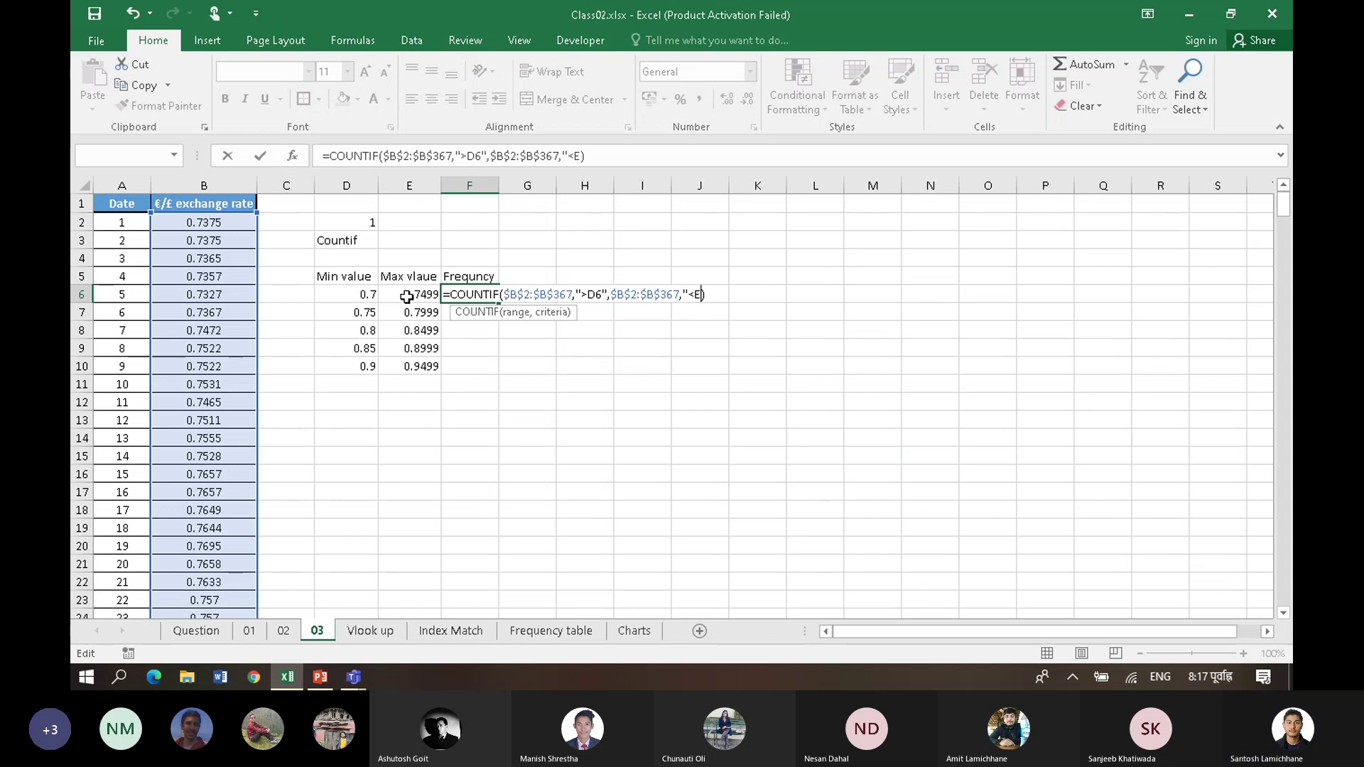
pyautogui.press('Return')
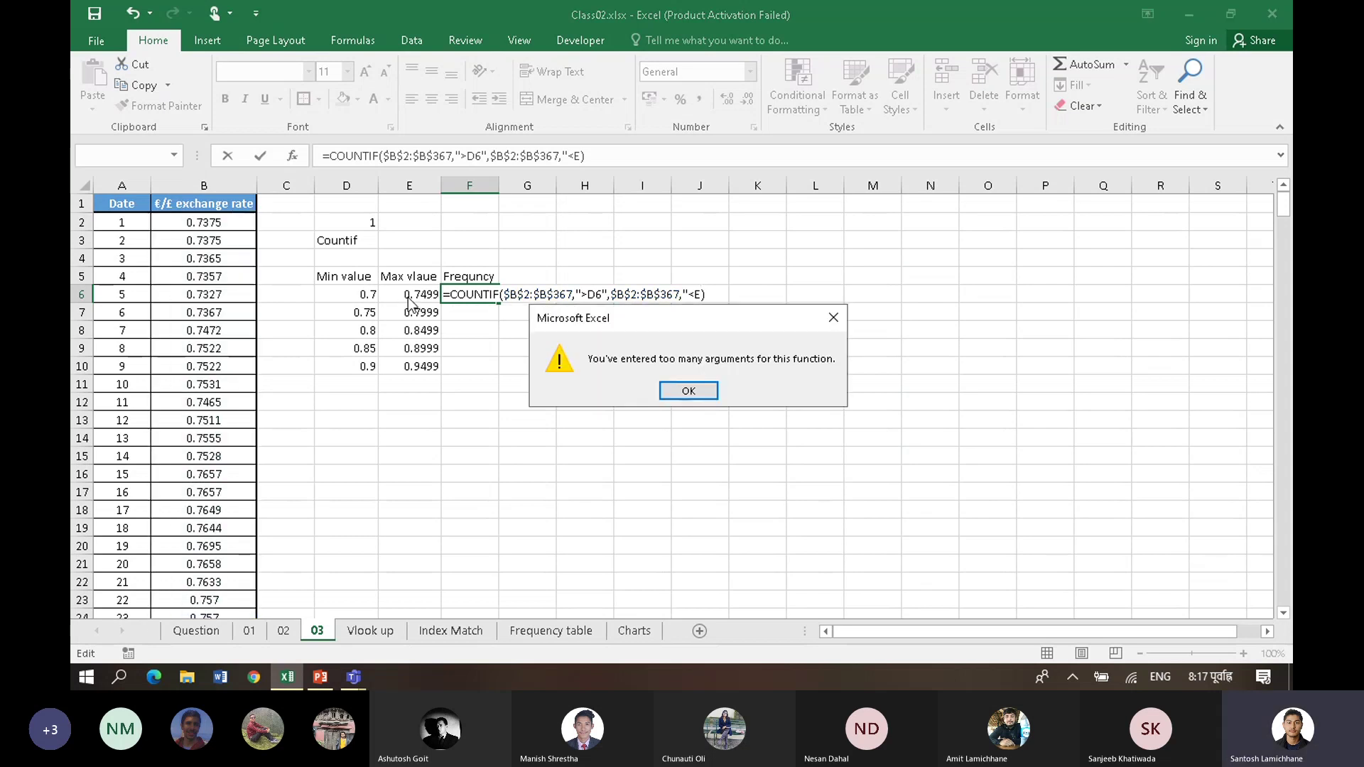
pyautogui.click(838, 317)
# Step: Remove the second range and criterion and confirm the F6 formula as =COUNTIF($B$2:$B$367,">D6")
pyautogui.click(677, 294)
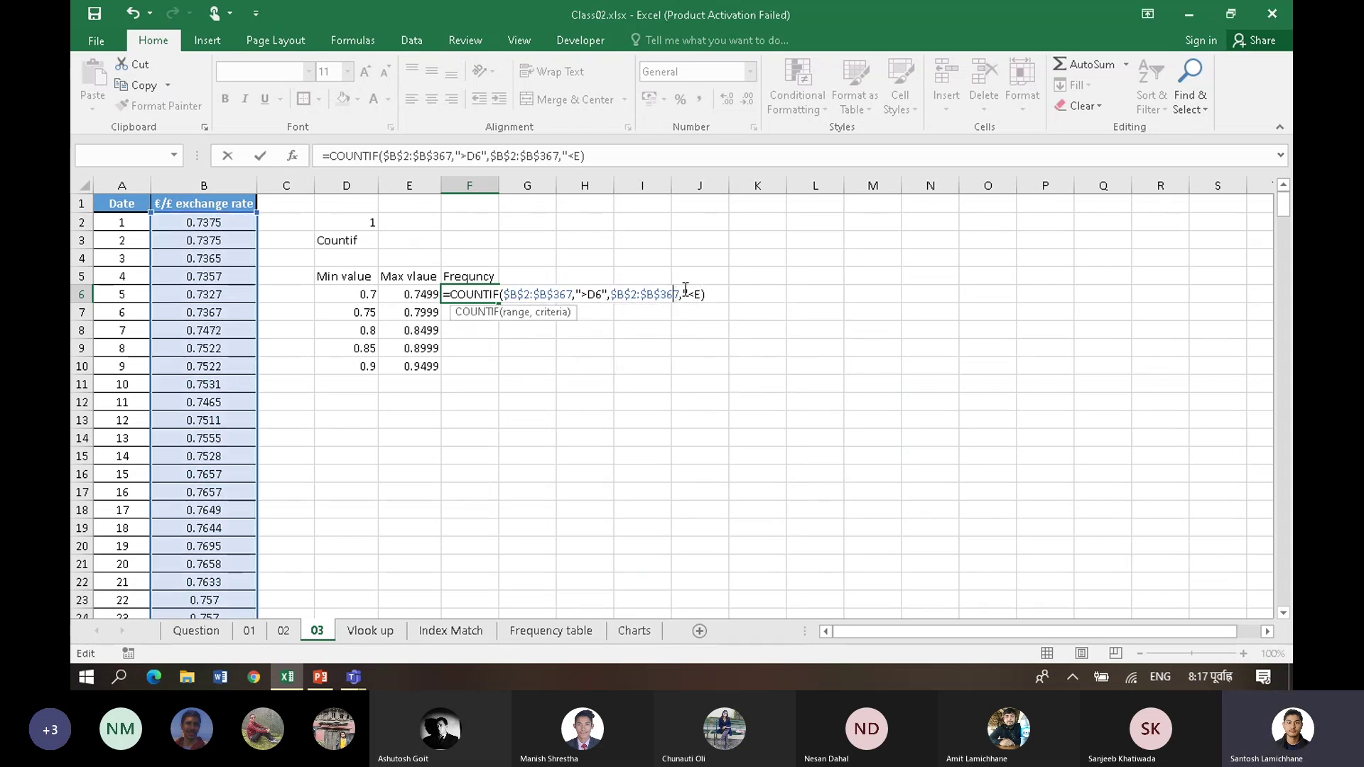
pyautogui.press('BackSpace')
pyautogui.press('BackSpace')
pyautogui.press('BackSpace')
pyautogui.press('BackSpace')
pyautogui.press('BackSpace')
pyautogui.press('BackSpace')
pyautogui.press('BackSpace')
pyautogui.press('BackSpace')
pyautogui.press('BackSpace')
pyautogui.press('BackSpace')
pyautogui.press('BackSpace')
pyautogui.press('BackSpace')
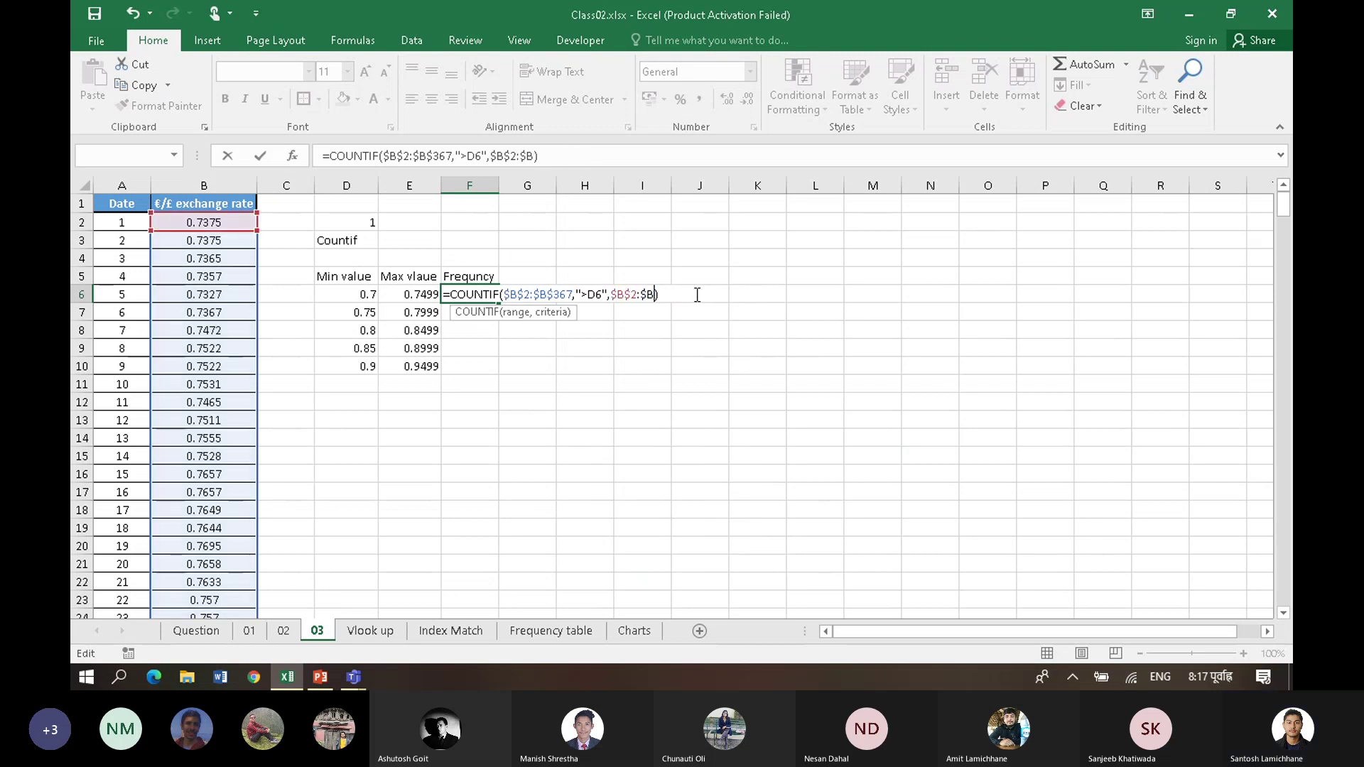
pyautogui.press('BackSpace')
pyautogui.press('BackSpace')
pyautogui.press('BackSpace')
pyautogui.press('BackSpace')
pyautogui.press('Return')
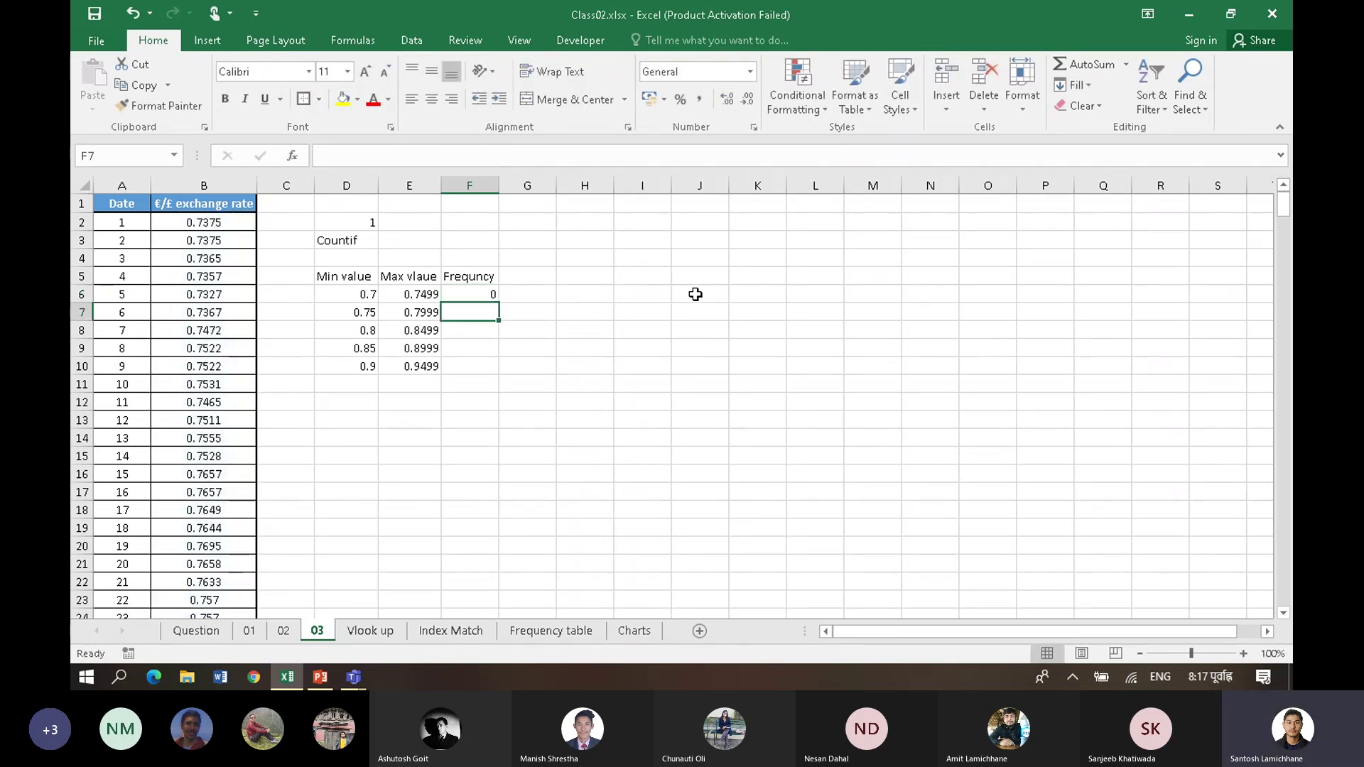
# Step: Remove the quotation marks around the >D6 criterion in the F6 formula
pyautogui.press('Up')
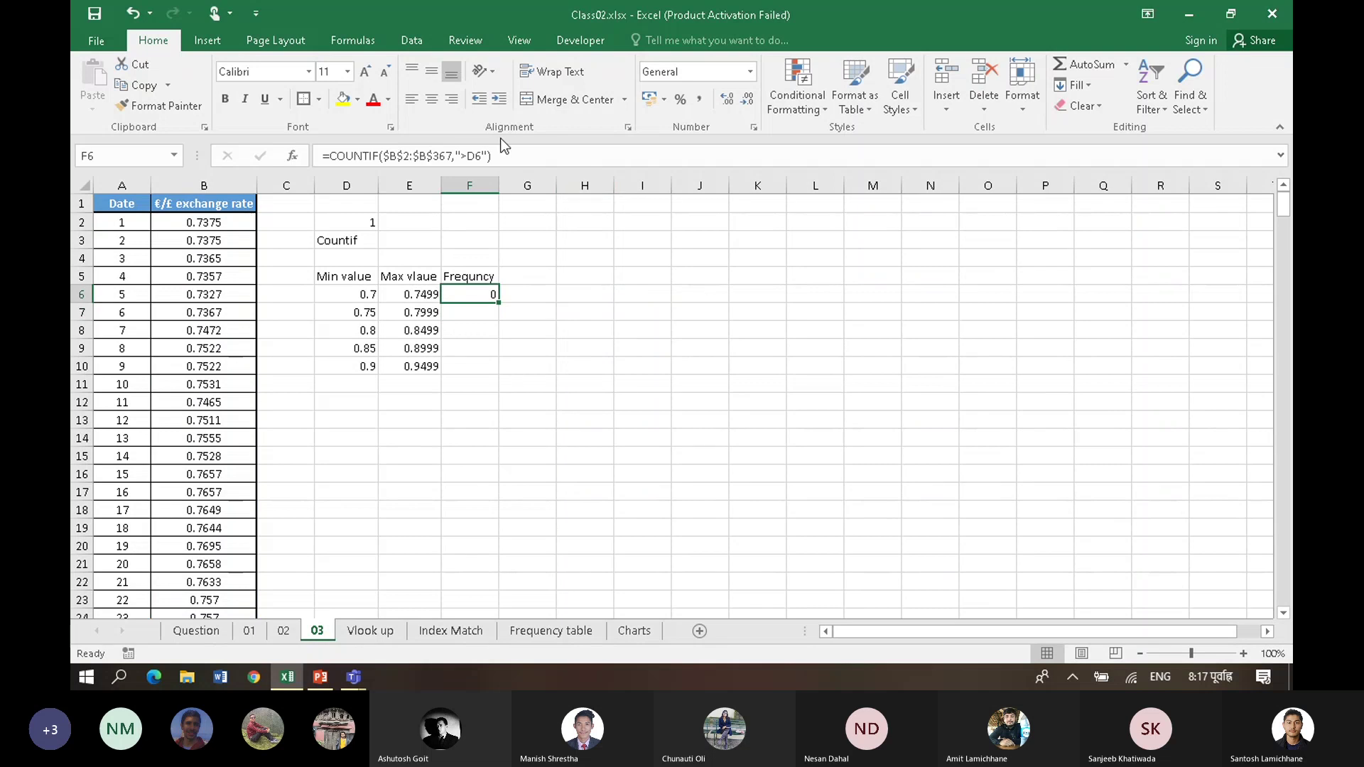
pyautogui.click(488, 158)
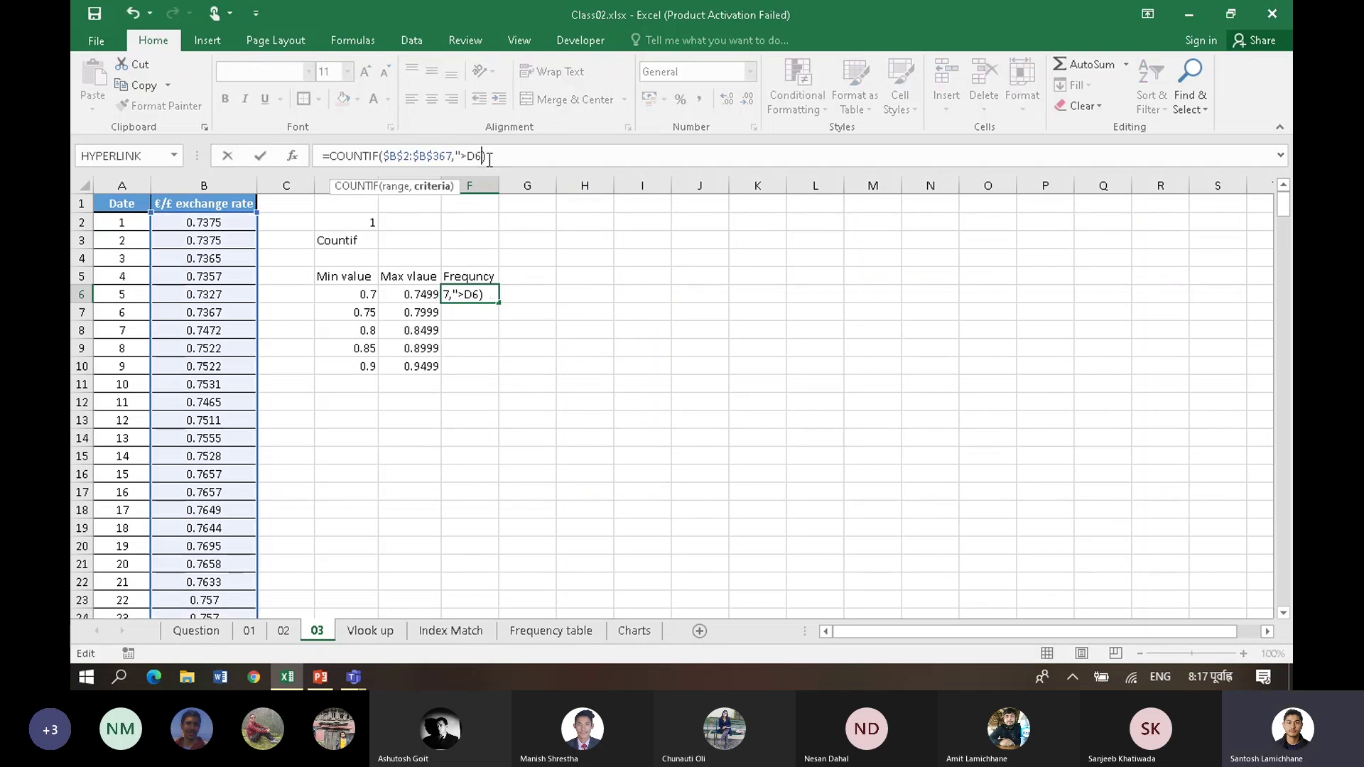
pyautogui.press('BackSpace')
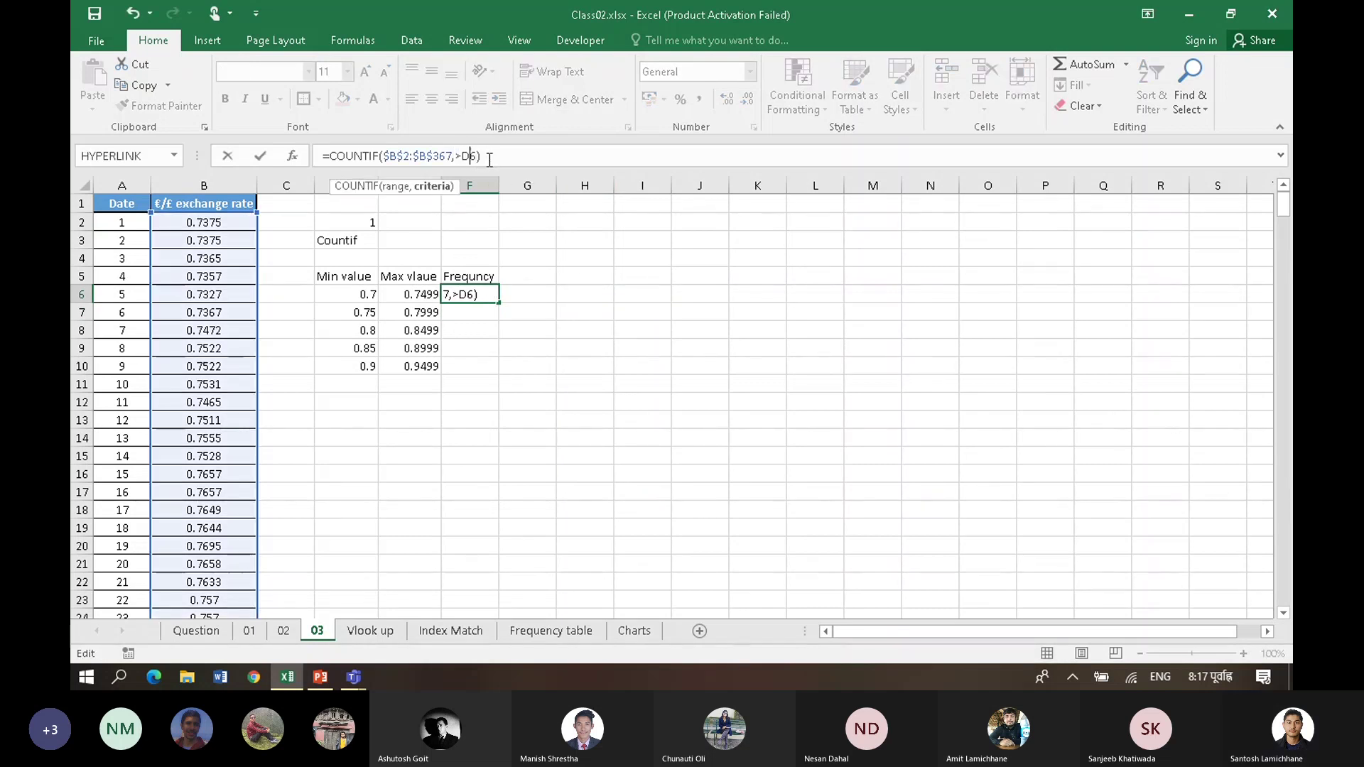
# Step: Append the absolute range $B$2:$B$367 as the third argument of the F6 formula, after the unquoted >D6
pyautogui.write(',')
pyautogui.click(232, 221)
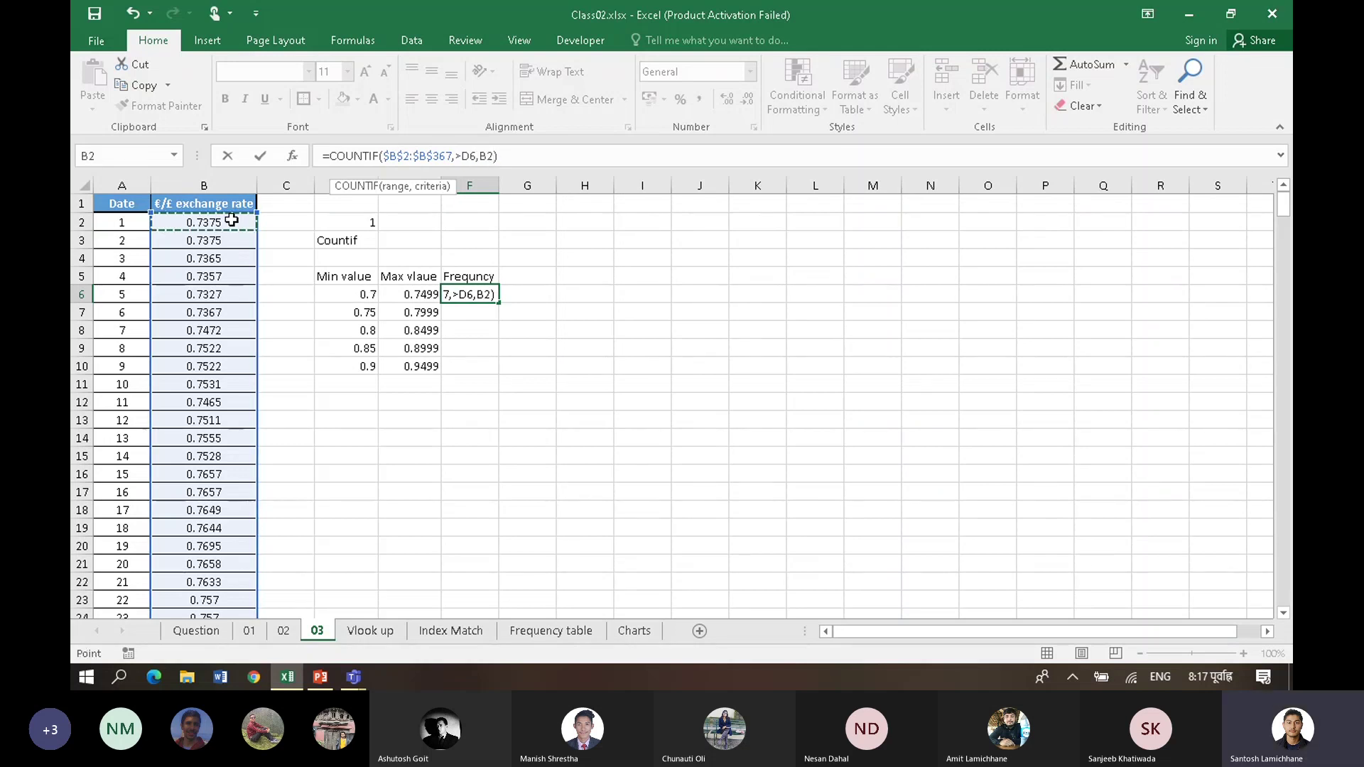
pyautogui.hotkey('ctrl', 'shift', 'Down')
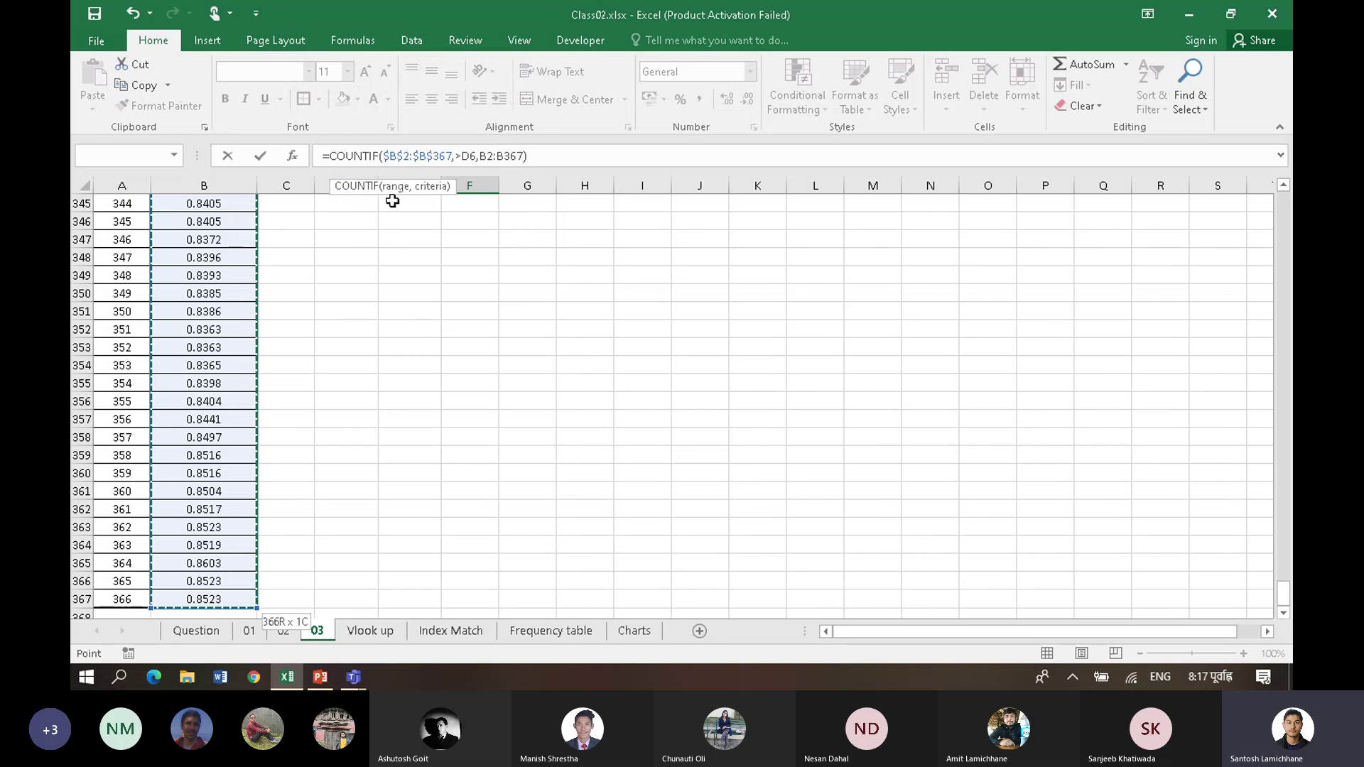
pyautogui.hotkey('ctrl', 'Up')
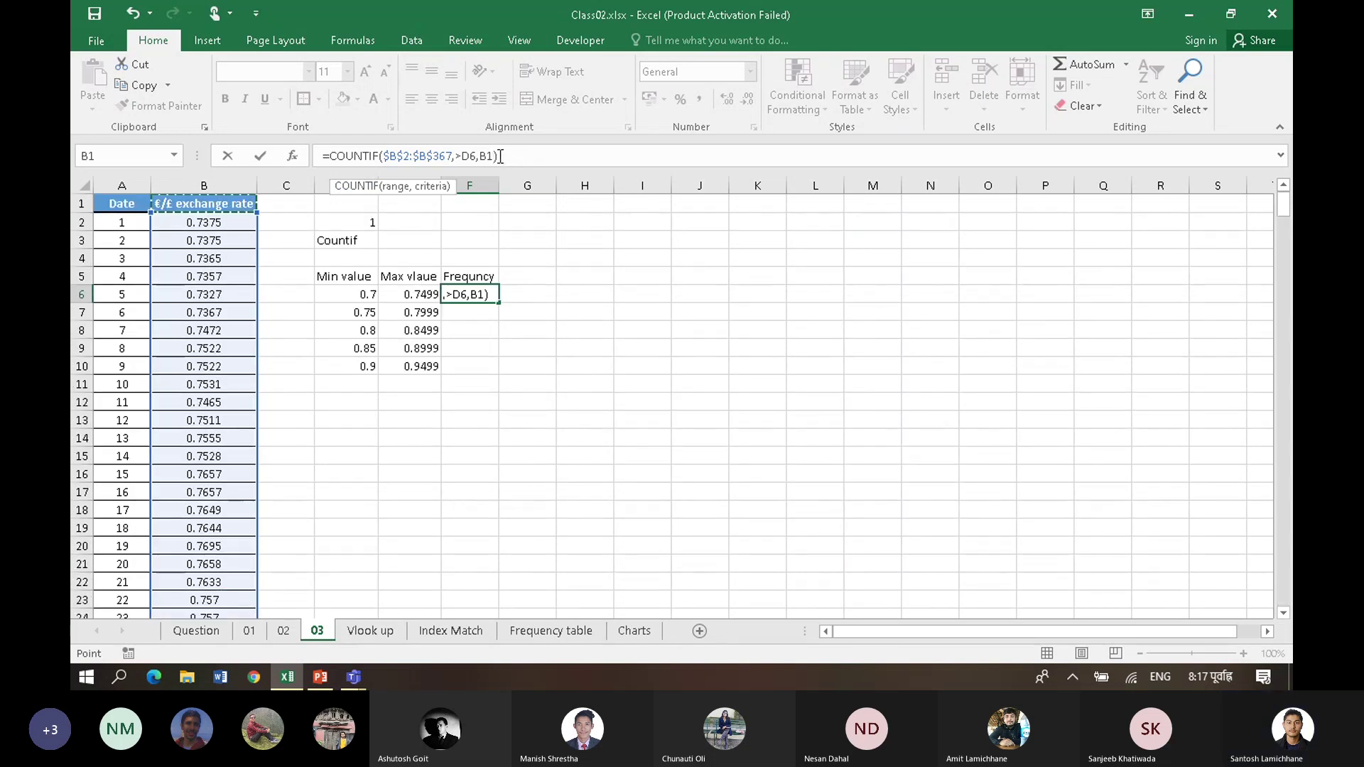
pyautogui.click(235, 225)
pyautogui.hotkey('ctrl', 'shift', 'Down')
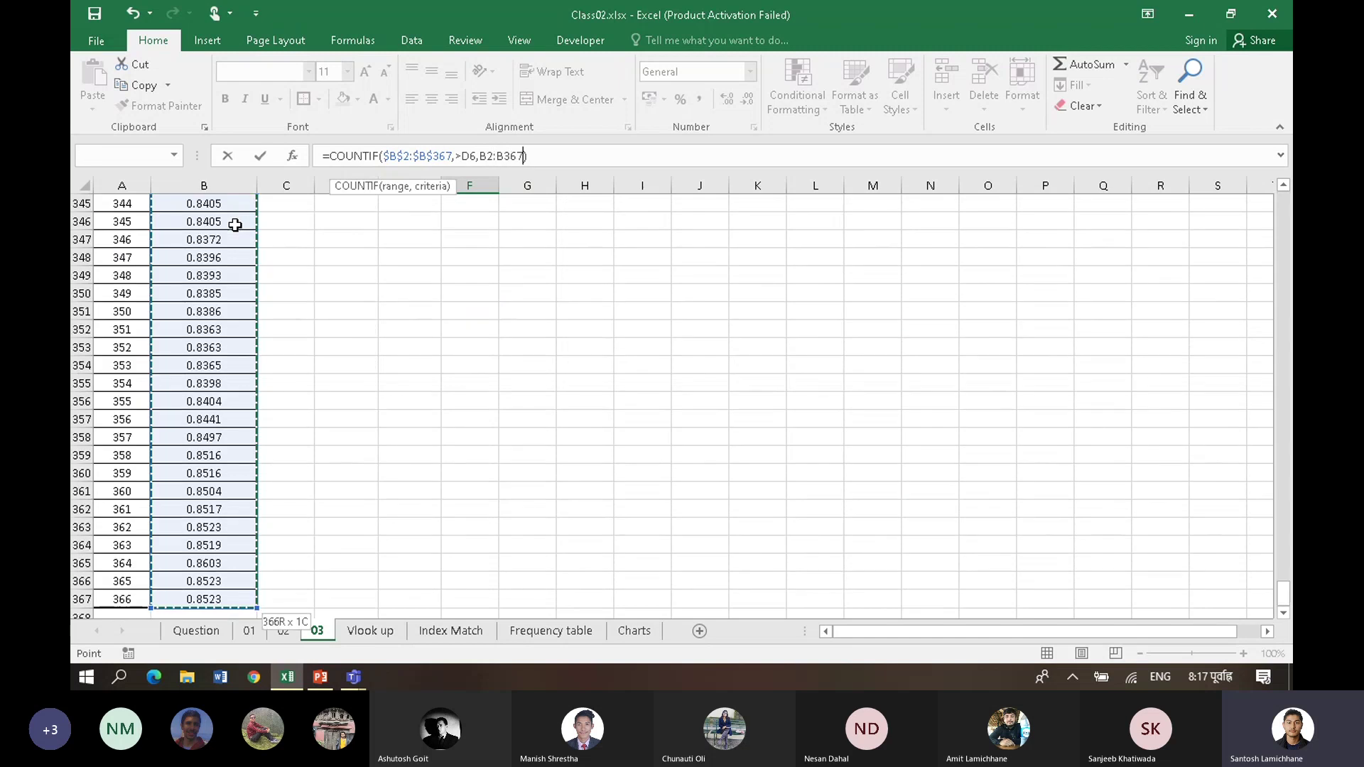
pyautogui.press('F4')
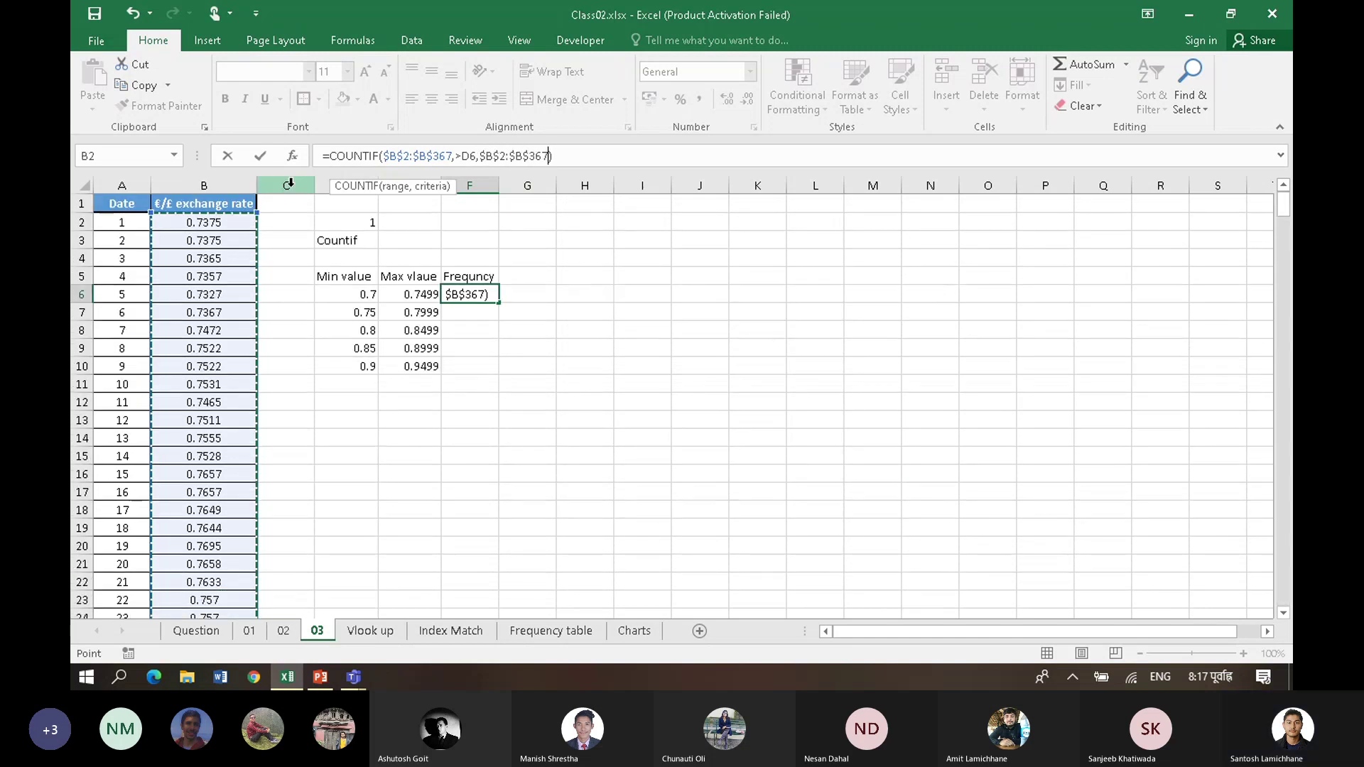
pyautogui.write(',')
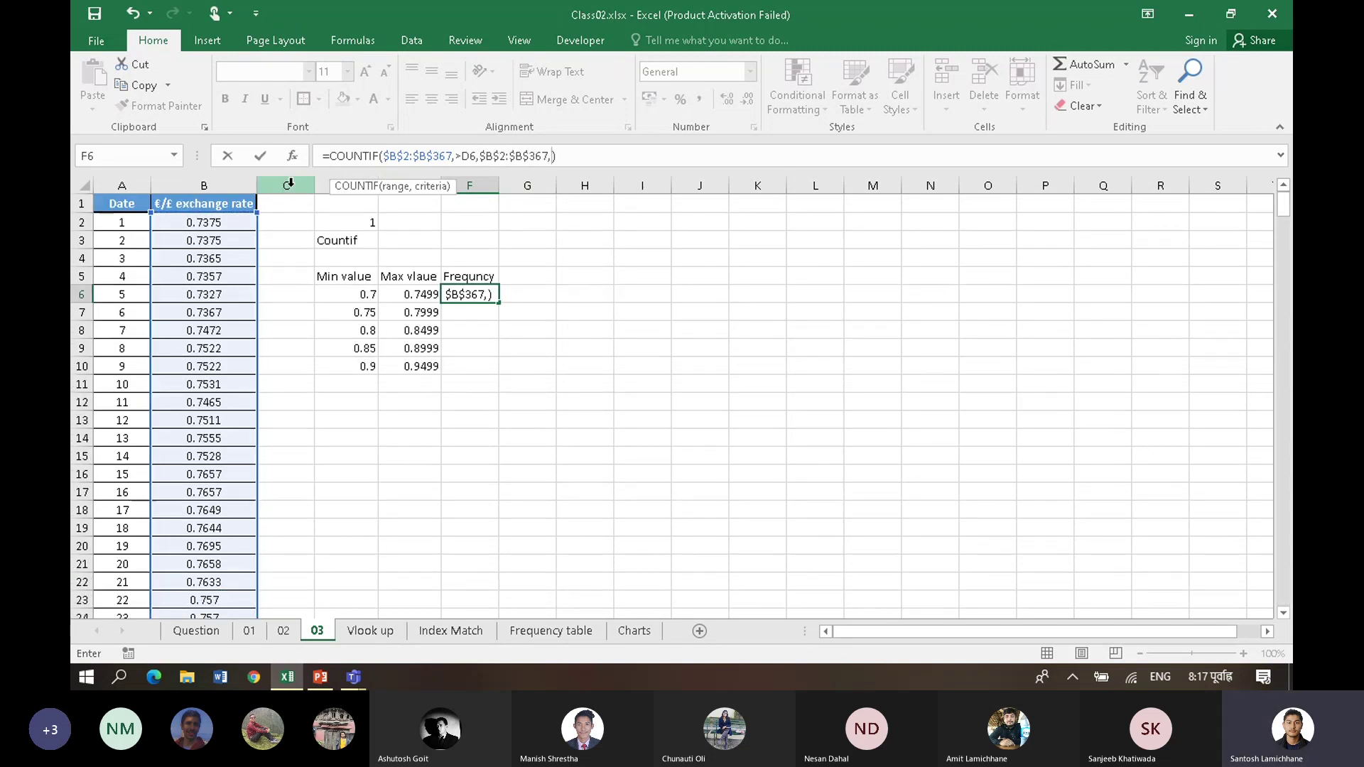
# Step: Change the first criterion in F6 to <D6, add <E6 as the second, and try to confirm the formula
pyautogui.write('<')
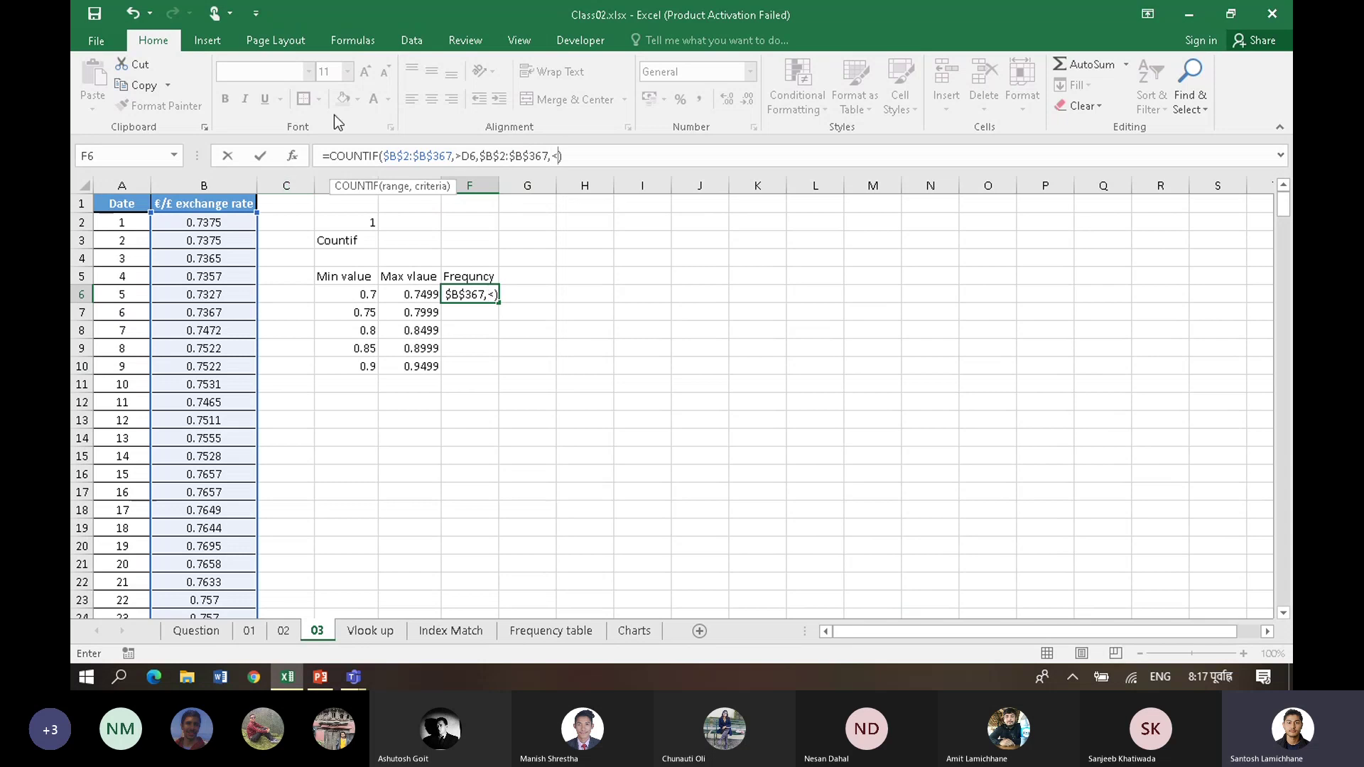
pyautogui.click(472, 157)
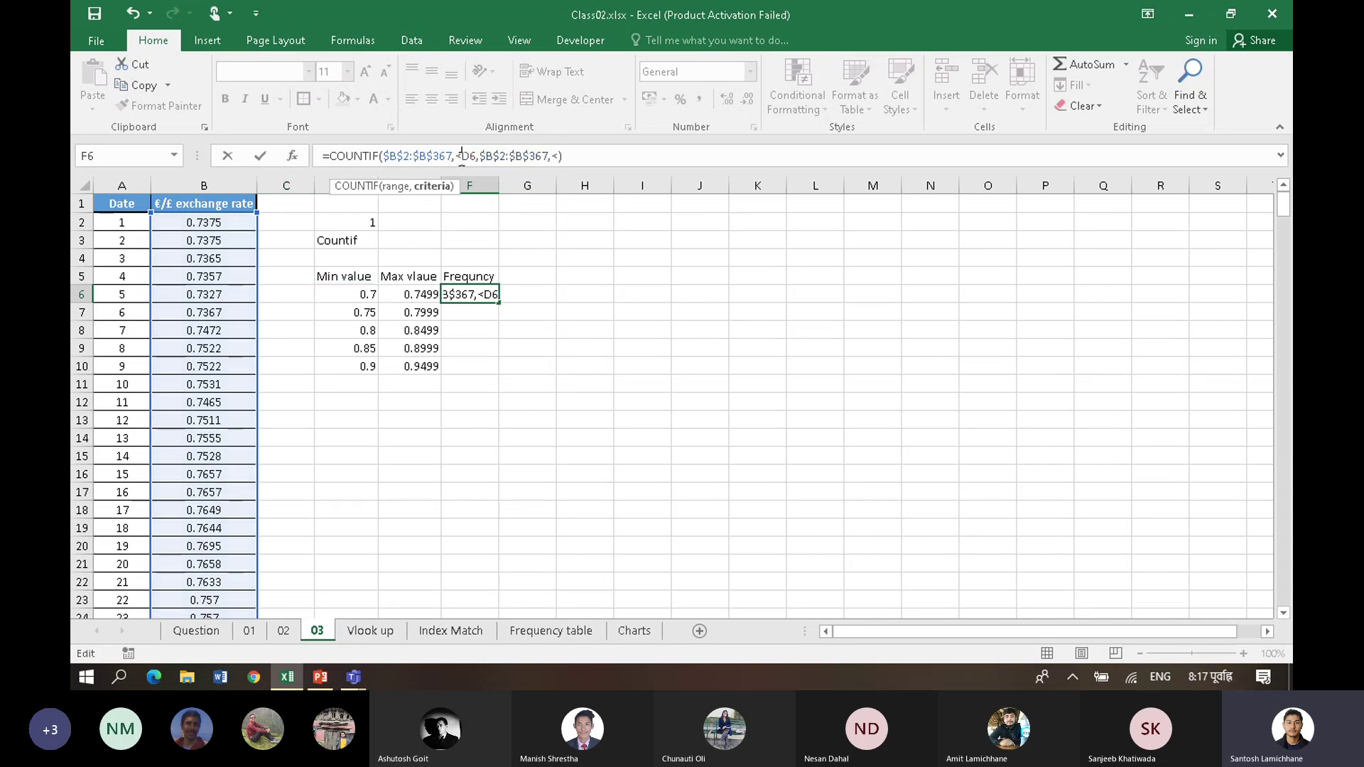
pyautogui.click(557, 156)
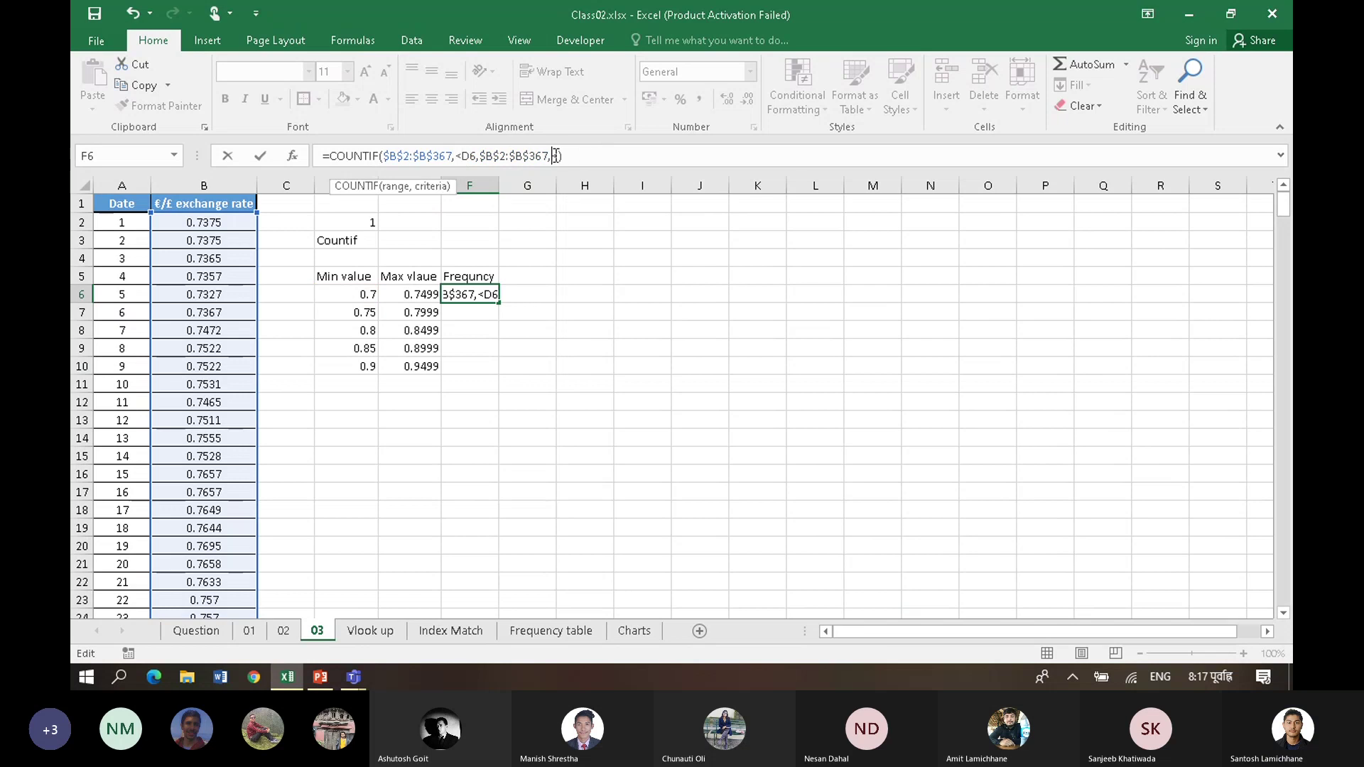
pyautogui.click(422, 296)
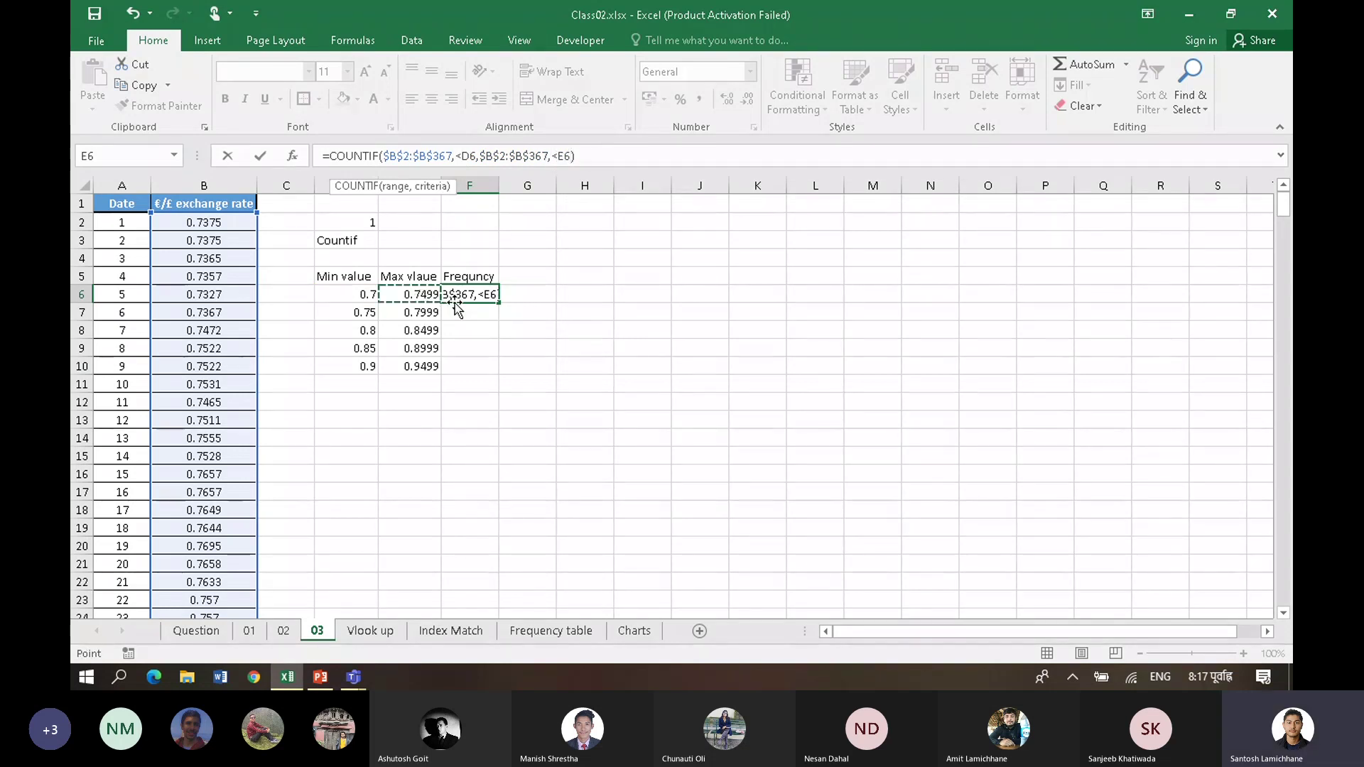
pyautogui.press('Return')
pyautogui.press('Return')
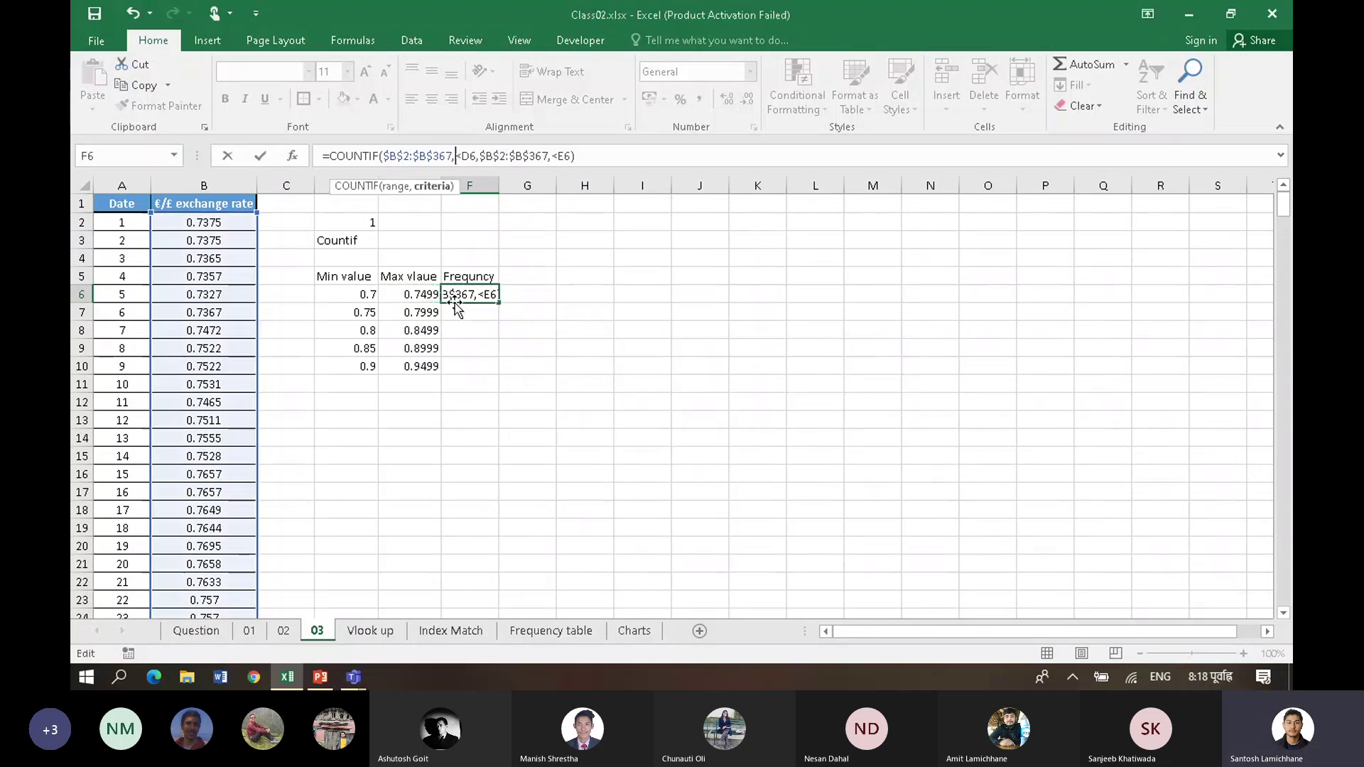
pyautogui.press('Return')
pyautogui.press('Return')
# Step: Enclose the <D6 and <E6 criteria of the F6 formula in quotation marks and try to confirm the formula
pyautogui.write('"<D6"')
pyautogui.press('Right')
pyautogui.press('Right')
pyautogui.press('Right')
pyautogui.press('Right')
pyautogui.press('Right')
pyautogui.press('Right')
pyautogui.press('Right')
pyautogui.press('Right')
pyautogui.press('Right')
pyautogui.press('Right')
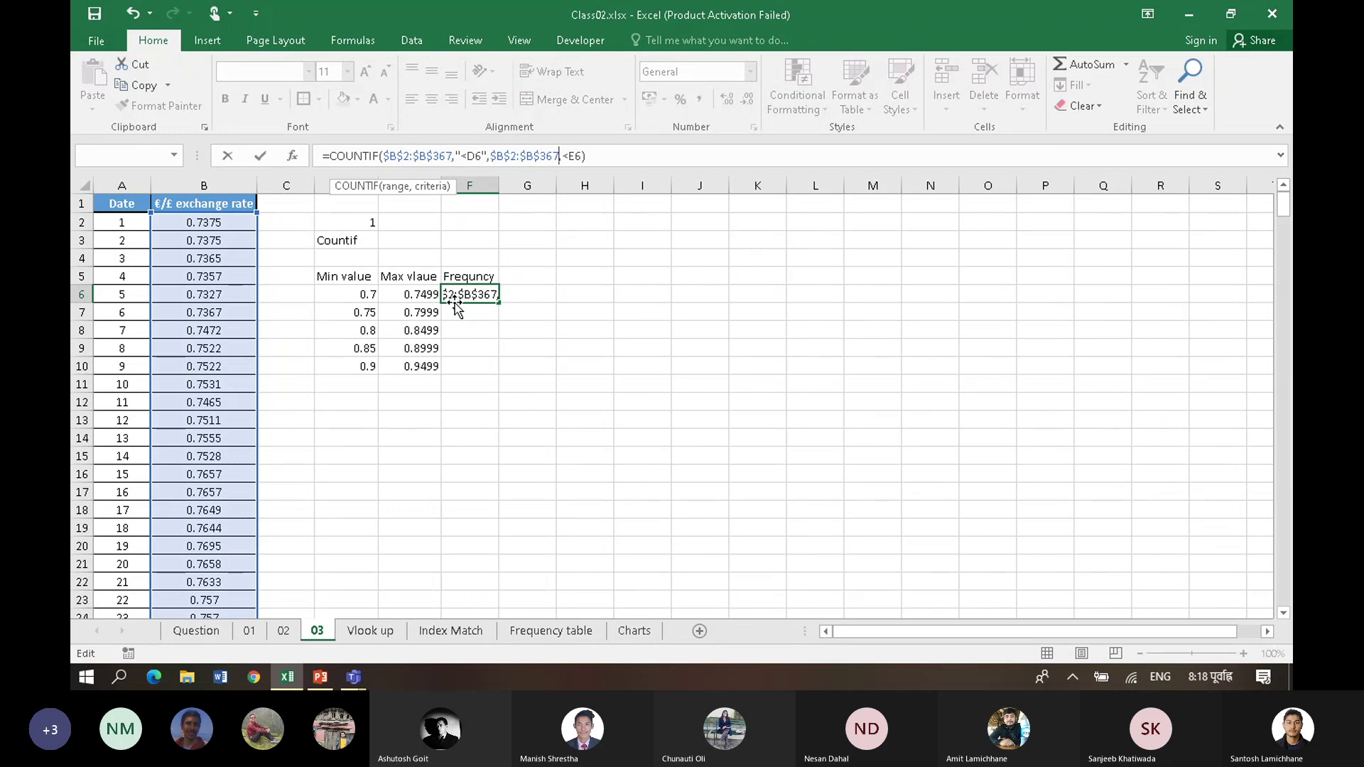
pyautogui.write('"<D6')
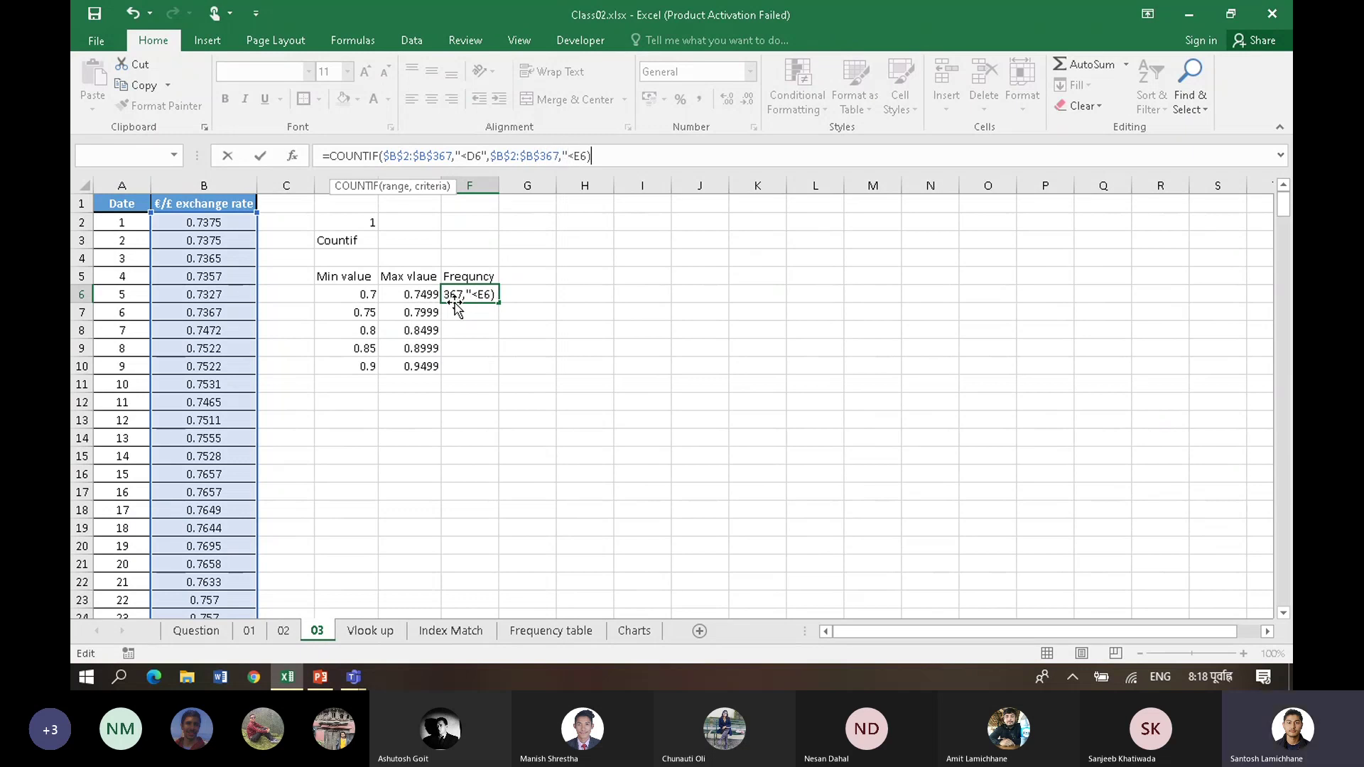
pyautogui.write('"')
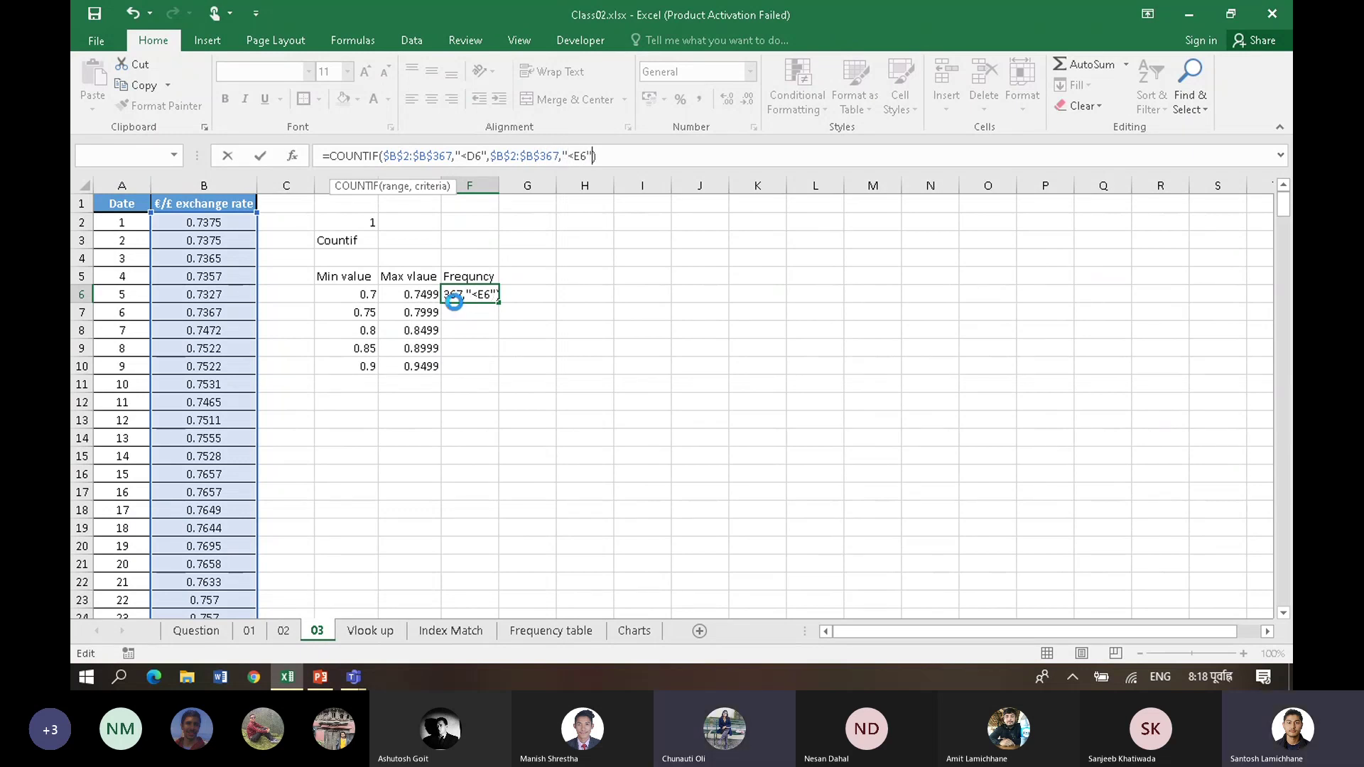
pyautogui.press('Return')
pyautogui.press('Return')
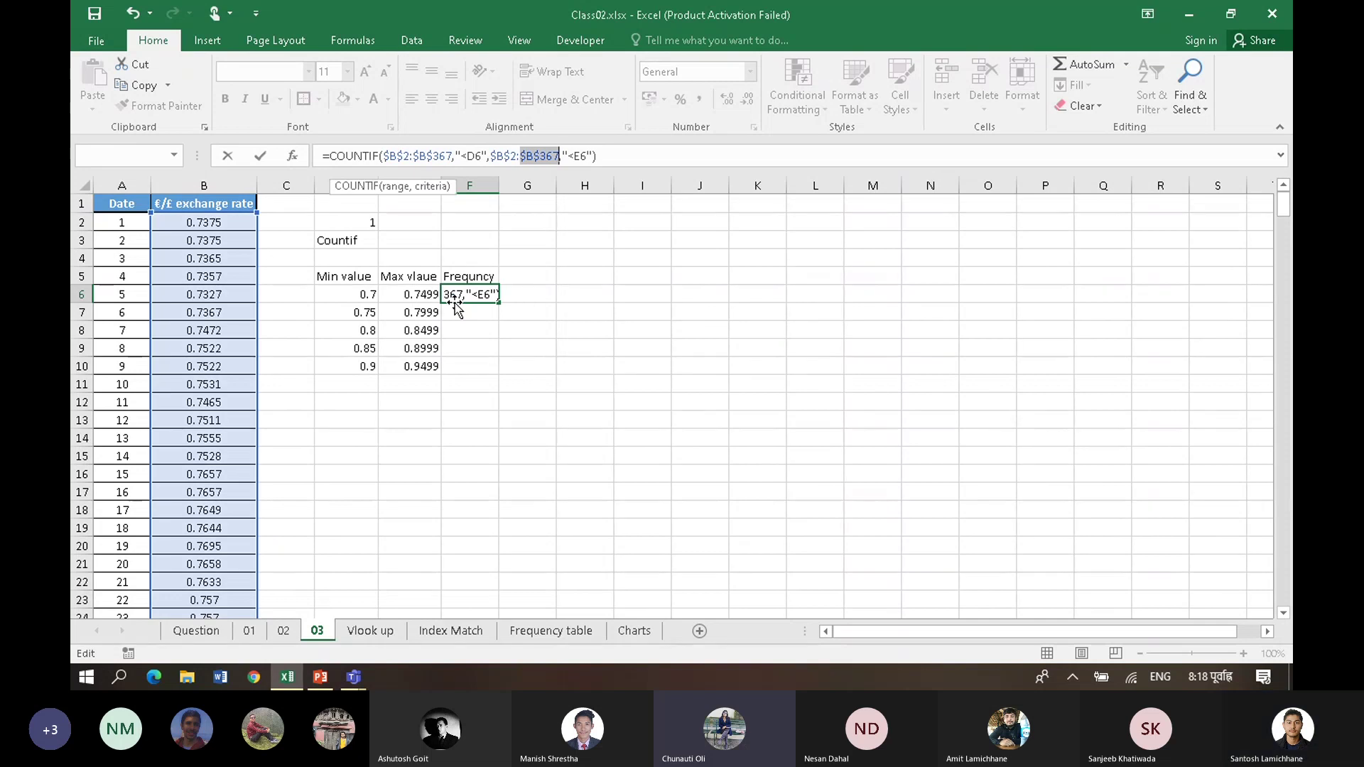
# Step: Try to pick the exchange rates in column B again as the second range of the F6 formula and confirm it
pyautogui.click(481, 340)
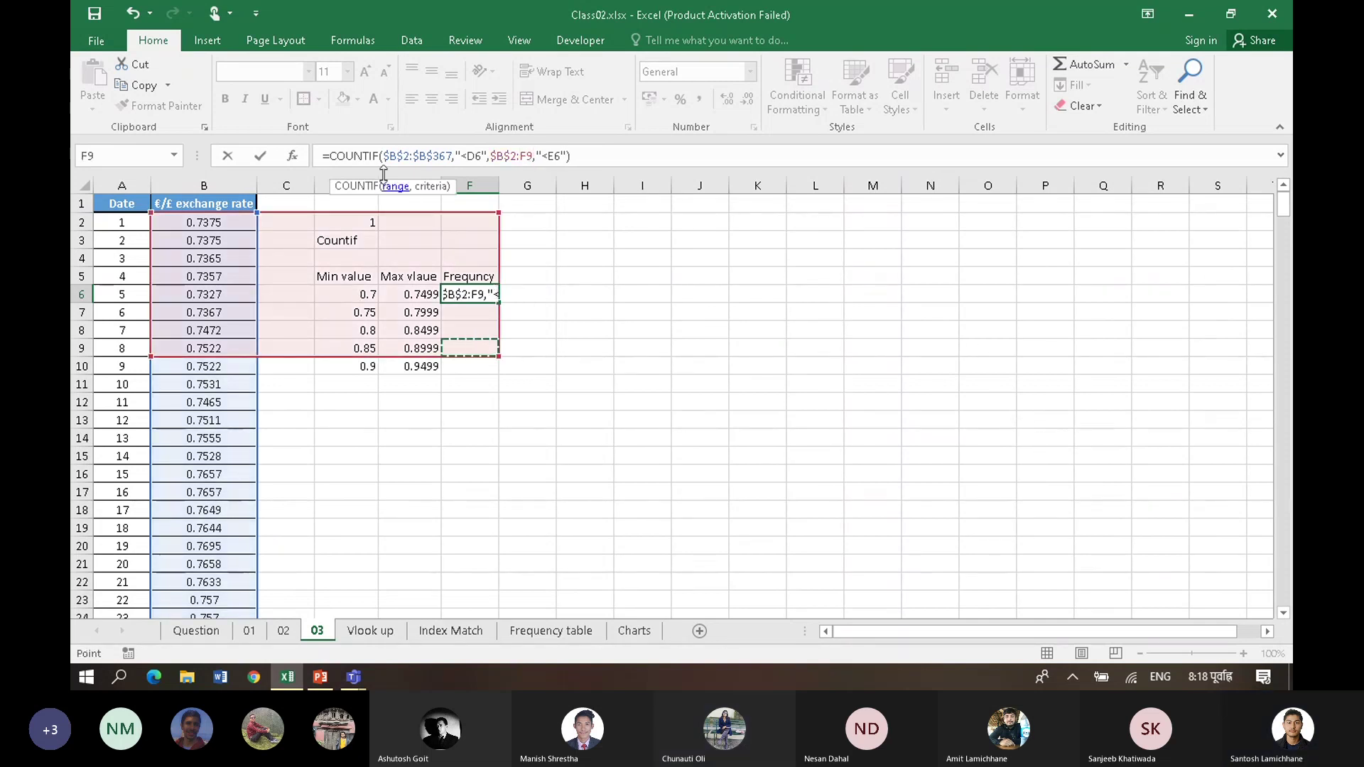
pyautogui.click(477, 279)
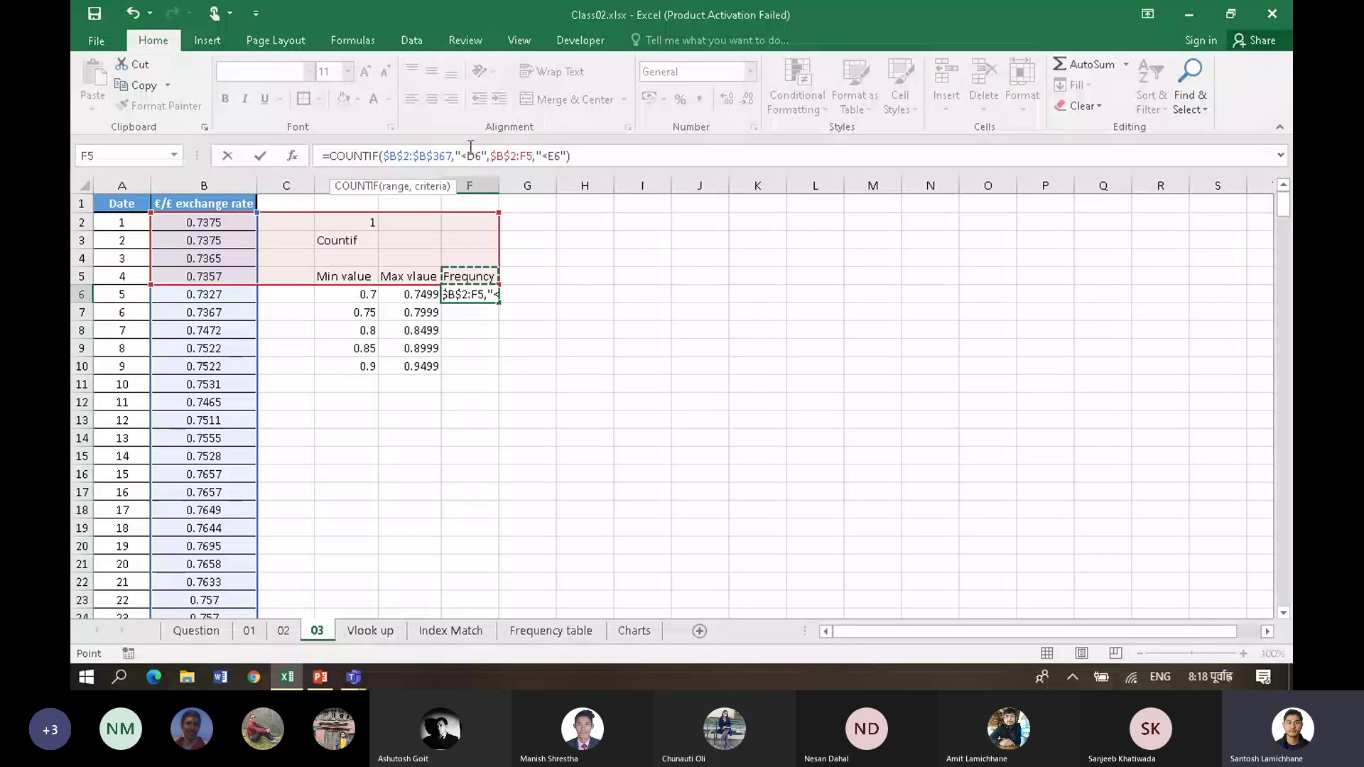
pyautogui.click(208, 221)
pyautogui.hotkey('ctrl', 'shift', 'Down')
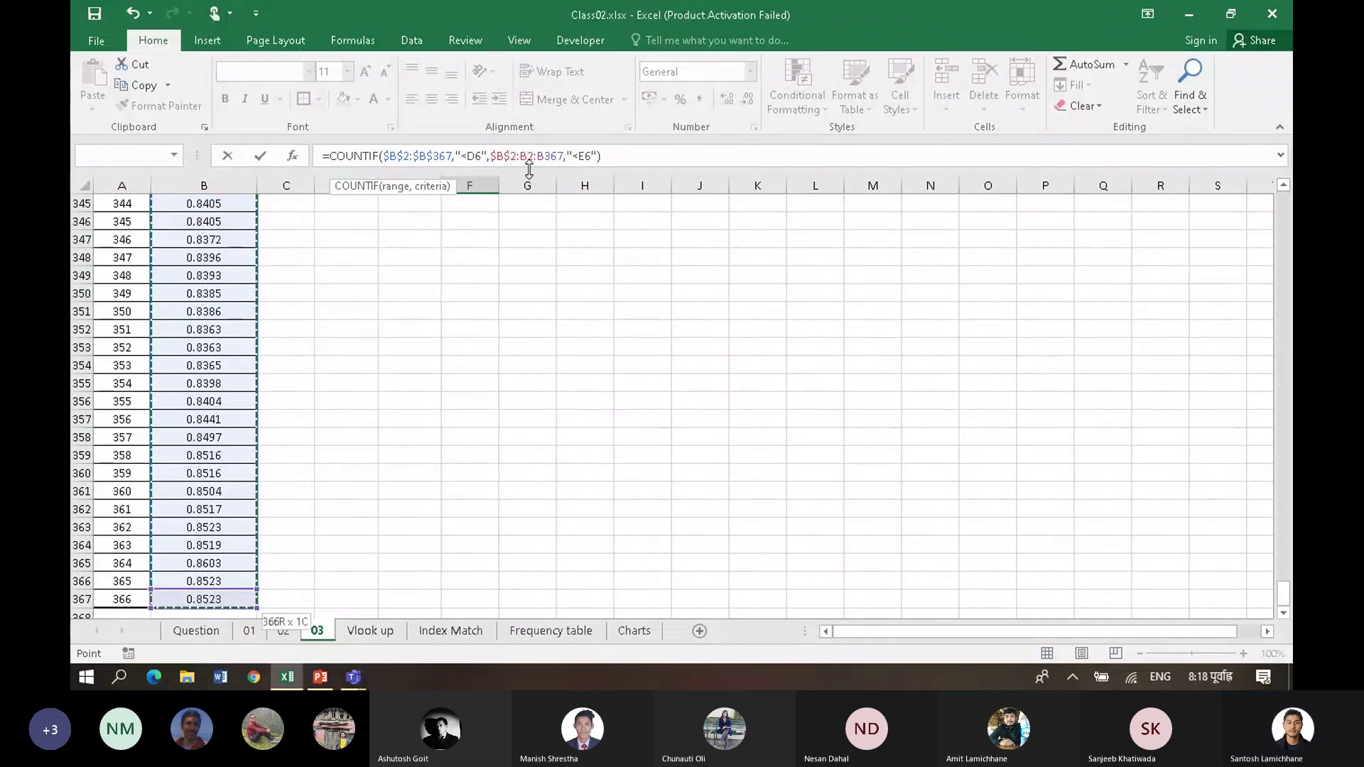
pyautogui.press('Return')
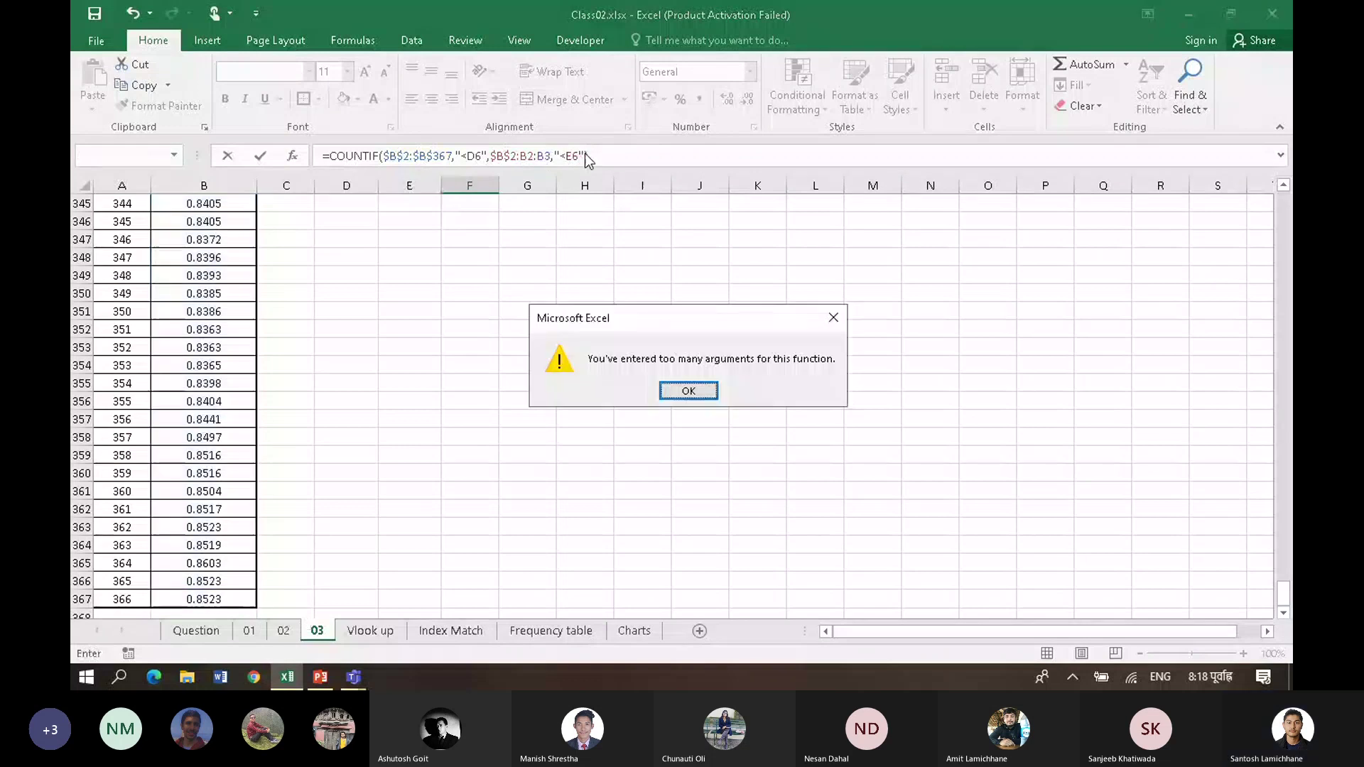
# Step: Delete the malformed second range in the F6 formula and replace it with the absolute range $B$2:$B$367
pyautogui.press('Return')
pyautogui.hotkey('shift', 'Left')
pyautogui.hotkey('shift', 'Left')
pyautogui.press('BackSpace')
pyautogui.press('BackSpace')
pyautogui.press('BackSpace')
pyautogui.press('BackSpace')
pyautogui.press('BackSpace')
pyautogui.press('BackSpace')
pyautogui.press('BackSpace')
pyautogui.press('BackSpace')
pyautogui.press('BackSpace')
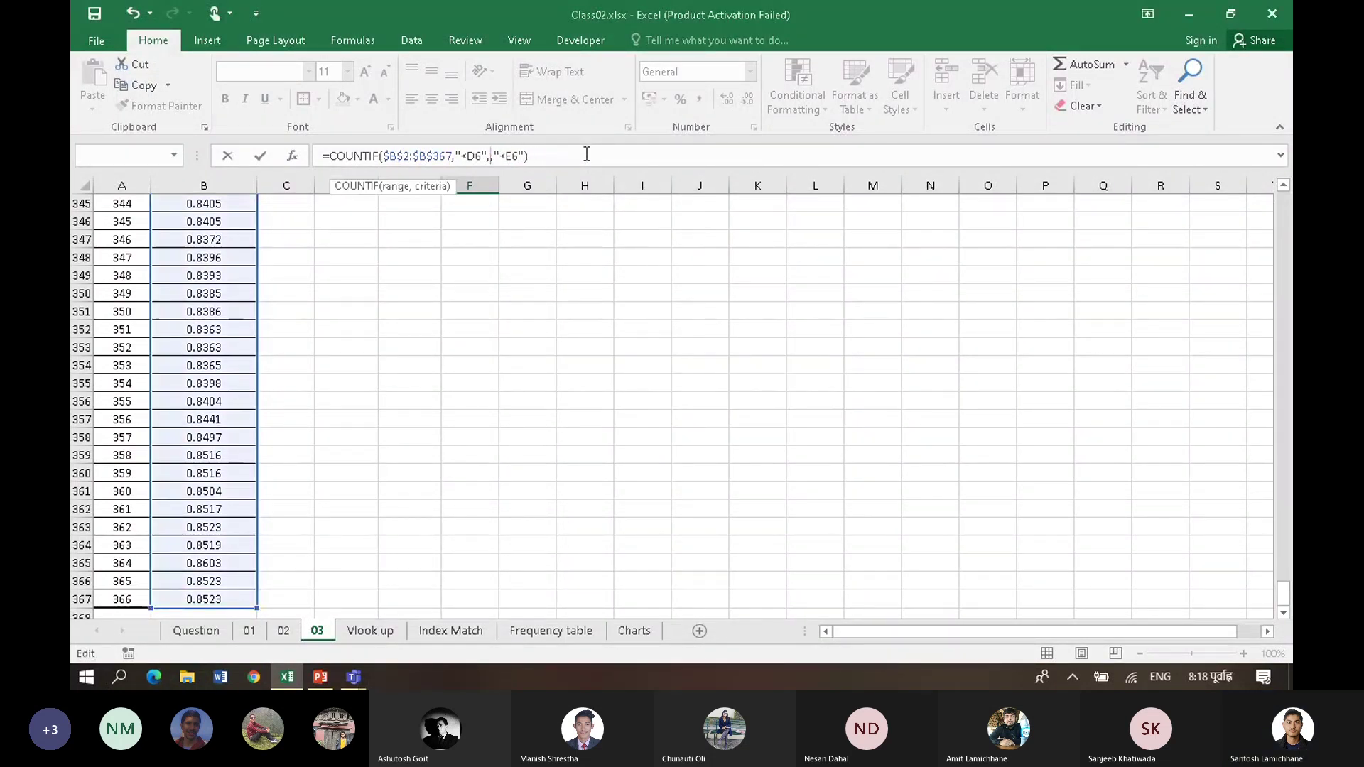
pyautogui.click(218, 208)
pyautogui.press('Up')
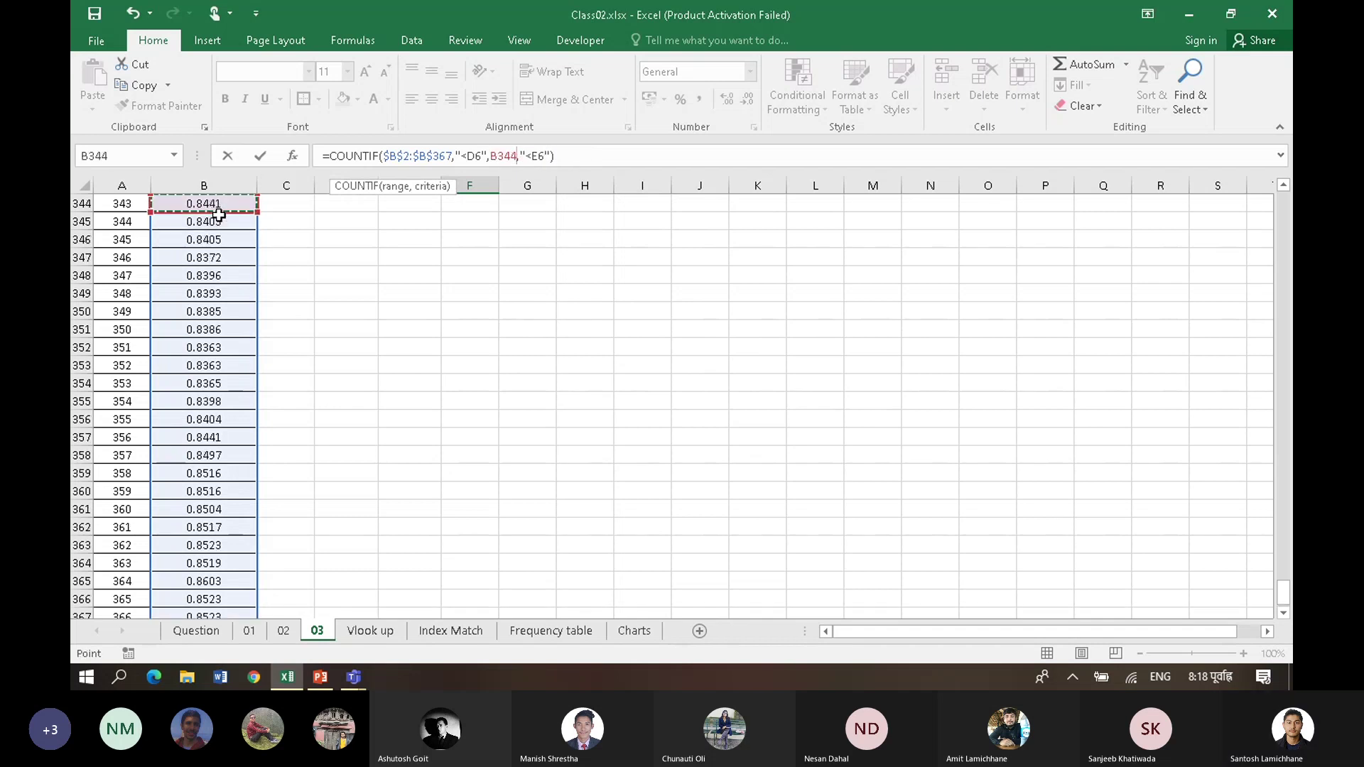
pyautogui.hotkey('ctrl', 'Up')
pyautogui.hotkey('ctrl', 'shift', 'Down')
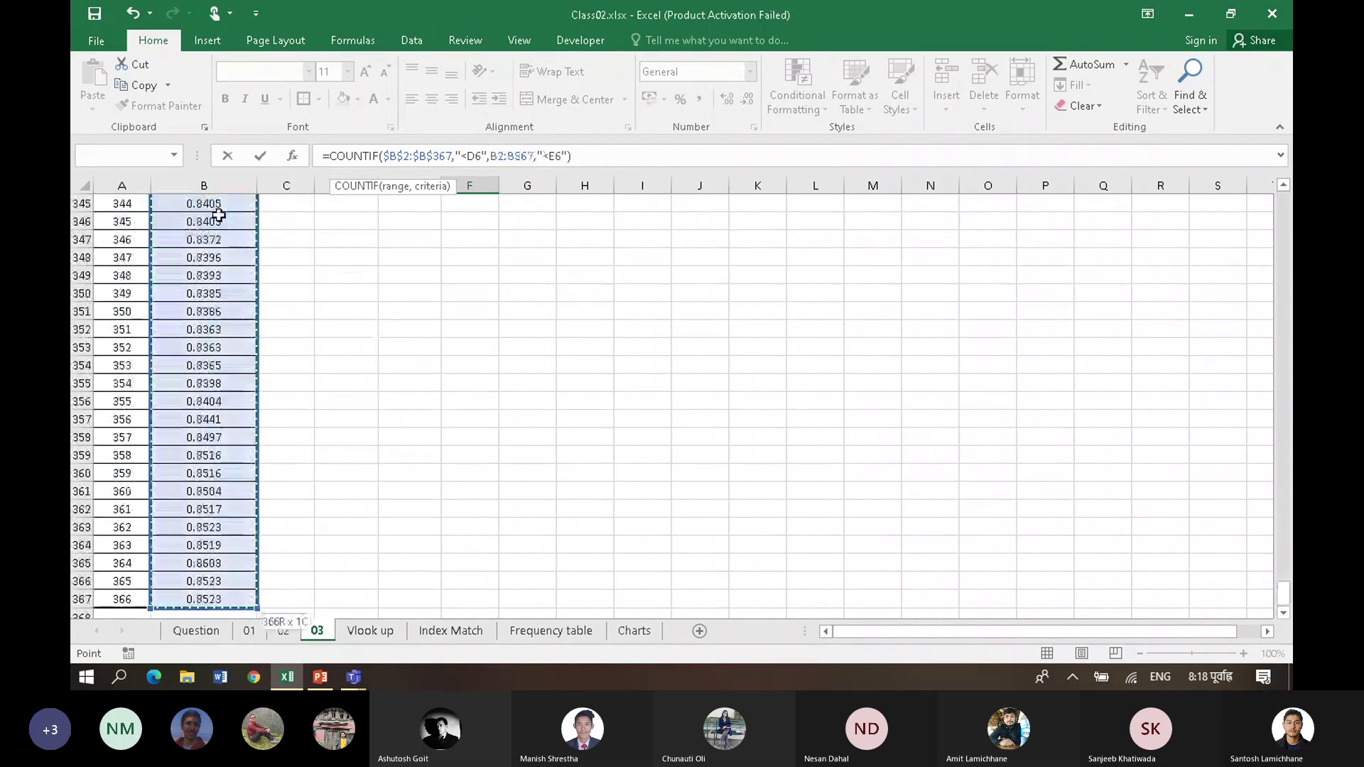
pyautogui.press('F4')
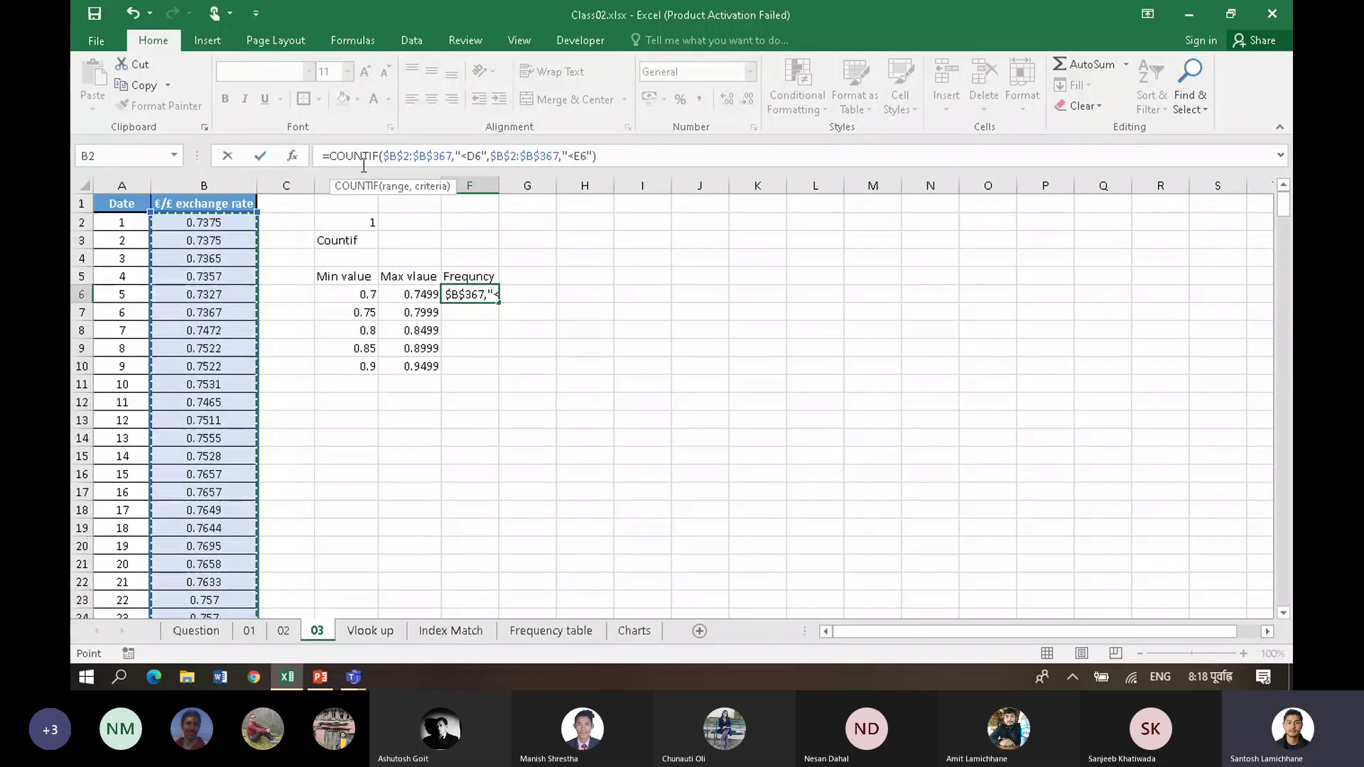
# Step: Change the function in the F6 formula from COUNTIF to COUNTIFS and confirm it
pyautogui.click(377, 155)
pyautogui.write('s')
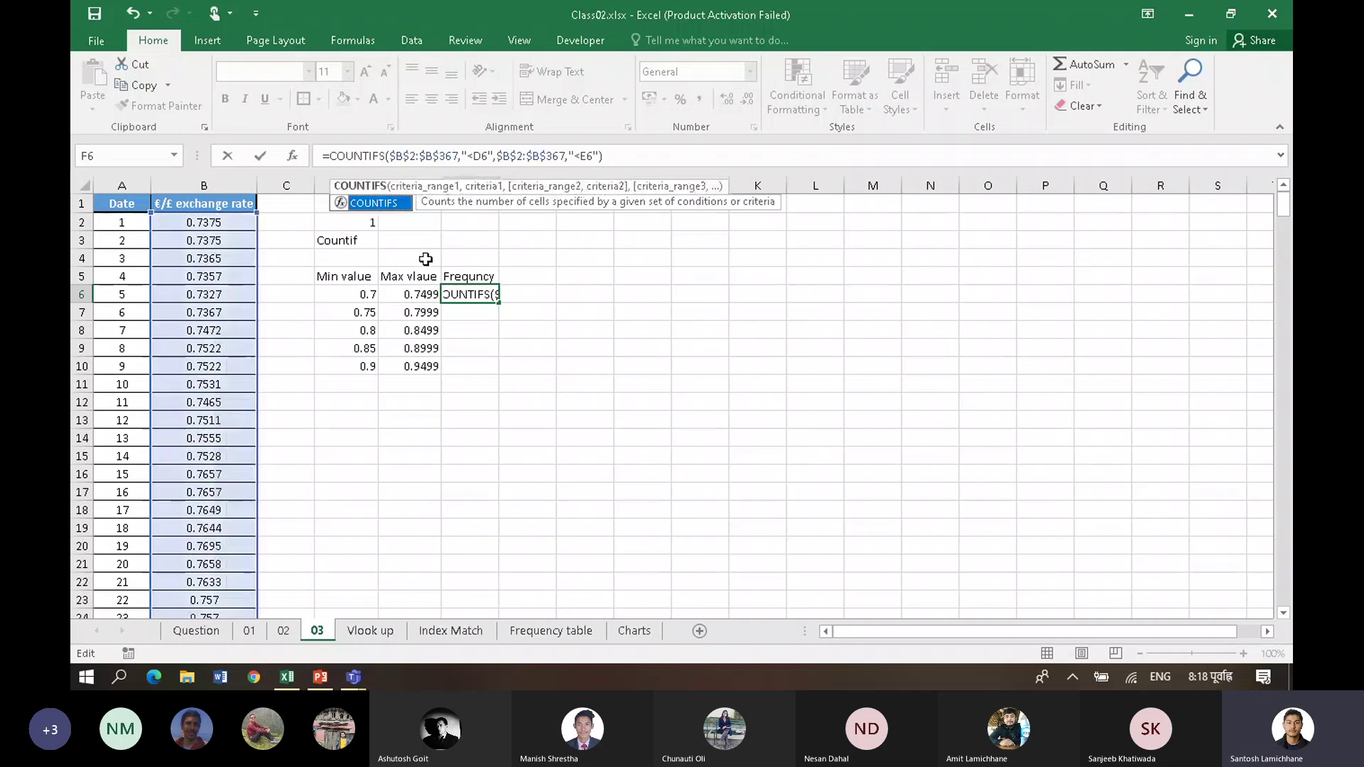
pyautogui.click(645, 152)
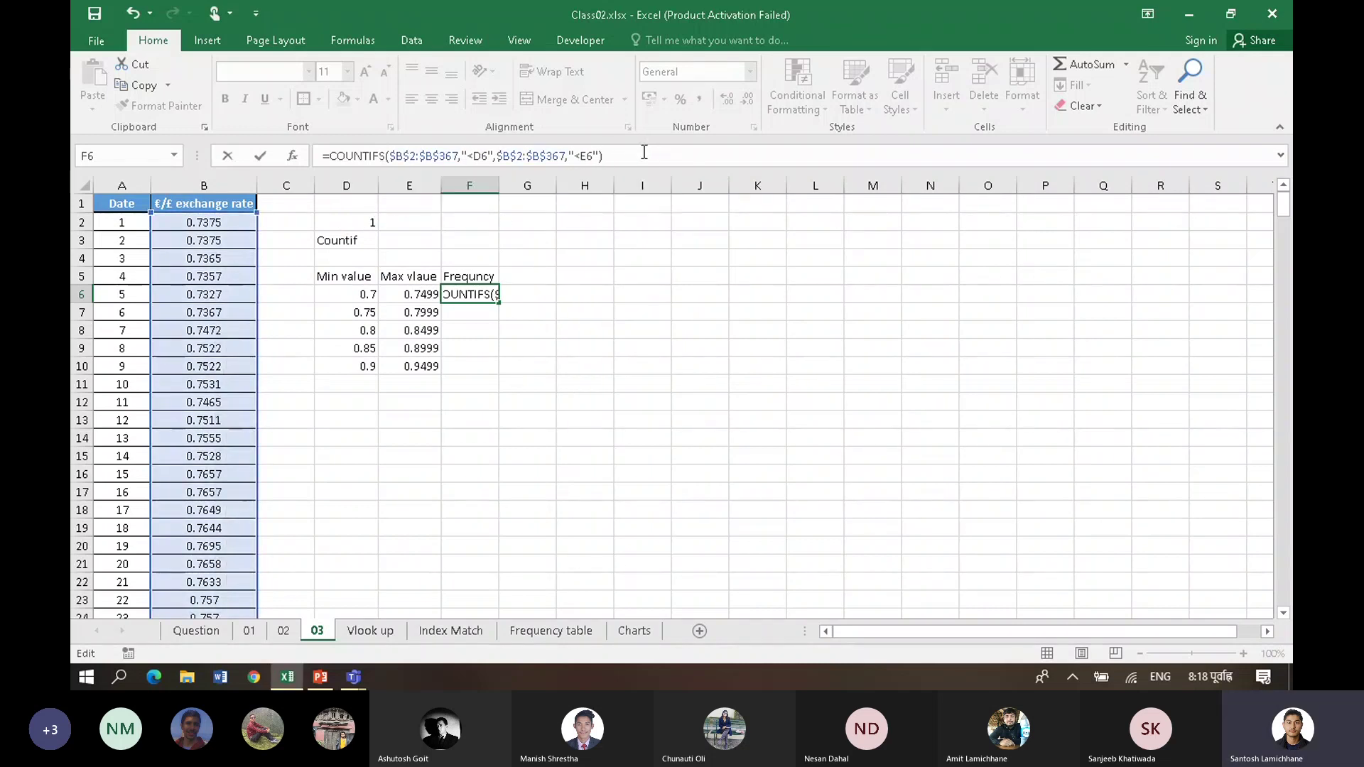
pyautogui.press('Return')
pyautogui.click(482, 289)
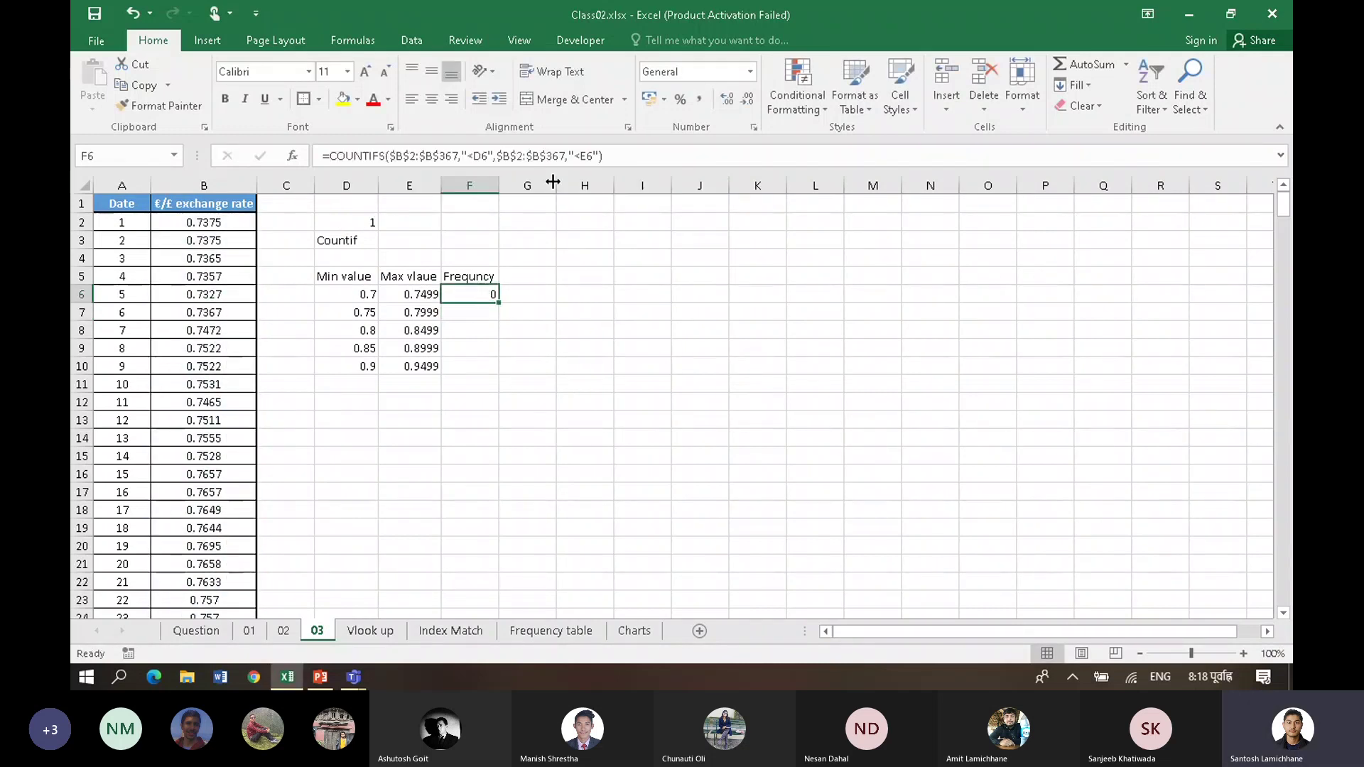
# Step: Change the first criterion of the F6 COUNTIFS formula to ">D6" and confirm it
pyautogui.click(625, 156)
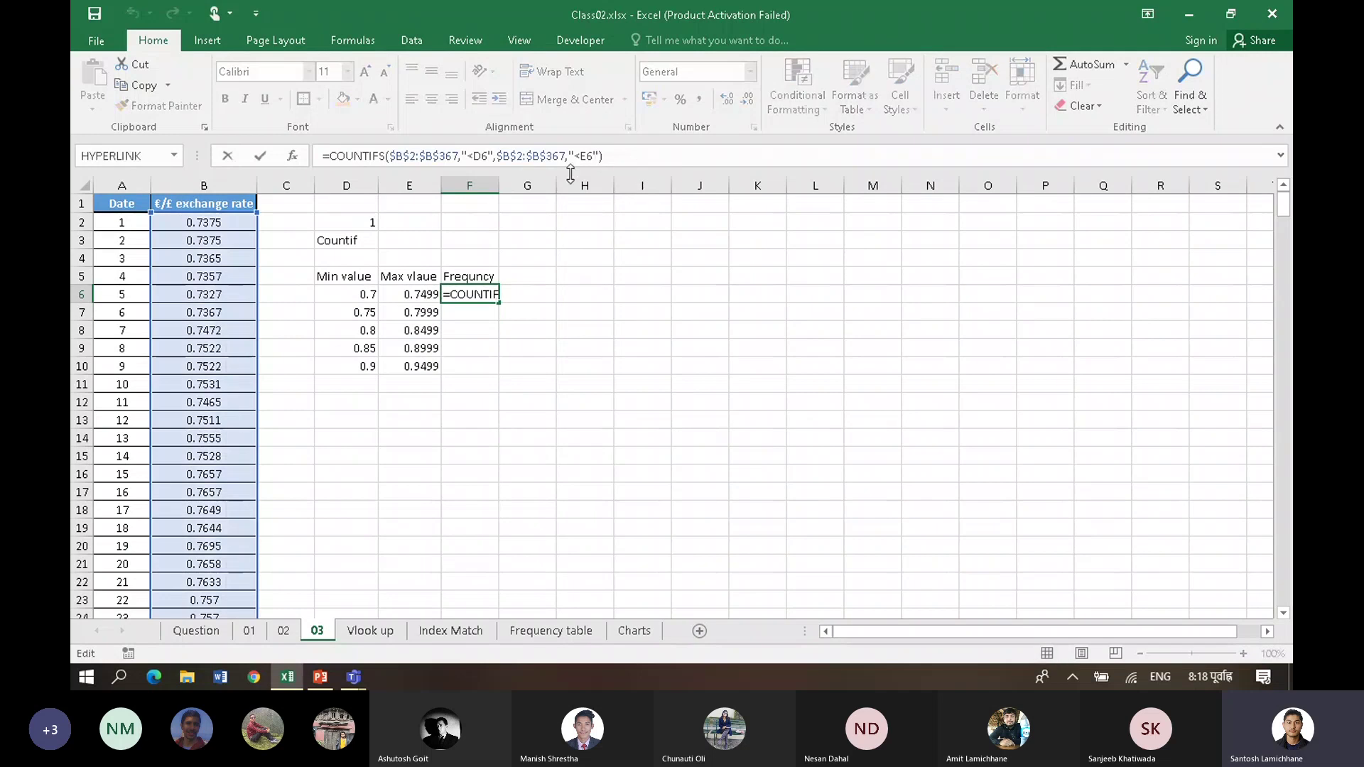
pyautogui.click(489, 156)
pyautogui.press('BackSpace')
pyautogui.press('BackSpace')
pyautogui.press('BackSpace')
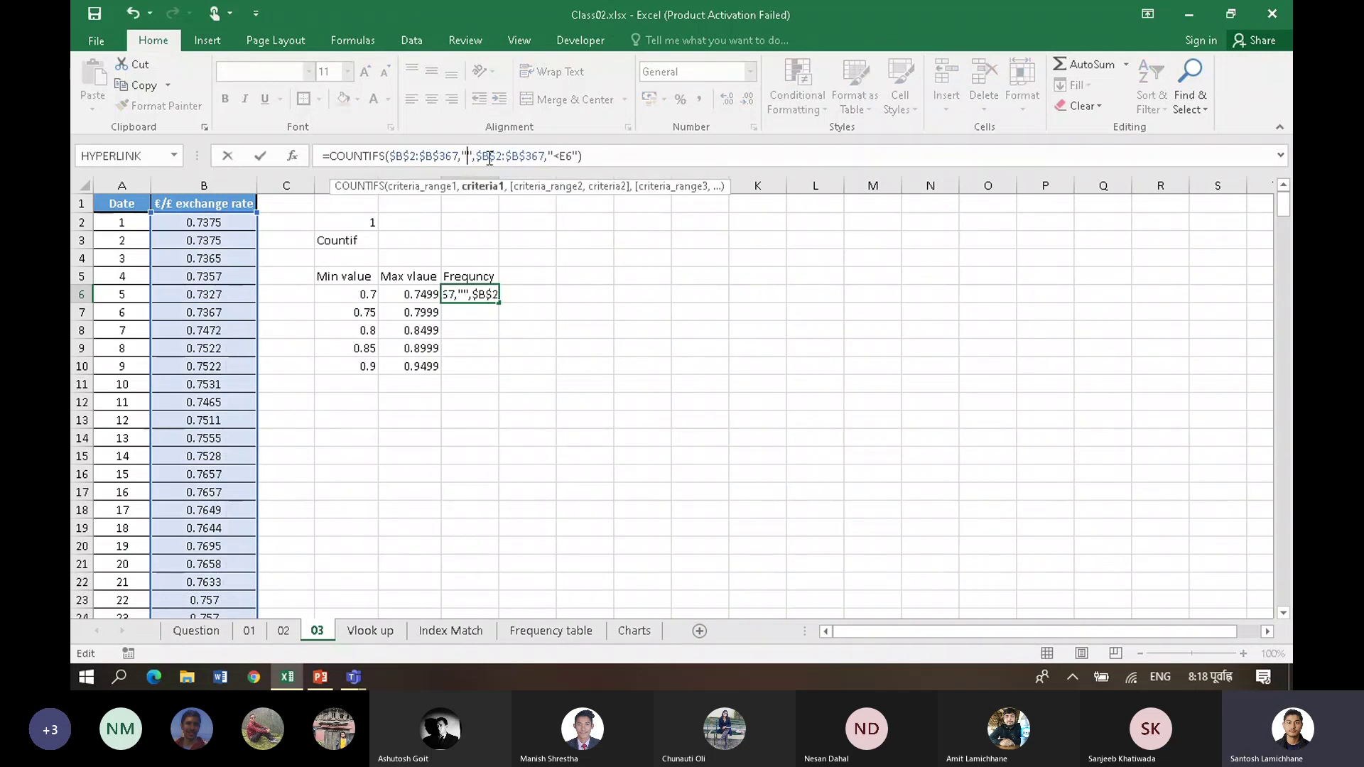
pyautogui.write('0.')
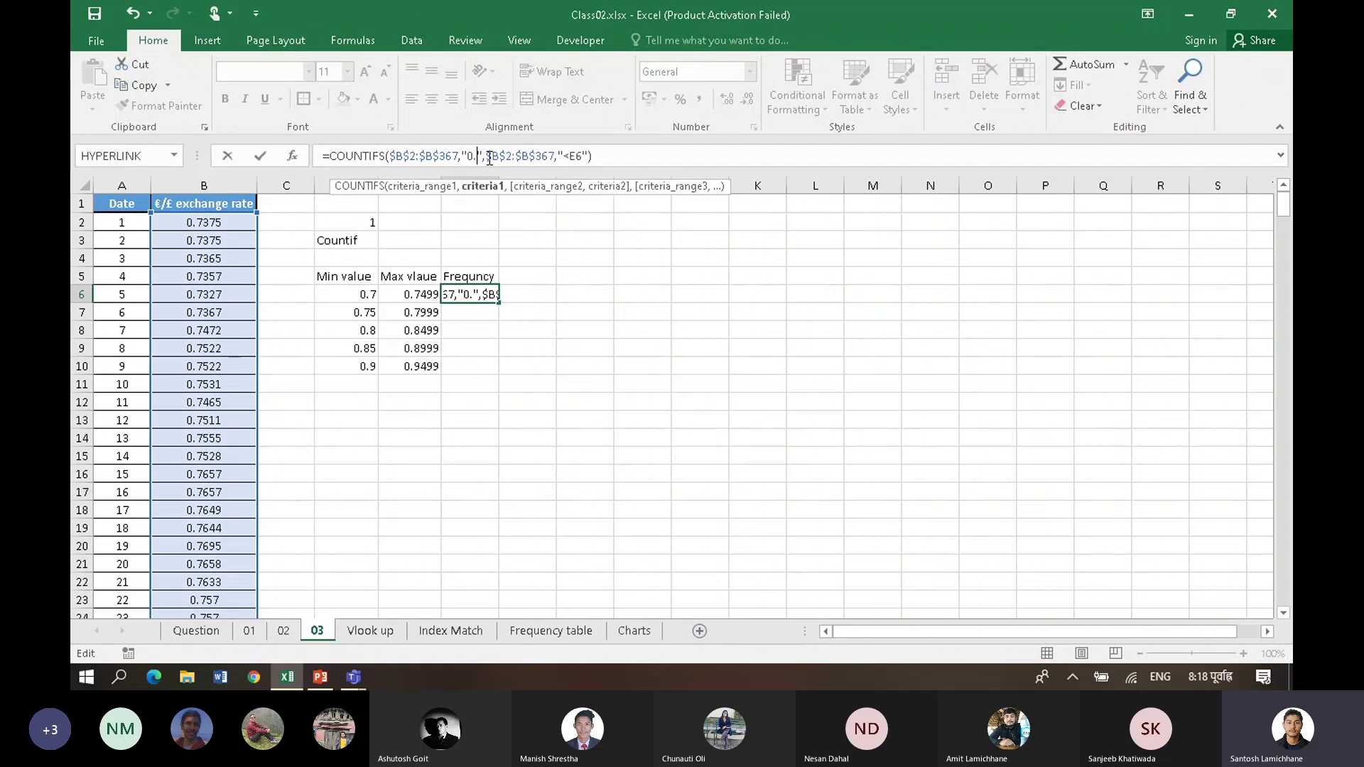
pyautogui.press('BackSpace')
pyautogui.press('BackSpace')
pyautogui.write('<')
pyautogui.press('BackSpace')
pyautogui.write('>')
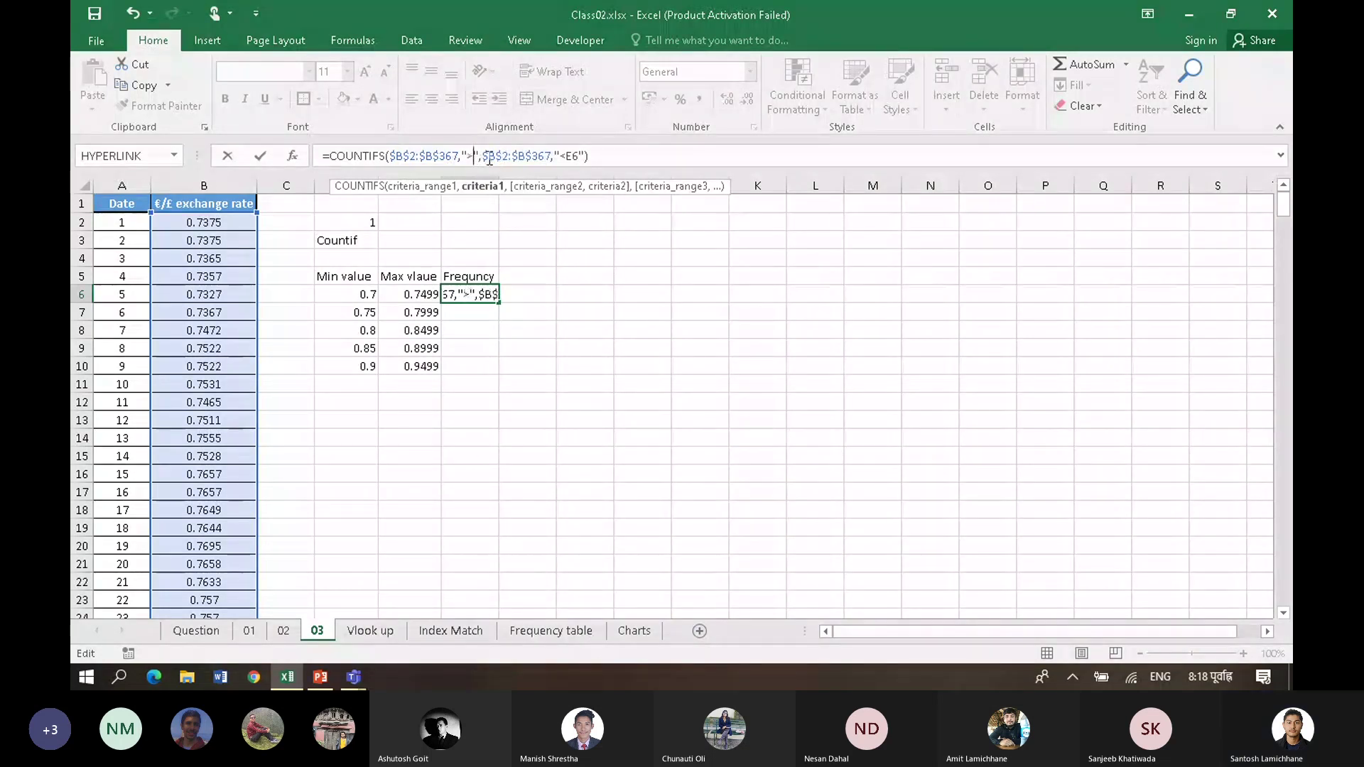
pyautogui.click(374, 294)
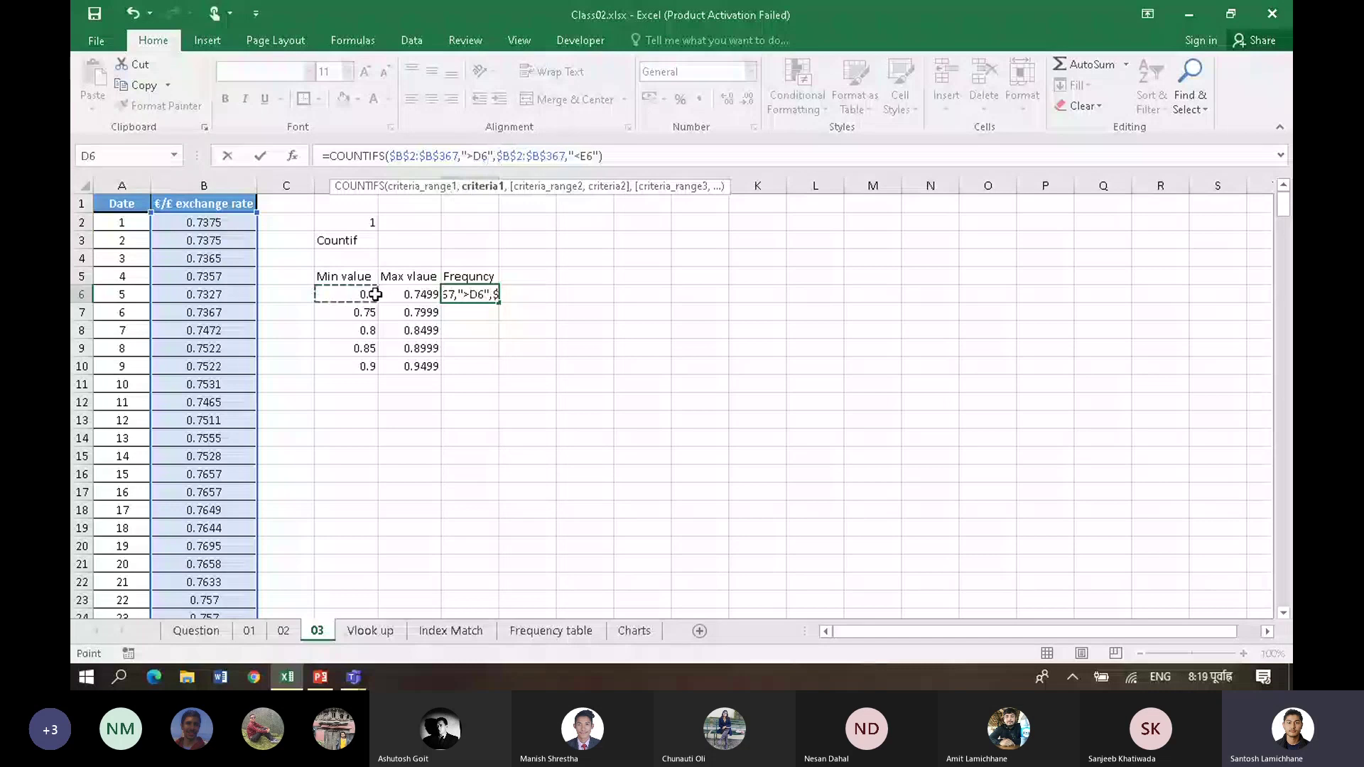
pyautogui.press('Return')
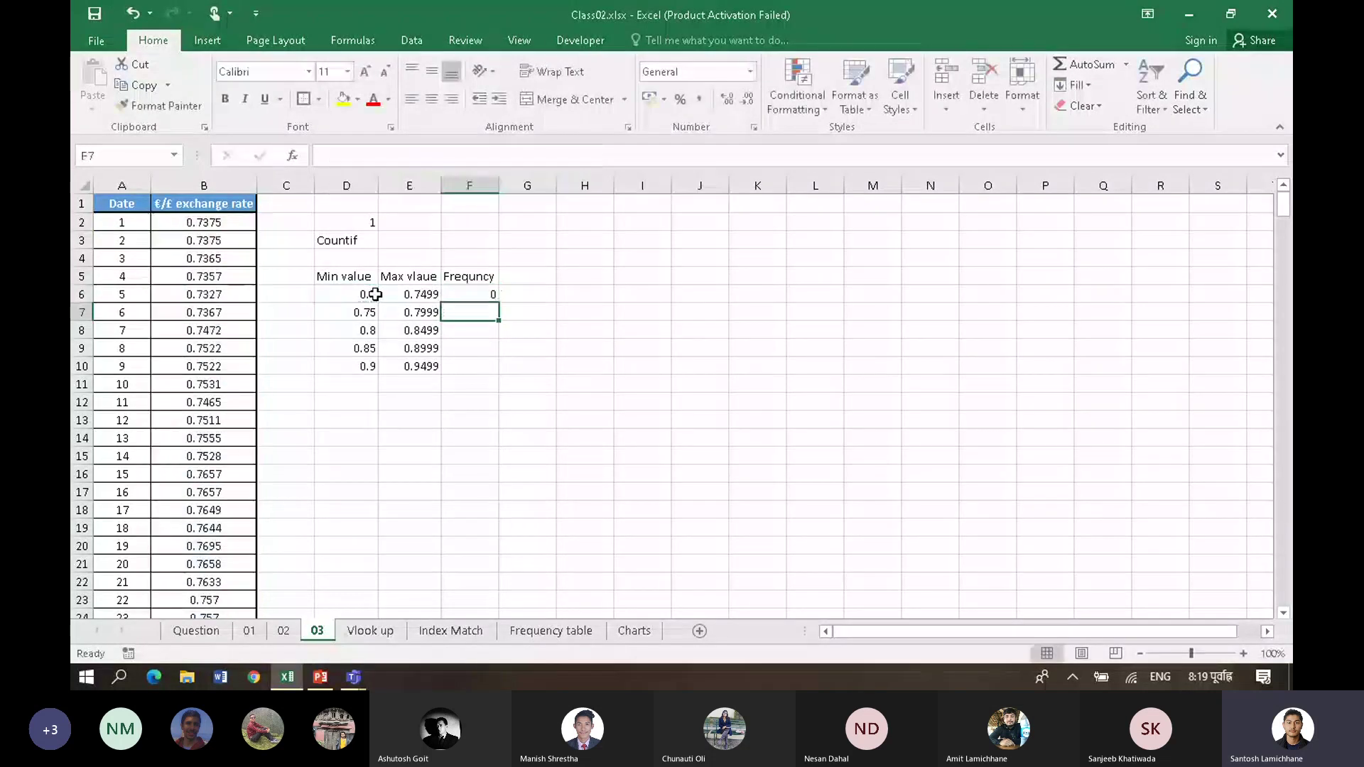
# Step: Copy the F6 frequency formula down through F10
pyautogui.click(472, 280)
pyautogui.click(487, 296)
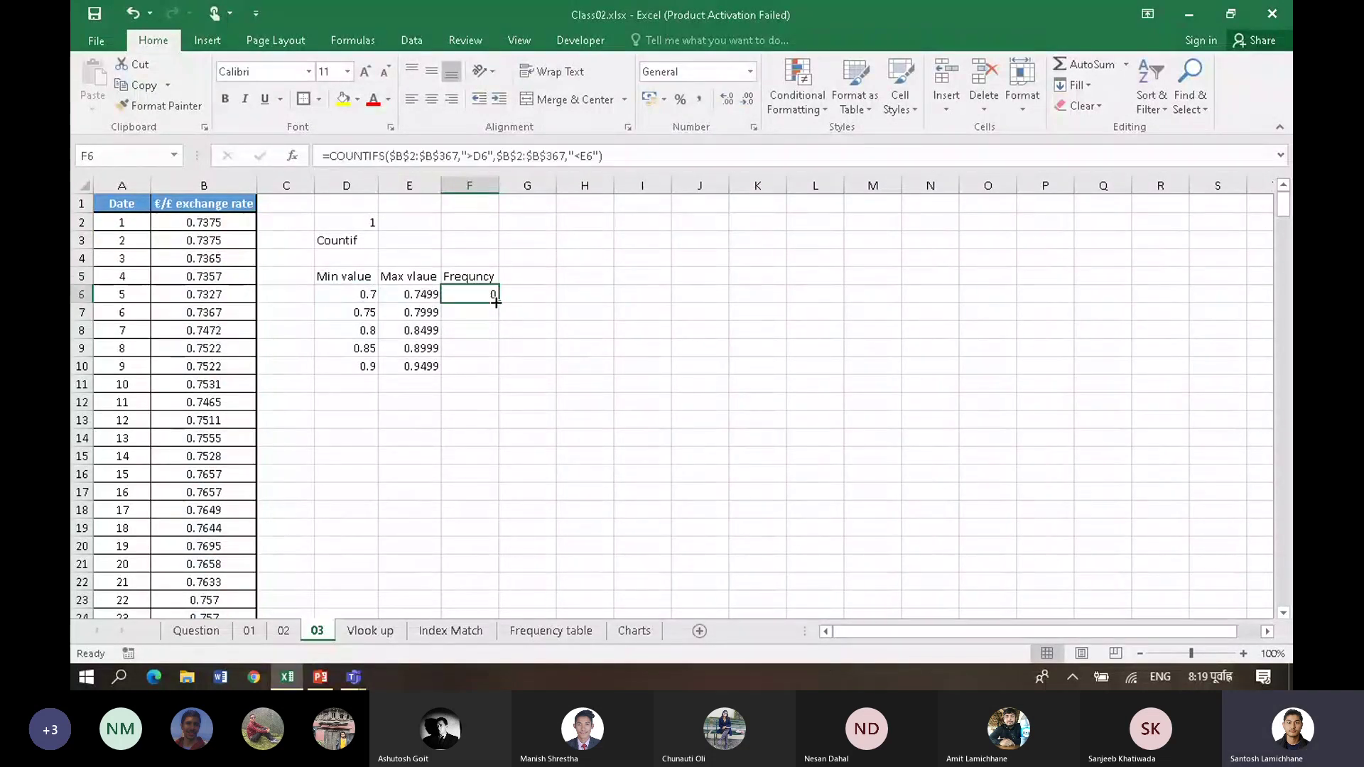
pyautogui.moveTo(499, 304); pyautogui.dragTo(499, 365)
pyautogui.moveTo(502, 369); pyautogui.dragTo(500, 368)
# Step: Replace the cell references in the F6 formula's criteria with fixed limits, ">0.7" and "<0.7499", and confirm it
pyautogui.click(474, 294)
pyautogui.click(625, 157)
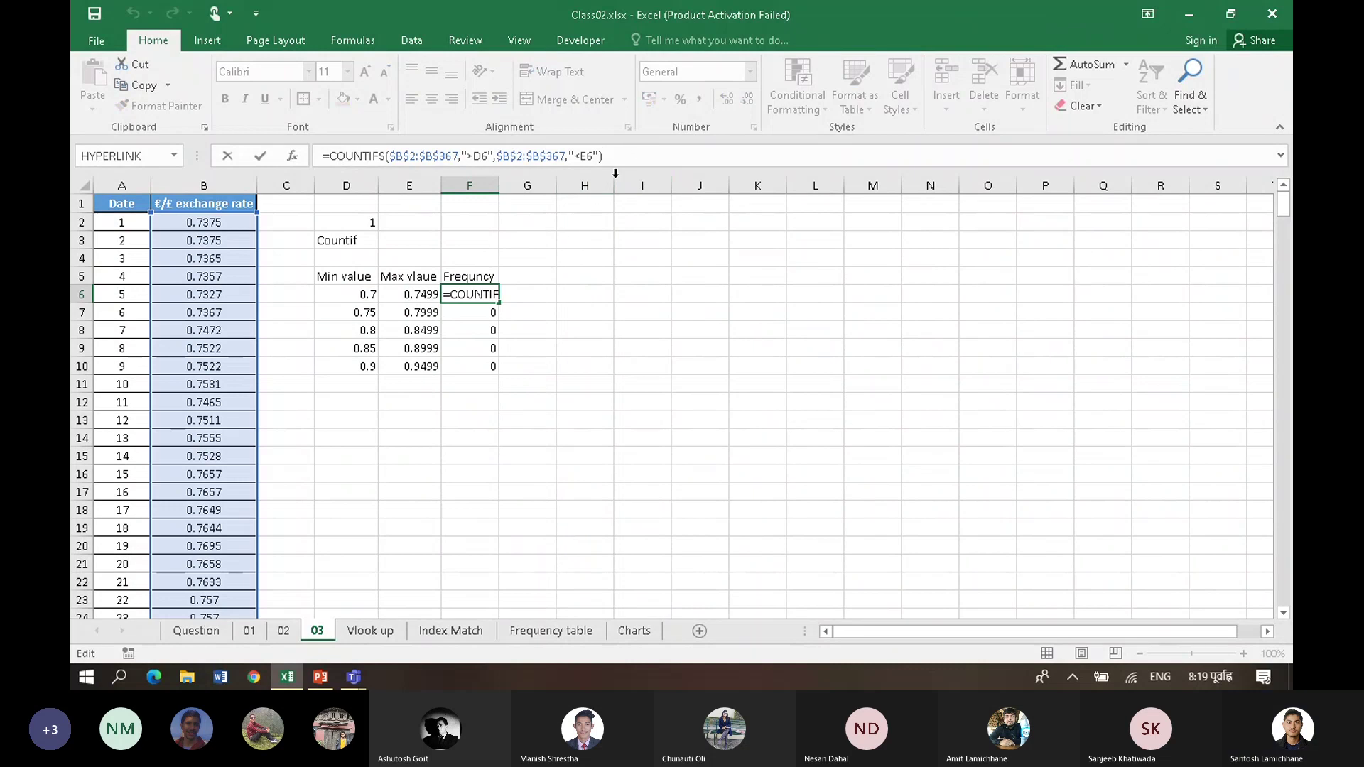
pyautogui.click(600, 277)
pyautogui.click(469, 291)
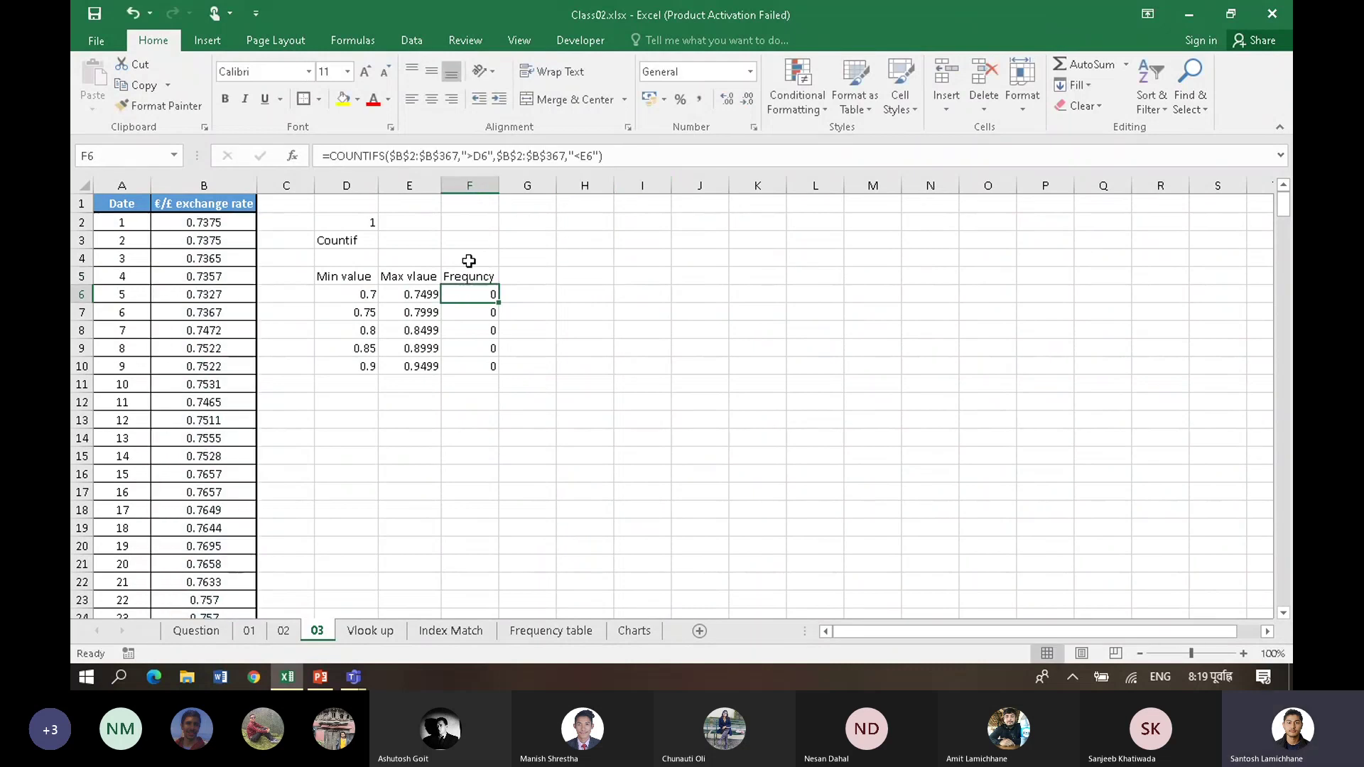
pyautogui.click(488, 156)
pyautogui.press('BackSpace')
pyautogui.press('BackSpace')
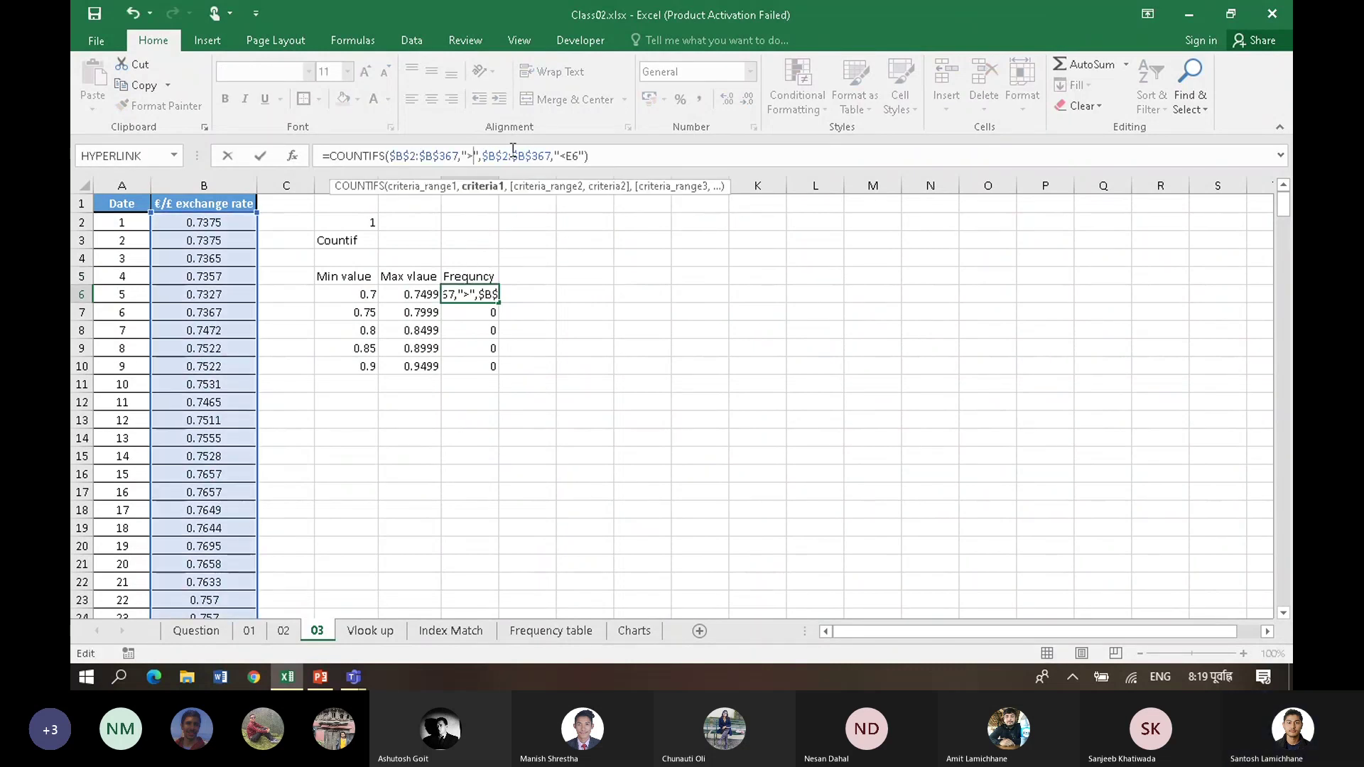
pyautogui.write('0.7')
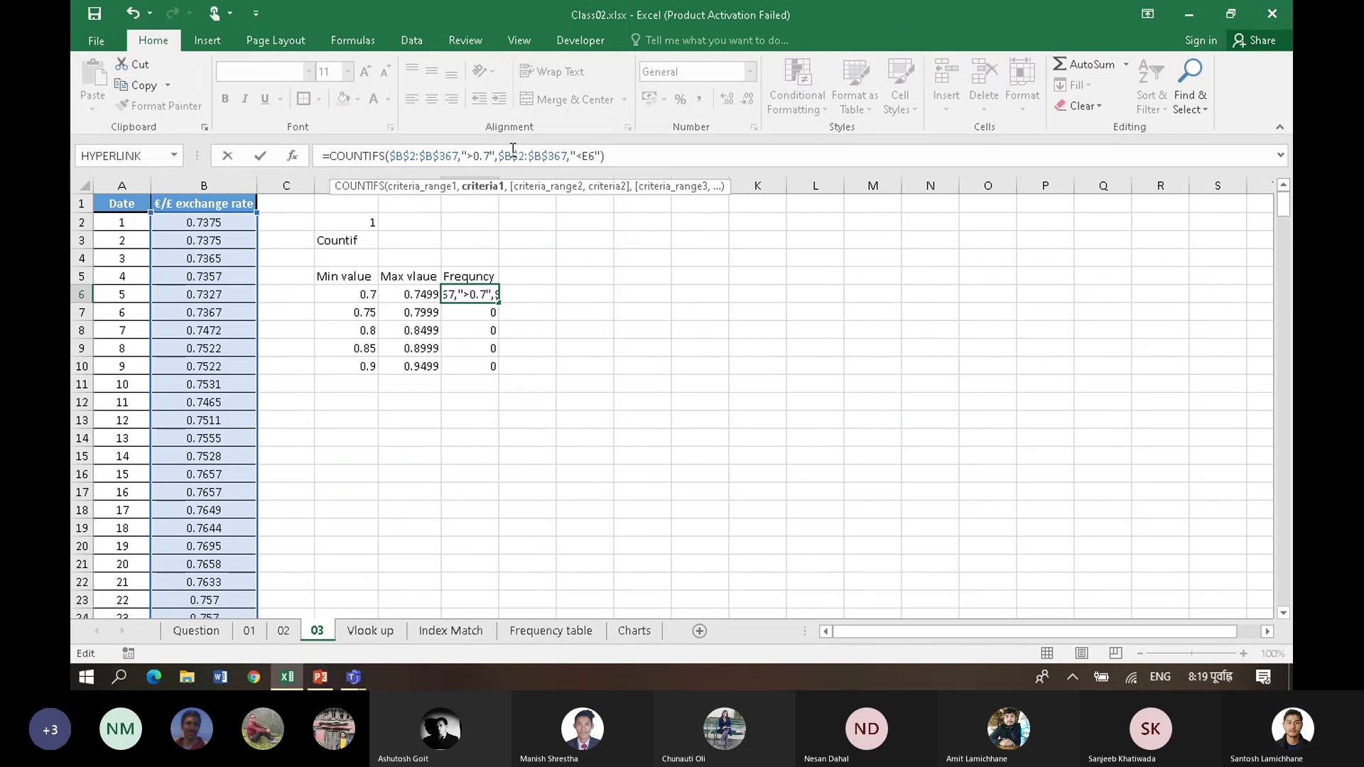
pyautogui.click(592, 155)
pyautogui.press('BackSpace')
pyautogui.press('BackSpace')
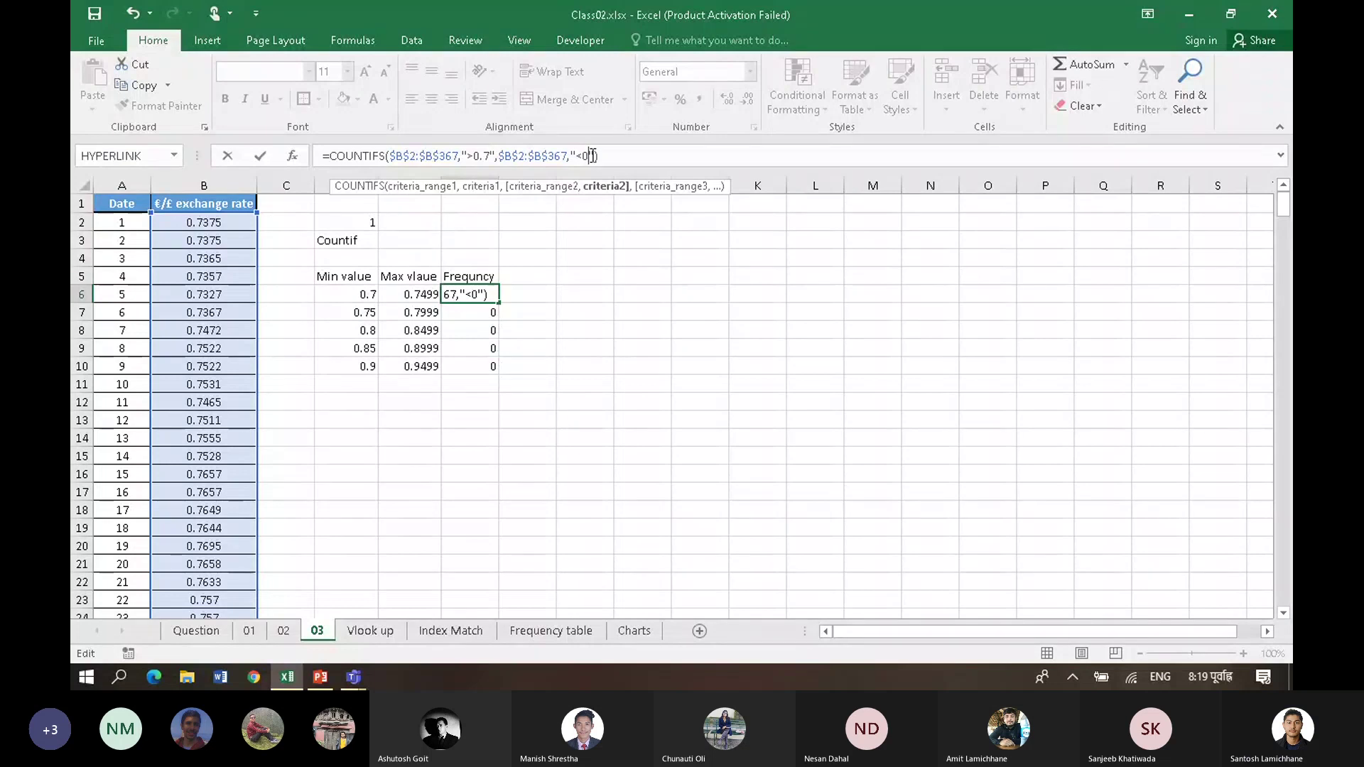
pyautogui.write('0.7499')
pyautogui.press('Return')
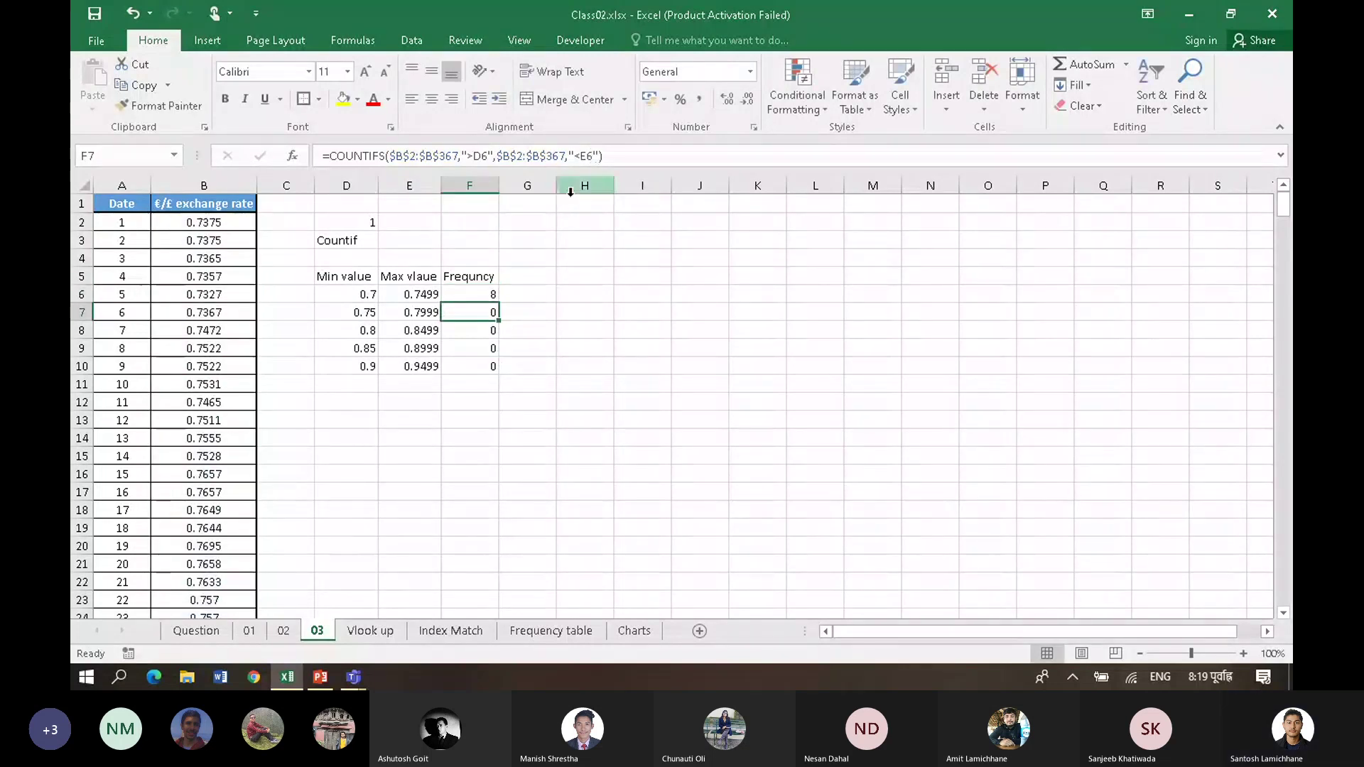
# Step: Set the criteria of the F7 COUNTIFS formula to ">0.75" and "<0.7999" and confirm it
pyautogui.click(485, 297)
pyautogui.click(488, 315)
pyautogui.click(487, 155)
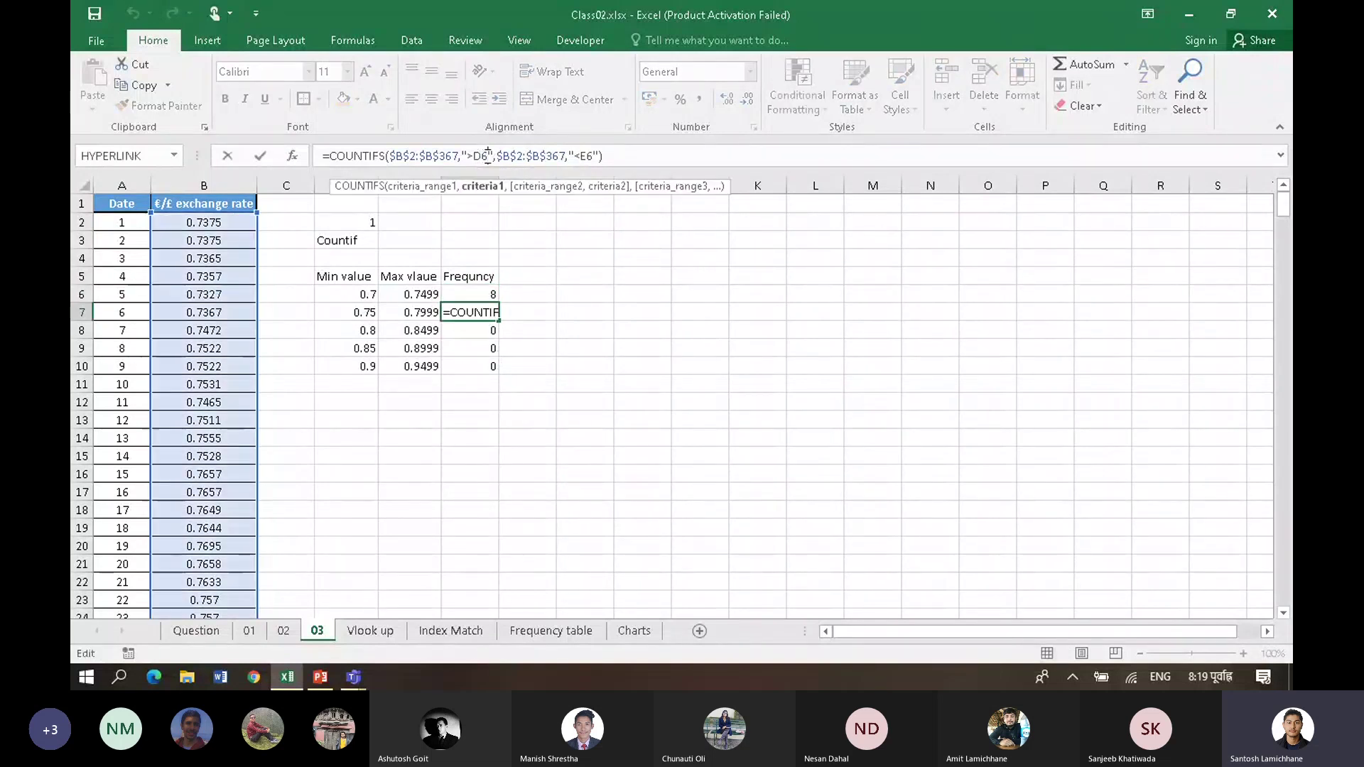
pyautogui.press('BackSpace')
pyautogui.press('BackSpace')
pyautogui.write('0.75')
pyautogui.press('Right')
pyautogui.press('Right')
pyautogui.press('Right')
pyautogui.press('Right')
pyautogui.press('Right')
pyautogui.press('Right')
pyautogui.press('Right')
pyautogui.press('Right')
pyautogui.press('Right')
pyautogui.press('Right')
pyautogui.press('Right')
pyautogui.press('Right')
pyautogui.press('Right')
pyautogui.press('Right')
pyautogui.press('Right')
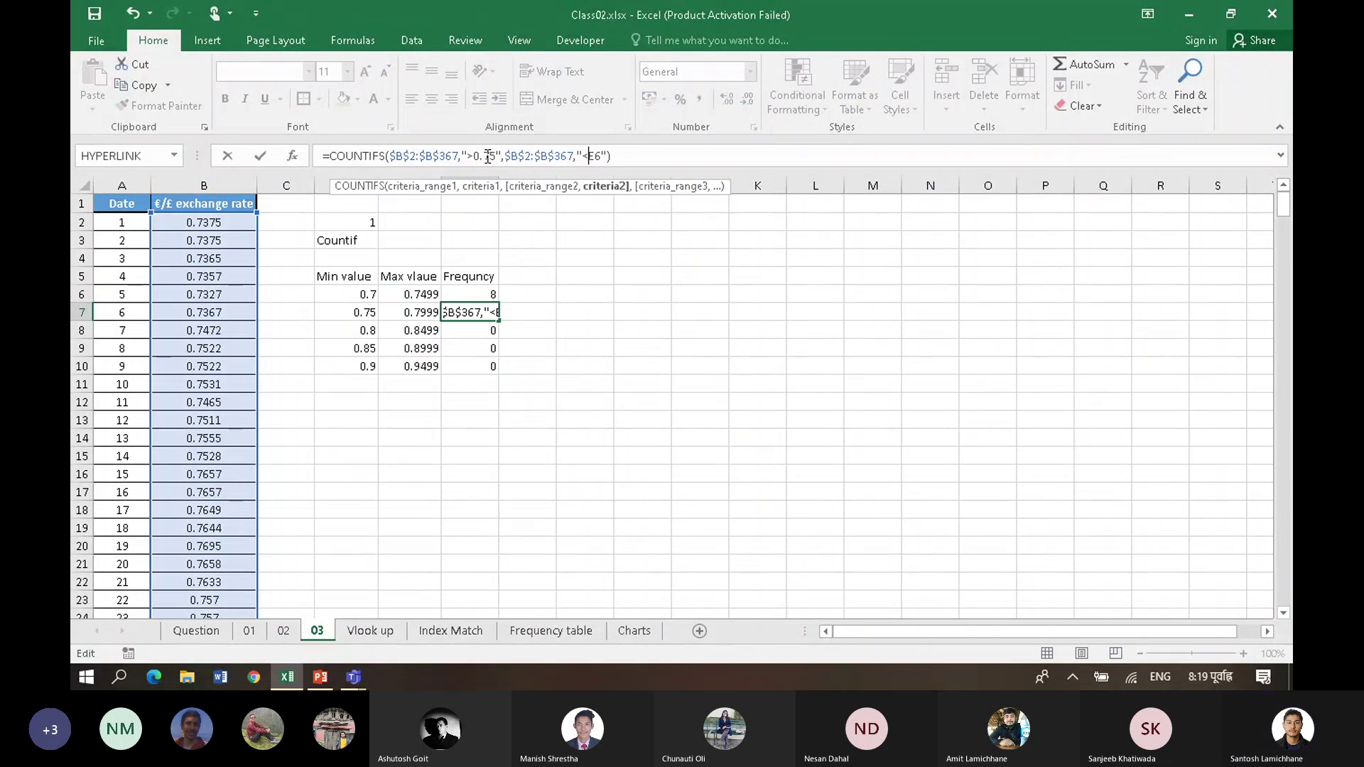
pyautogui.press('Right')
pyautogui.press('Delete')
pyautogui.press('Delete')
pyautogui.write('0.9')
pyautogui.press('BackSpace')
pyautogui.write('799')
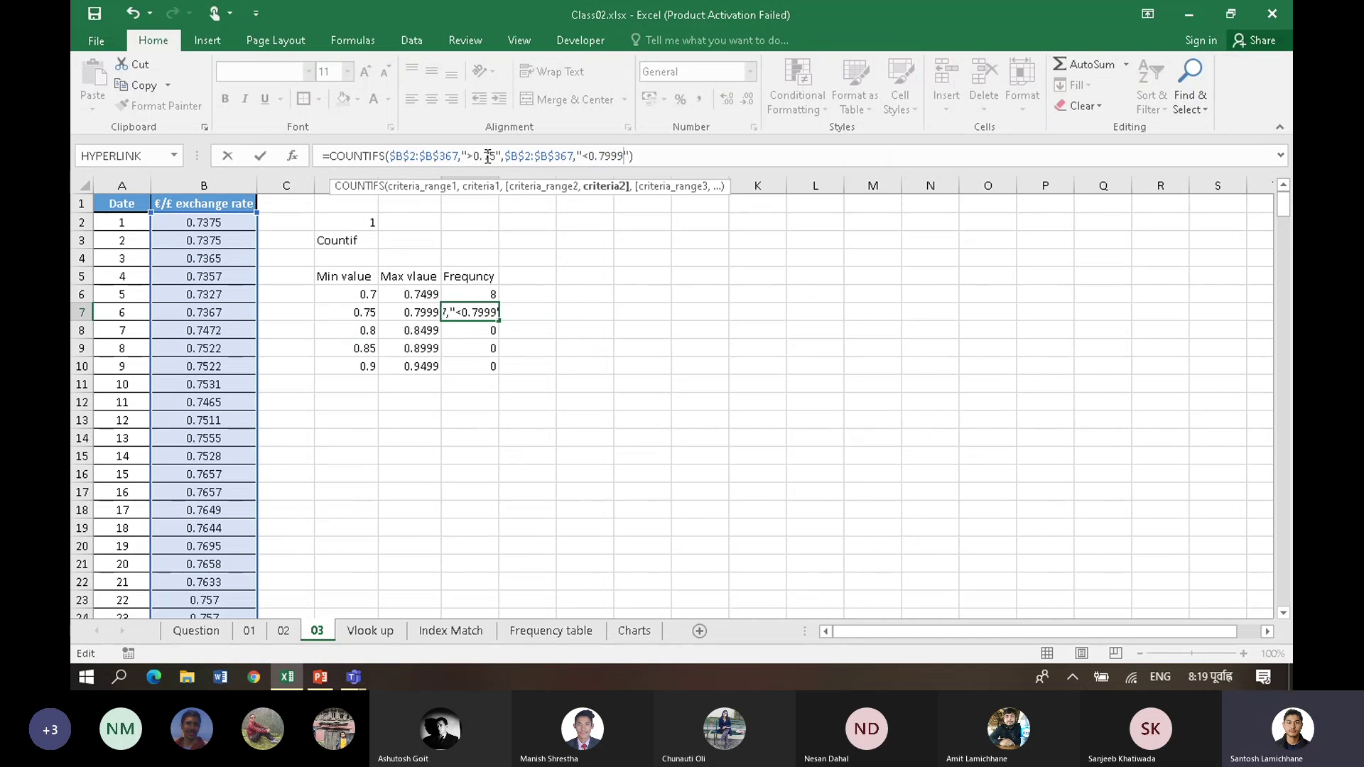
pyautogui.press('Return')
# Step: Add an AutoSum total of the frequency values in F11
pyautogui.click(572, 387)
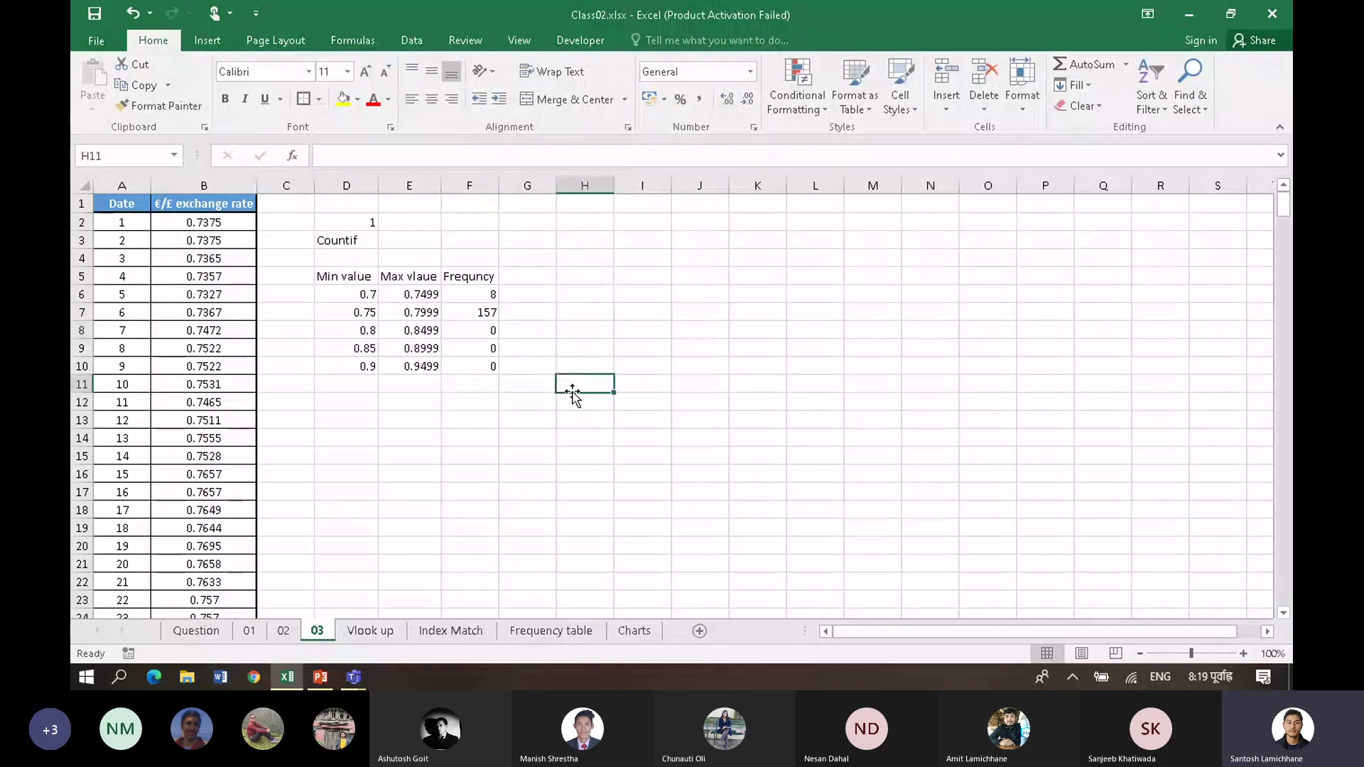
pyautogui.click(525, 379)
pyautogui.click(480, 388)
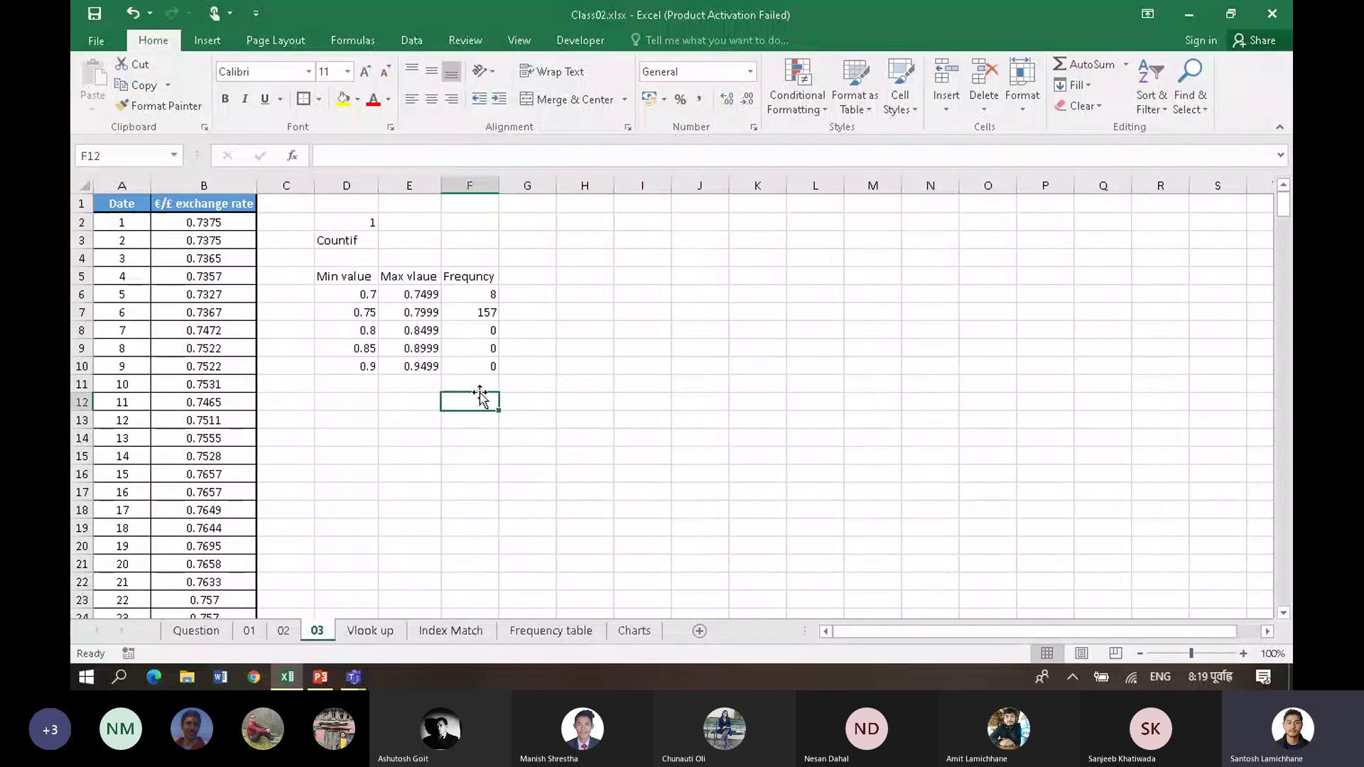
pyautogui.hotkey('alt', '=')
pyautogui.press('Return')
pyautogui.click(530, 473)
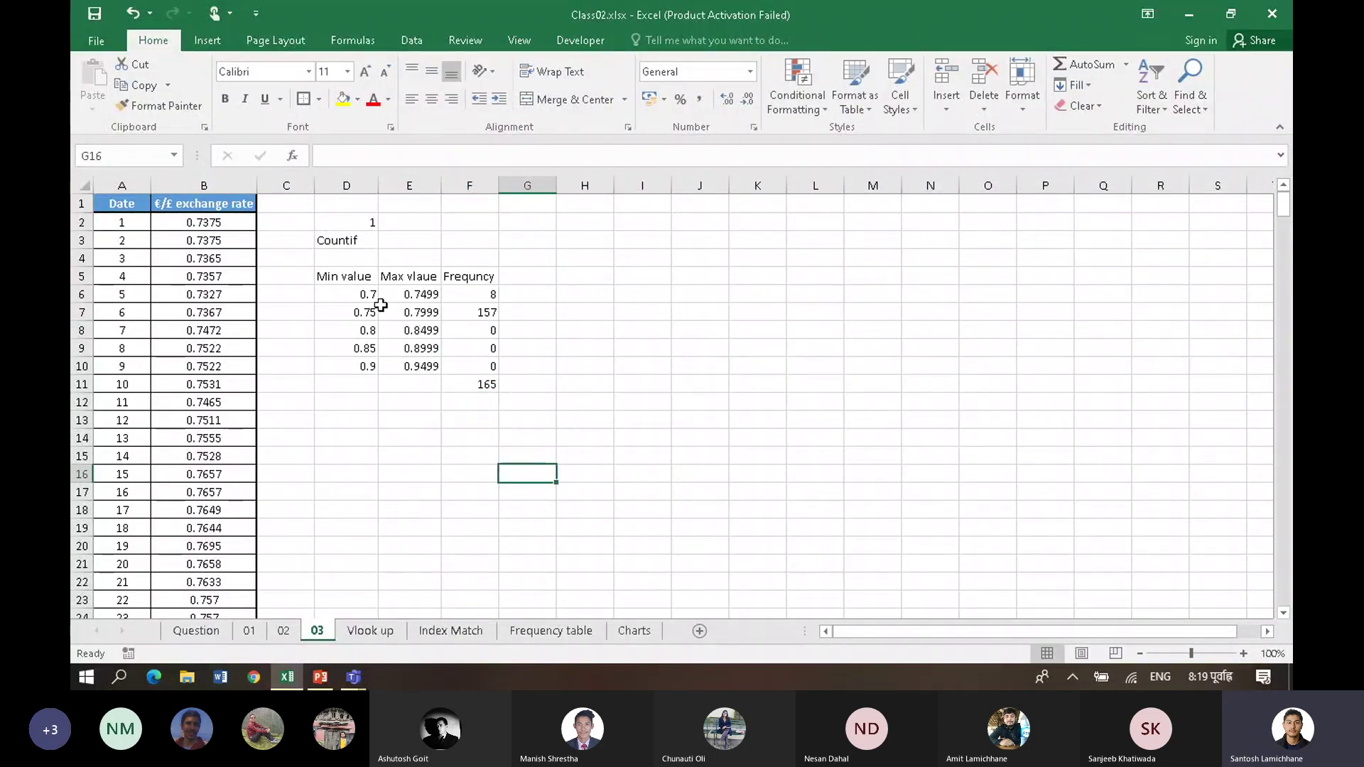
pyautogui.click(448, 311)
pyautogui.click(484, 331)
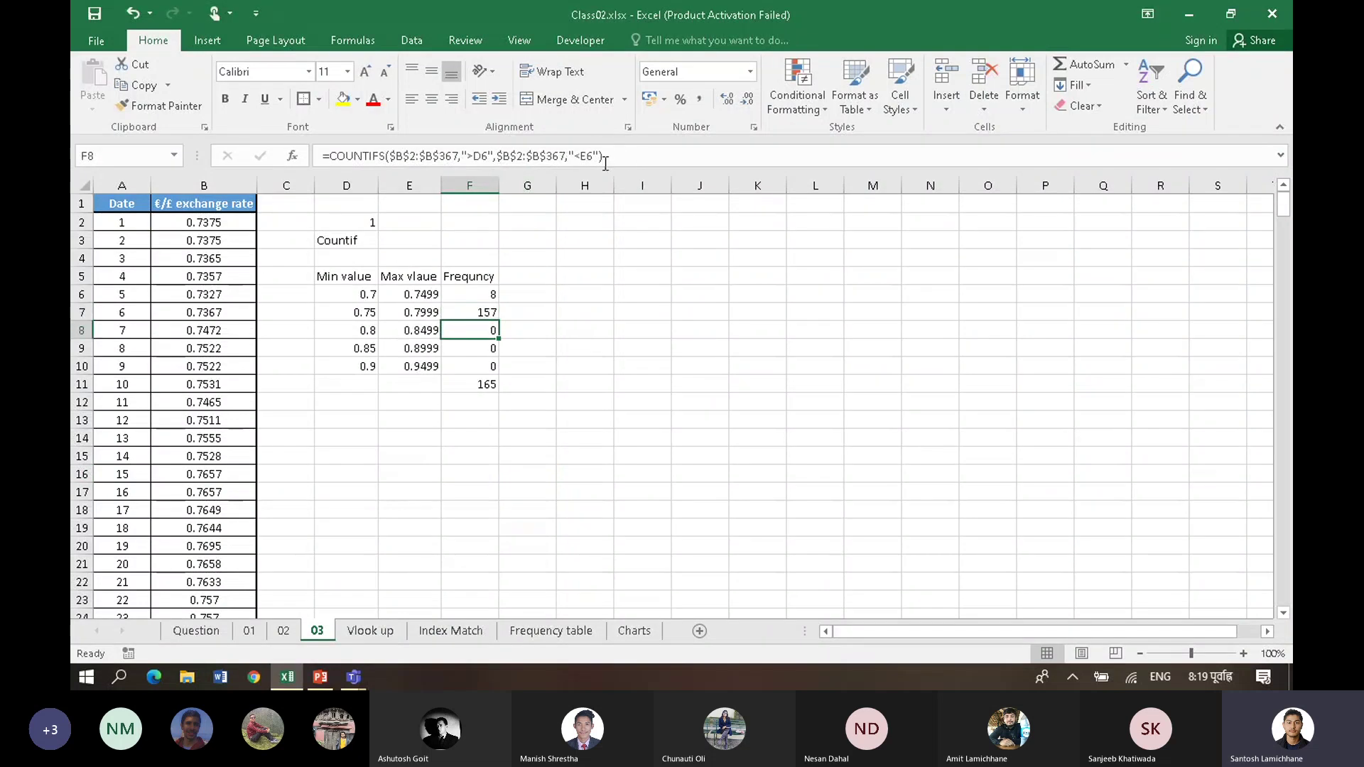
pyautogui.click(596, 315)
pyautogui.click(555, 363)
pyautogui.click(563, 402)
pyautogui.click(540, 300)
pyautogui.click(538, 365)
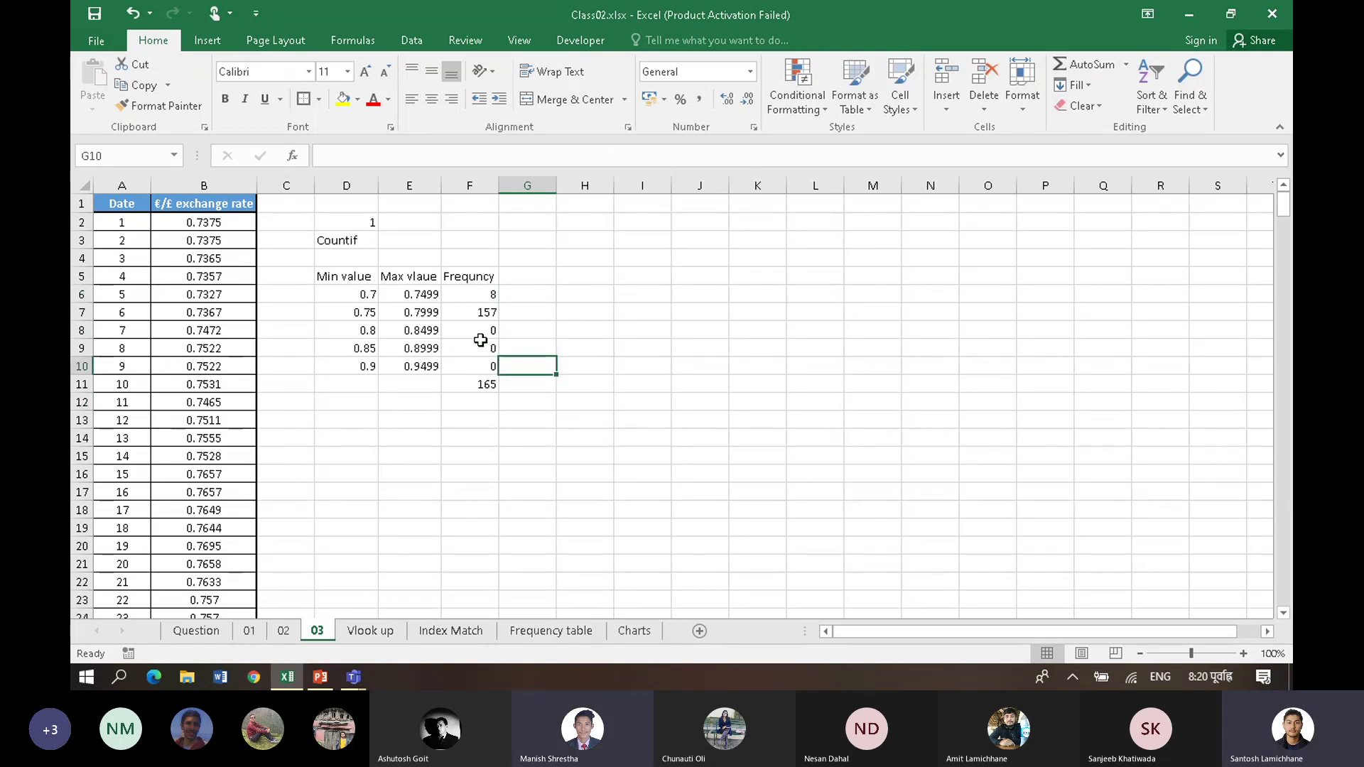
# Step: Try to replace the fixed 0.75 limit in F7's first COUNTIFS criterion with an ampersand-joined reference to D6
pyautogui.click(485, 314)
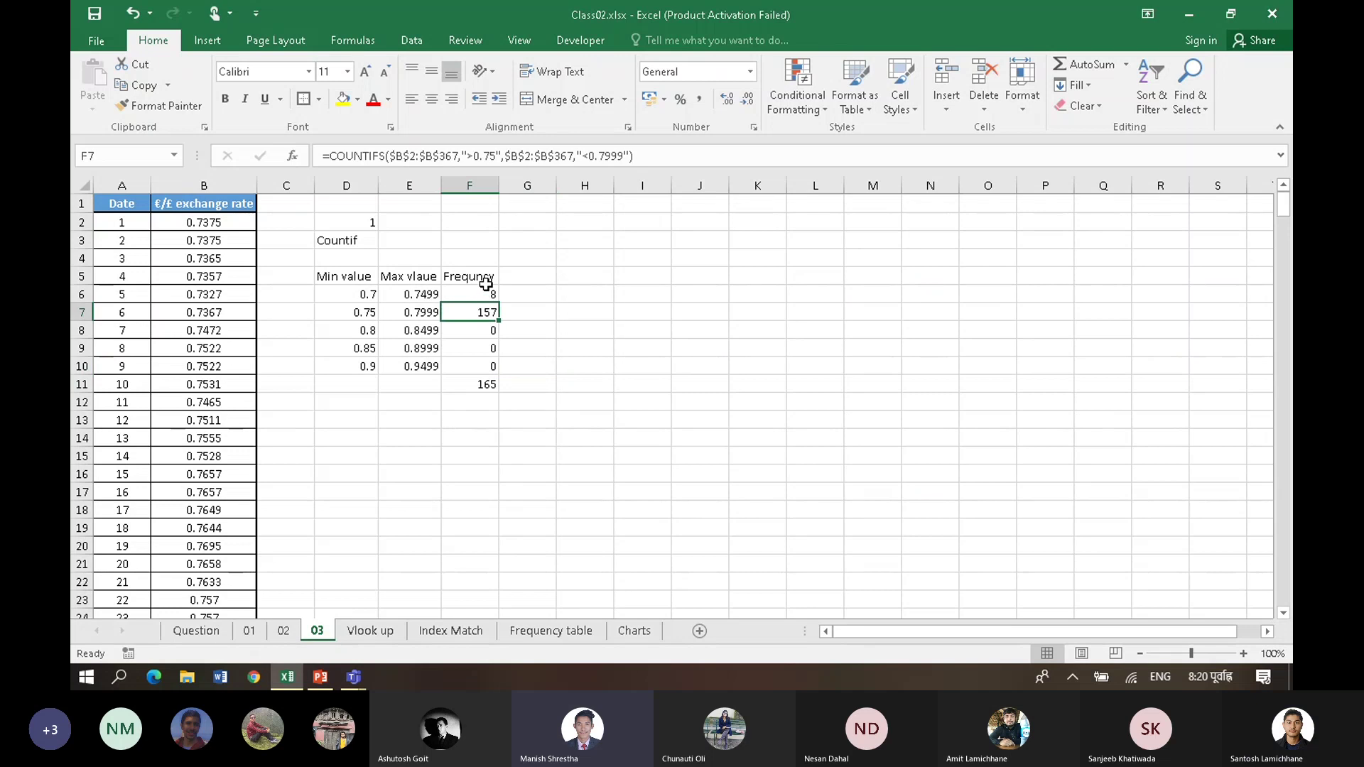
pyautogui.click(477, 156)
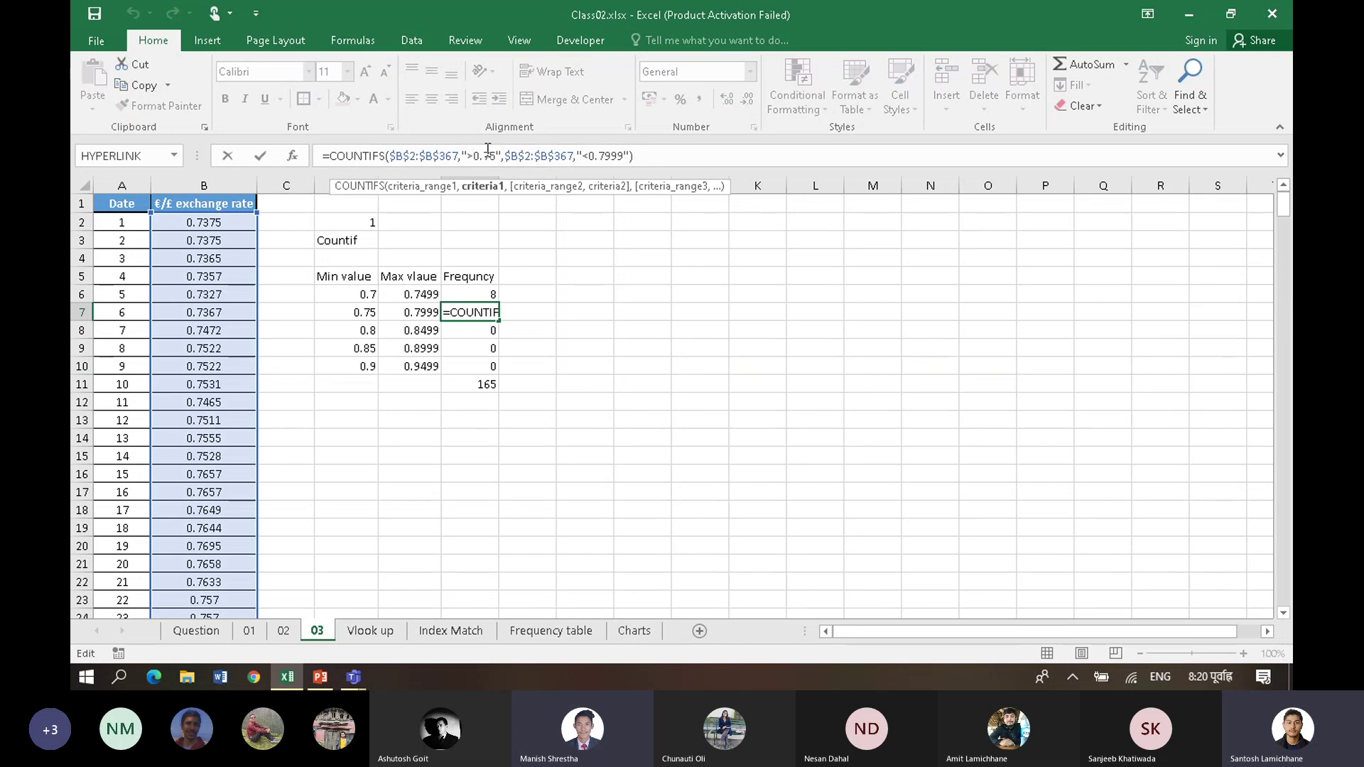
pyautogui.press('Right')
pyautogui.press('Right')
pyautogui.press('Right')
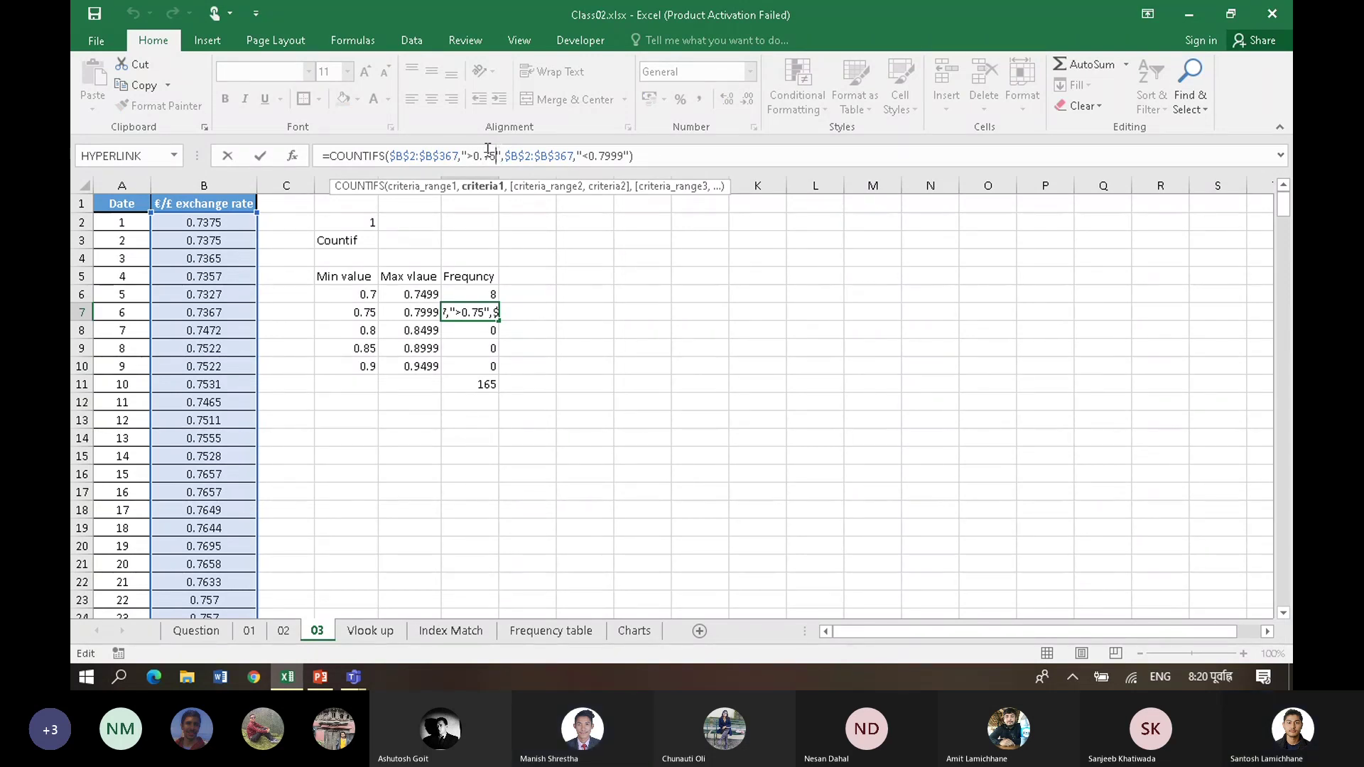
pyautogui.press('BackSpace')
pyautogui.press('BackSpace')
pyautogui.press('BackSpace')
pyautogui.press('BackSpace')
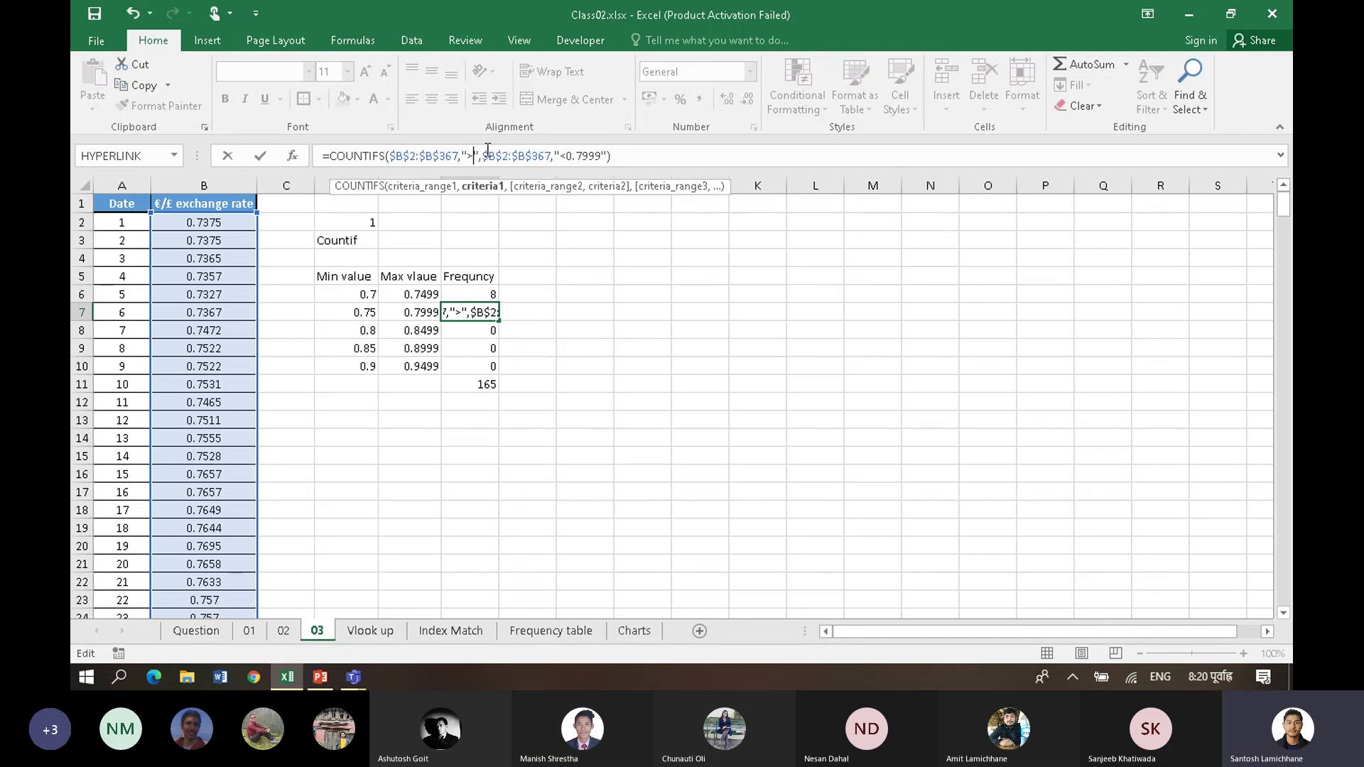
pyautogui.write('&')
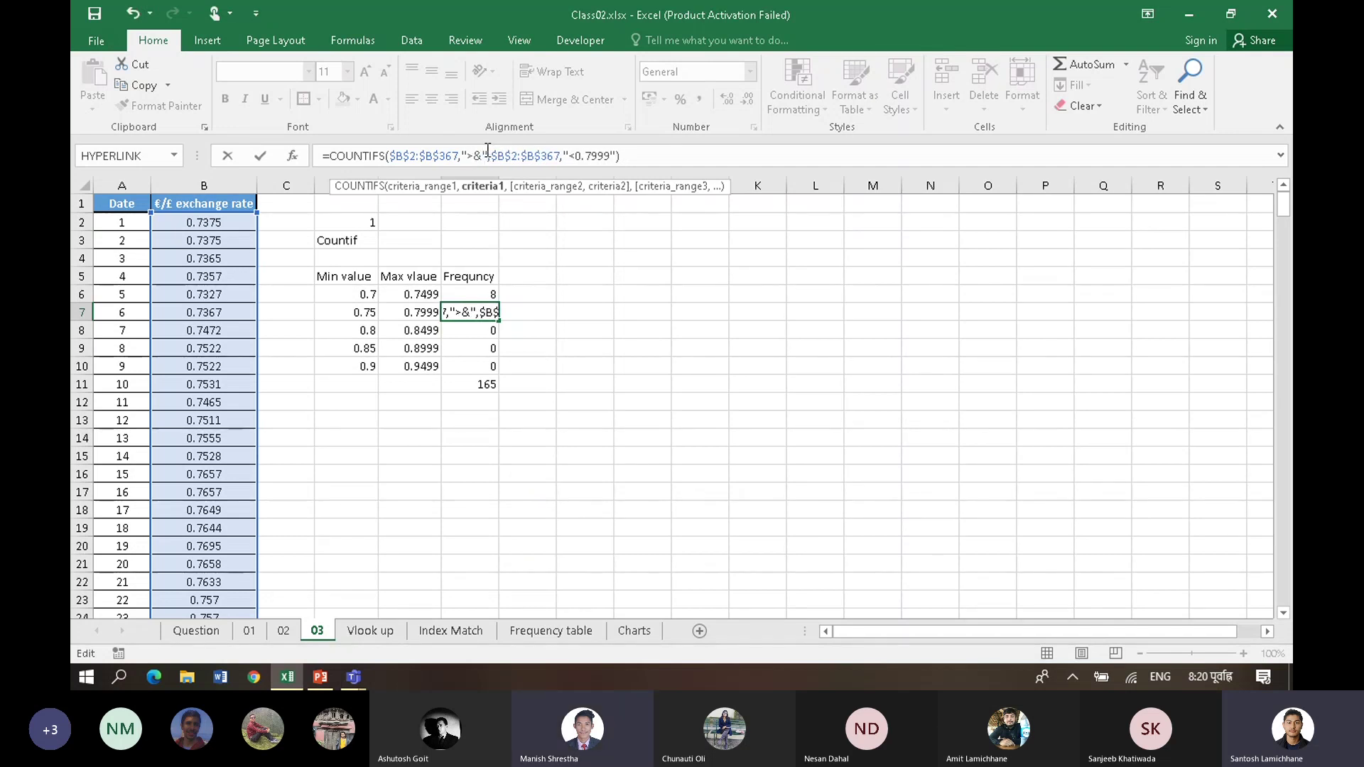
pyautogui.press('BackSpace')
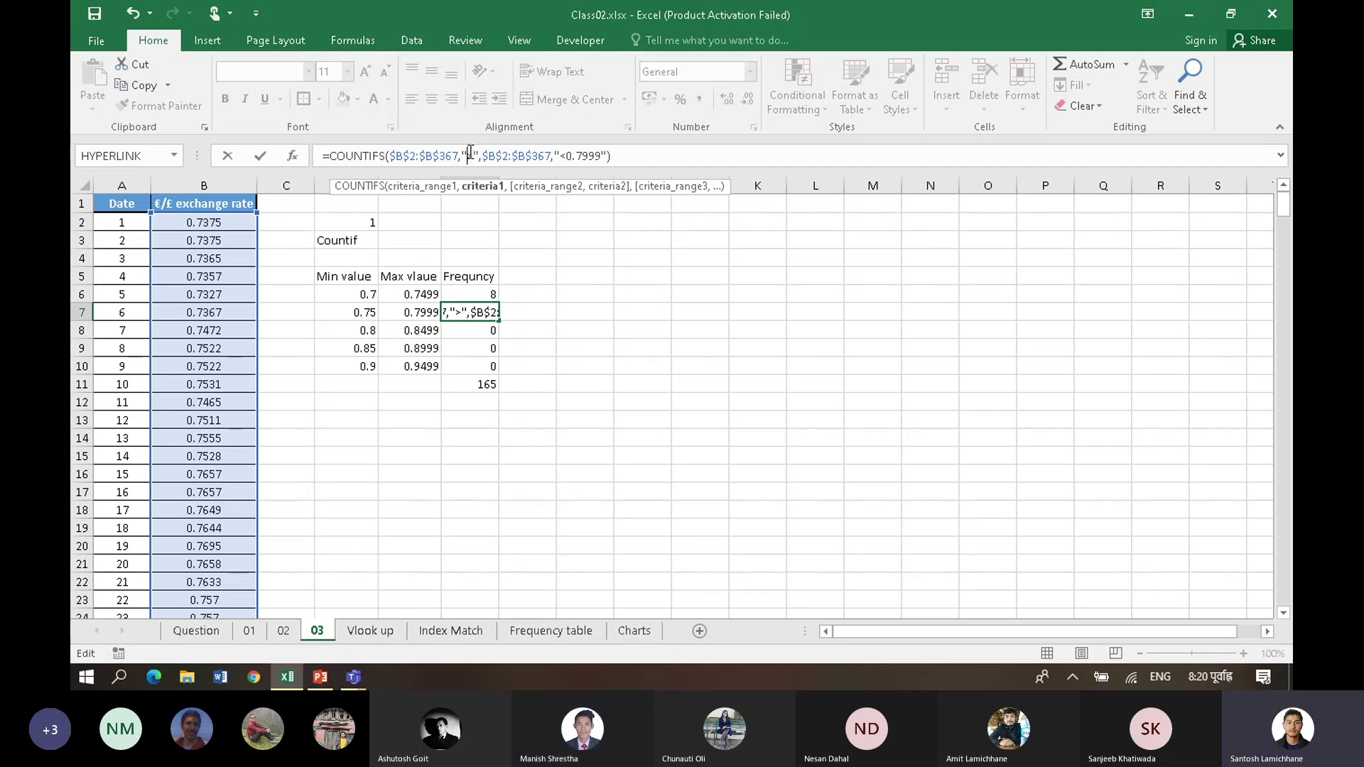
pyautogui.click(468, 155)
pyautogui.write('&')
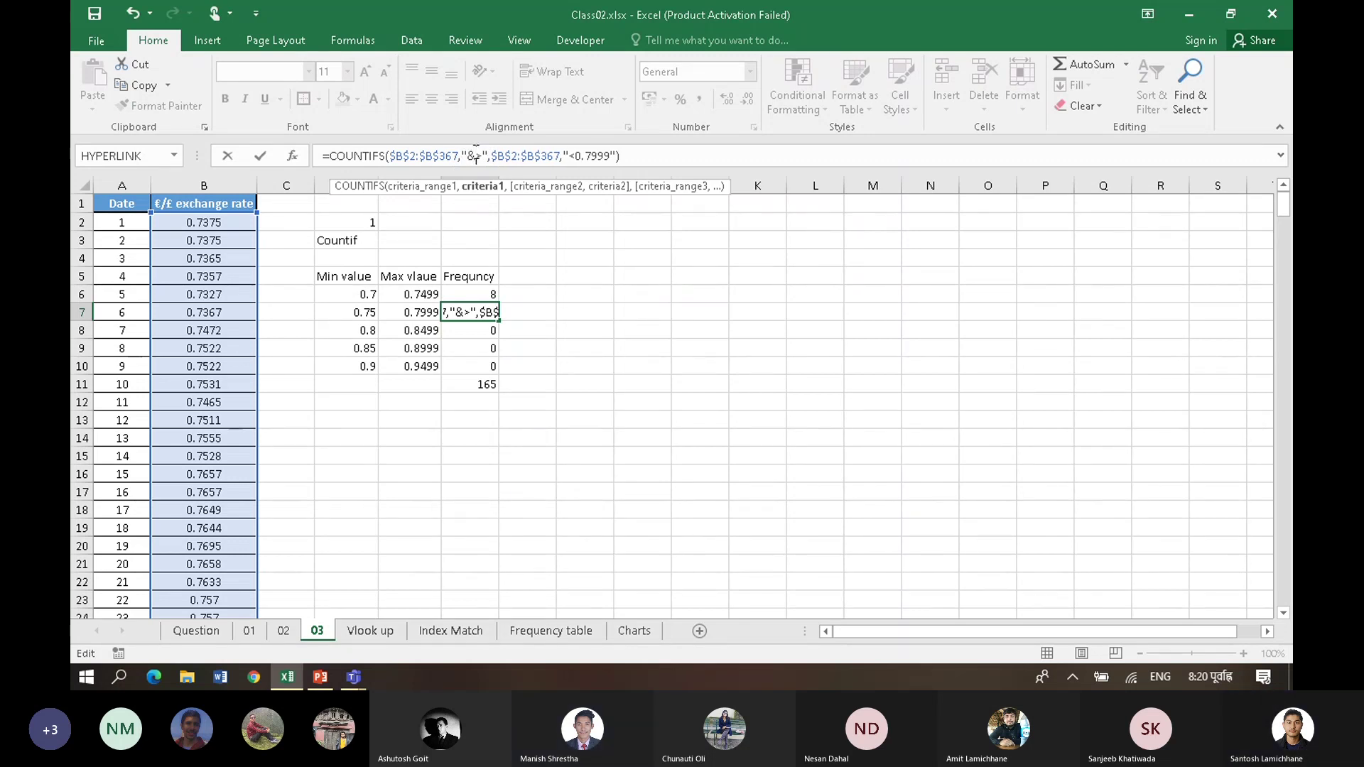
pyautogui.press('BackSpace')
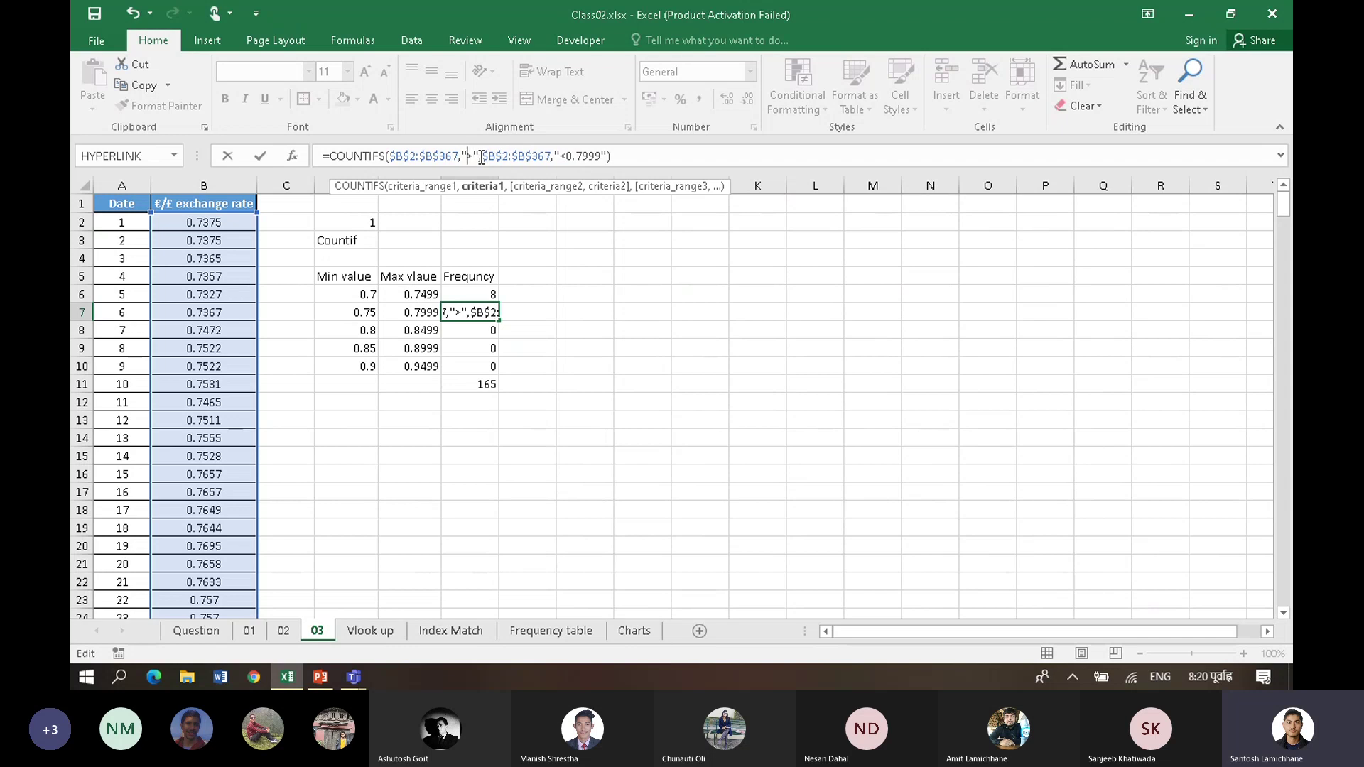
pyautogui.click(481, 155)
pyautogui.press('Left')
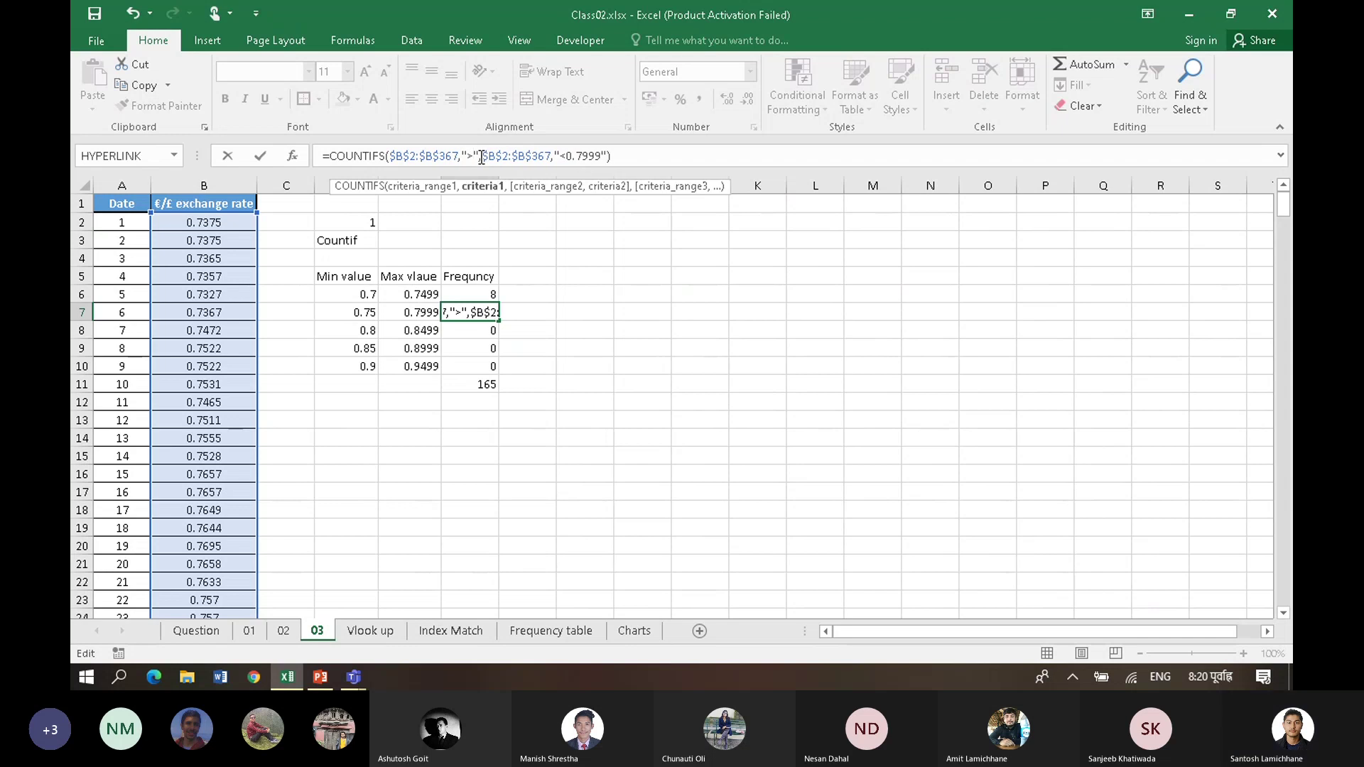
pyautogui.write('&')
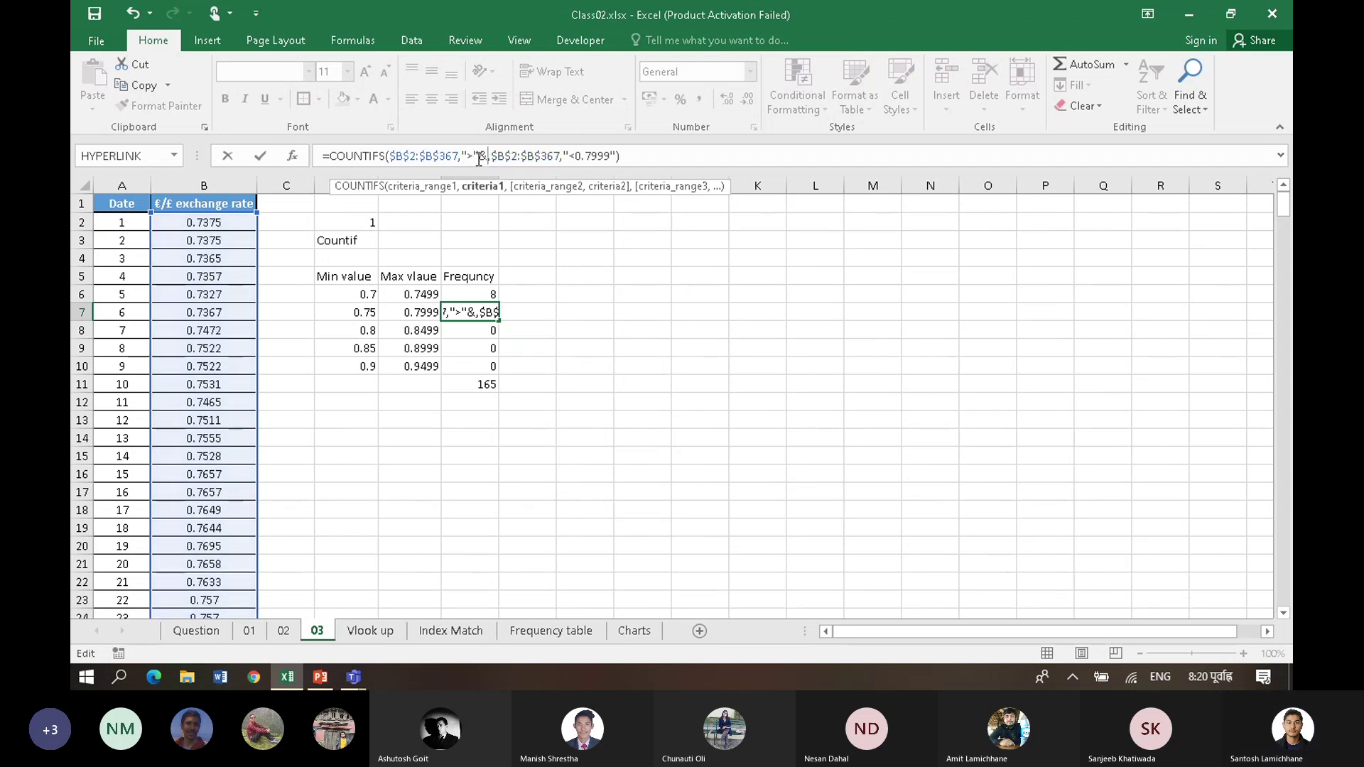
pyautogui.click(355, 298)
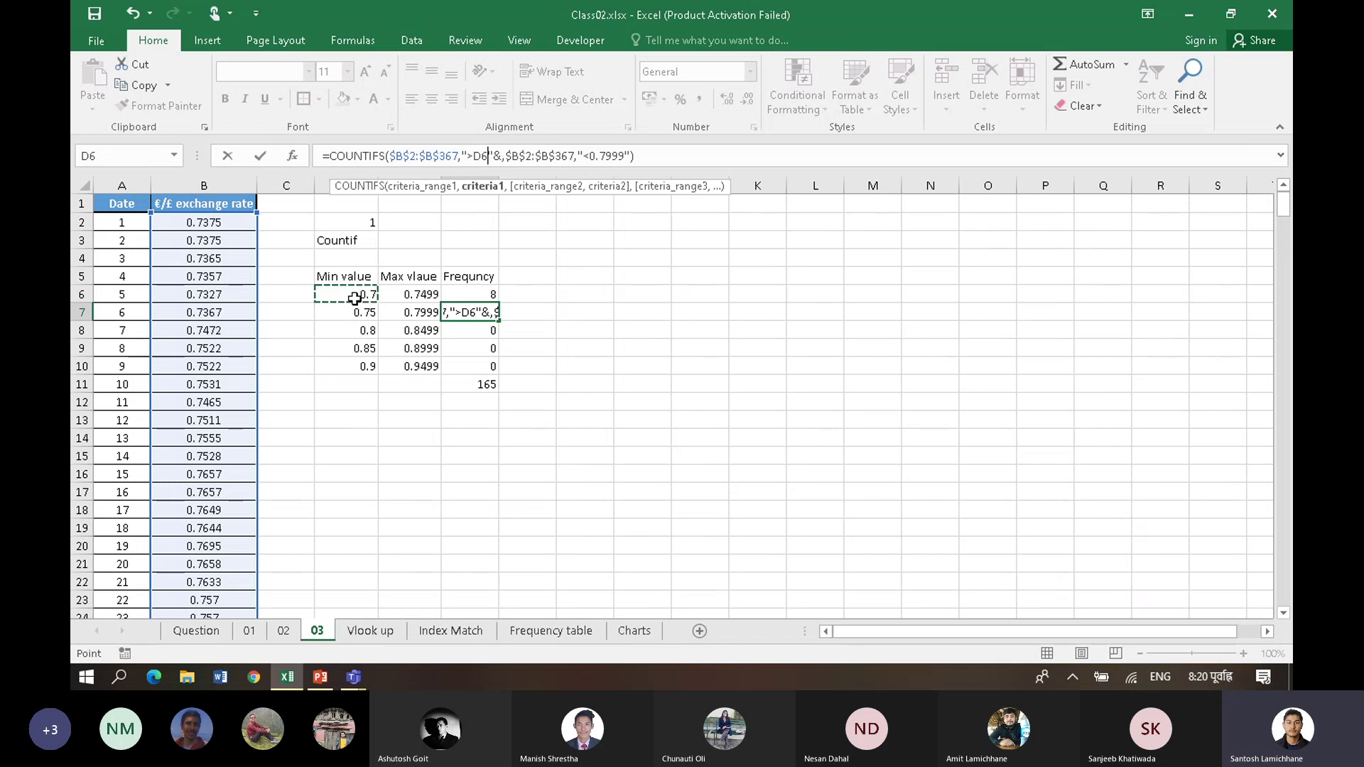
pyautogui.click(500, 156)
pyautogui.press('BackSpace')
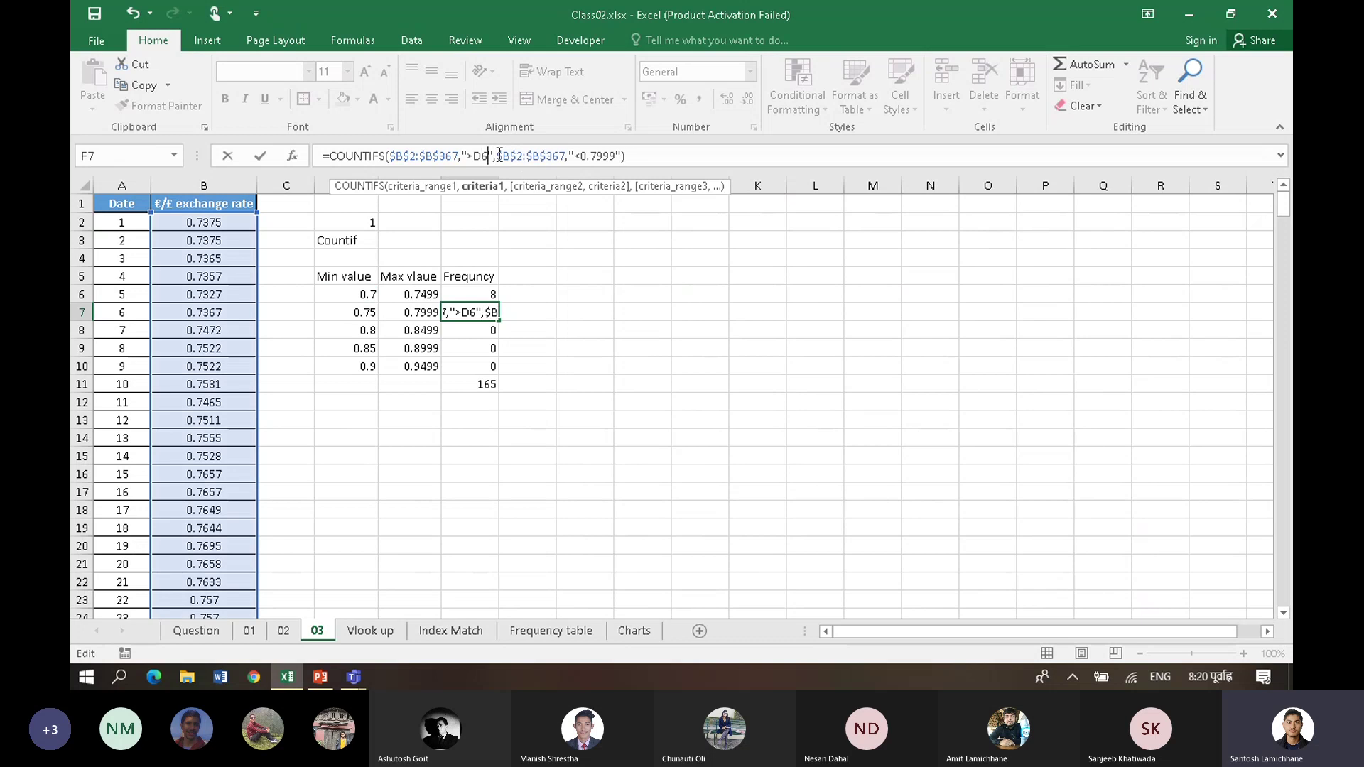
# Step: Strip the F7 formula back to =COUNTIFS($B$2, confirm it and undo the edit
pyautogui.press('Delete')
pyautogui.press('Delete')
pyautogui.press('Delete')
pyautogui.press('BackSpace')
pyautogui.press('BackSpace')
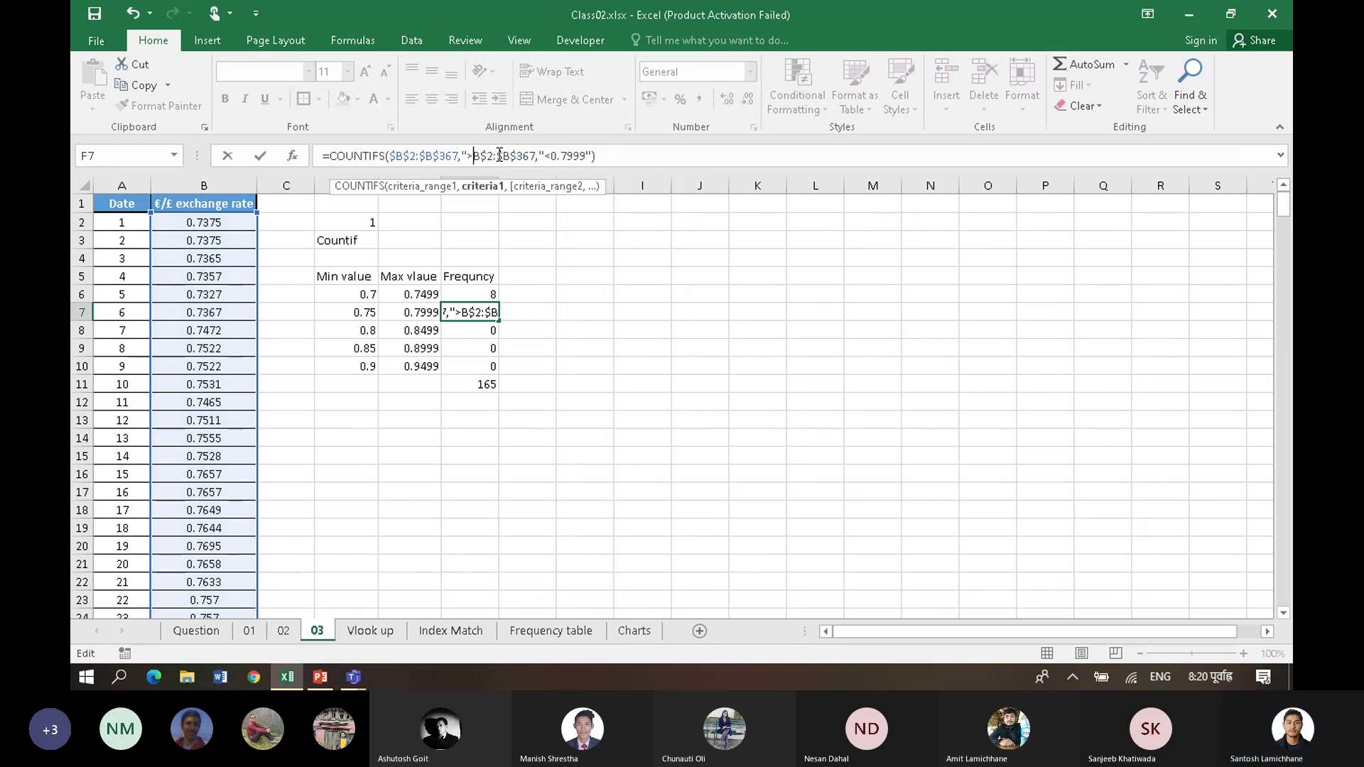
pyautogui.press('Right')
pyautogui.press('Right')
pyautogui.press('Right')
pyautogui.press('Right')
pyautogui.press('Right')
pyautogui.press('Right')
pyautogui.press('Right')
pyautogui.press('Right')
pyautogui.press('Right')
pyautogui.press('Right')
pyautogui.press('Right')
pyautogui.press('Right')
pyautogui.press('Right')
pyautogui.press('Right')
pyautogui.press('Right')
pyautogui.press('Right')
pyautogui.press('Right')
pyautogui.press('Right')
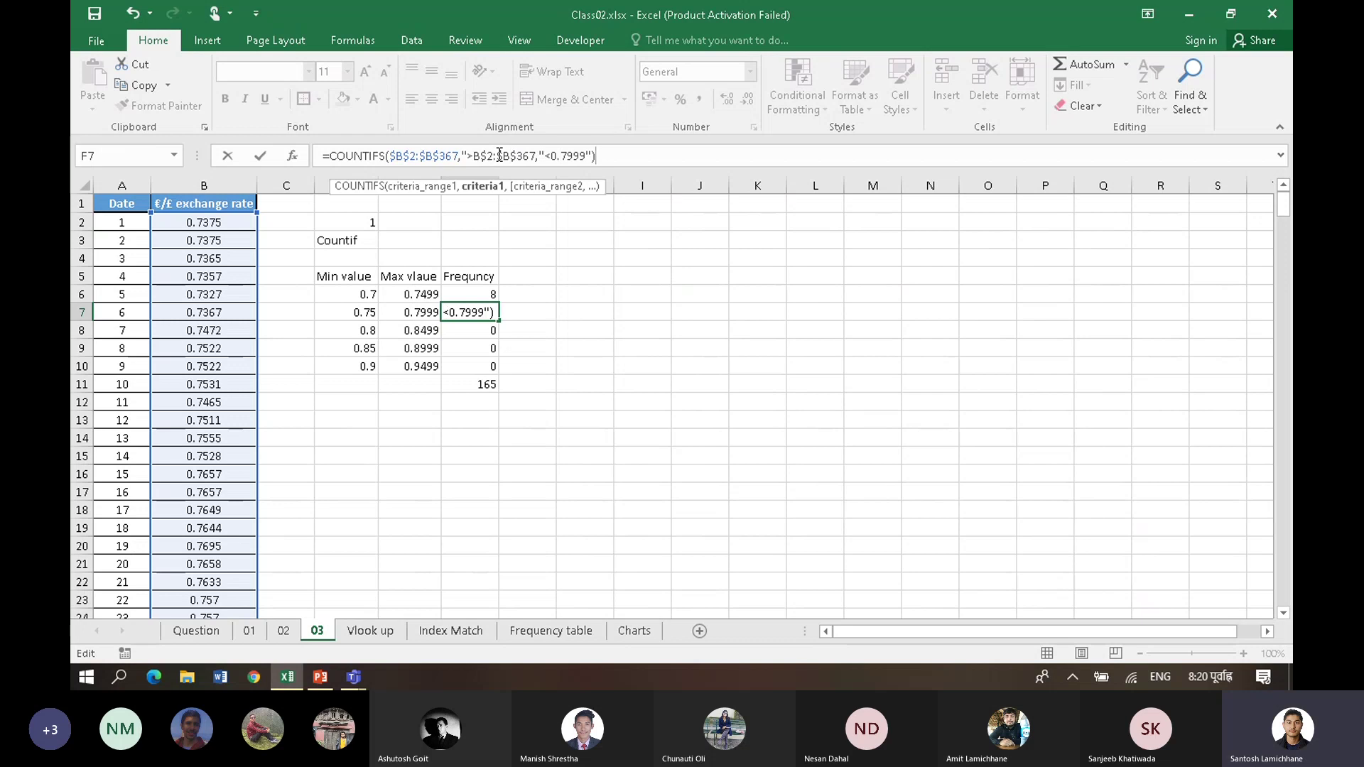
pyautogui.press('BackSpace')
pyautogui.press('BackSpace')
pyautogui.press('BackSpace')
pyautogui.press('BackSpace')
pyautogui.press('BackSpace')
pyautogui.press('BackSpace')
pyautogui.press('BackSpace')
pyautogui.press('BackSpace')
pyautogui.press('BackSpace')
pyautogui.press('BackSpace')
pyautogui.press('BackSpace')
pyautogui.press('BackSpace')
pyautogui.press('BackSpace')
pyautogui.press('BackSpace')
pyautogui.press('BackSpace')
pyautogui.press('BackSpace')
pyautogui.press('BackSpace')
pyautogui.press('BackSpace')
pyautogui.press('BackSpace')
pyautogui.press('BackSpace')
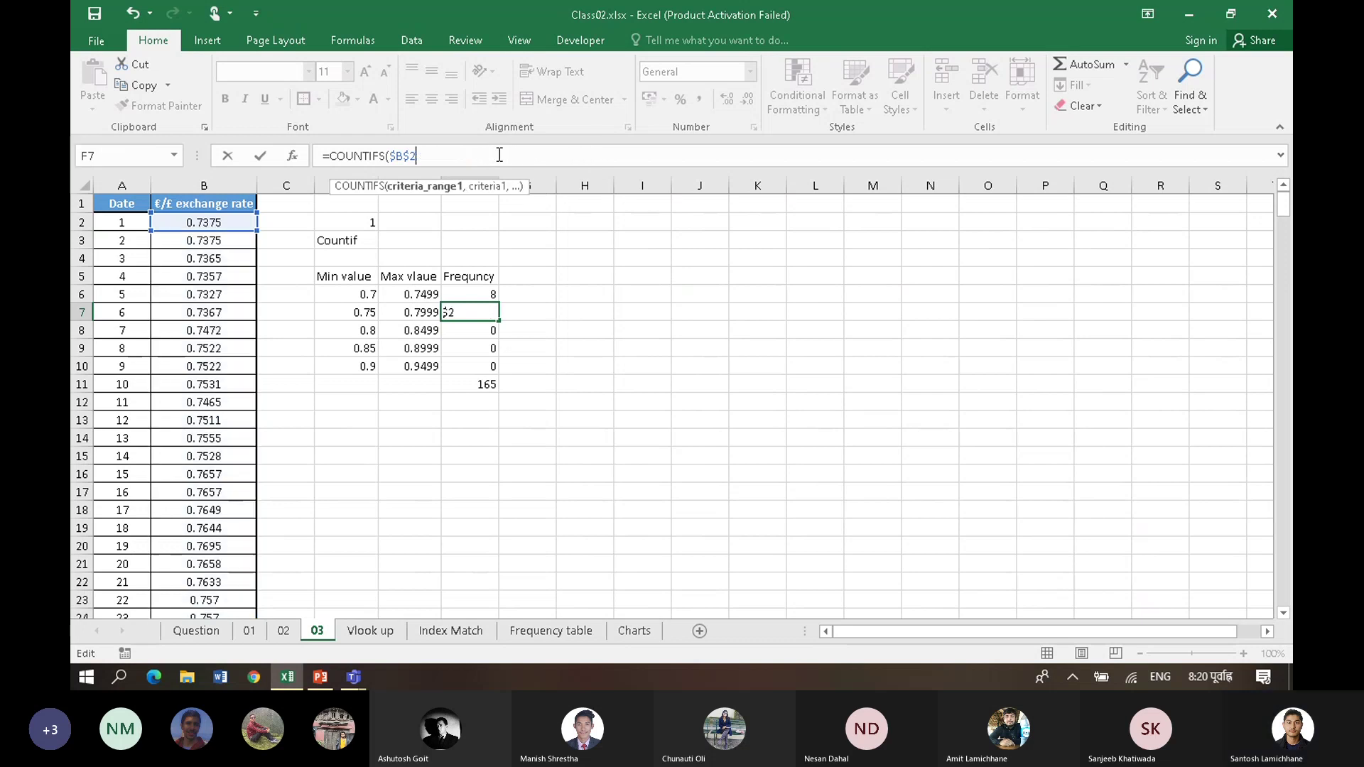
pyautogui.press('Return')
pyautogui.hotkey('ctrl', 'z')
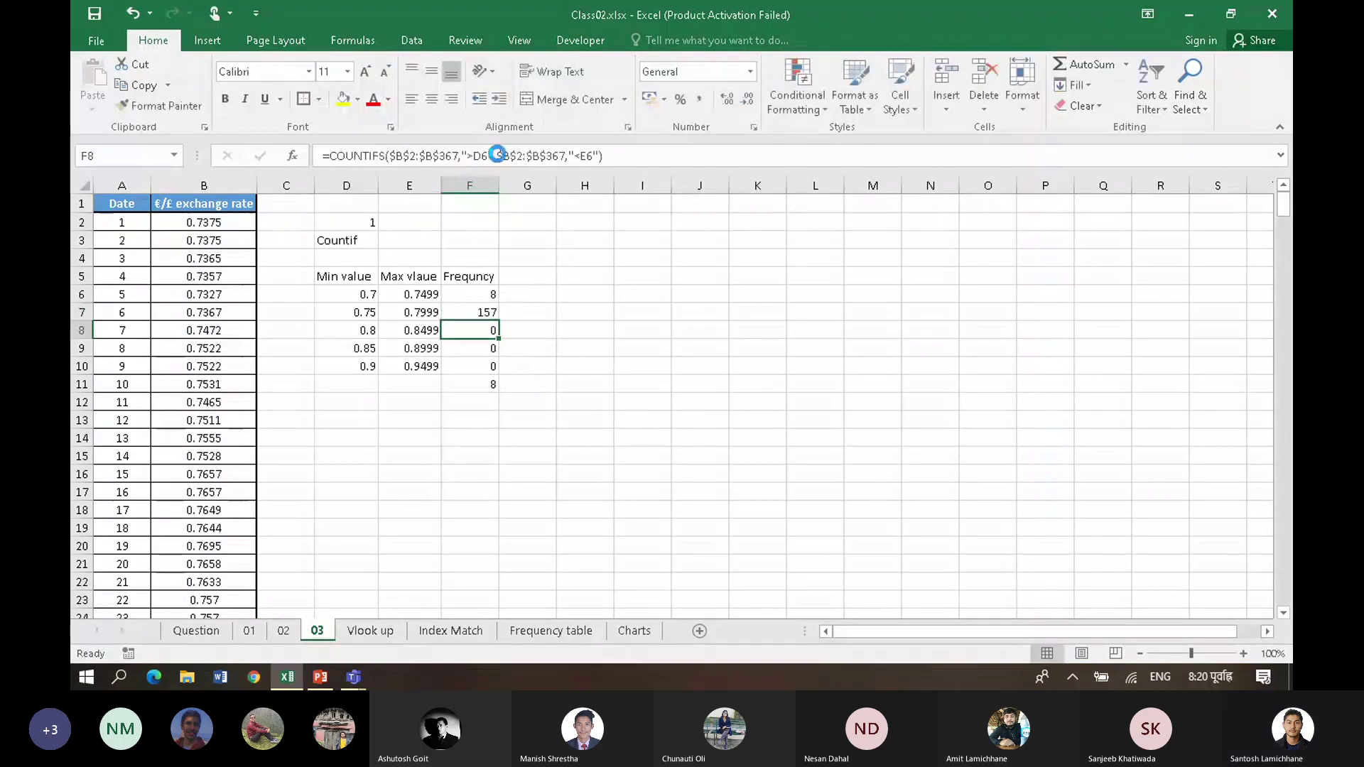
# Step: Add a second "Frequncy" heading in G5 beside the existing frequency column
pyautogui.click(700, 366)
pyautogui.click(578, 280)
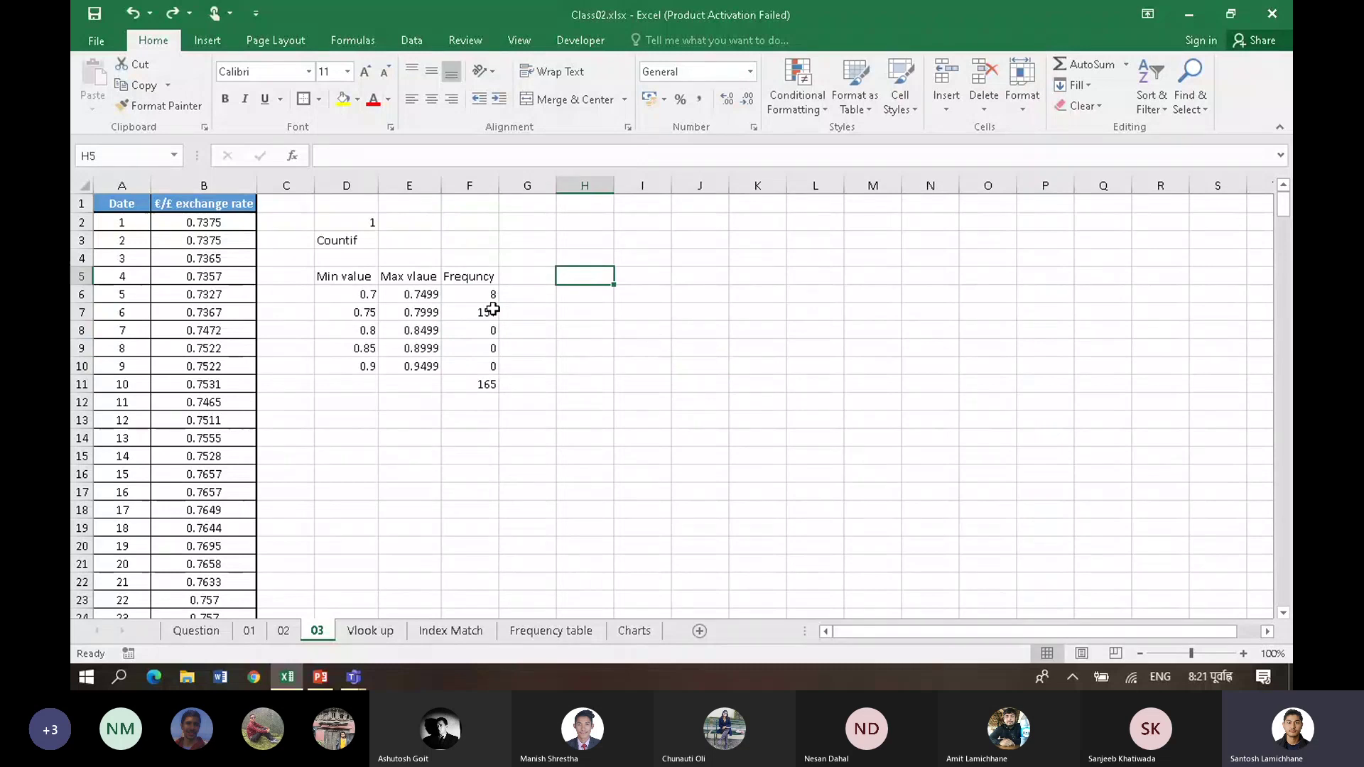
pyautogui.click(484, 295)
pyautogui.click(470, 185)
pyautogui.click(518, 277)
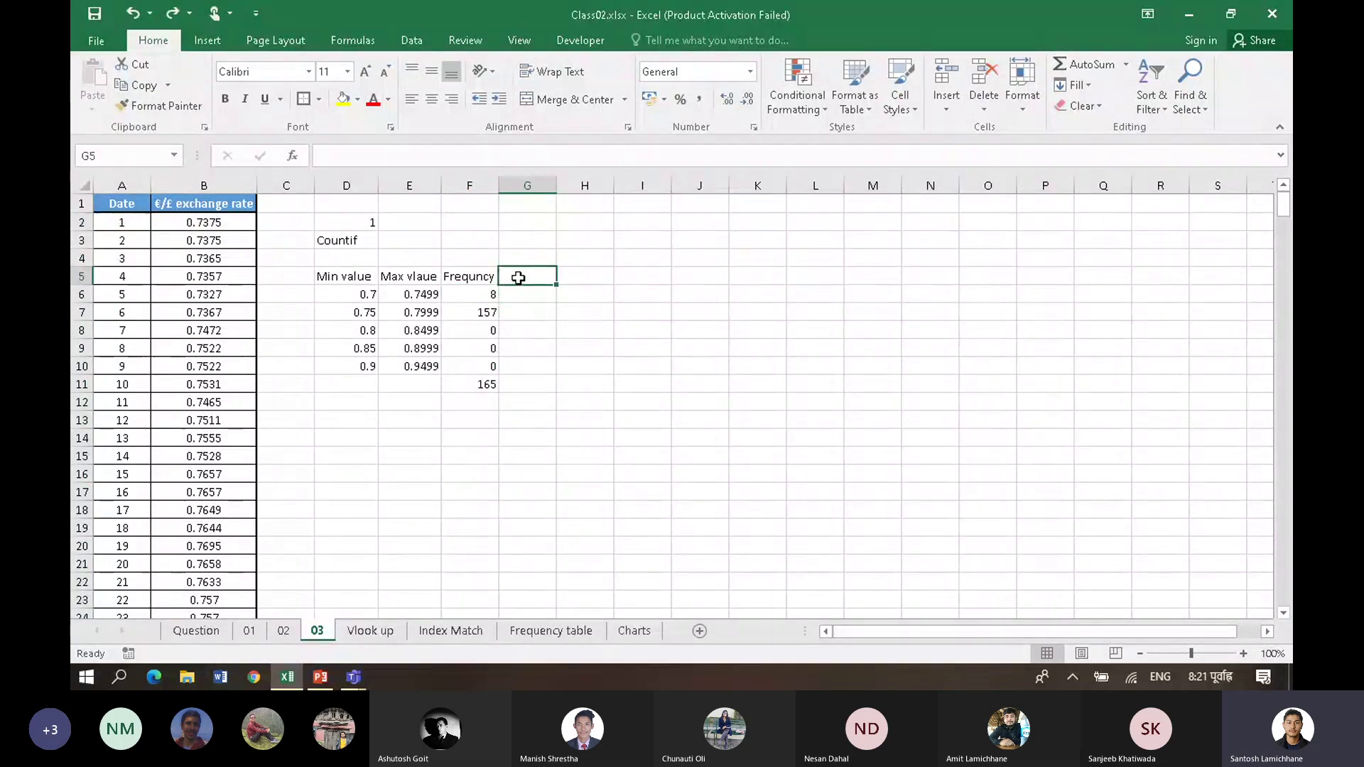
pyautogui.write('F')
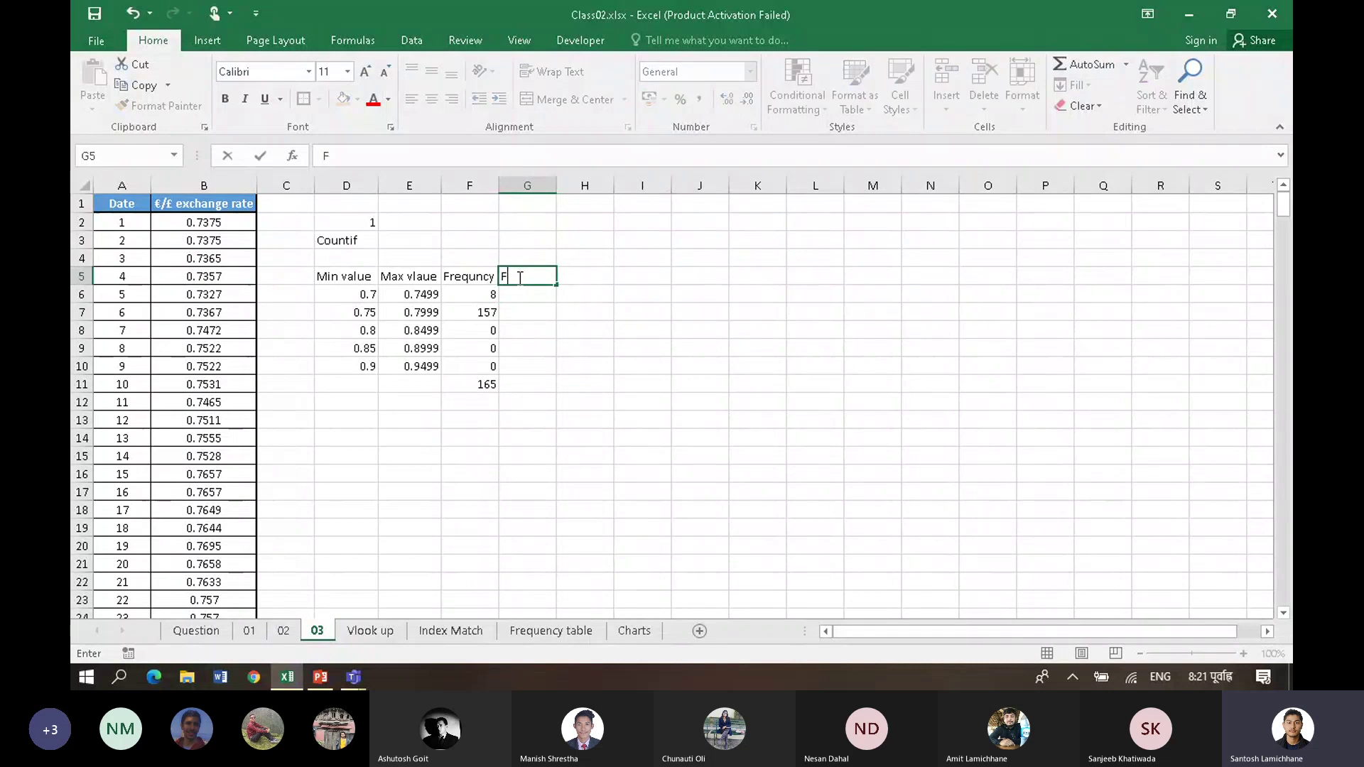
pyautogui.write('requncy')
pyautogui.press('Return')
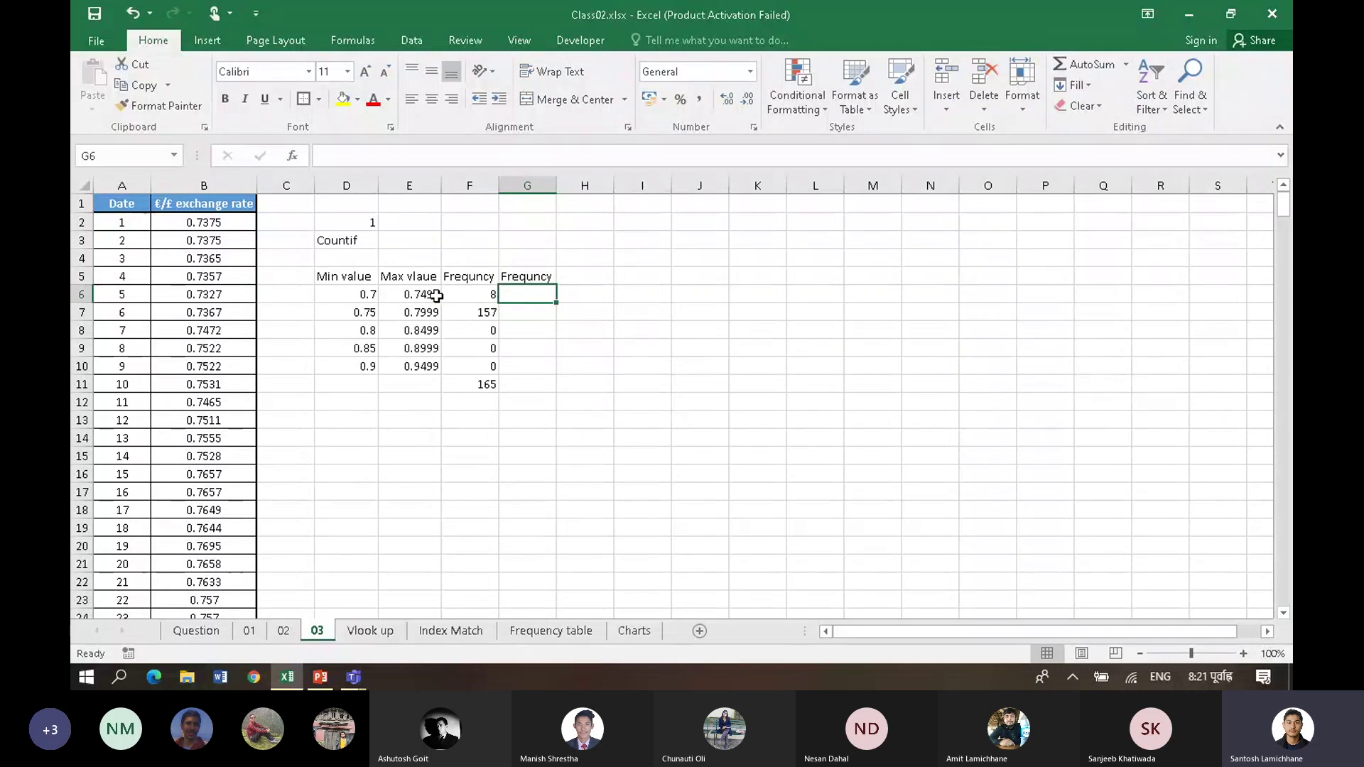
pyautogui.click(551, 366)
pyautogui.click(576, 313)
pyautogui.click(573, 402)
pyautogui.click(479, 490)
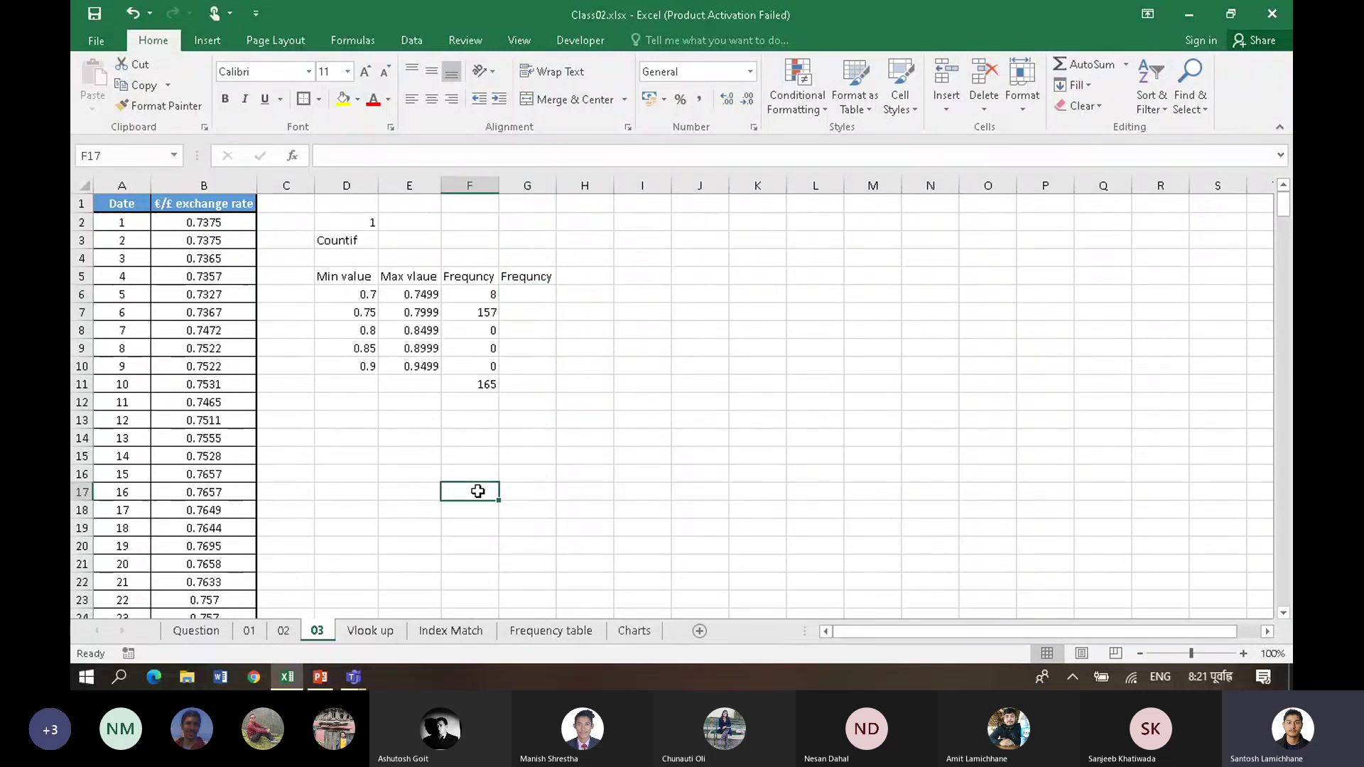
pyautogui.click(507, 399)
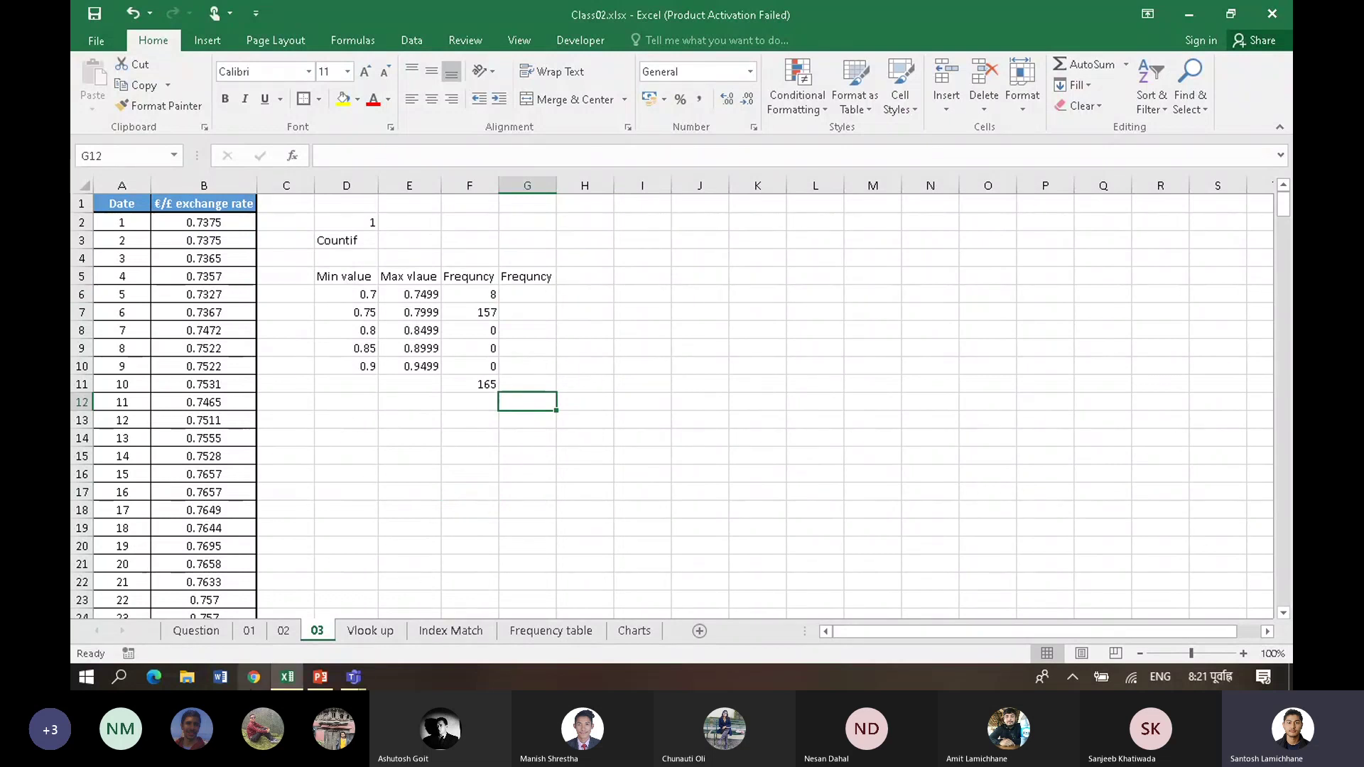
# Step: Switch to the ExcelClass02.pptx presentation in PowerPoint and read the V-Lookup explanation on slide 4
pyautogui.hotkey('alt', 'Tab')
pyautogui.press('Down')
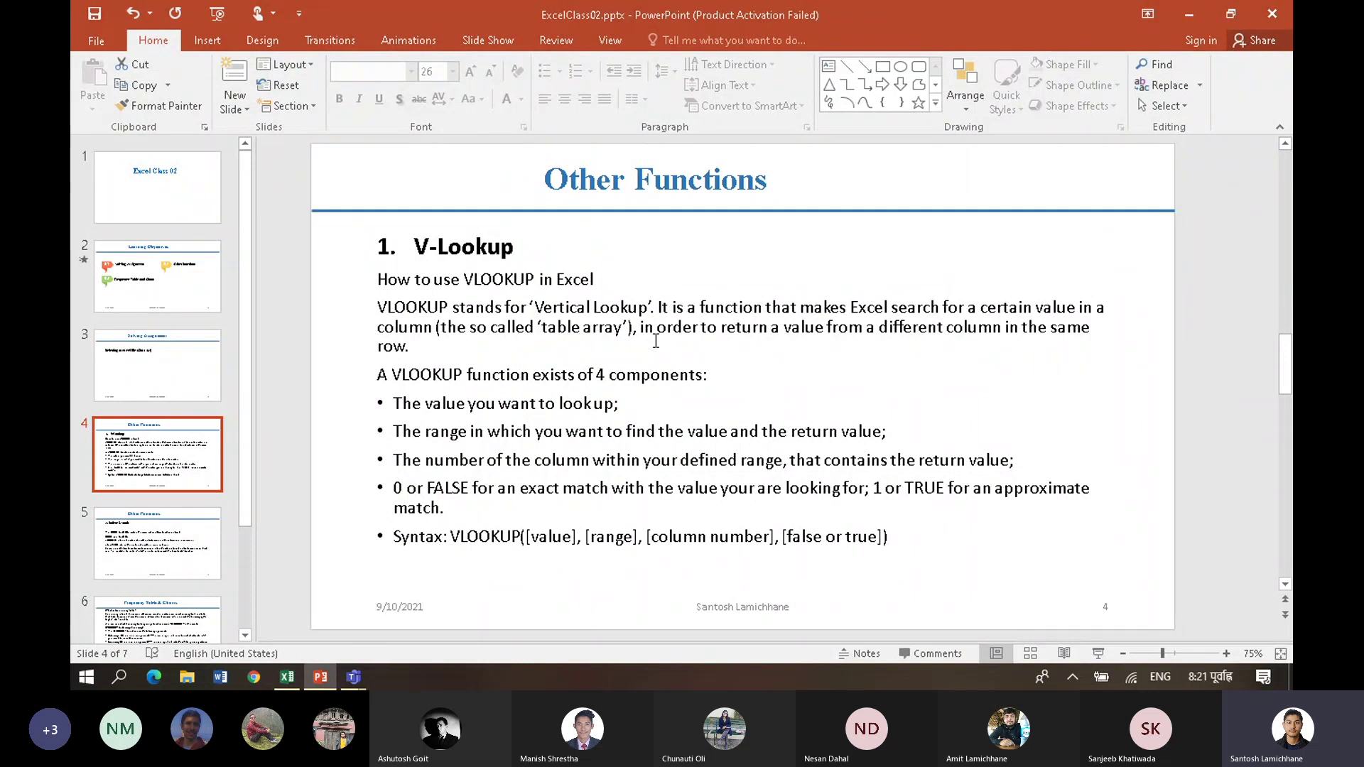
pyautogui.click(732, 374)
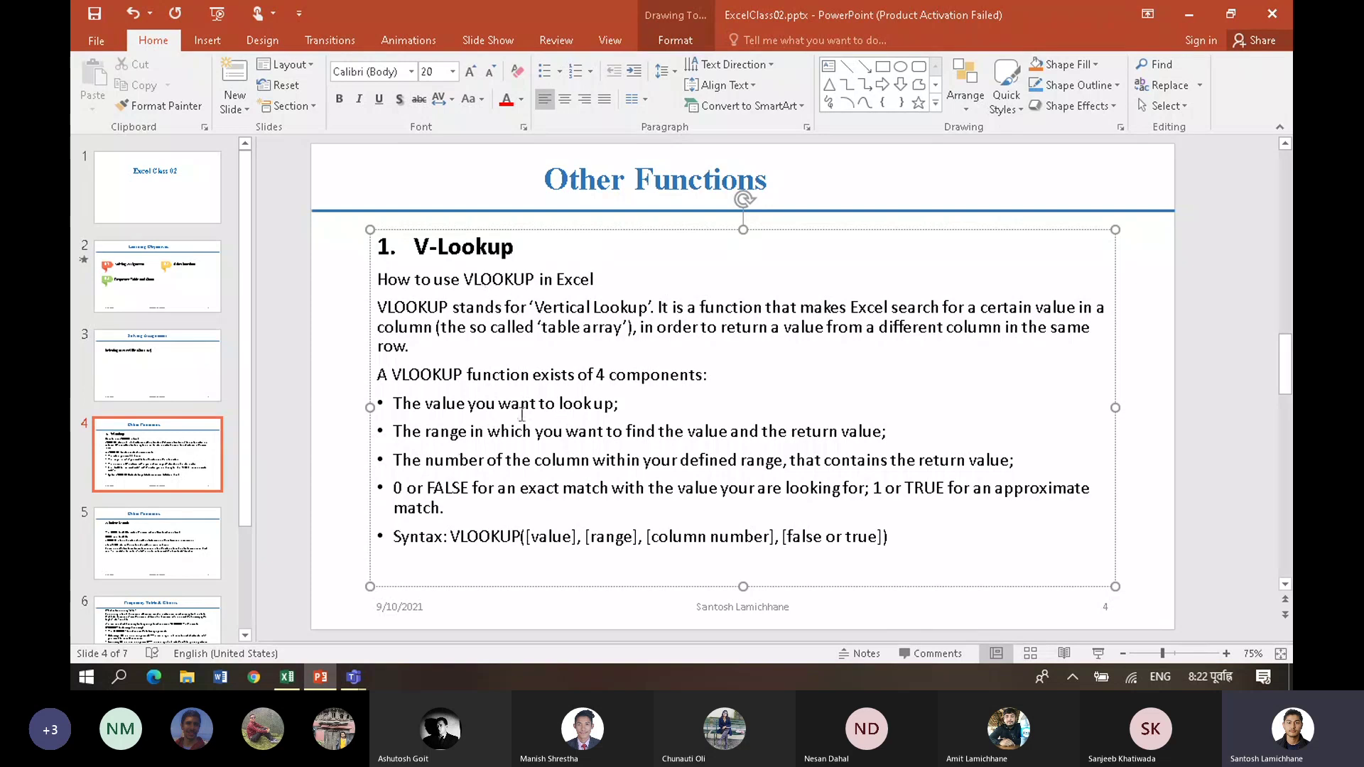
# Step: Switch back to the Class02.xlsx workbook in Excel and open the "Vlook up" sheet
pyautogui.click(288, 678)
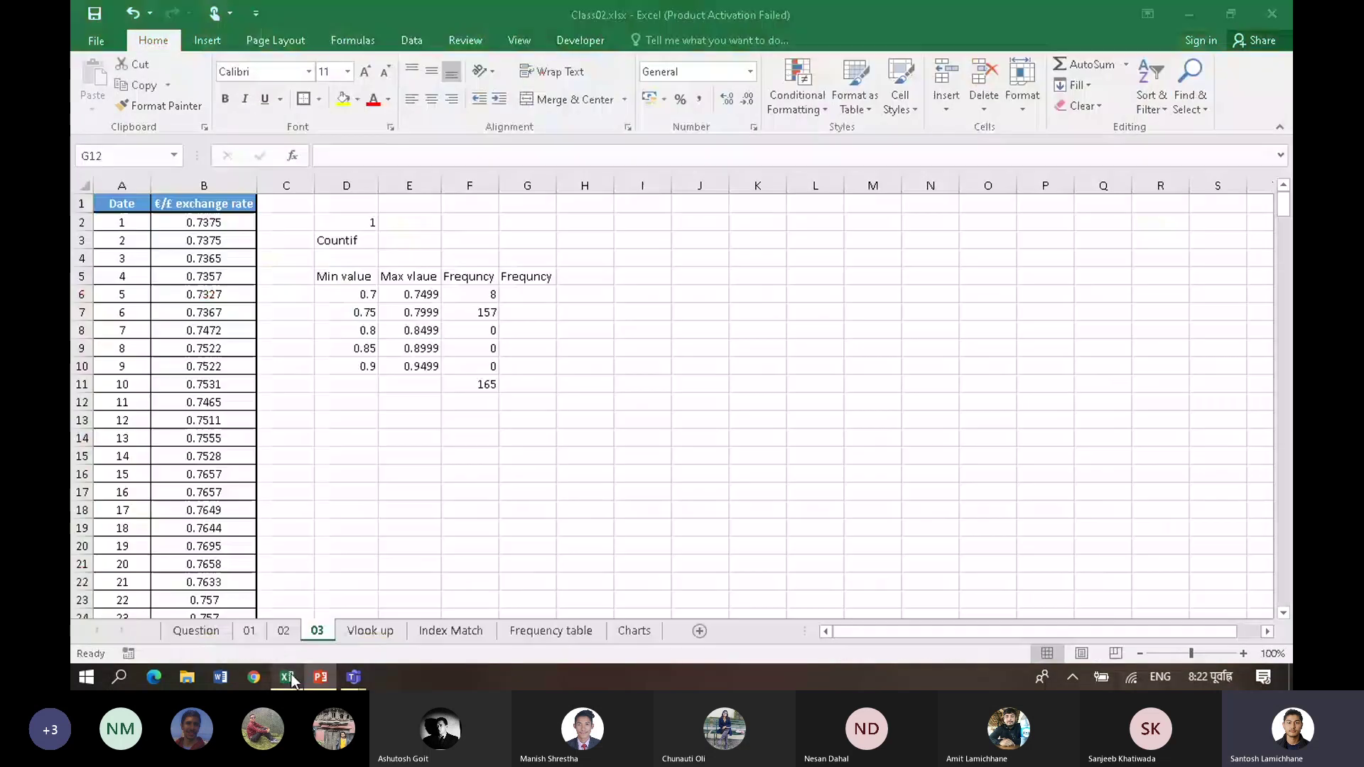
pyautogui.click(436, 453)
pyautogui.click(382, 641)
pyautogui.click(299, 457)
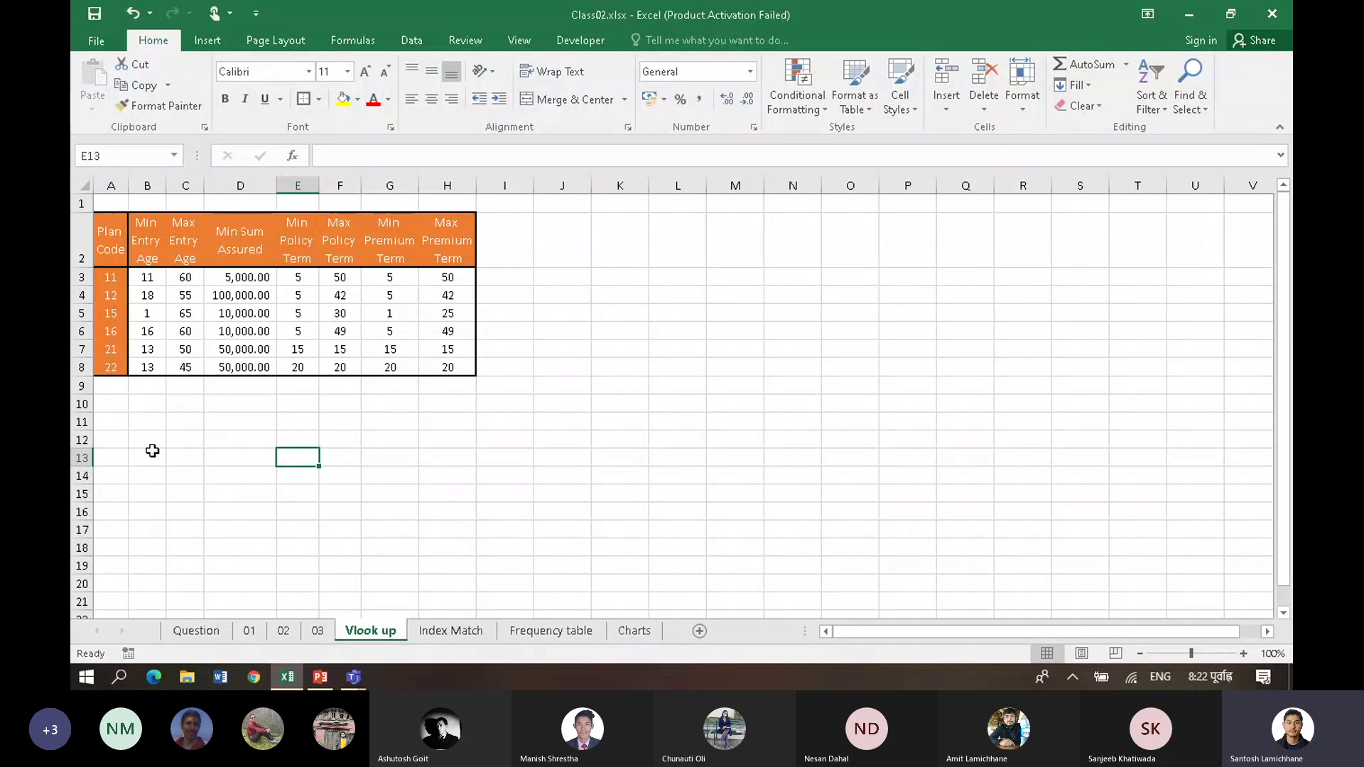
# Step: Examine the plan table, comparing the Plan Code column with the Min Policy Term column
pyautogui.click(111, 406)
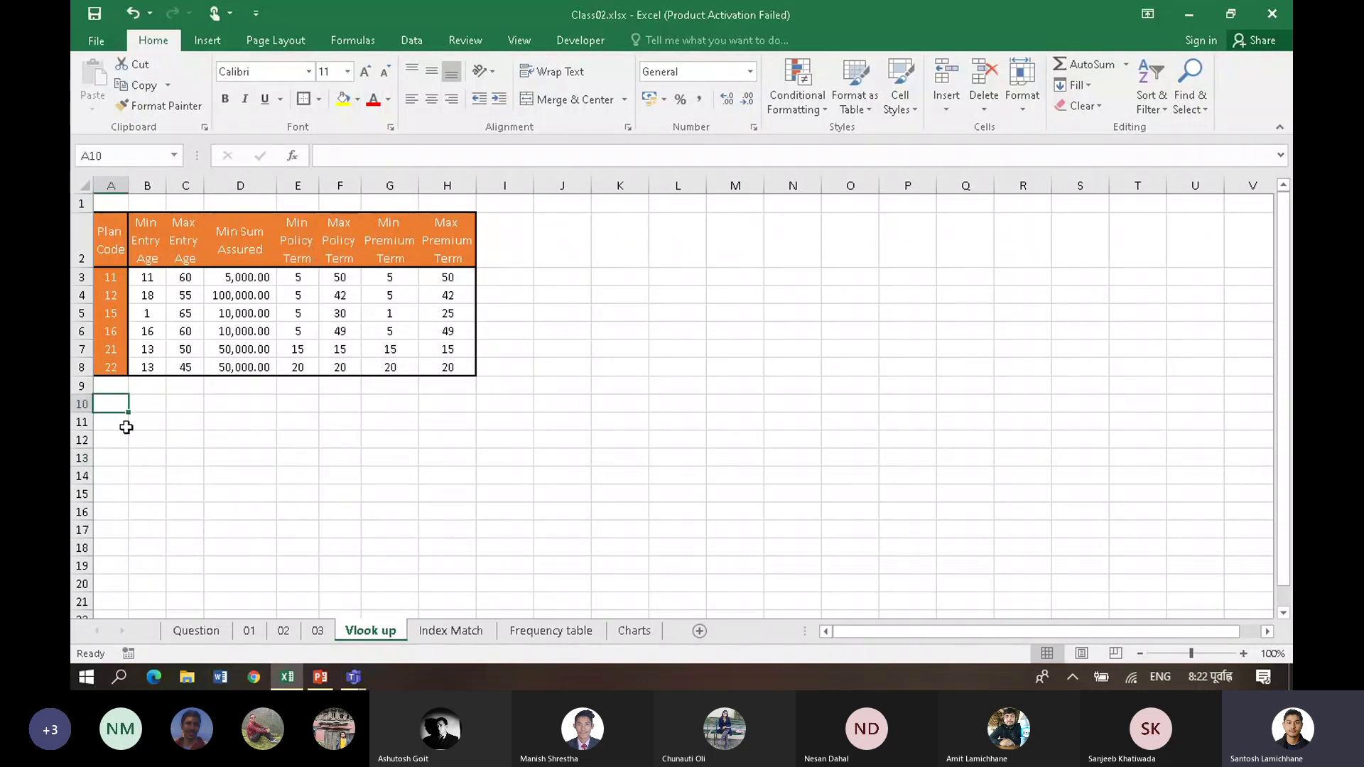
pyautogui.click(141, 423)
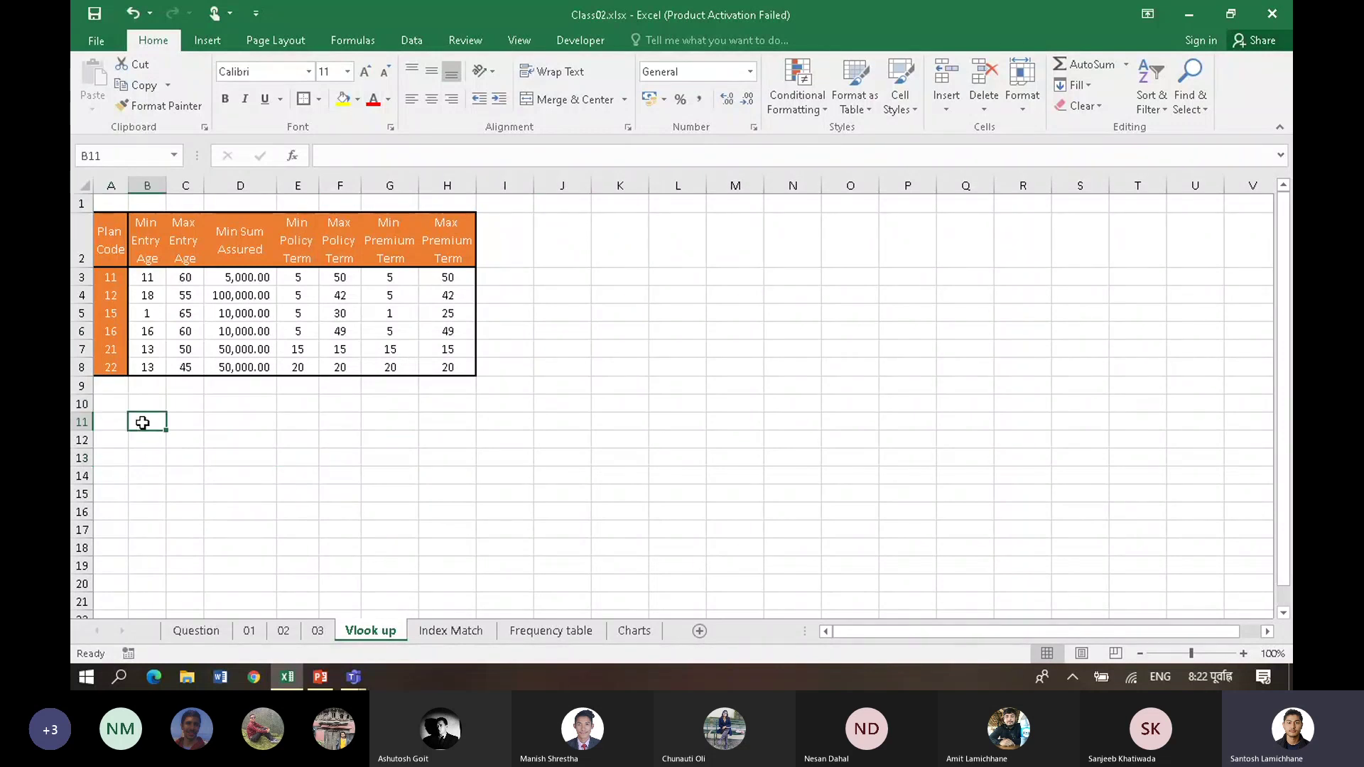
pyautogui.click(113, 274)
pyautogui.click(314, 275)
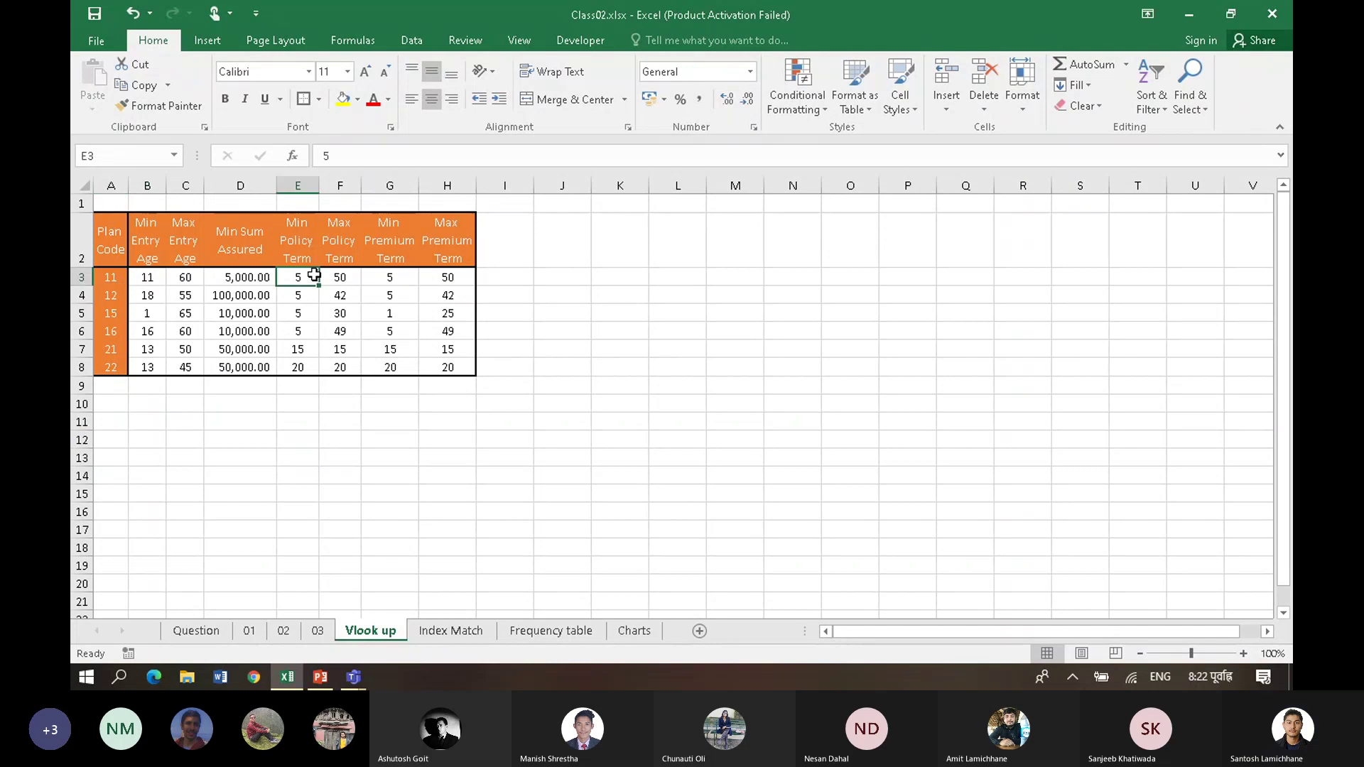
pyautogui.click(298, 184)
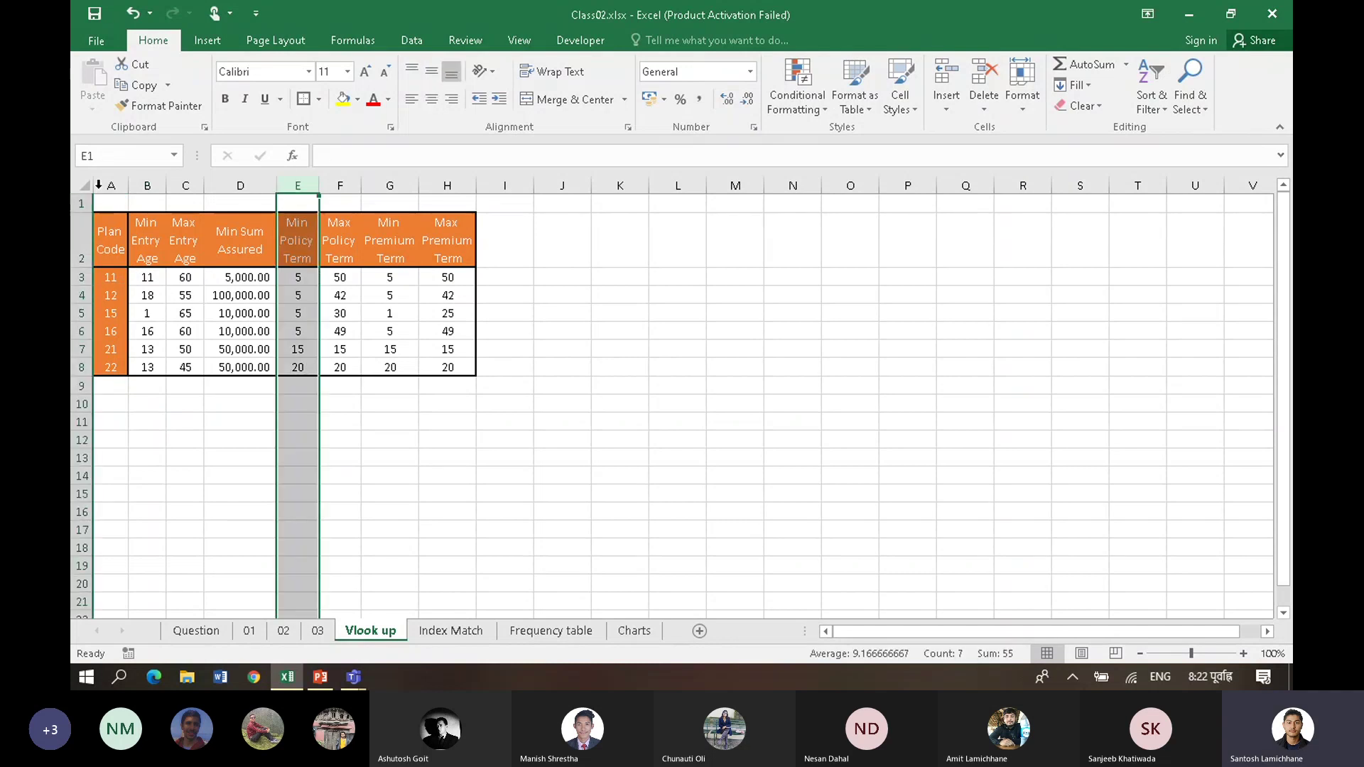
pyautogui.click(99, 184)
pyautogui.click(297, 272)
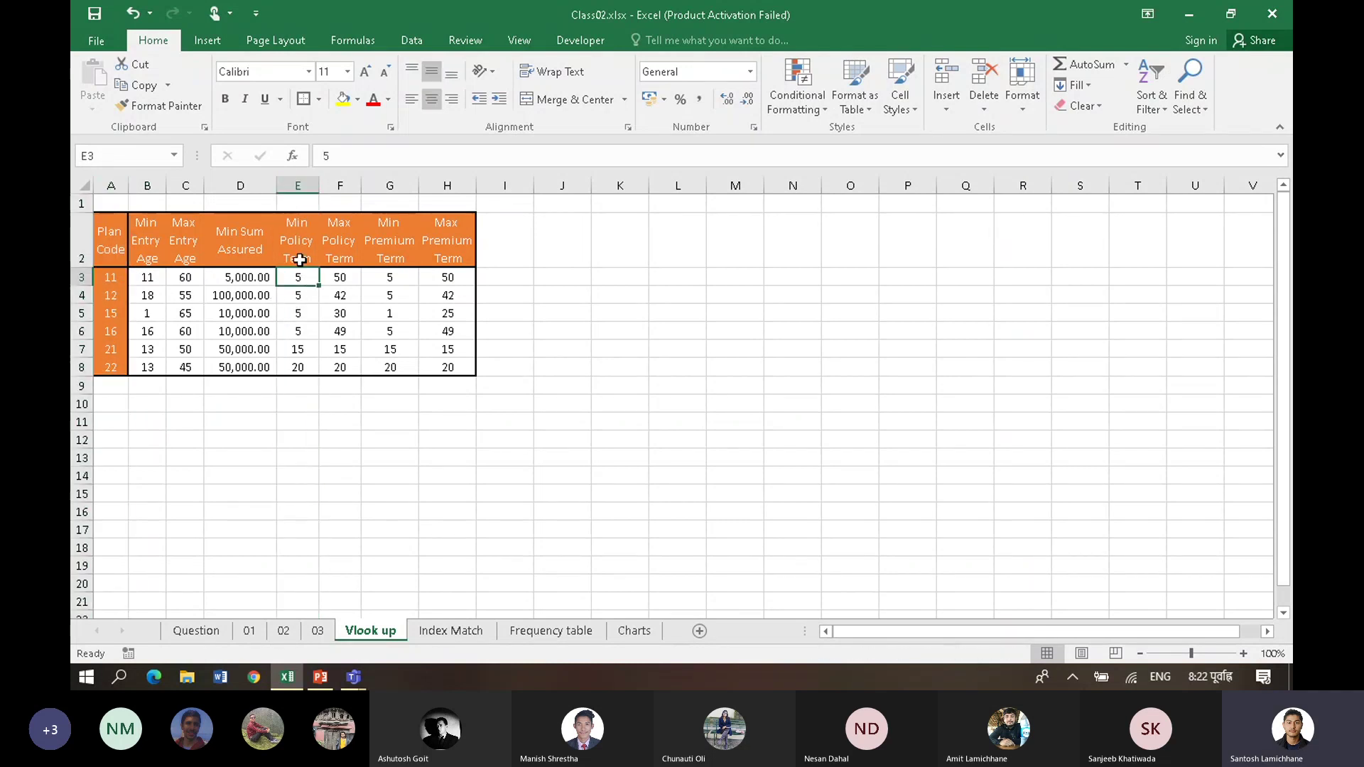
pyautogui.click(103, 186)
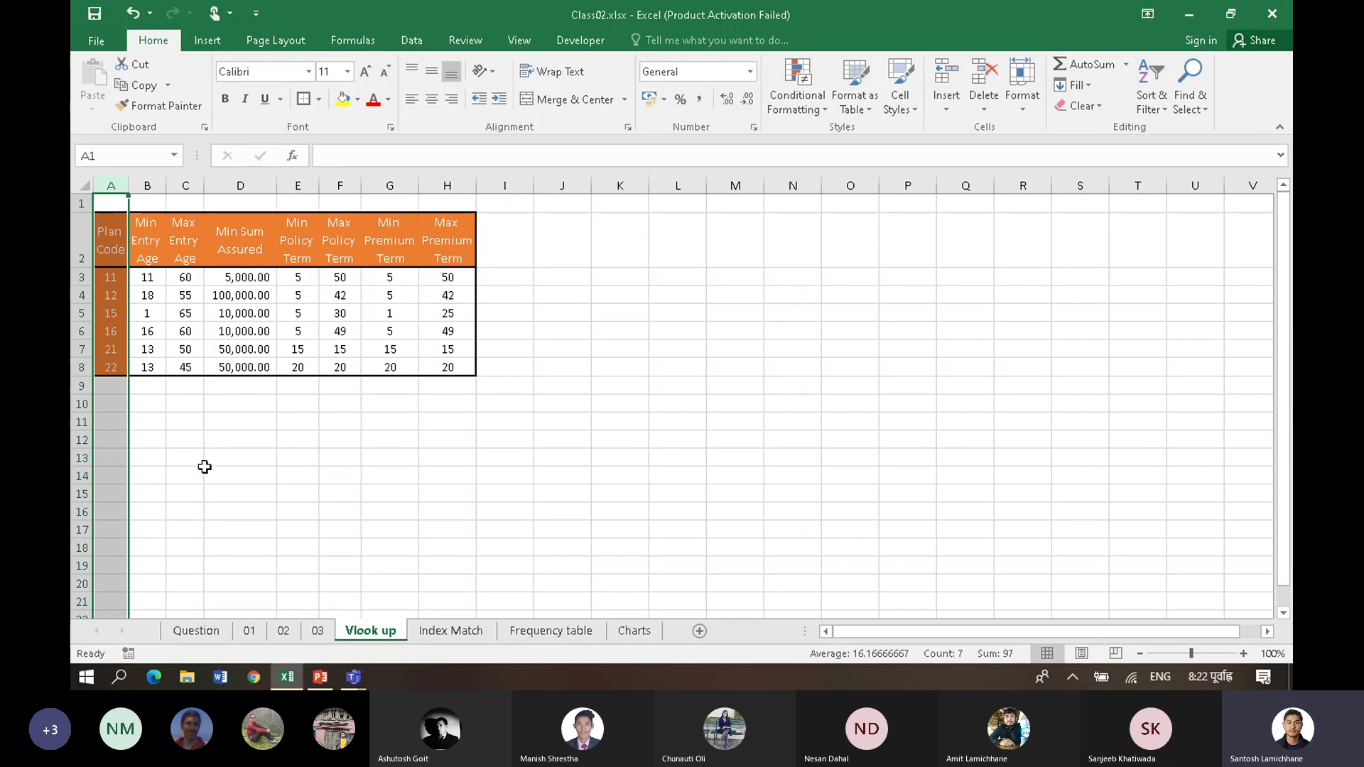
# Step: Enter the label "Plan" in B11 below the plan table
pyautogui.click(167, 441)
pyautogui.write('Plan')
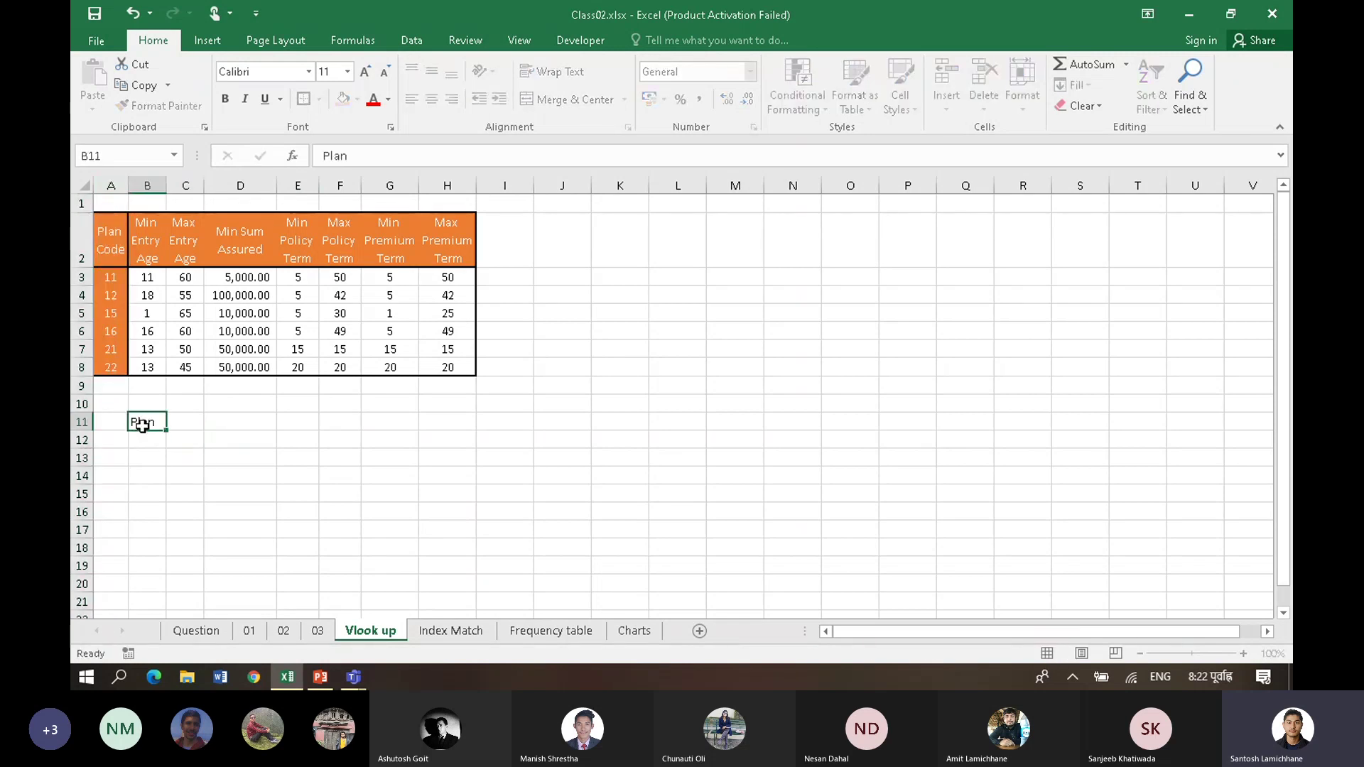
# Step: Enter the plan code 11 in B12 under the Plan label and the heading "Min pT" in C11
pyautogui.press('Return')
pyautogui.write('11')
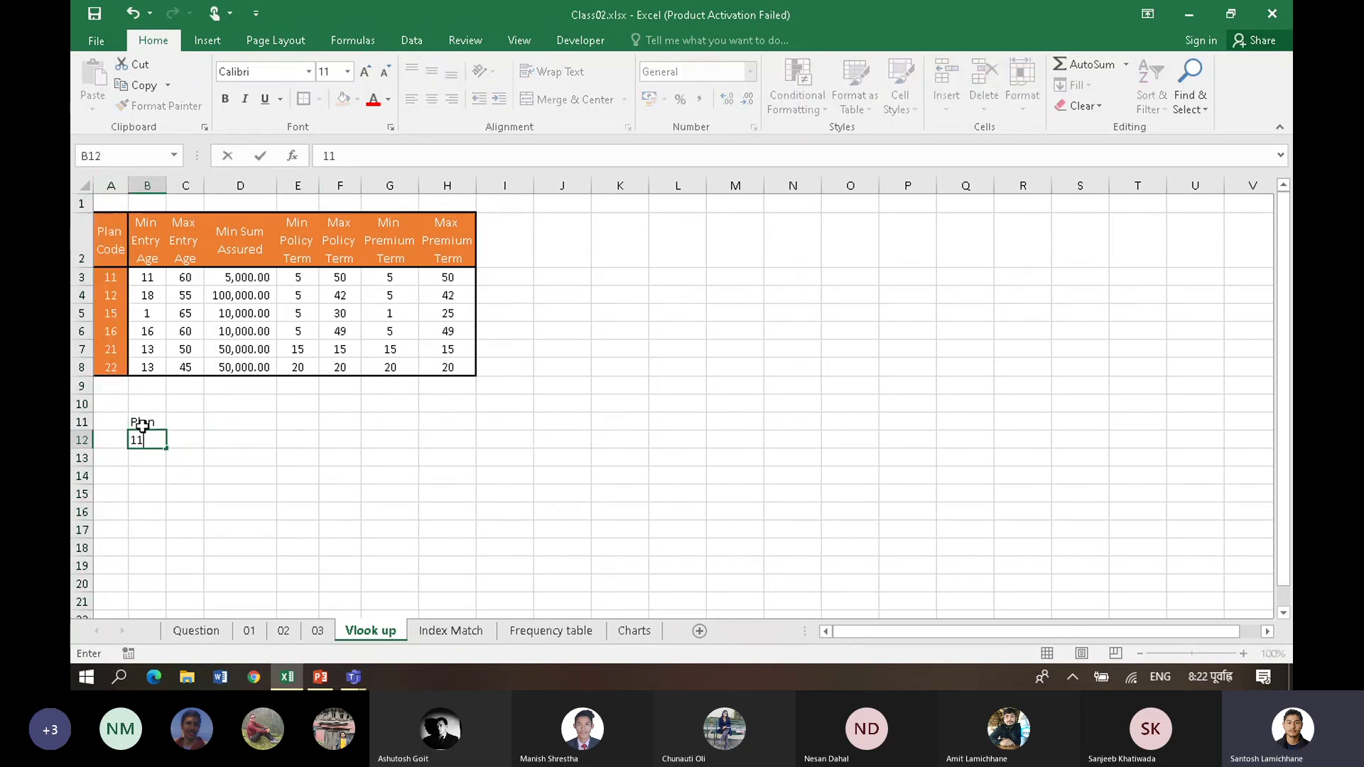
pyautogui.press('Return')
pyautogui.press('Up')
pyautogui.press('Right')
pyautogui.press('Up')
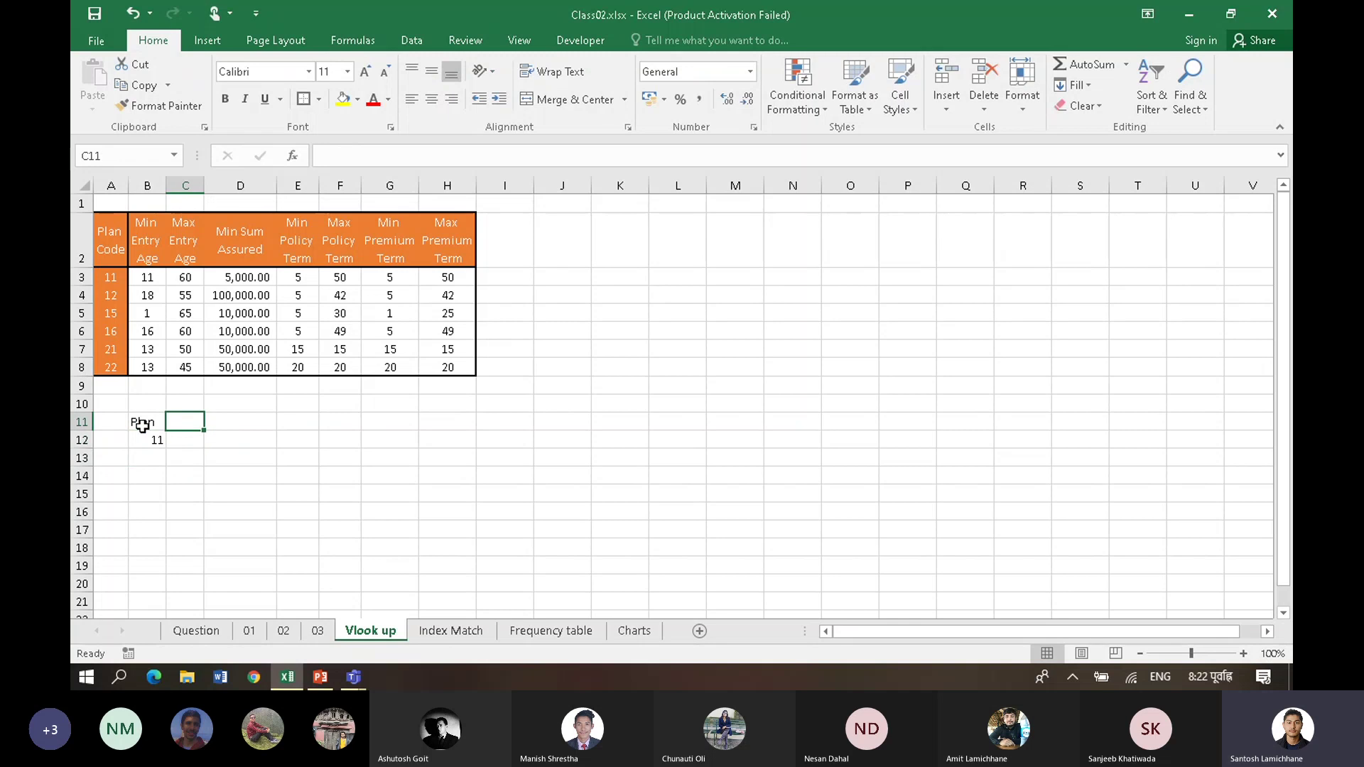
pyautogui.write('Min')
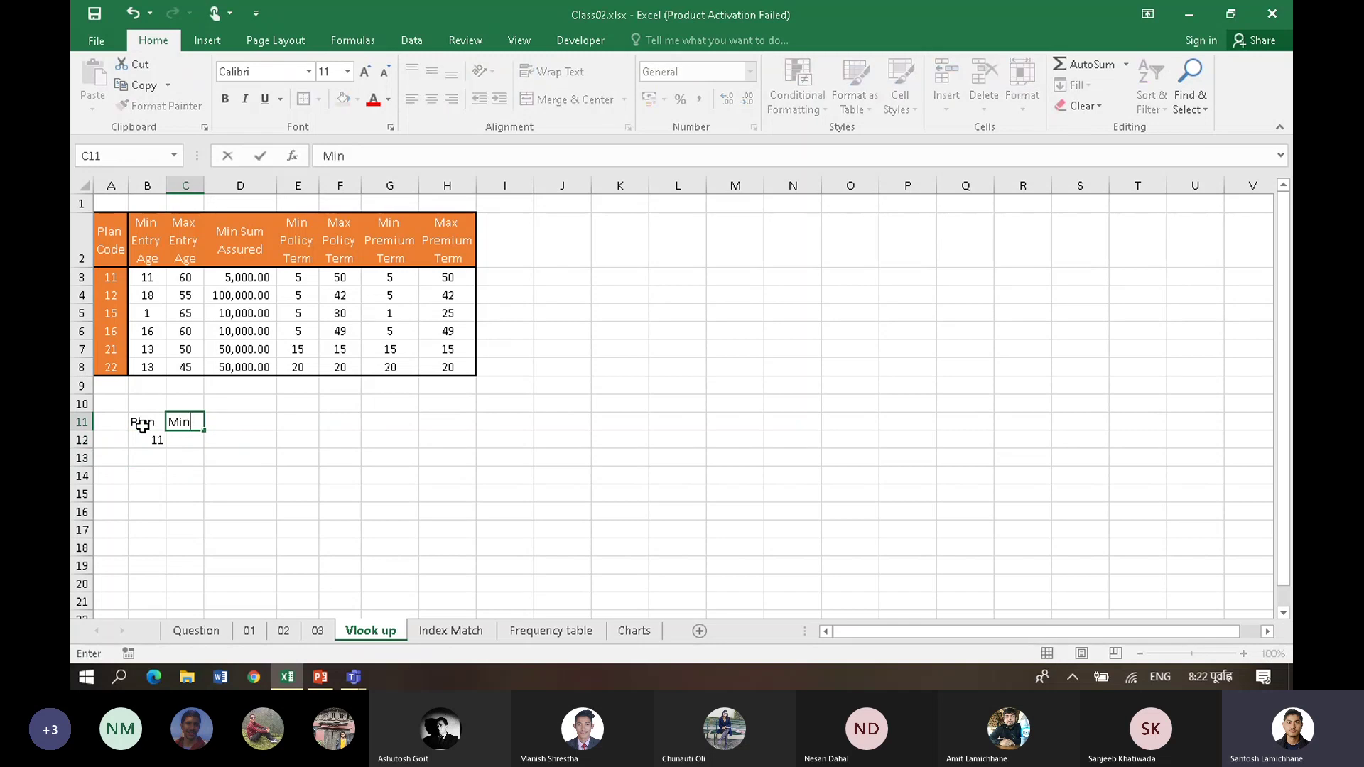
pyautogui.write(' pT')
pyautogui.press('Return')
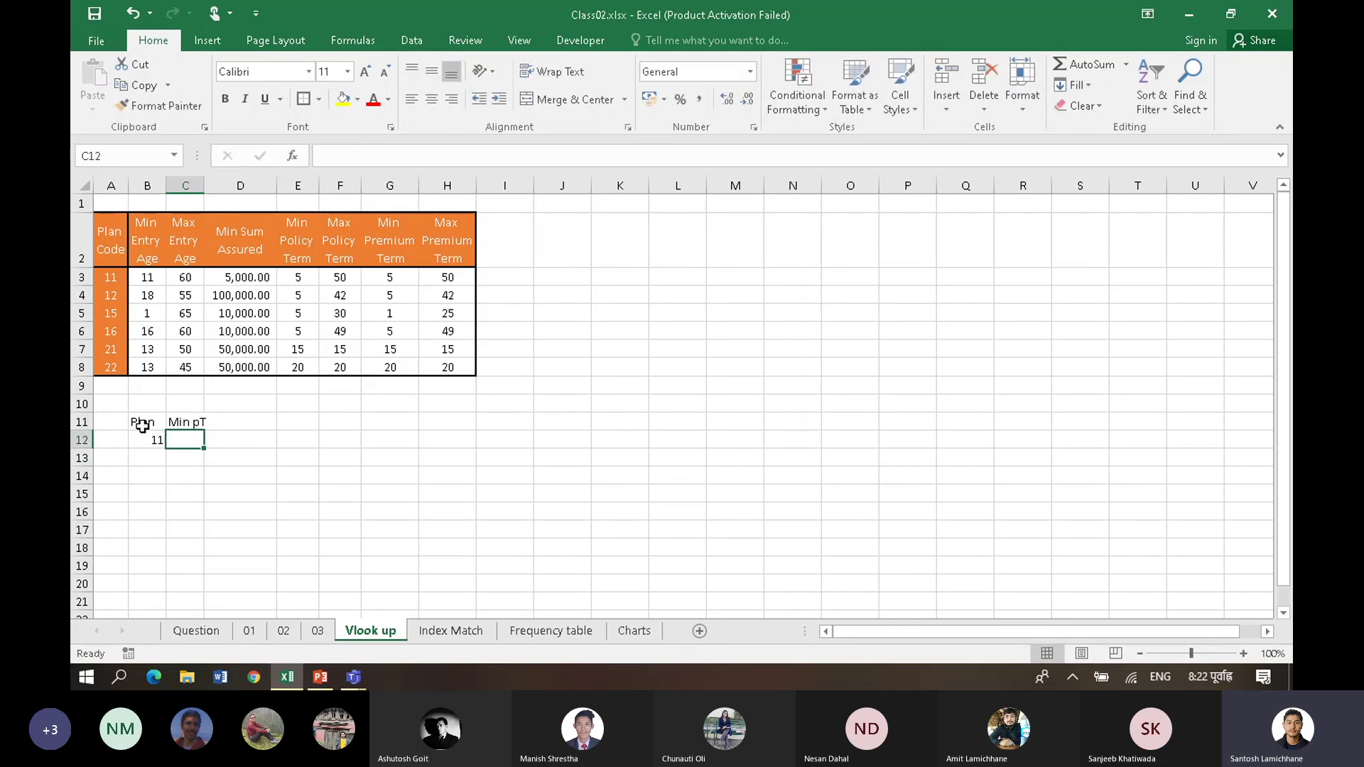
pyautogui.write('=')
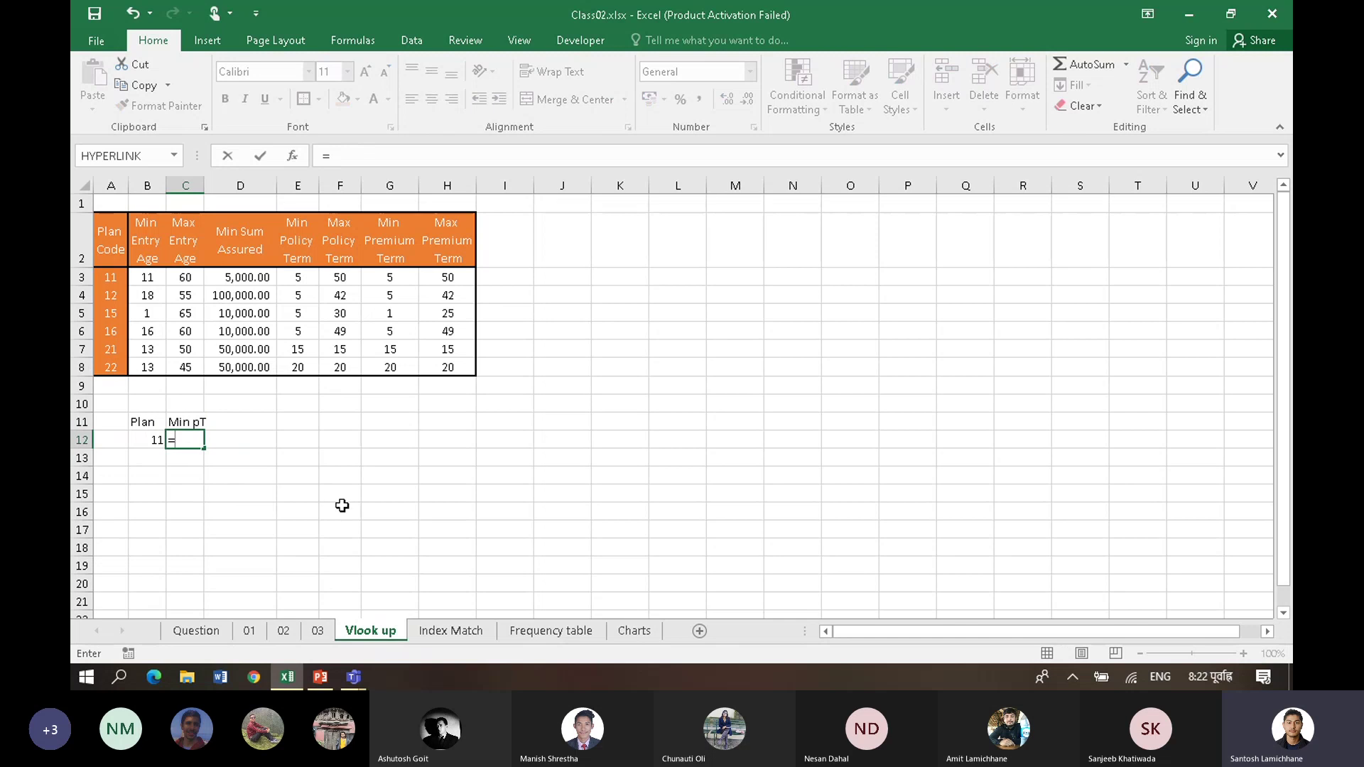
pyautogui.press('Escape')
pyautogui.click(313, 491)
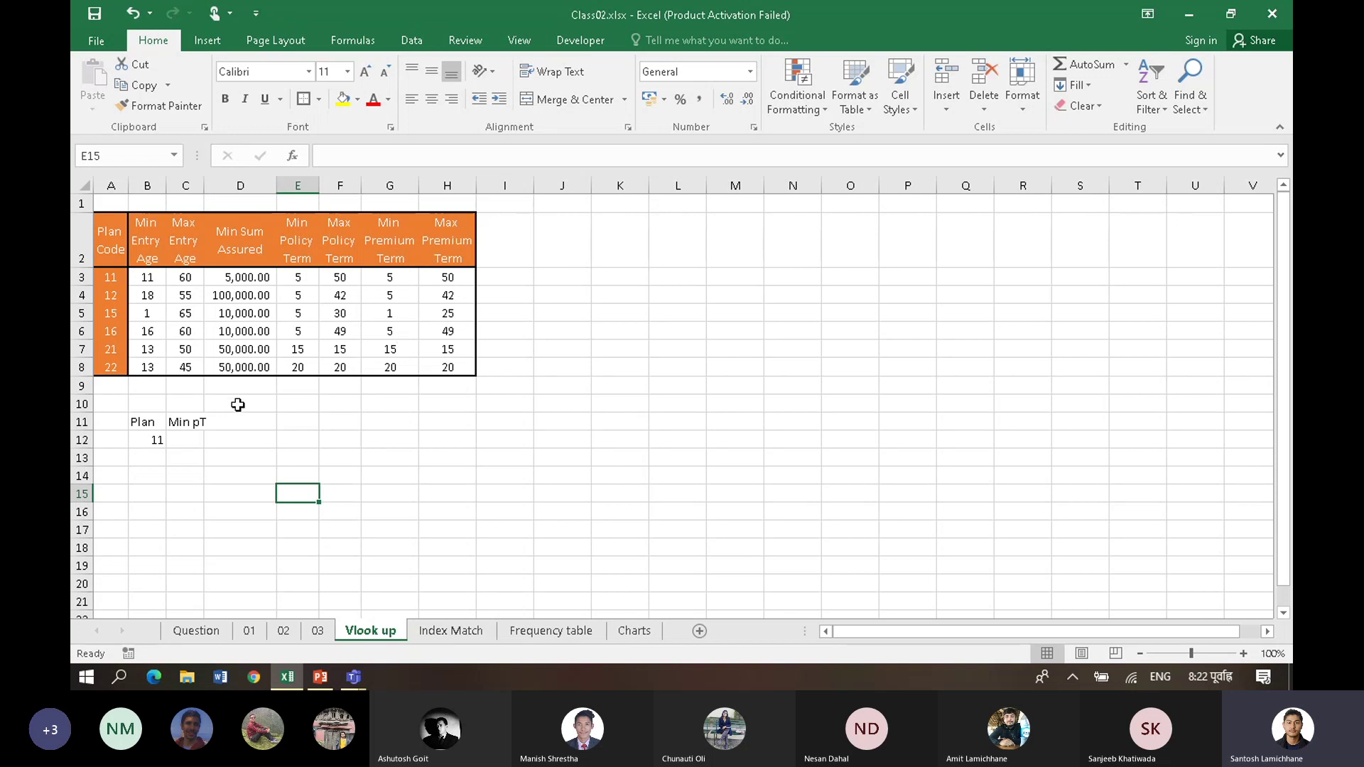
# Step: Start a VLOOKUP formula in C12 with B12 as lookup value and the absolute range $A$3:$H$8 as table array
pyautogui.click(182, 440)
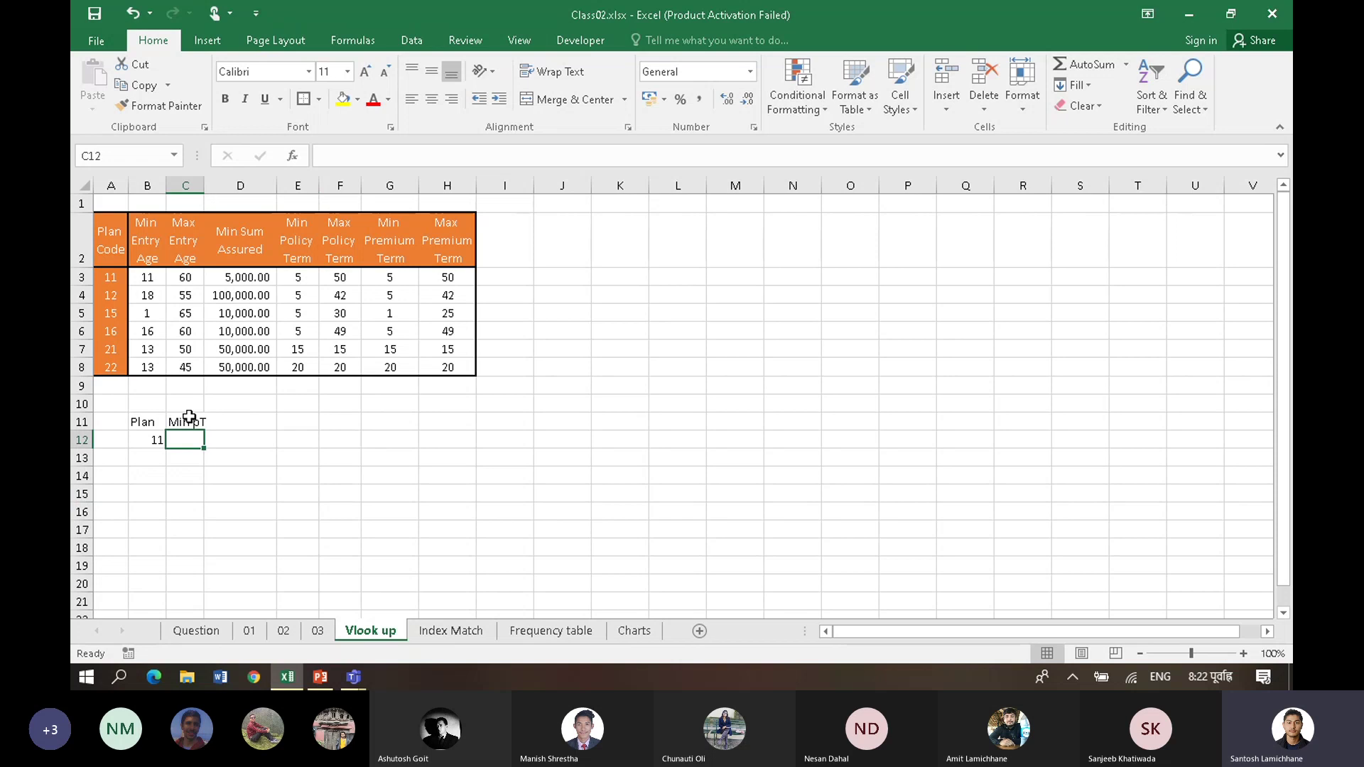
pyautogui.write('=vlo')
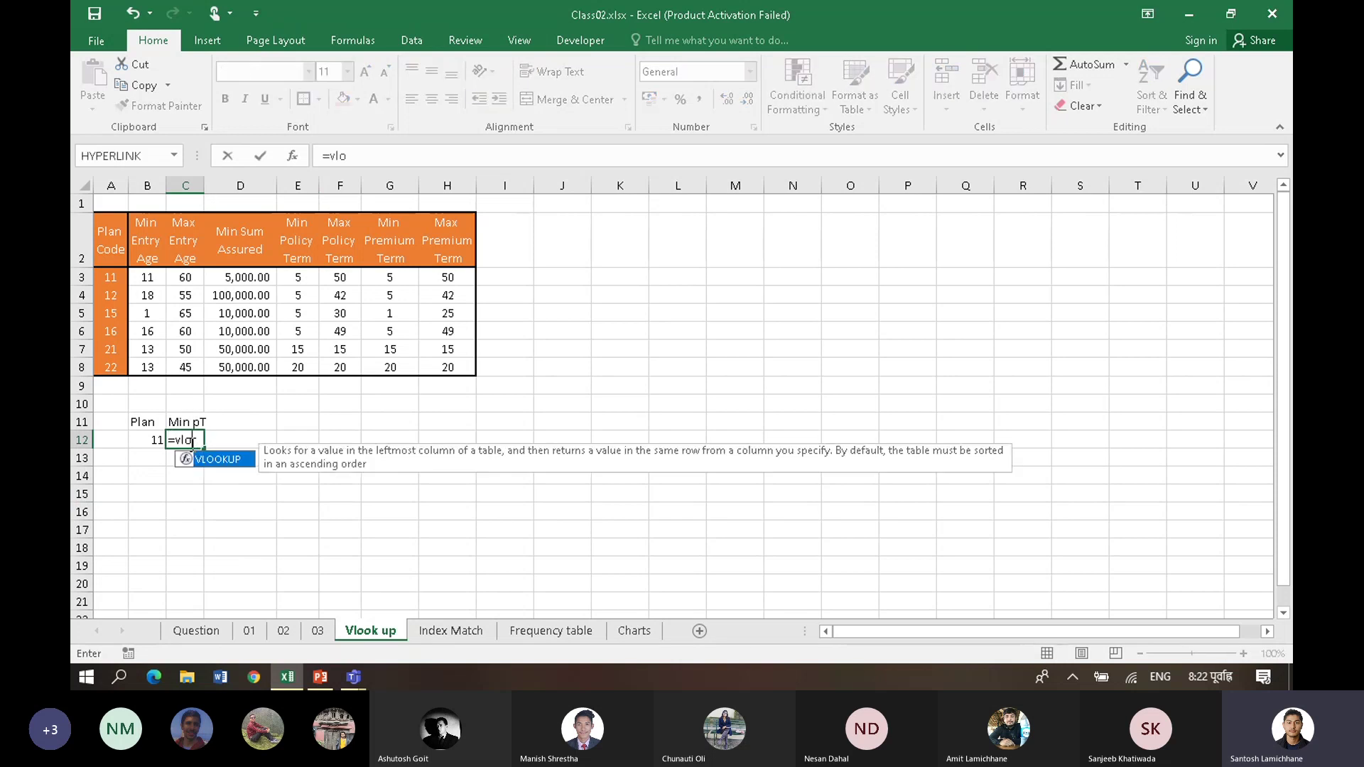
pyautogui.press('Tab')
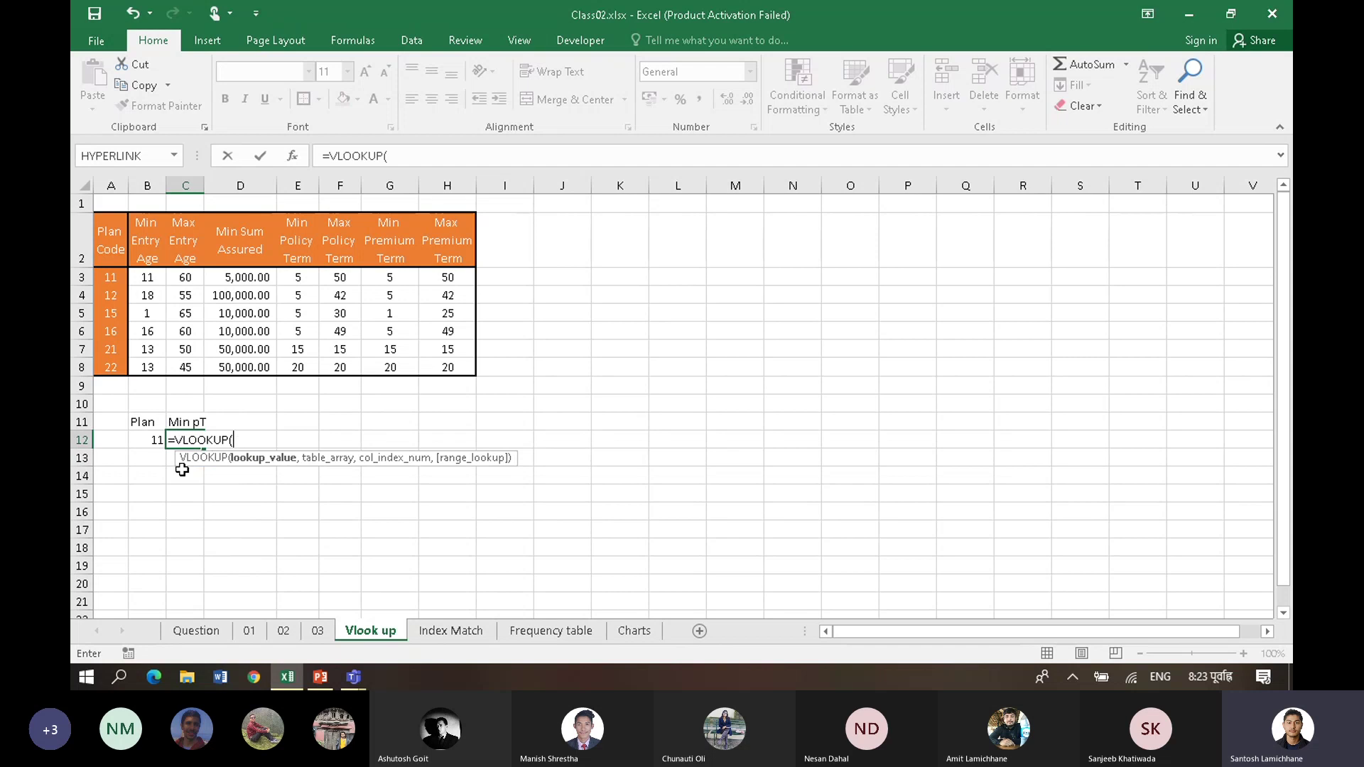
pyautogui.click(153, 440)
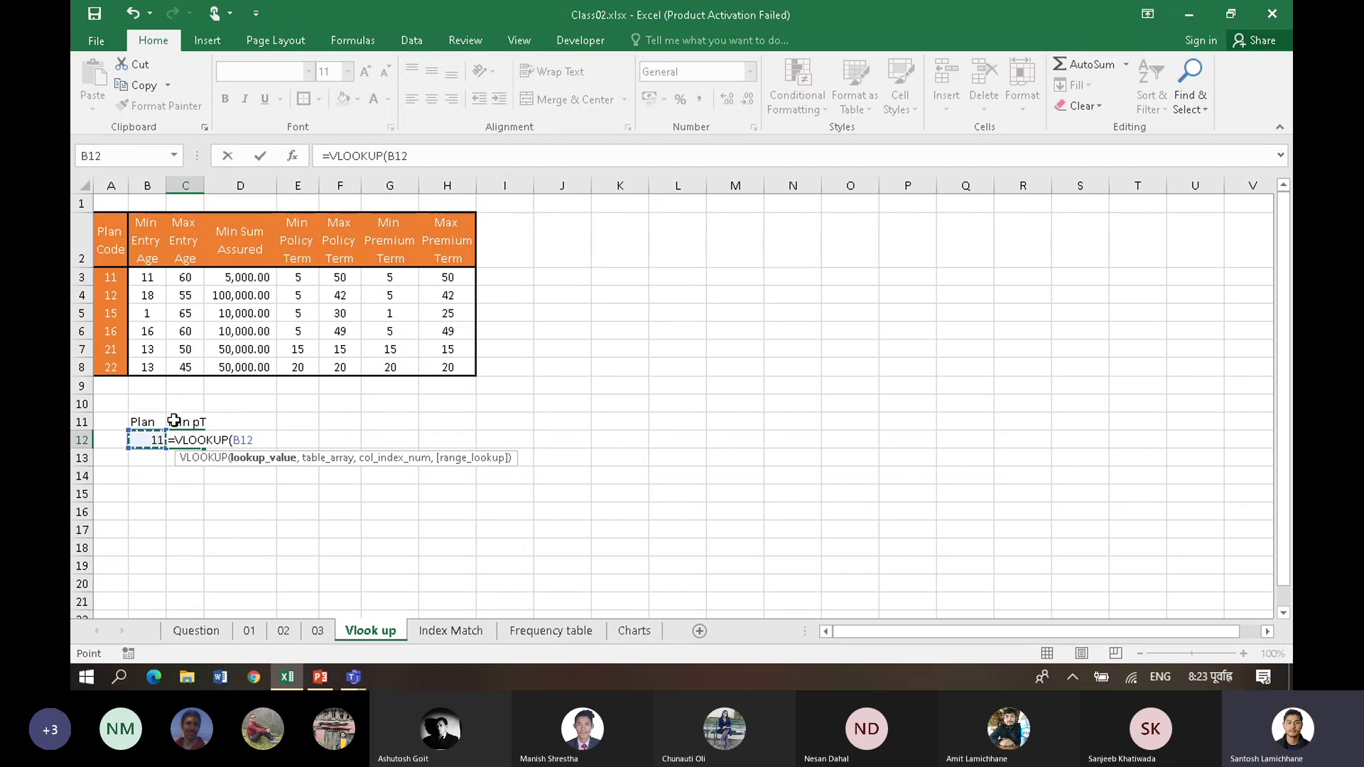
pyautogui.write('m')
pyautogui.press('BackSpace')
pyautogui.write(',')
pyautogui.click(110, 278)
pyautogui.hotkey('ctrl', 'shift', 'Right')
pyautogui.hotkey('ctrl', 'shift', 'Down')
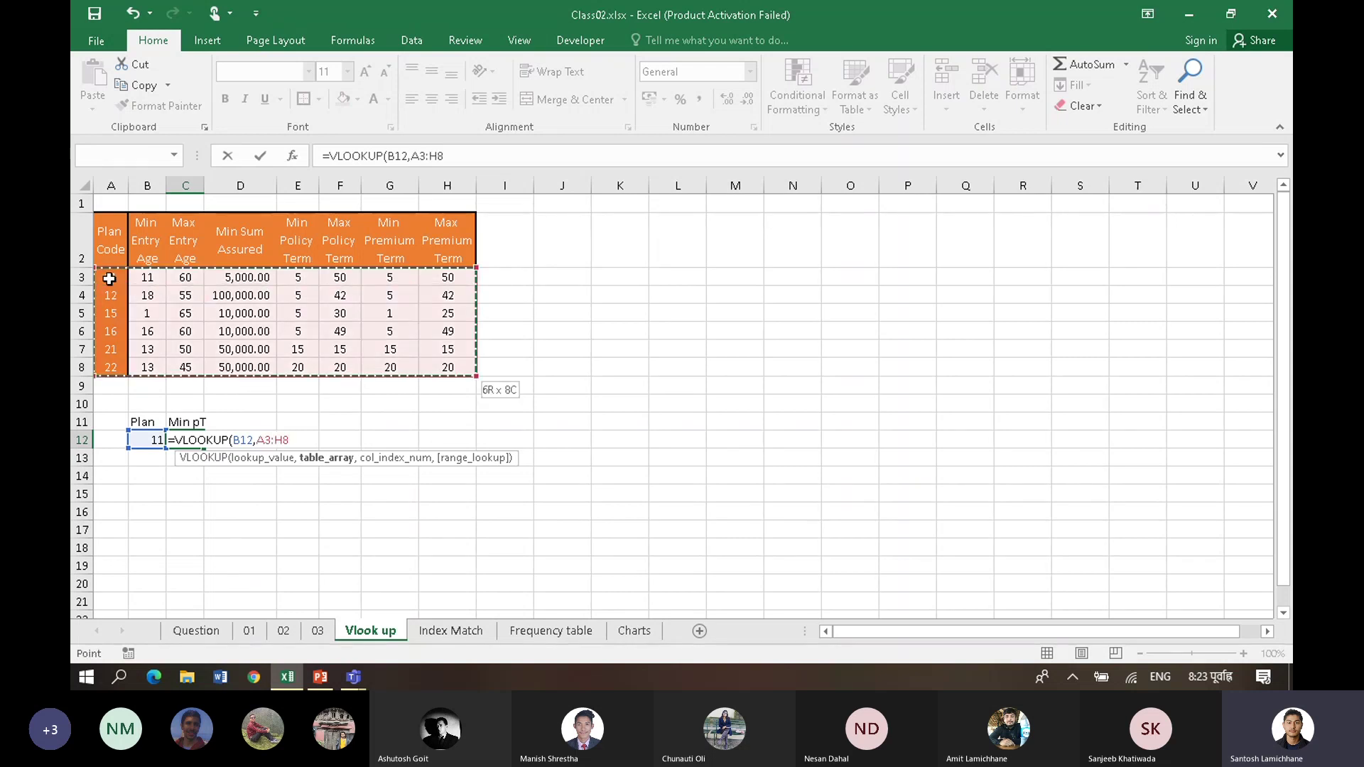
pyautogui.press('F4')
pyautogui.write(',')
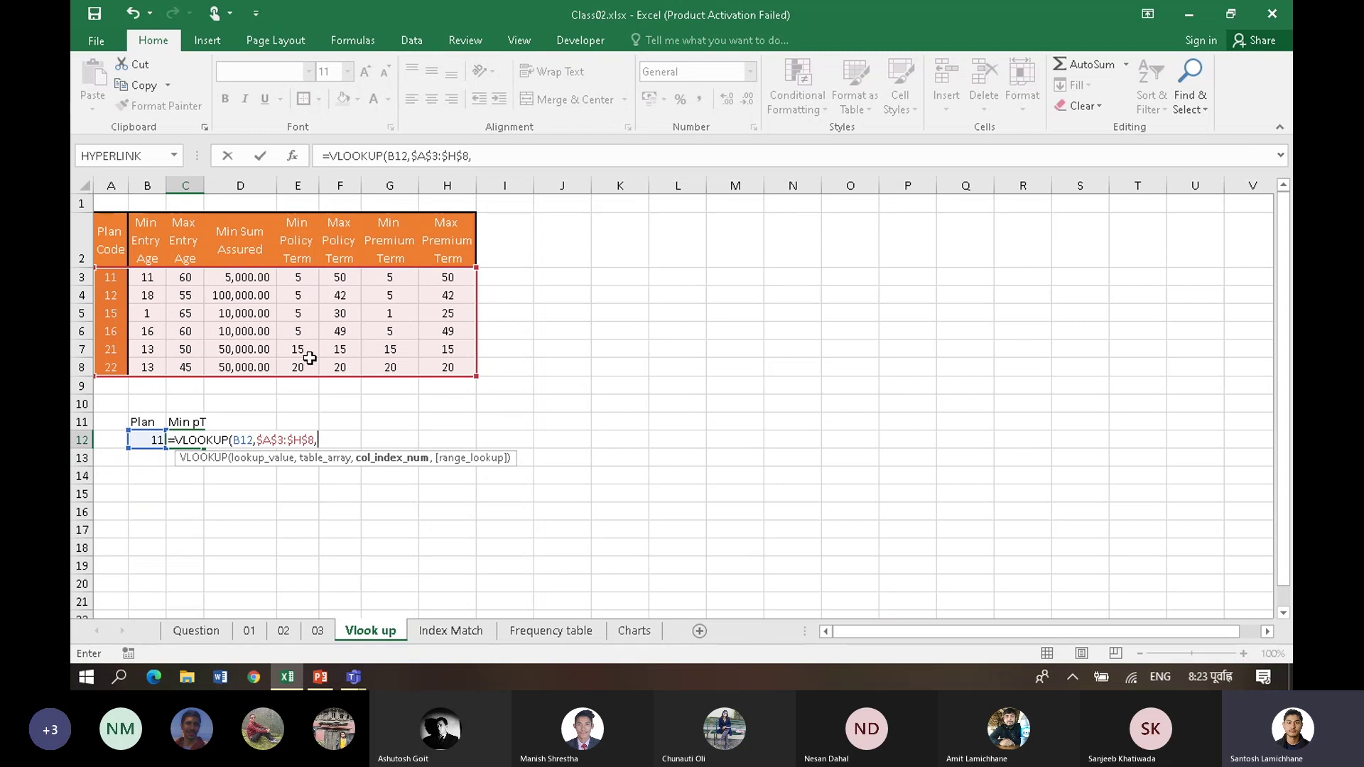
# Step: Complete the VLOOKUP formula in C12 with column index 5 and FALSE for an exact match
pyautogui.write('5,')
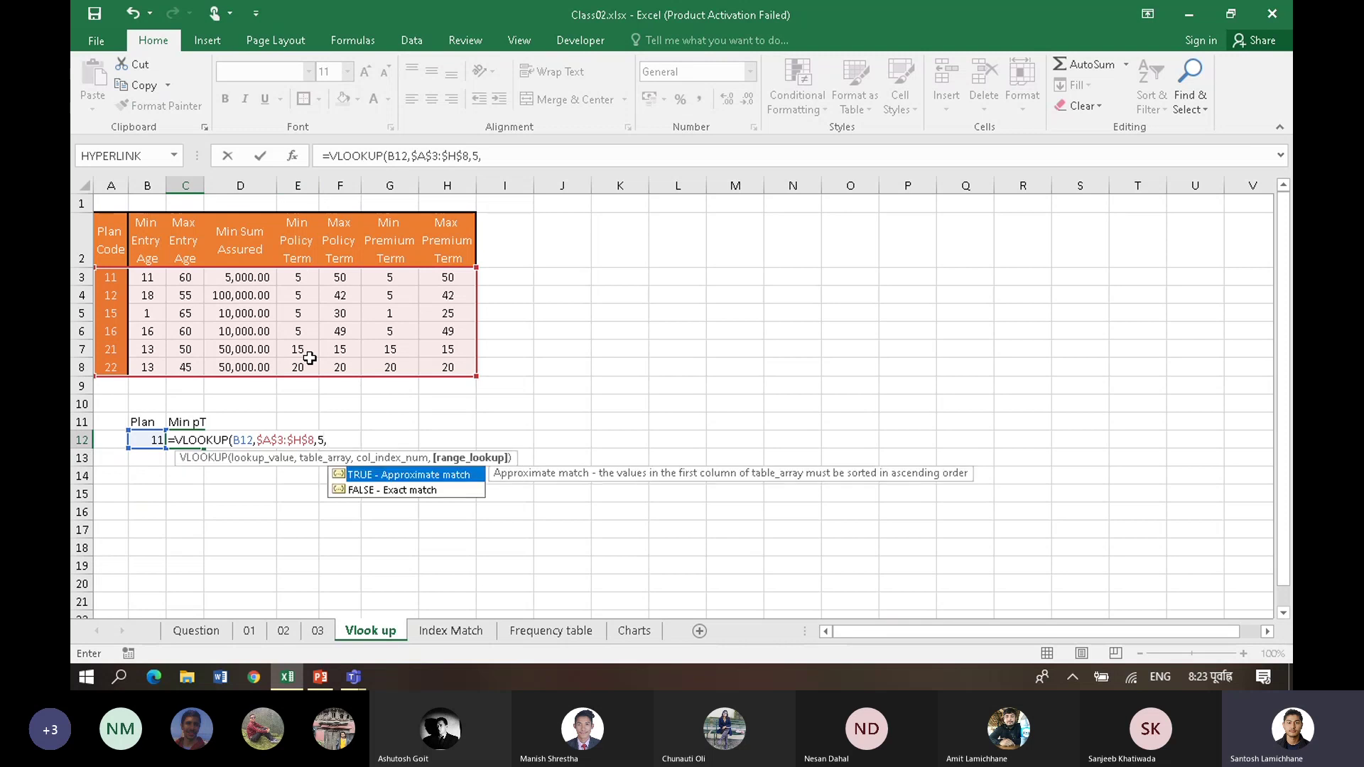
pyautogui.press('Down')
pyautogui.press('Tab')
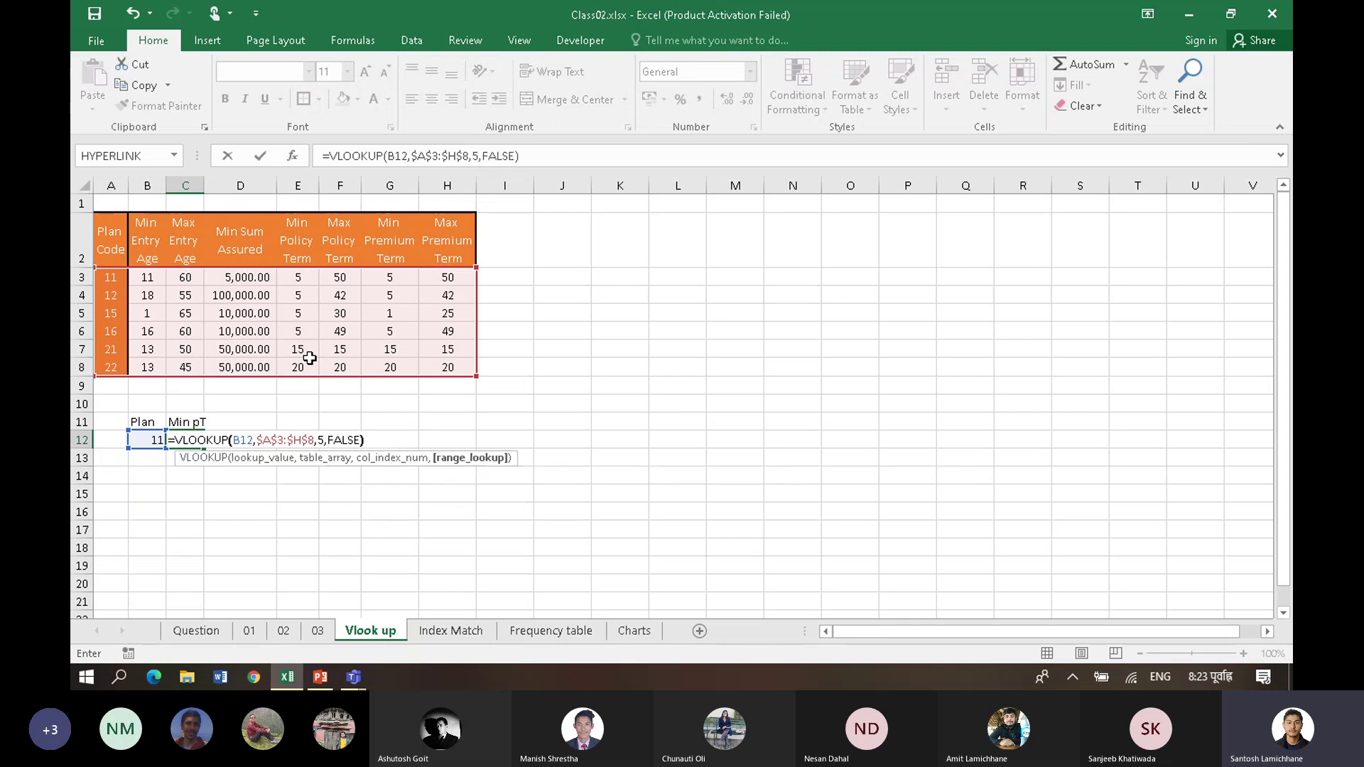
pyautogui.write(')')
pyautogui.press('Return')
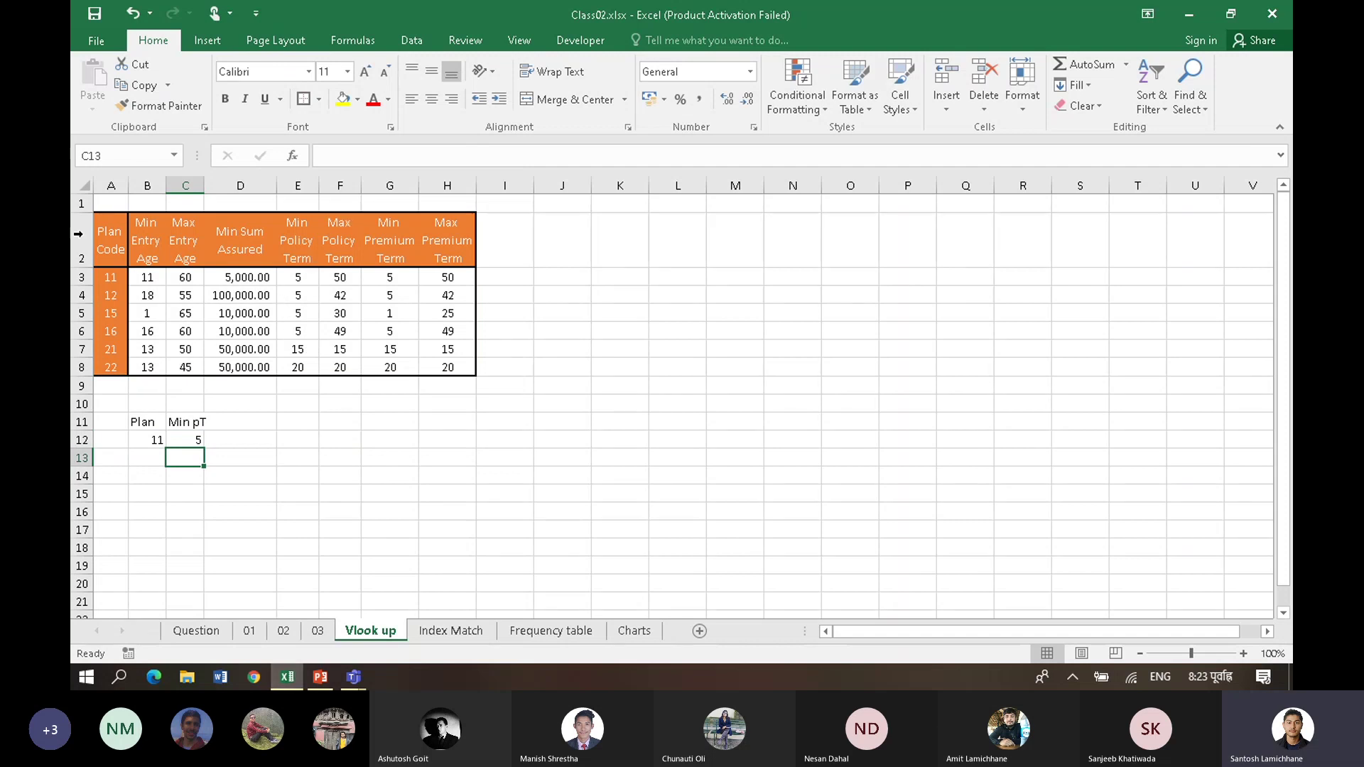
pyautogui.click(80, 277)
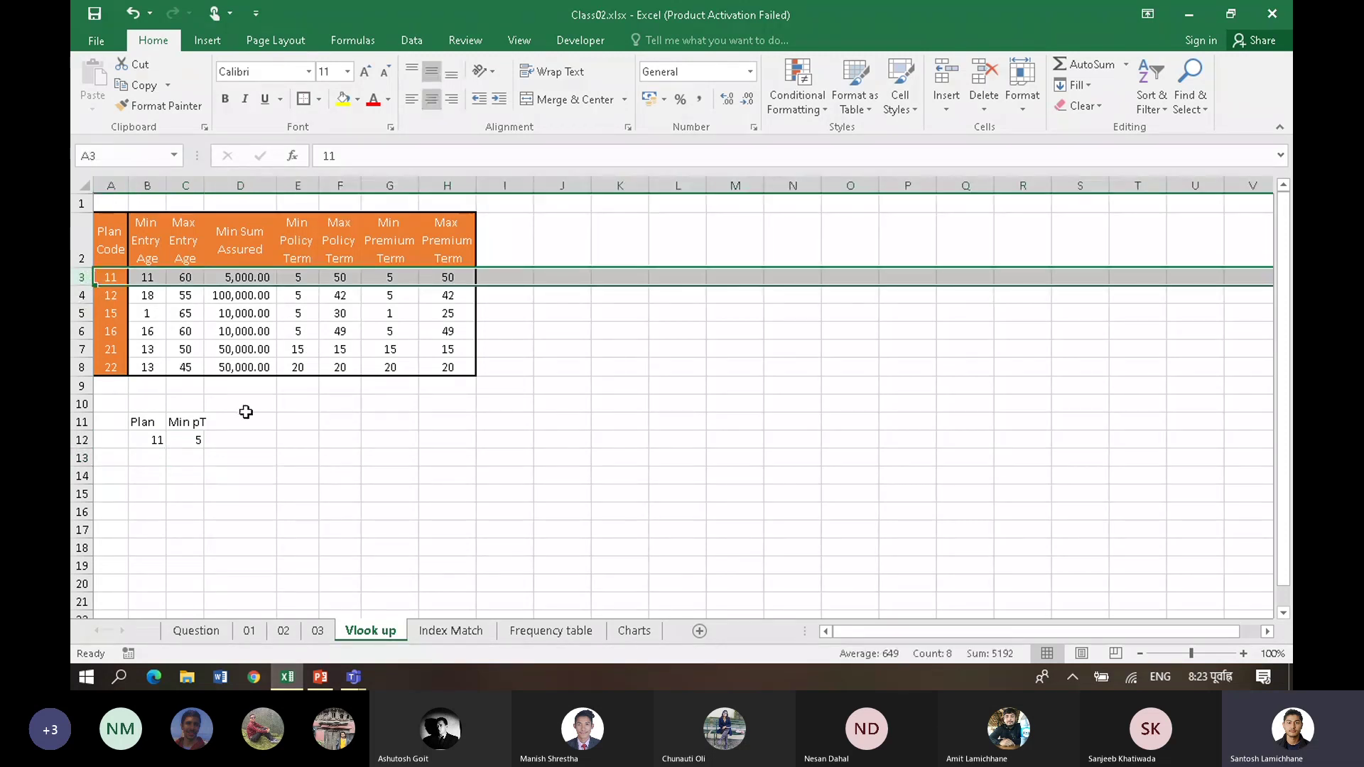
pyautogui.click(283, 478)
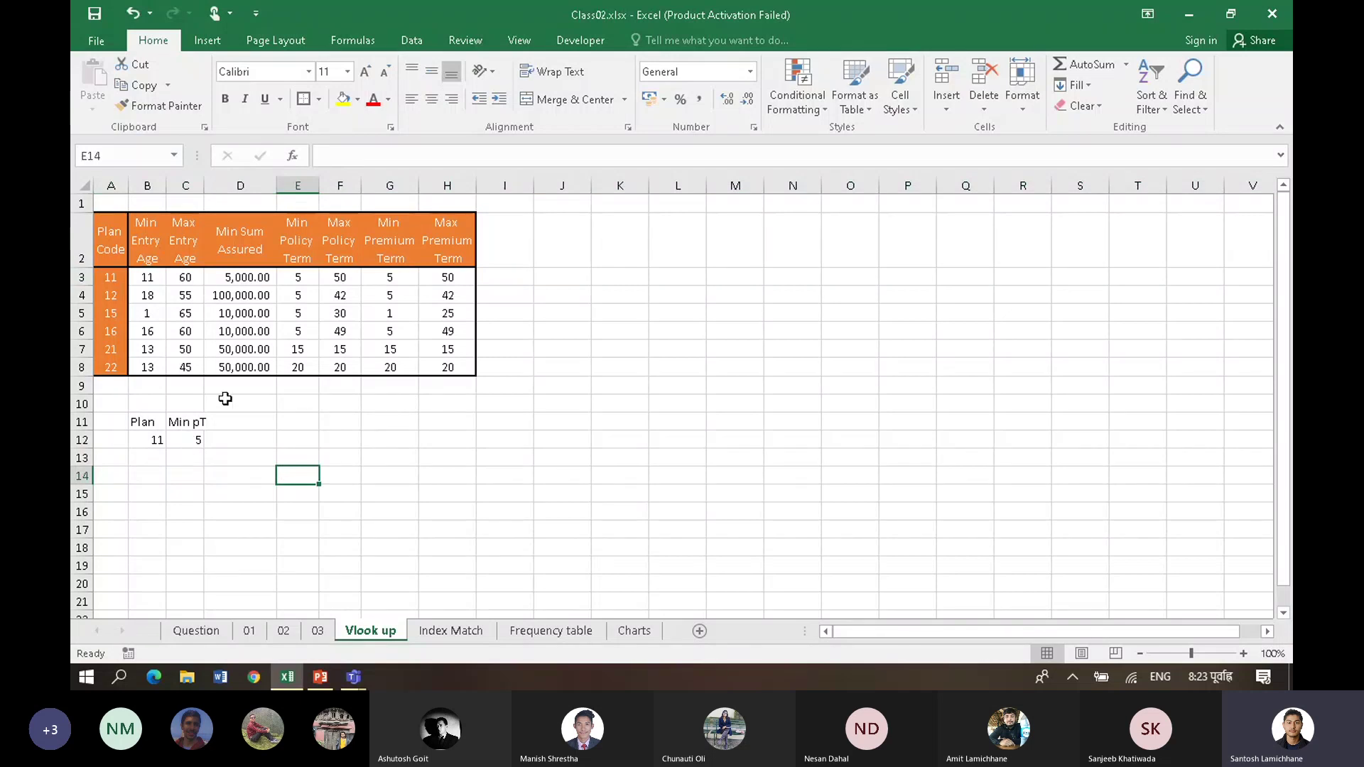
pyautogui.click(390, 400)
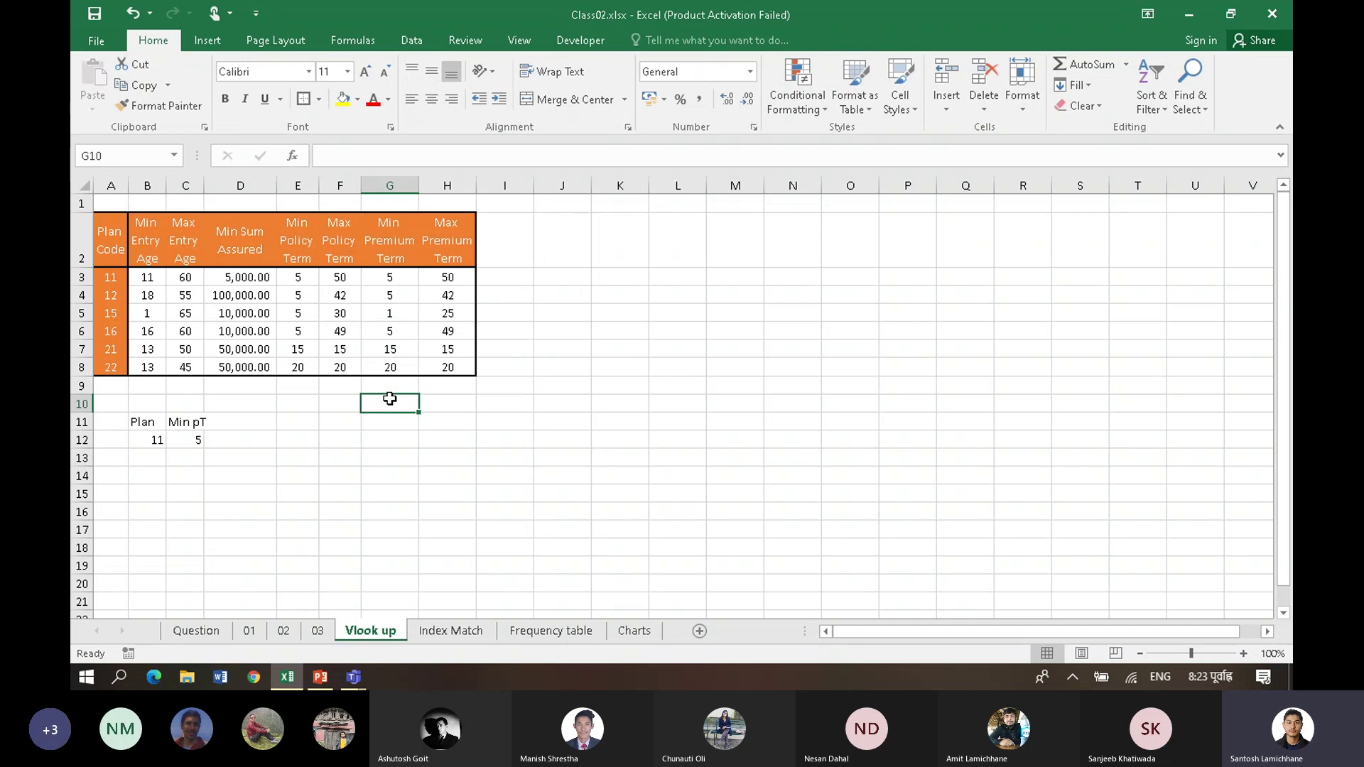
pyautogui.click(146, 507)
pyautogui.click(184, 510)
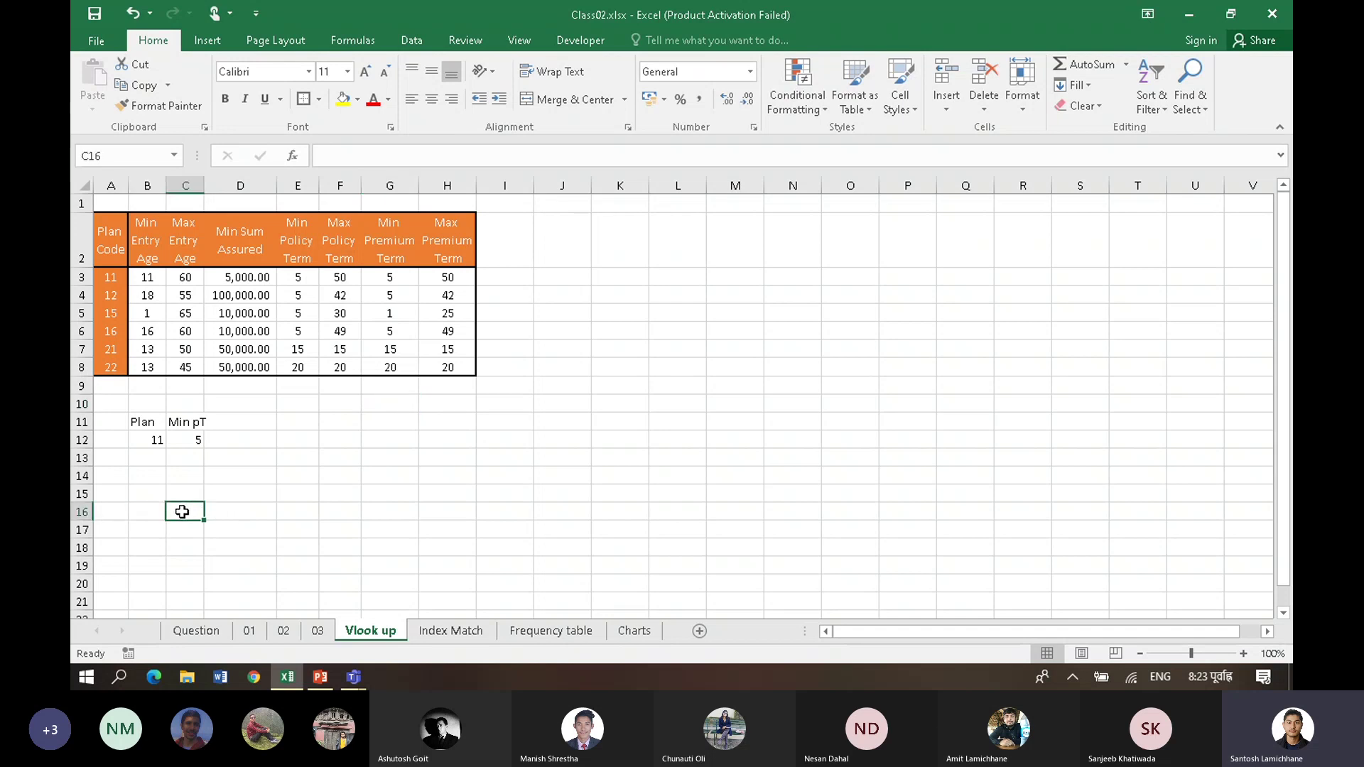
pyautogui.click(265, 511)
pyautogui.click(267, 460)
pyautogui.click(172, 479)
pyautogui.click(132, 497)
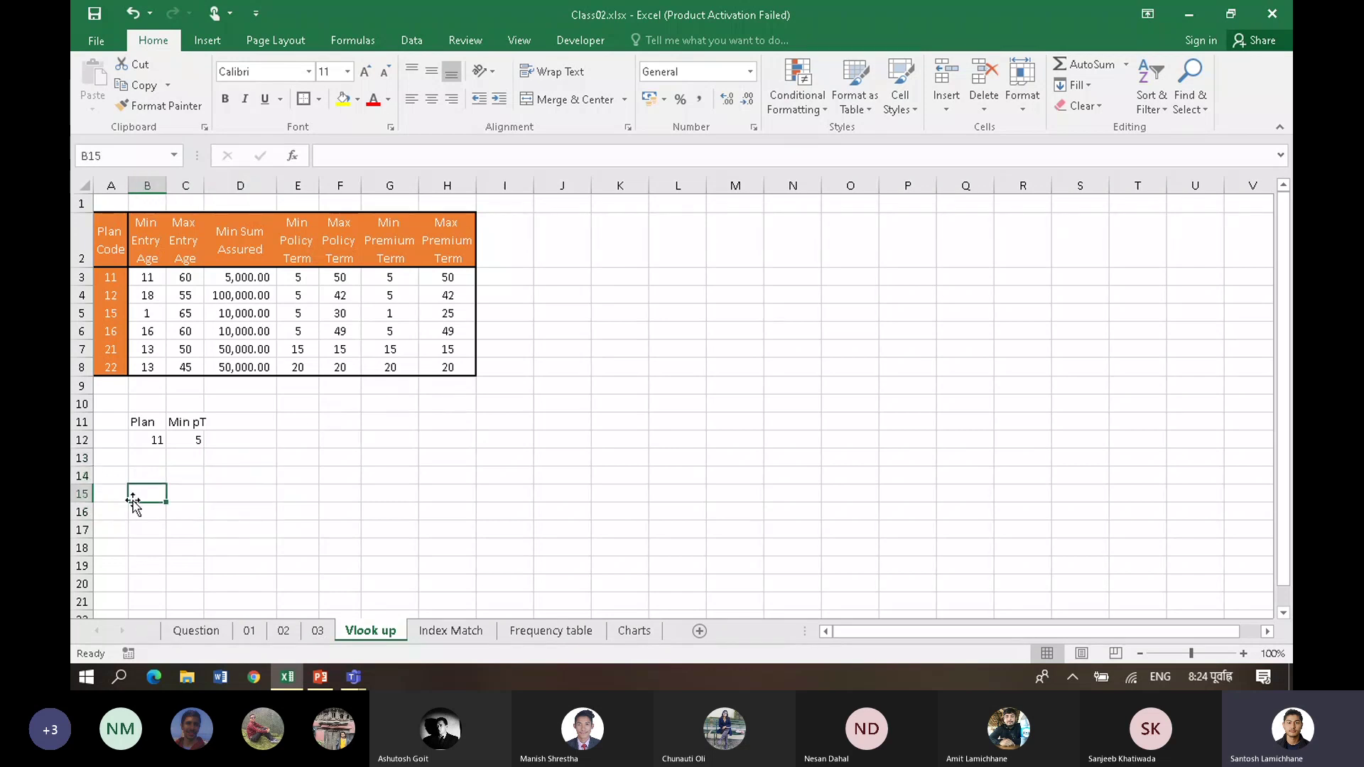
pyautogui.click(80, 494)
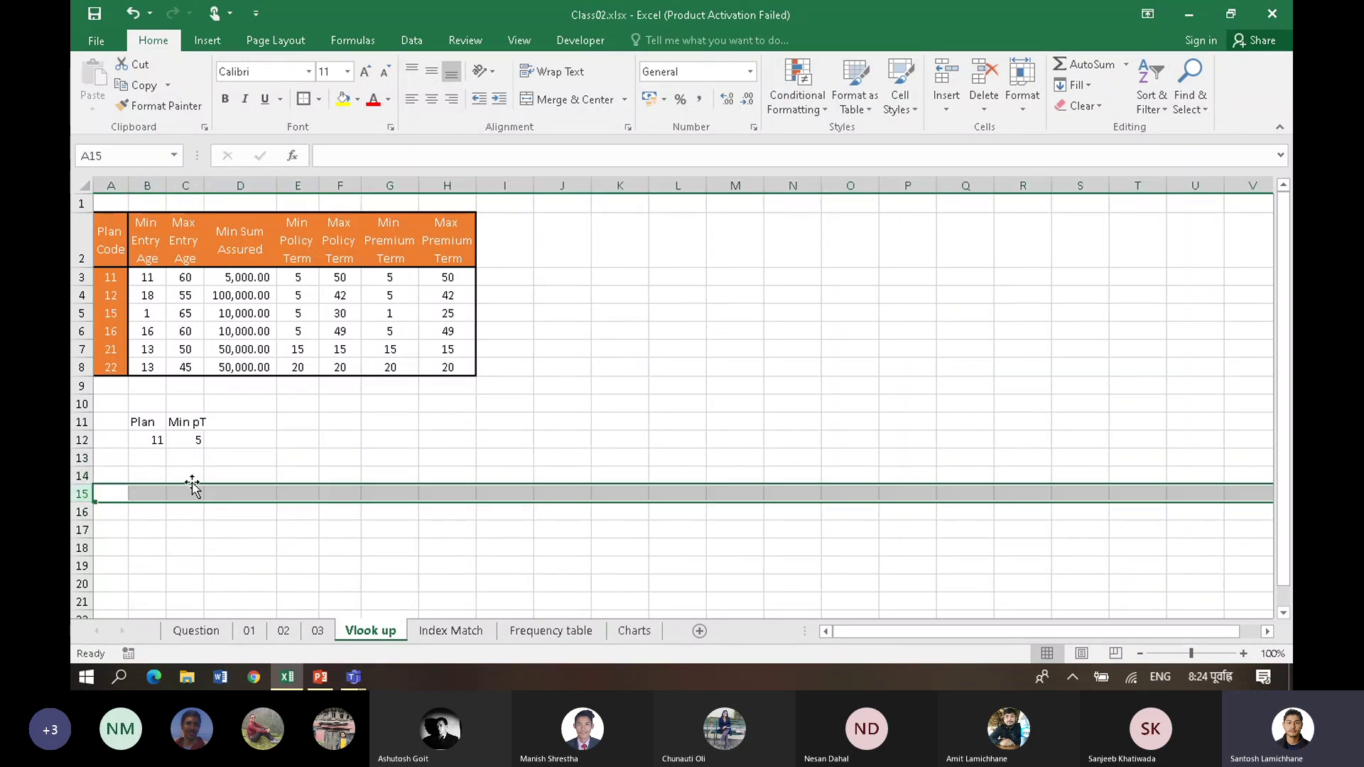
pyautogui.click(176, 505)
# Step: Enter "Nepal", "excel" and "R" across A15:C15 and fit the width of column A to its contents
pyautogui.click(107, 492)
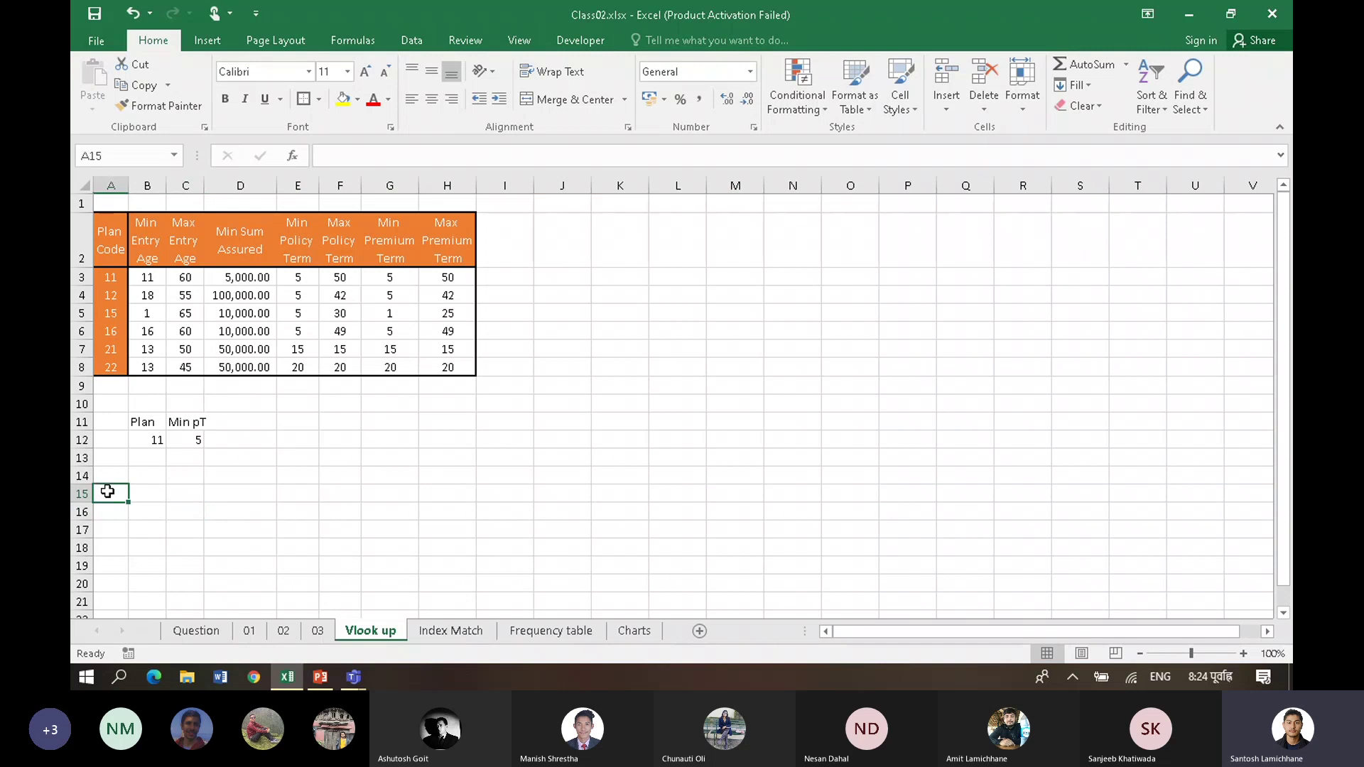
pyautogui.write('Nepal')
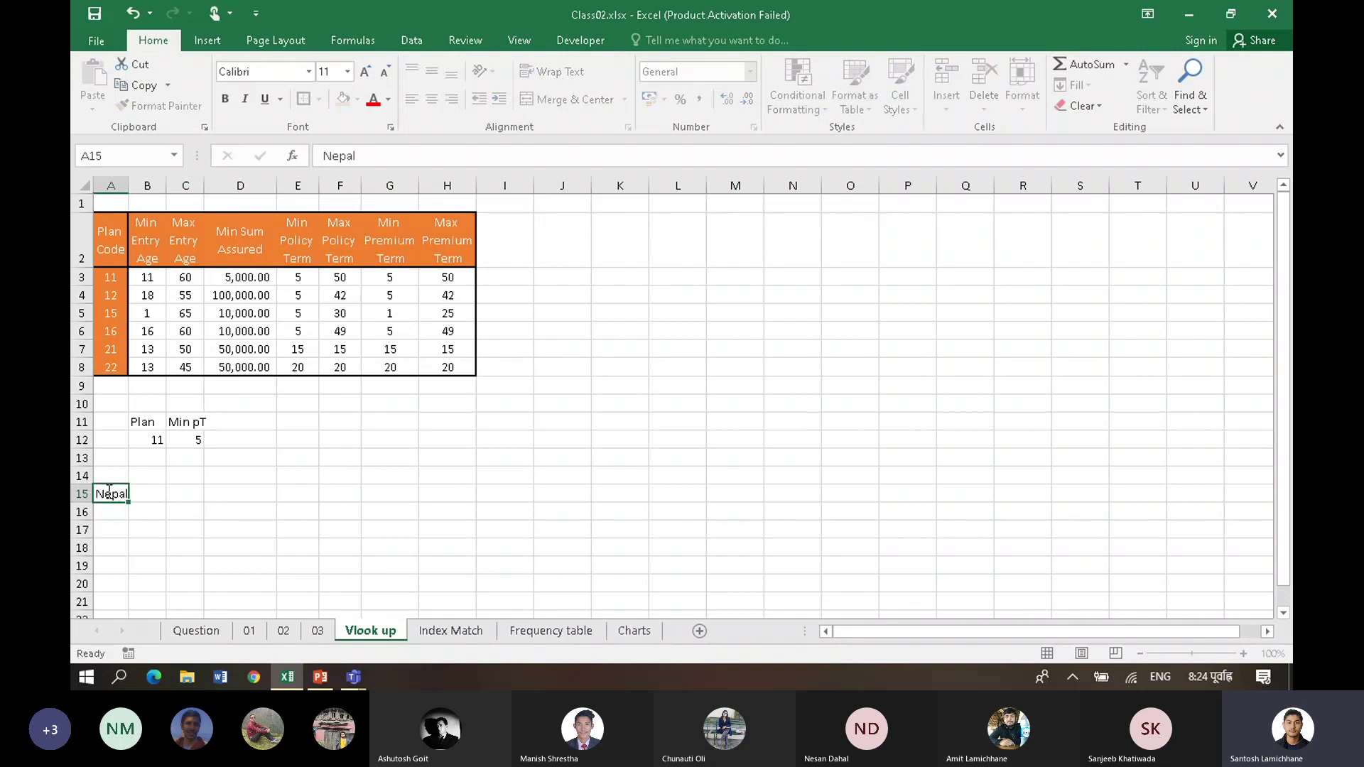
pyautogui.press('Tab')
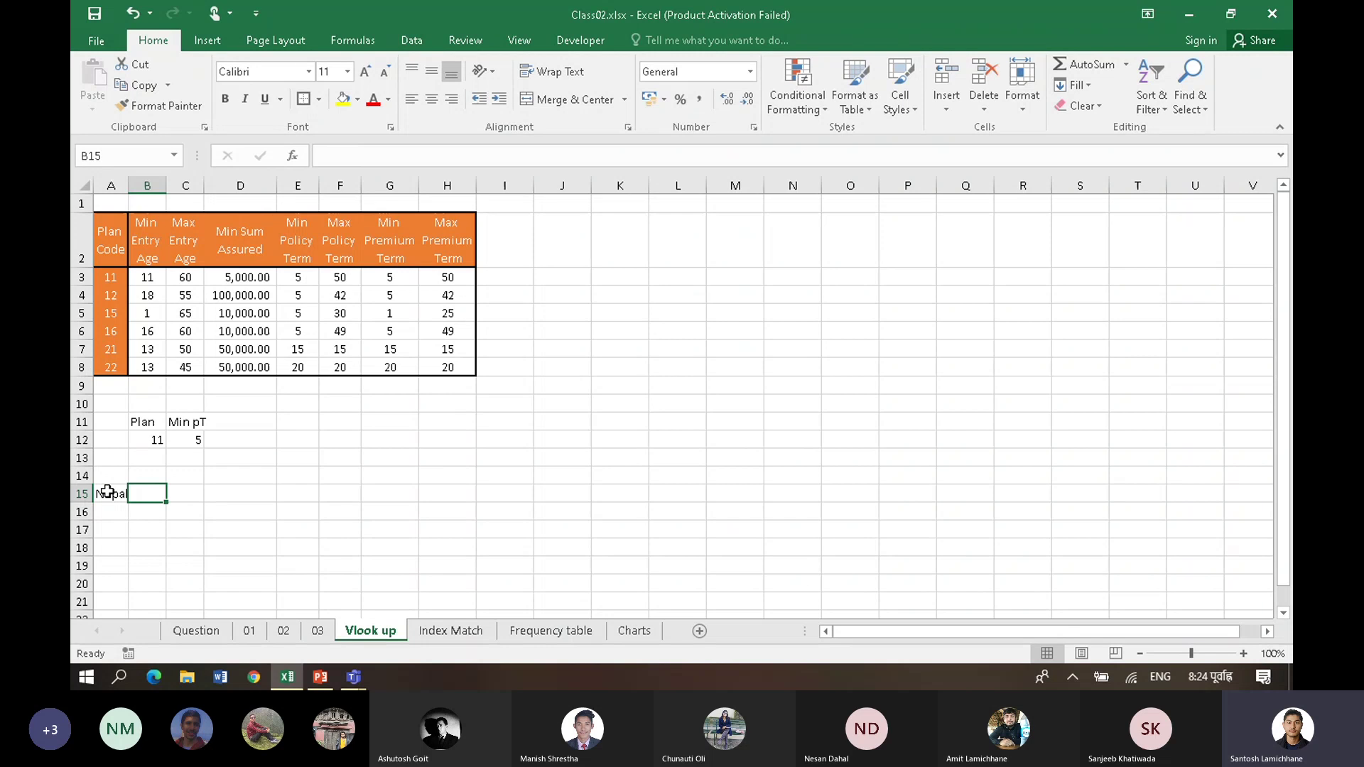
pyautogui.write('excel')
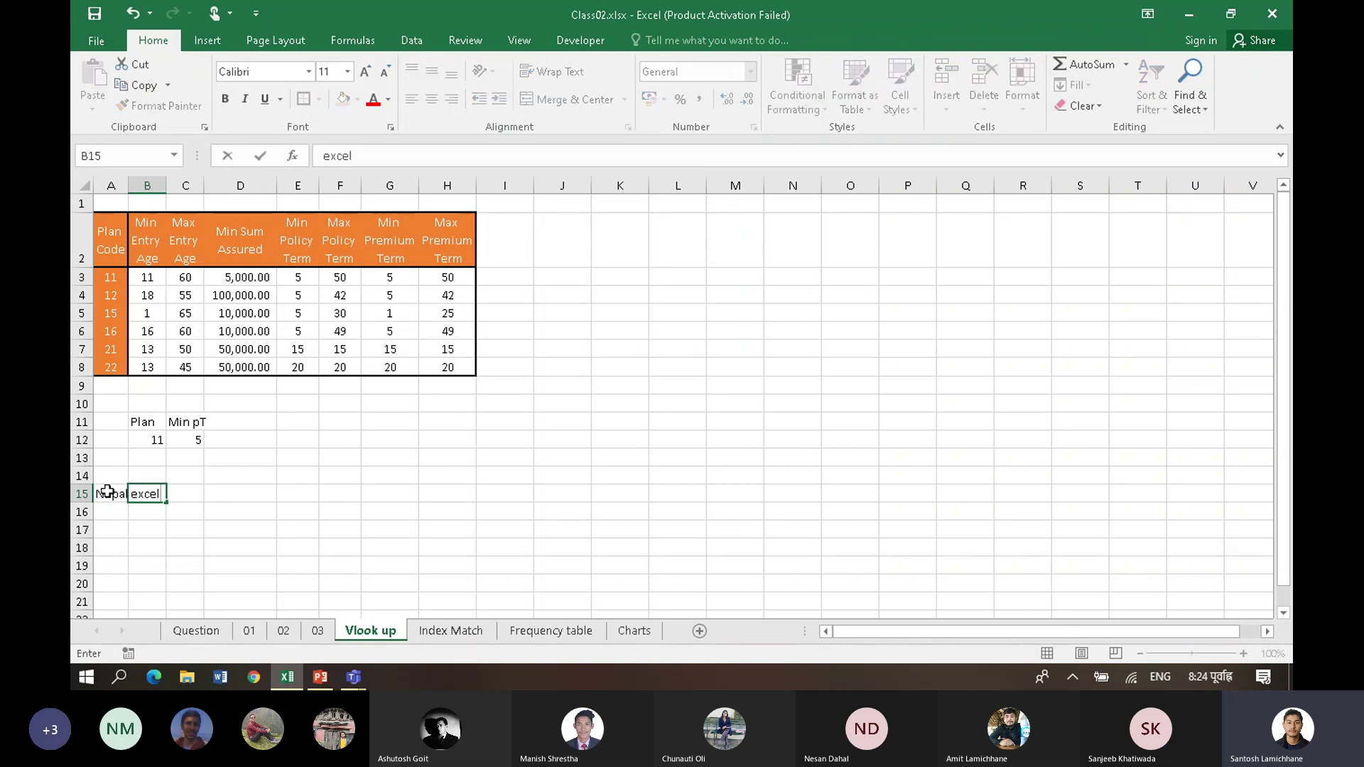
pyautogui.press('Tab')
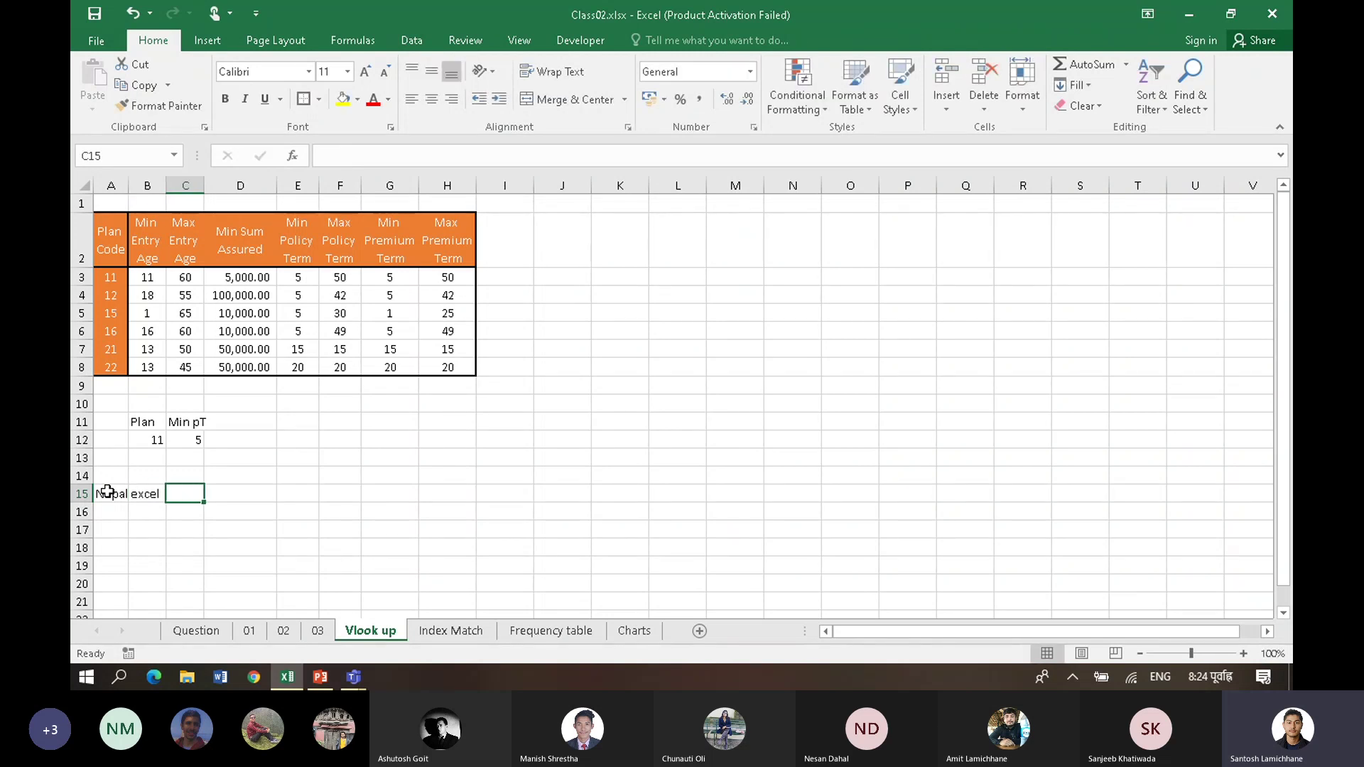
pyautogui.write('R')
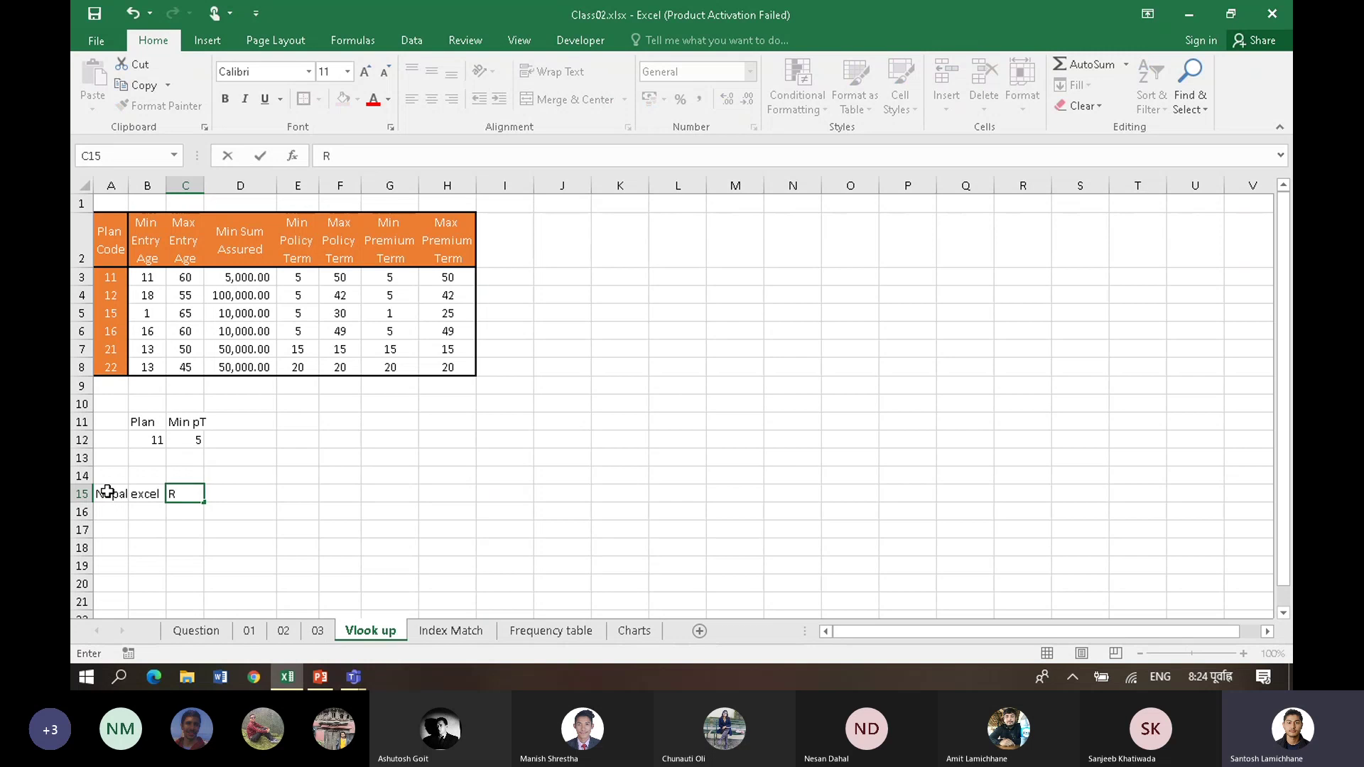
pyautogui.press('Left')
pyautogui.press('Right')
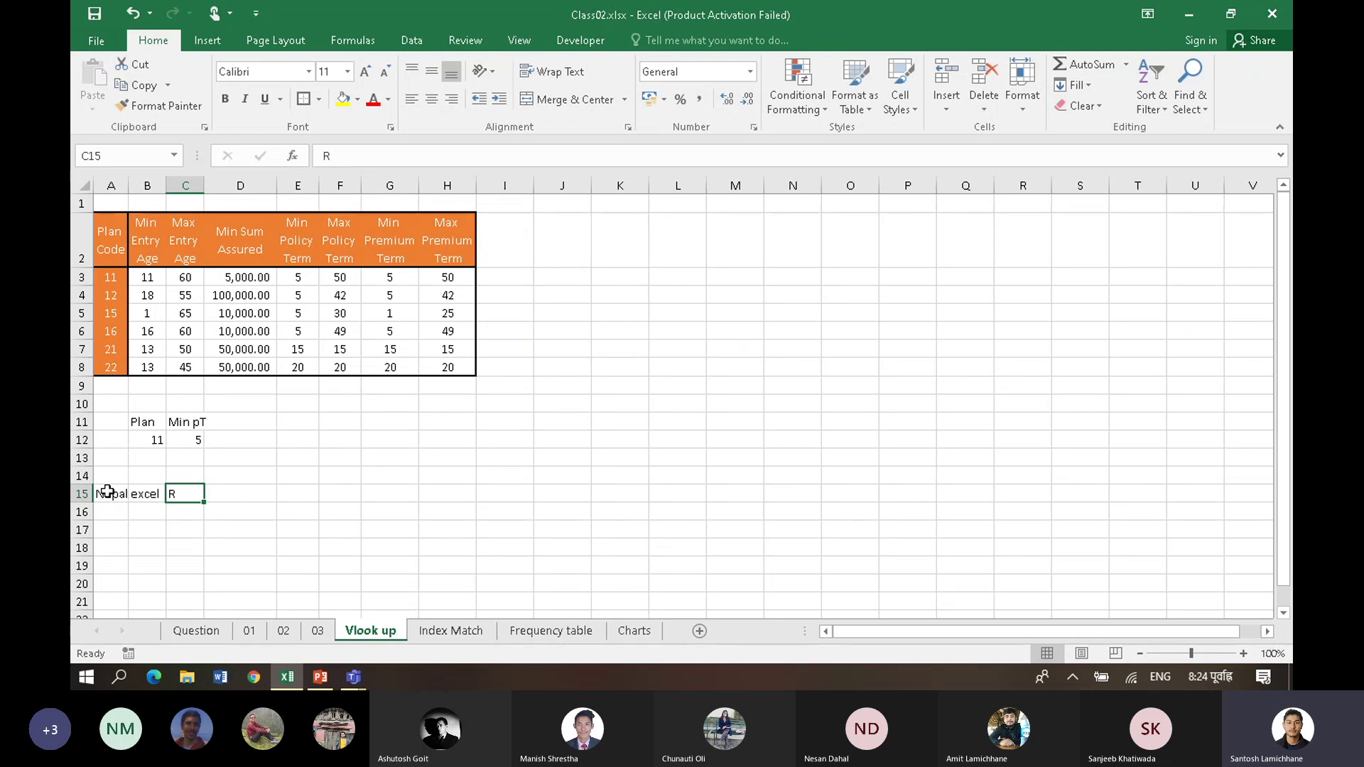
pyautogui.press('Left')
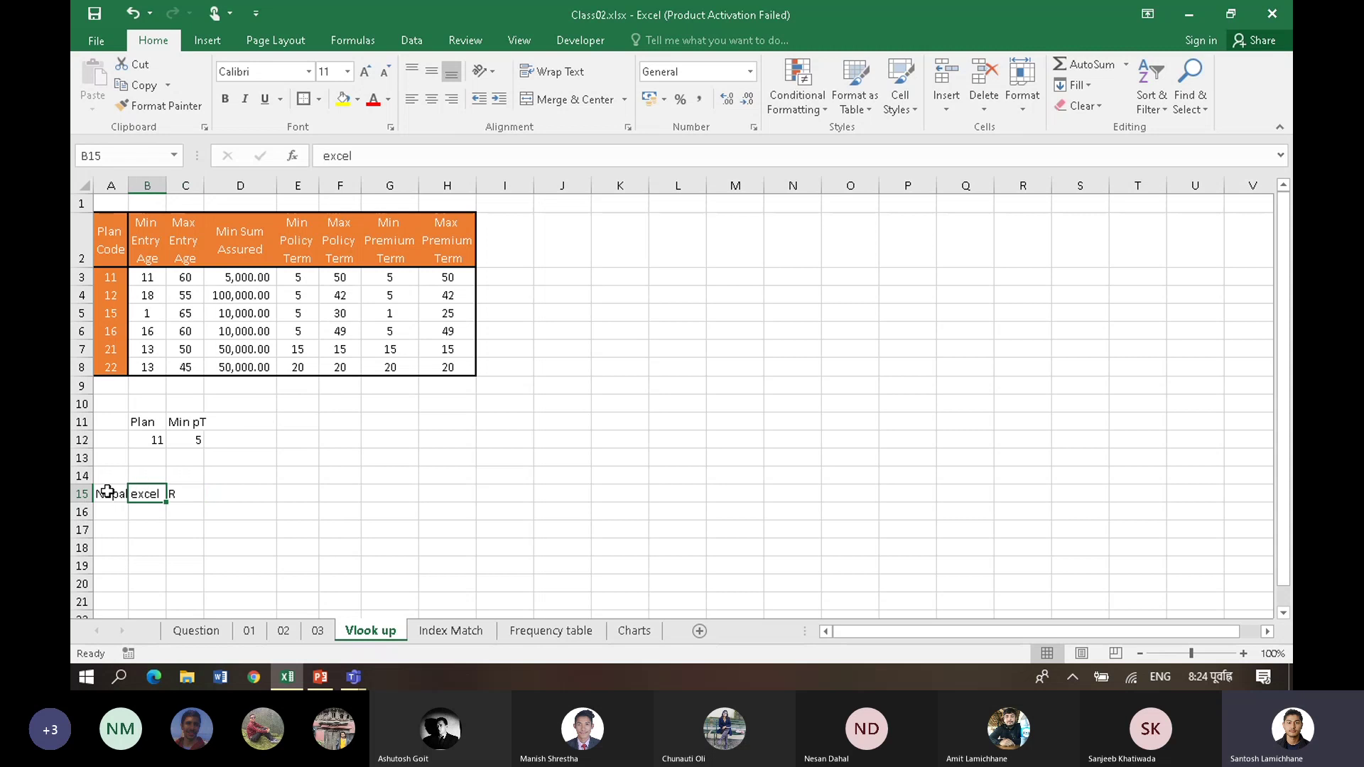
pyautogui.doubleClick(129, 184)
# Step: Enter "VBA" in B16, directly below "excel"
pyautogui.click(205, 490)
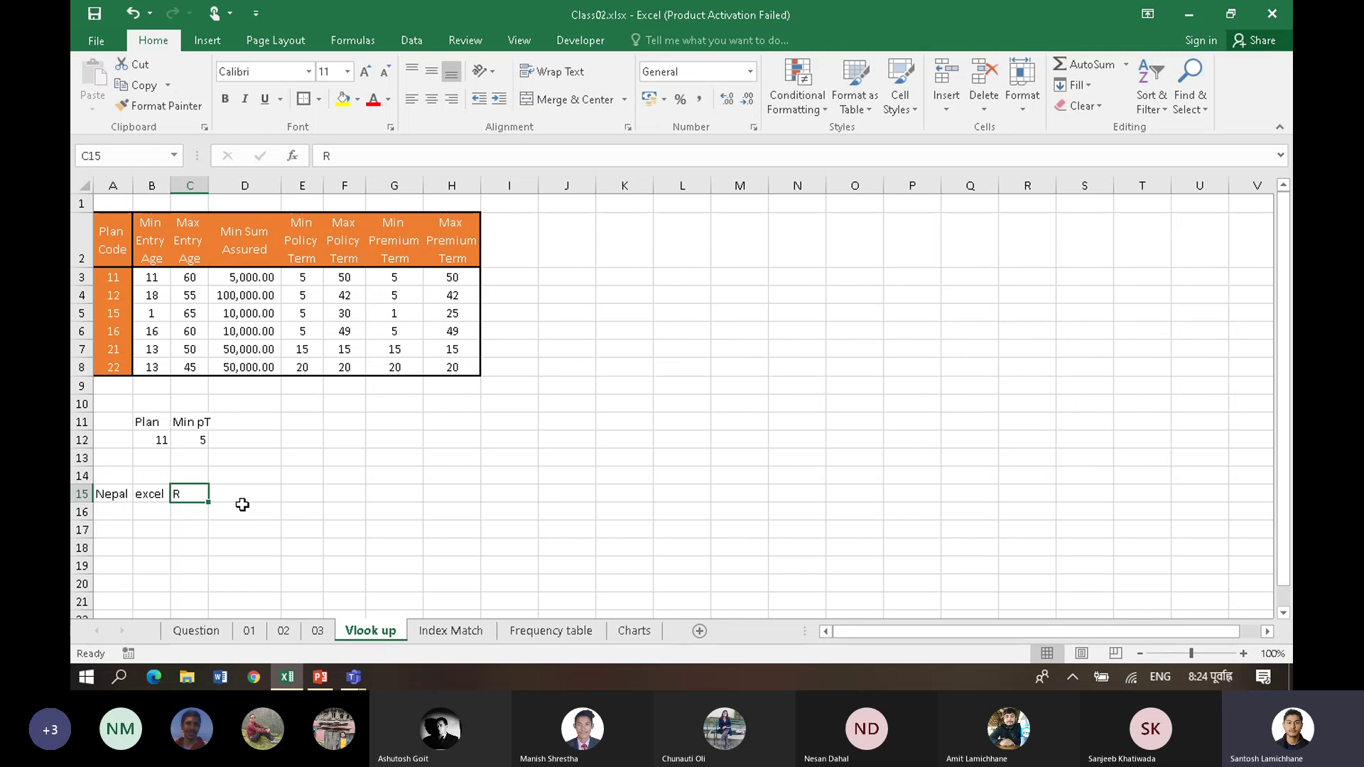
pyautogui.press('Return')
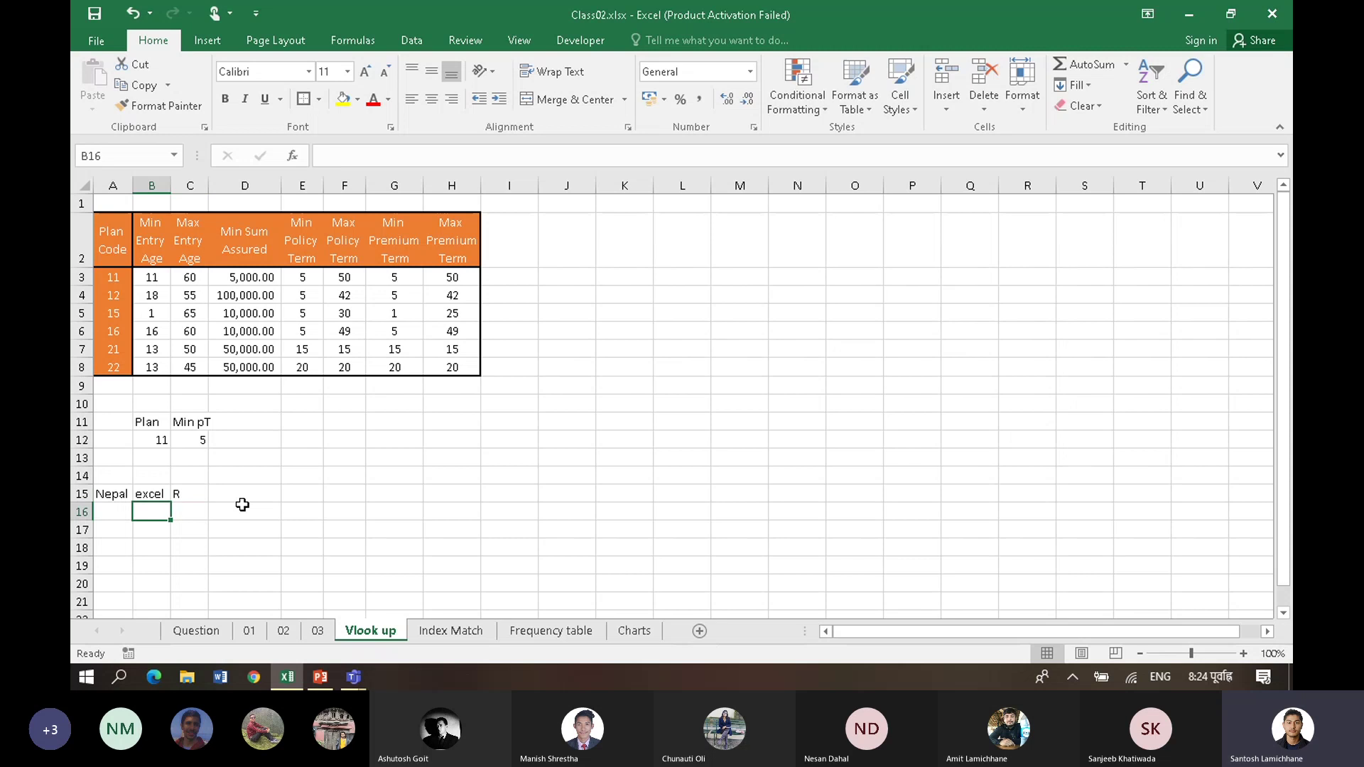
pyautogui.write('VBA')
pyautogui.press('Tab')
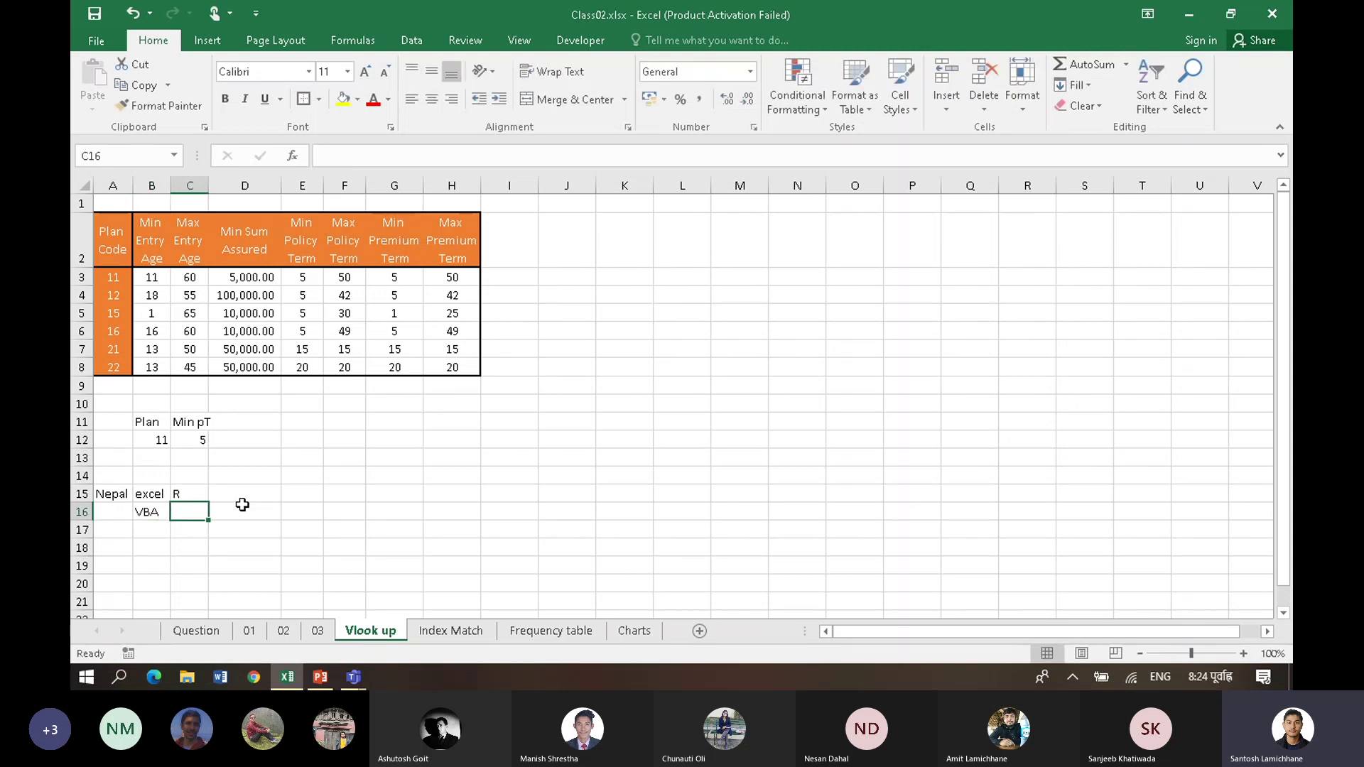
pyautogui.press('Left')
pyautogui.press('Up')
pyautogui.press('Down')
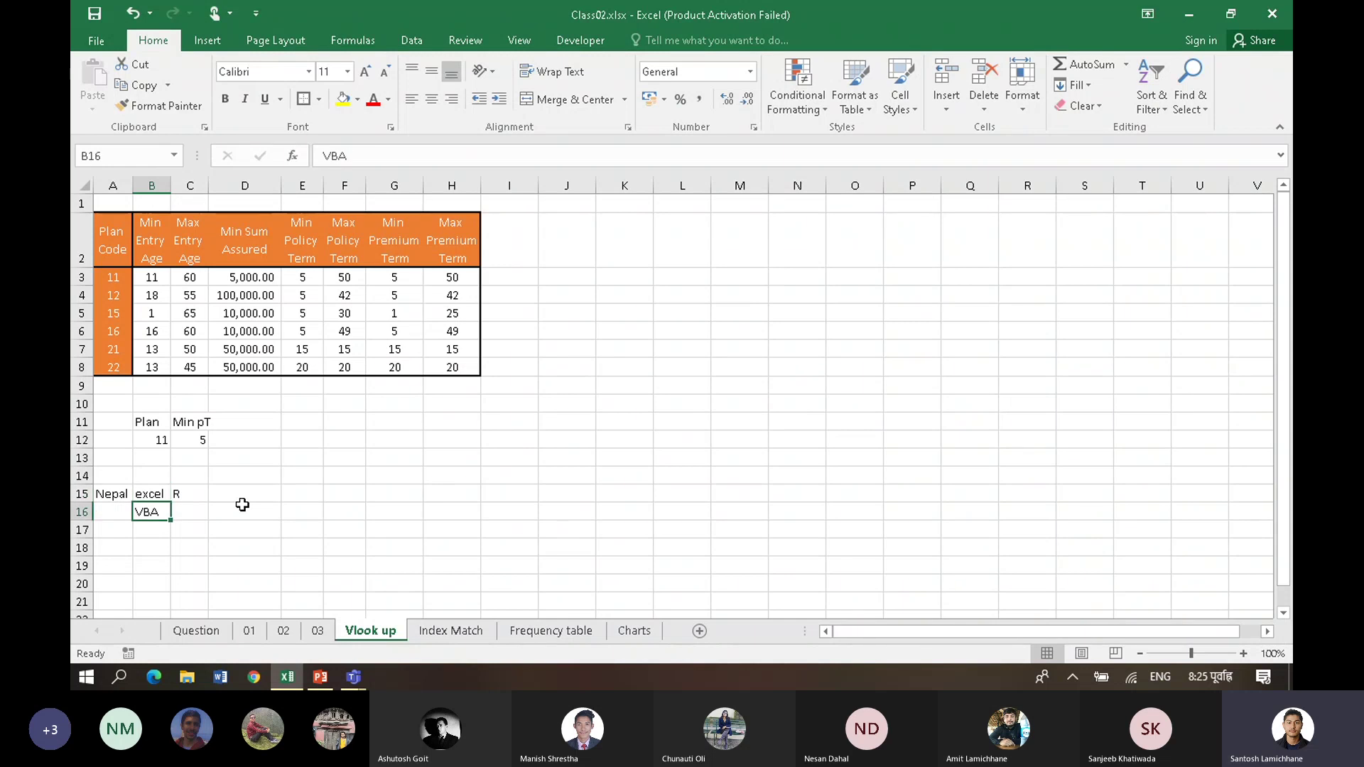
pyautogui.press('Up')
pyautogui.press('Right')
pyautogui.press('Down')
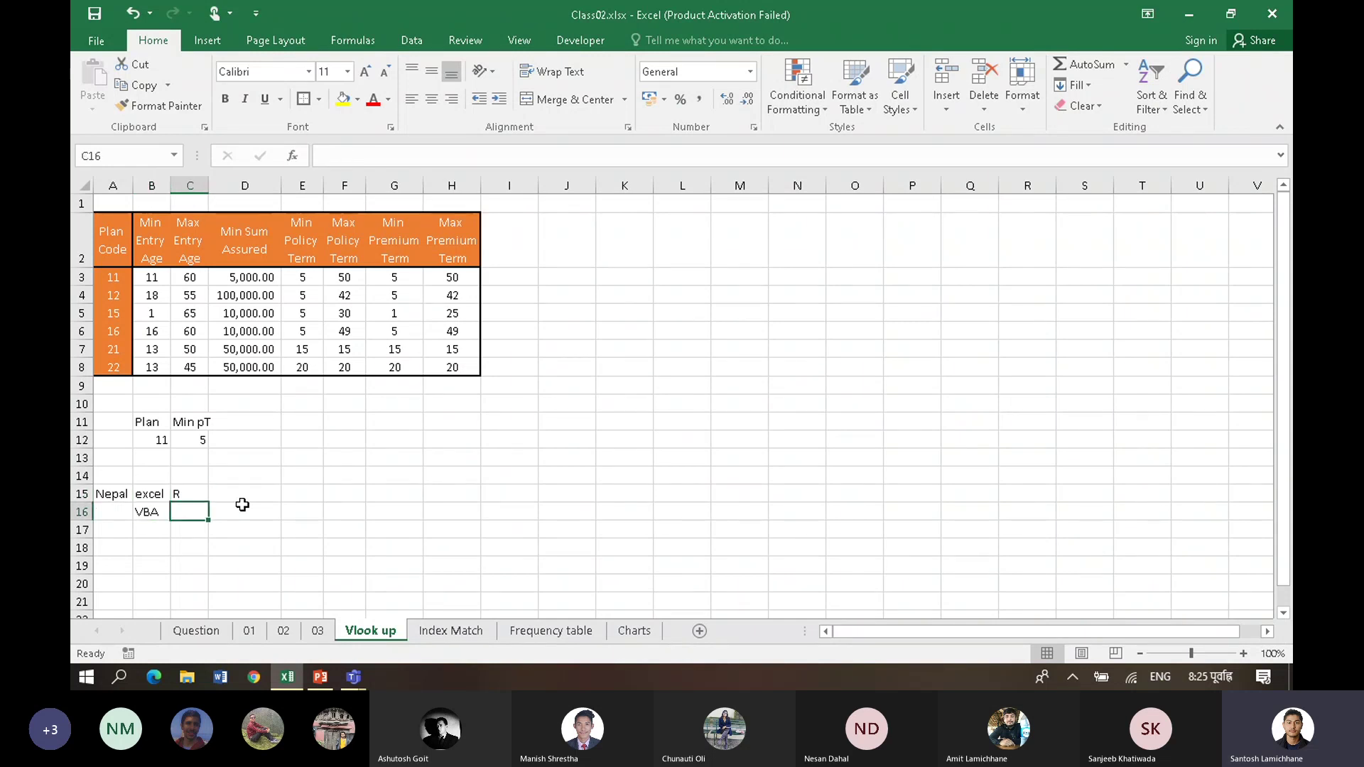
# Step: Enter a label beginning with "out" in A17, below the Nepal row
pyautogui.press('Left')
pyautogui.press('Down')
pyautogui.press('Left')
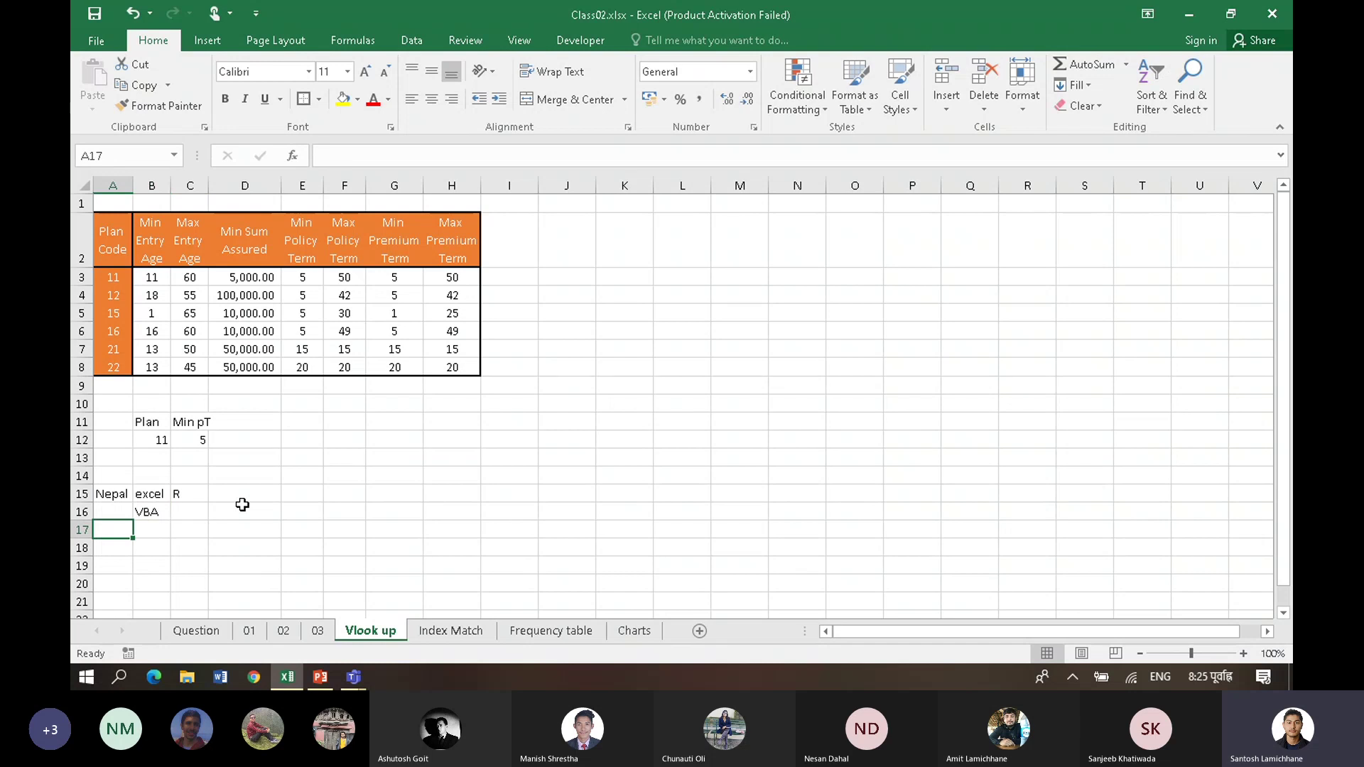
pyautogui.write('out')
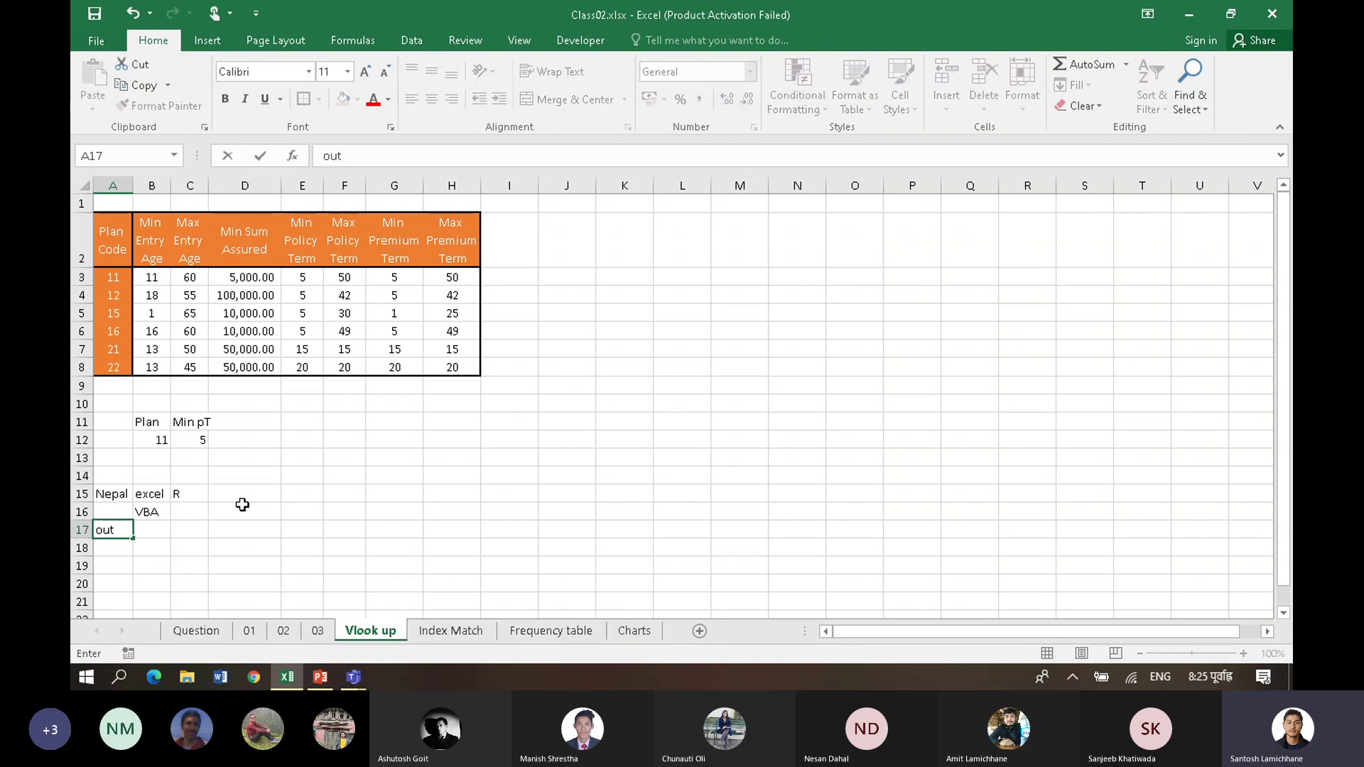
# Step: Finish the entry "out" in cell A17 and enter 300 in cell A19
pyautogui.press('Tab')
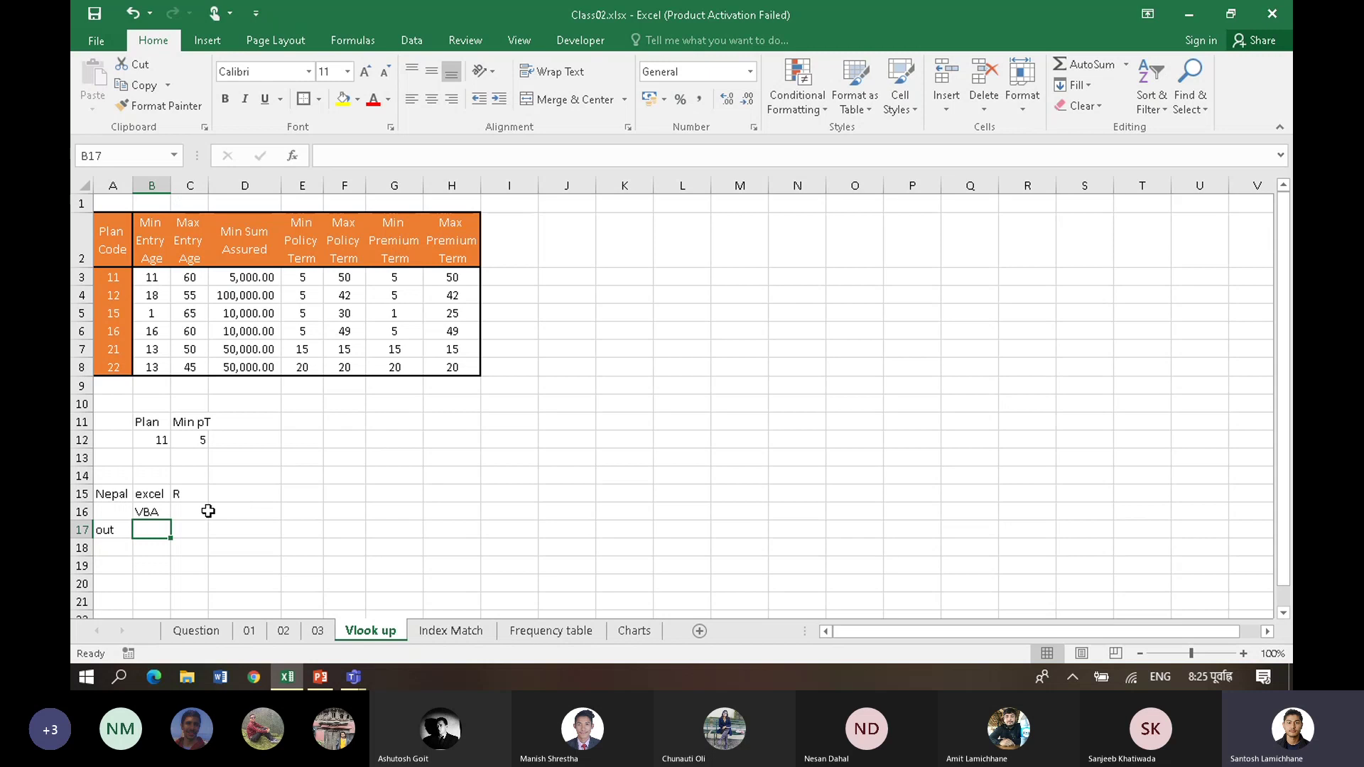
pyautogui.click(189, 529)
pyautogui.click(257, 528)
pyautogui.click(106, 562)
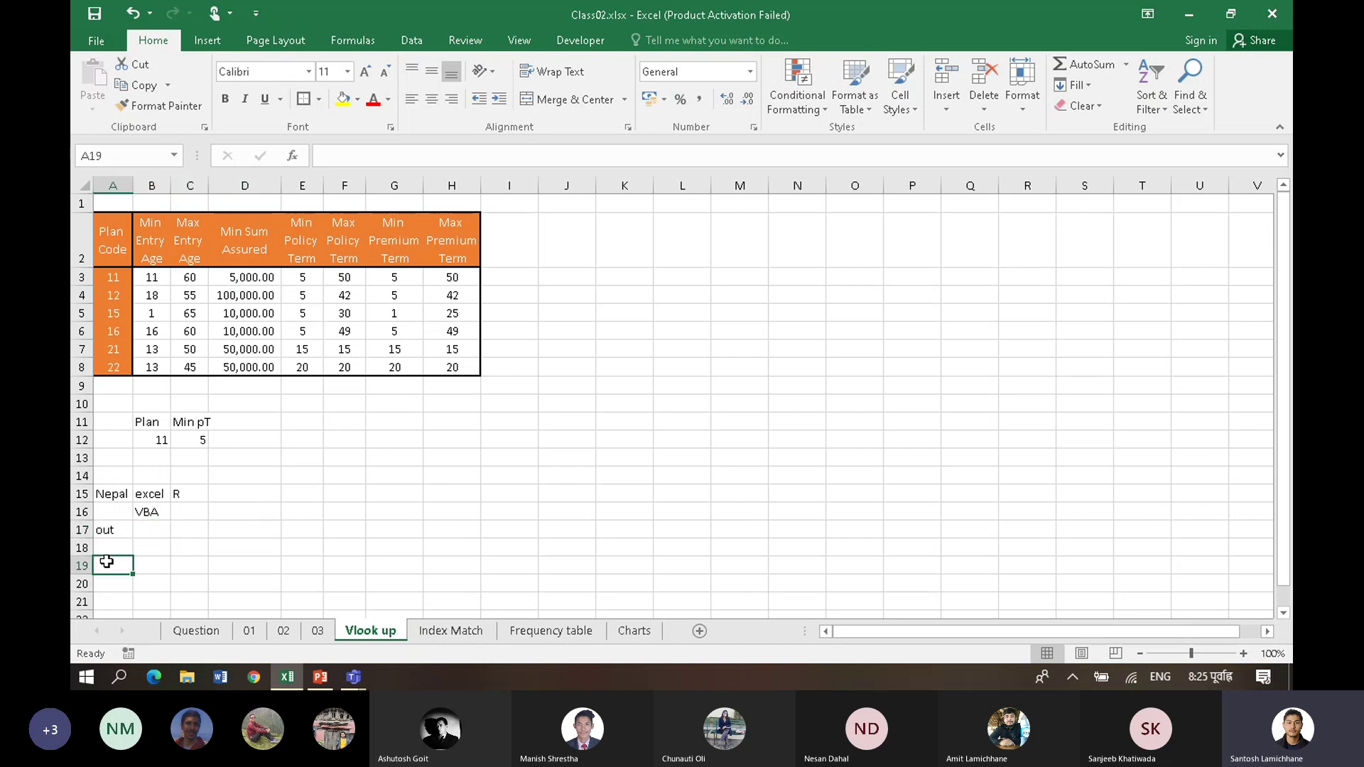
pyautogui.write('300')
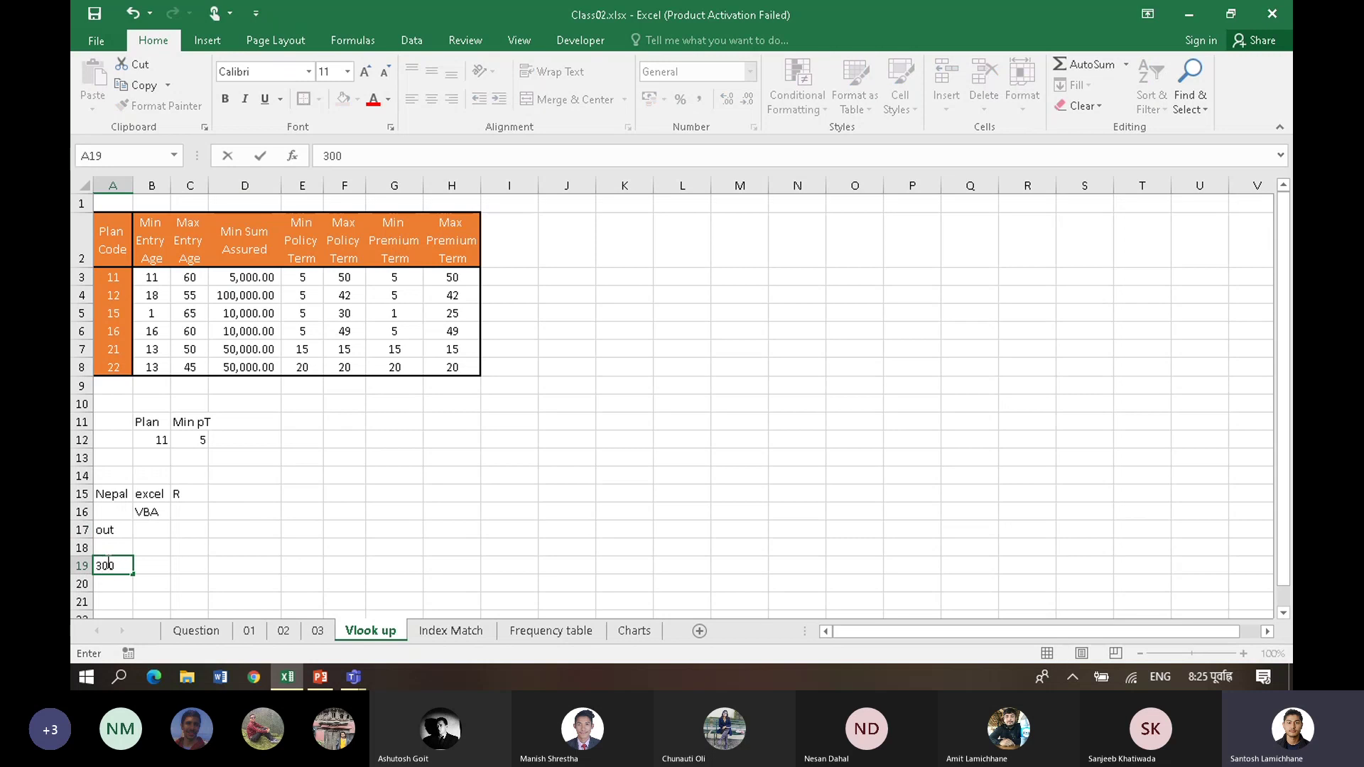
pyautogui.press('Return')
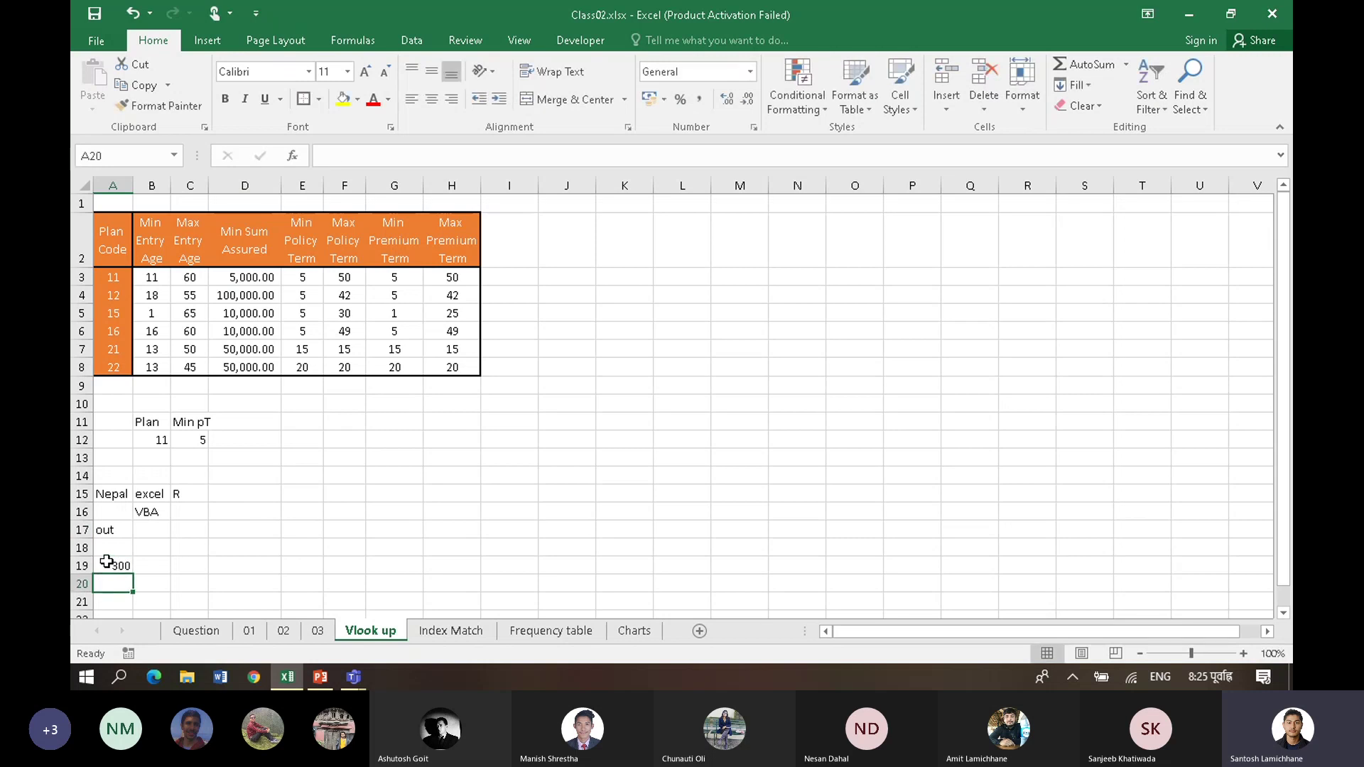
# Step: Fill the rest of row 19 with 10 in B19, 1 in C19 and 30 in D19
pyautogui.click(106, 562)
pyautogui.press('Right')
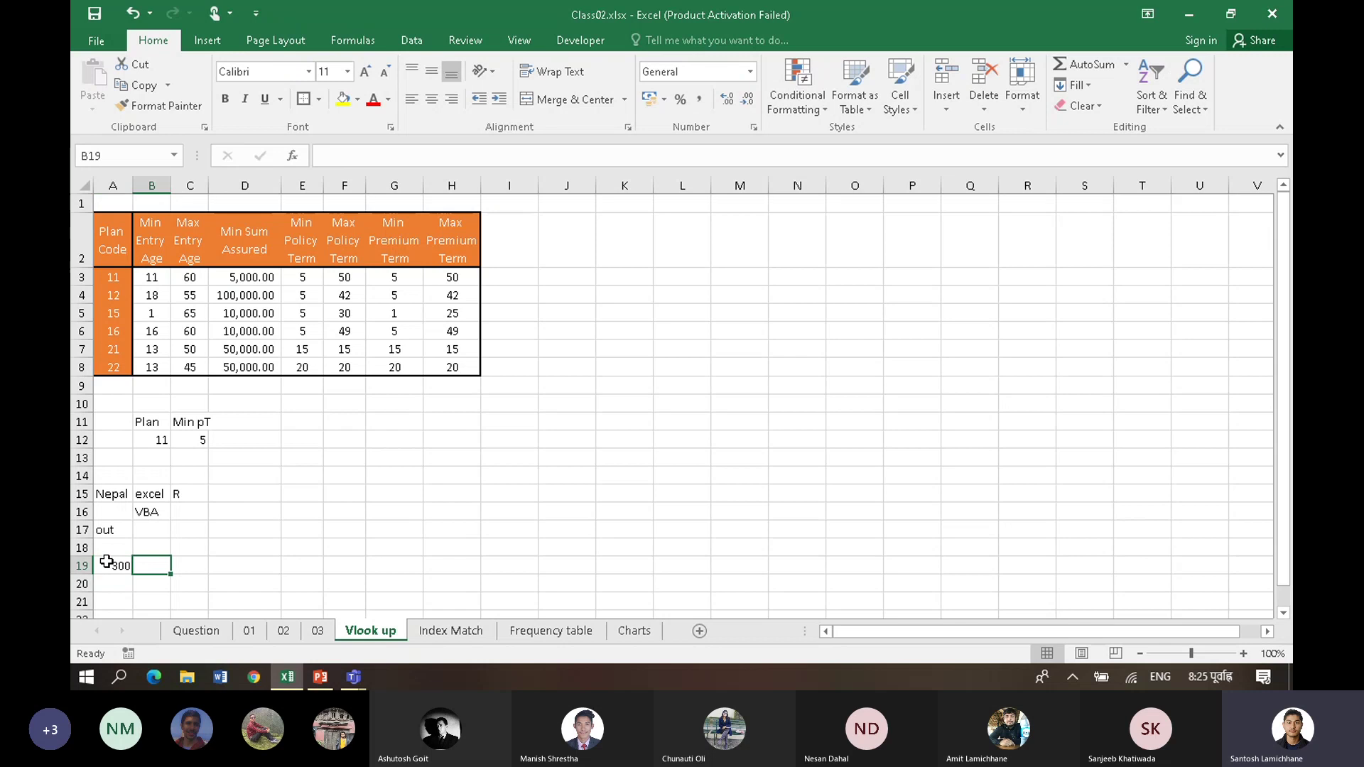
pyautogui.press('Left')
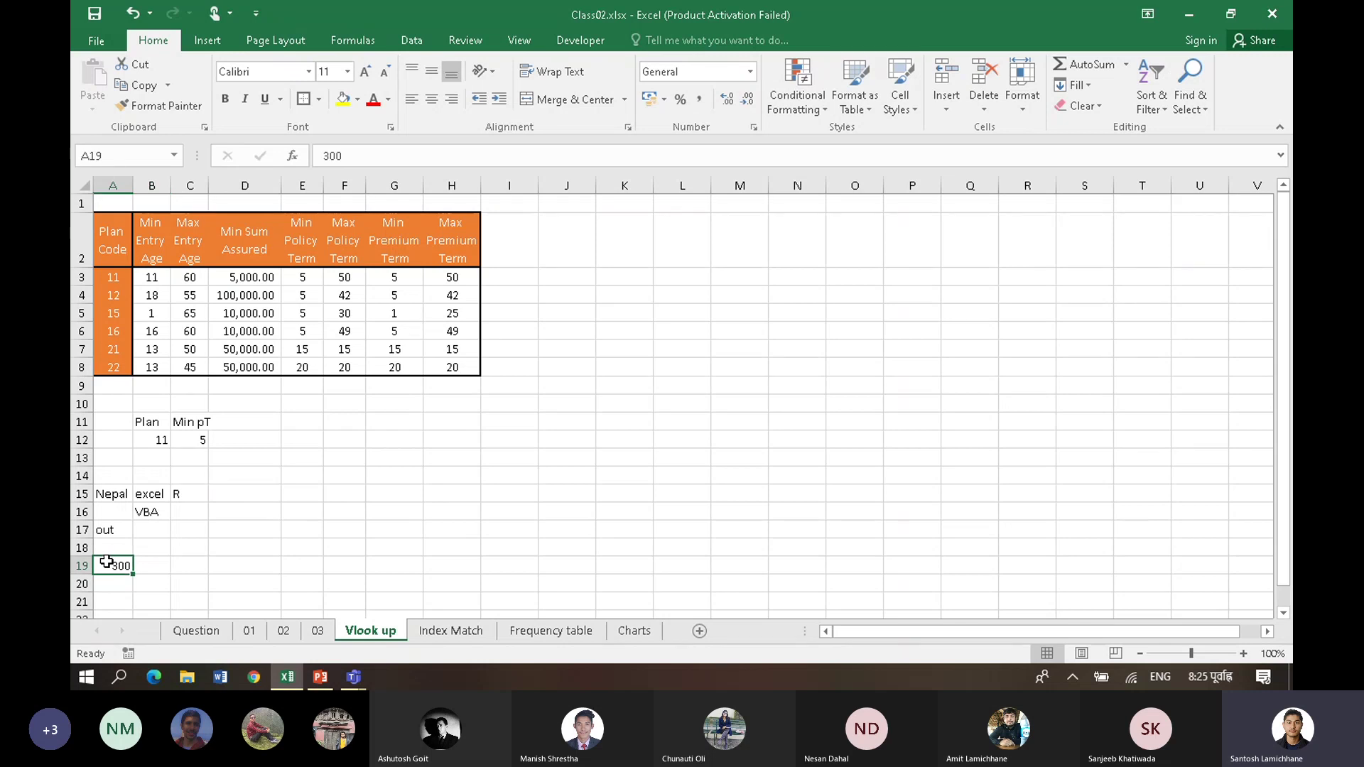
pyautogui.click(155, 566)
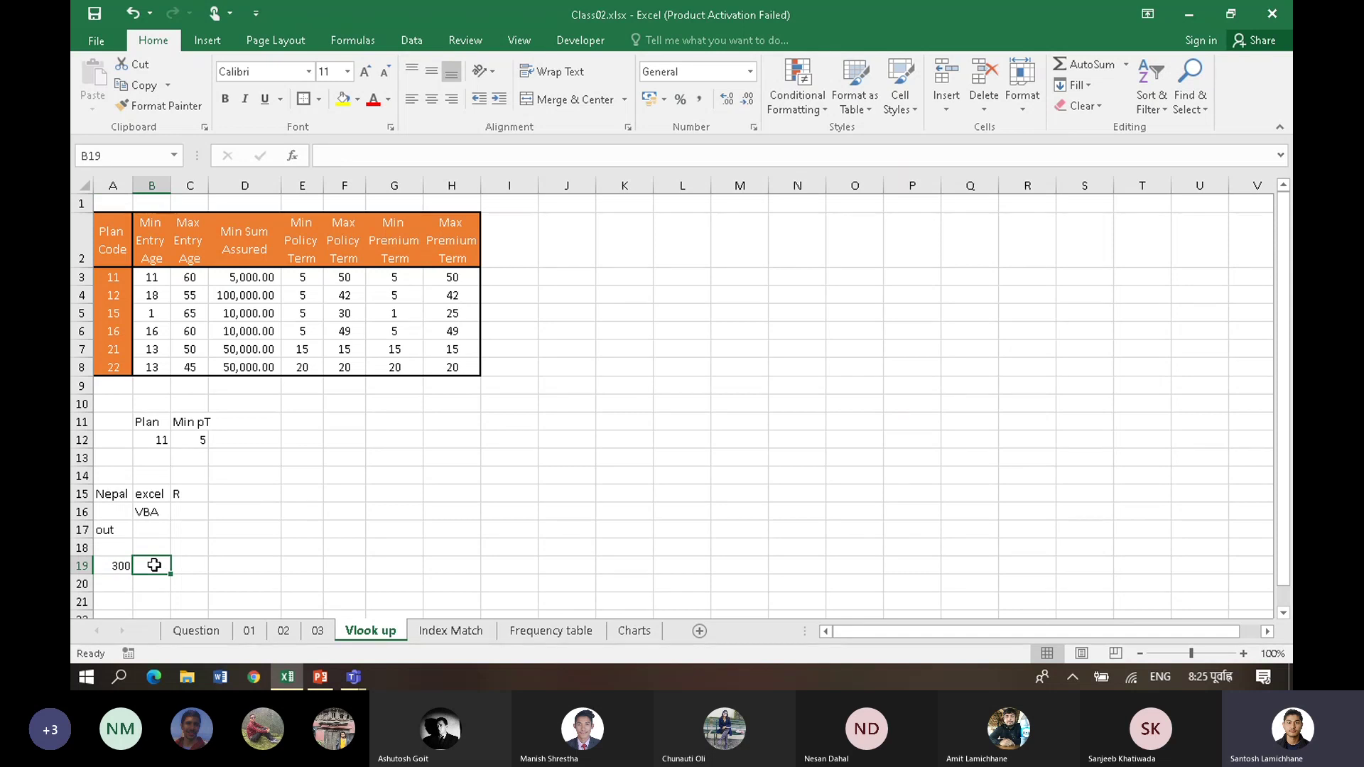
pyautogui.write('300')
pyautogui.press('Tab')
pyautogui.write('1')
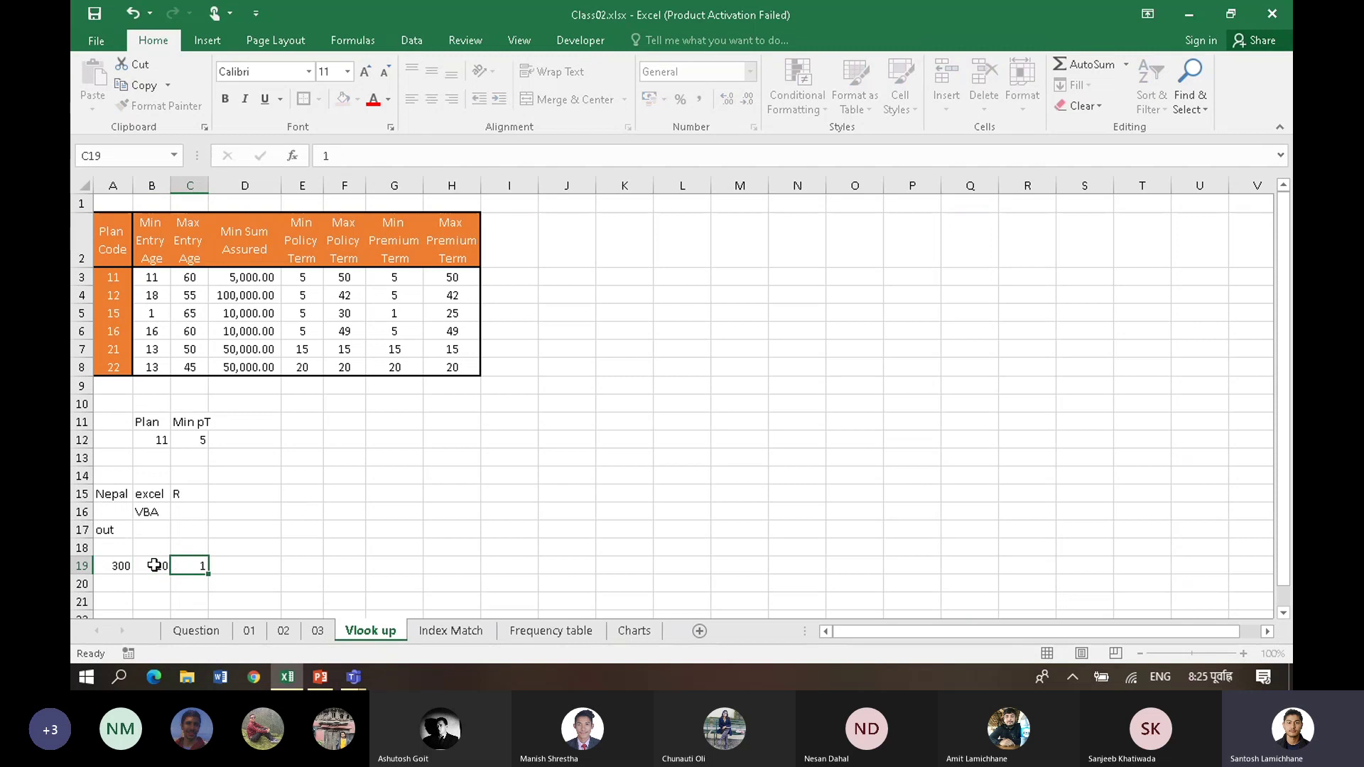
pyautogui.press('Tab')
pyautogui.write('30')
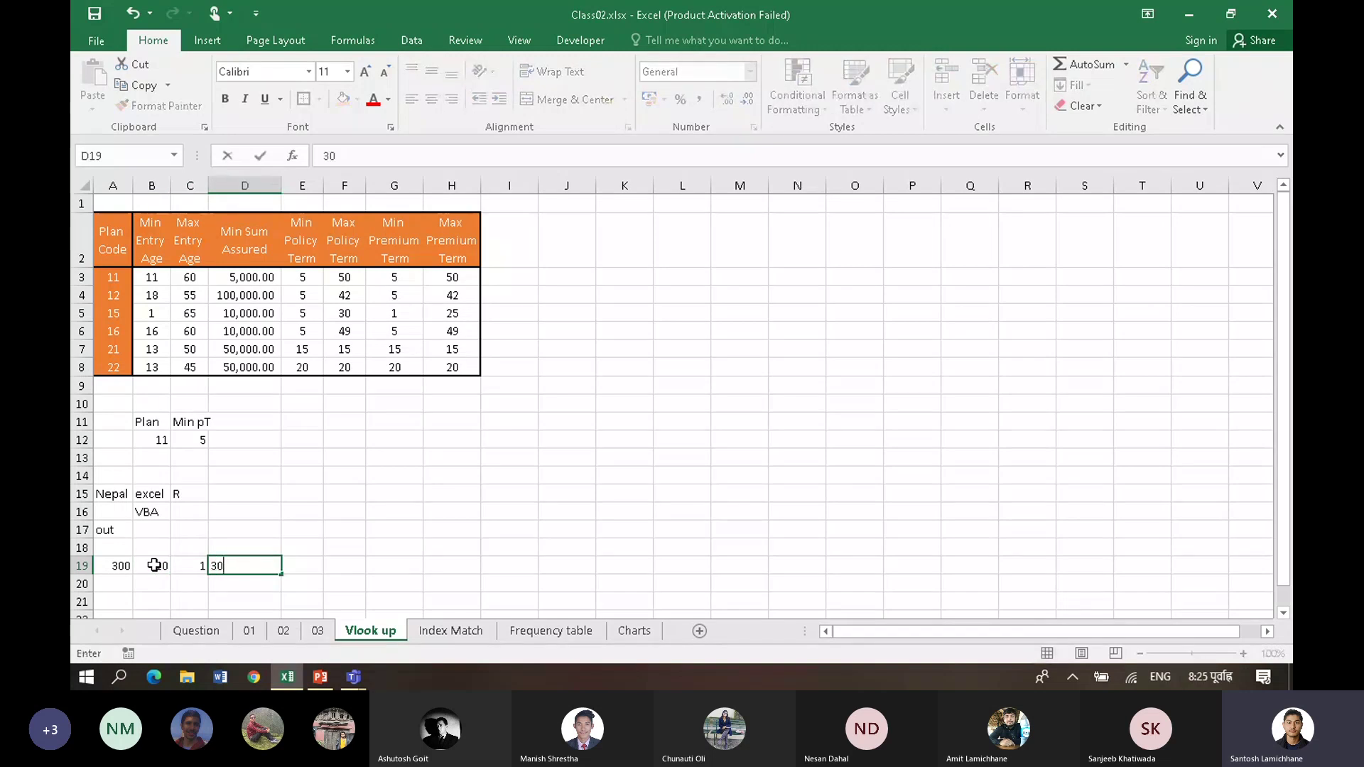
pyautogui.press('Return')
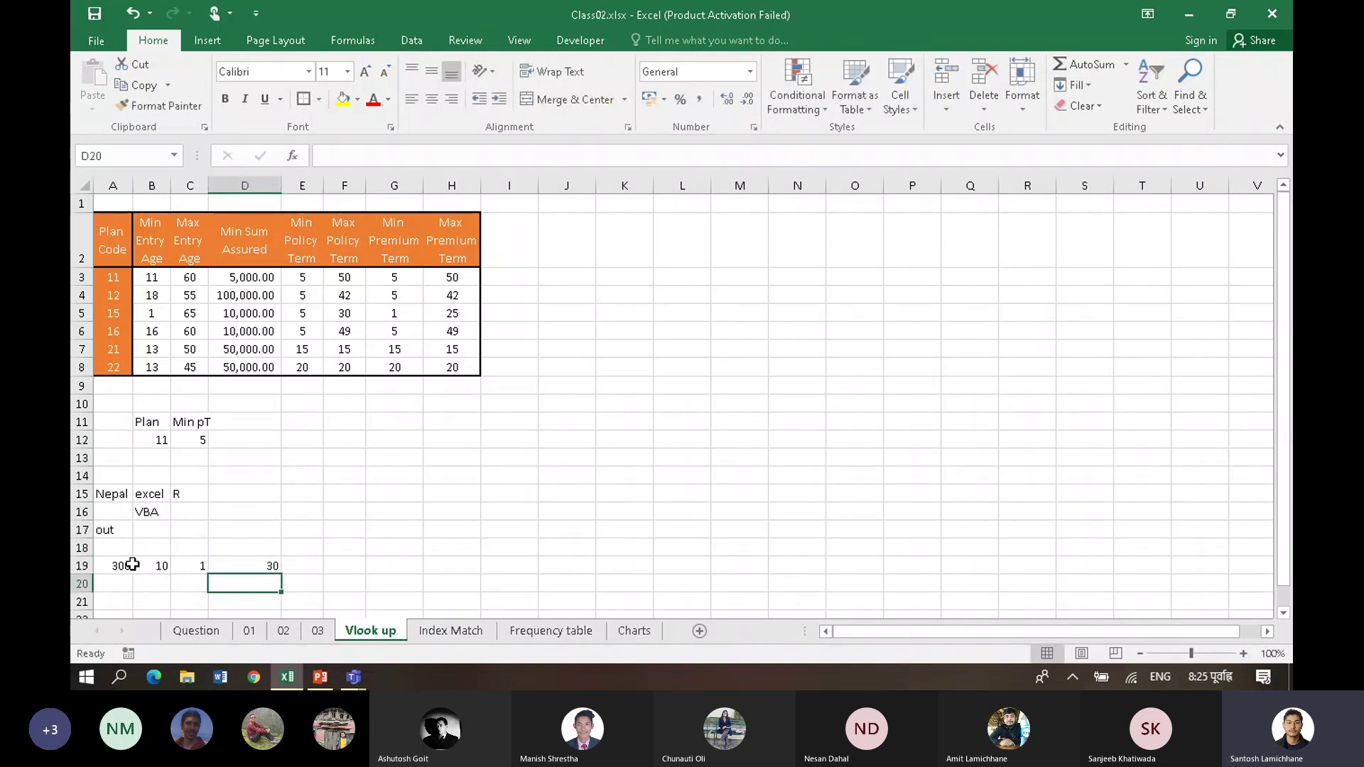
pyautogui.click(83, 567)
pyautogui.click(135, 589)
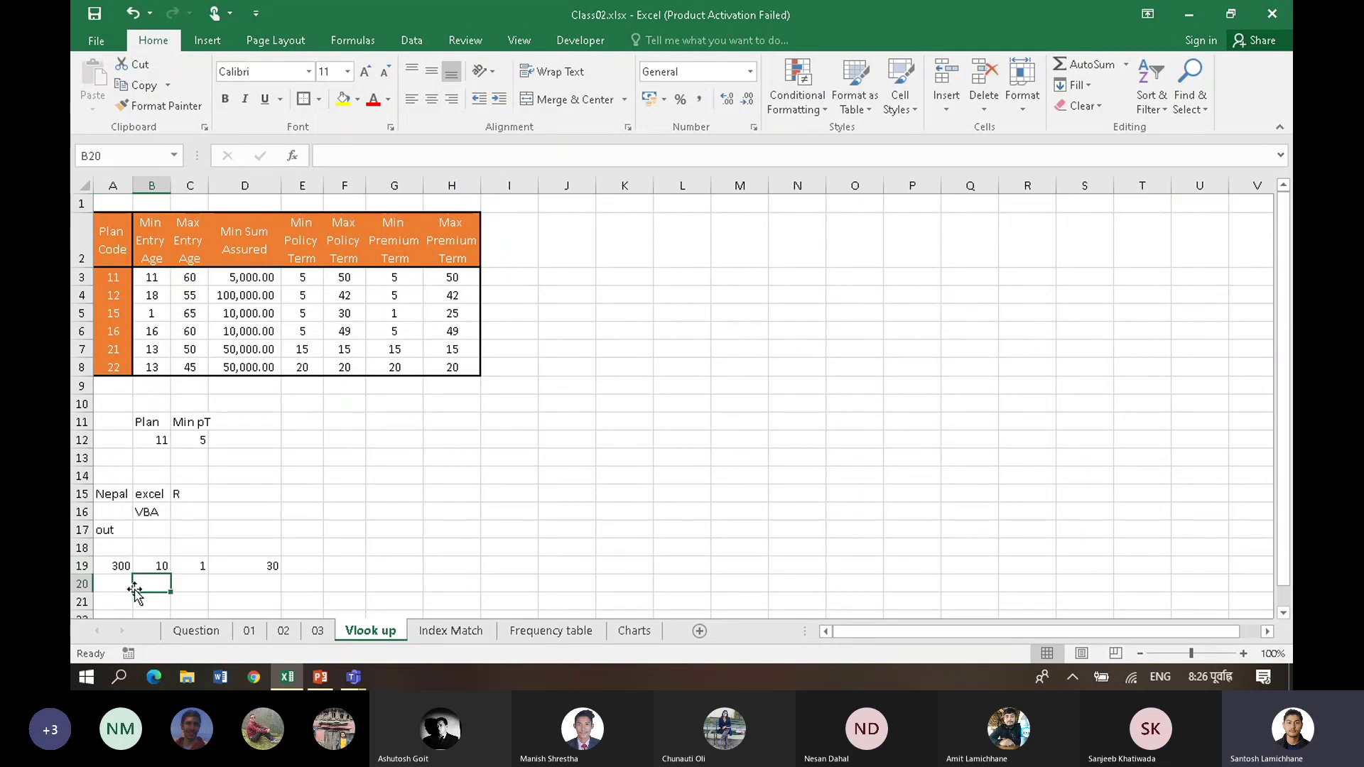
pyautogui.click(239, 587)
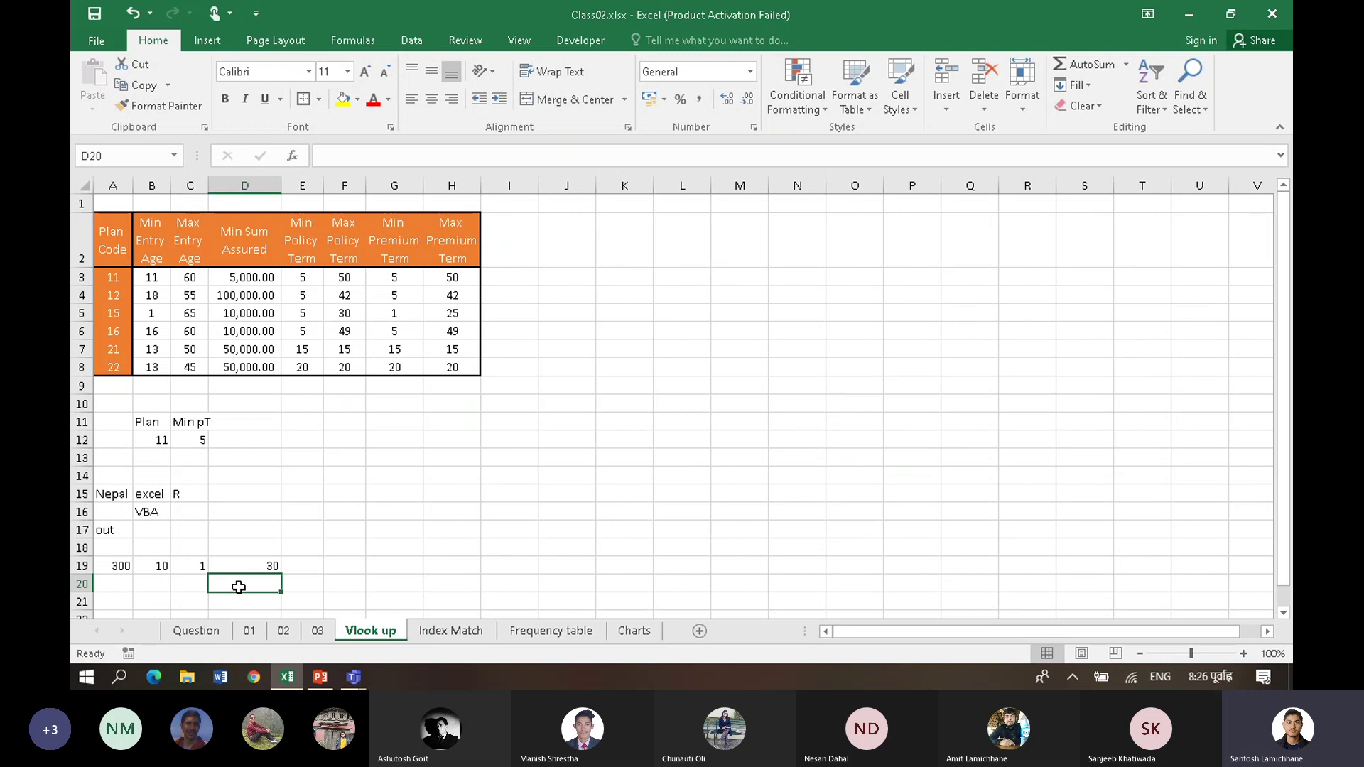
pyautogui.press('Left')
pyautogui.press('Left')
pyautogui.press('Left')
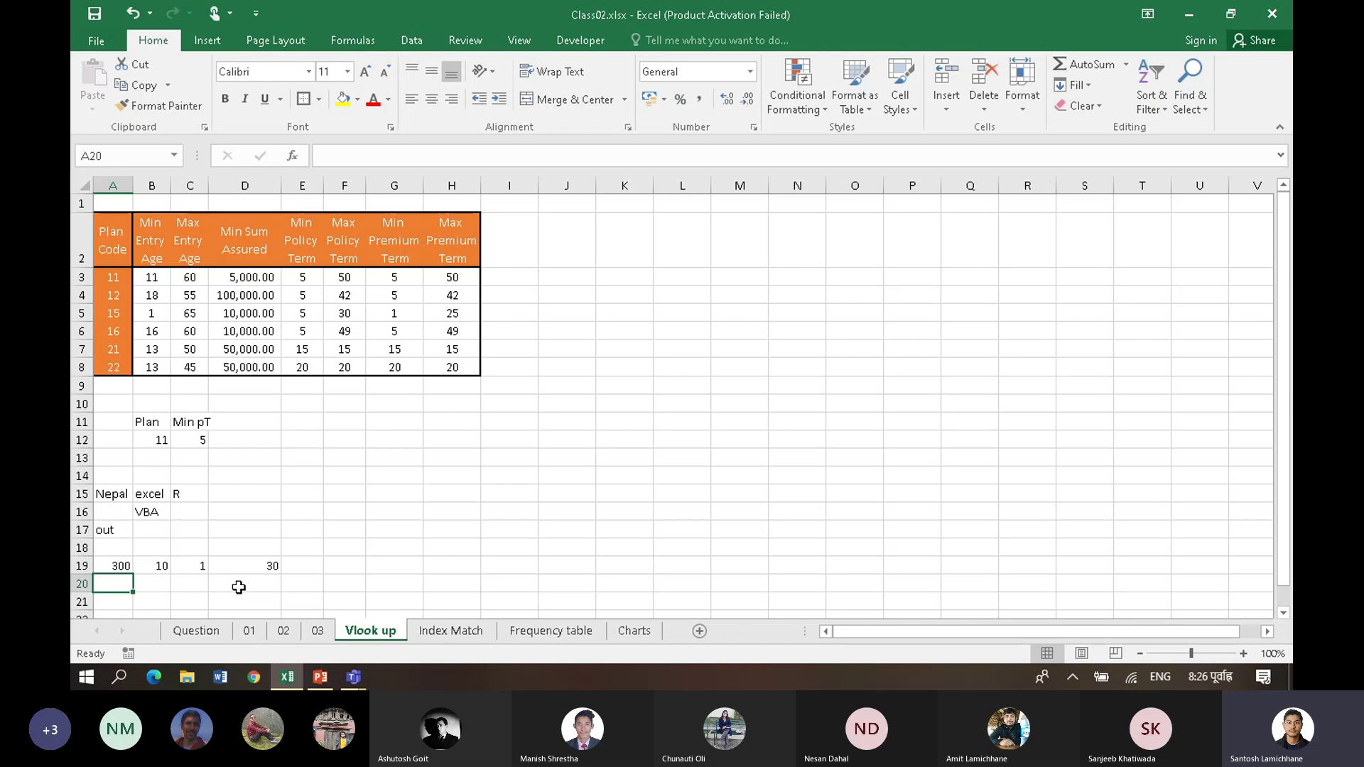
pyautogui.press('Up')
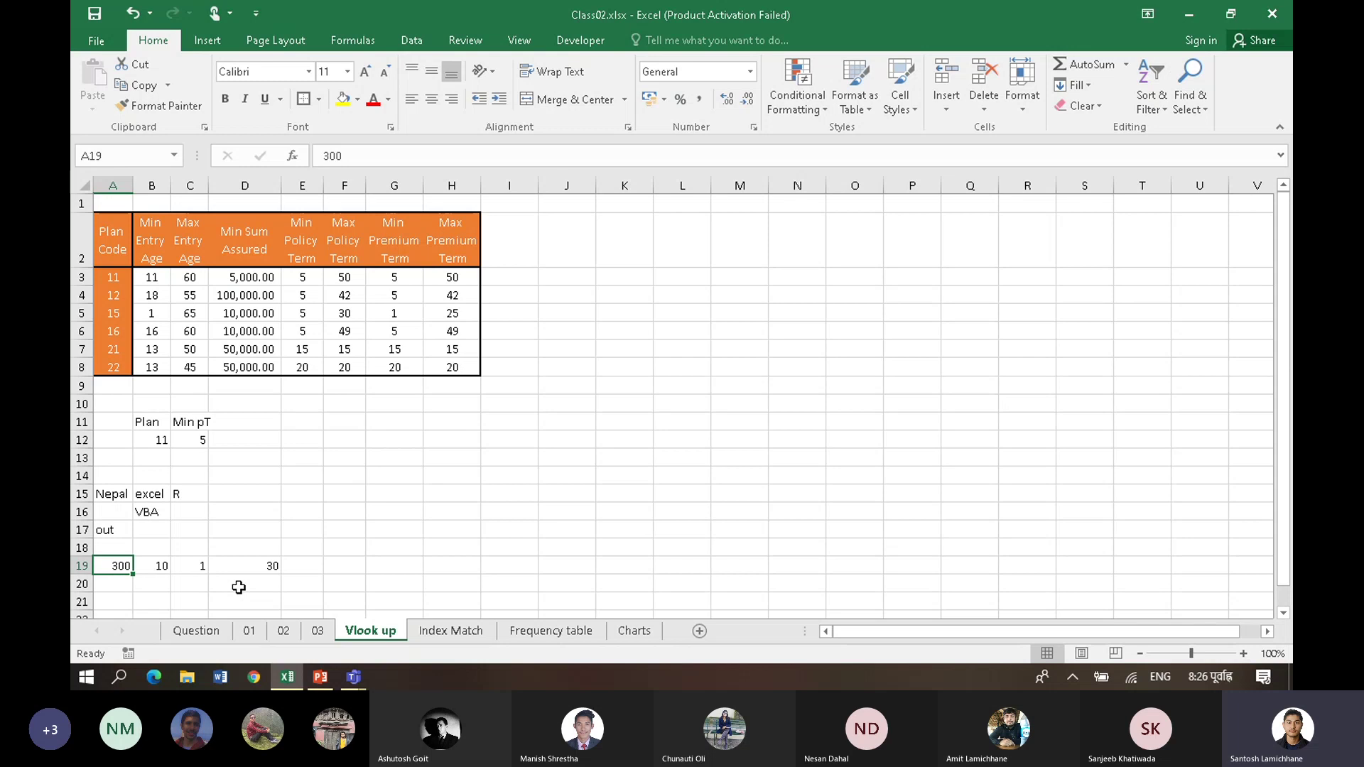
pyautogui.press('Up')
pyautogui.press('Up')
pyautogui.press('Up')
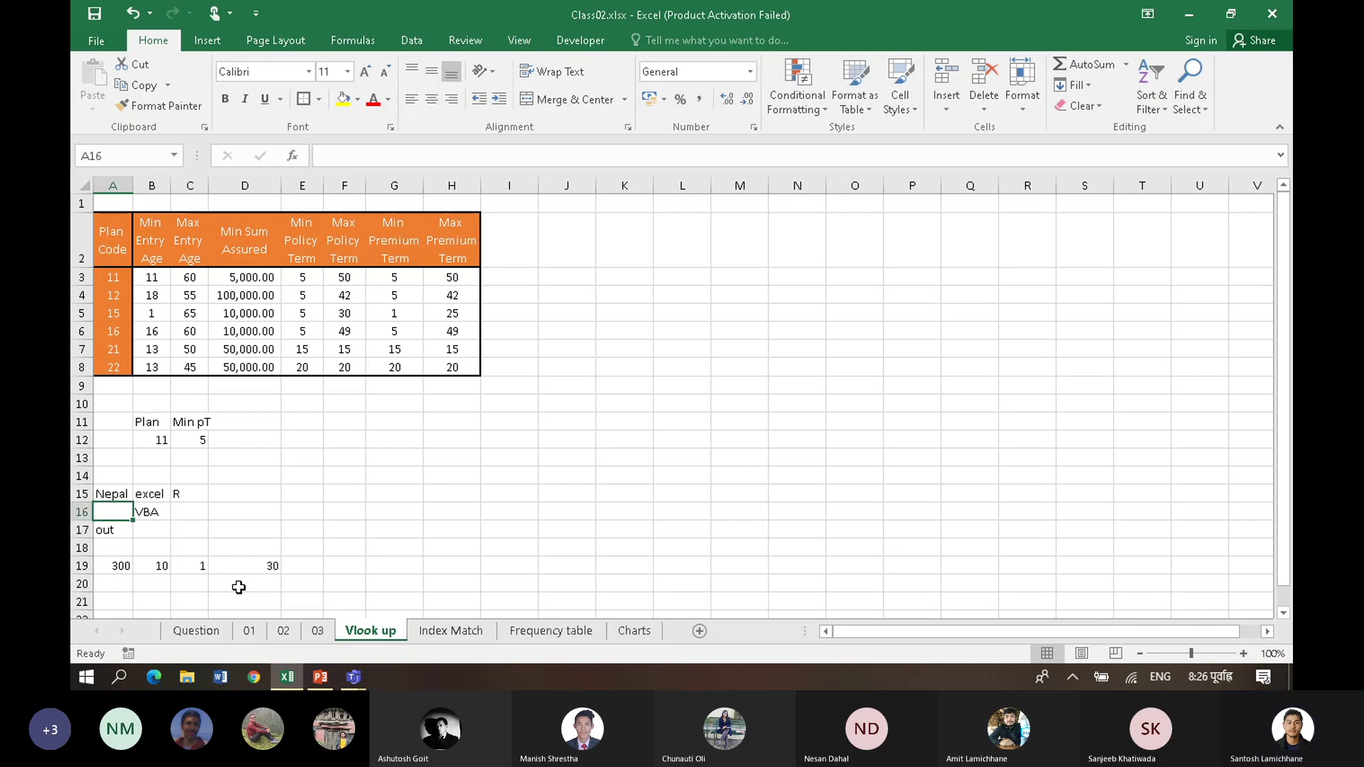
pyautogui.click(402, 495)
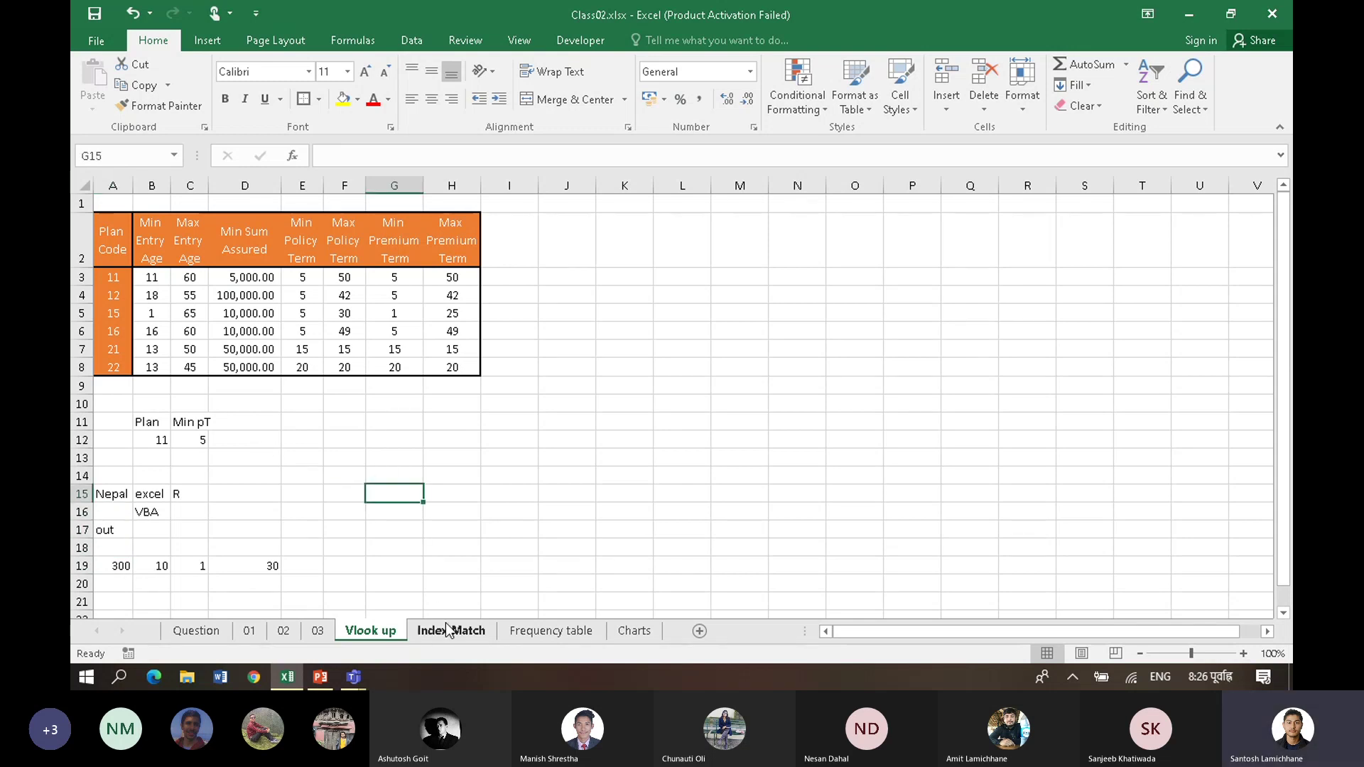
pyautogui.click(370, 425)
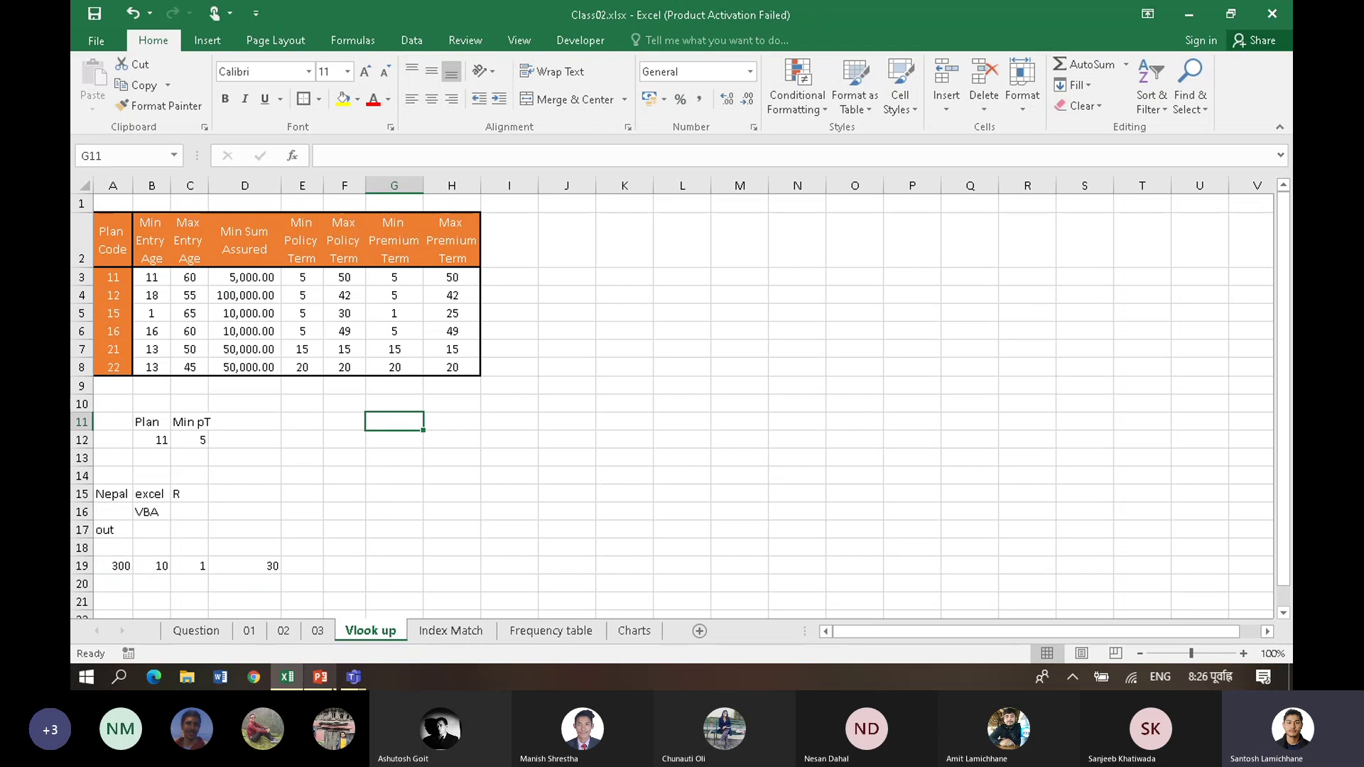
# Step: Switch to the PowerPoint presentation to view the Index-Match slide, and return to the Excel workbook
pyautogui.click(321, 676)
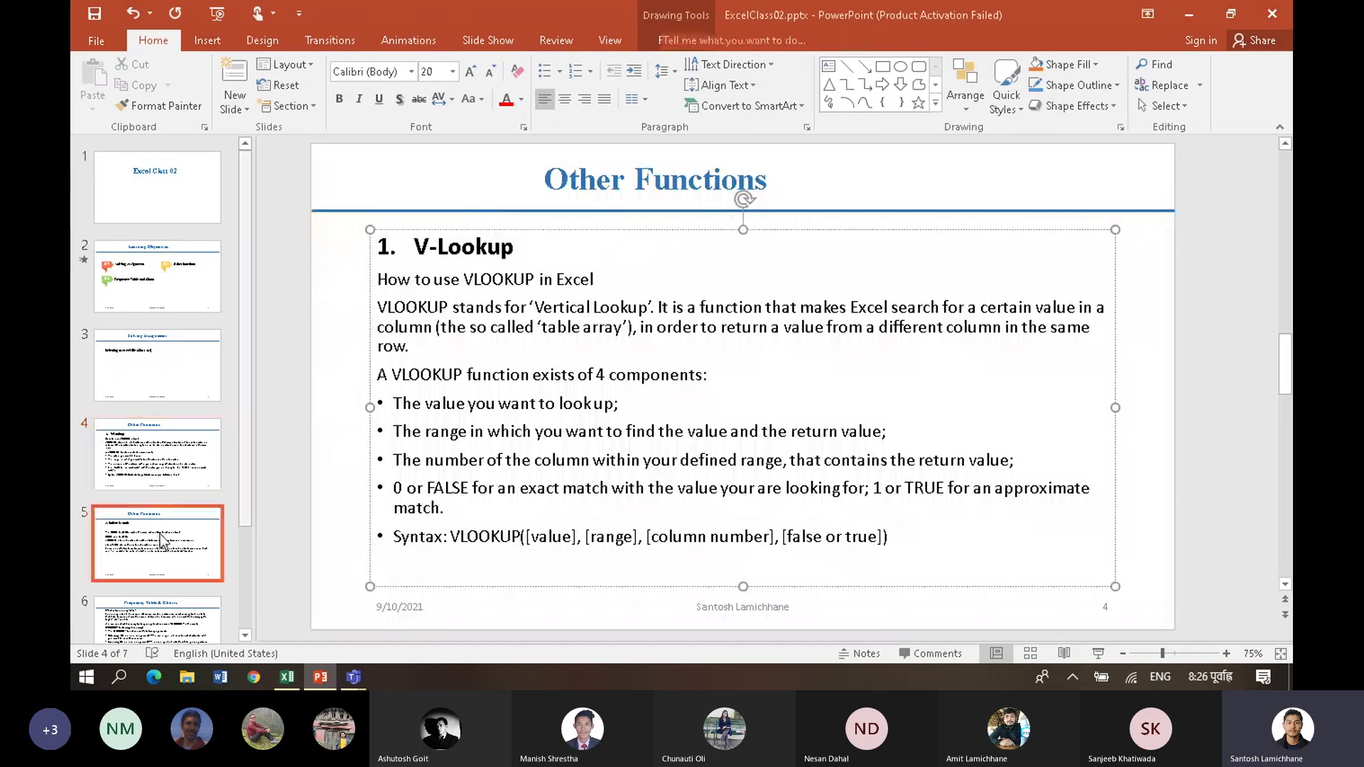
pyautogui.click(158, 454)
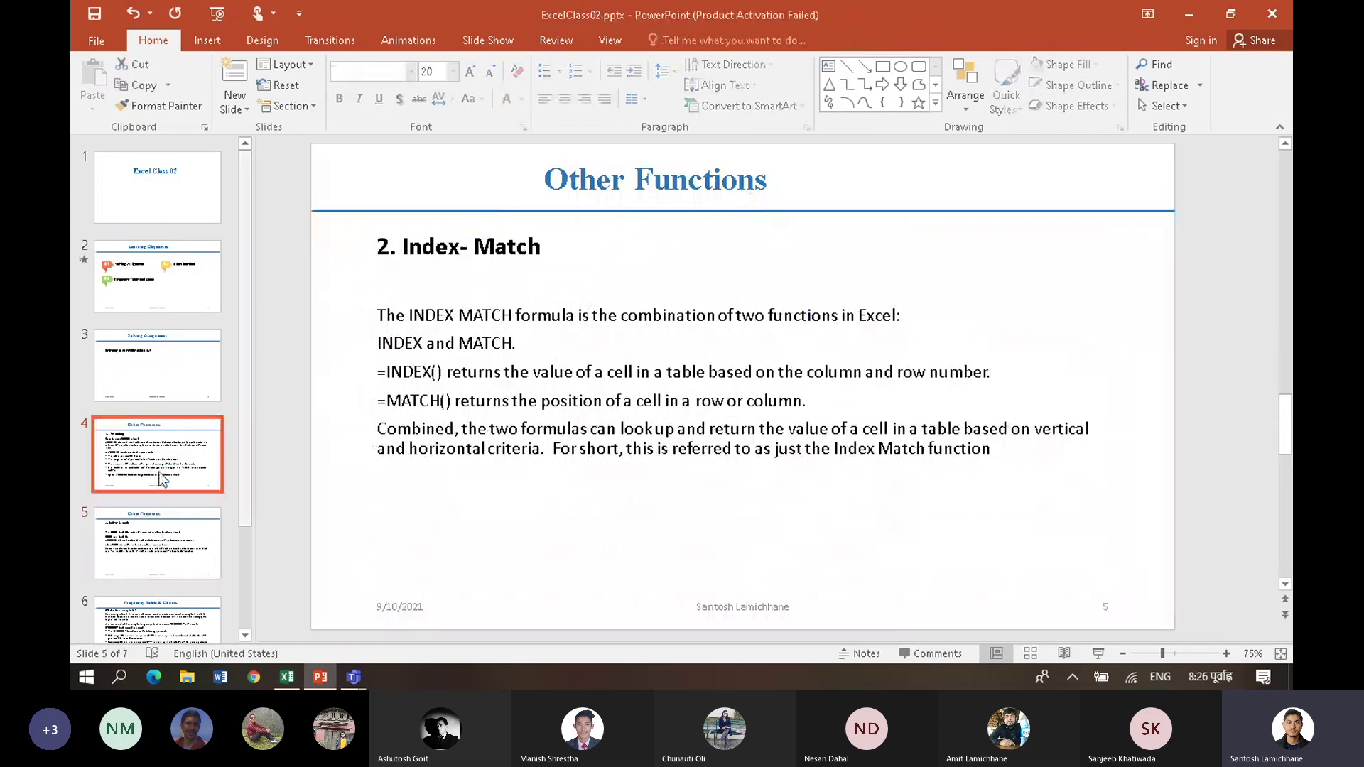
pyautogui.click(286, 678)
pyautogui.click(395, 457)
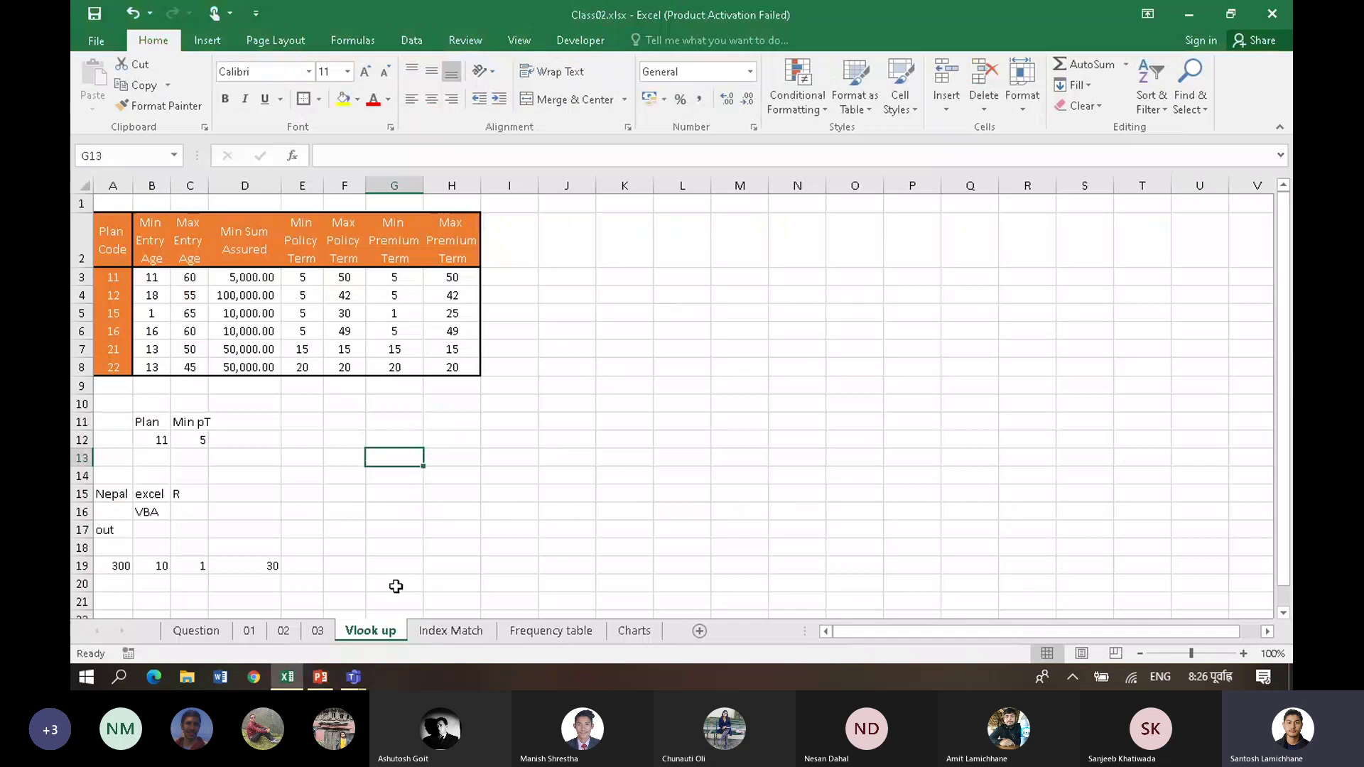
# Step: Switch to the R programming meeting window in Teams and dismiss the recording notice
pyautogui.moveTo(353, 677)
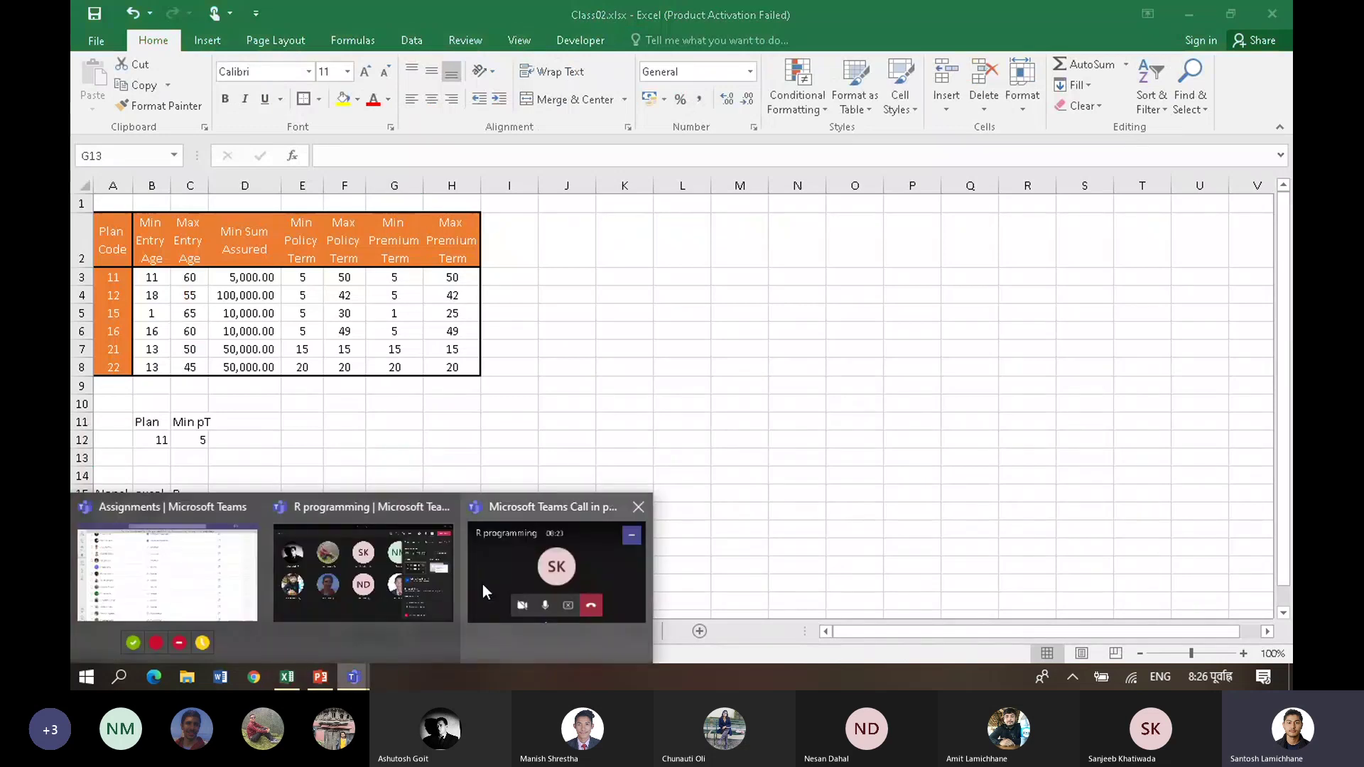
pyautogui.click(425, 589)
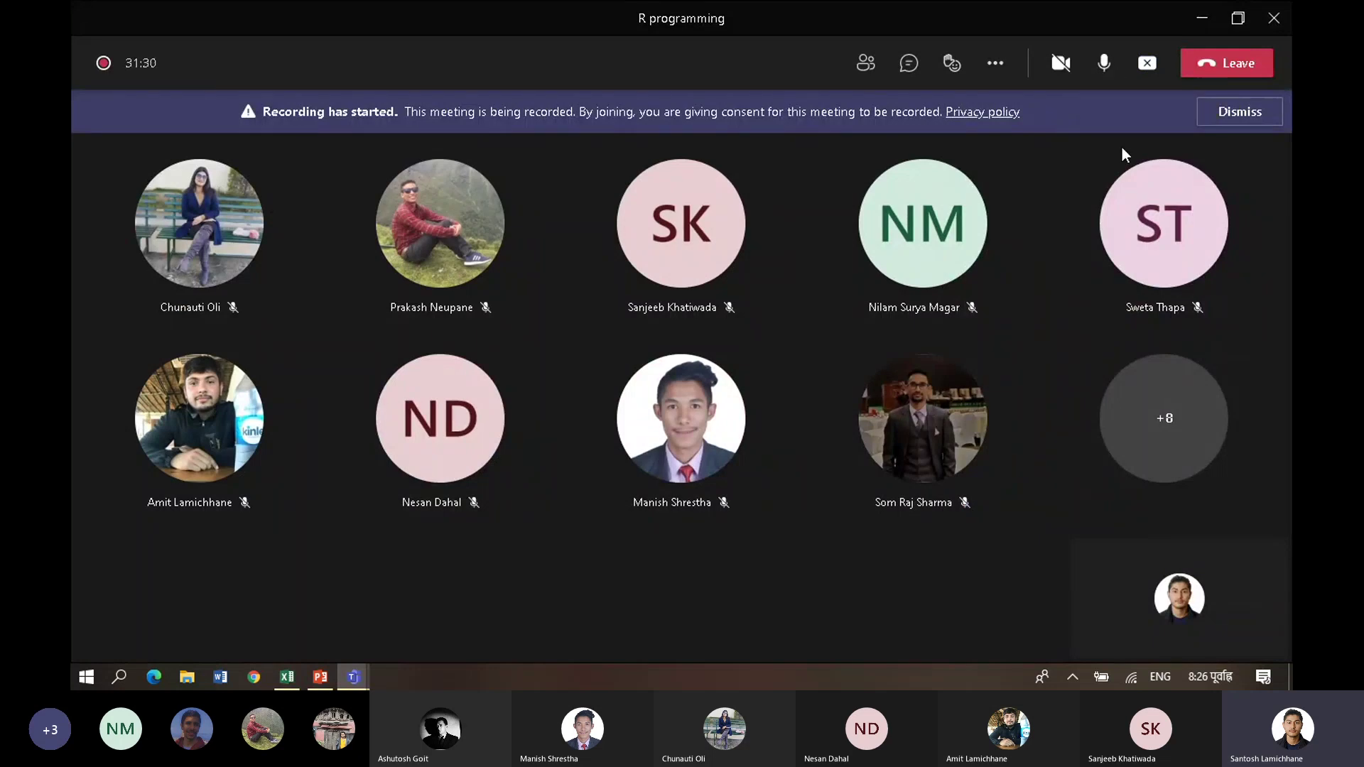
pyautogui.click(1245, 113)
pyautogui.click(998, 64)
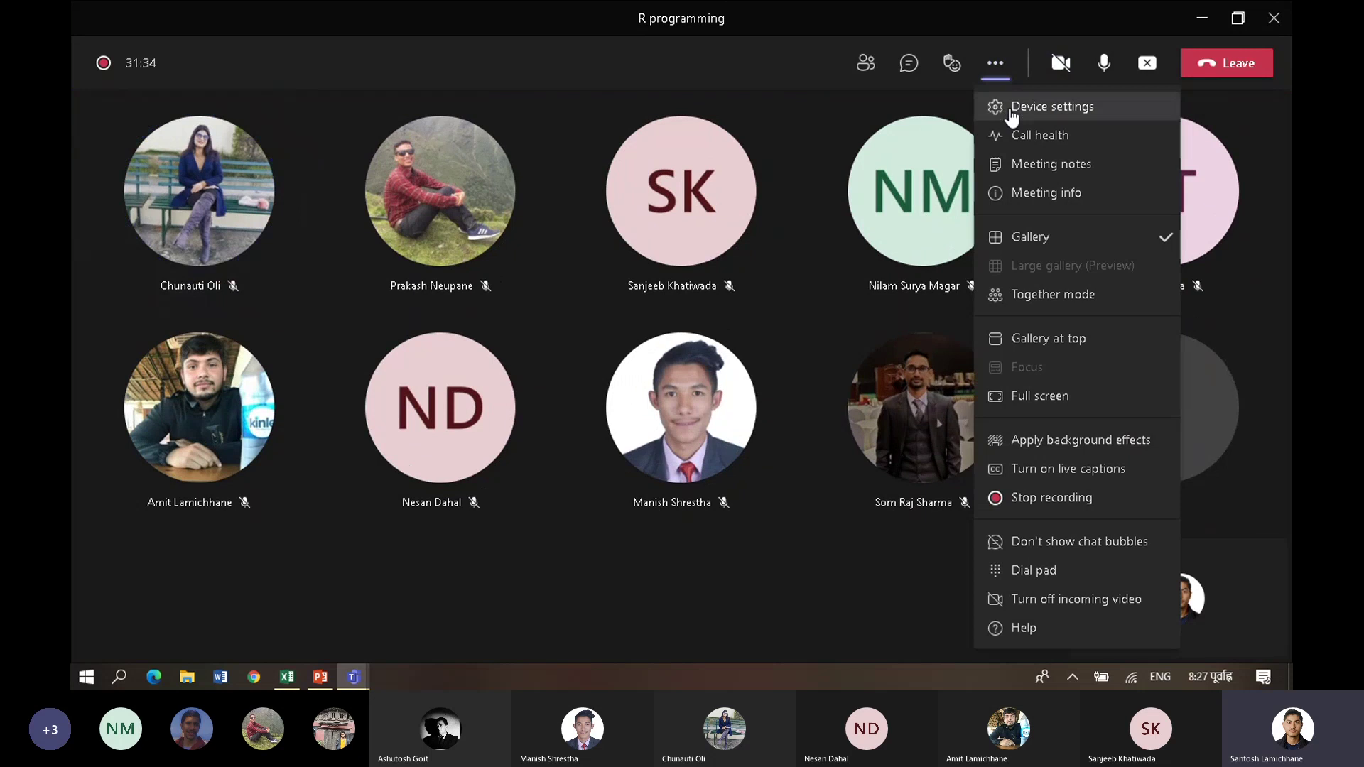
pyautogui.click(833, 228)
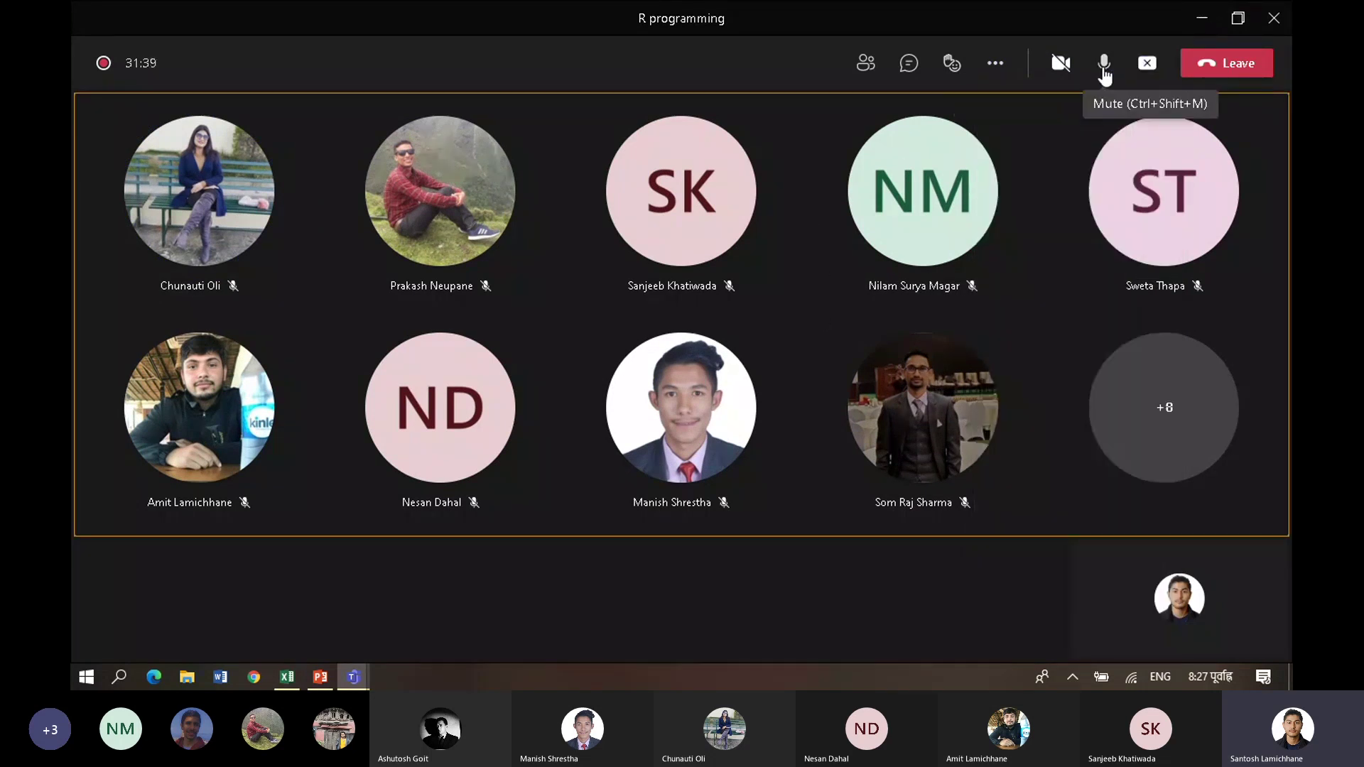
pyautogui.click(353, 676)
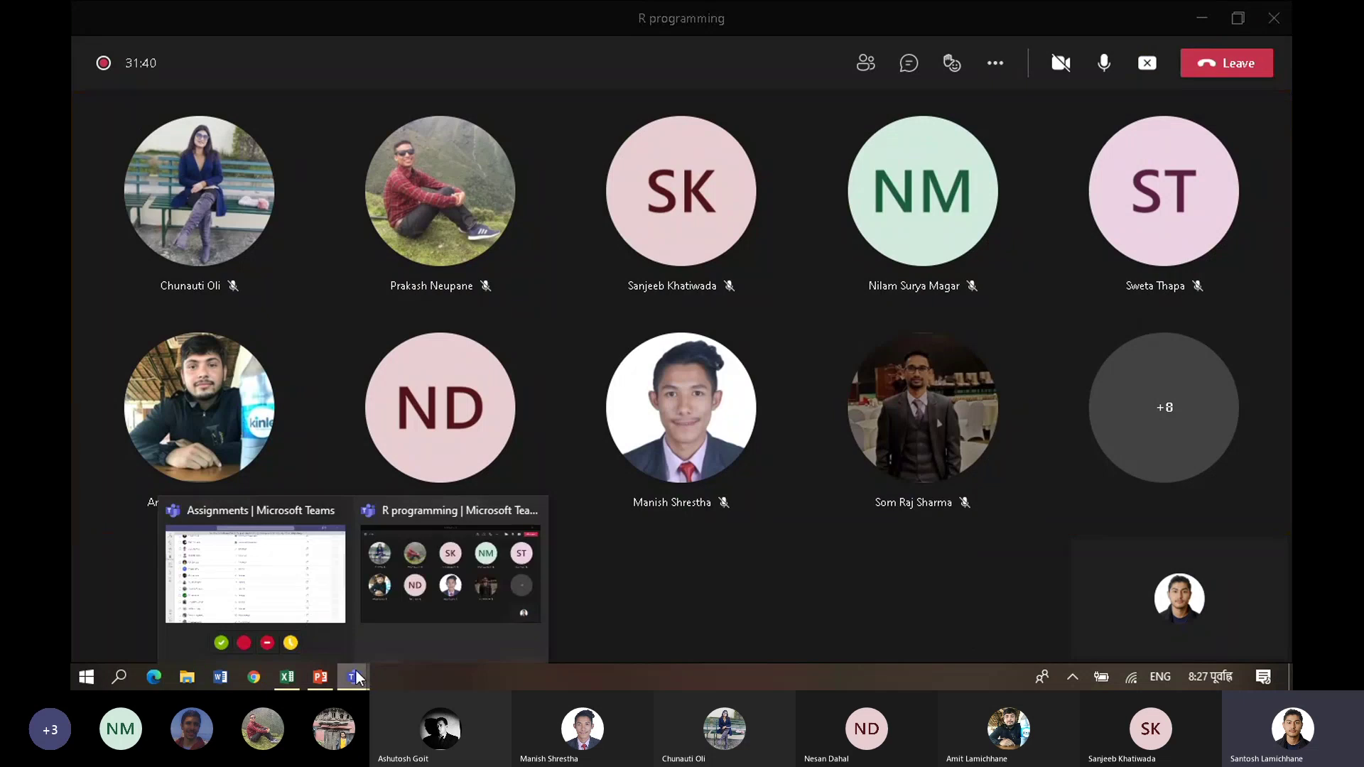
# Step: Switch to PowerPoint and examine the INDEX() and MATCH() definitions on the Index-Match slide
pyautogui.click(312, 677)
pyautogui.scroll(-1, 455, 304)
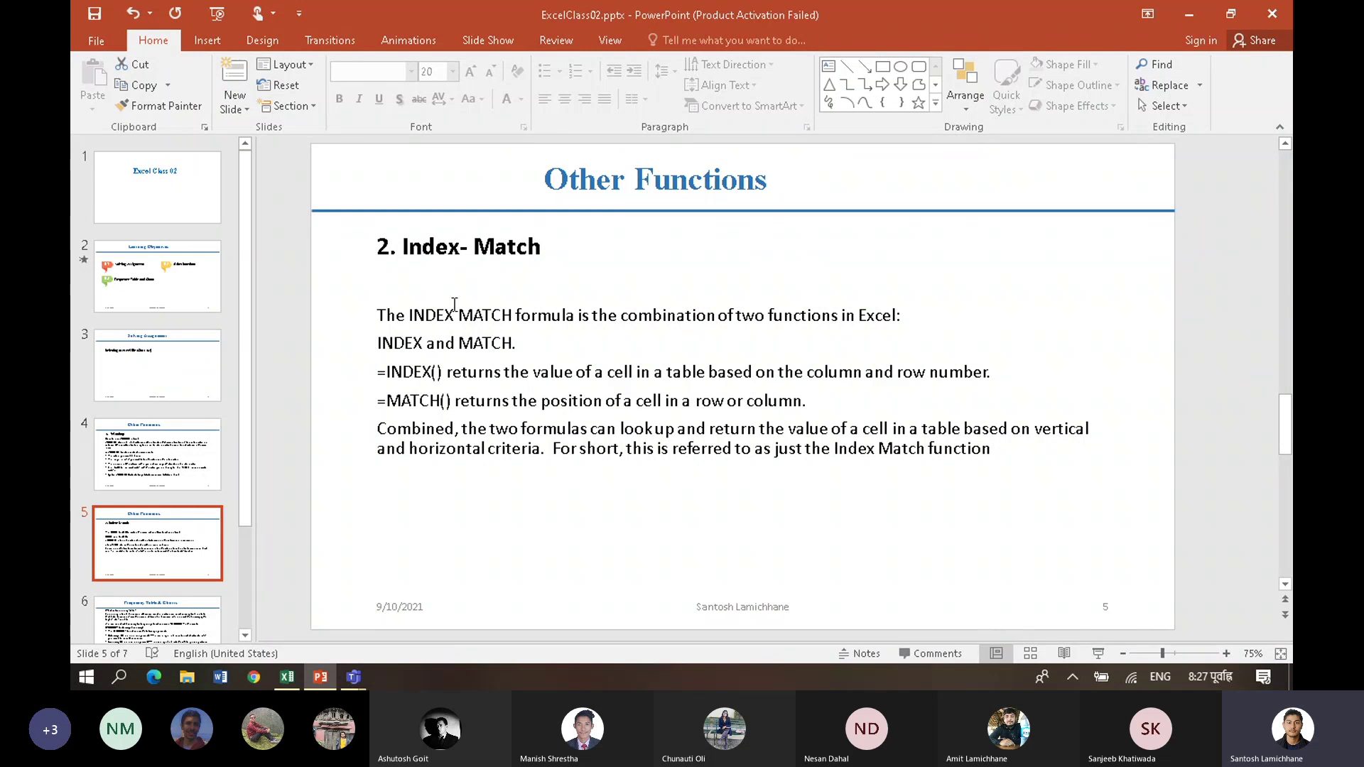
pyautogui.moveTo(389, 371); pyautogui.dragTo(444, 370)
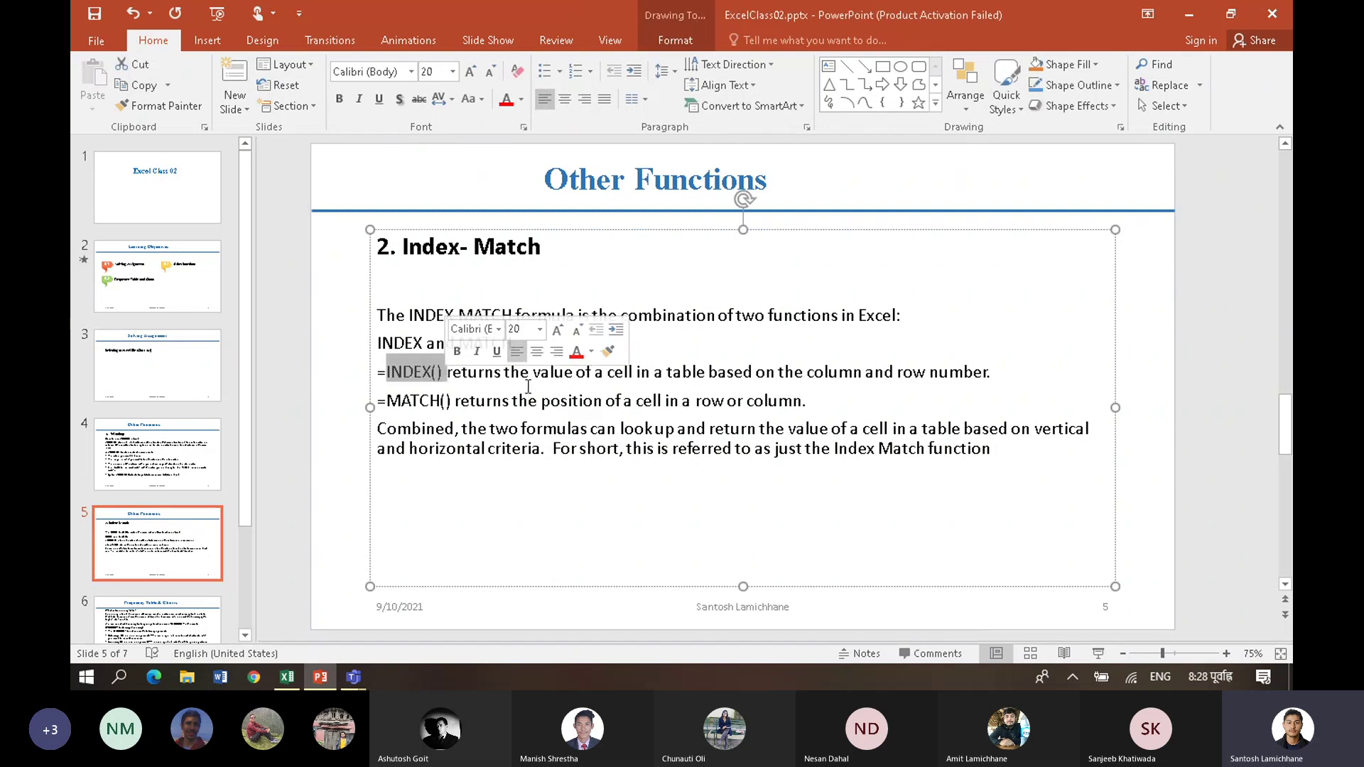
pyautogui.moveTo(377, 401); pyautogui.dragTo(483, 411)
pyautogui.click(487, 401)
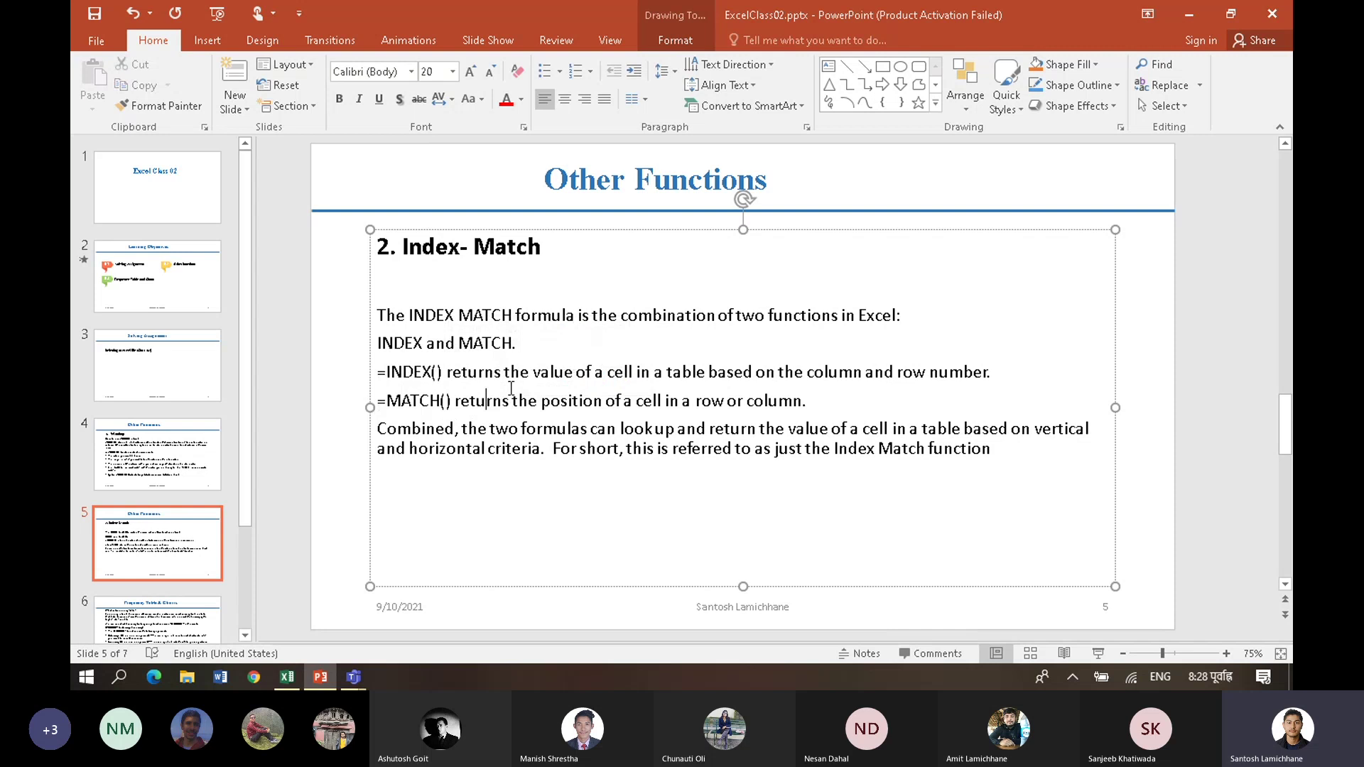
pyautogui.scroll(1, 544, 406)
pyautogui.scroll(-2, 549, 408)
pyautogui.scroll(1, 554, 410)
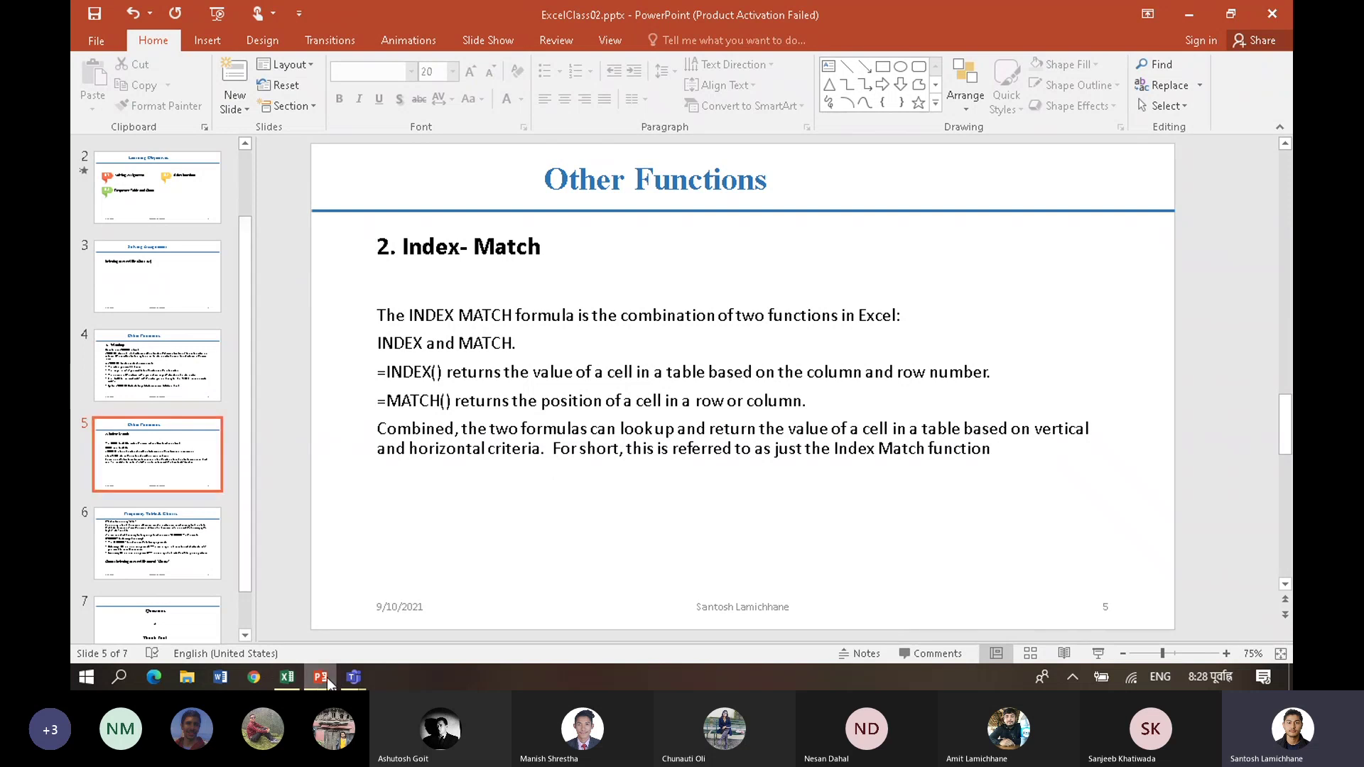
# Step: Switch to Excel, open the Index Match sheet and select the Premium rates Comparisons title
pyautogui.click(287, 677)
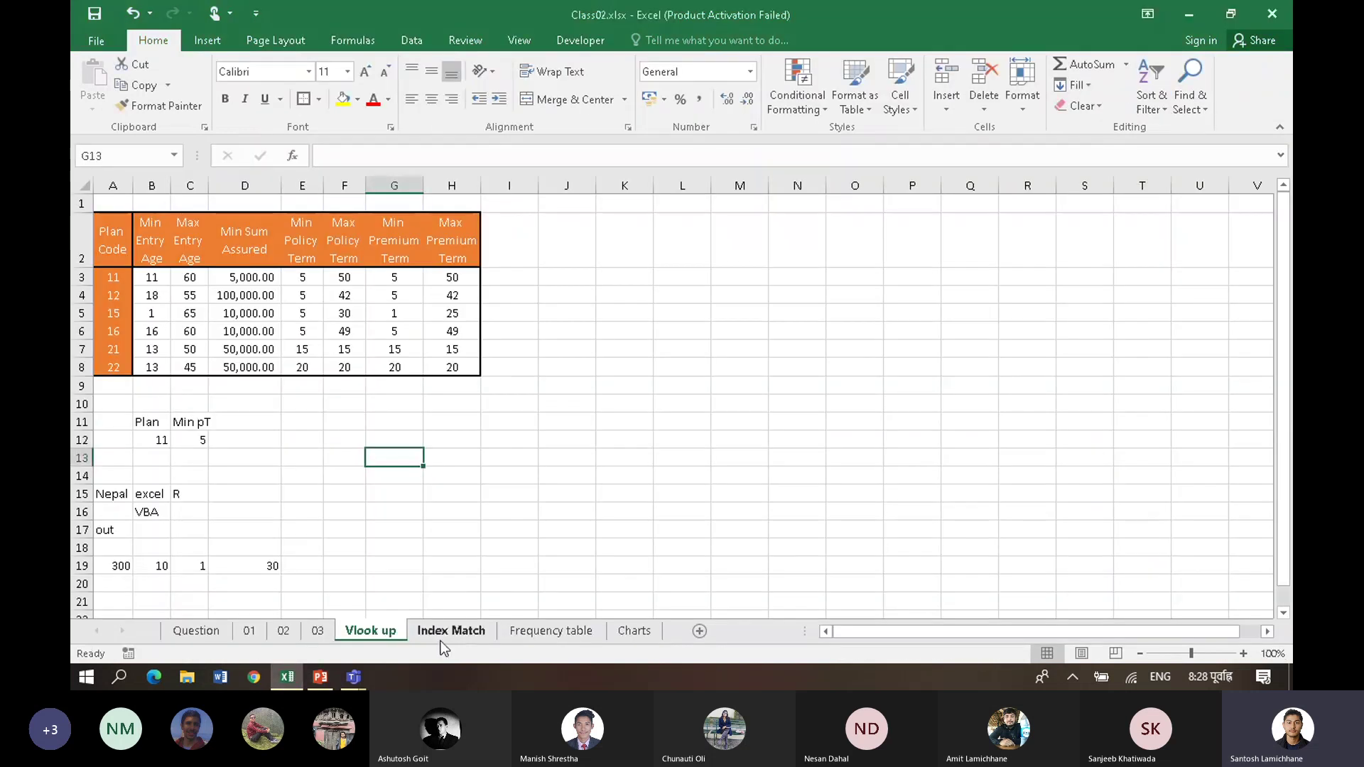
pyautogui.click(444, 635)
pyautogui.click(244, 518)
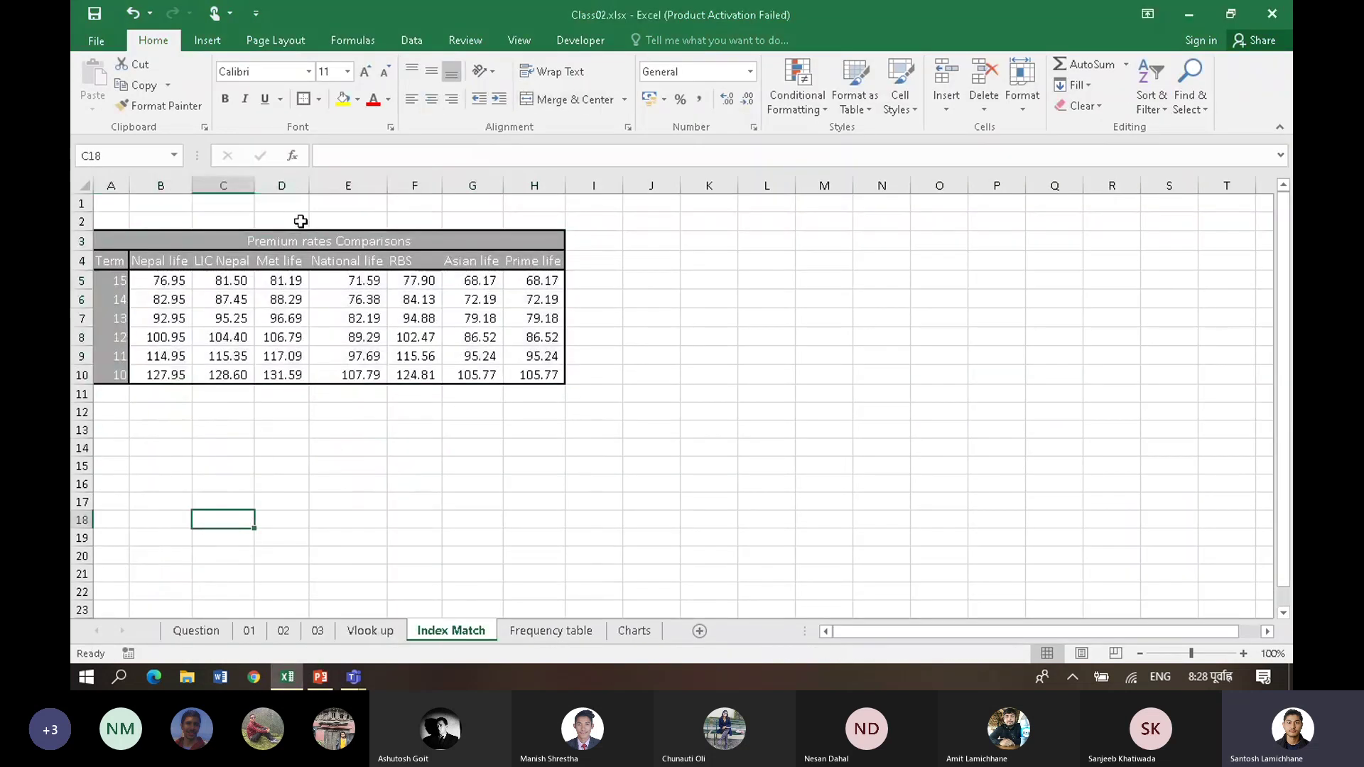
pyautogui.click(321, 237)
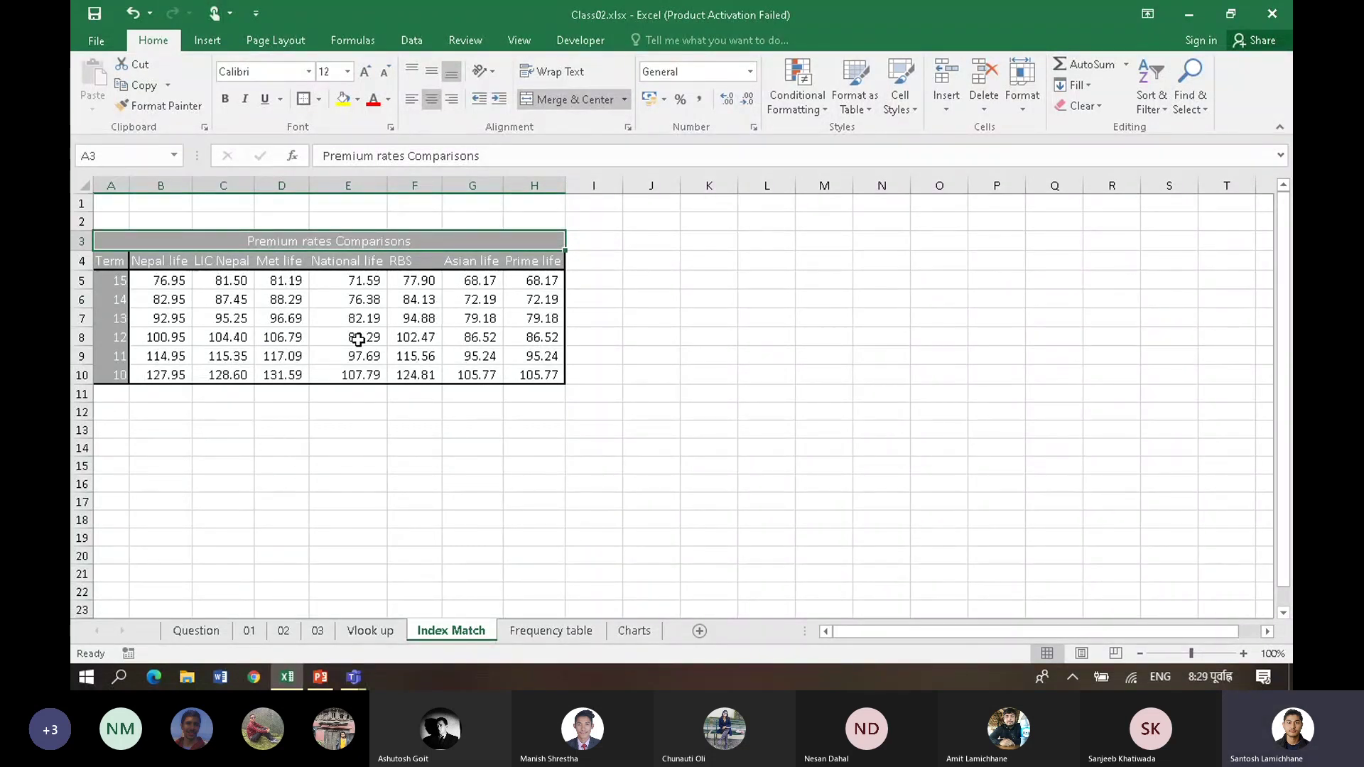
pyautogui.click(192, 434)
pyautogui.click(234, 462)
pyautogui.click(182, 443)
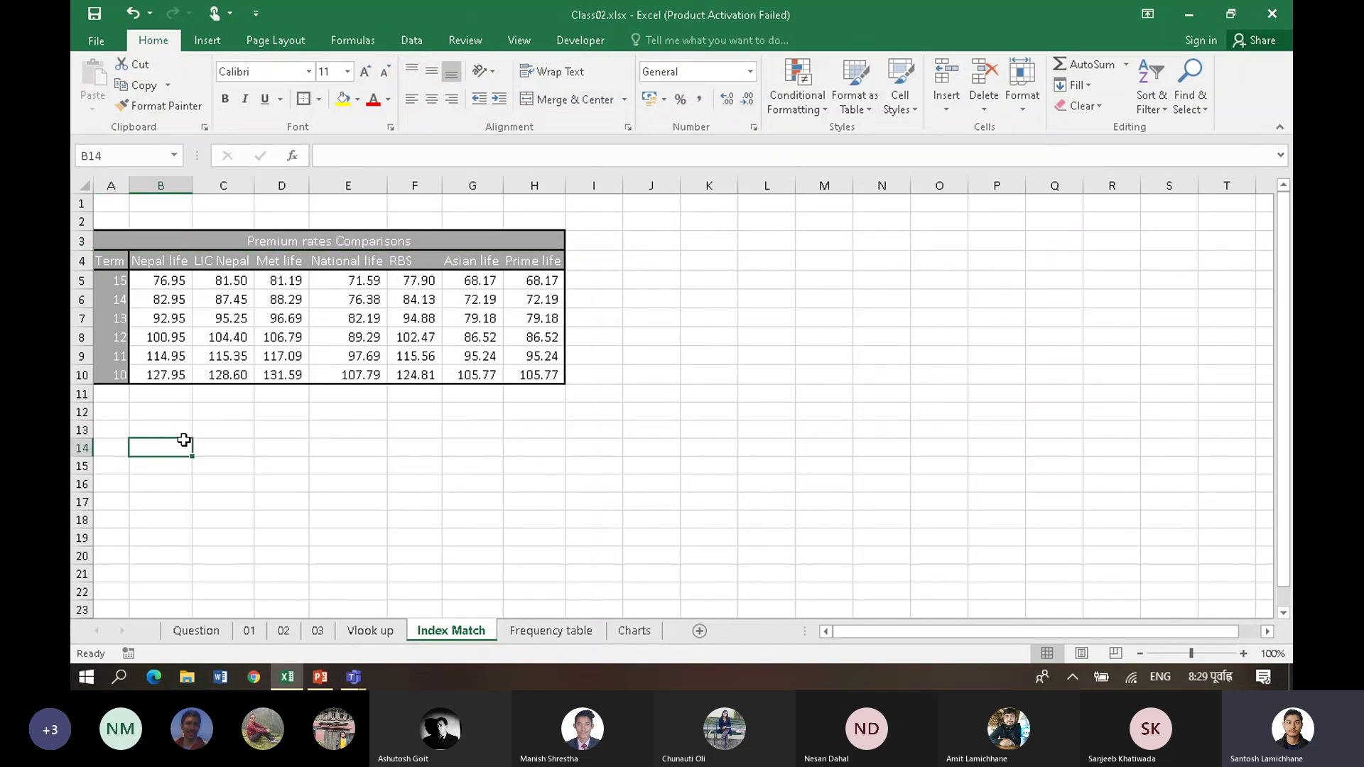
pyautogui.click(243, 462)
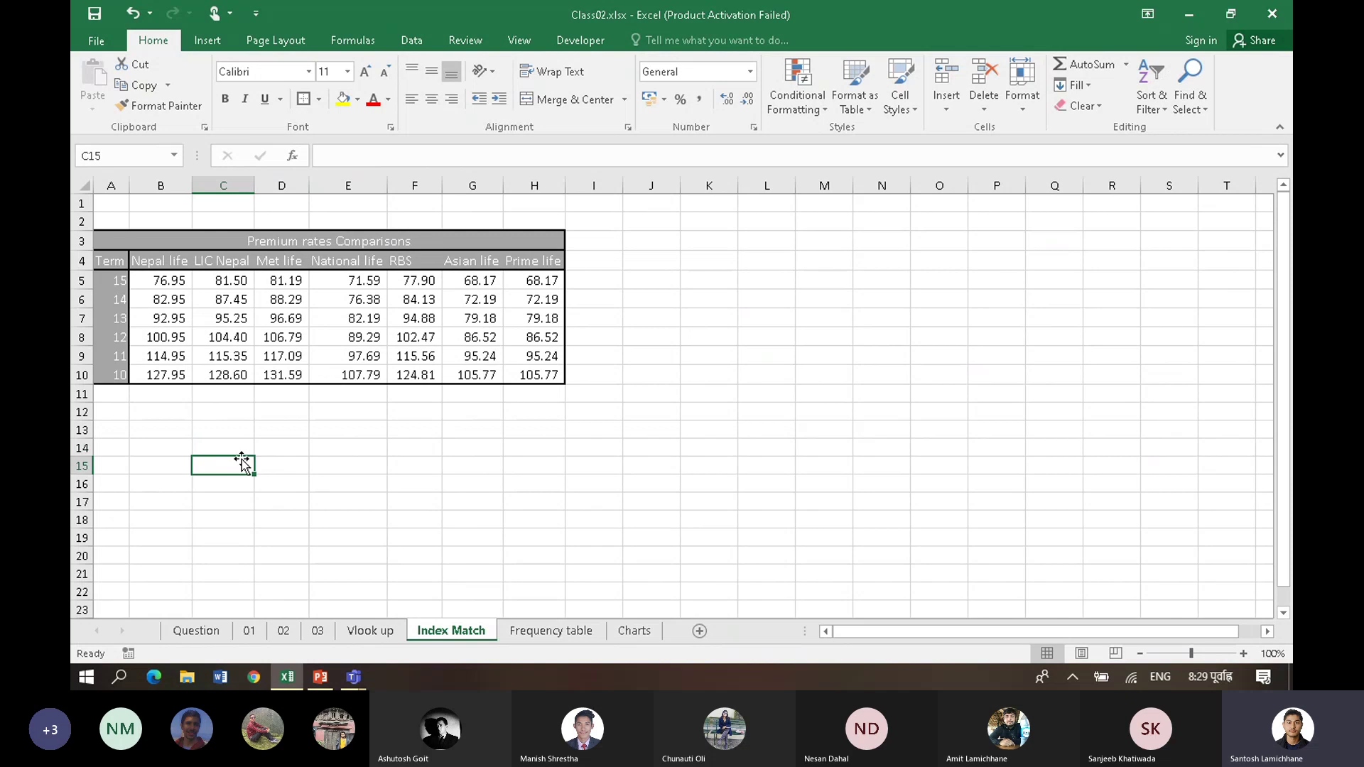
pyautogui.press('Left')
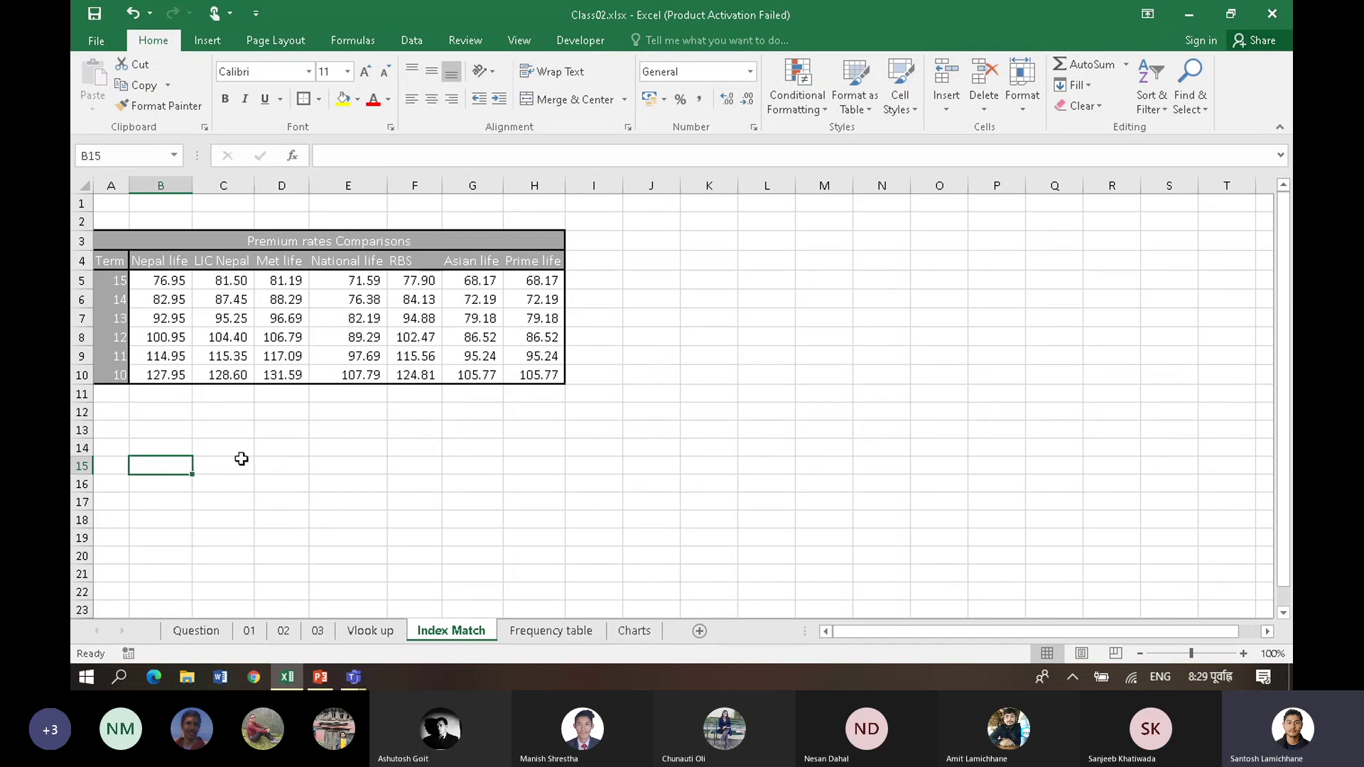
# Step: Enter the lookup inputs below the premium table: Term 15 in B15:C15 and Company Met life in B16:C16
pyautogui.write('Term')
pyautogui.press('Tab')
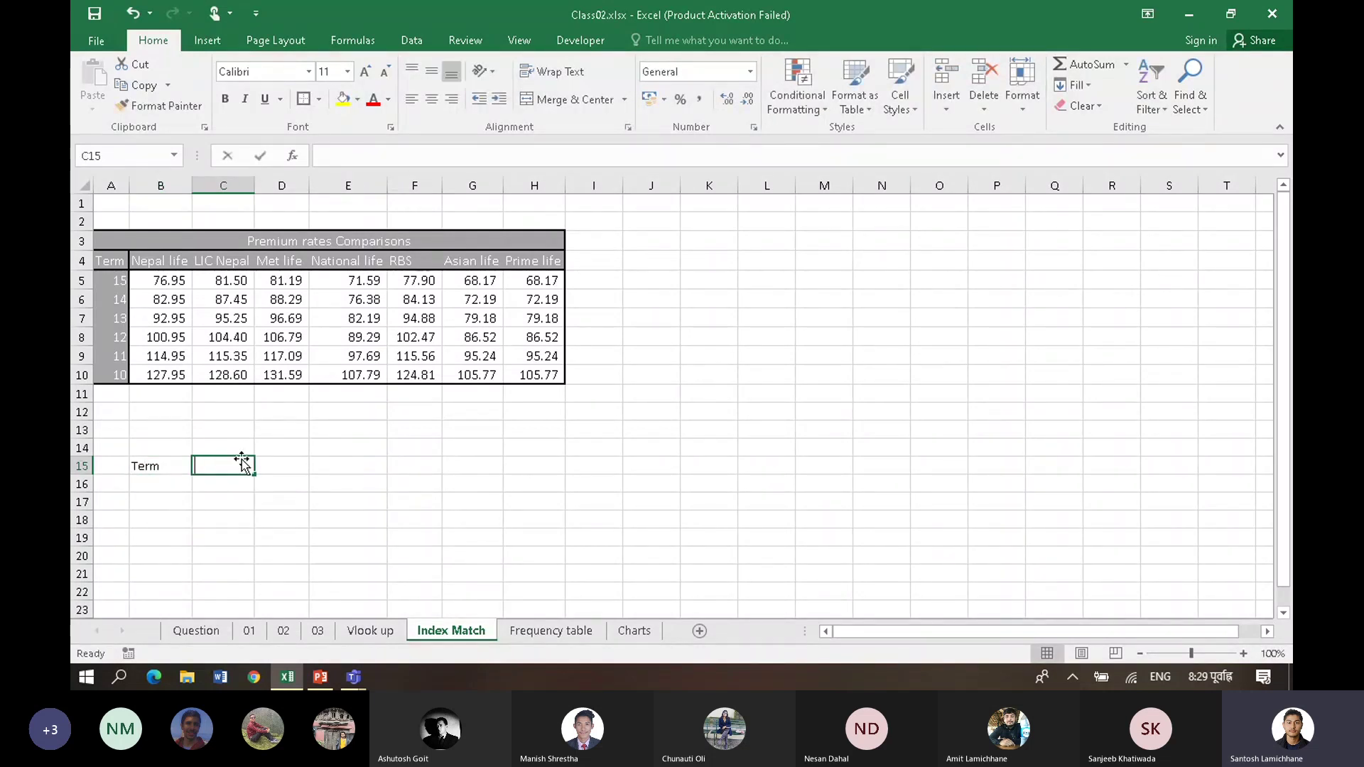
pyautogui.write('15')
pyautogui.press('Return')
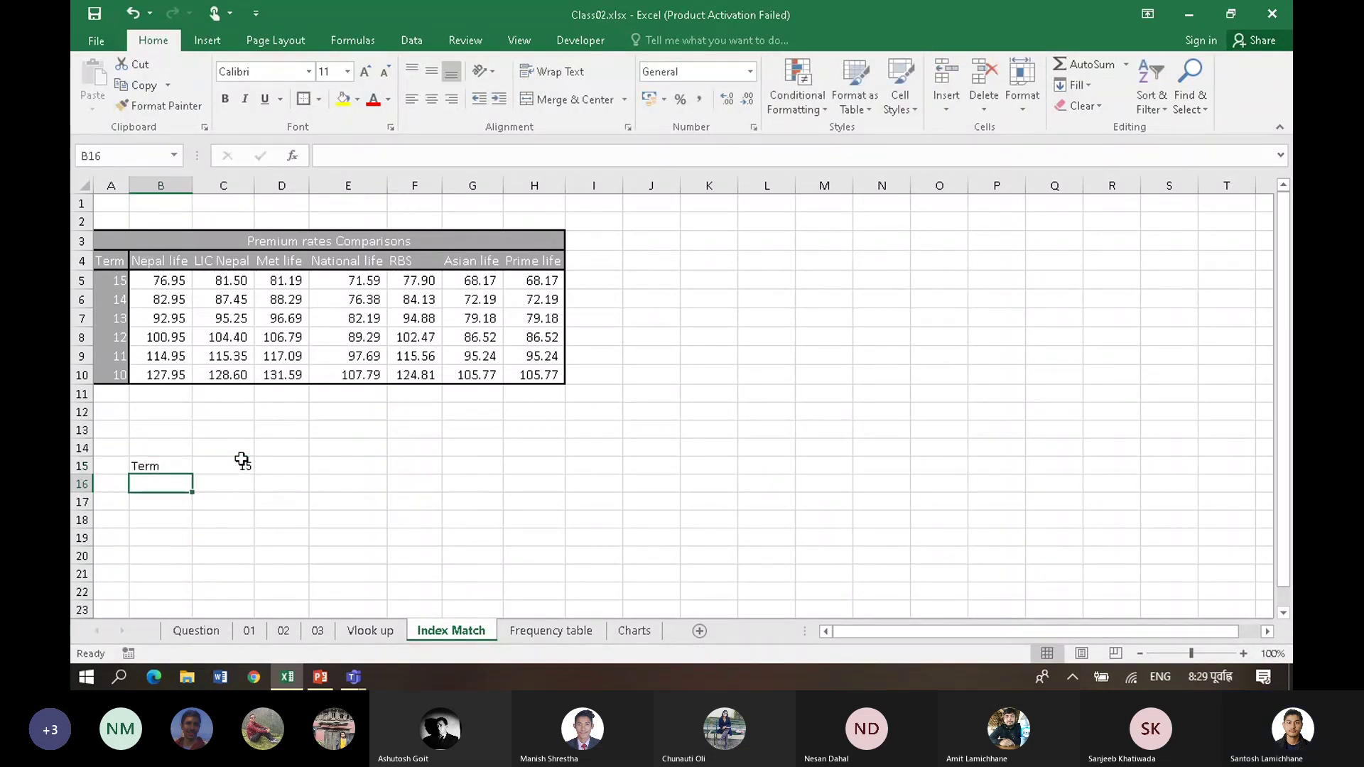
pyautogui.write('Company')
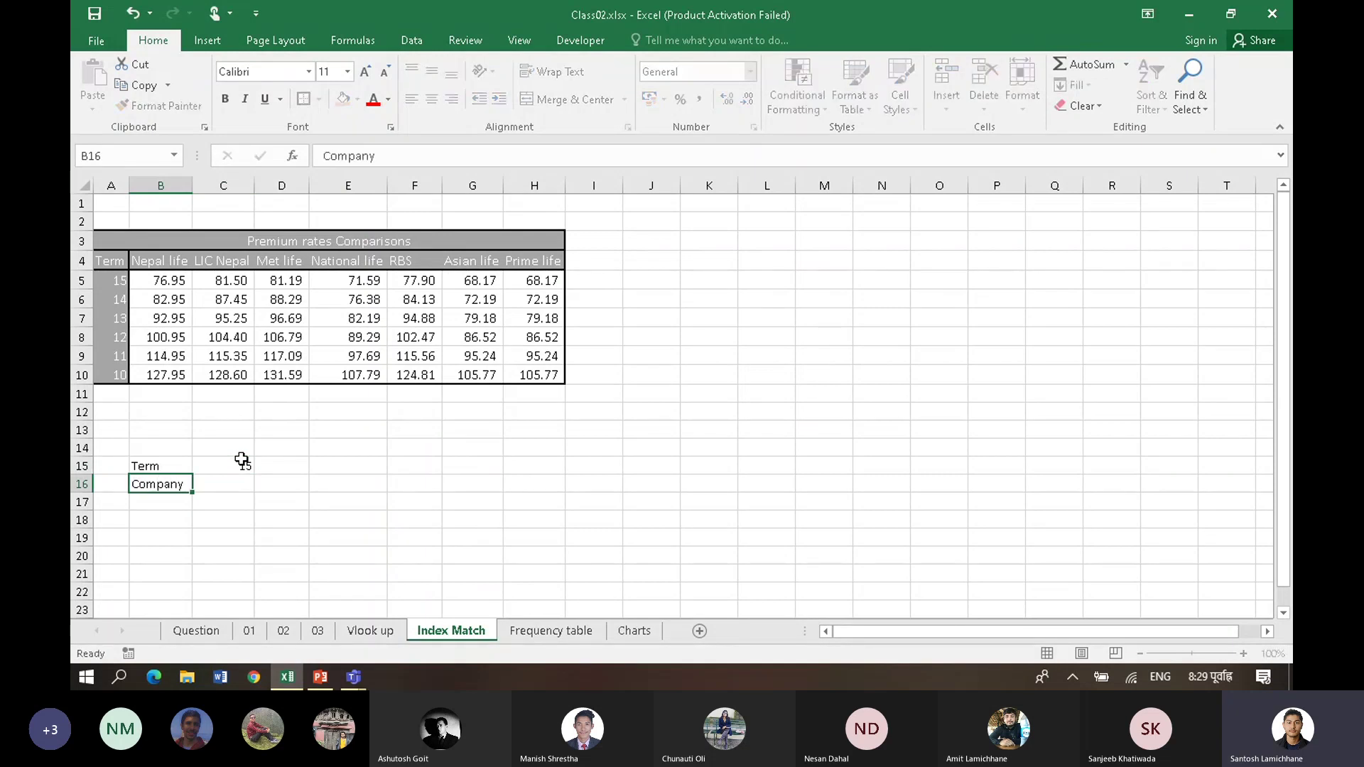
pyautogui.press('Tab')
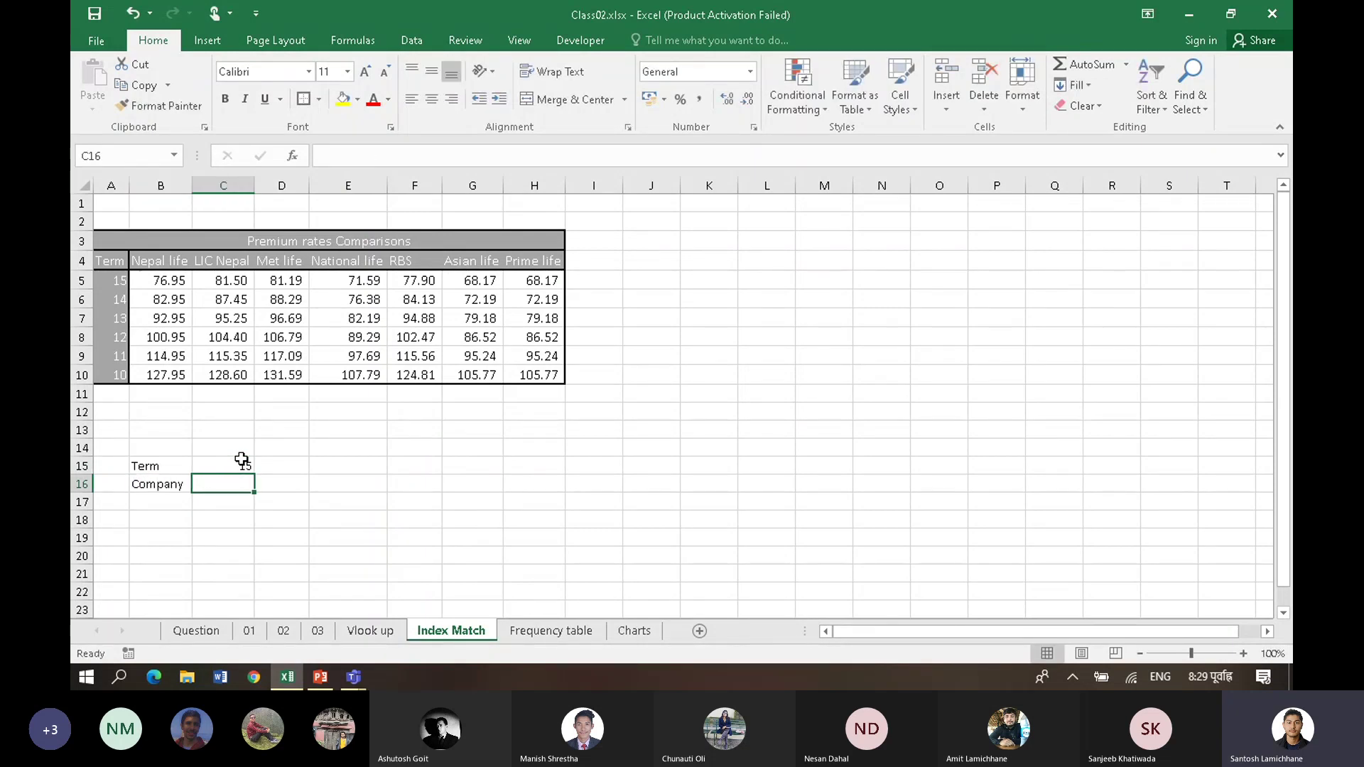
pyautogui.write('L')
pyautogui.press('BackSpace')
pyautogui.write('Met life')
pyautogui.press('Return')
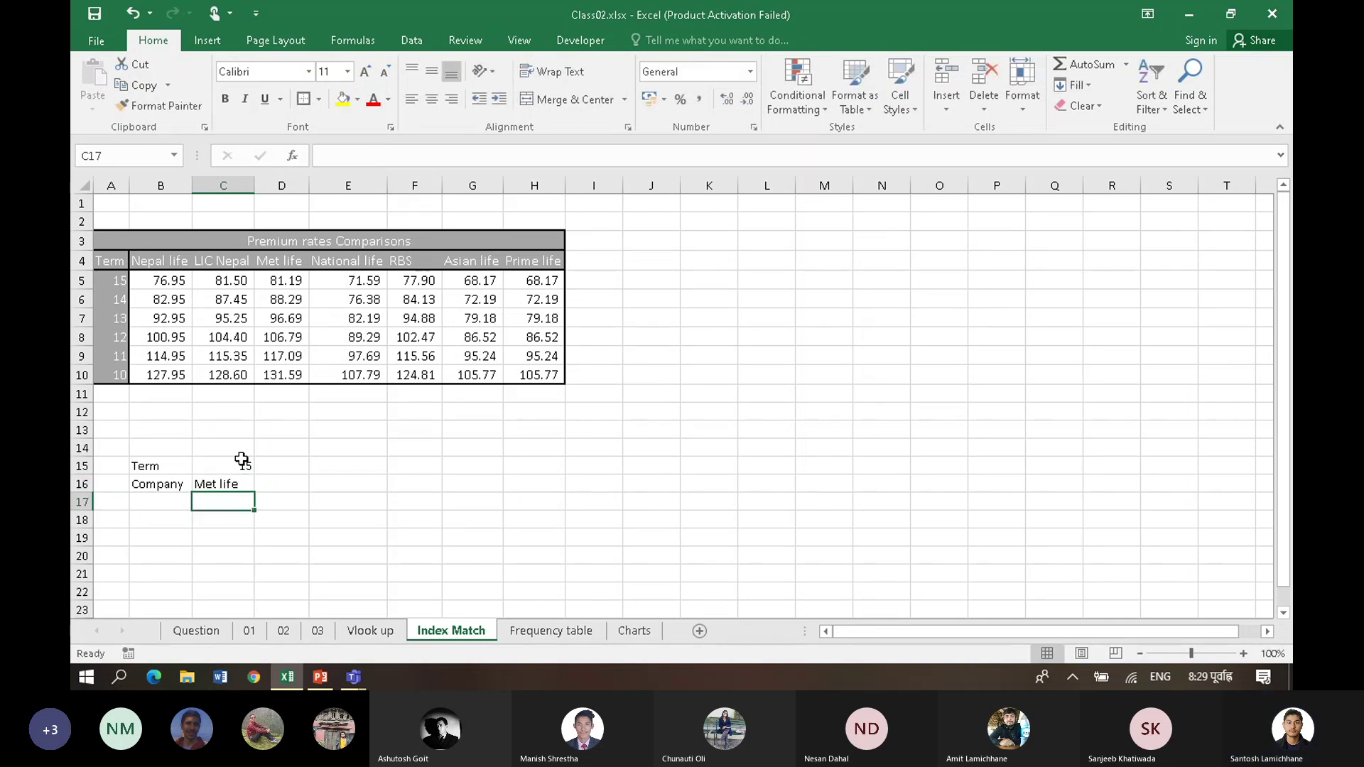
pyautogui.click(241, 518)
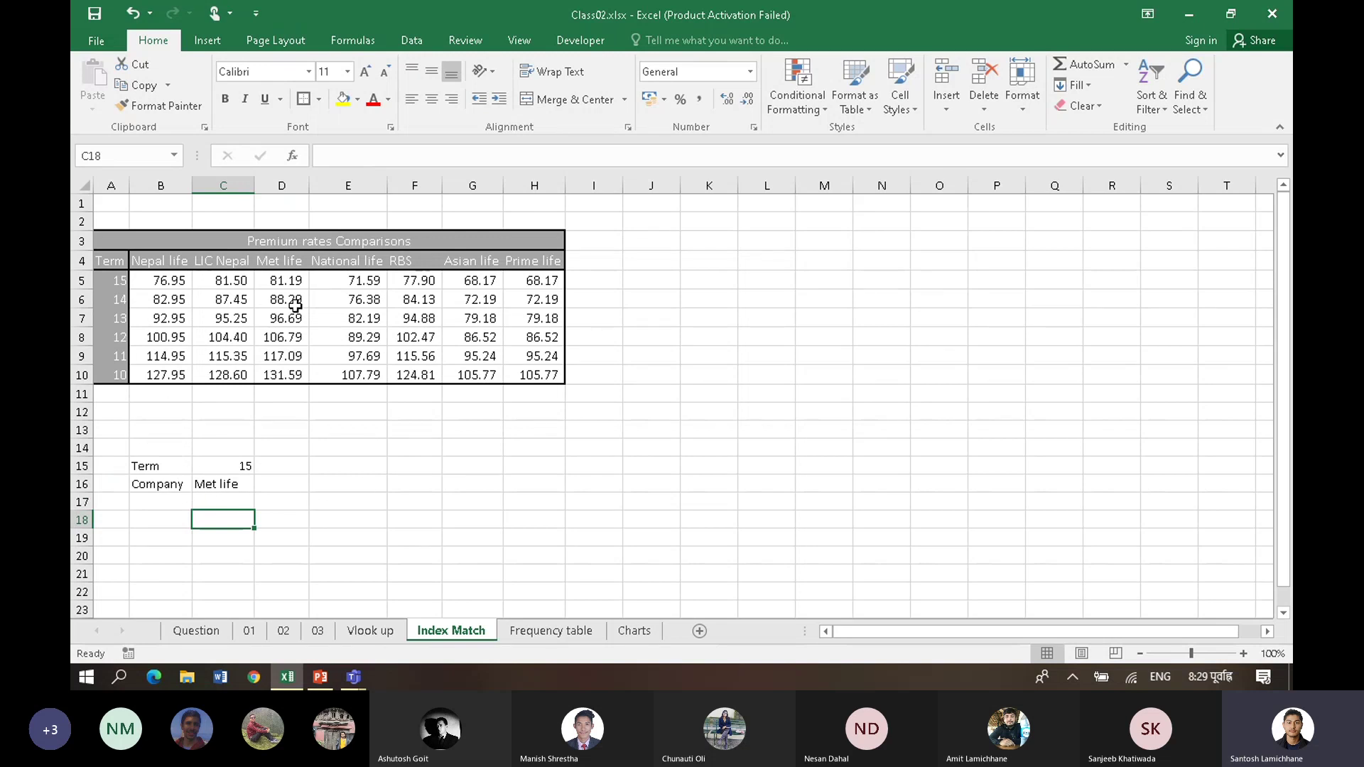
pyautogui.click(146, 231)
pyautogui.moveTo(107, 241); pyautogui.dragTo(461, 366)
pyautogui.click(361, 429)
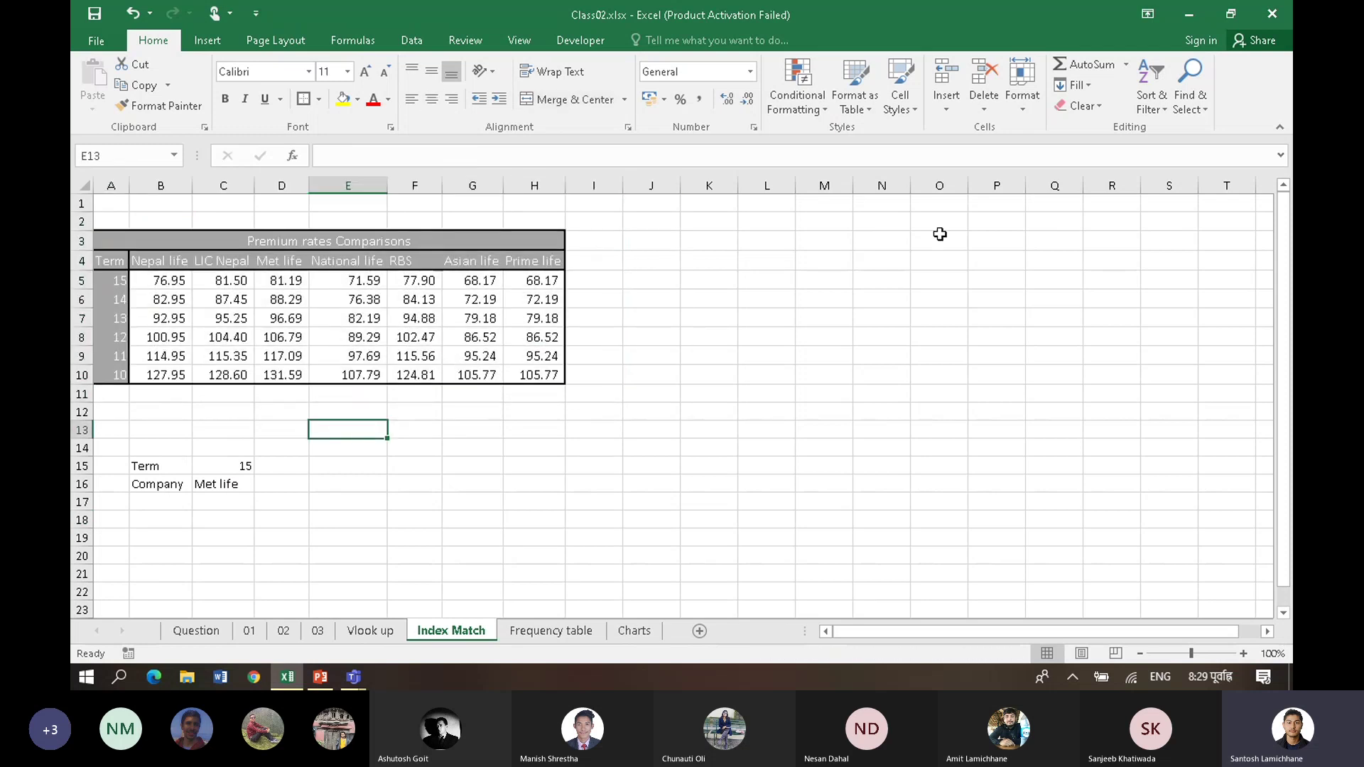
pyautogui.click(860, 299)
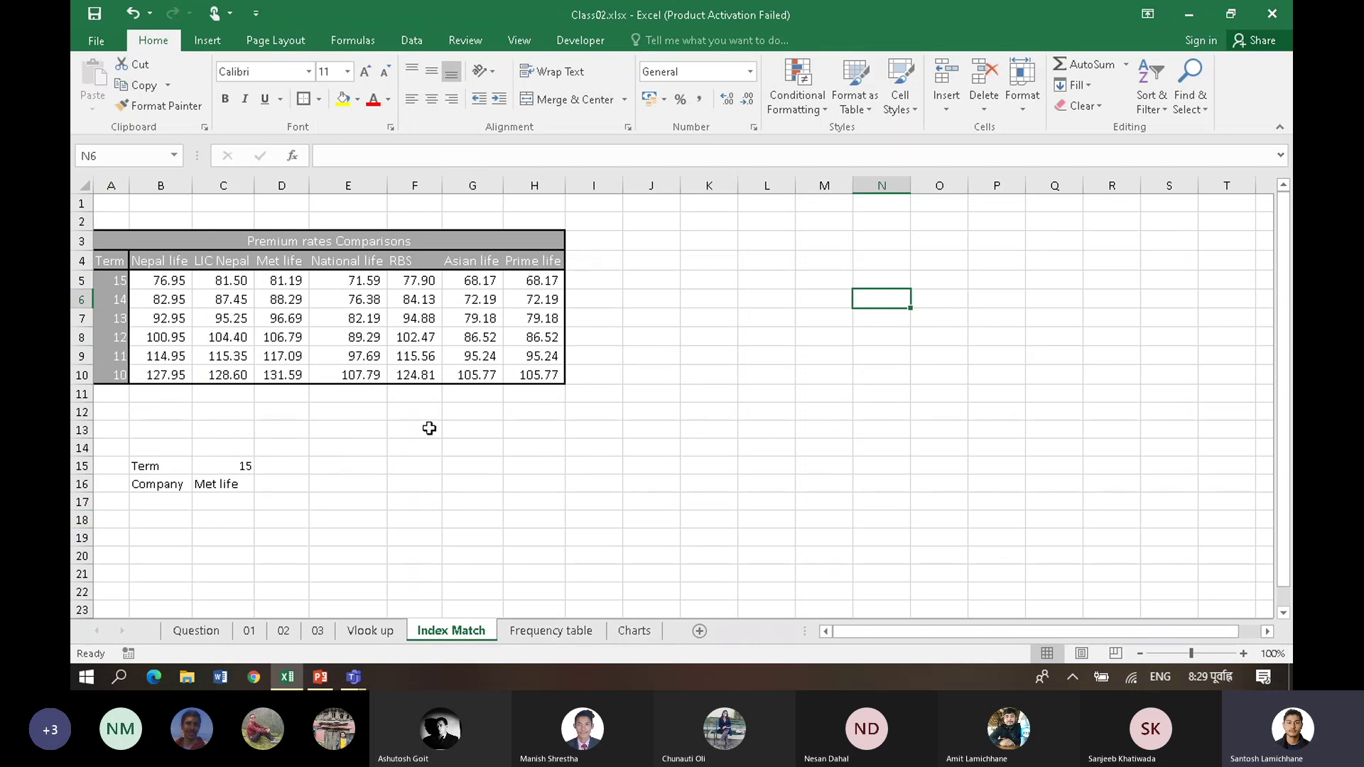
pyautogui.click(446, 489)
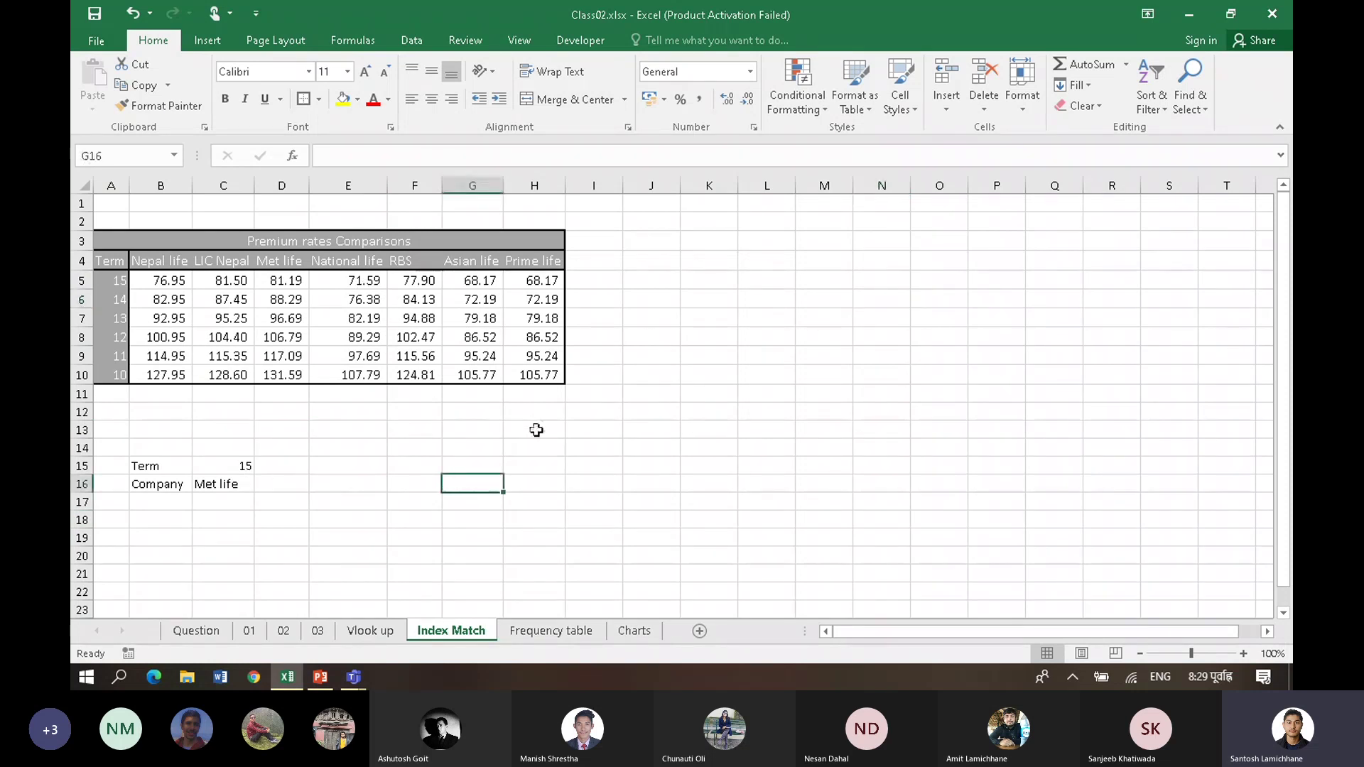
pyautogui.click(673, 262)
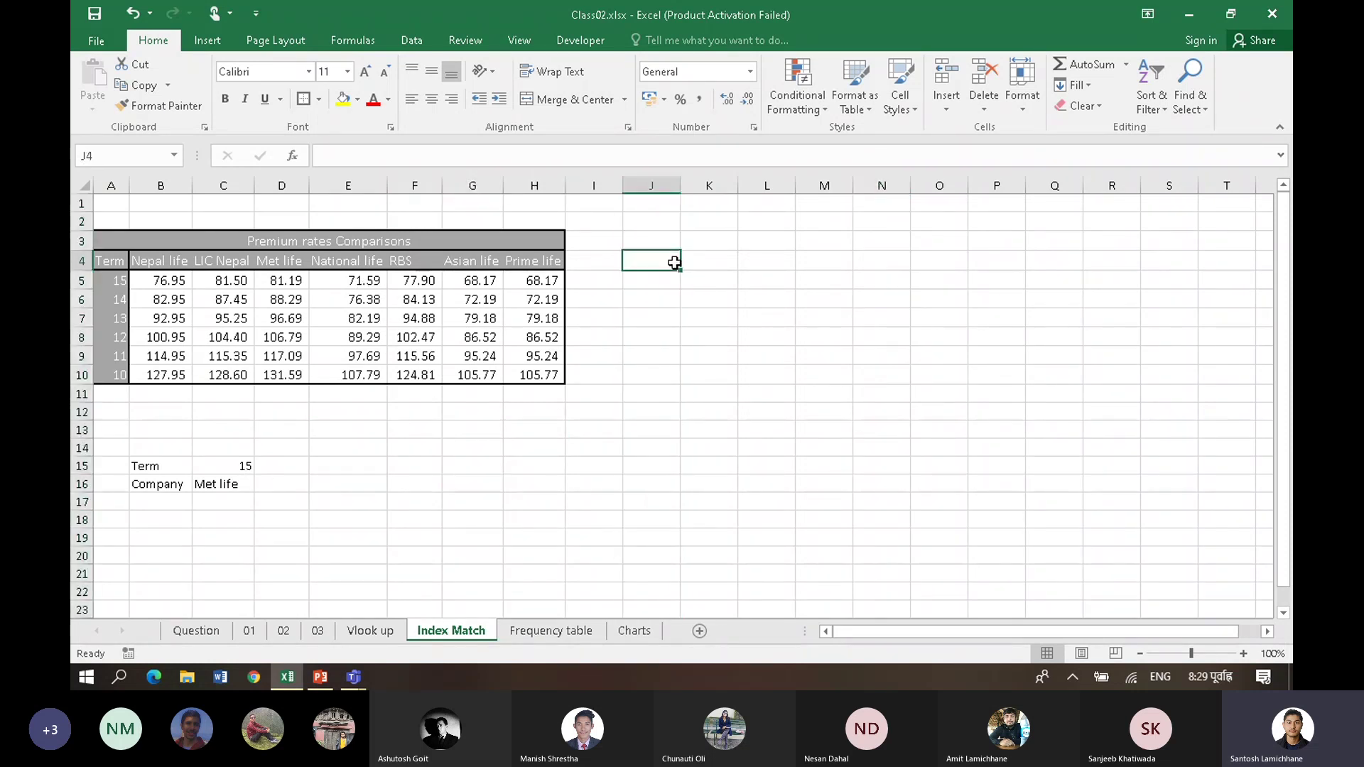
pyautogui.click(655, 323)
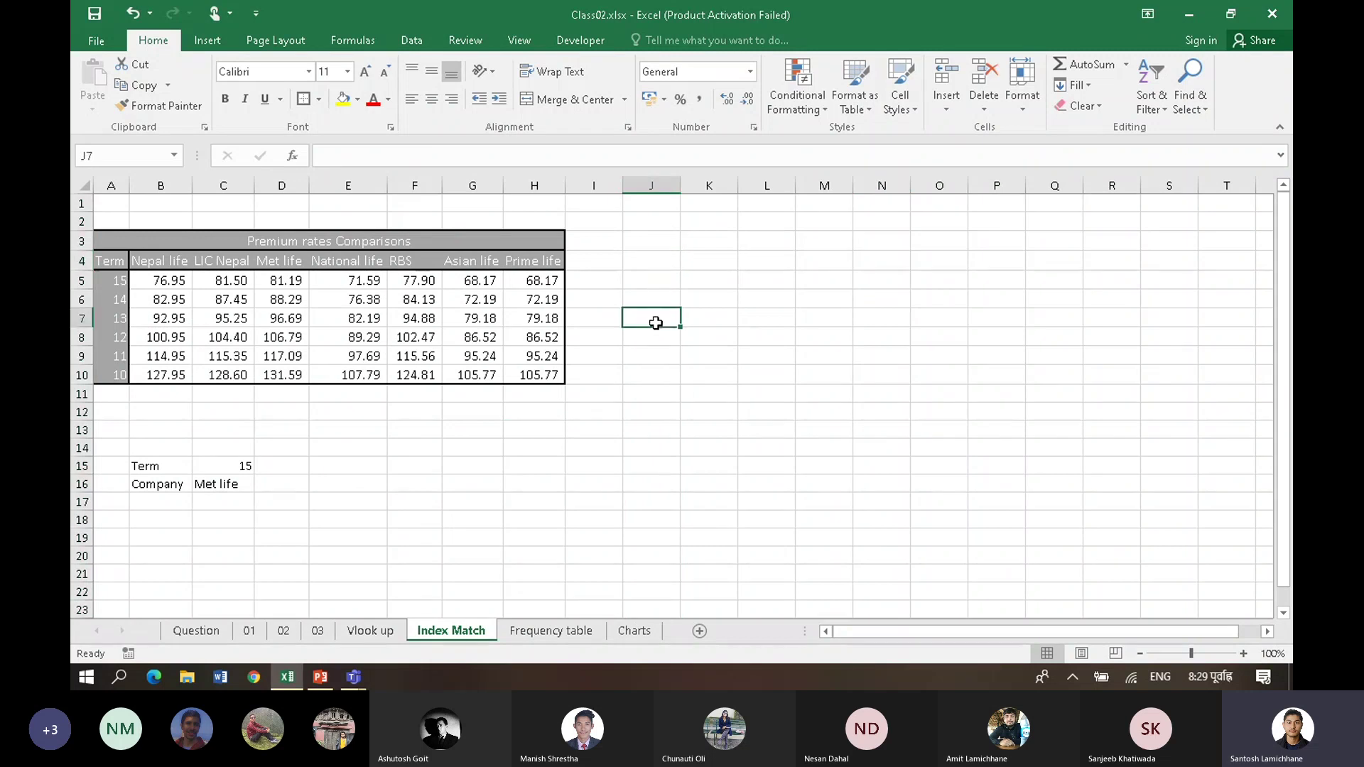
pyautogui.click(648, 282)
pyautogui.click(653, 316)
pyautogui.click(652, 283)
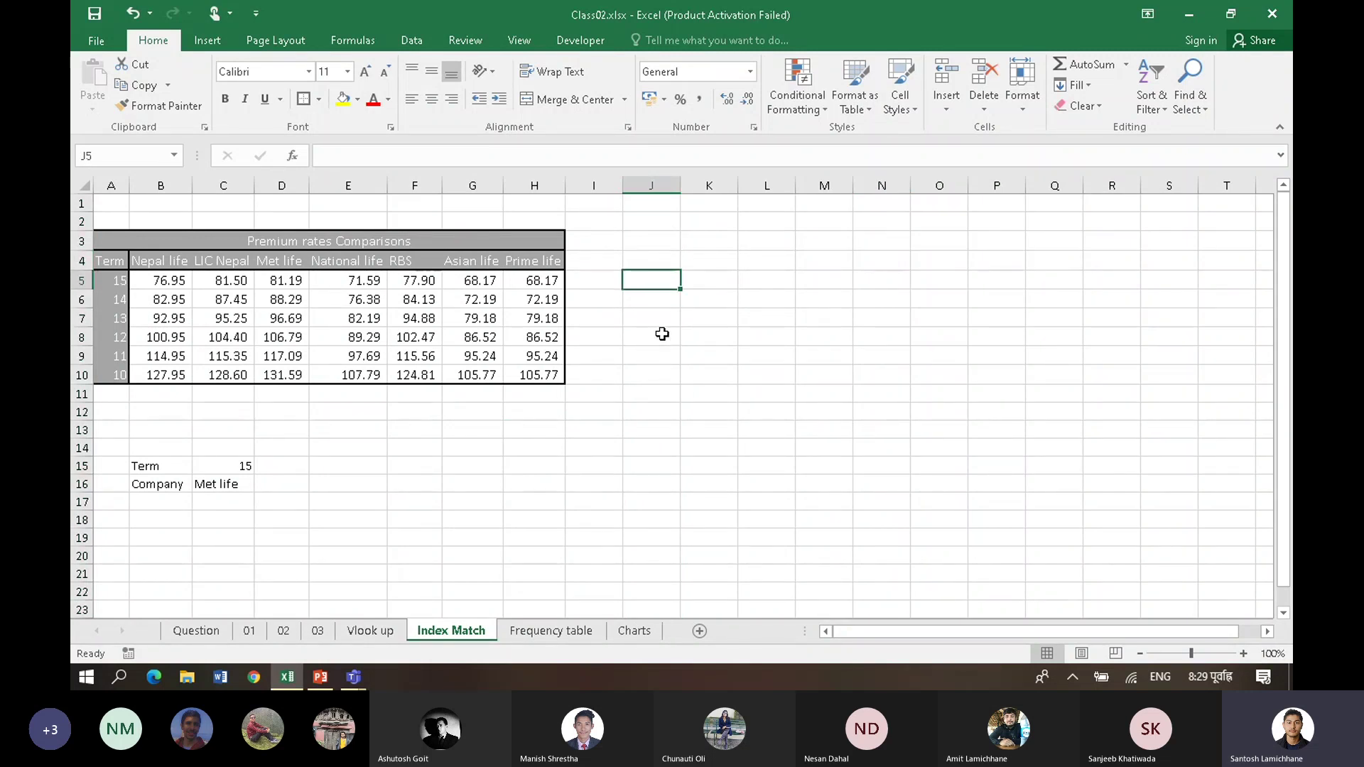
pyautogui.click(651, 299)
pyautogui.click(647, 372)
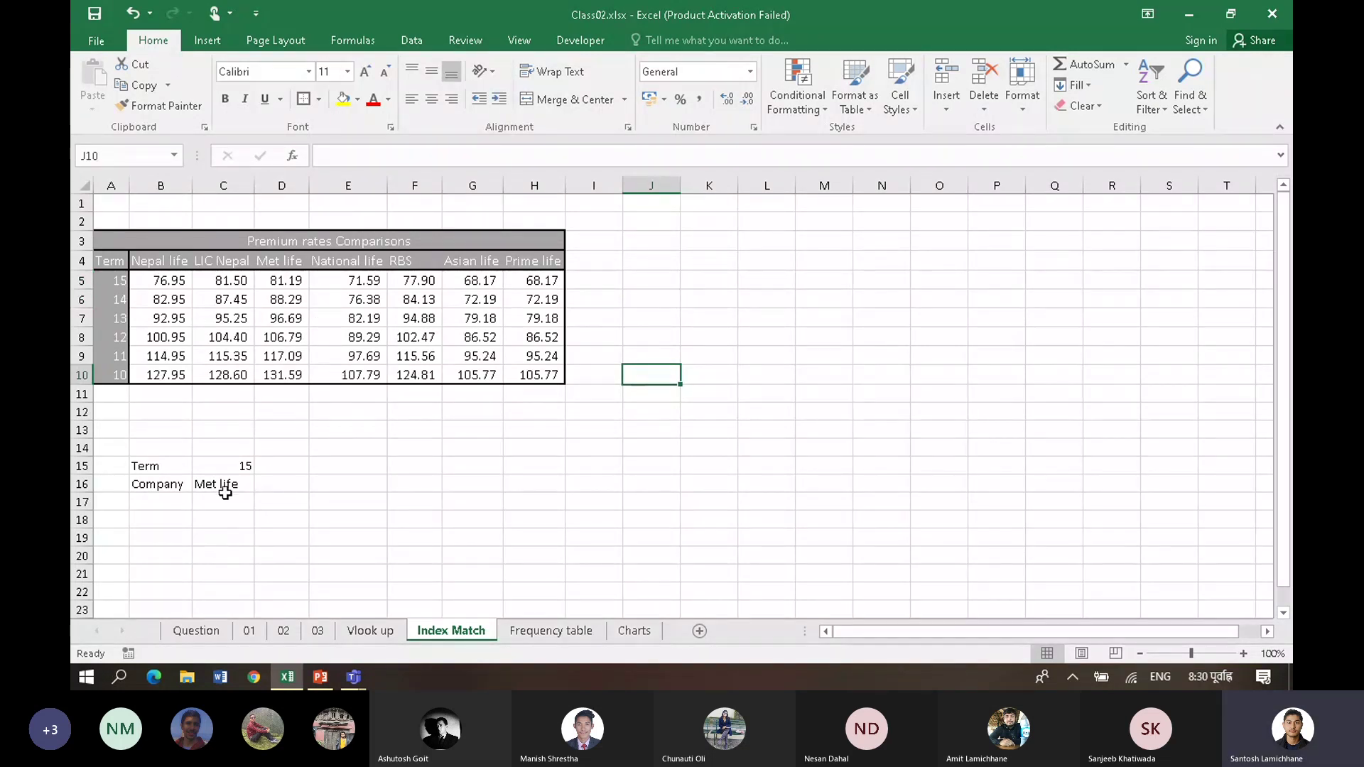
# Step: Enter the label Premium in cell B18, below the Term and Company entries
pyautogui.click(180, 500)
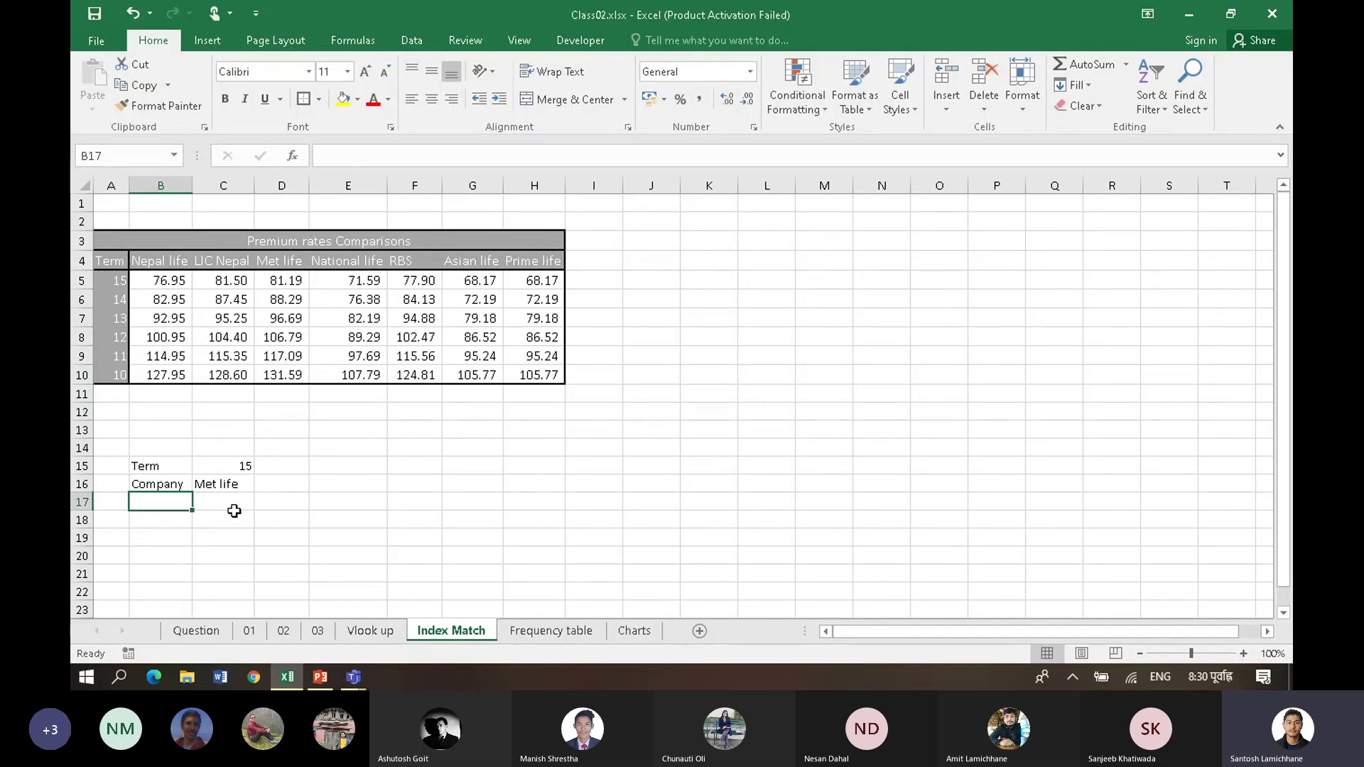
pyautogui.click(185, 518)
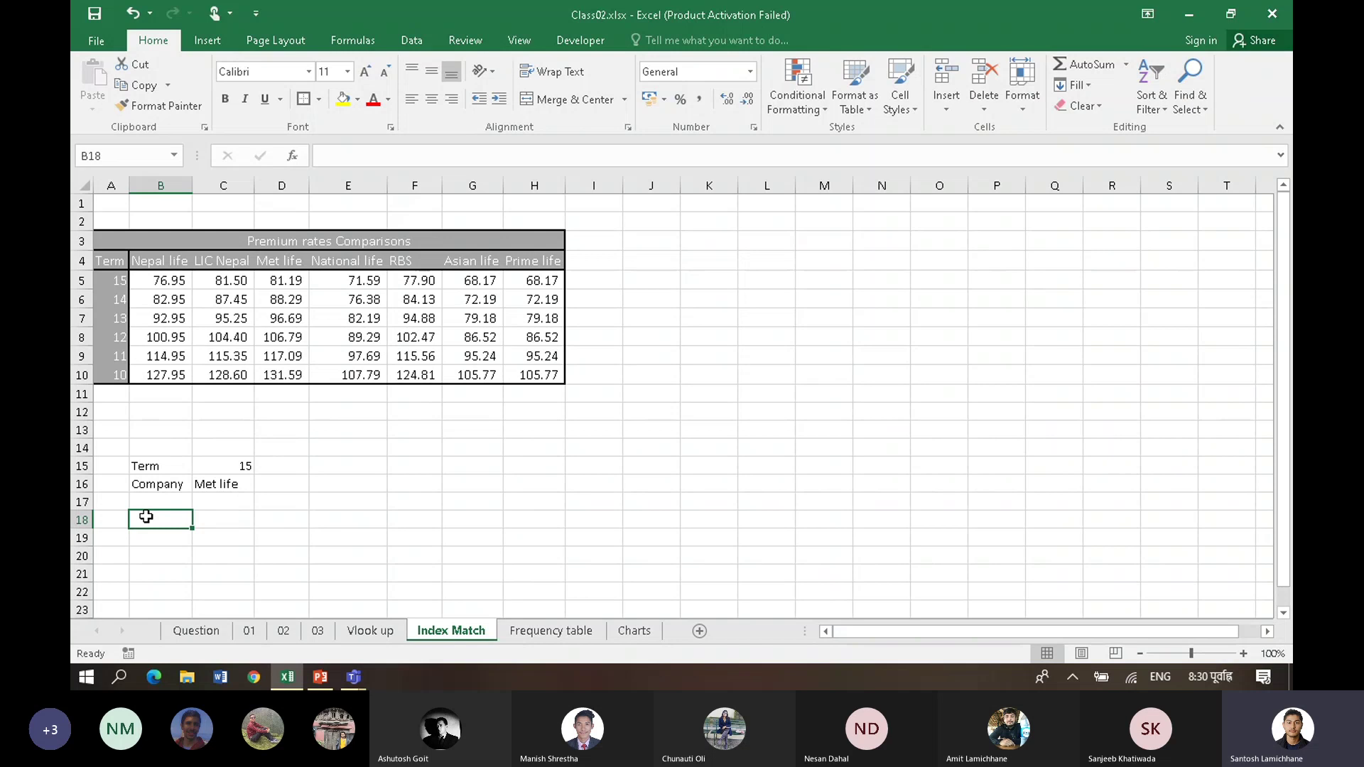
pyautogui.write('Premium')
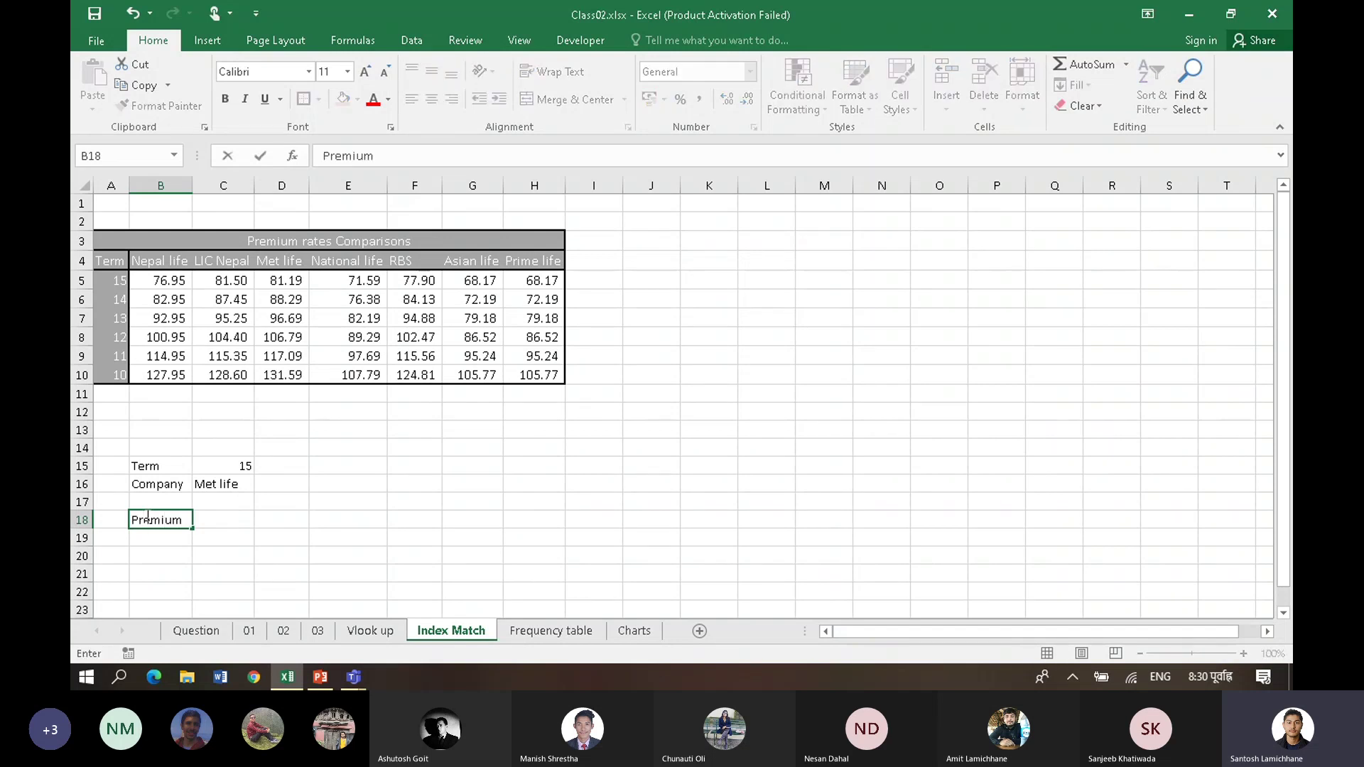
pyautogui.press('Return')
# Step: Start an INDEX formula in C18 with the premium rates as absolute array $B$5:$H$10
pyautogui.press('Up')
pyautogui.press('Right')
pyautogui.write('=')
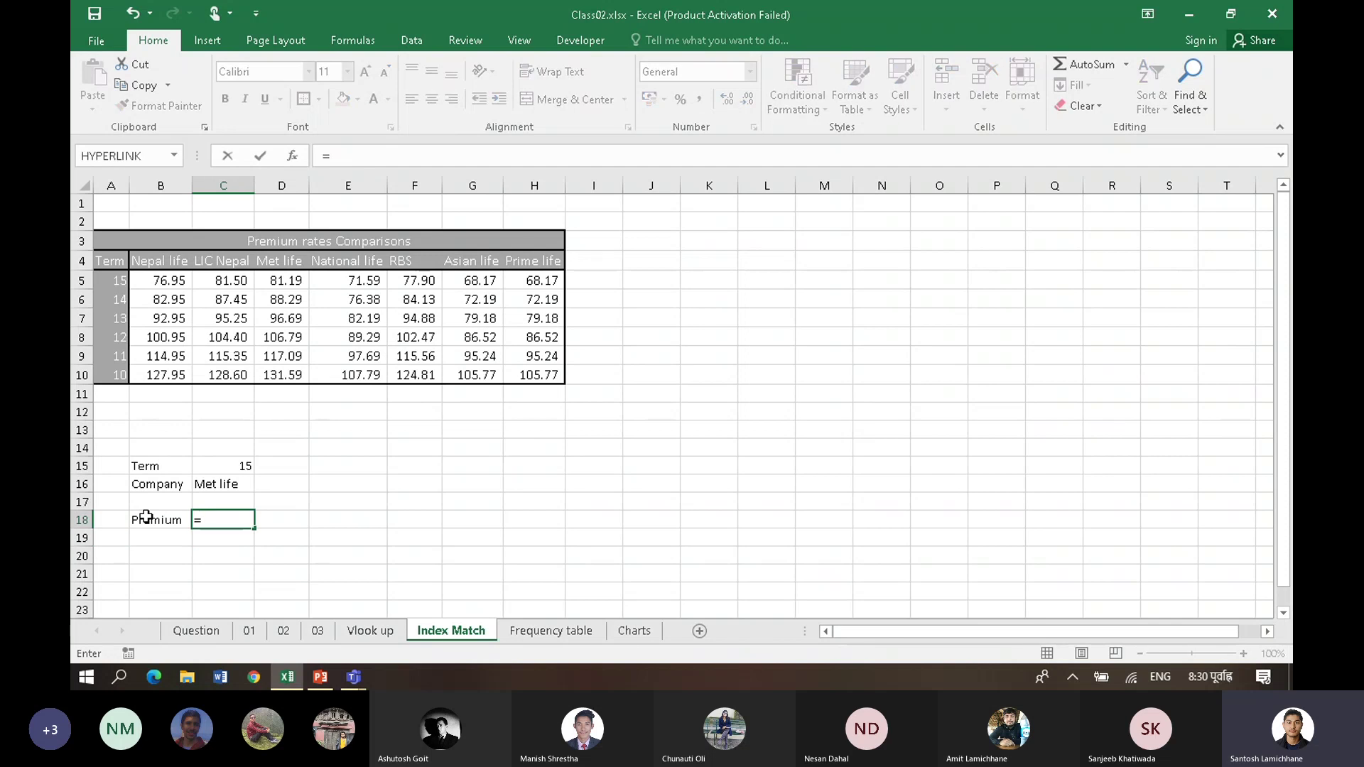
pyautogui.write('ind')
pyautogui.press('Tab')
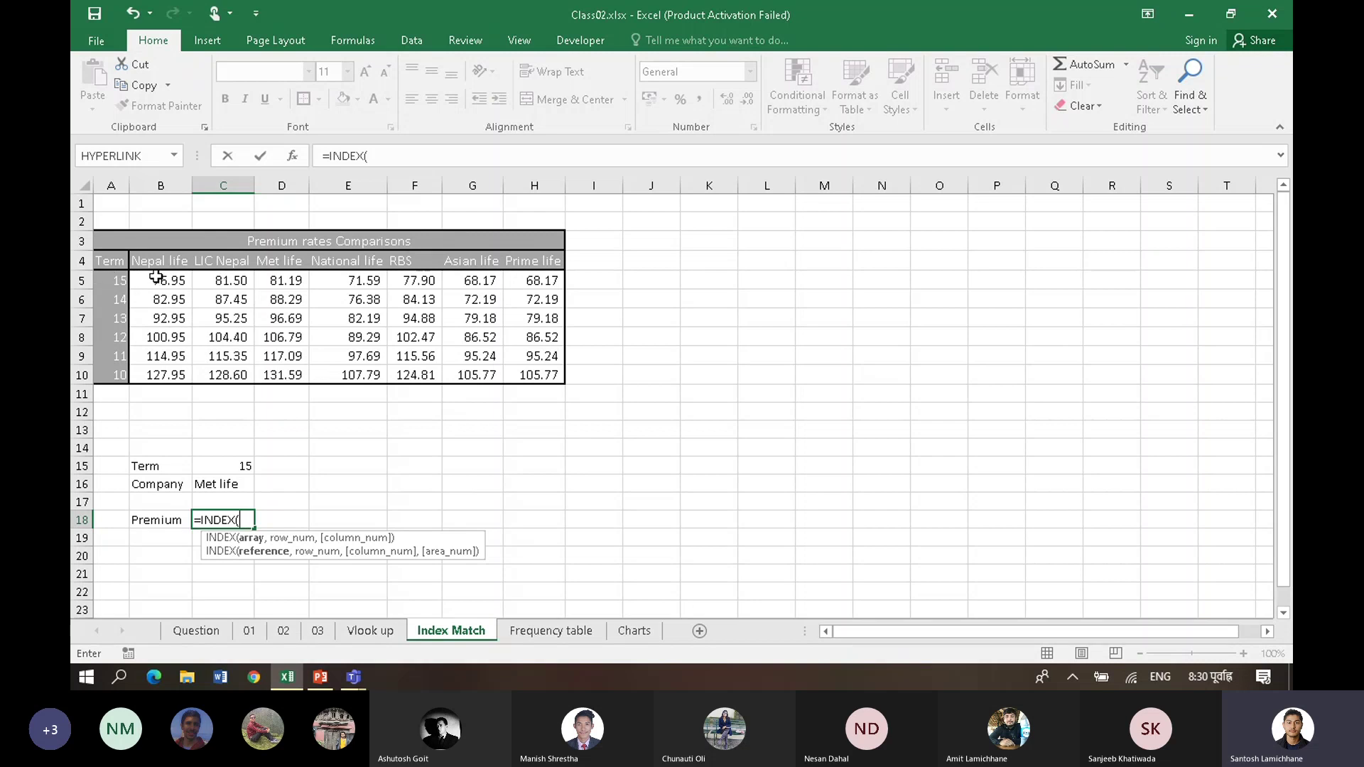
pyautogui.moveTo(153, 281); pyautogui.dragTo(558, 280)
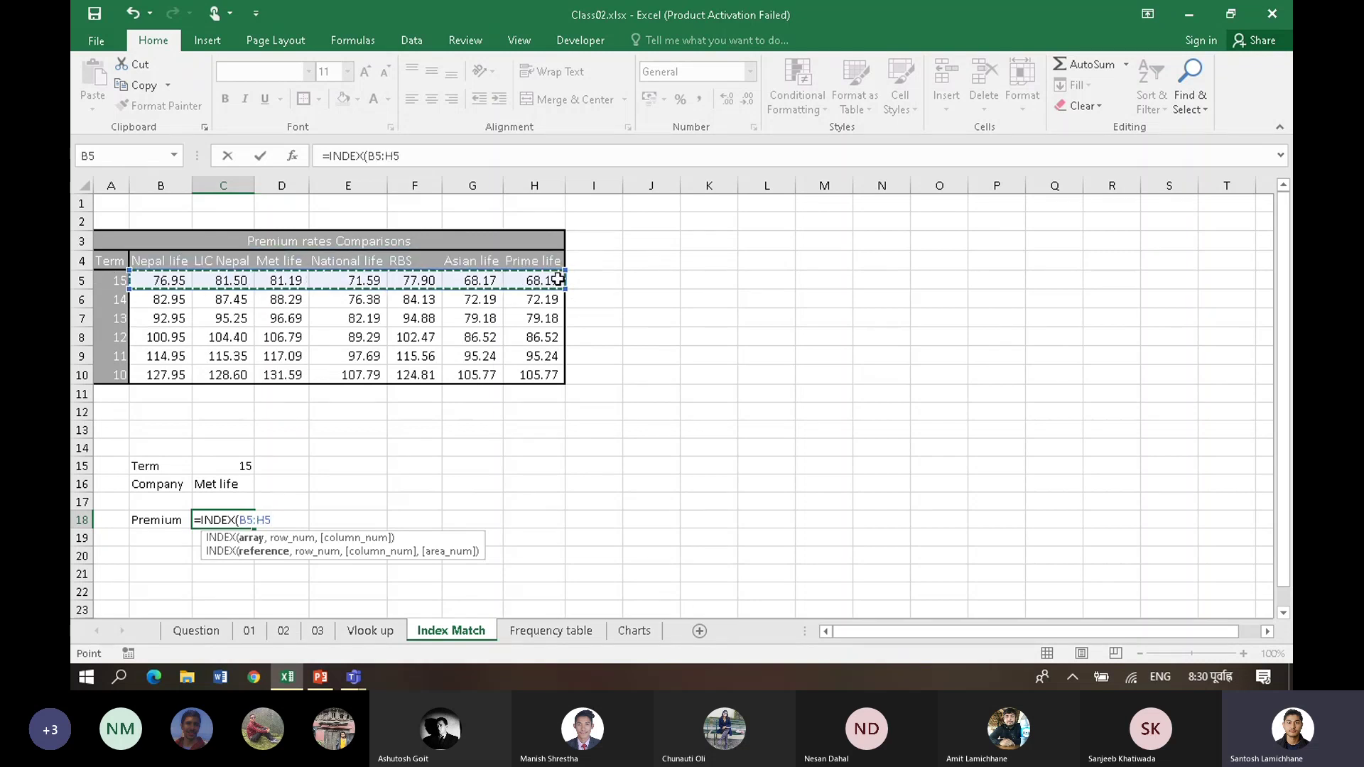
pyautogui.click(433, 321)
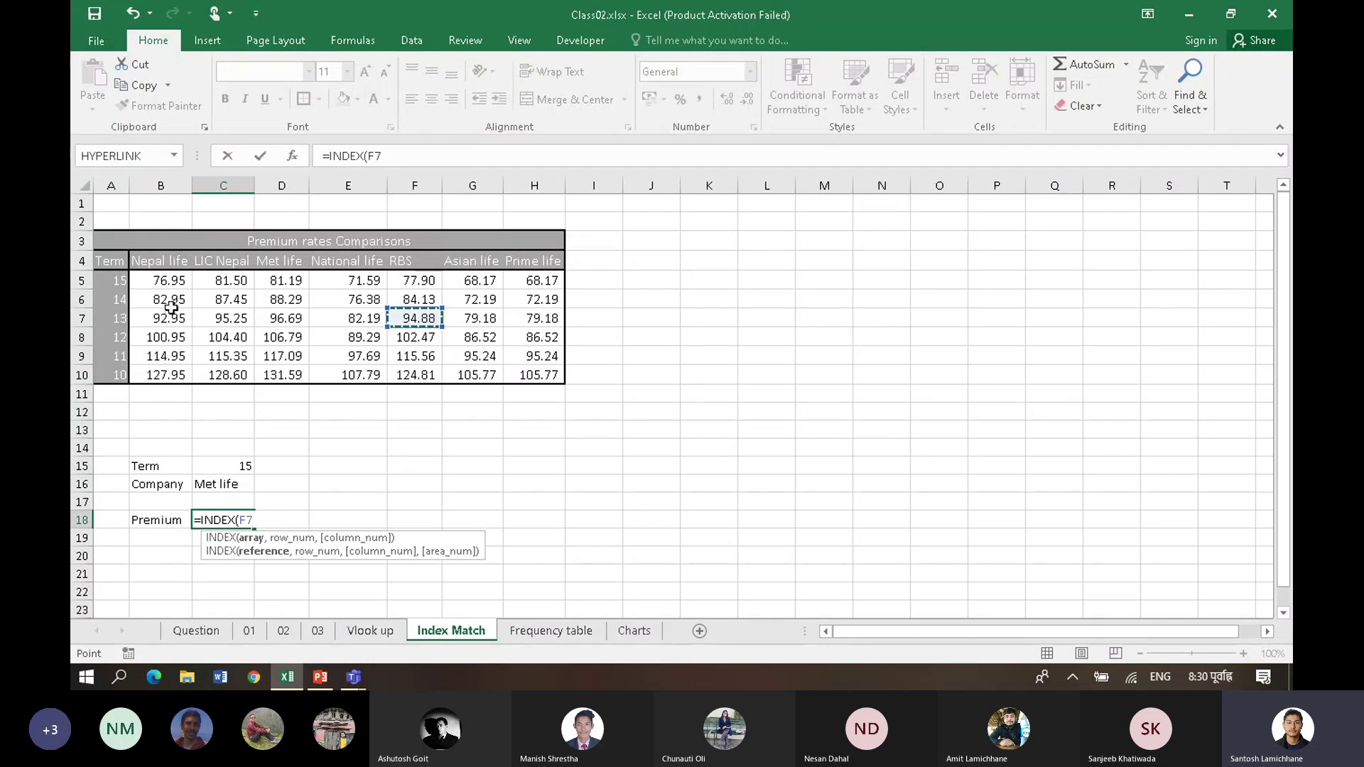
pyautogui.moveTo(161, 282); pyautogui.dragTo(531, 373)
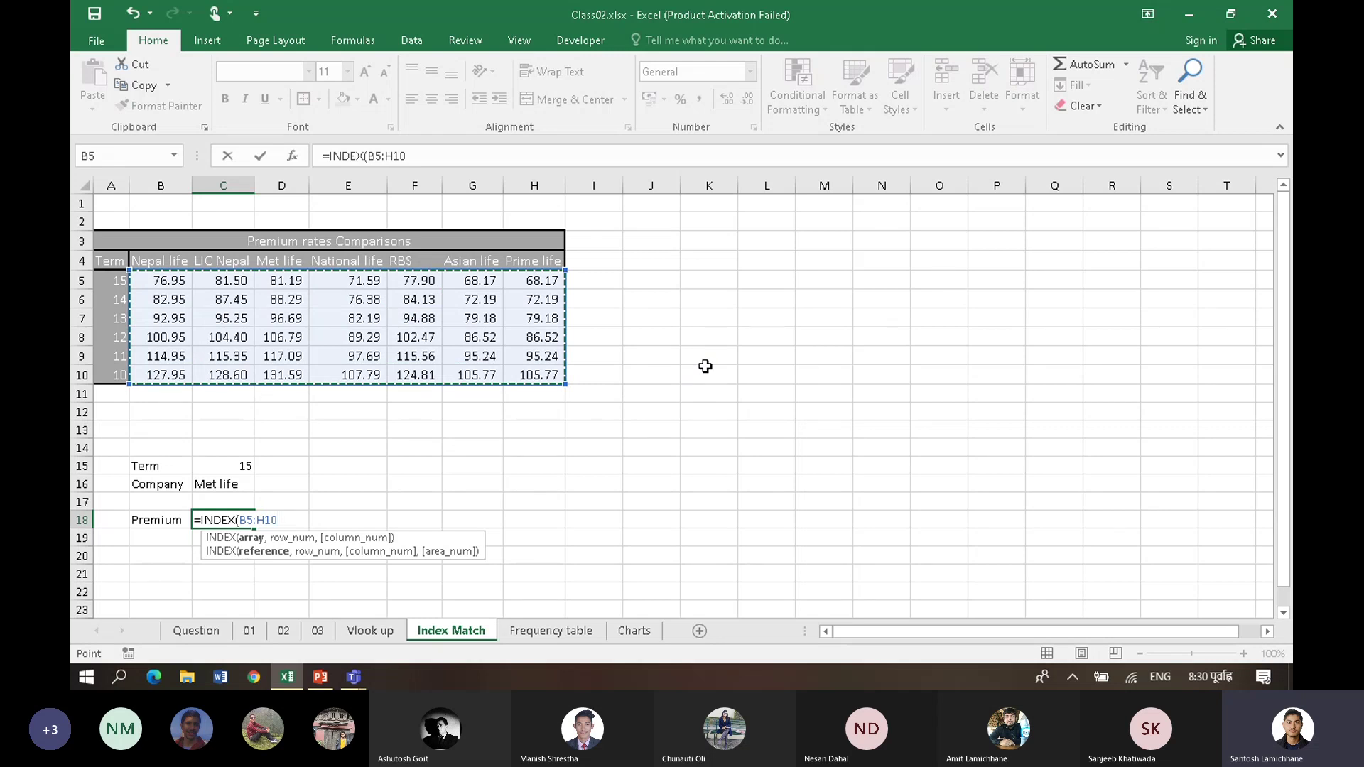
pyautogui.press('F4')
pyautogui.write(',')
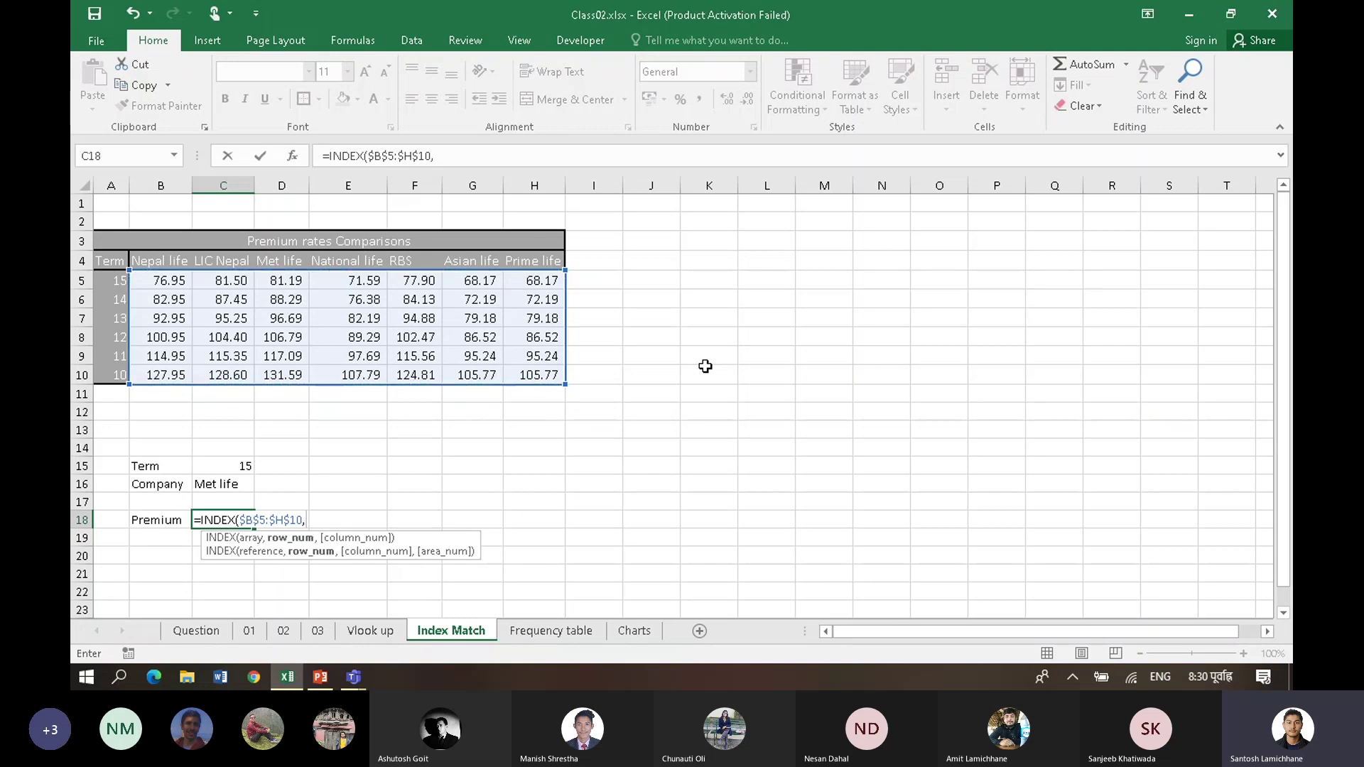
# Step: Add a MATCH function as the INDEX row number, with the Term cell as absolute lookup value $C$15
pyautogui.write('mat')
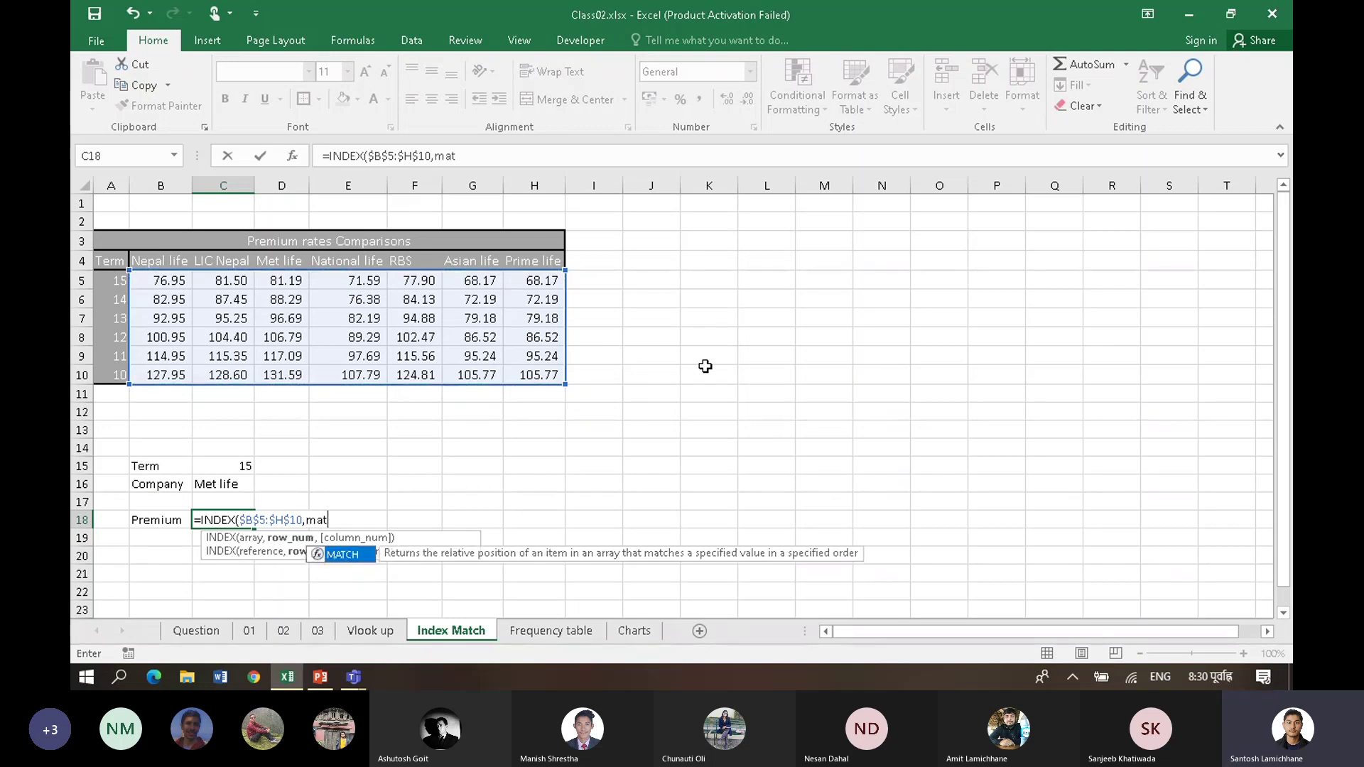
pyautogui.press('Tab')
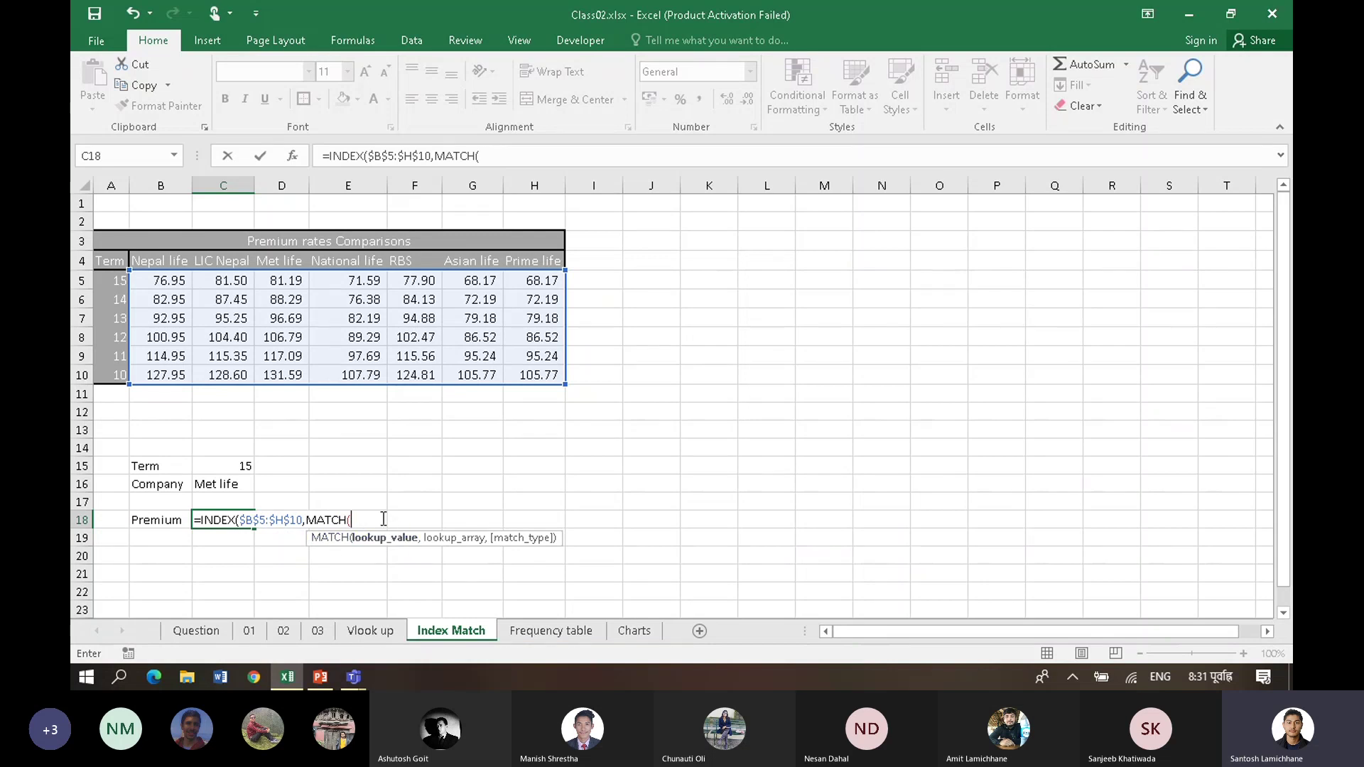
pyautogui.click(222, 466)
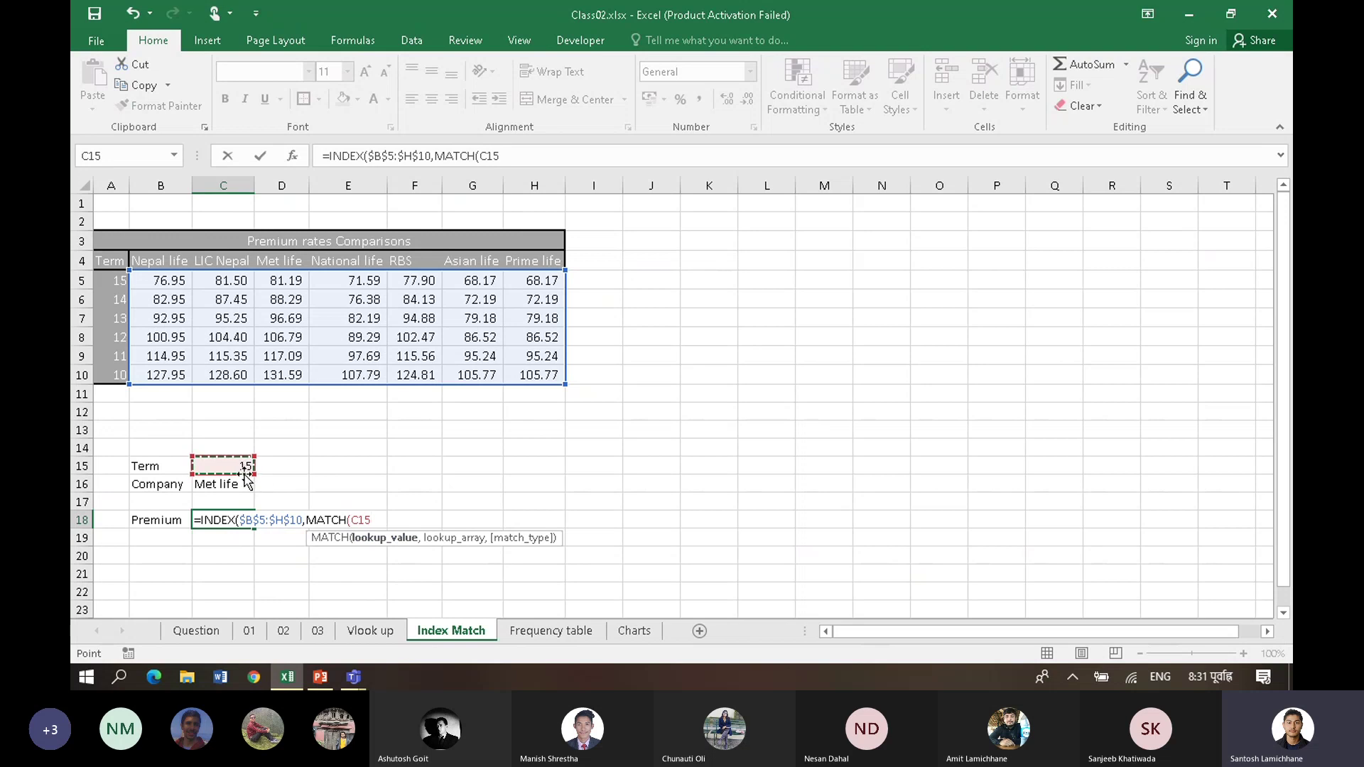
pyautogui.write(',')
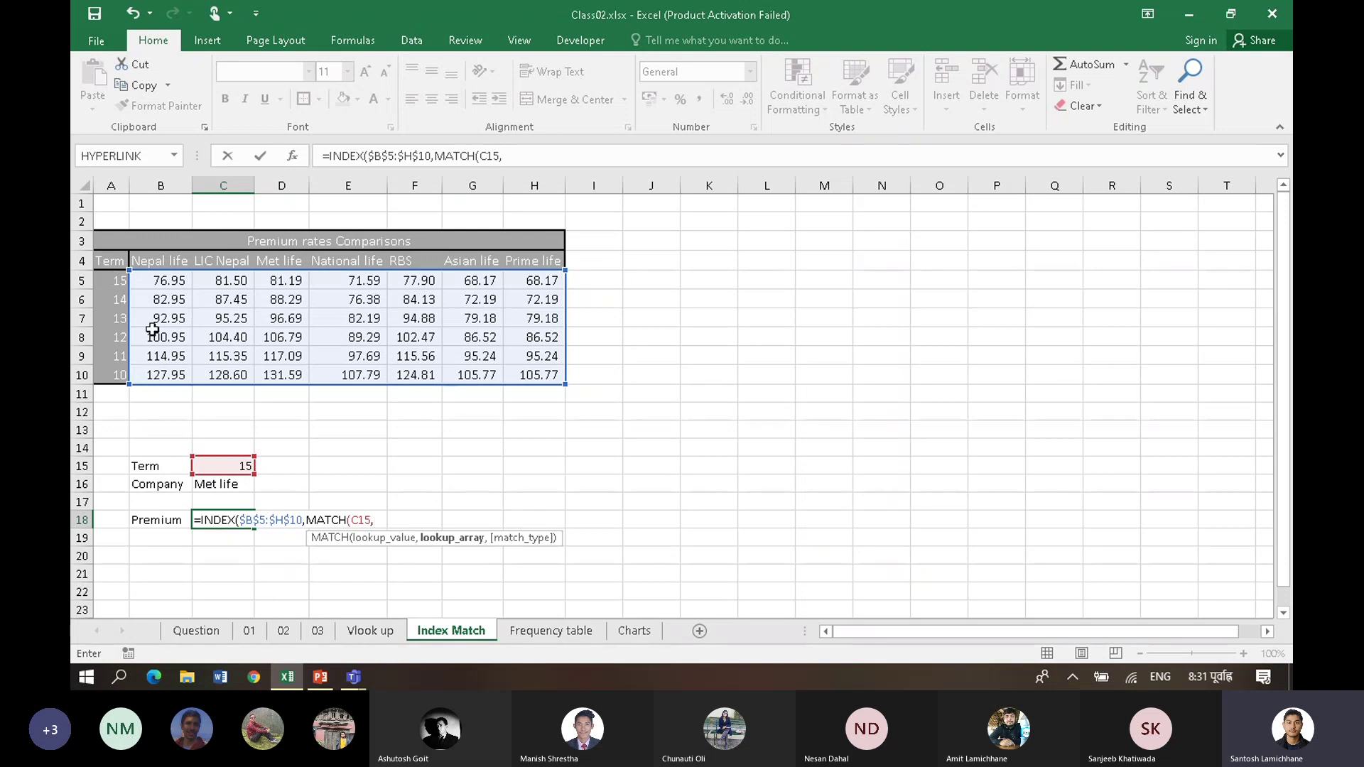
pyautogui.click(363, 518)
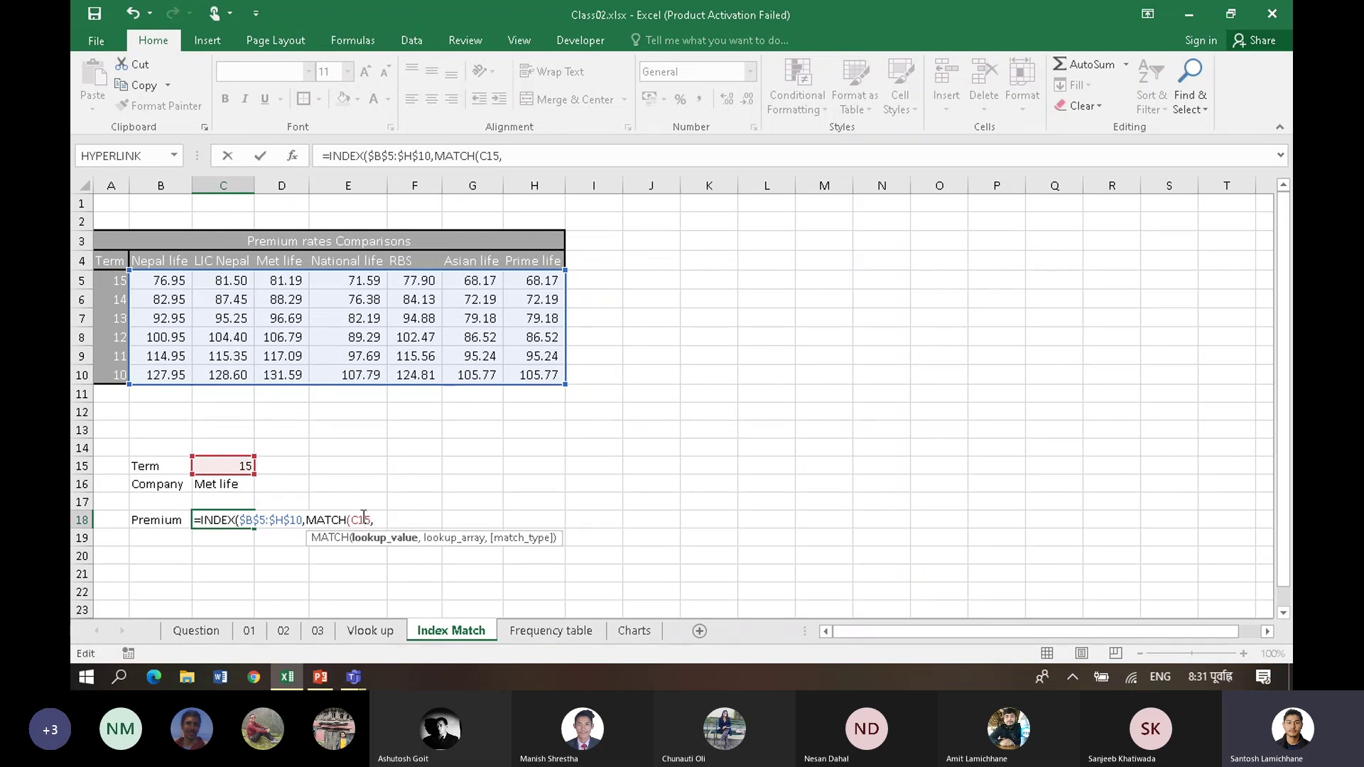
pyautogui.press('F4')
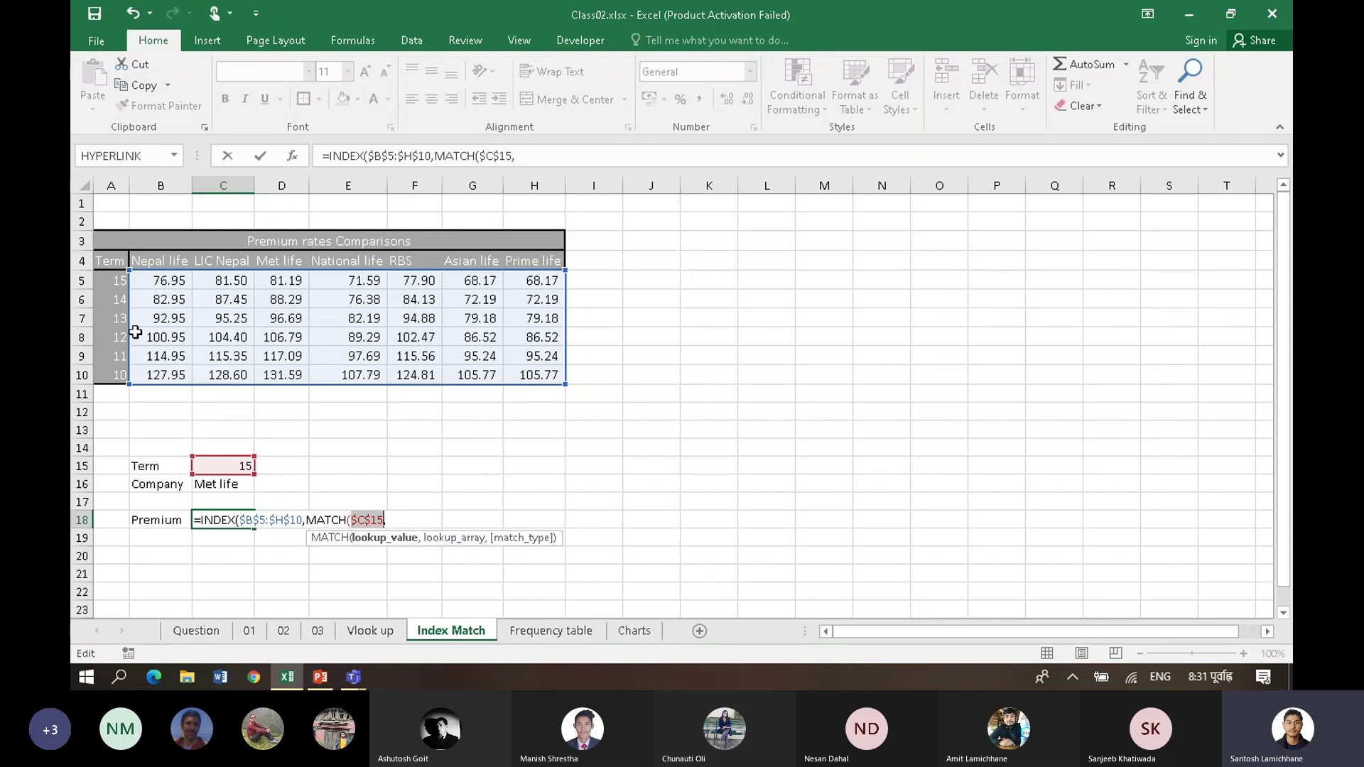
pyautogui.moveTo(110, 279); pyautogui.dragTo(113, 376)
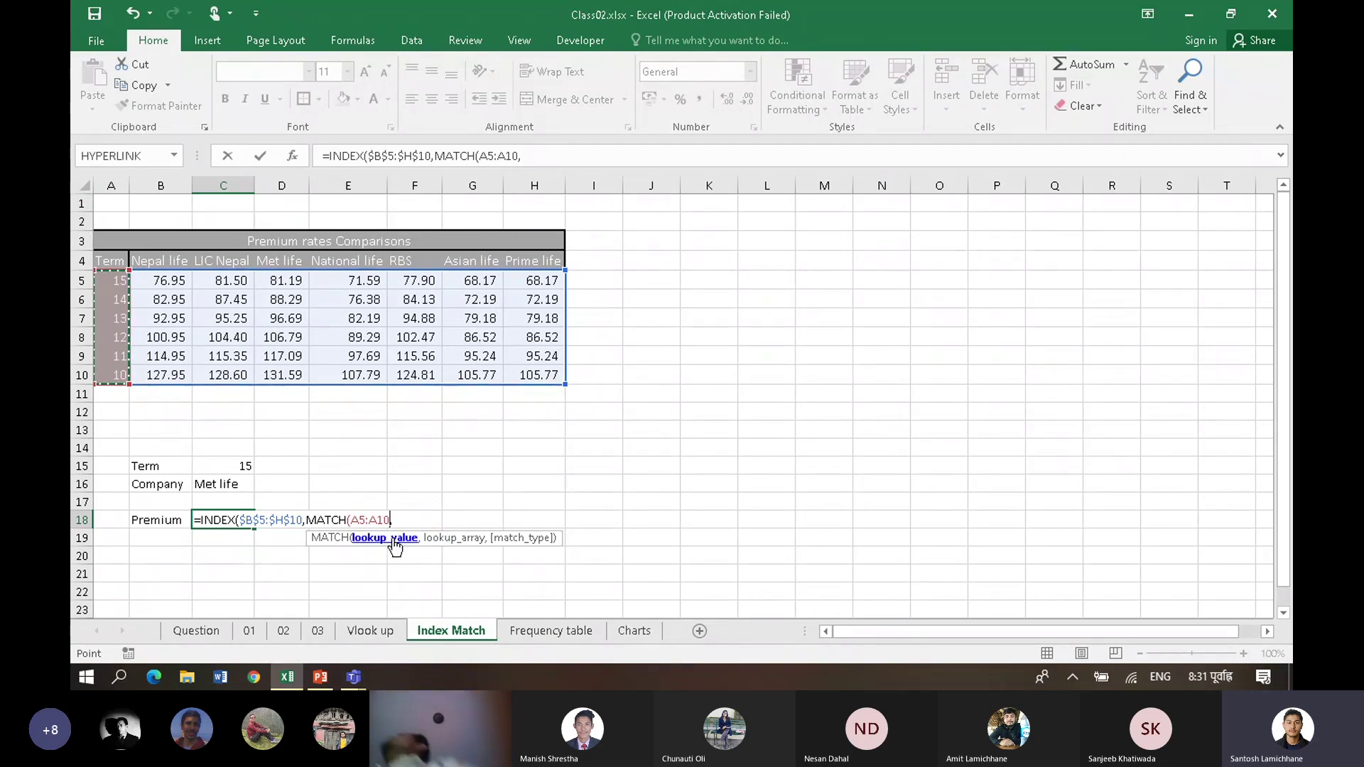
pyautogui.press('BackSpace')
pyautogui.press('BackSpace')
pyautogui.press('BackSpace')
pyautogui.press('BackSpace')
pyautogui.press('BackSpace')
pyautogui.press('BackSpace')
pyautogui.press('BackSpace')
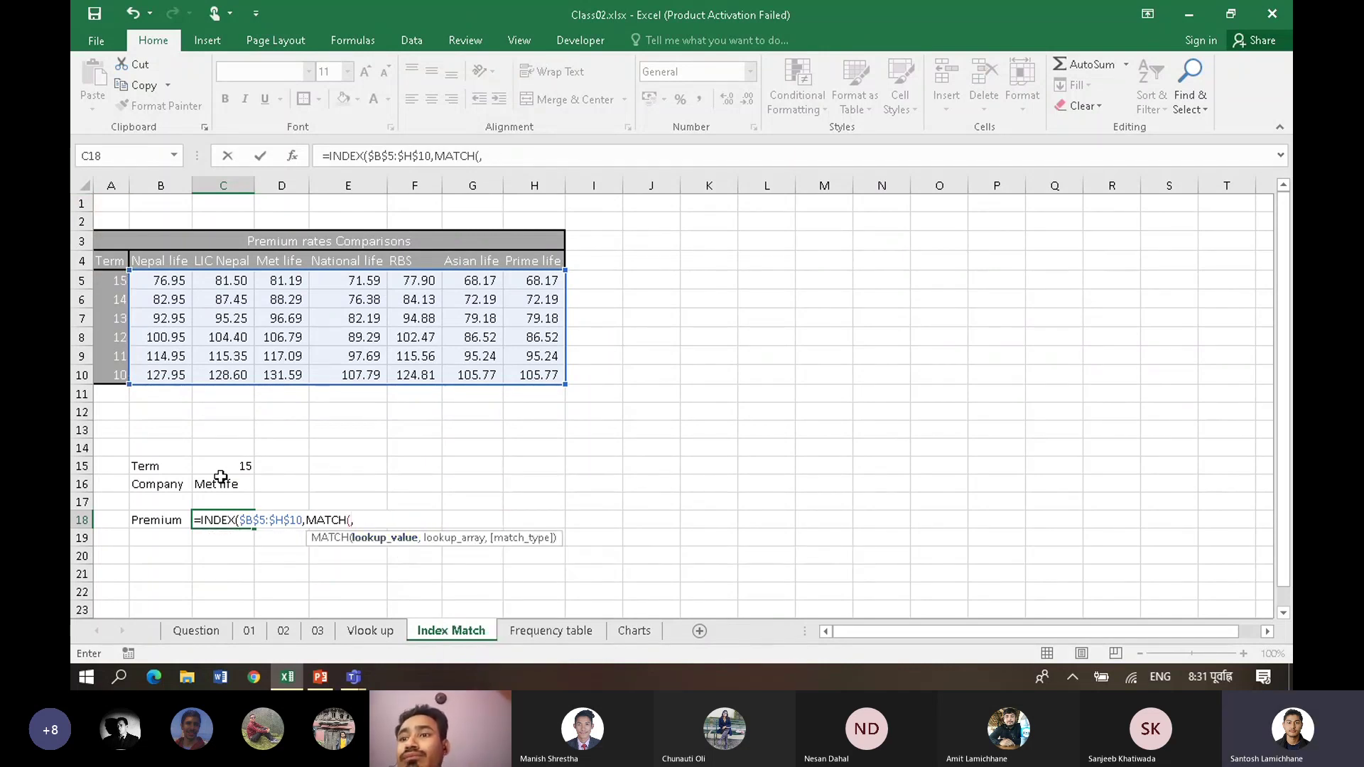
# Step: Fill MATCH's empty lookup value with the absolute Term reference $C$15
pyautogui.click(232, 463)
pyautogui.press('F4')
pyautogui.write(',')
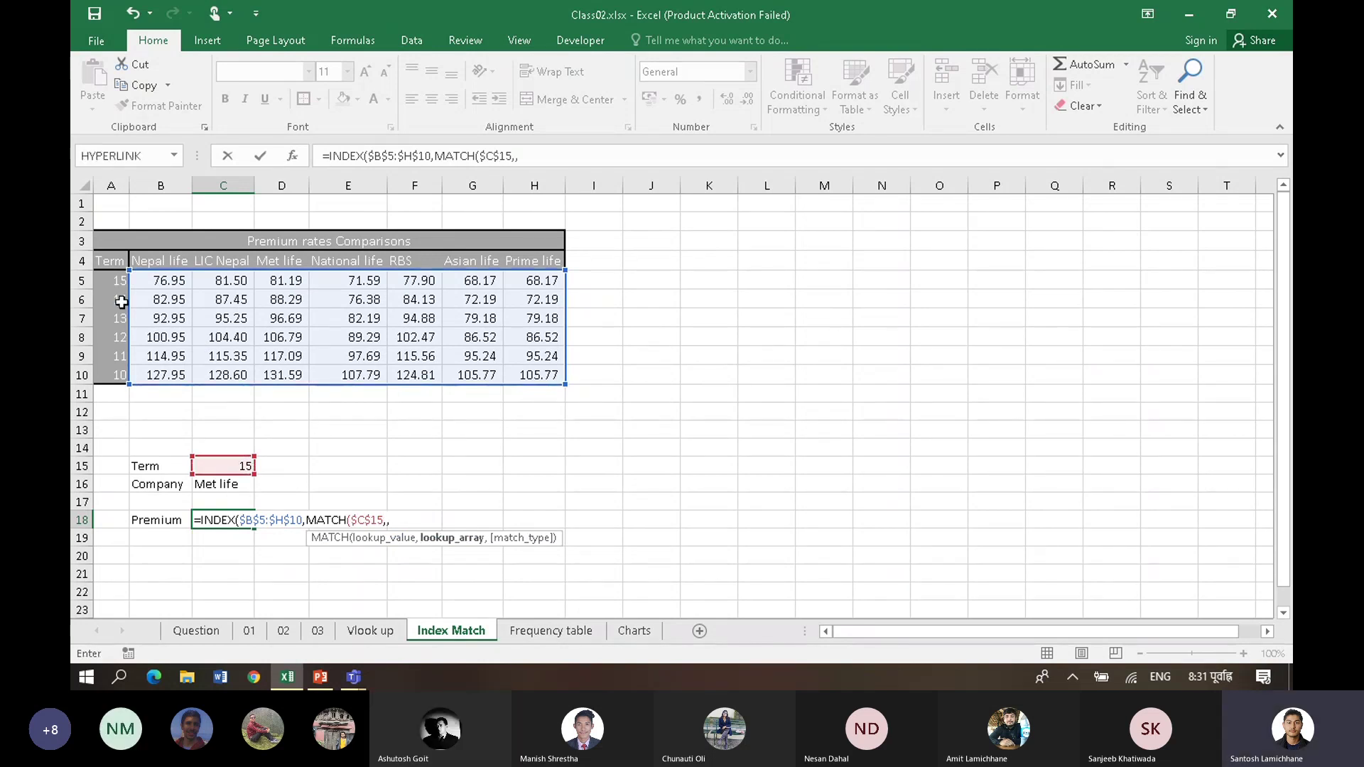
# Step: Set MATCH's lookup array to the absolute Term column range $A$5:$A$10 and its match type to 0 - Exact match
pyautogui.click(107, 282)
pyautogui.hotkey('ctrl', 'shift', 'Down')
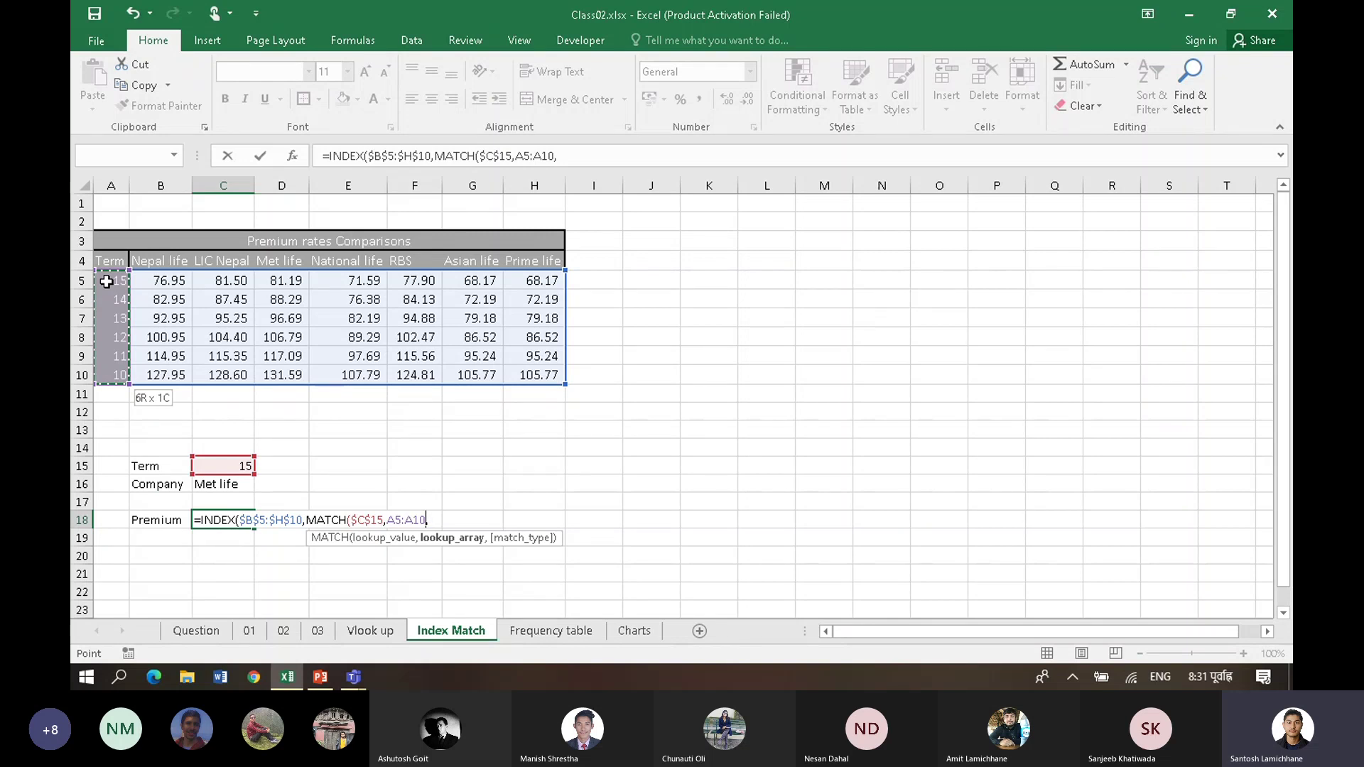
pyautogui.press('F4')
pyautogui.write(',')
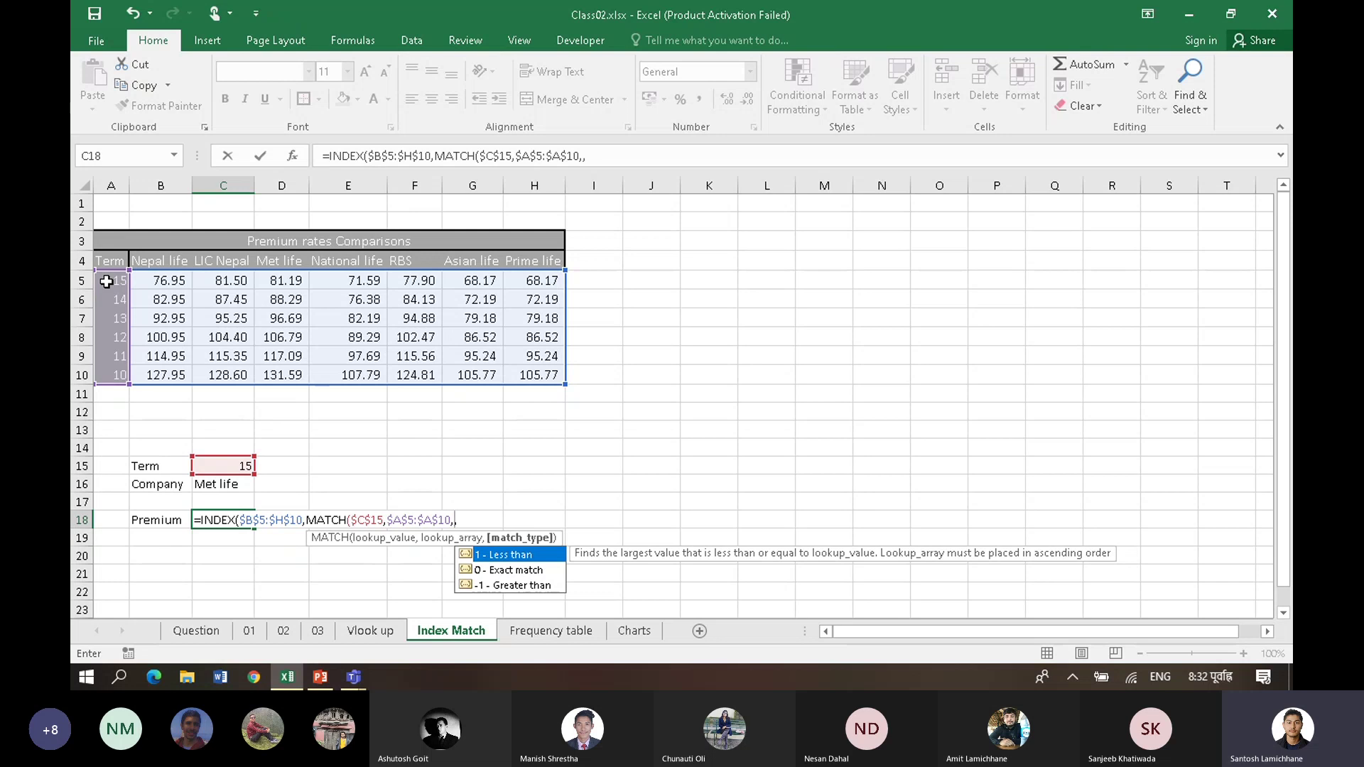
pyautogui.press('Down')
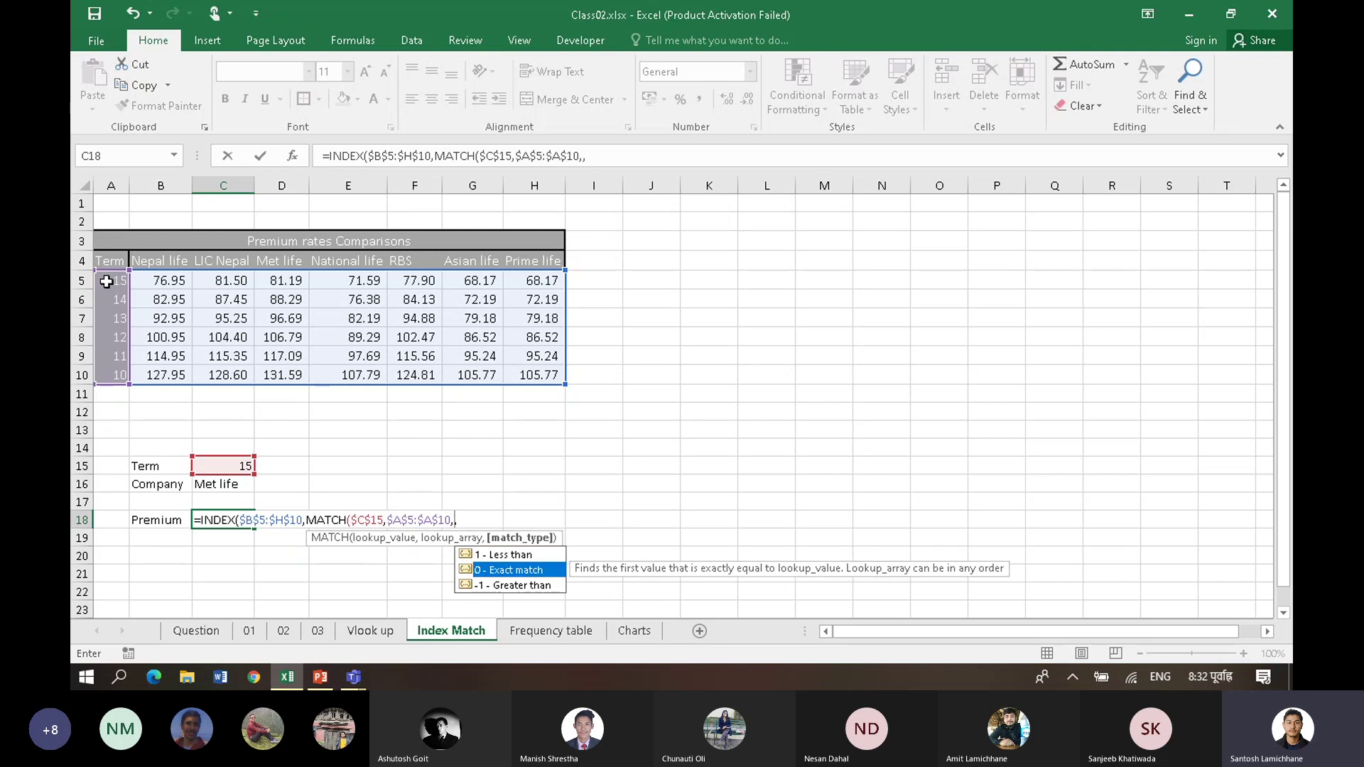
pyautogui.press('Down')
pyautogui.press('Up')
pyautogui.press('Tab')
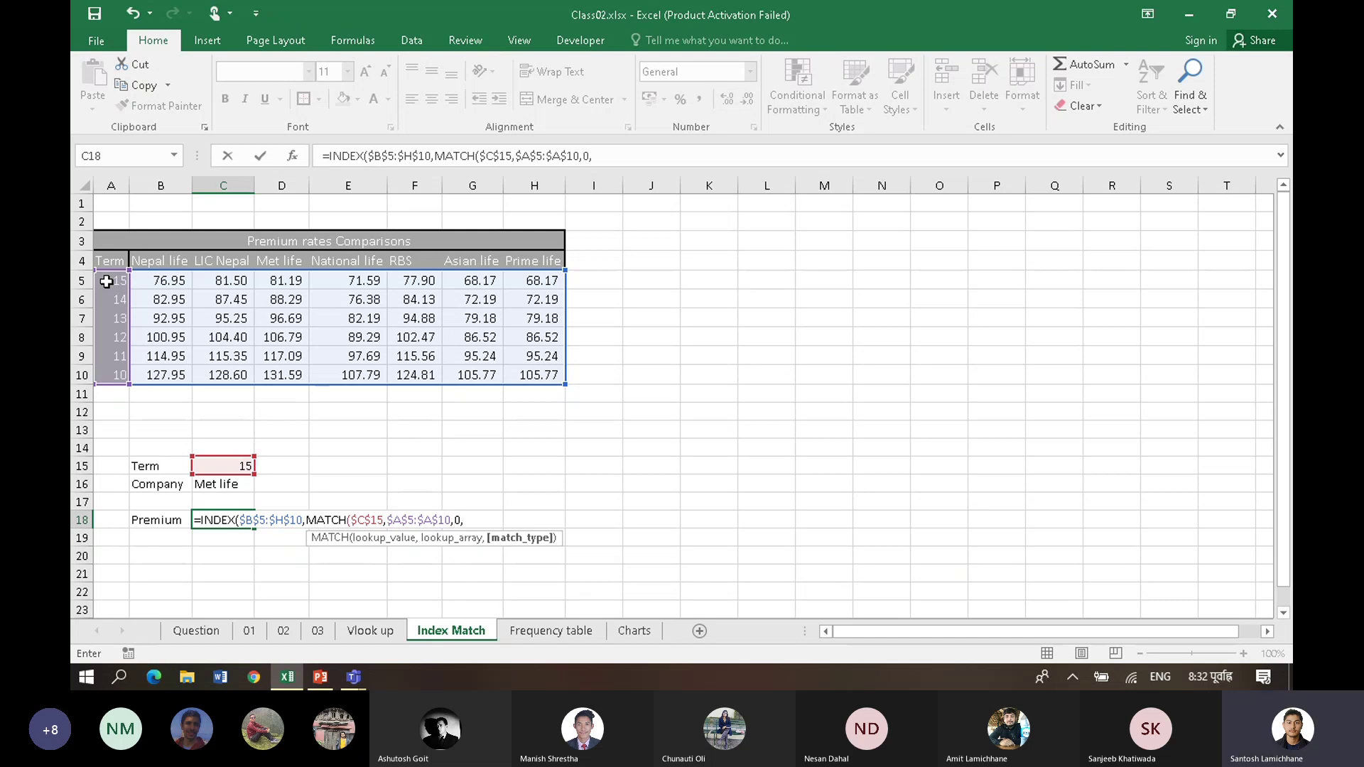
# Step: Accept the suggested correction to the C18 formula and reopen INDEX after its row-number MATCH to add a column number argument
pyautogui.press('Return')
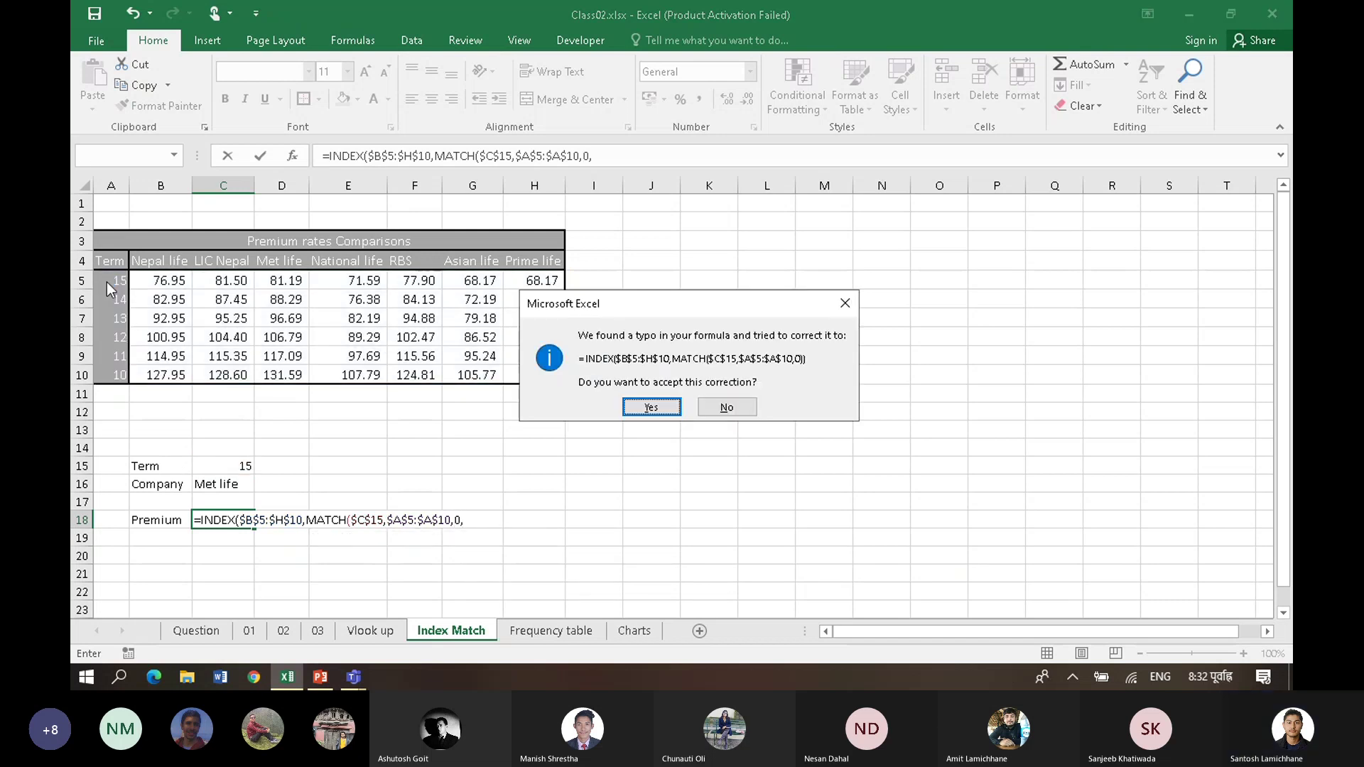
pyautogui.press('Return')
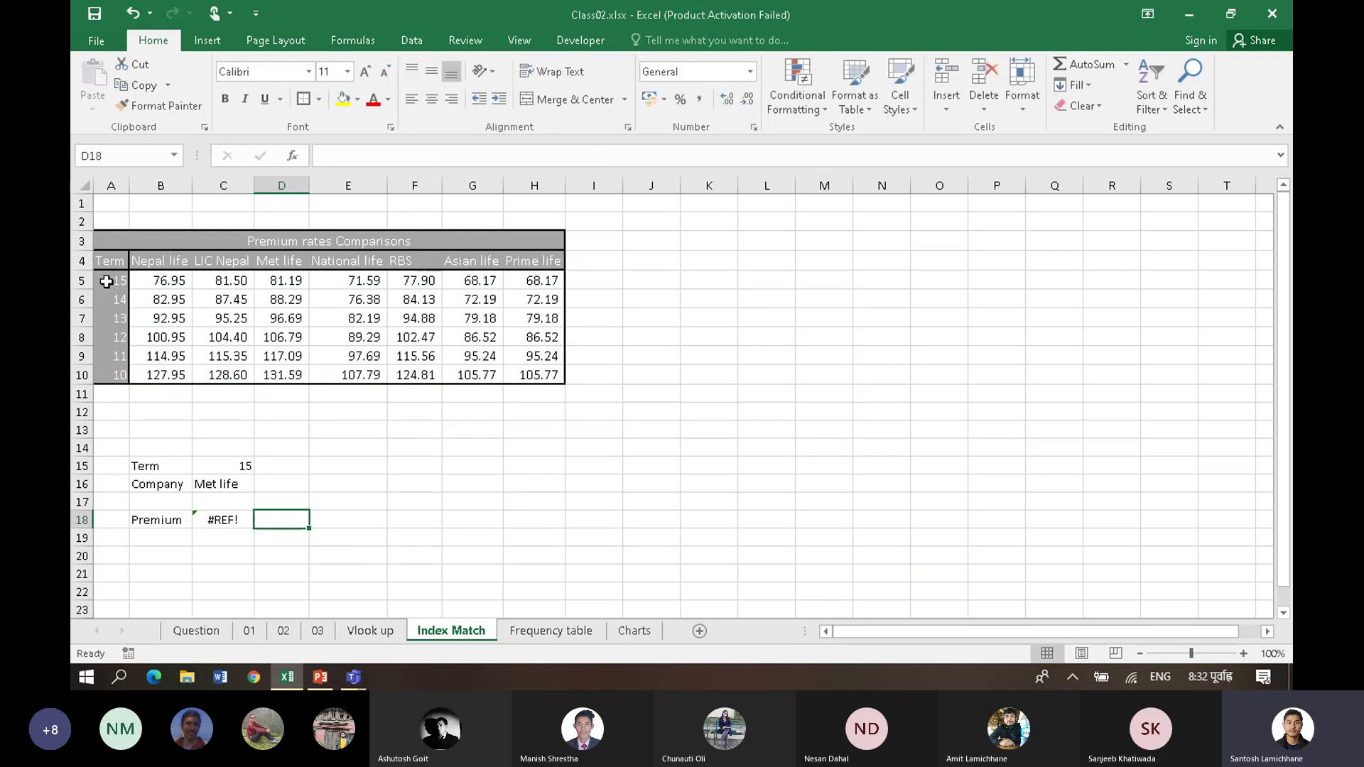
pyautogui.click(223, 521)
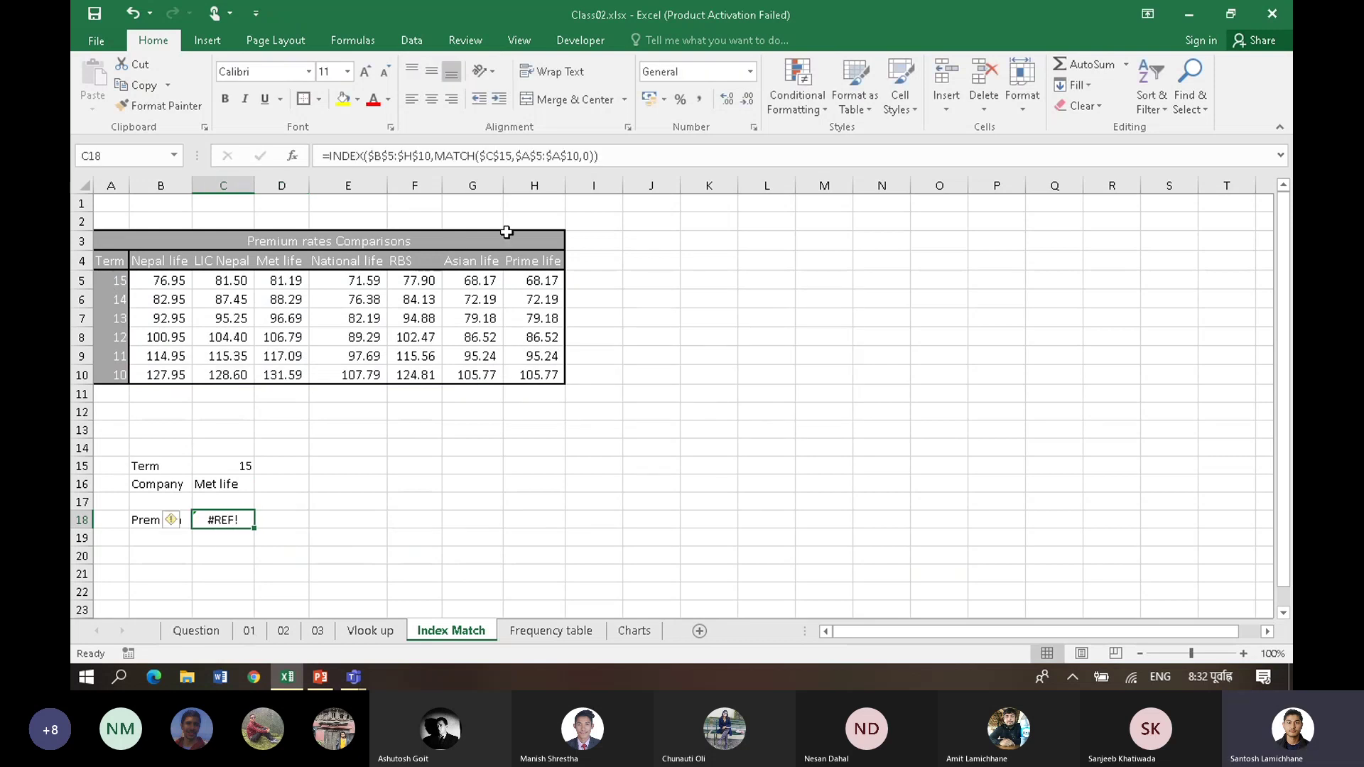
pyautogui.click(621, 157)
pyautogui.press('BackSpace')
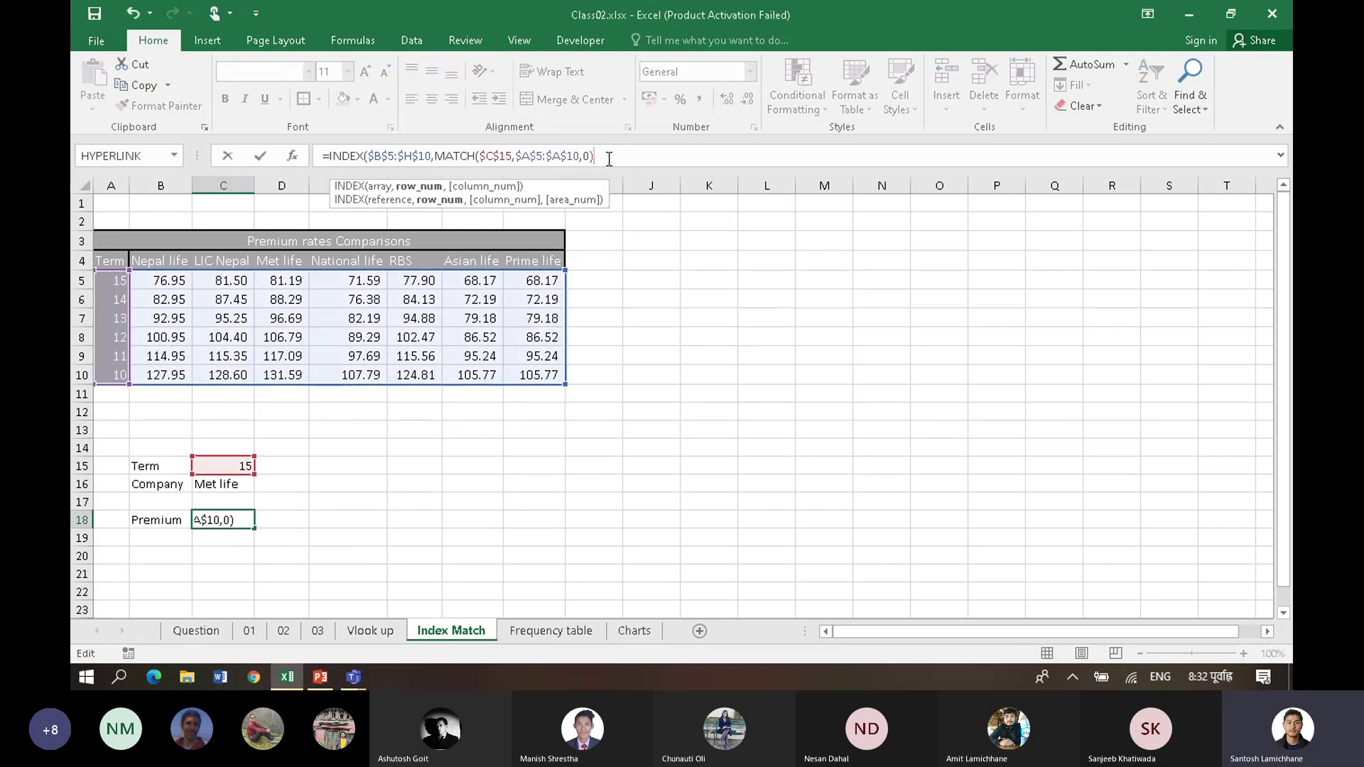
pyautogui.write(',')
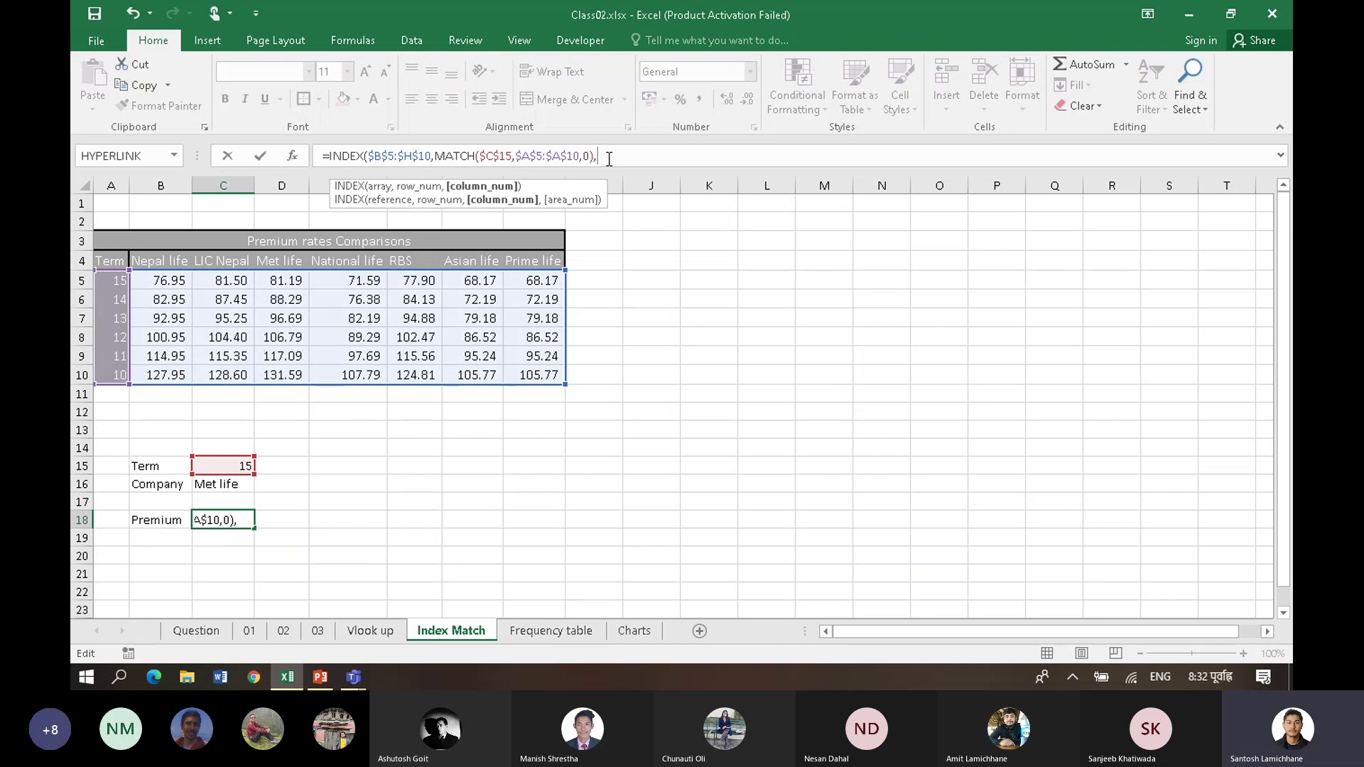
# Step: Add a second MATCH as the INDEX column number, with the Company cell as absolute lookup value $C$16
pyautogui.write('matc')
pyautogui.press('Tab')
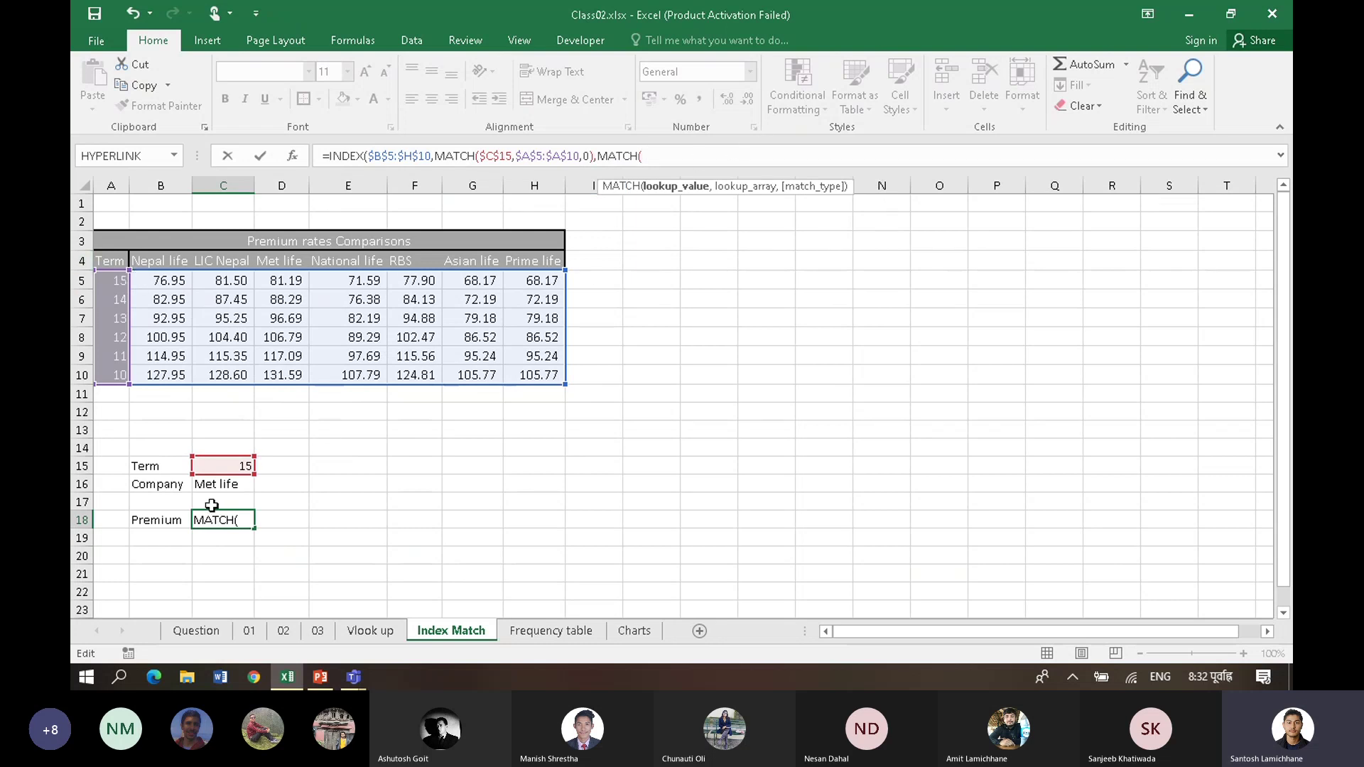
pyautogui.click(234, 484)
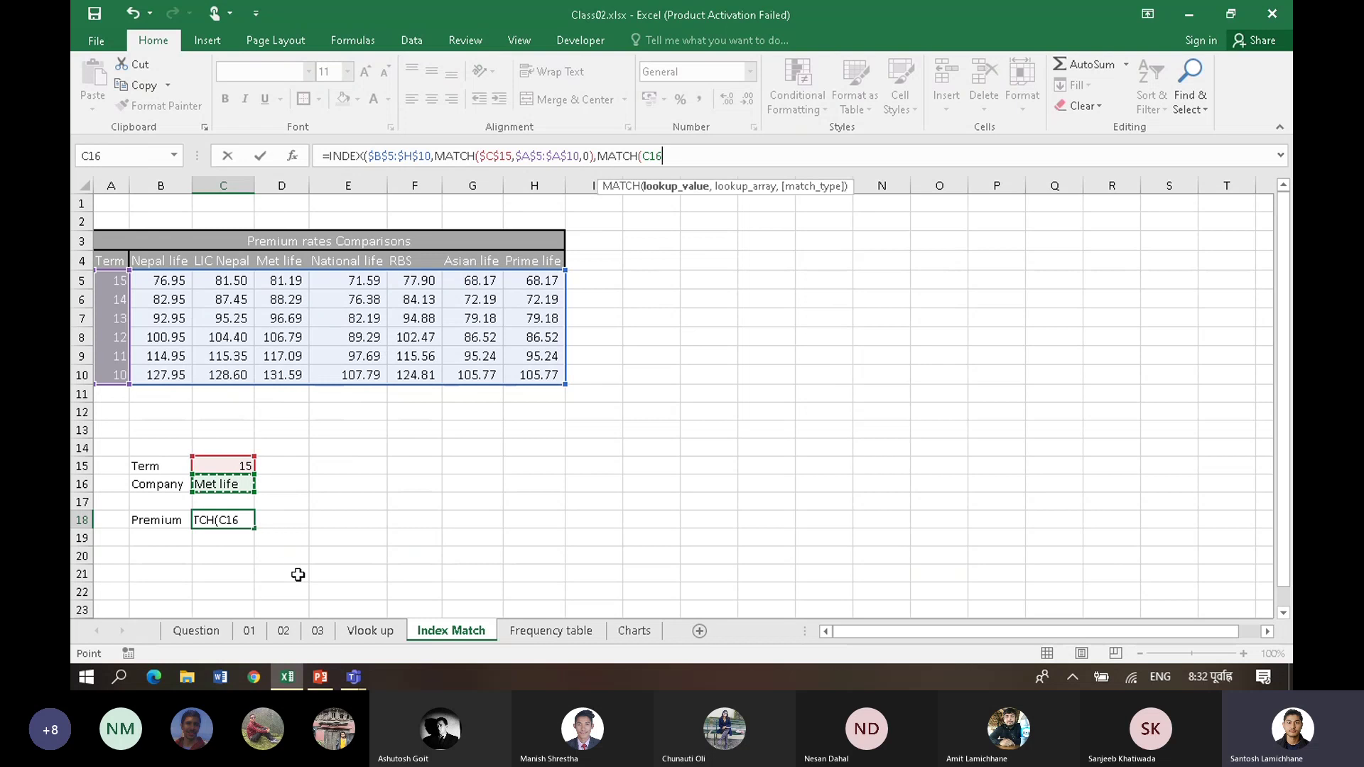
pyautogui.press('F4')
pyautogui.write(',')
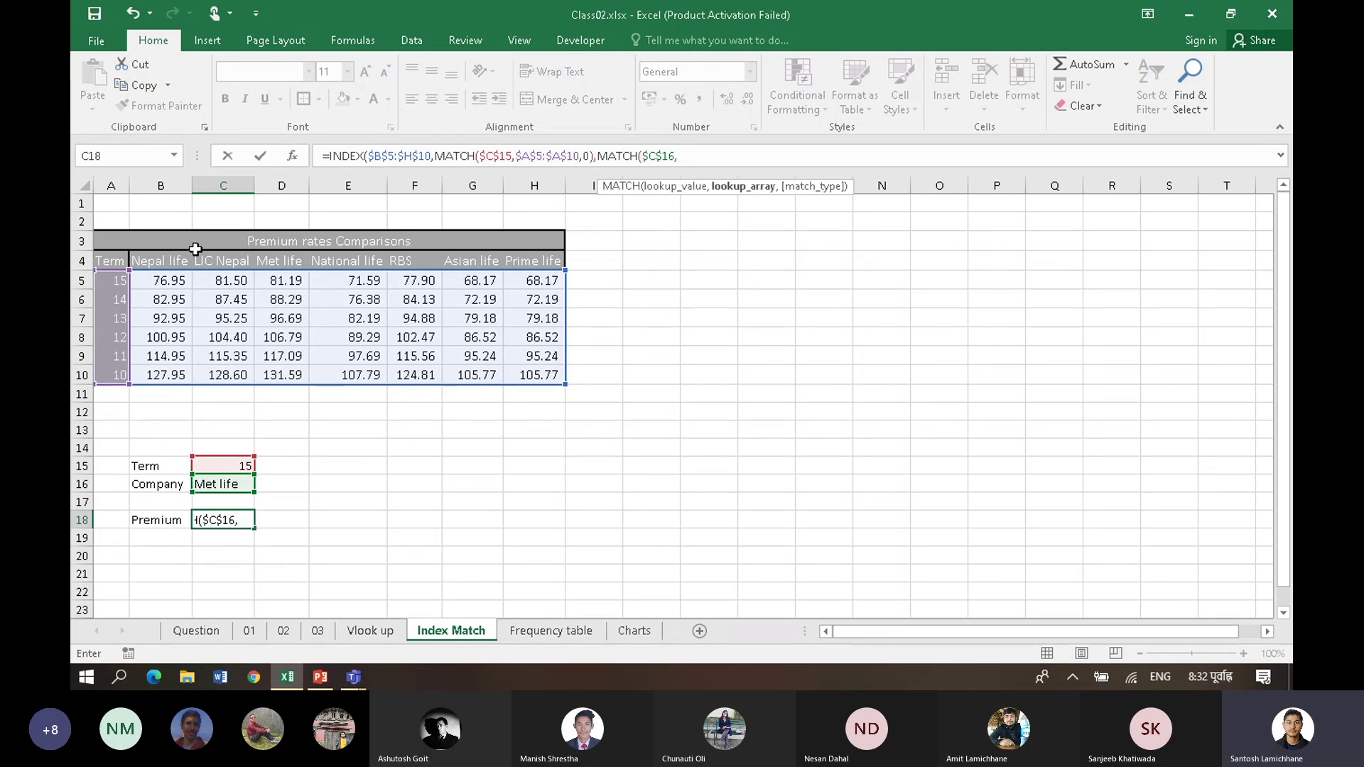
# Step: Set the second MATCH's lookup array to the absolute company headers $B$4:$H$4 with match type 0, and complete the C18 formula
pyautogui.moveTo(168, 258); pyautogui.dragTo(536, 257)
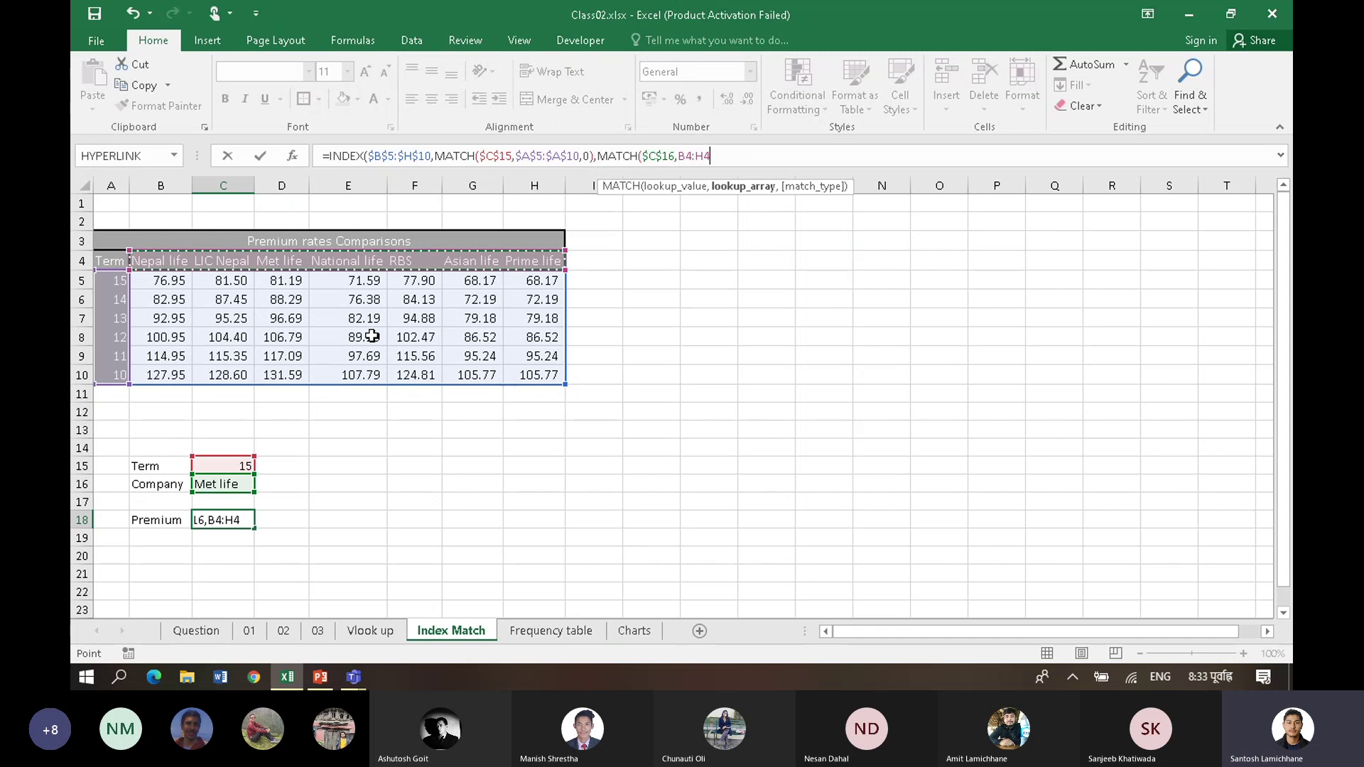
pyautogui.press('F4')
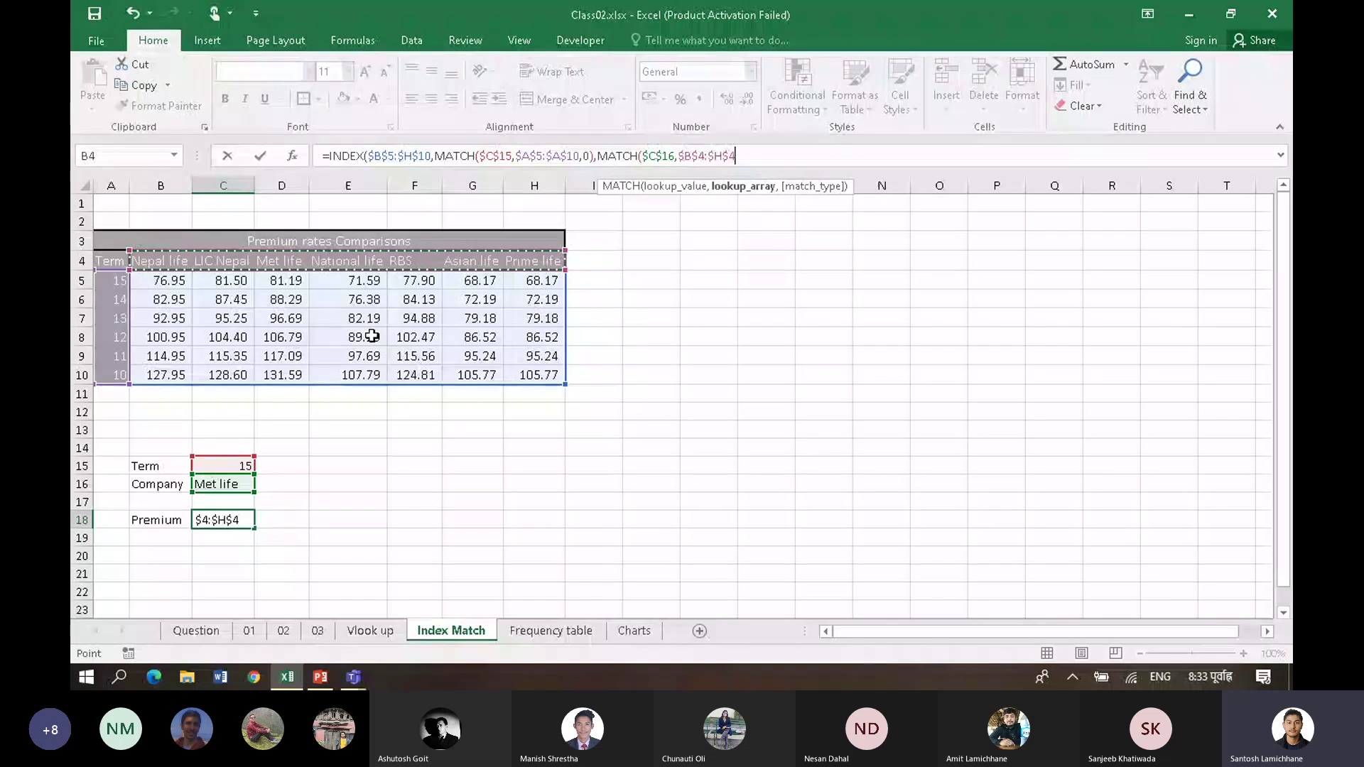
pyautogui.write(',')
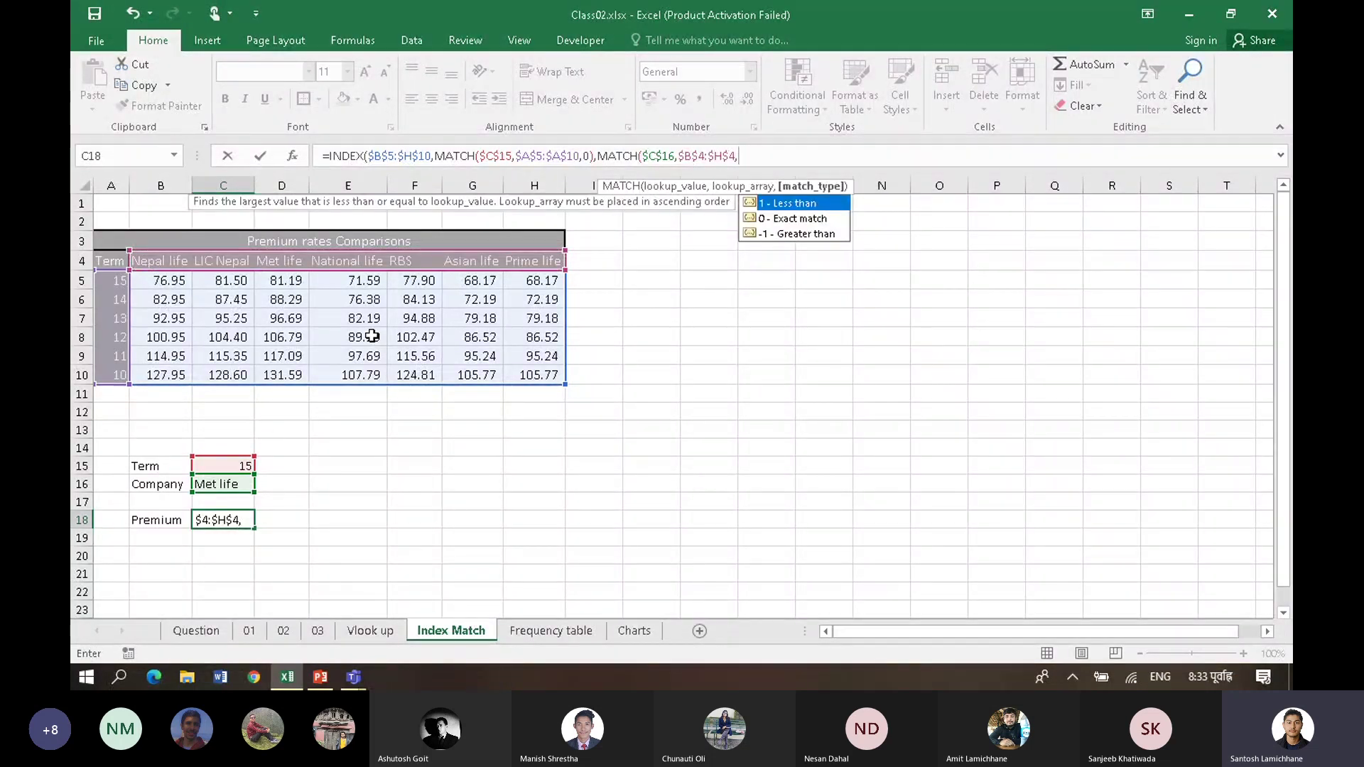
pyautogui.press('Down')
pyautogui.press('Tab')
pyautogui.write(')')
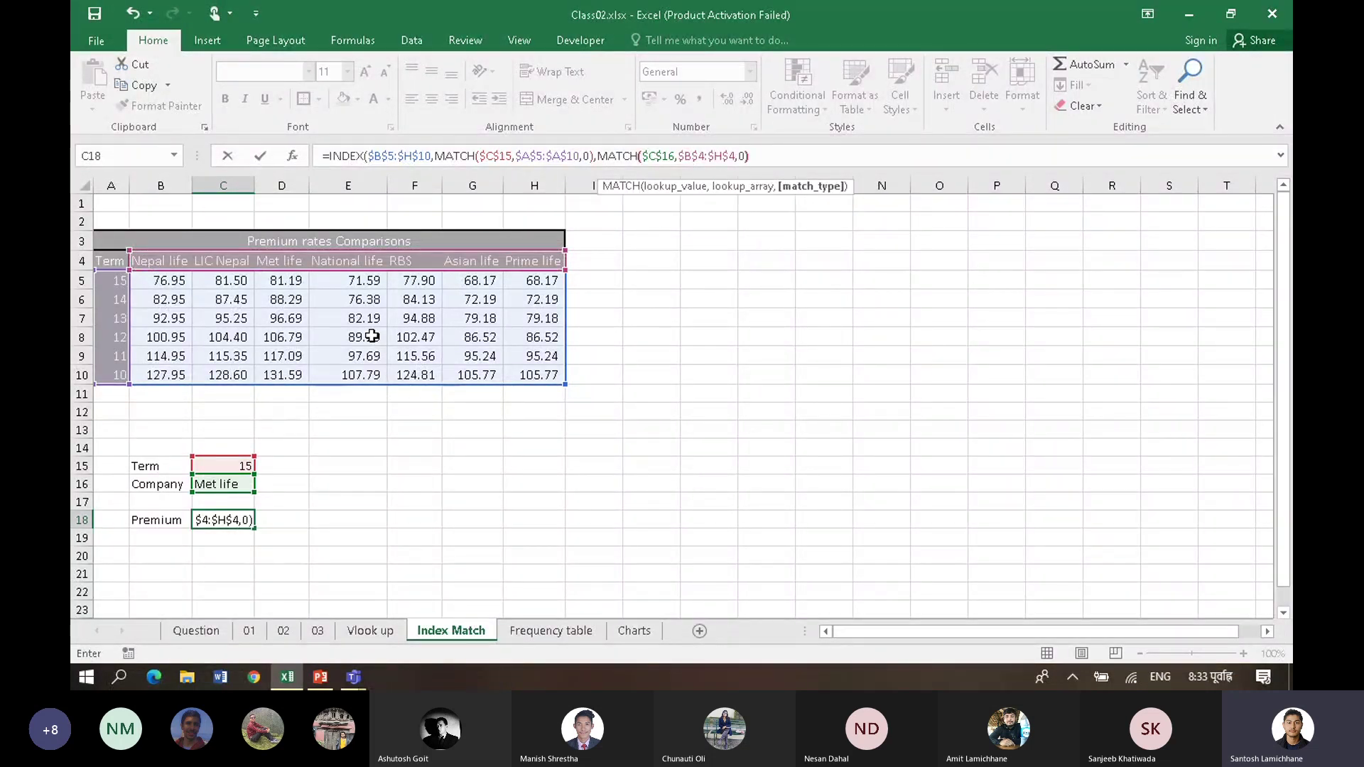
pyautogui.write(')')
pyautogui.press('Return')
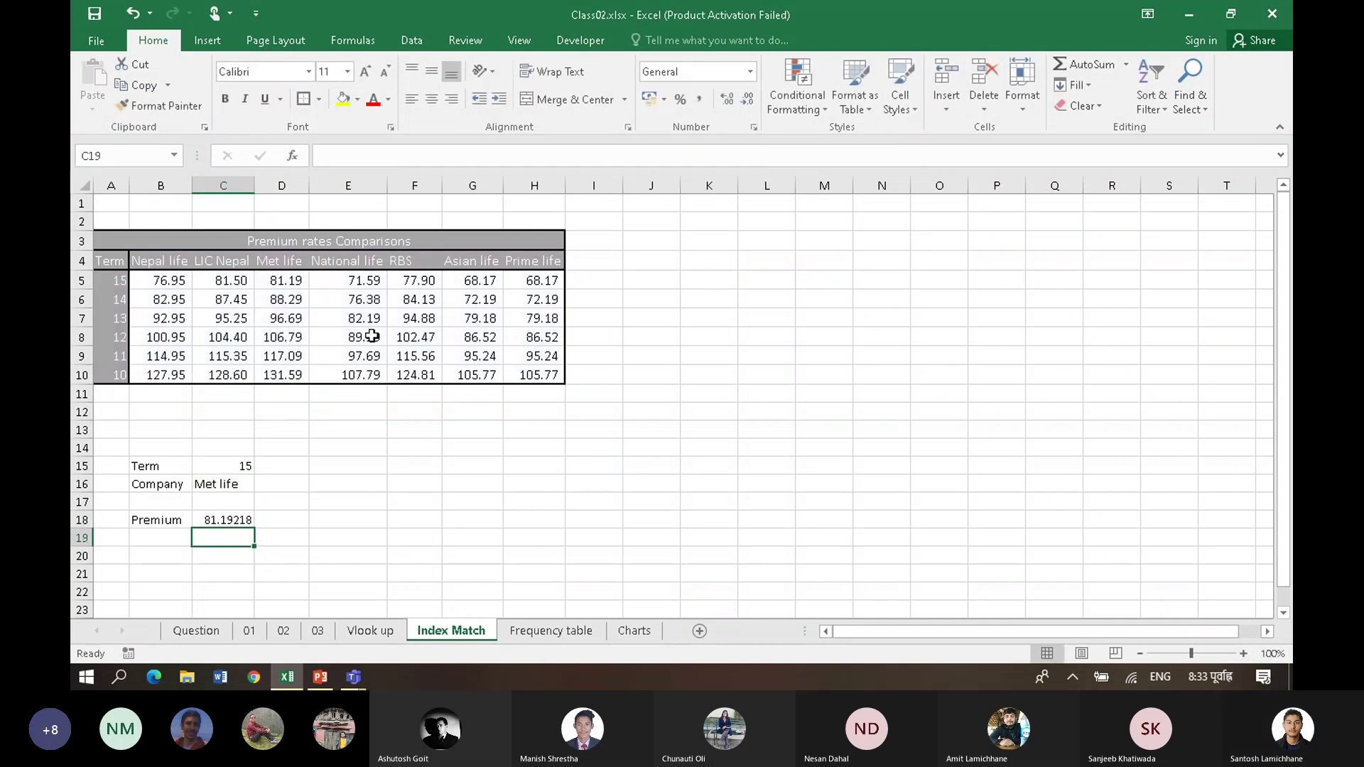
# Step: Show the Met life rate for term 15 in D5 with five decimals and fit column D's width to its content
pyautogui.press('Up')
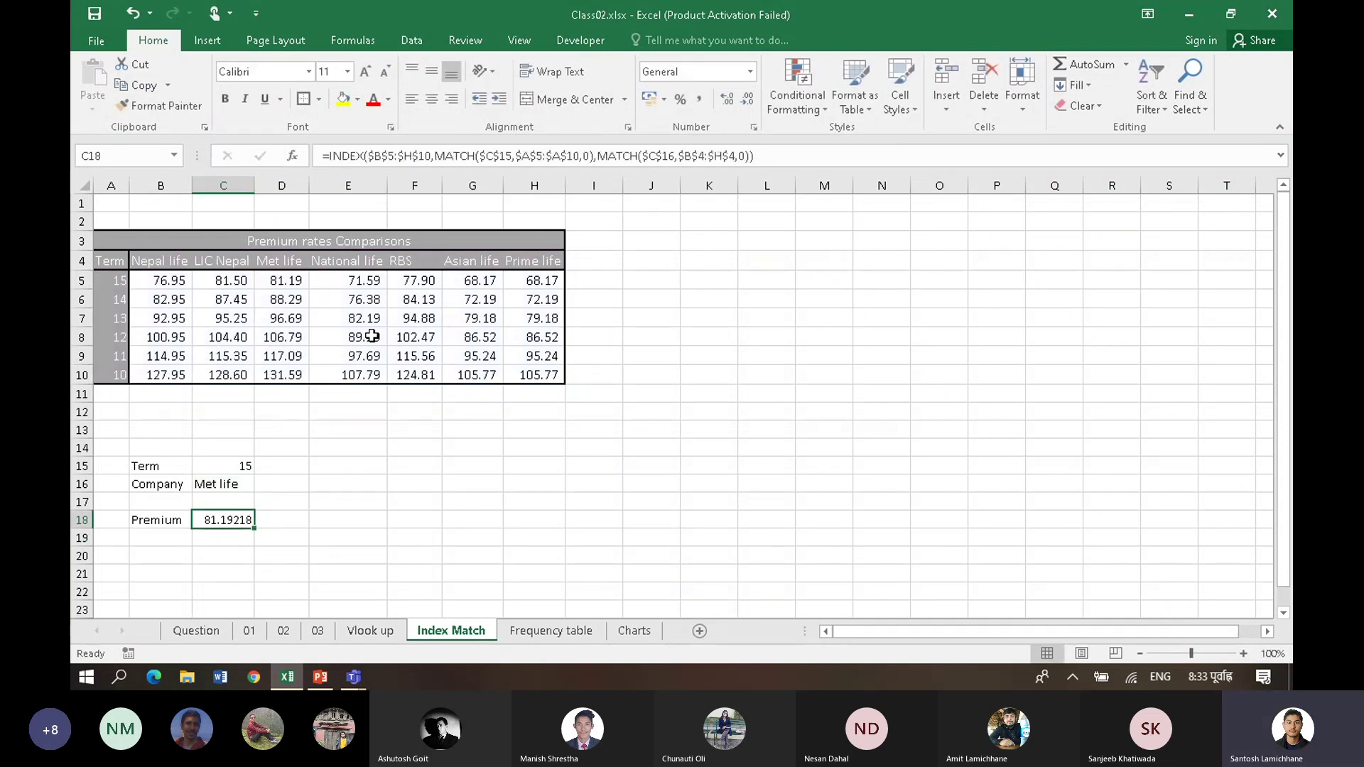
pyautogui.click(290, 271)
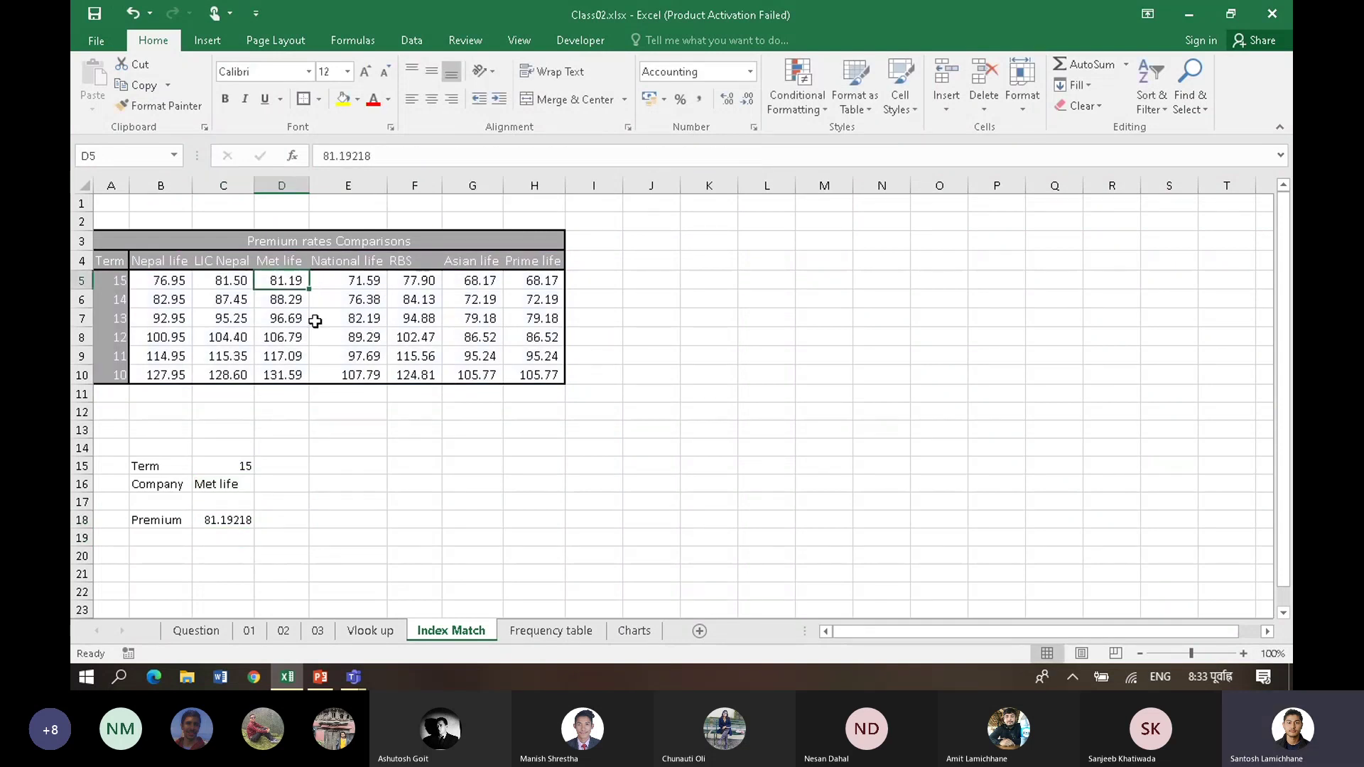
pyautogui.click(236, 523)
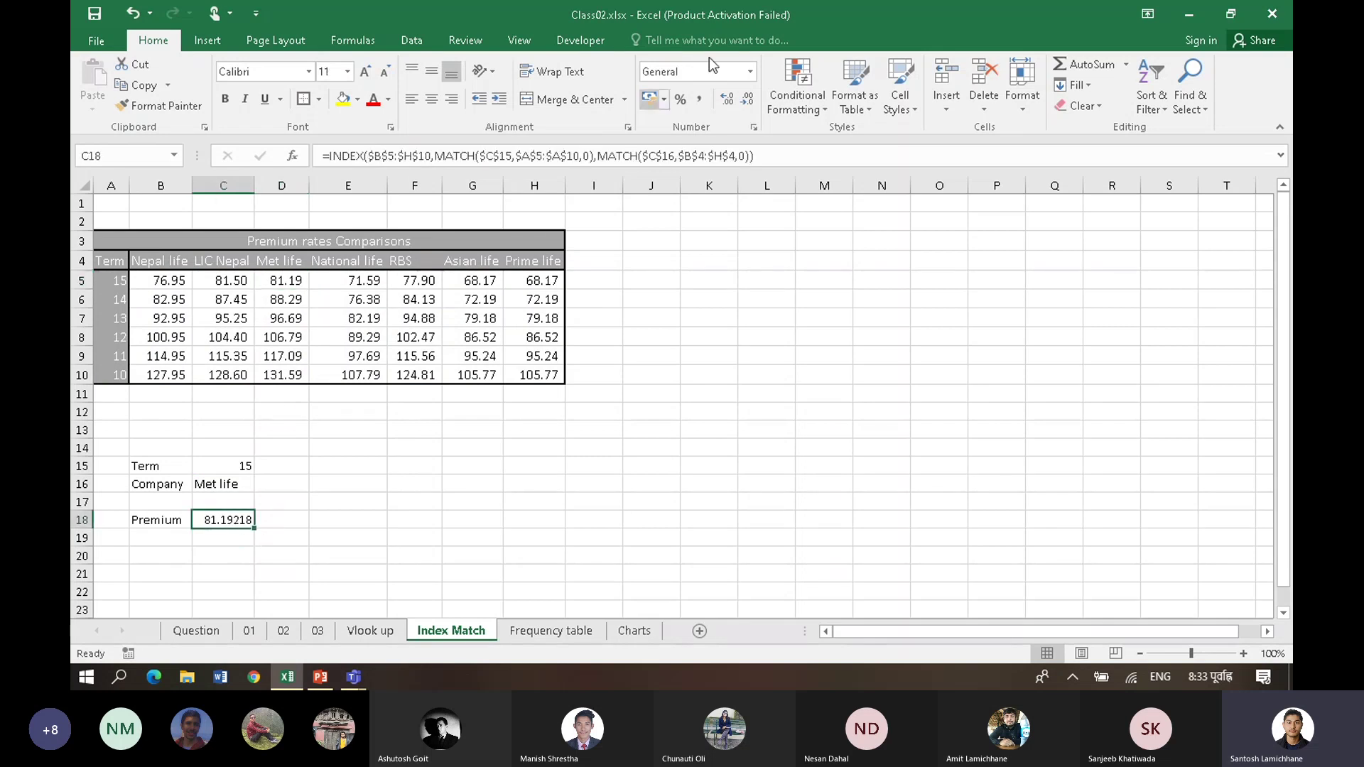
pyautogui.click(284, 282)
pyautogui.click(727, 94)
pyautogui.click(728, 94)
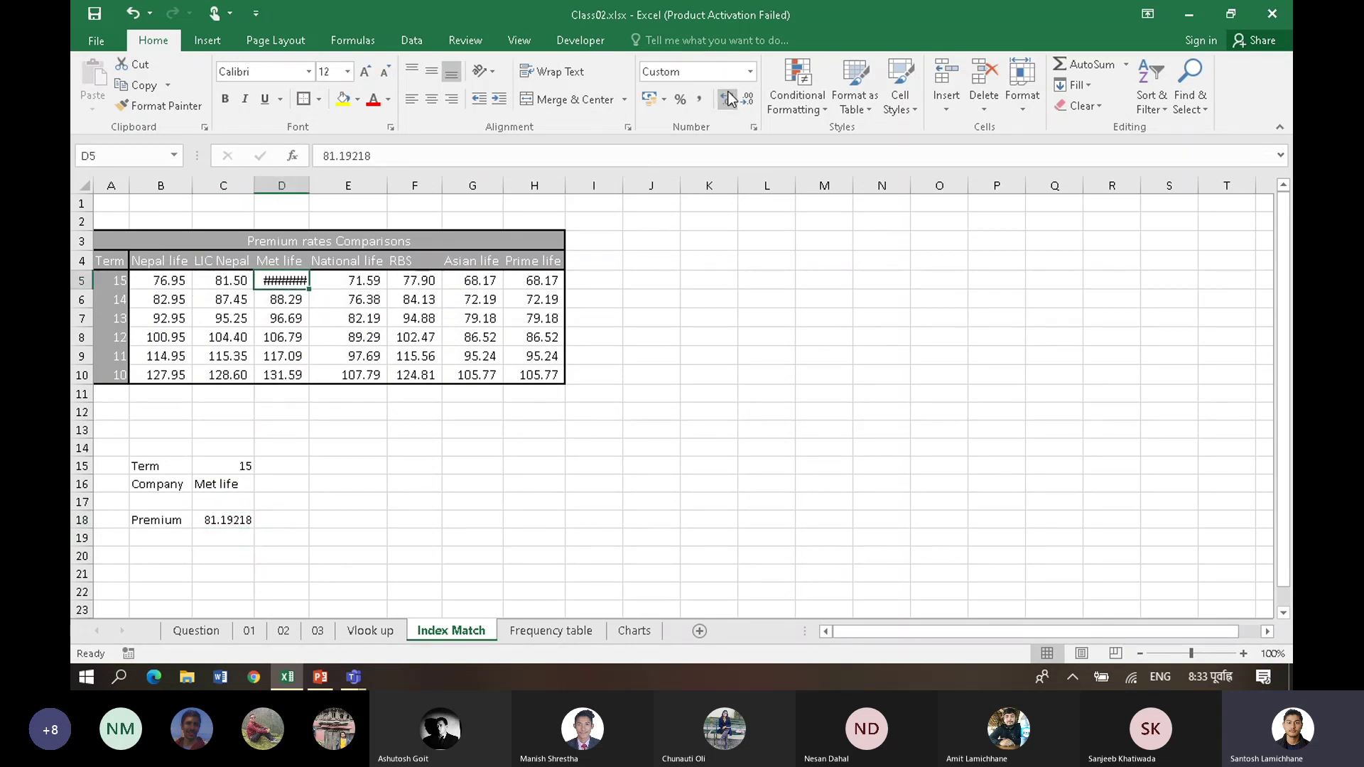
pyautogui.doubleClick(309, 186)
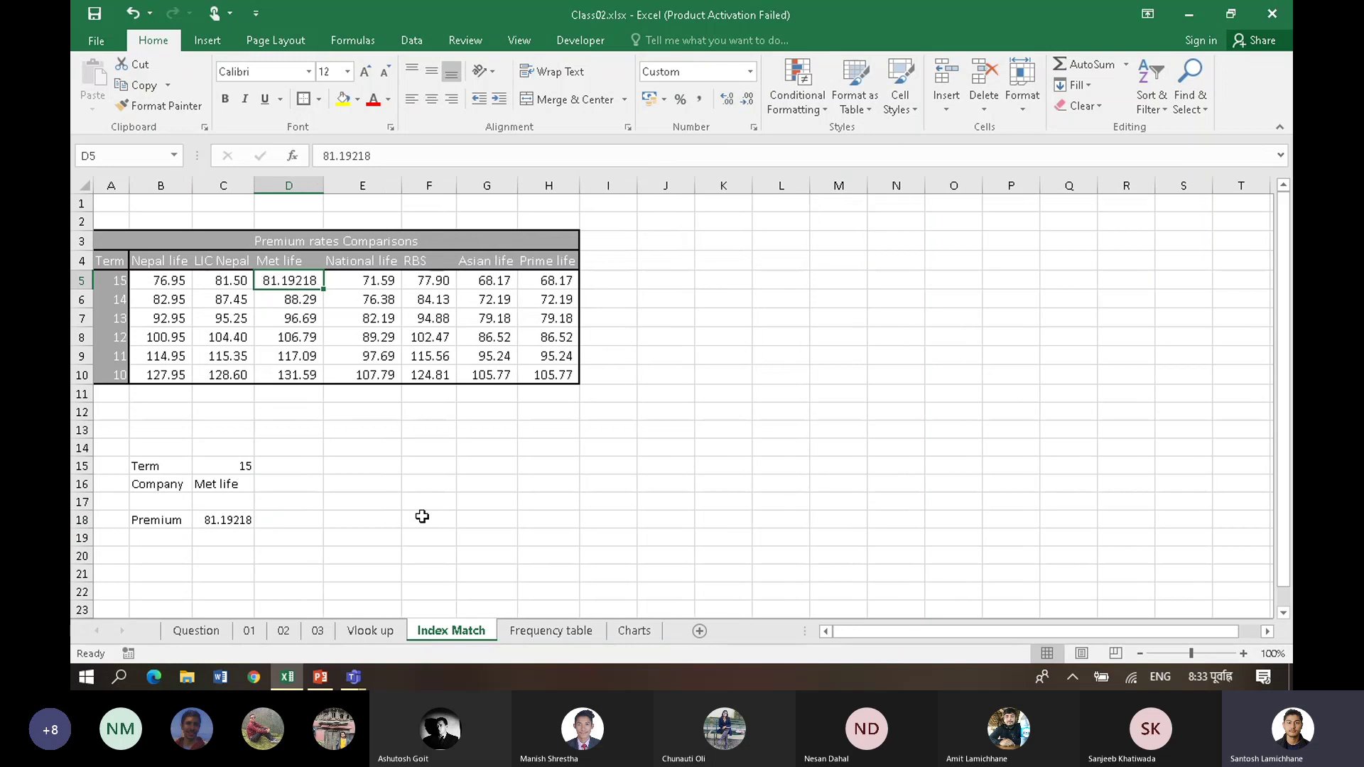
pyautogui.click(416, 500)
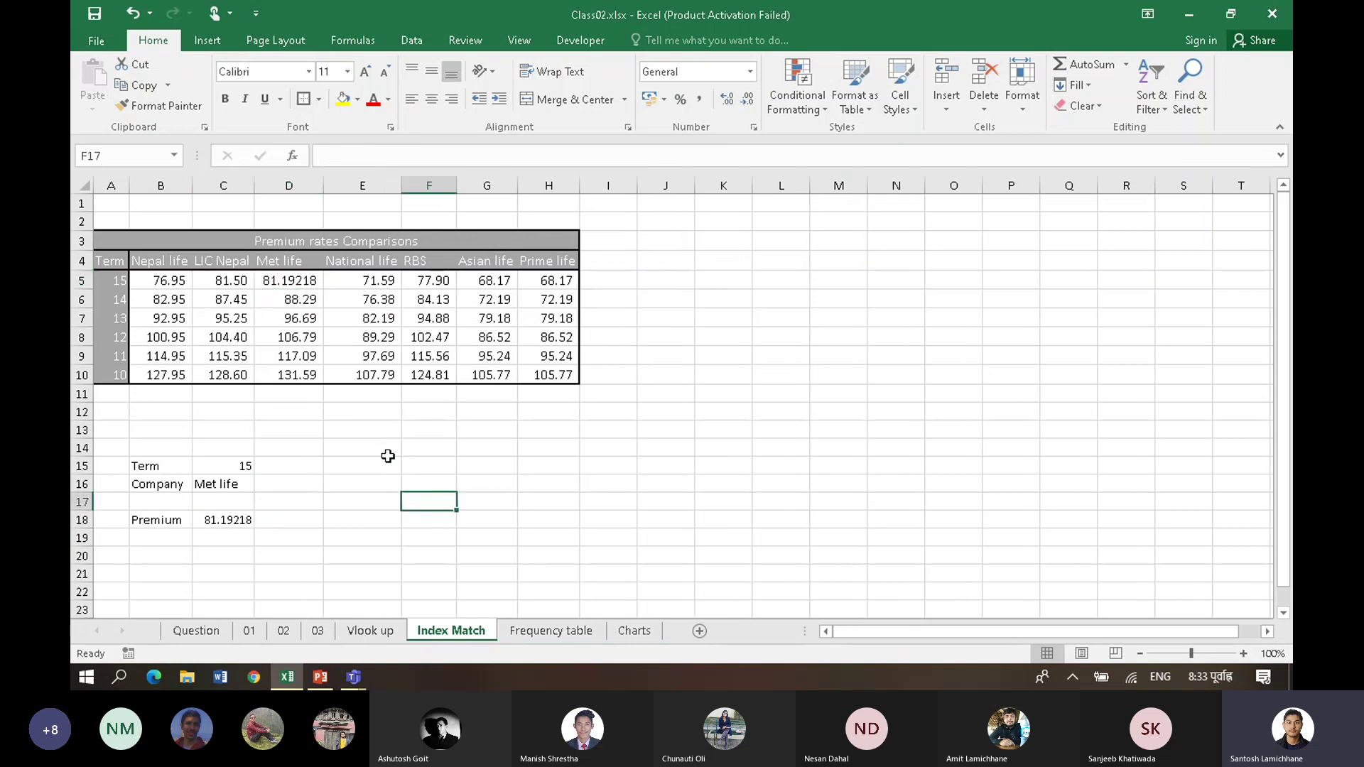
pyautogui.click(311, 277)
pyautogui.click(341, 440)
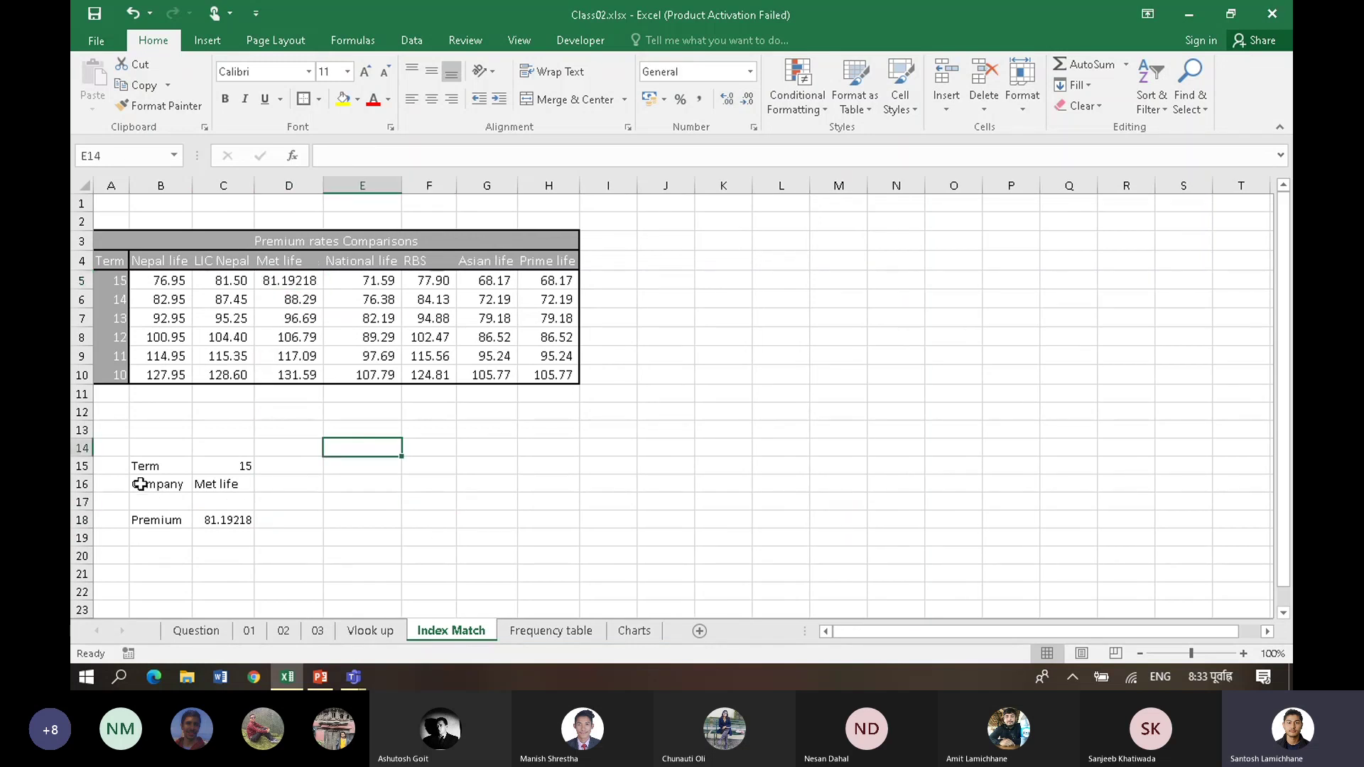
# Step: Set the Term in C15 to 16 to test the Premium formula with a term missing from the table
pyautogui.click(228, 461)
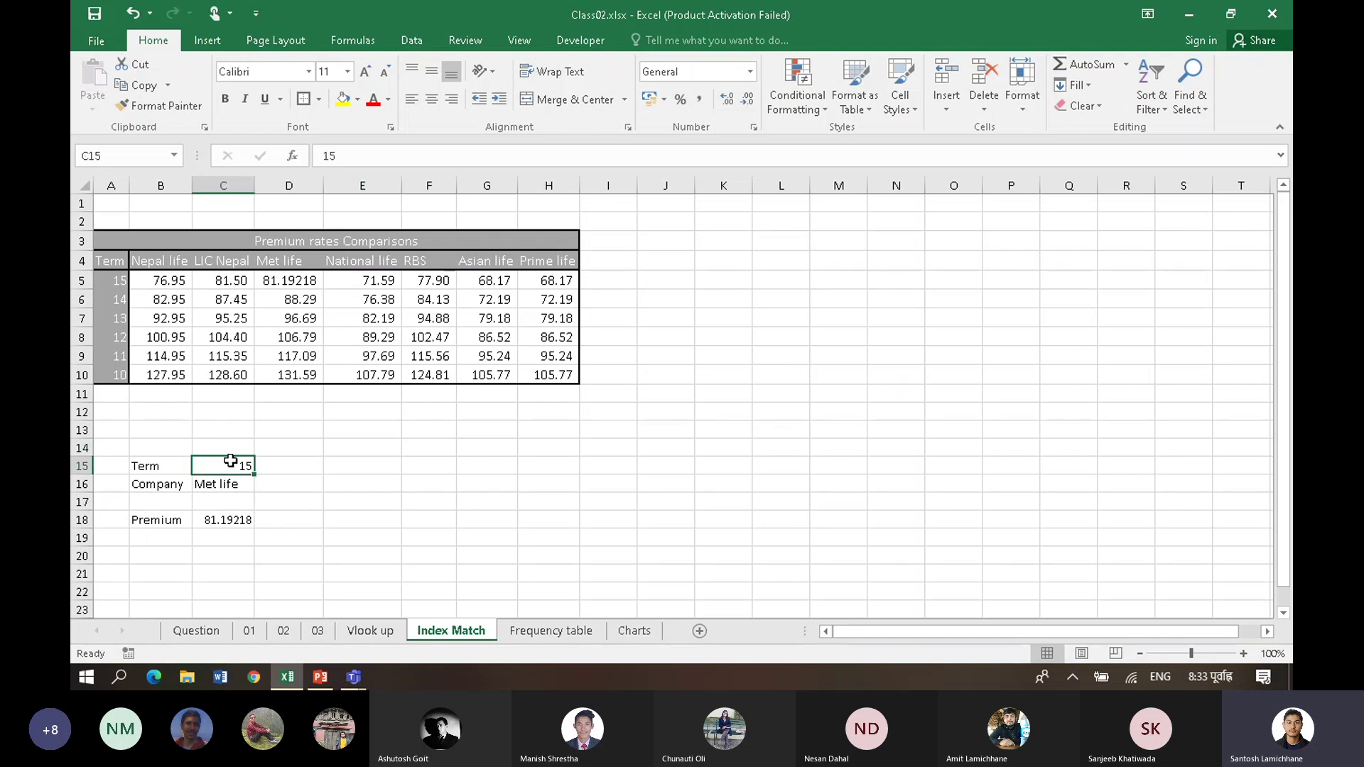
pyautogui.write('16')
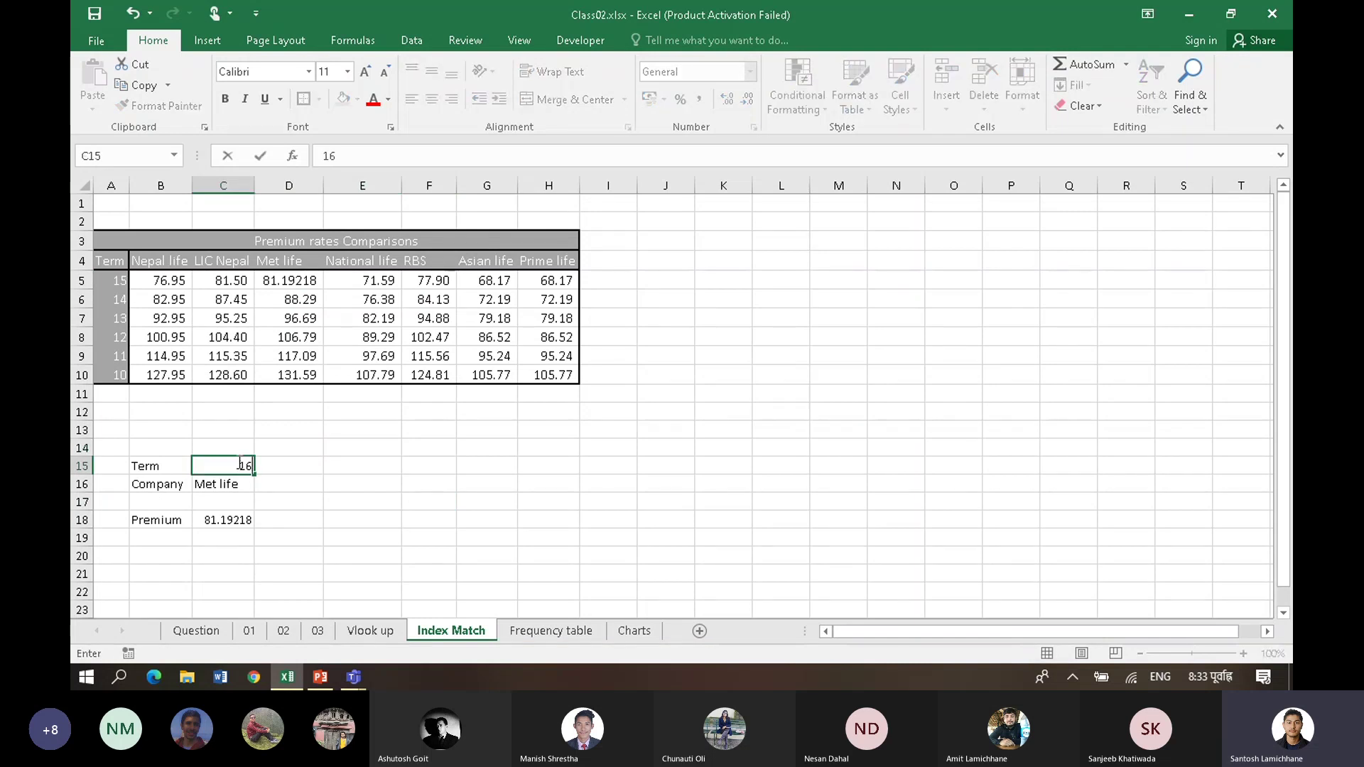
pyautogui.press('Return')
# Step: Set the Term in C15 to 14 to look up another Met life premium
pyautogui.click(237, 462)
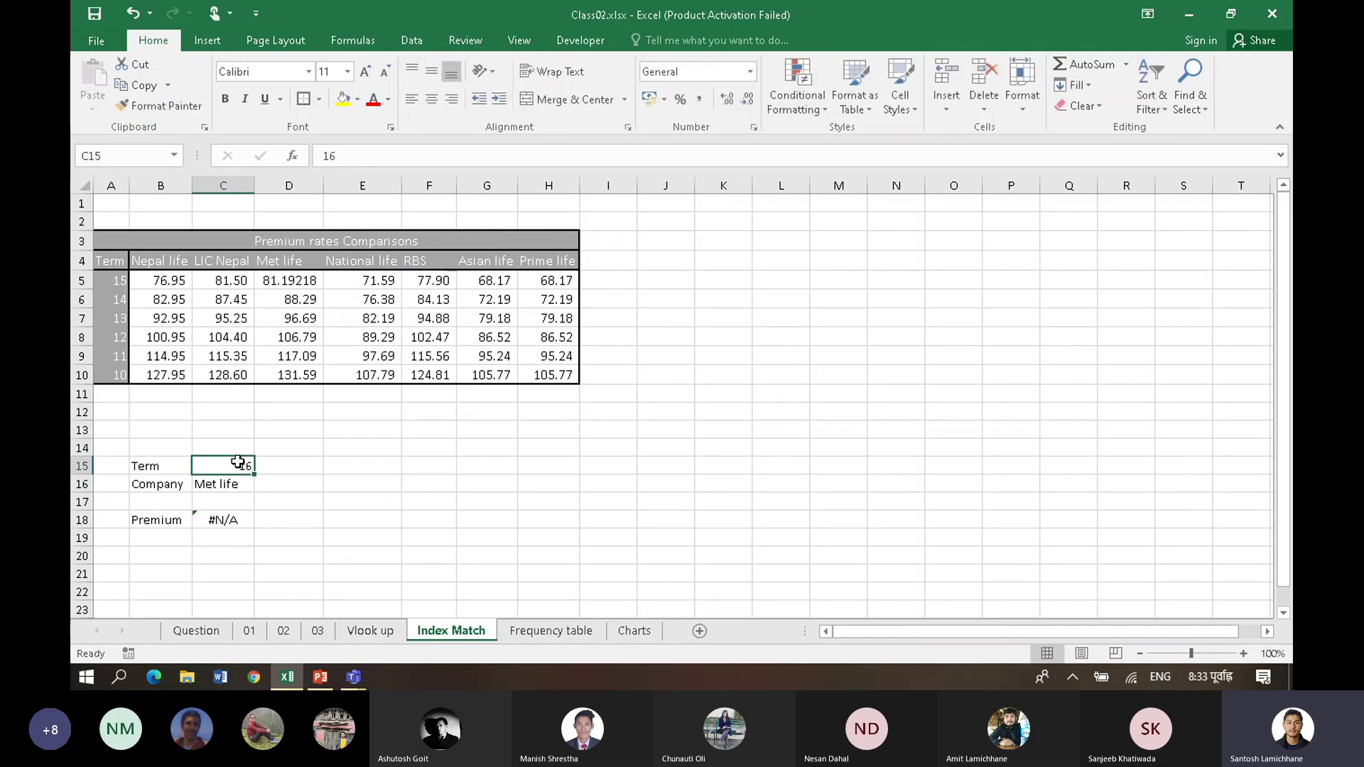
pyautogui.write('14')
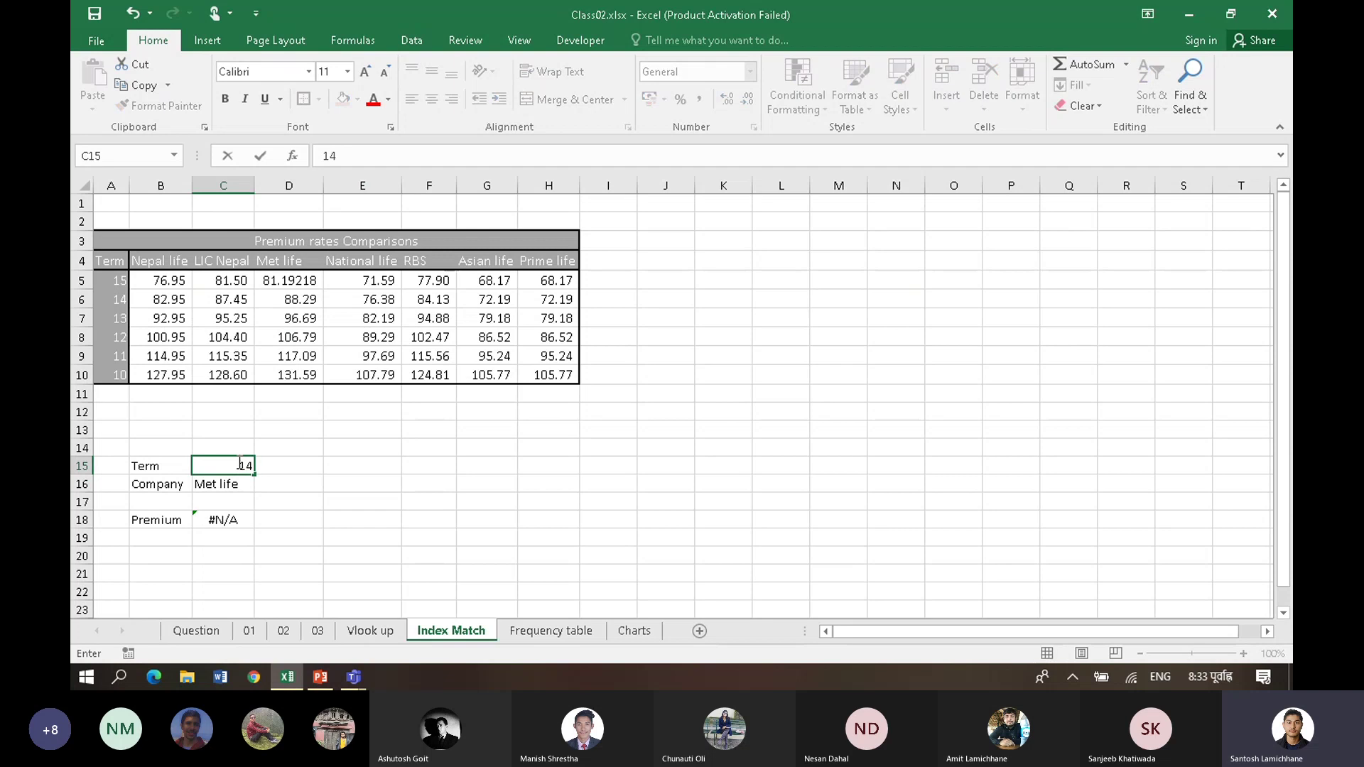
pyautogui.press('Return')
pyautogui.press('Return')
pyautogui.press('Up')
pyautogui.press('Up')
pyautogui.press('Left')
pyautogui.press('Right')
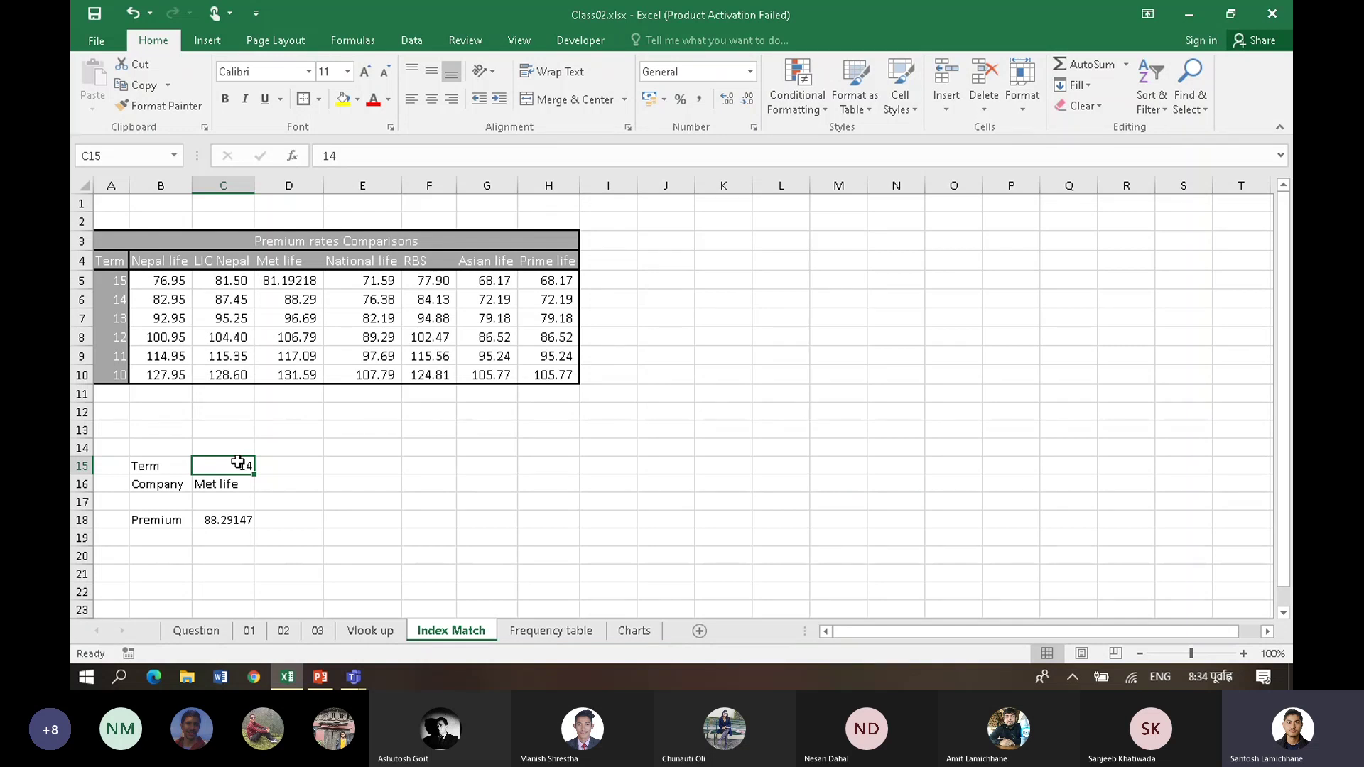
pyautogui.click(377, 522)
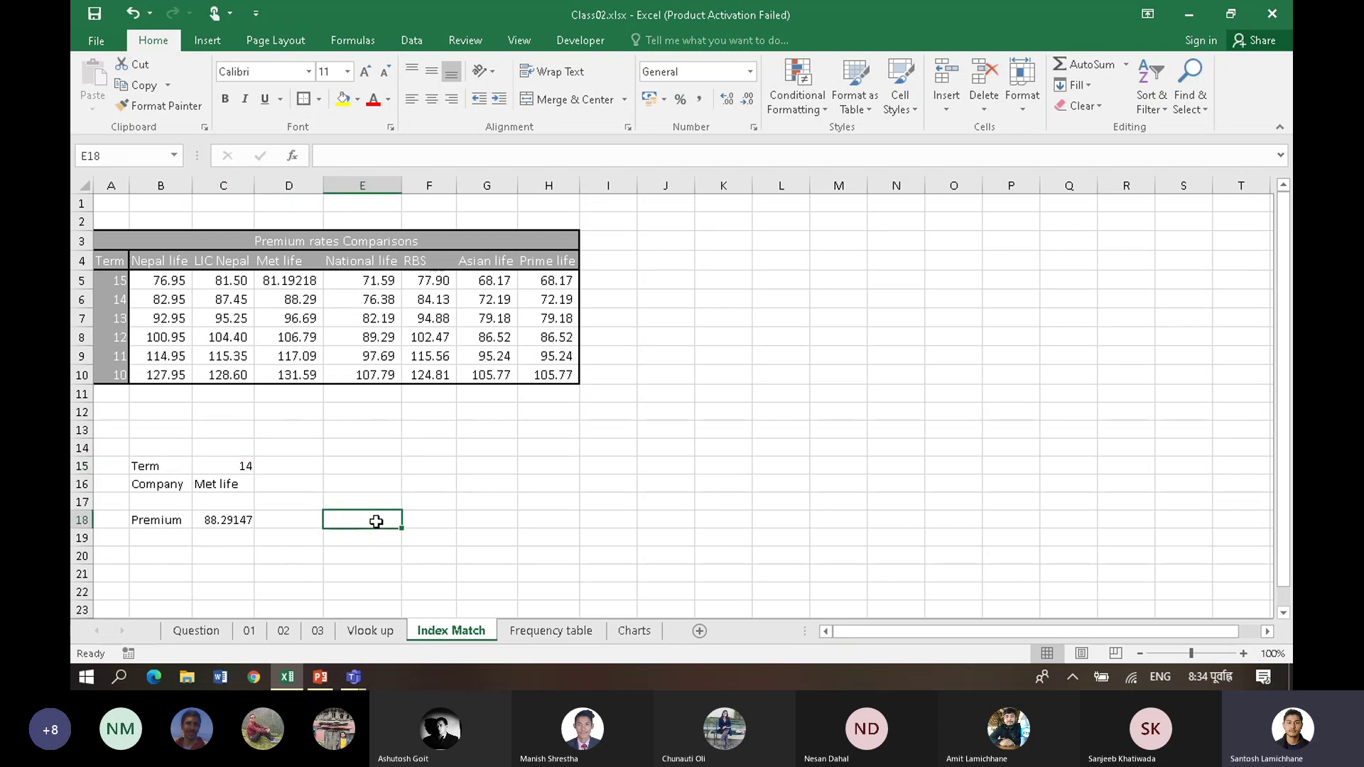
pyautogui.click(289, 482)
pyautogui.click(436, 485)
pyautogui.click(296, 497)
pyautogui.click(362, 473)
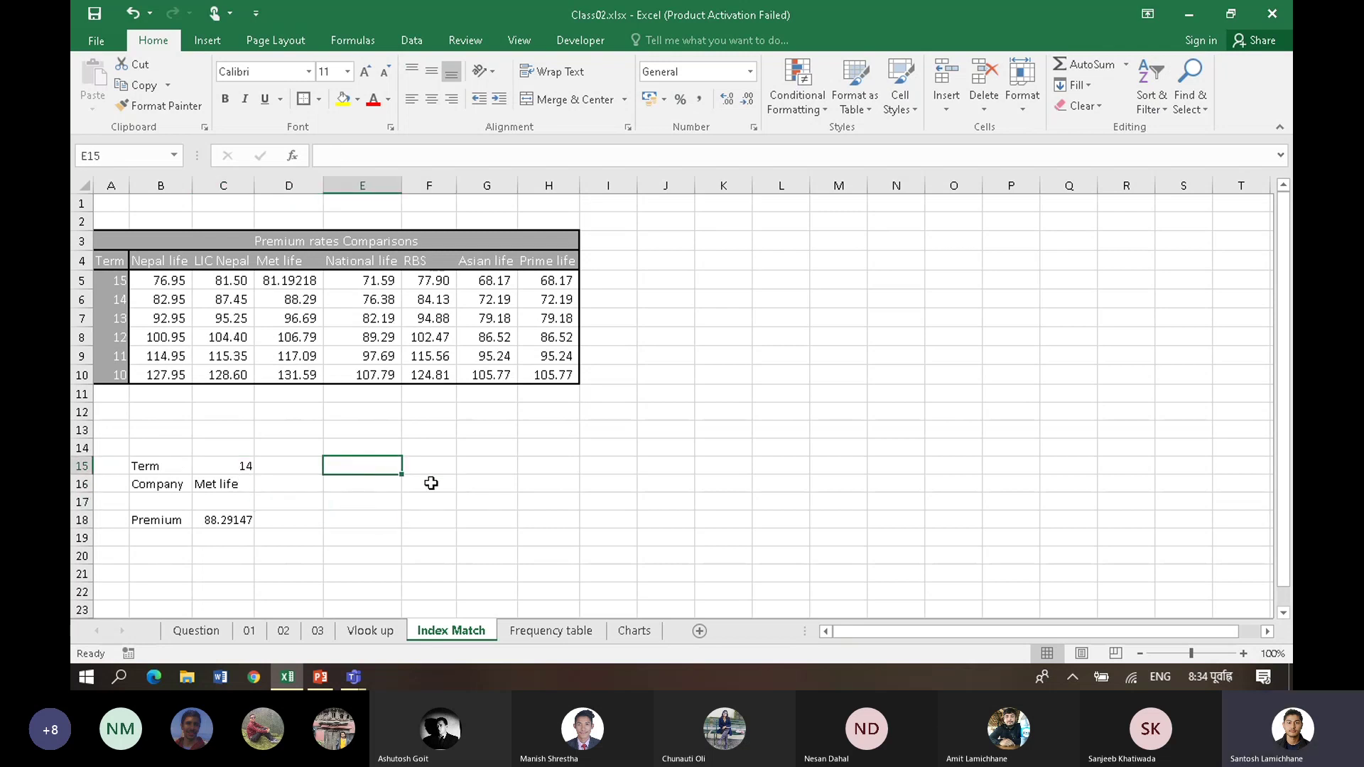
pyautogui.click(235, 522)
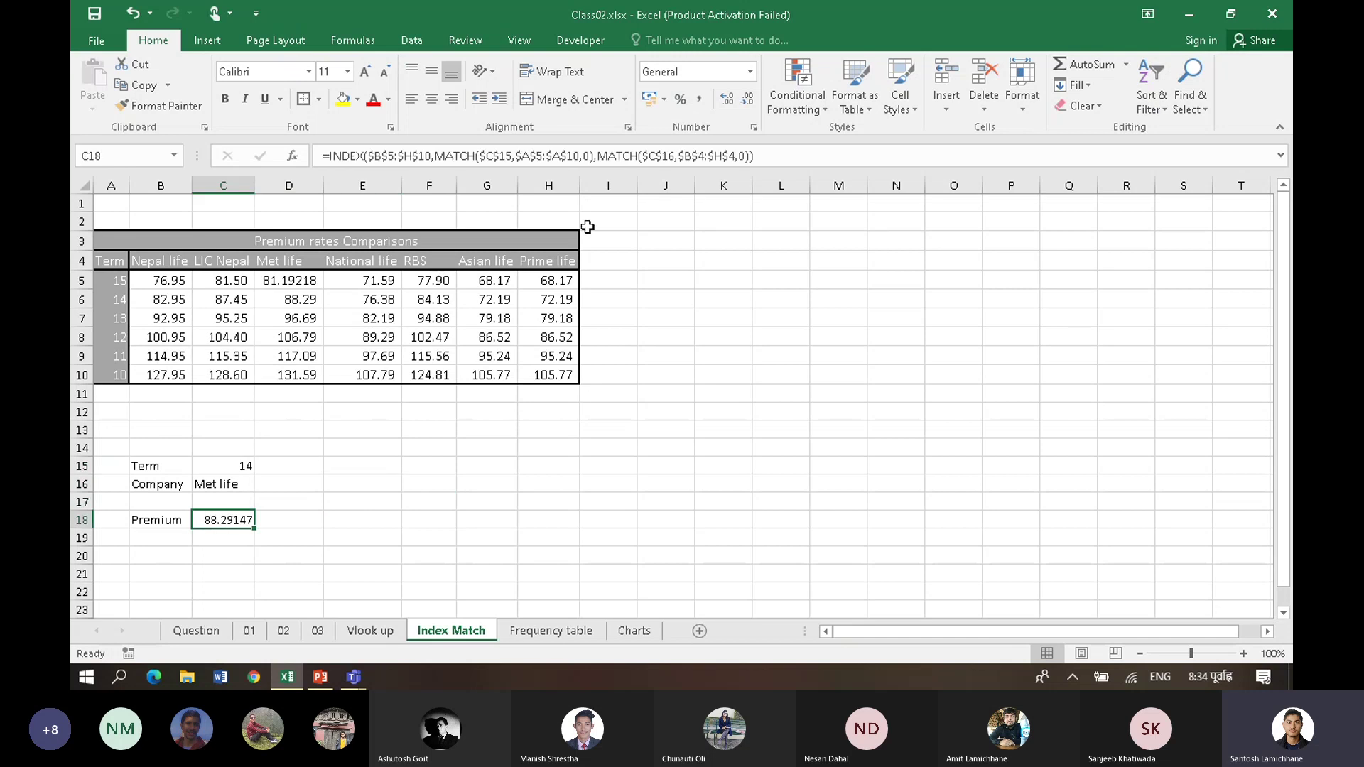
pyautogui.click(318, 490)
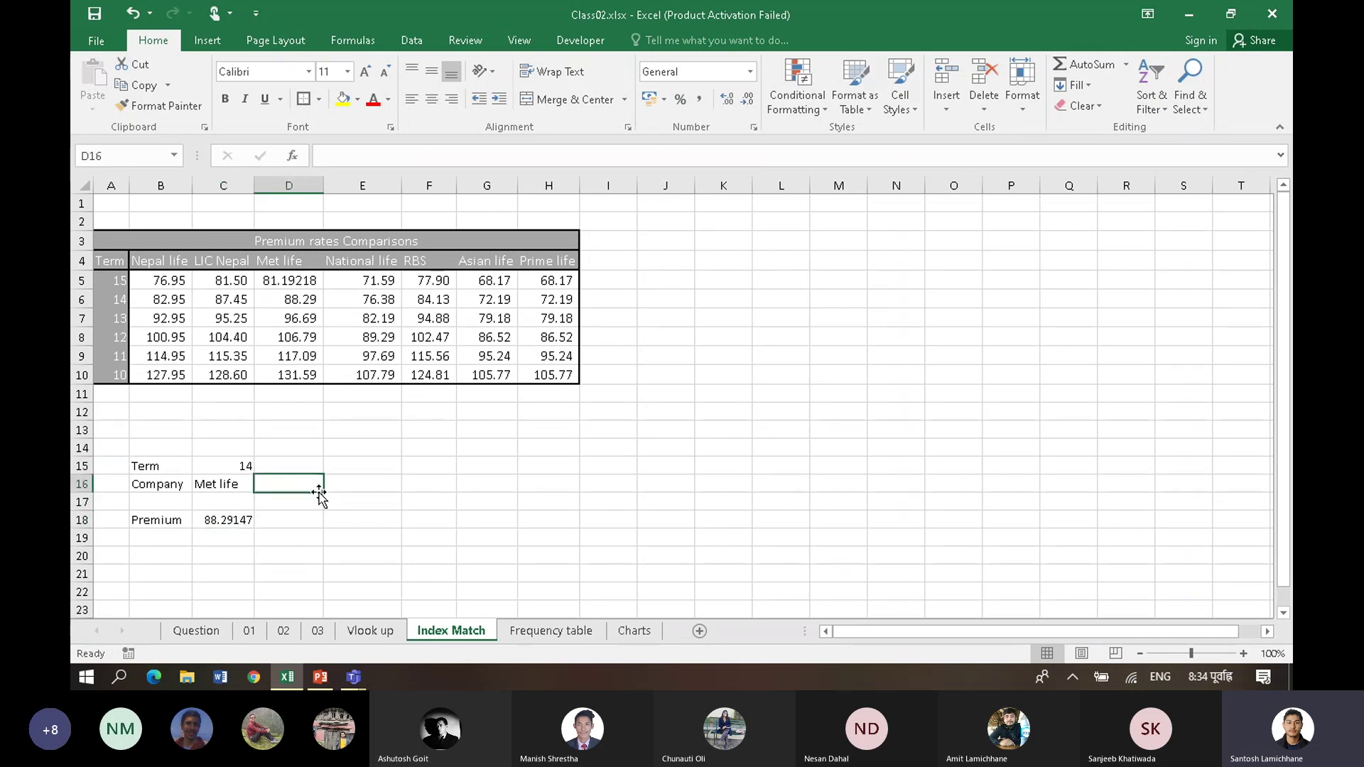
pyautogui.click(241, 521)
pyautogui.click(430, 517)
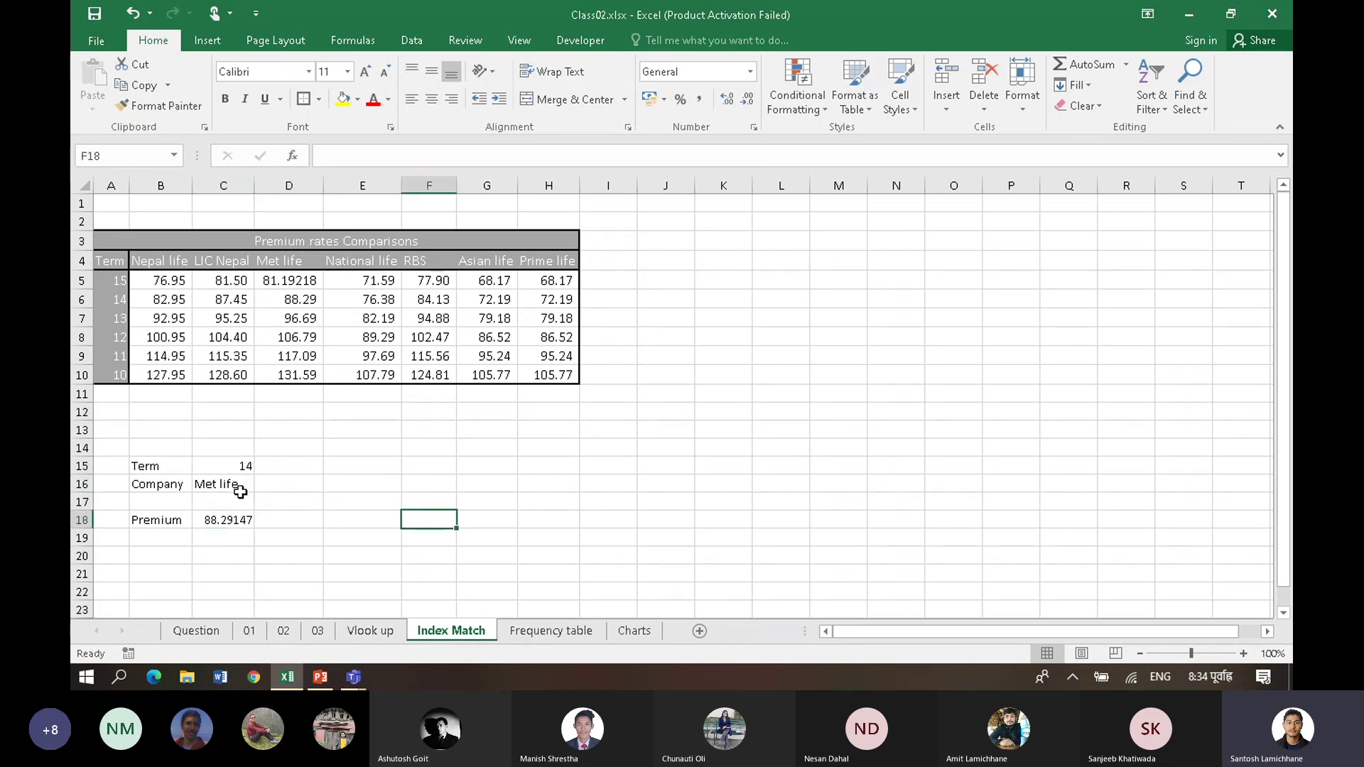
# Step: Replace the Nepal life header in B4 with 12 and the LIC Nepal header in C4 with the formula =B4+1
pyautogui.click(236, 498)
pyautogui.click(153, 255)
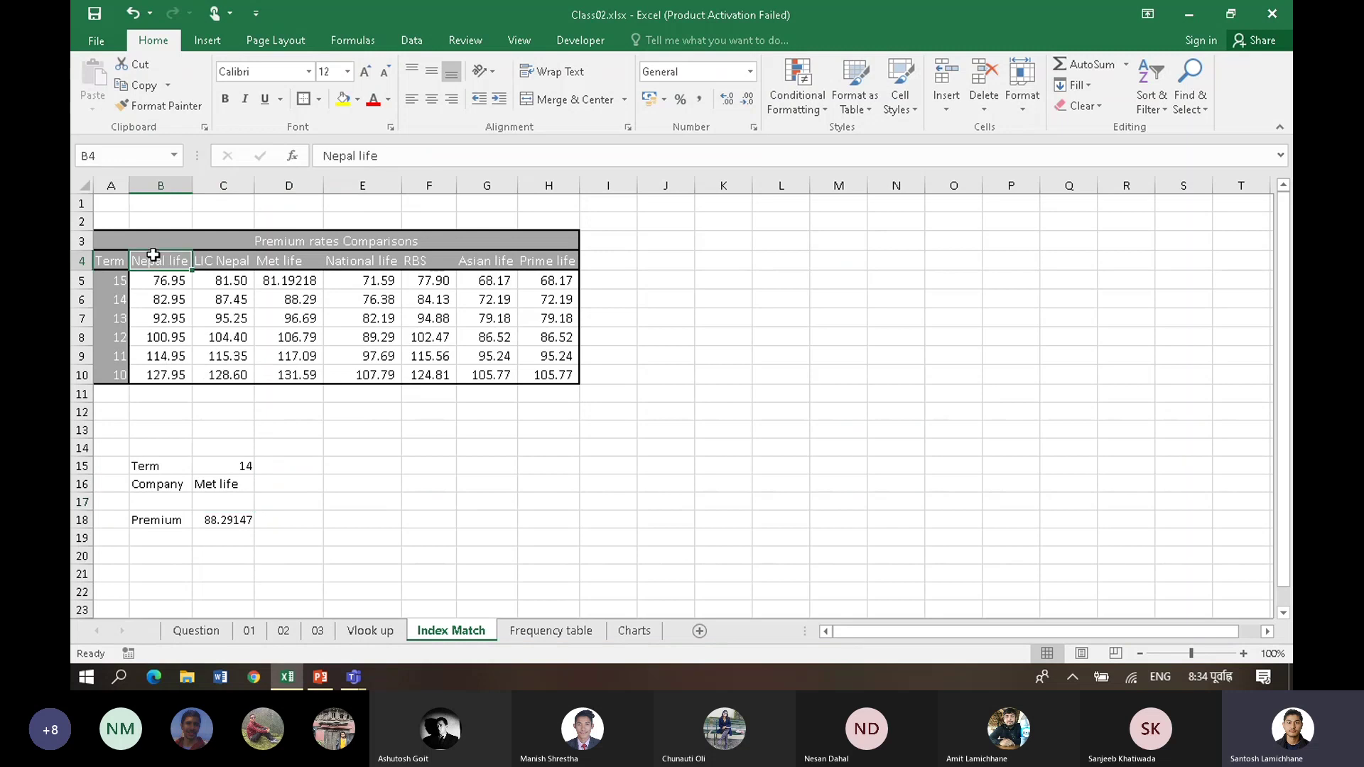
pyautogui.press('Right')
pyautogui.write('=')
pyautogui.click(154, 258)
pyautogui.write('+1')
pyautogui.press('Return')
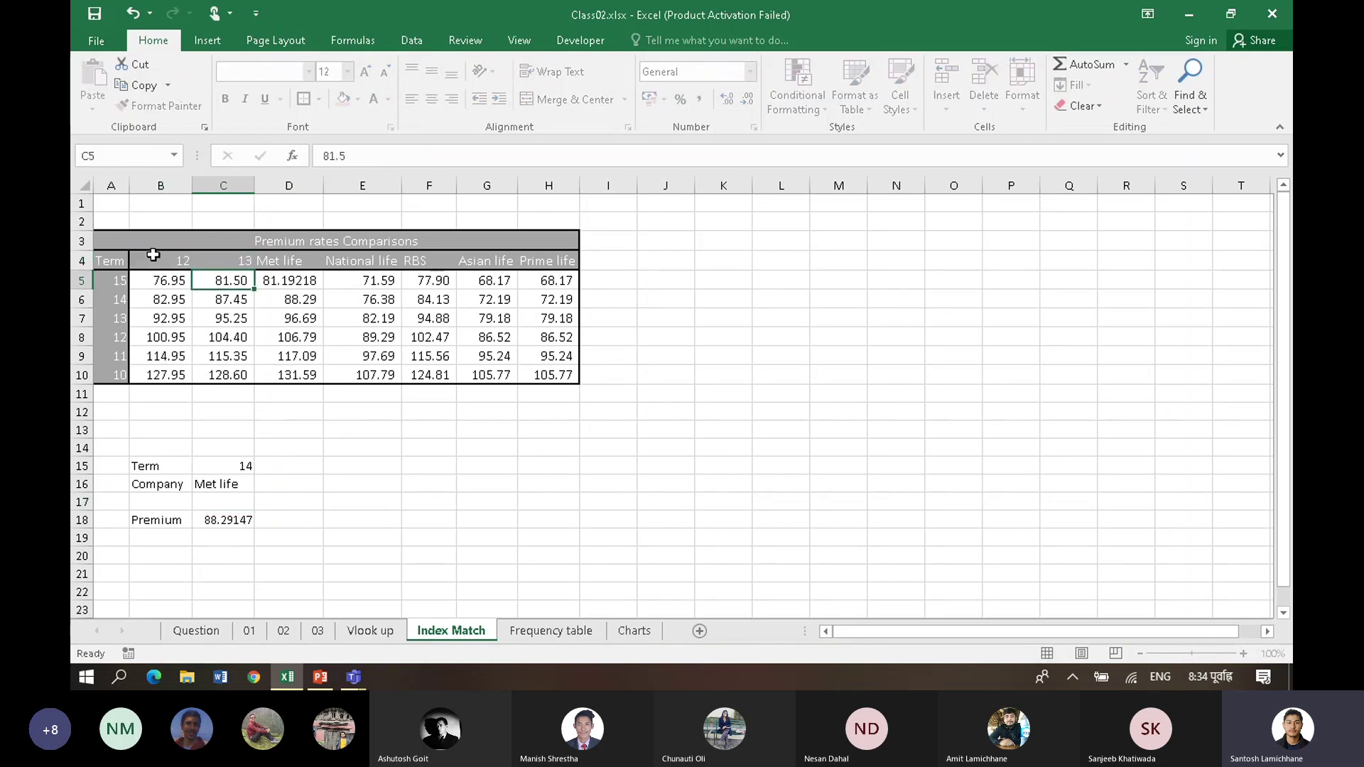
# Step: Fill the C4 formula across the remaining company headers to H4
pyautogui.click(221, 263)
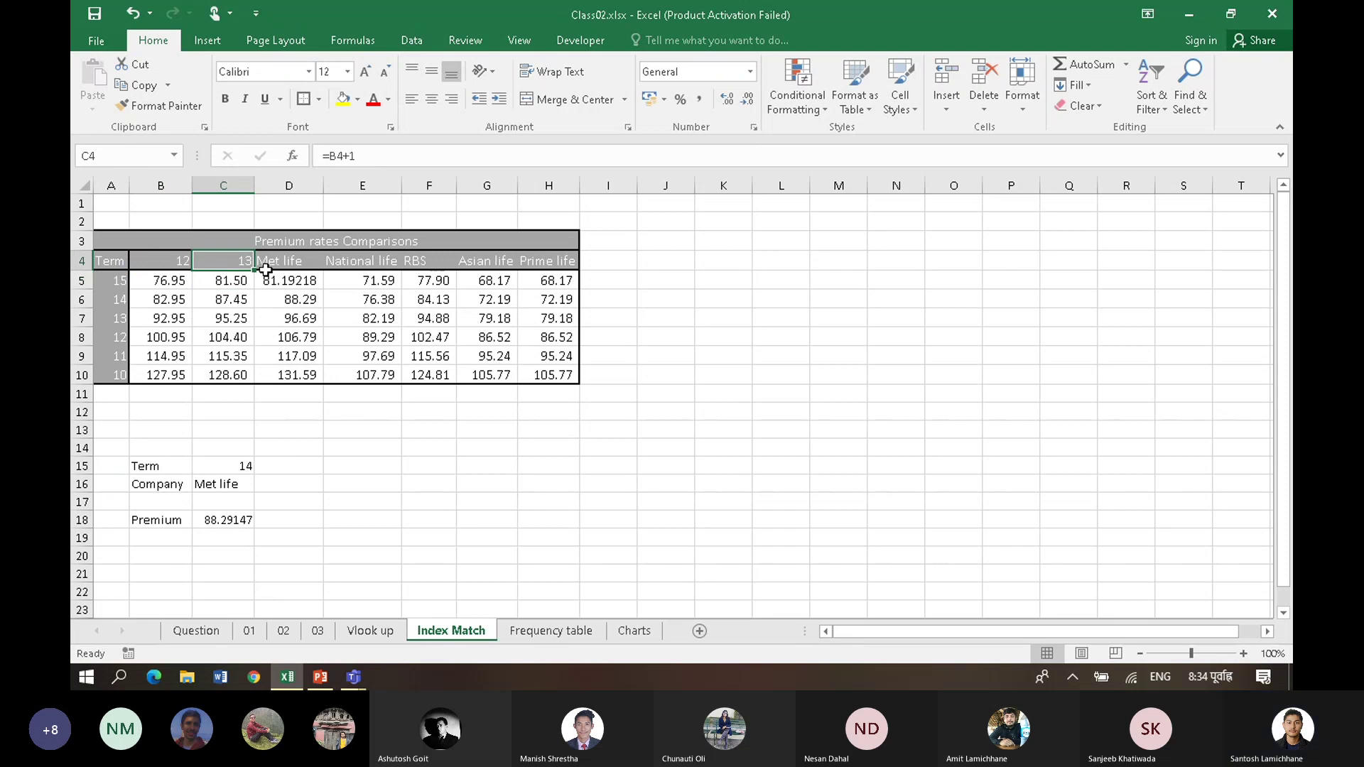
pyautogui.moveTo(254, 270); pyautogui.dragTo(572, 270)
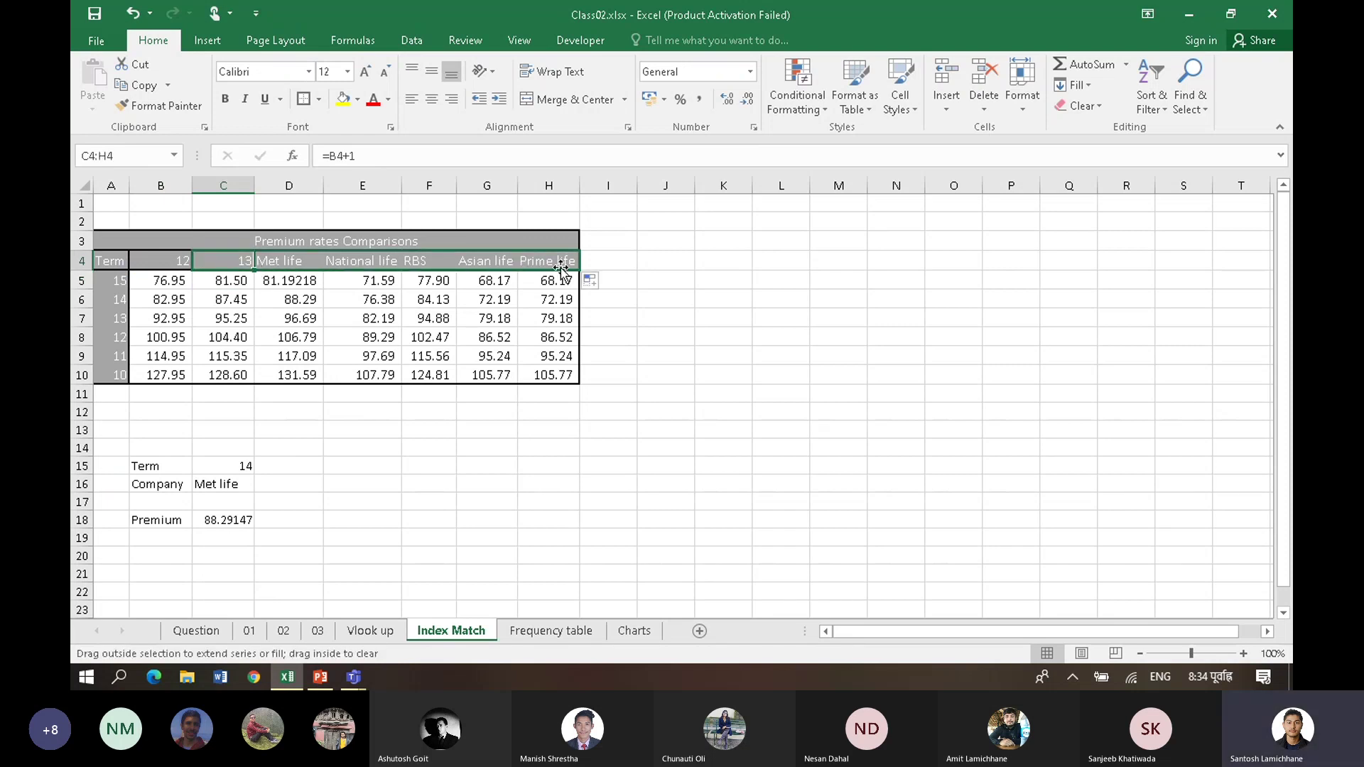
pyautogui.click(665, 320)
pyautogui.click(239, 486)
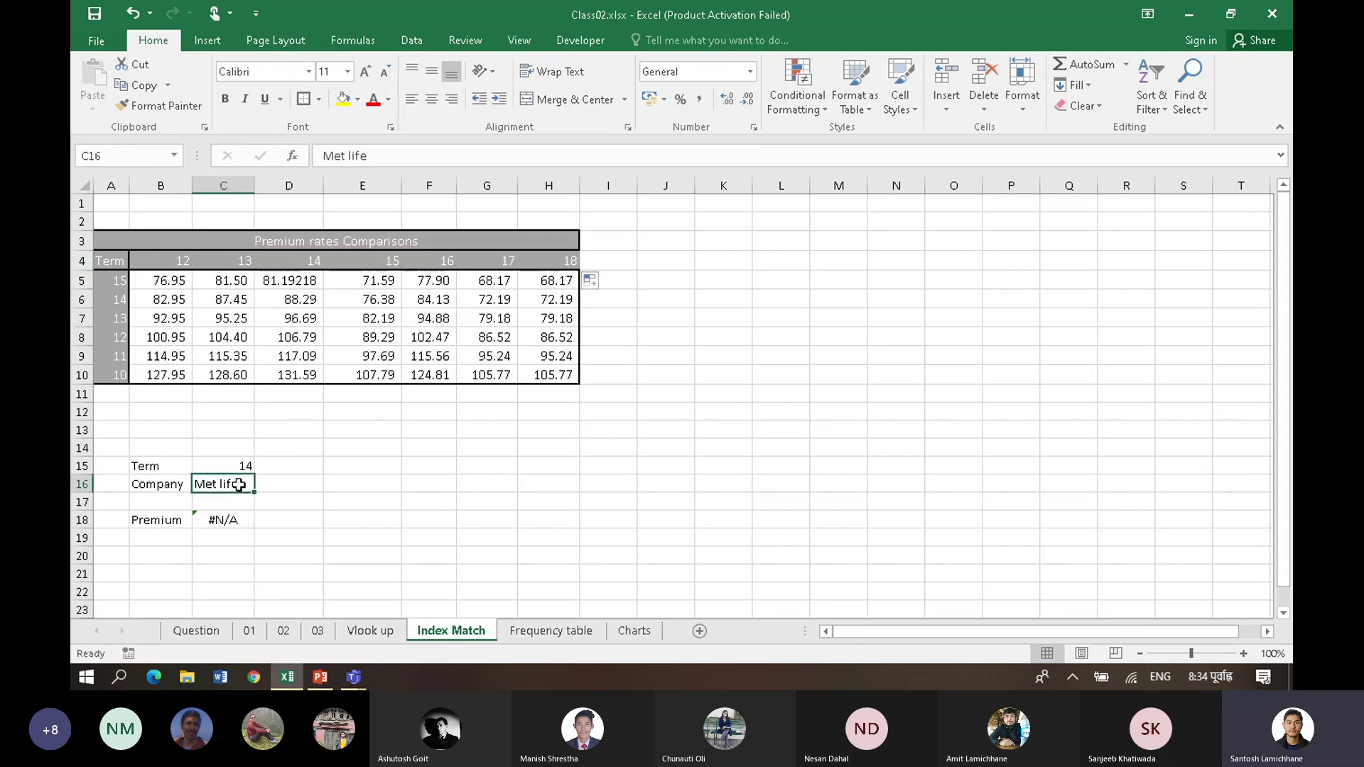
# Step: Set the Company in C16 to 16 to test the Premium lookup against the numeric column headers
pyautogui.click(239, 460)
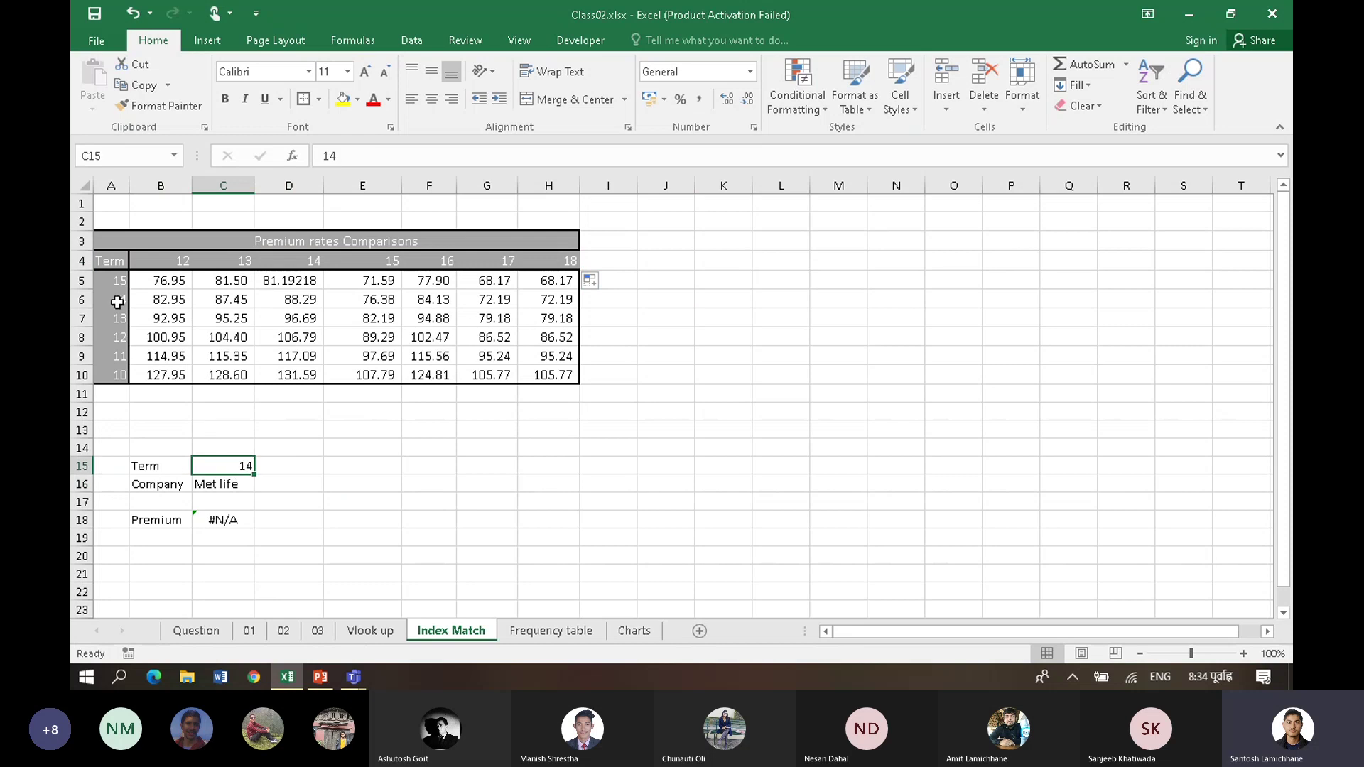
pyautogui.click(239, 484)
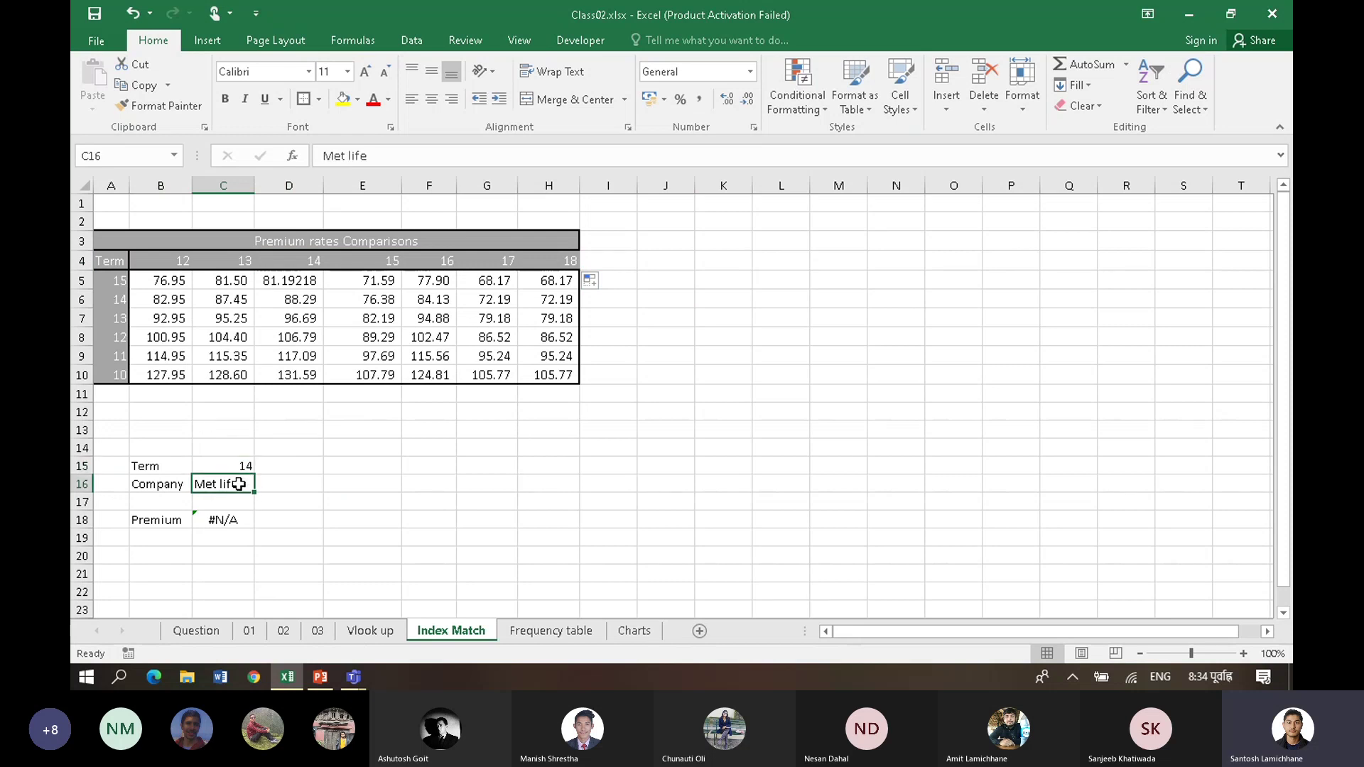
pyautogui.write('16')
pyautogui.press('Return')
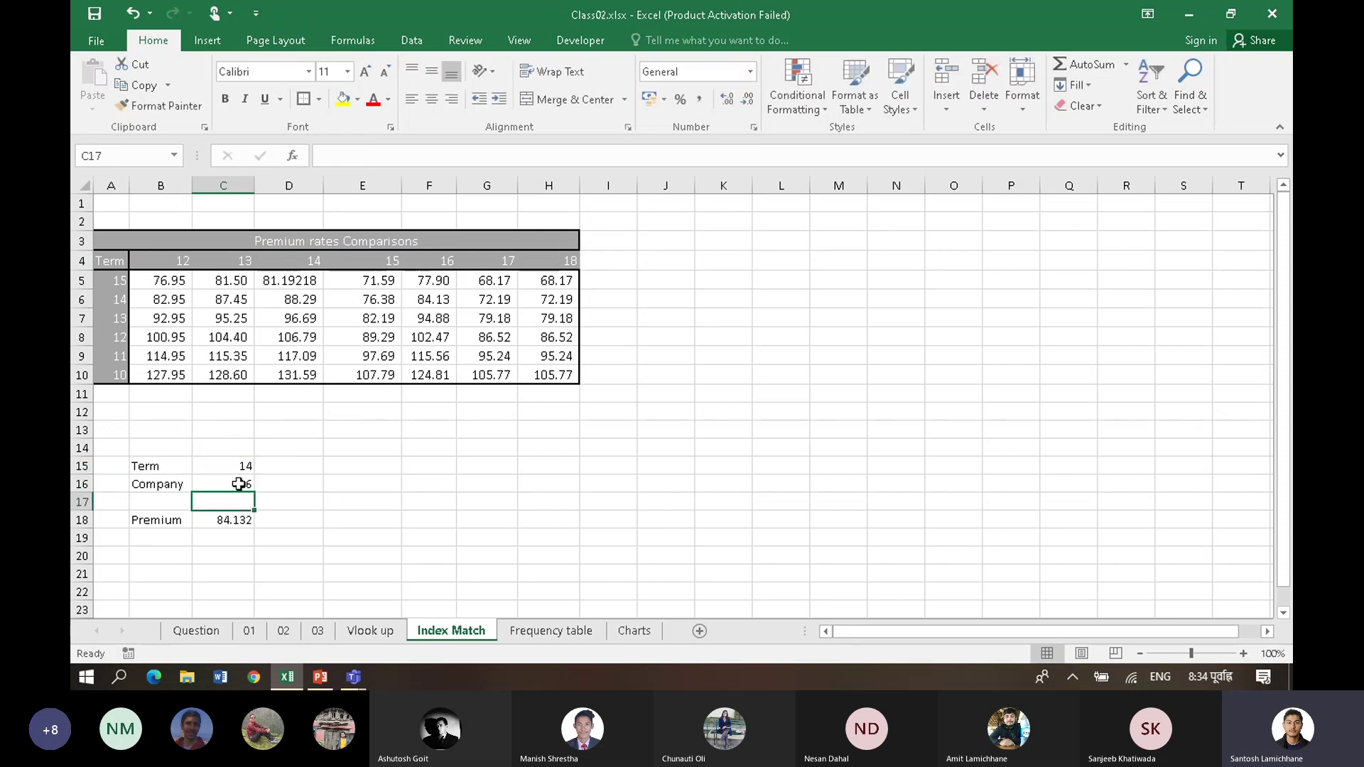
# Step: Inspect the ranges referenced by the INDEX-MATCH formula in Premium cell C18
pyautogui.click(237, 524)
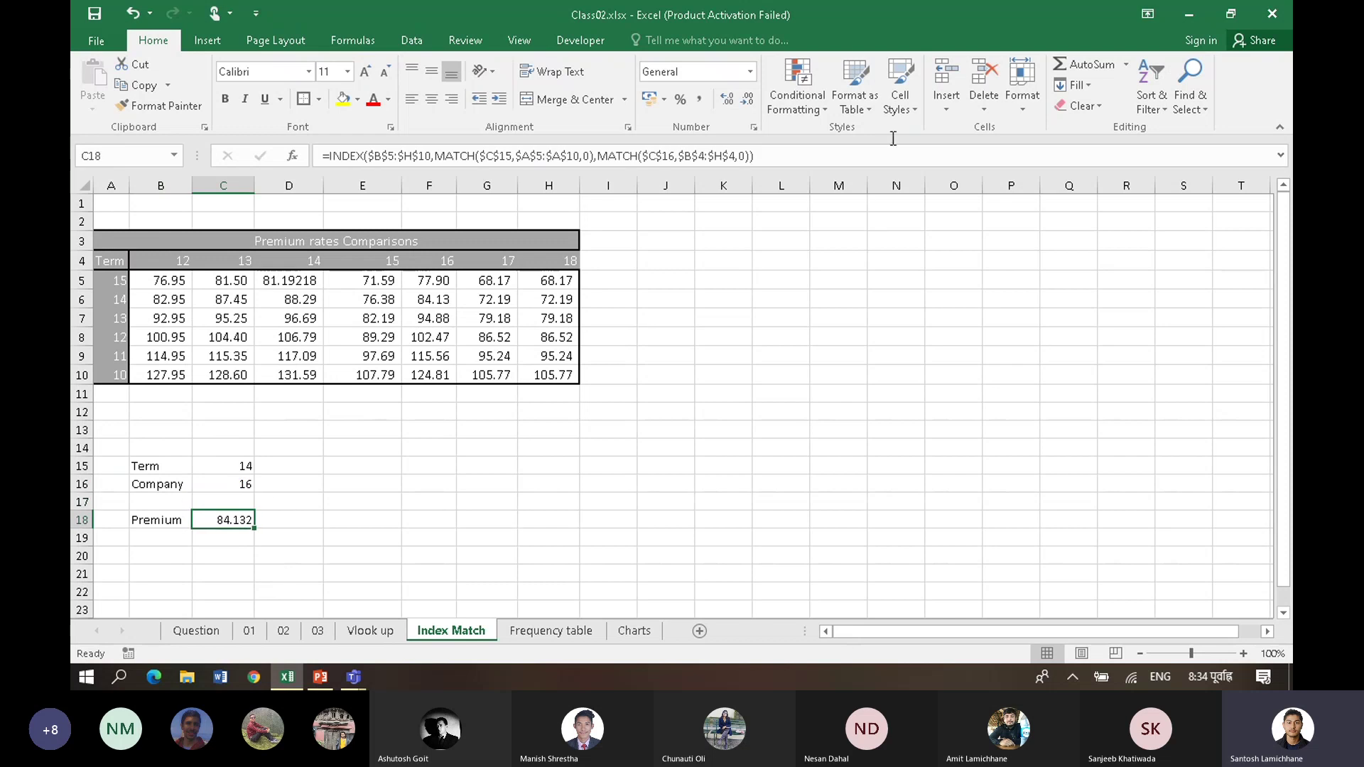
pyautogui.click(882, 159)
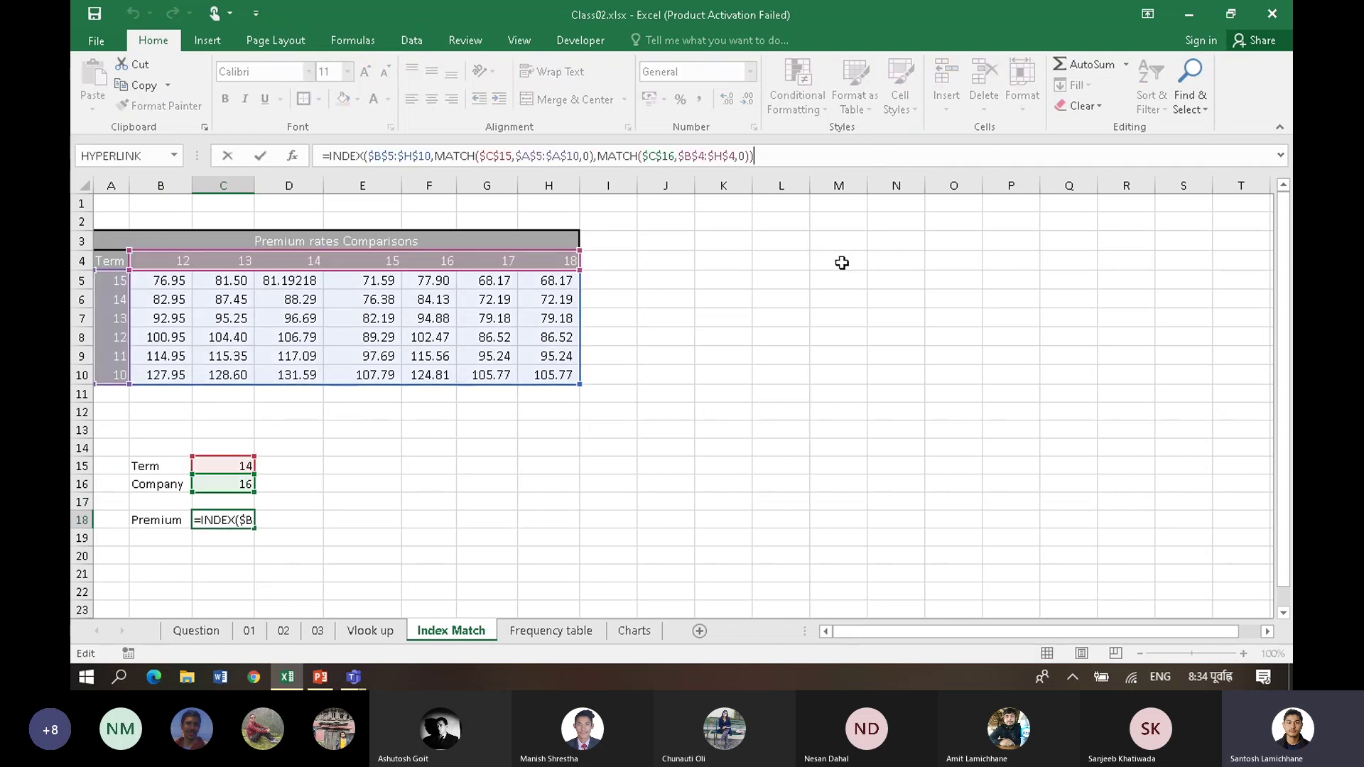
pyautogui.click(746, 339)
pyautogui.click(1264, 676)
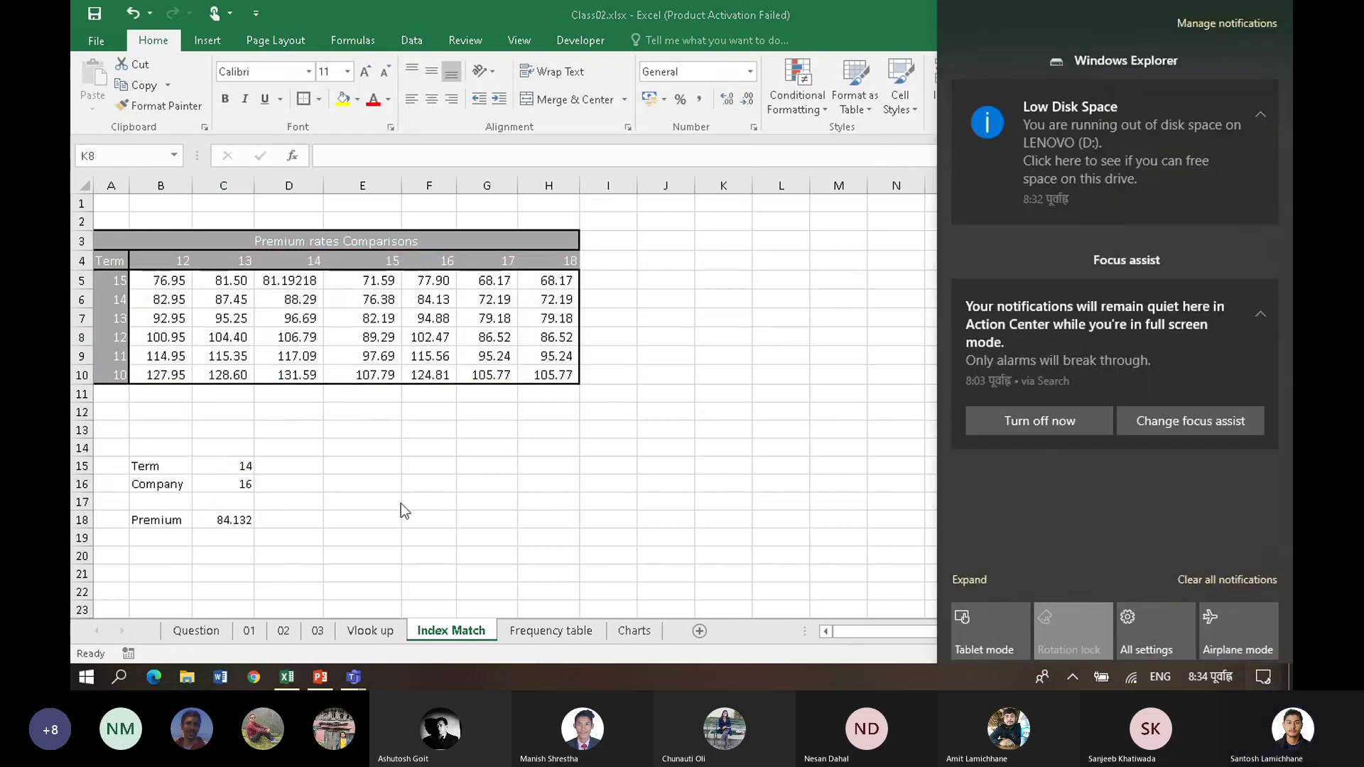
pyautogui.click(435, 480)
pyautogui.click(462, 462)
pyautogui.click(419, 516)
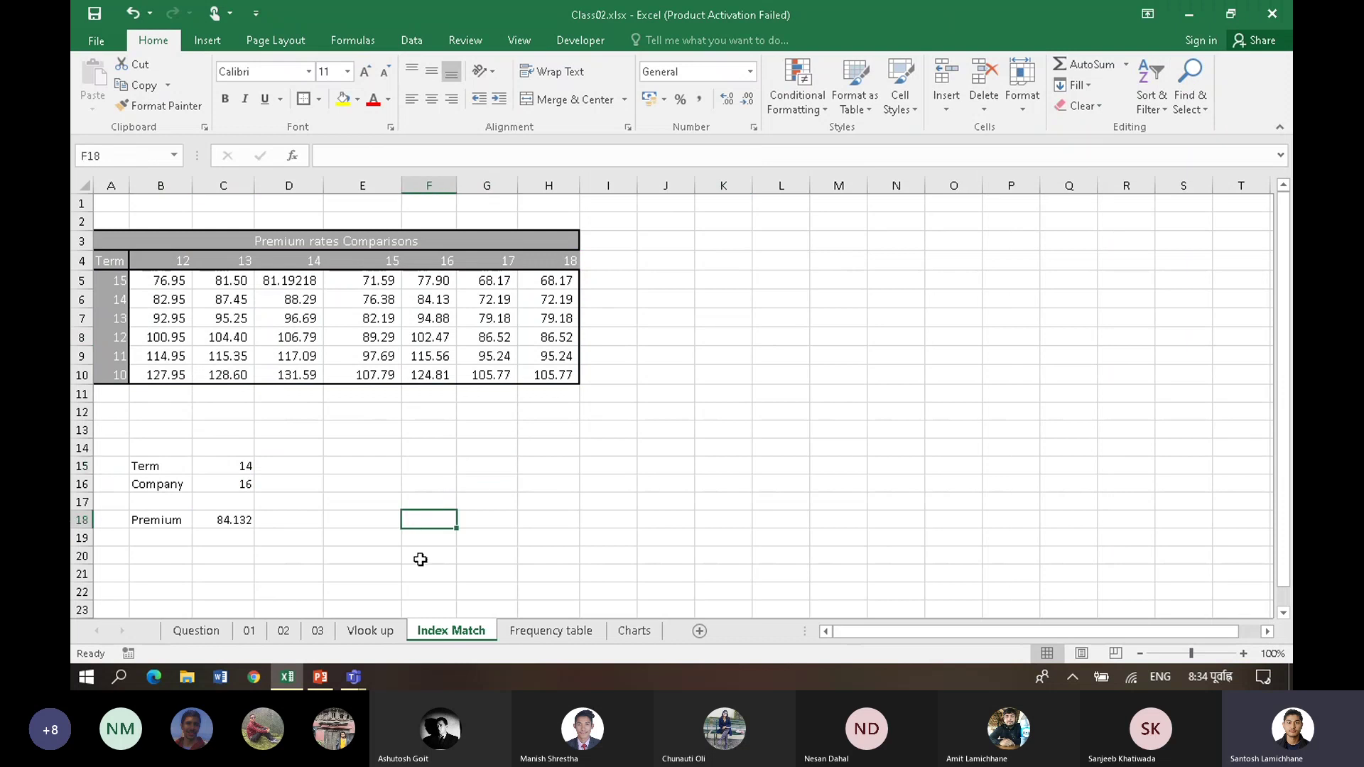
pyautogui.click(534, 566)
pyautogui.click(346, 498)
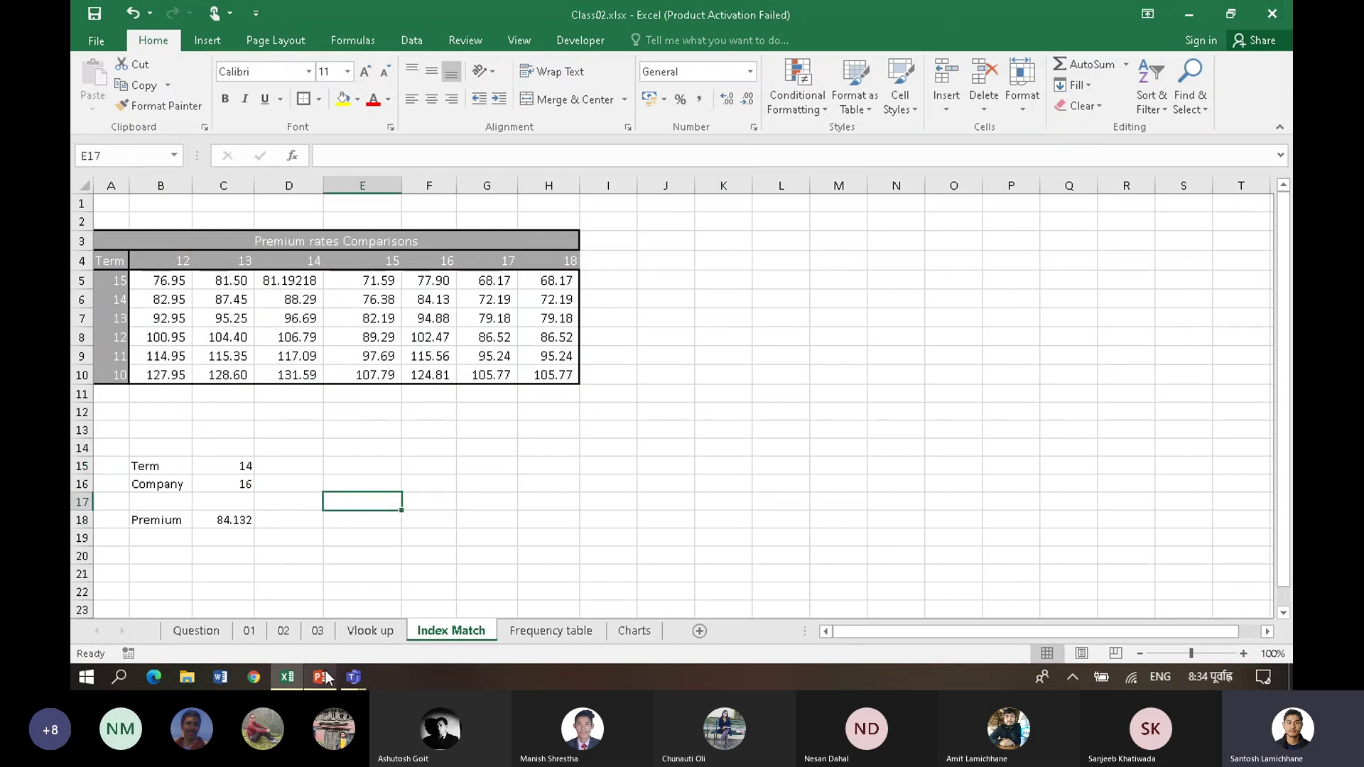
pyautogui.click(355, 430)
pyautogui.click(406, 541)
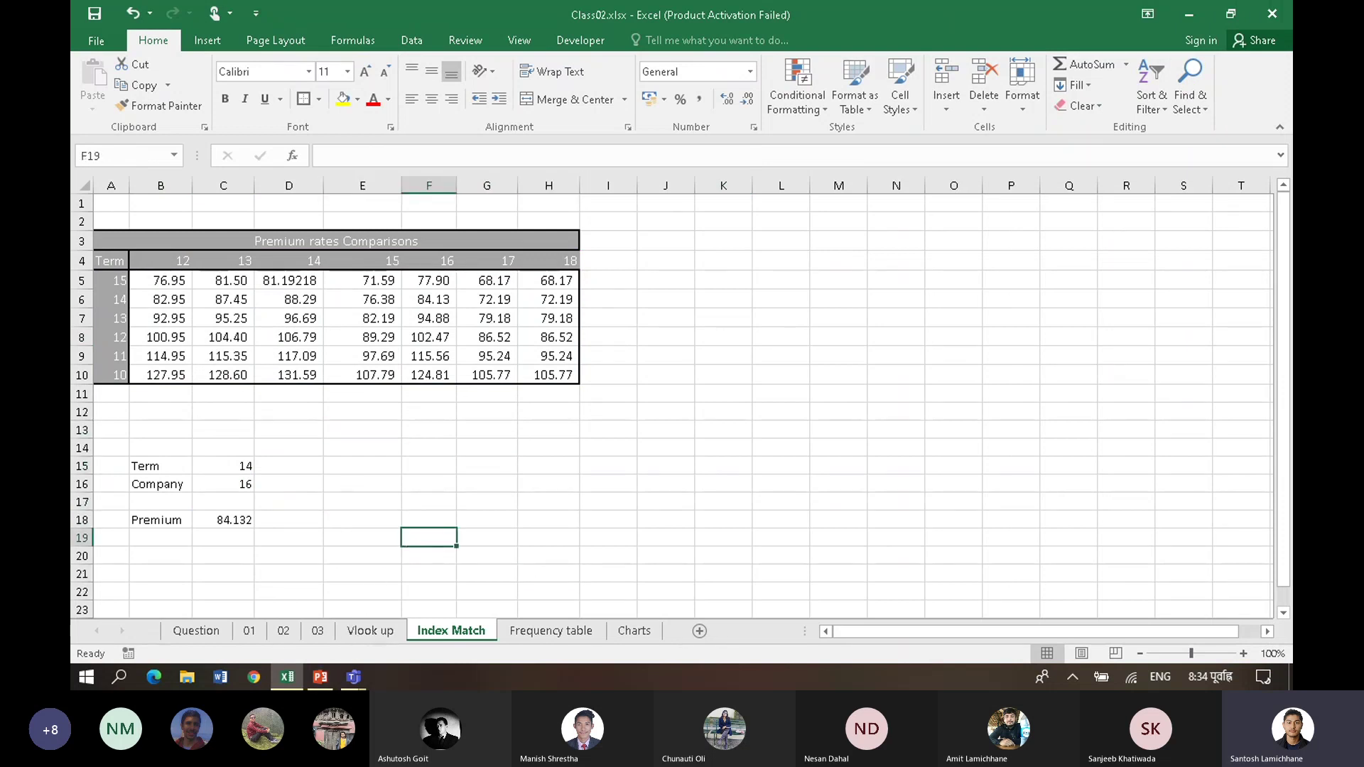
pyautogui.moveTo(359, 679)
pyautogui.click(451, 590)
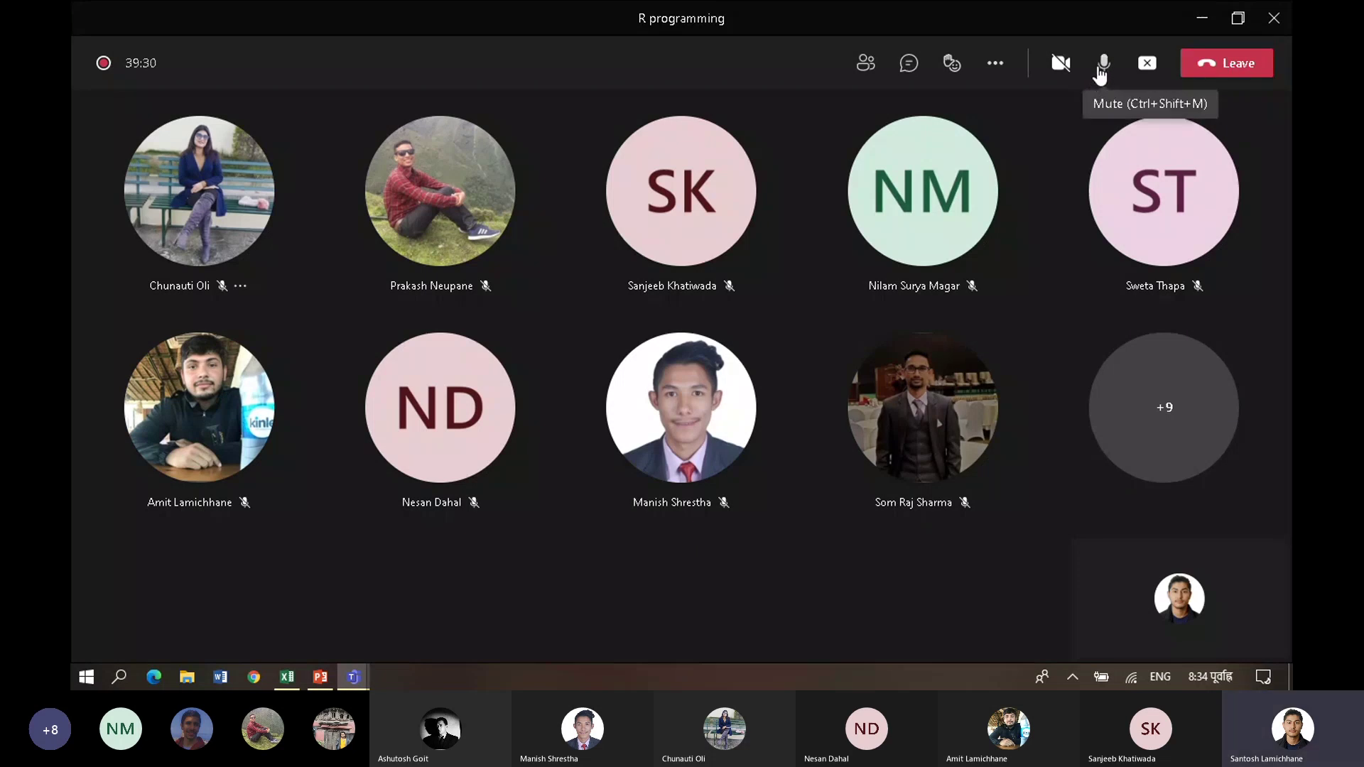
pyautogui.click(325, 673)
pyautogui.click(301, 683)
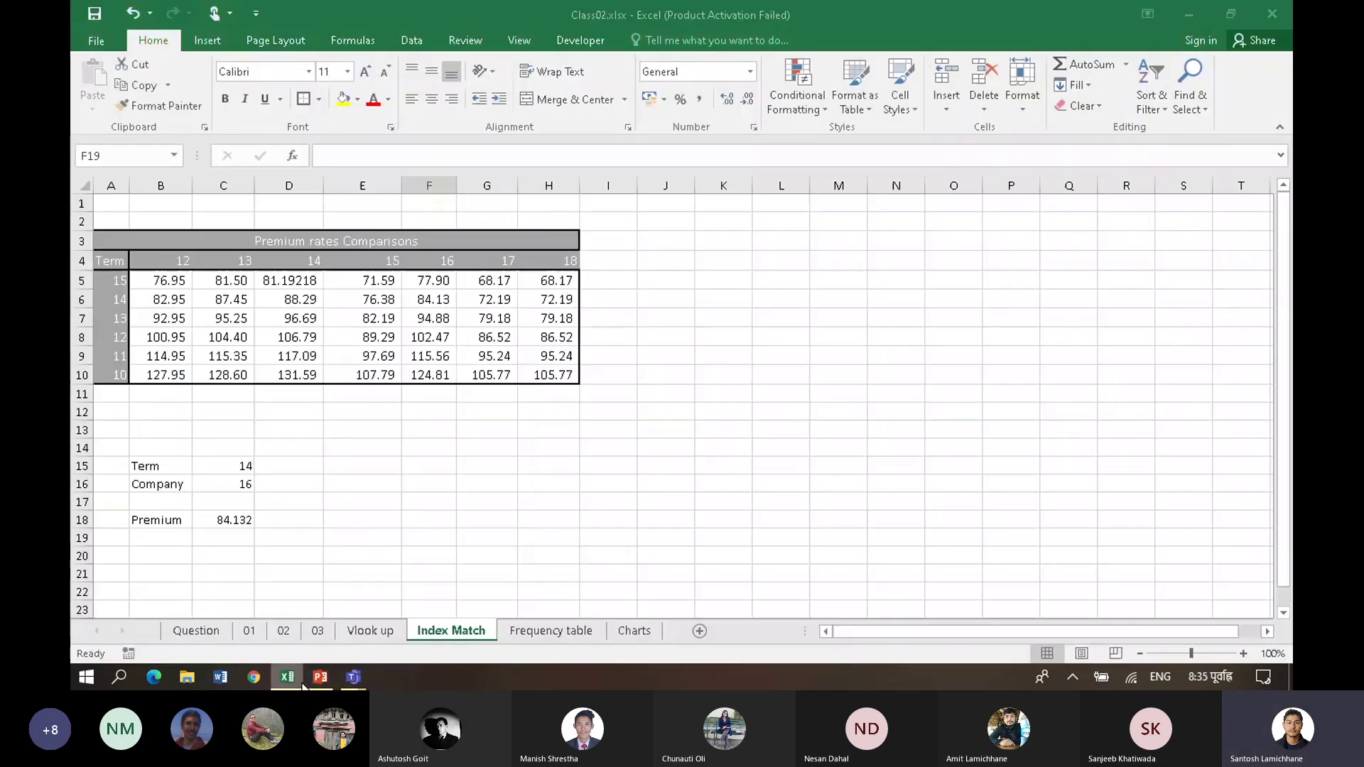
pyautogui.click(296, 483)
pyautogui.click(366, 463)
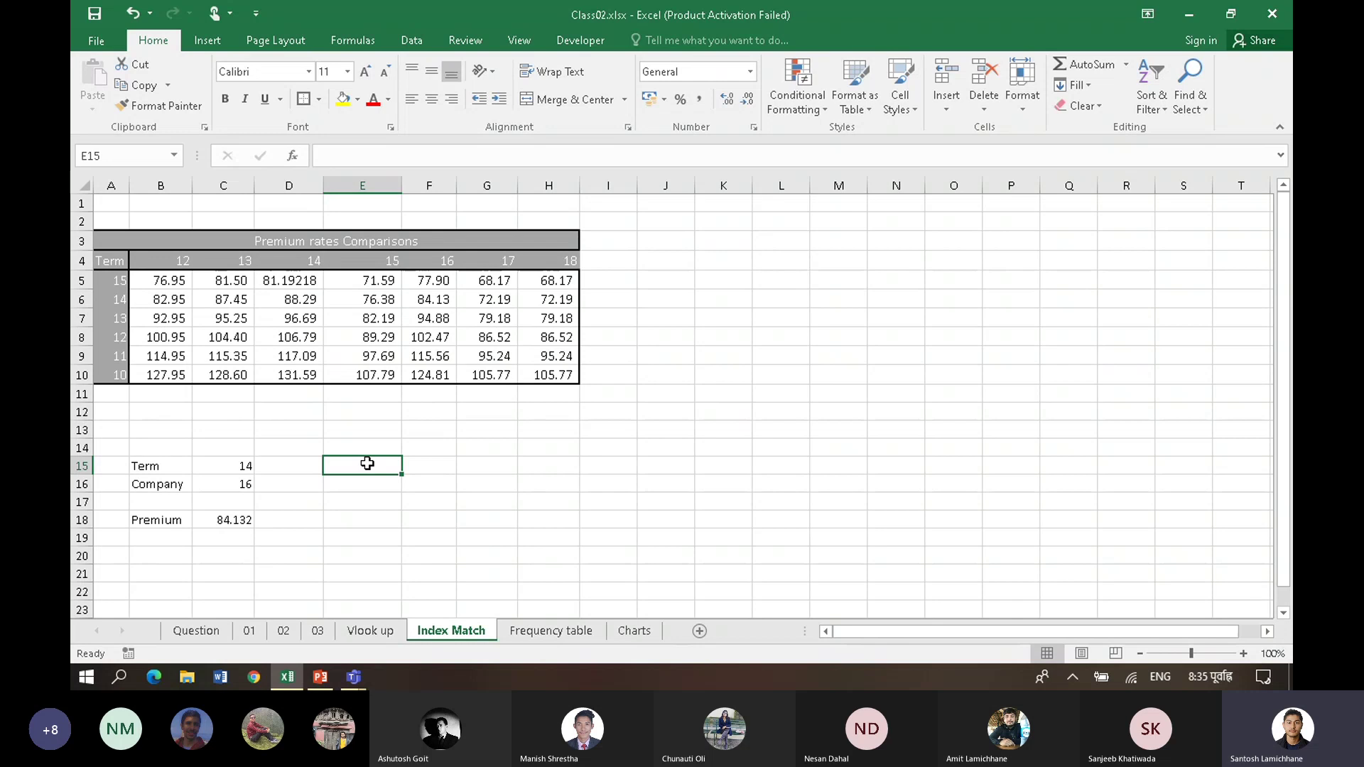
pyautogui.click(370, 631)
pyautogui.click(320, 632)
pyautogui.click(349, 633)
pyautogui.click(446, 632)
pyautogui.click(550, 631)
pyautogui.click(455, 631)
pyautogui.click(521, 411)
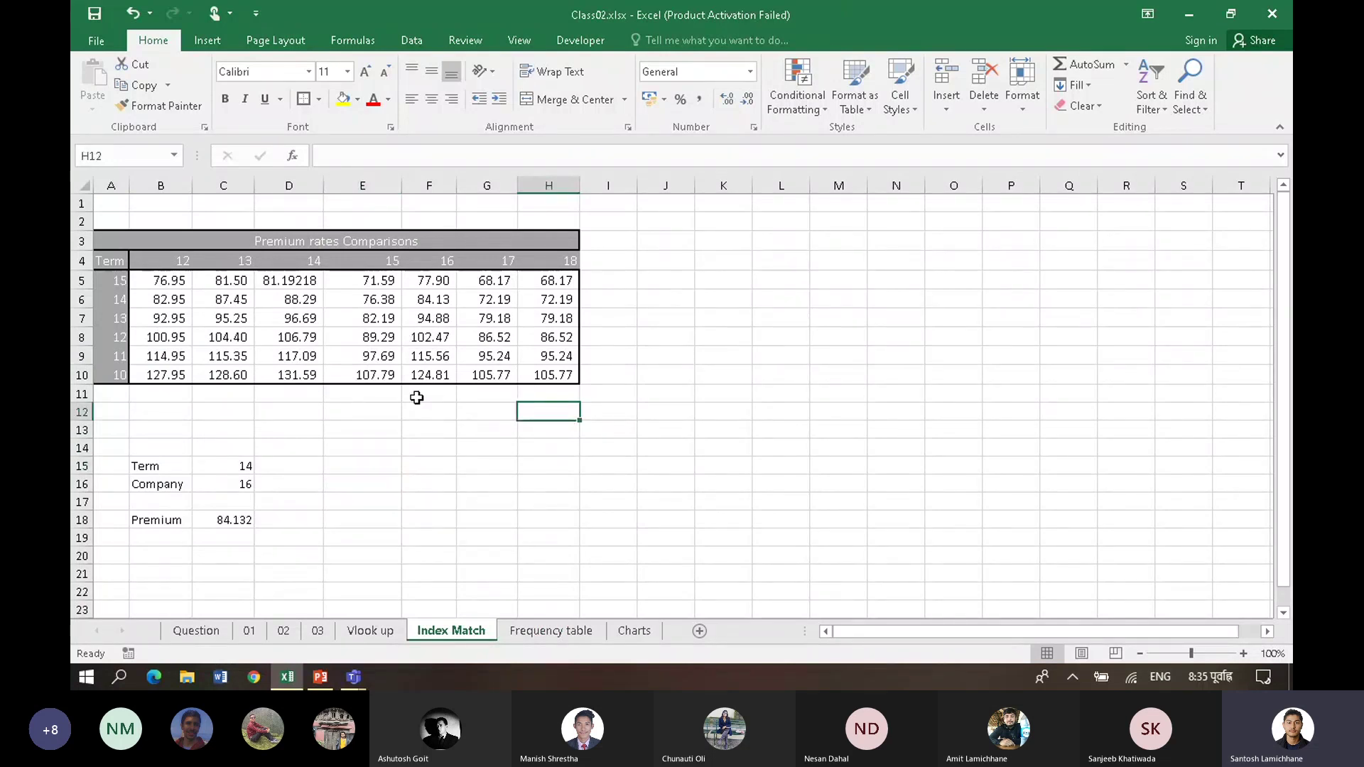
pyautogui.click(380, 485)
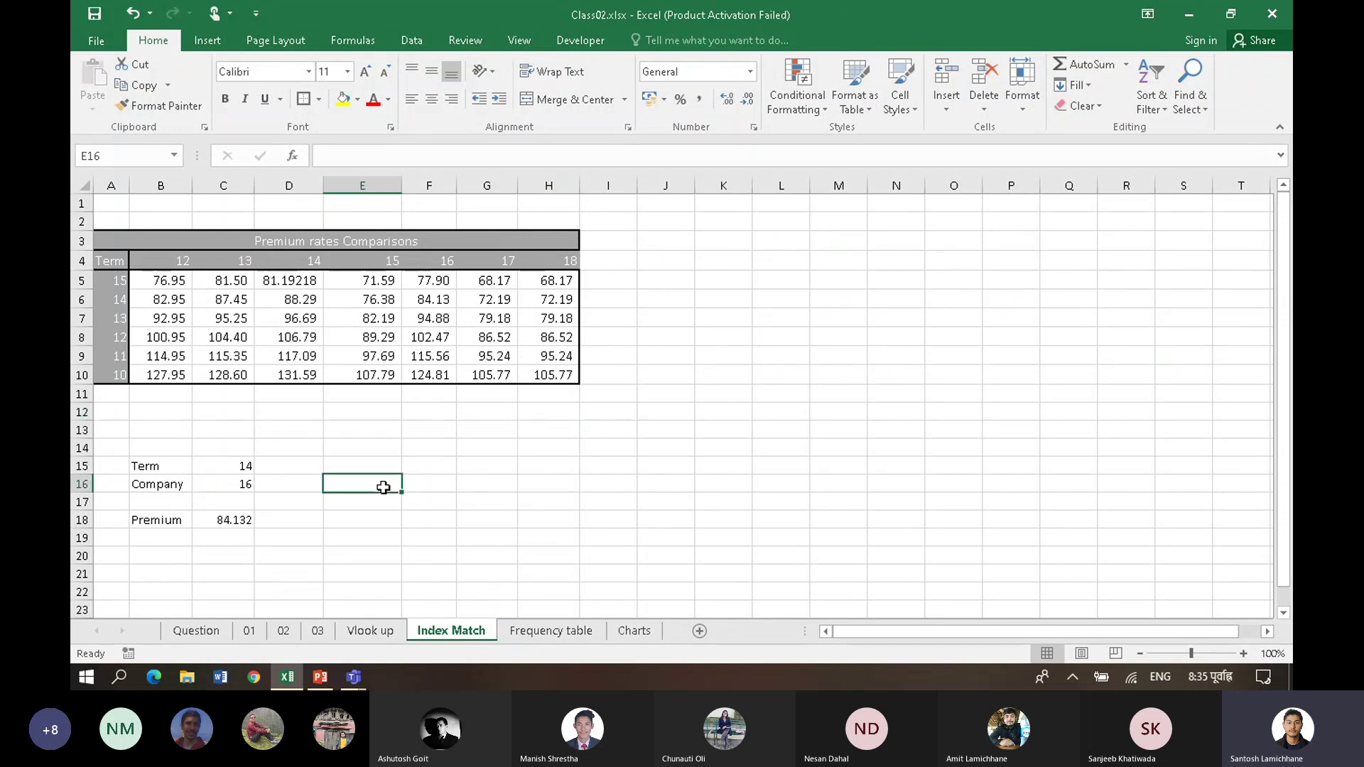
# Step: Switch to the ExcelClass02 presentation in PowerPoint and show slide 6, Frequency Table & Charts
pyautogui.click(198, 633)
pyautogui.scroll(-10, 408, 366)
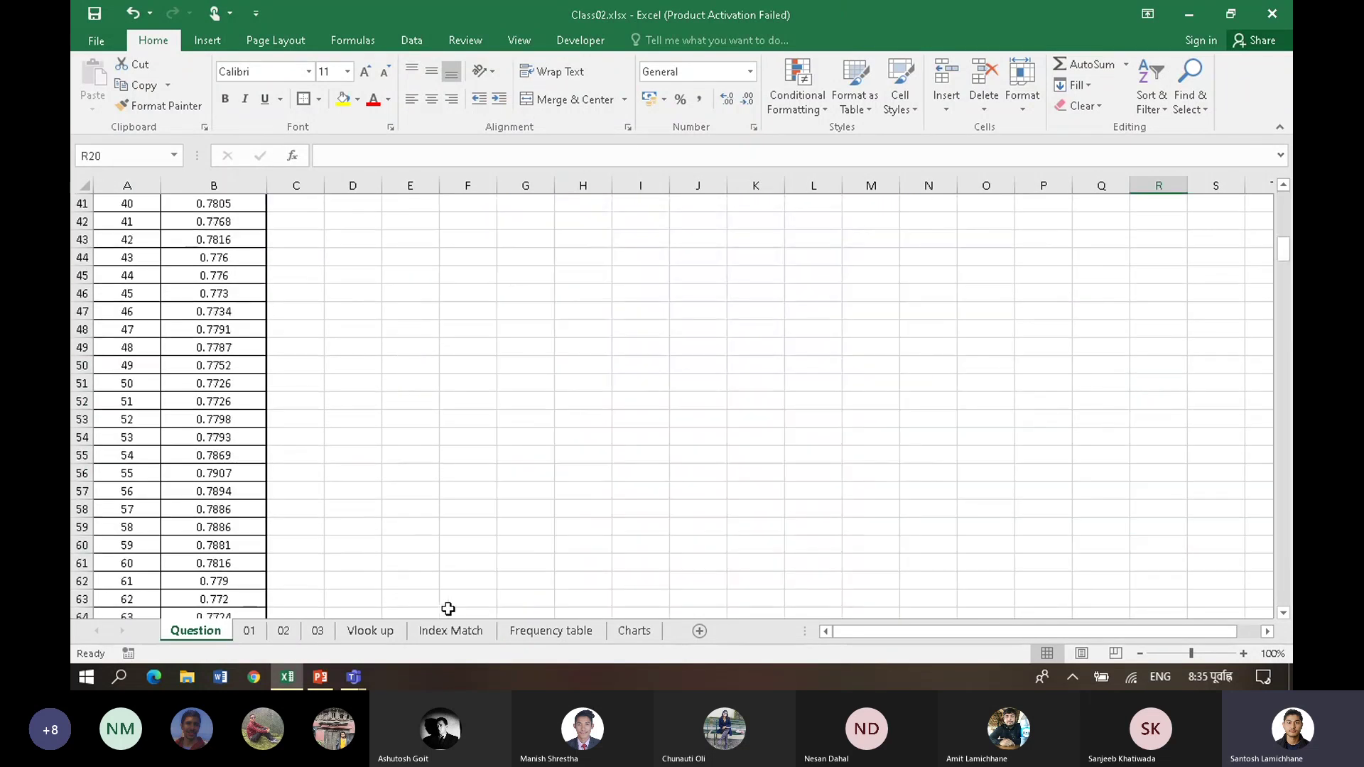
pyautogui.click(538, 631)
pyautogui.click(321, 677)
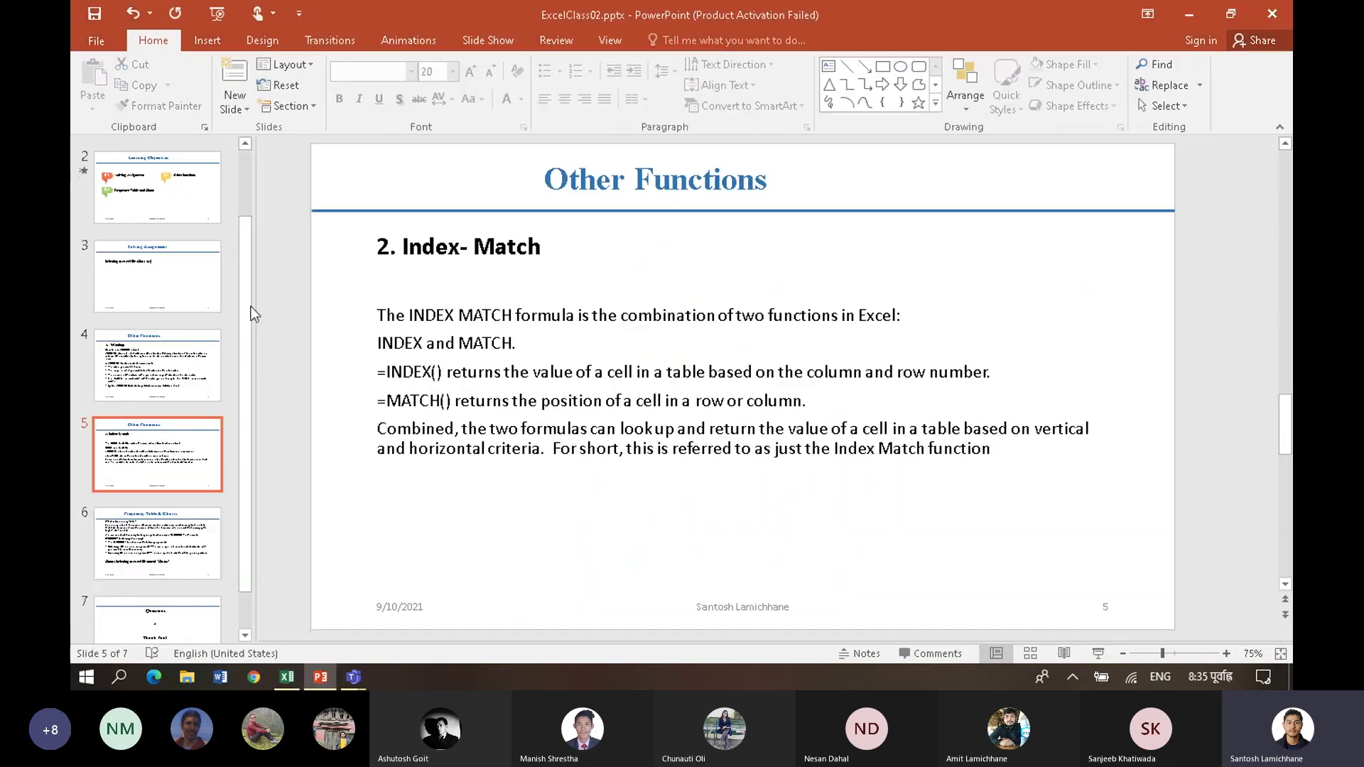
pyautogui.click(208, 550)
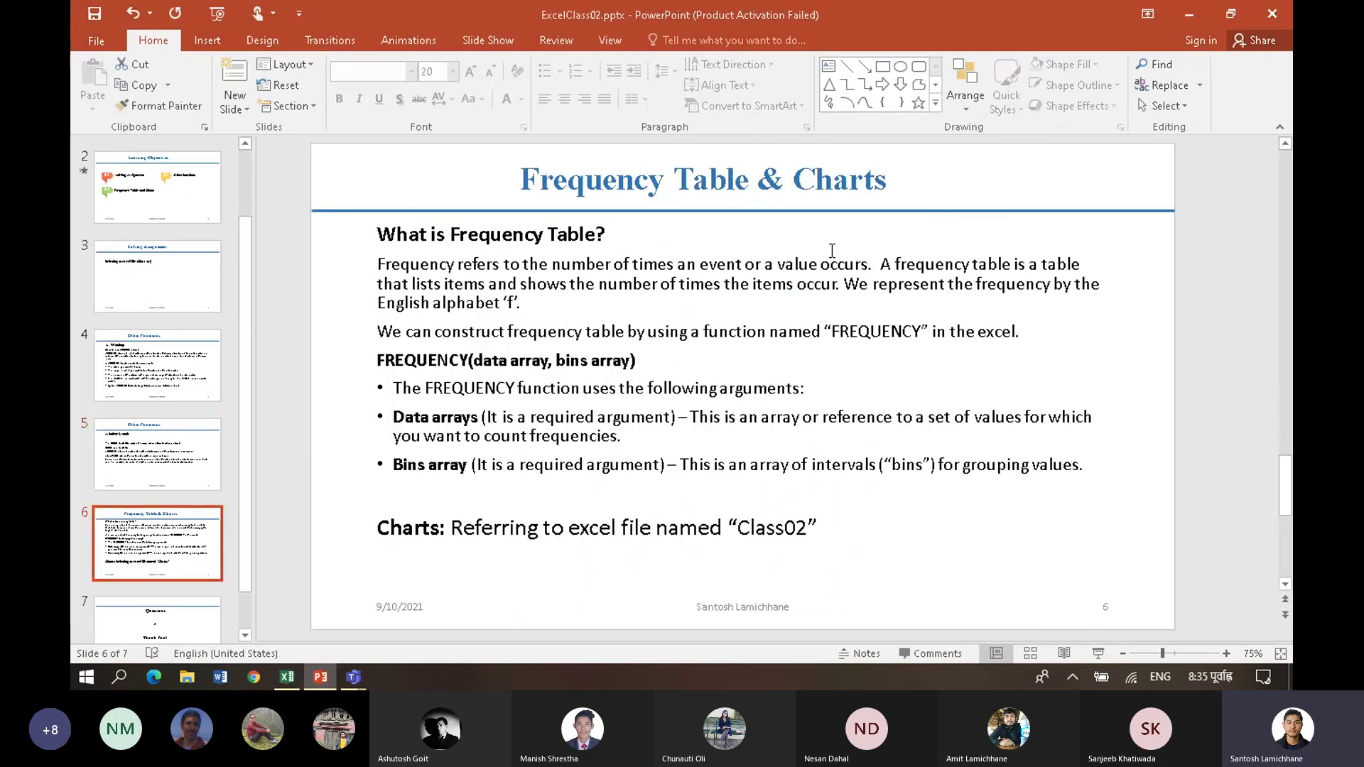
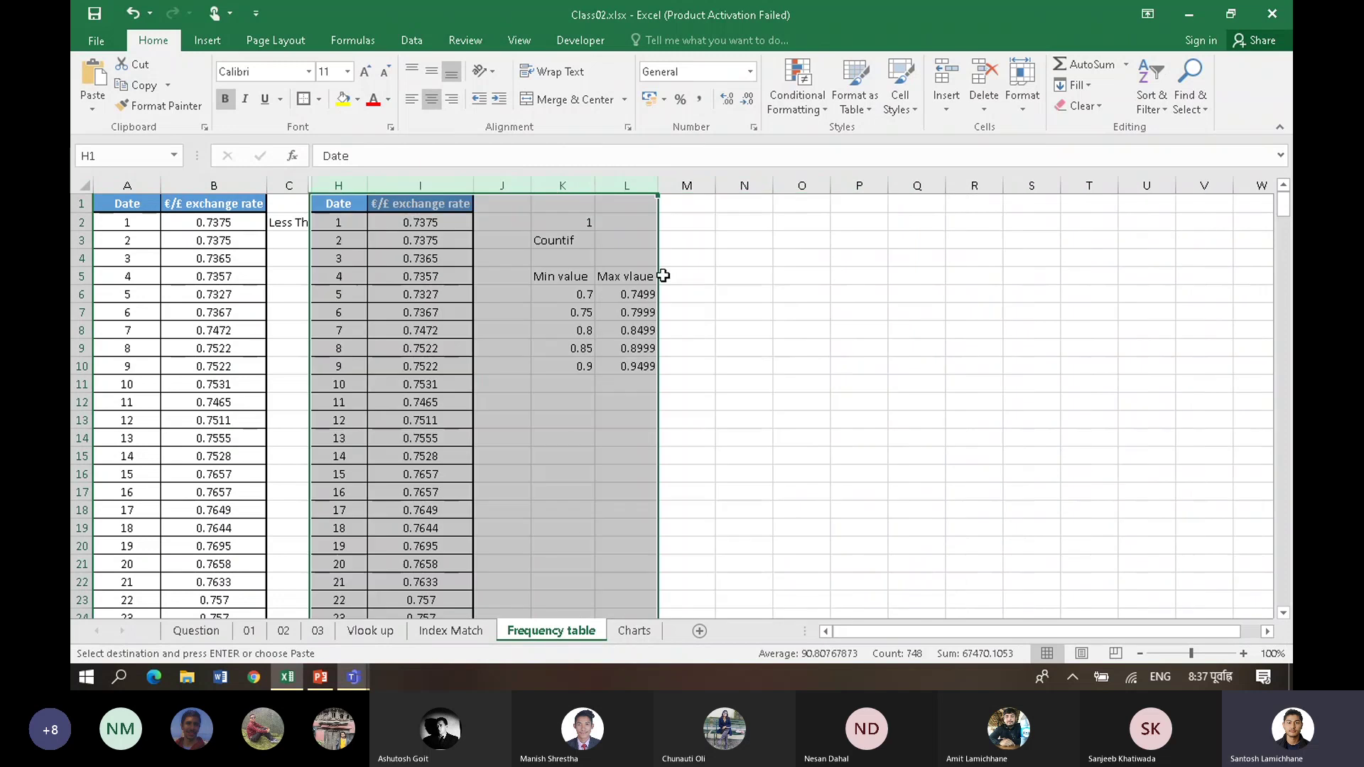
# Step: Add the header Frequency in M5, beside the Min and Max value headers on the Frequency table sheet
pyautogui.click(788, 297)
pyautogui.click(587, 270)
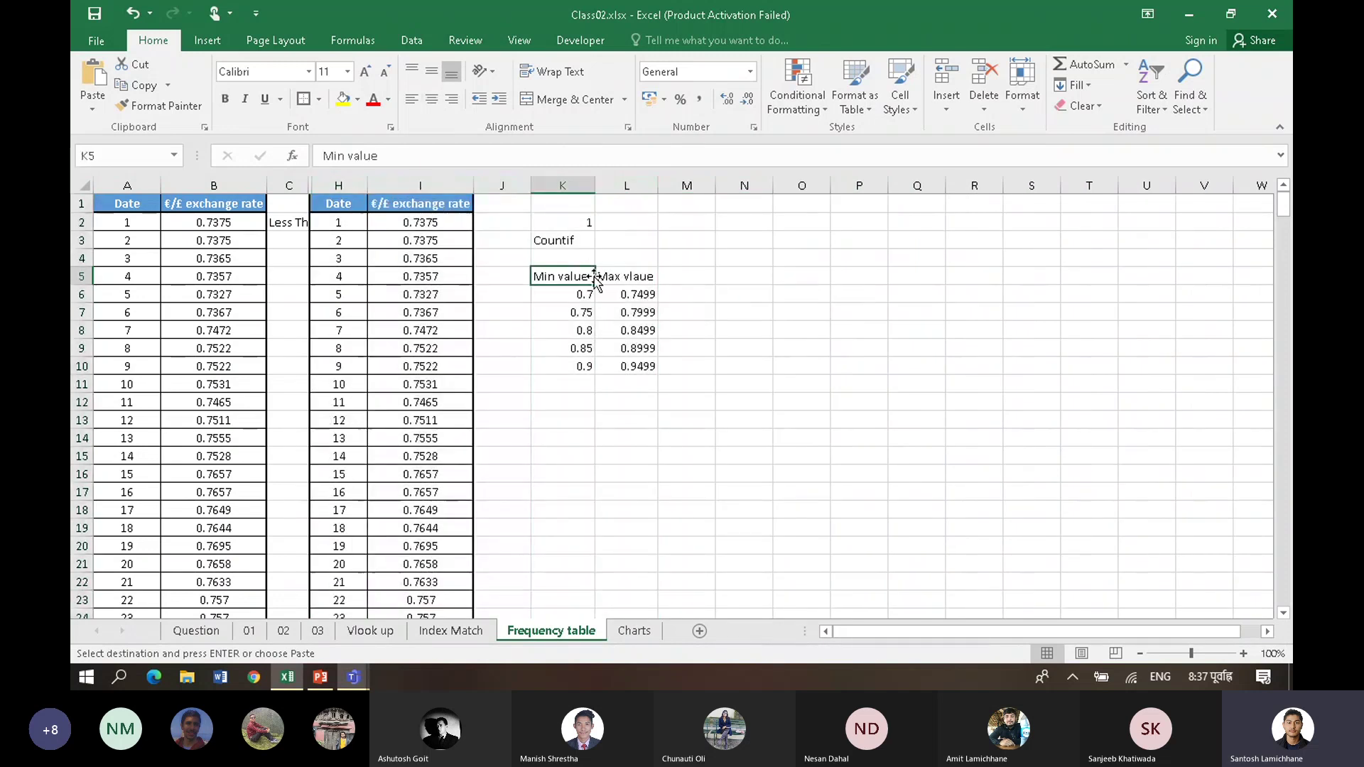
pyautogui.click(629, 263)
pyautogui.click(634, 275)
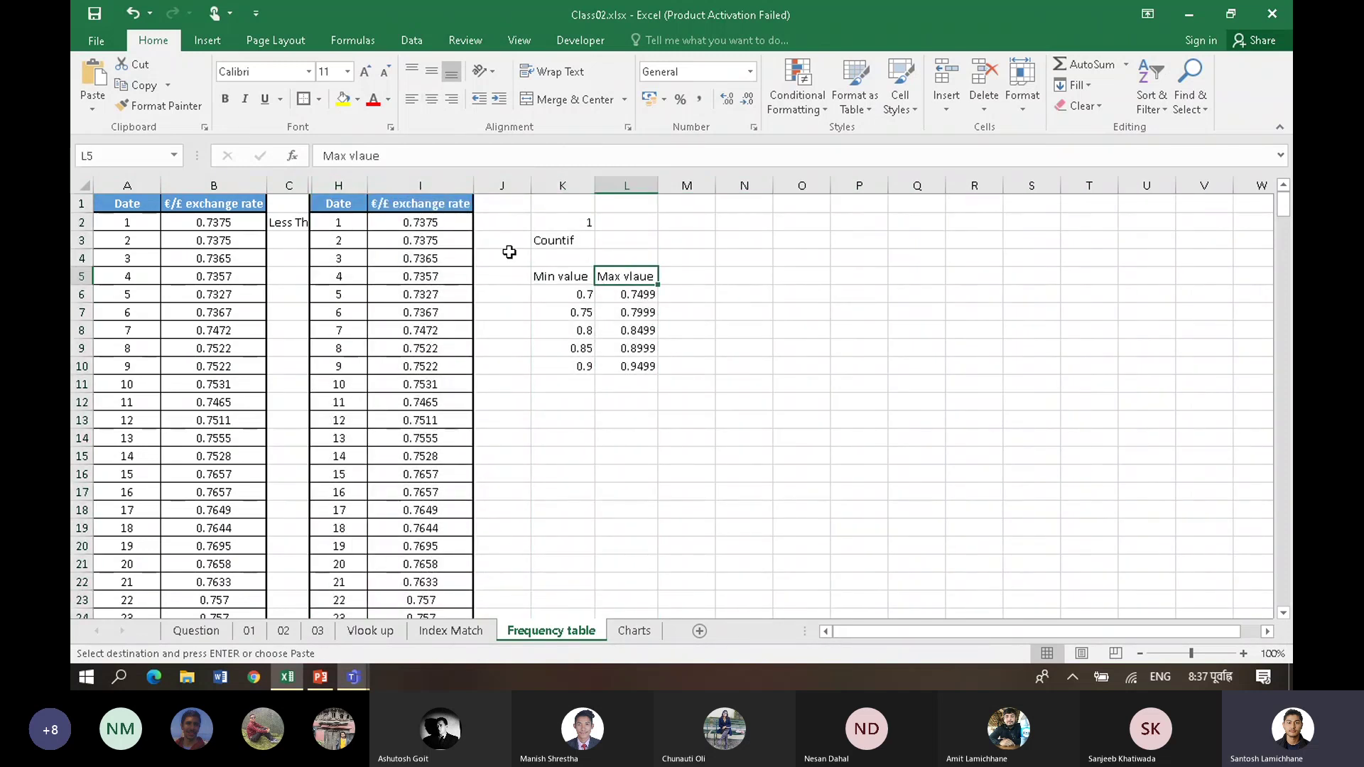
pyautogui.click(674, 278)
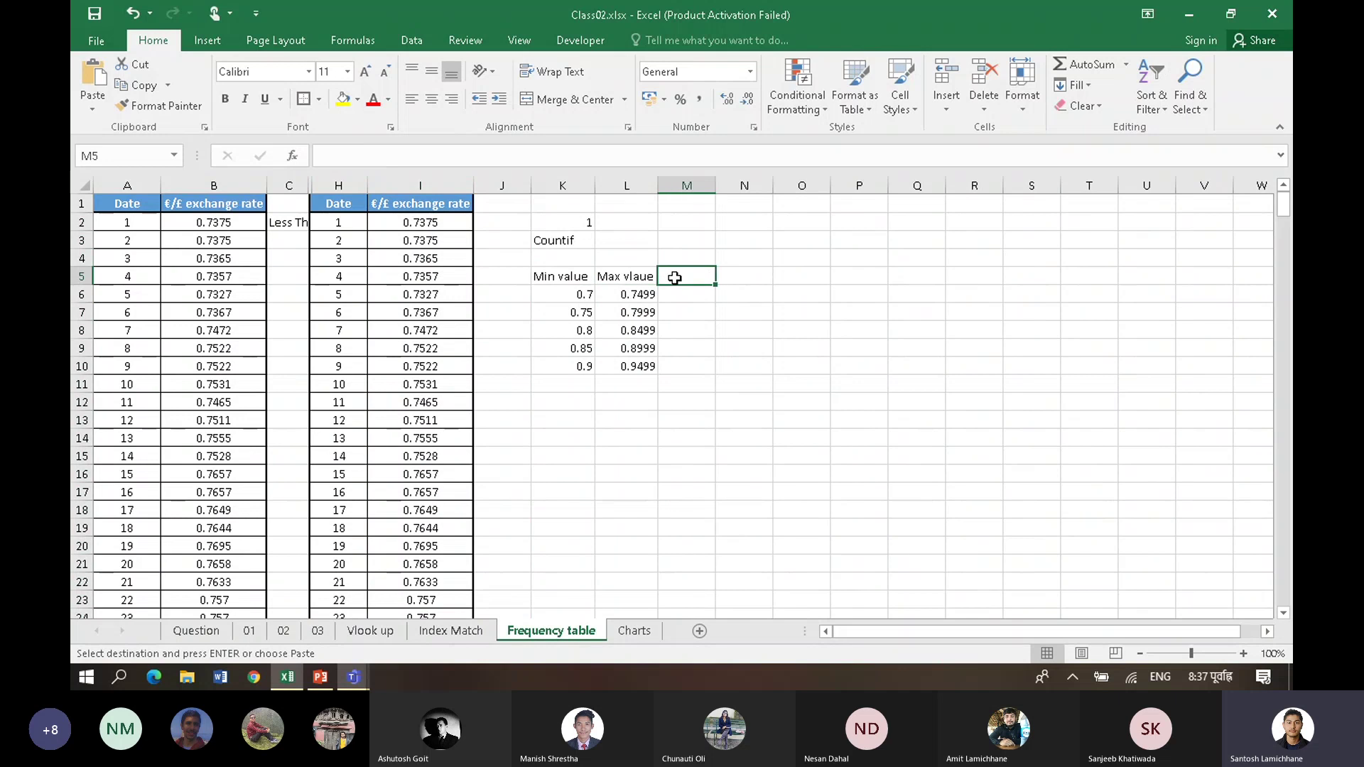
pyautogui.write('Frequency')
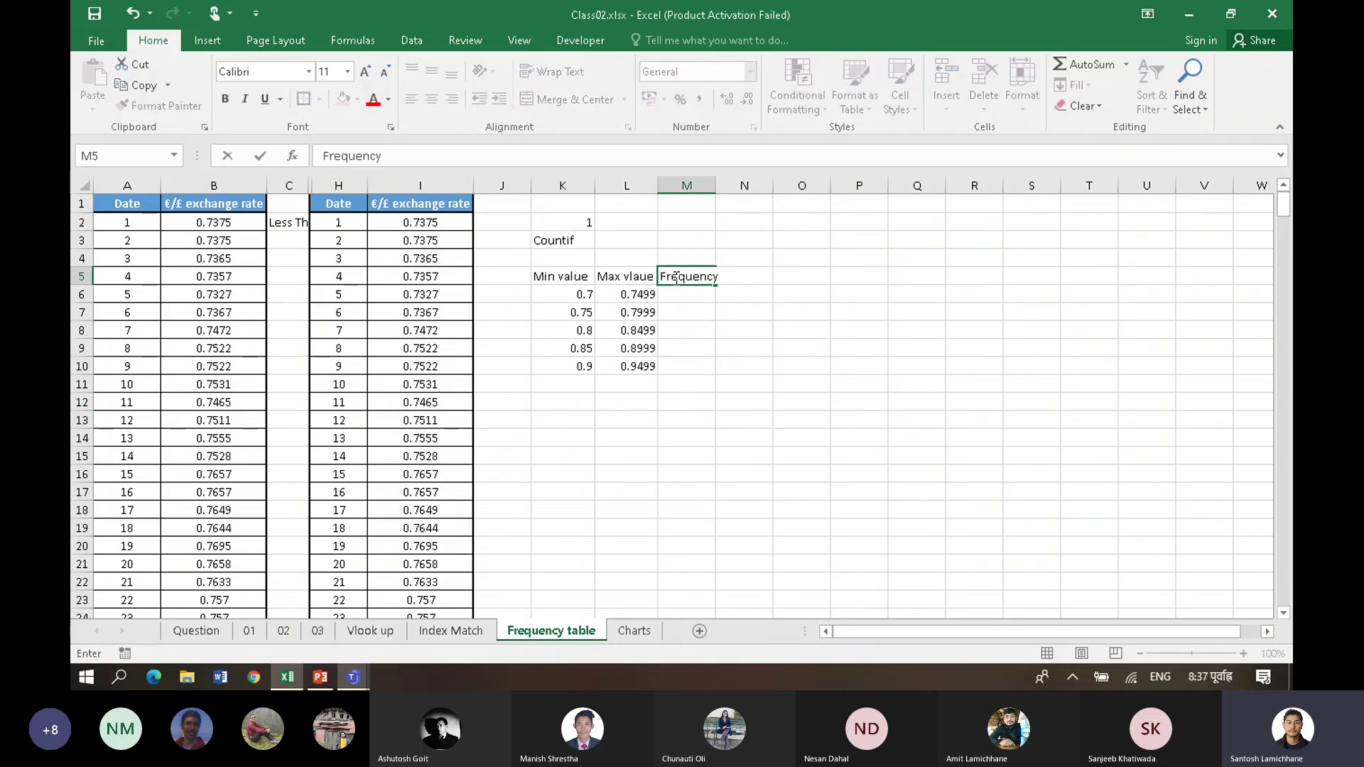
pyautogui.press('Return')
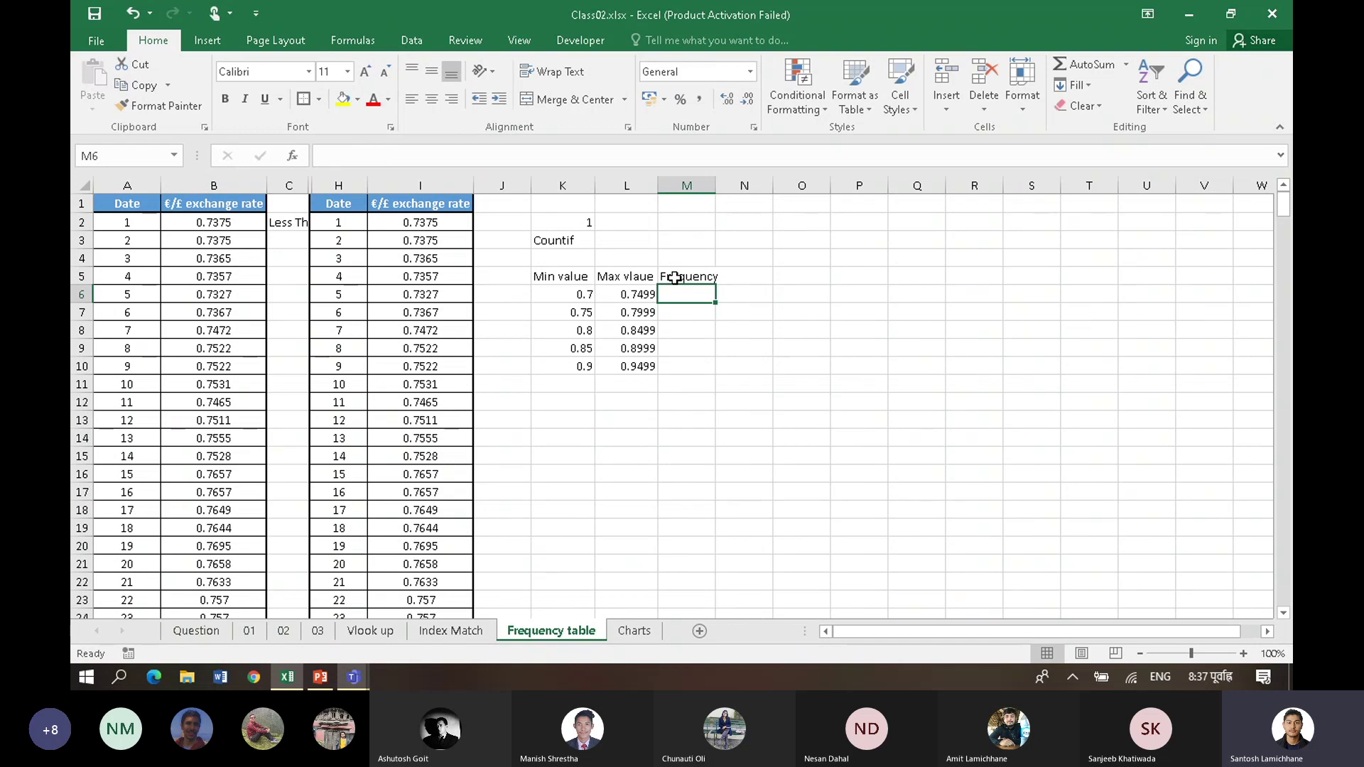
# Step: Label the first class row in J6 as Less than (bins array) and autofit column J
pyautogui.click(630, 470)
pyautogui.click(638, 438)
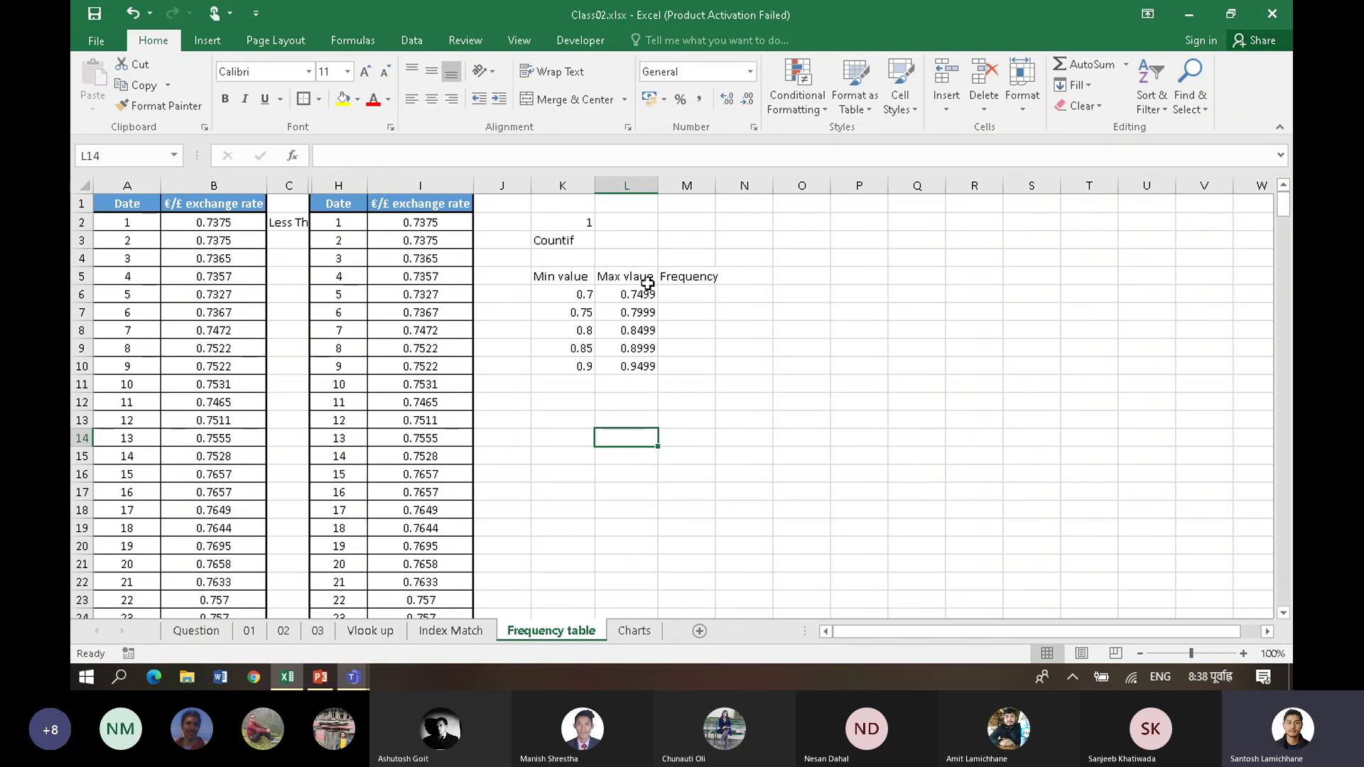
pyautogui.click(506, 295)
pyautogui.moveTo(562, 283); pyautogui.dragTo(578, 368)
pyautogui.moveTo(624, 276); pyautogui.dragTo(625, 386)
pyautogui.click(514, 289)
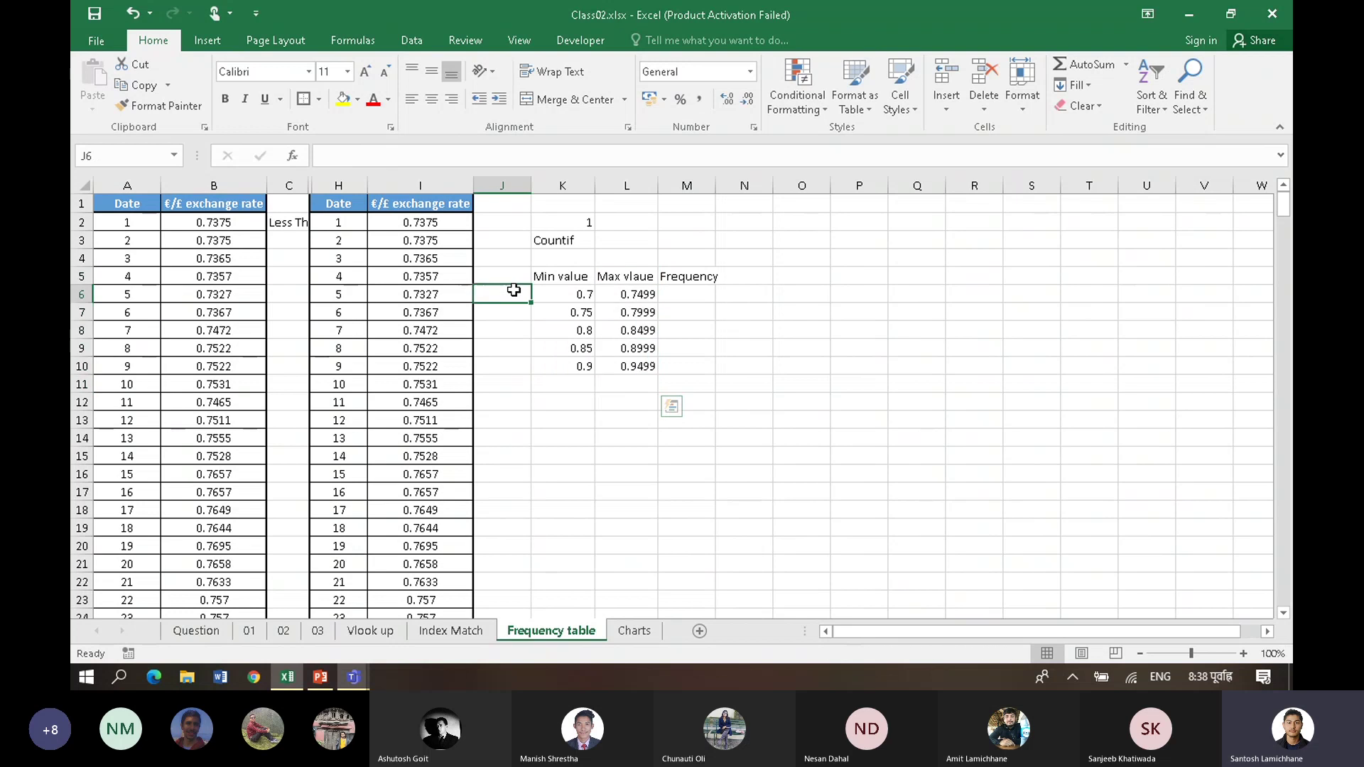
pyautogui.write('Less th')
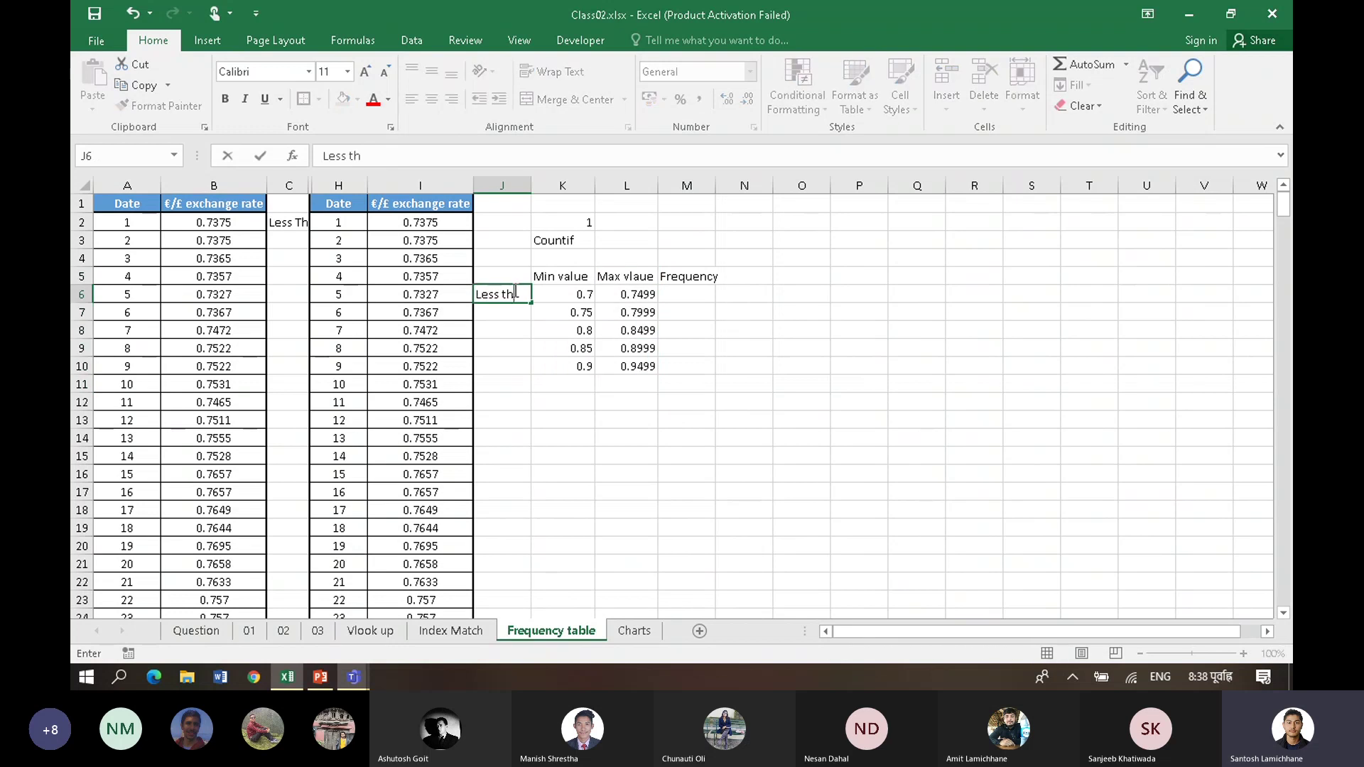
pyautogui.write('an (bins array')
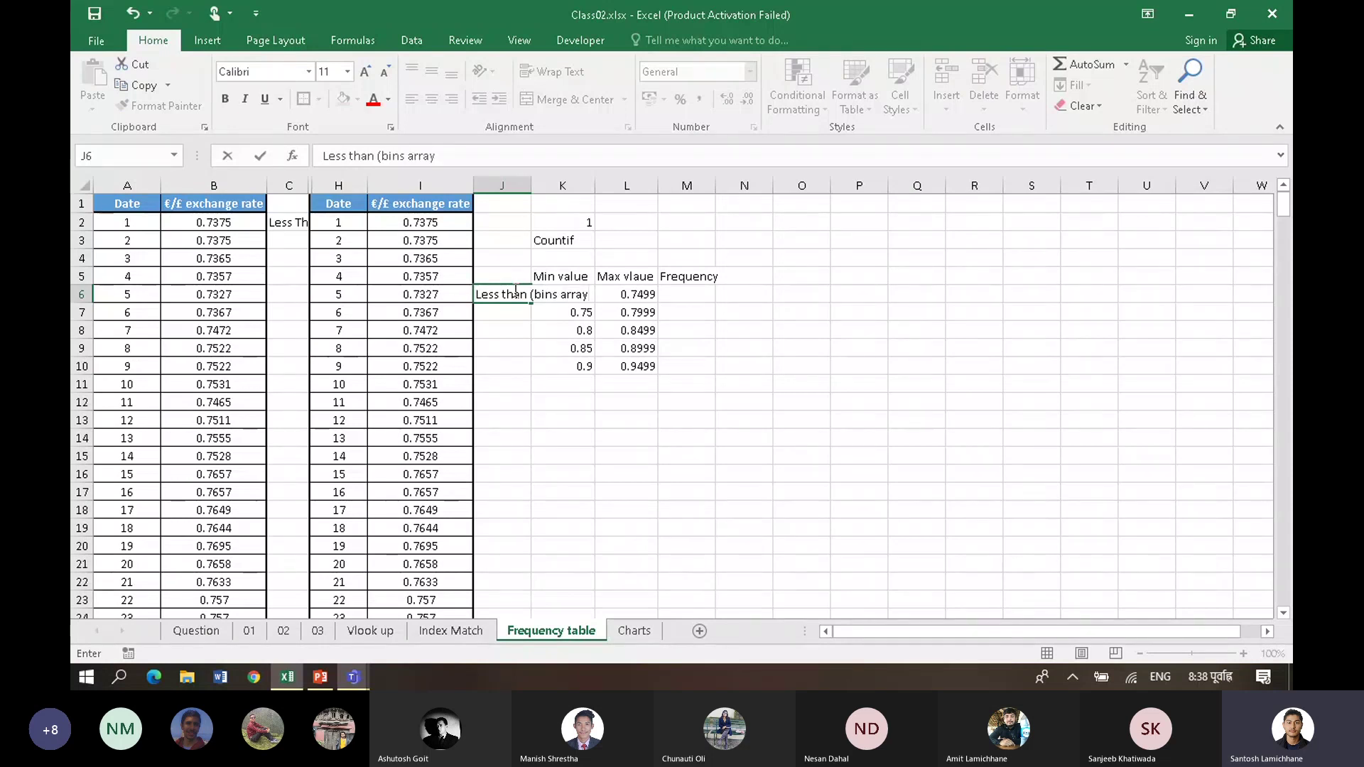
pyautogui.write(')')
pyautogui.press('Return')
pyautogui.doubleClick(531, 186)
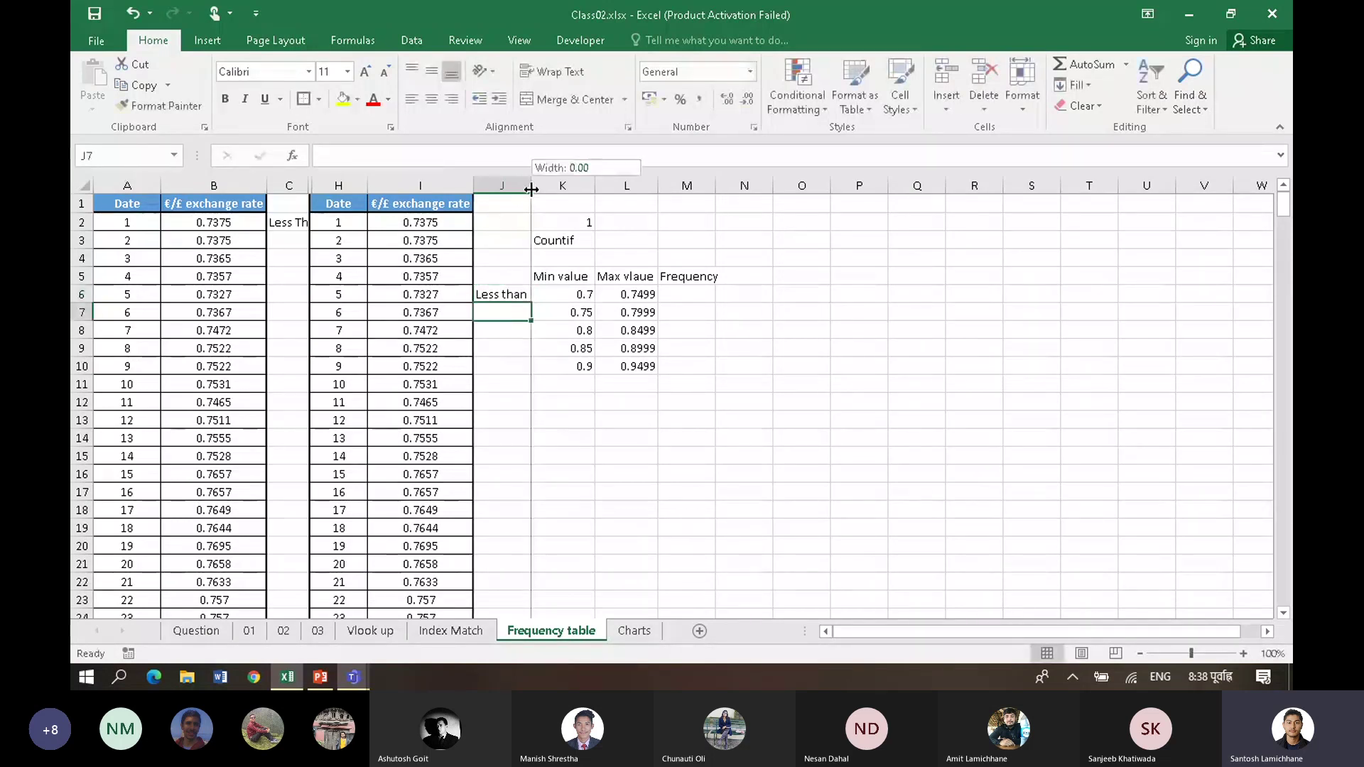
pyautogui.click(696, 277)
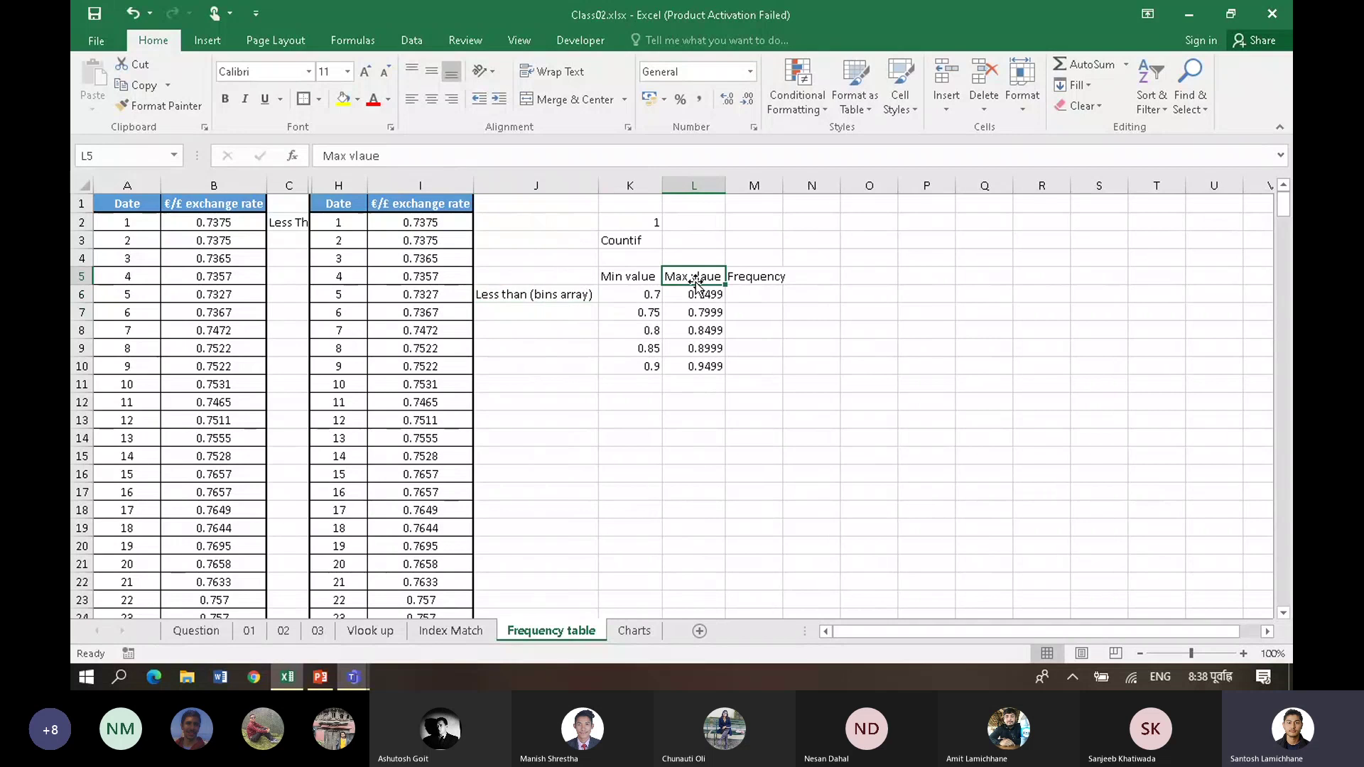
pyautogui.write('Bins')
pyautogui.press('BackSpace')
pyautogui.press('BackSpace')
pyautogui.press('BackSpace')
pyautogui.press('BackSpace')
pyautogui.hotkey('ctrl', 'z')
# Step: Enter the label Bins array in L4 above the Max value header and autofit column M
pyautogui.press('Up')
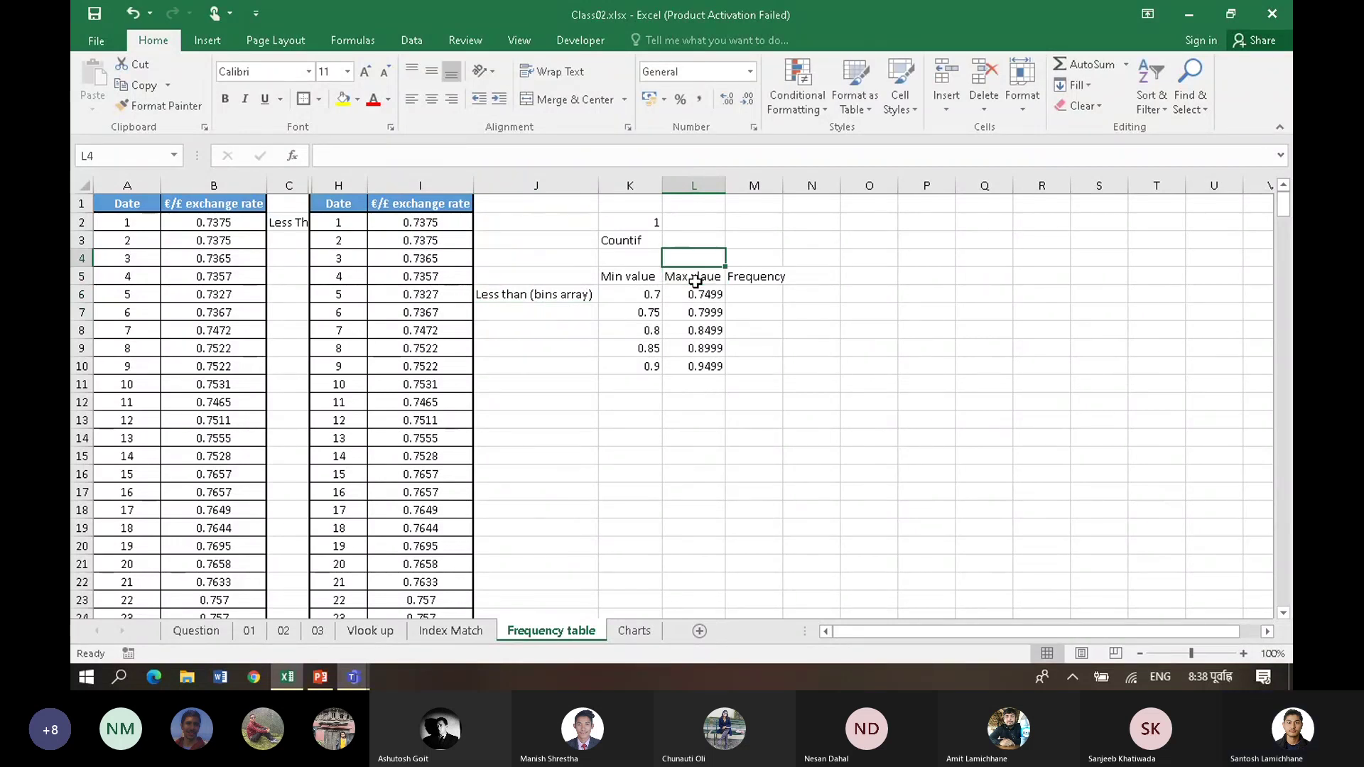
pyautogui.write('Bins array')
pyautogui.press('Return')
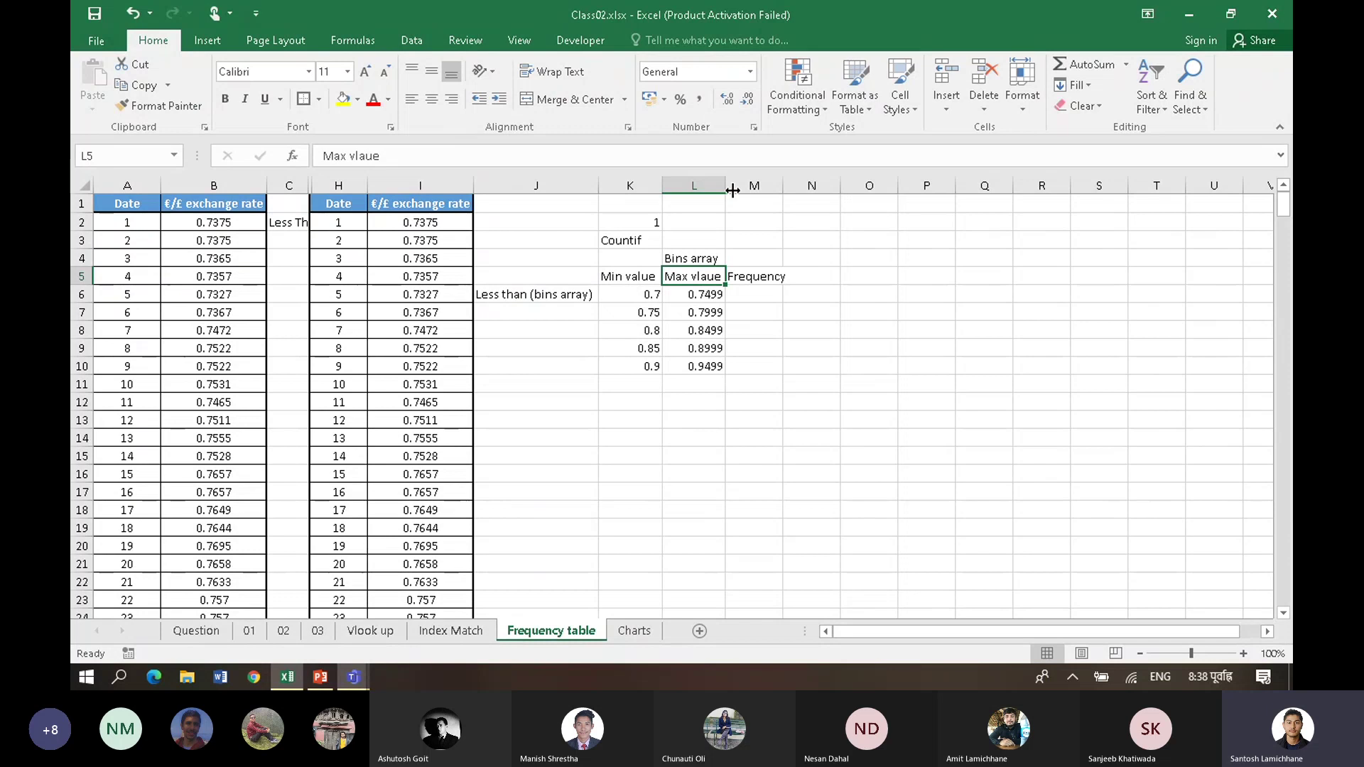
pyautogui.doubleClick(783, 185)
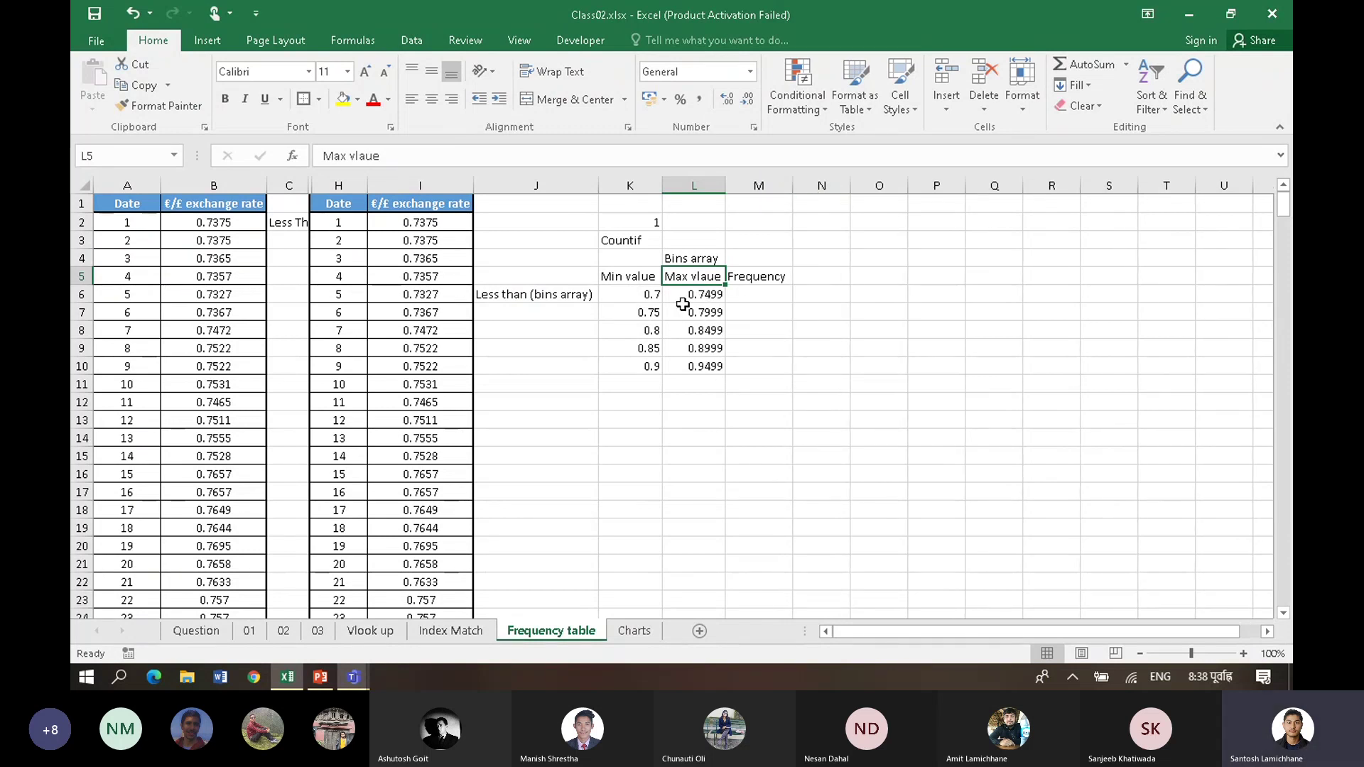
# Step: Examine the Min and Max value class limits in columns K and L and the Frequency cells beside them
pyautogui.click(704, 294)
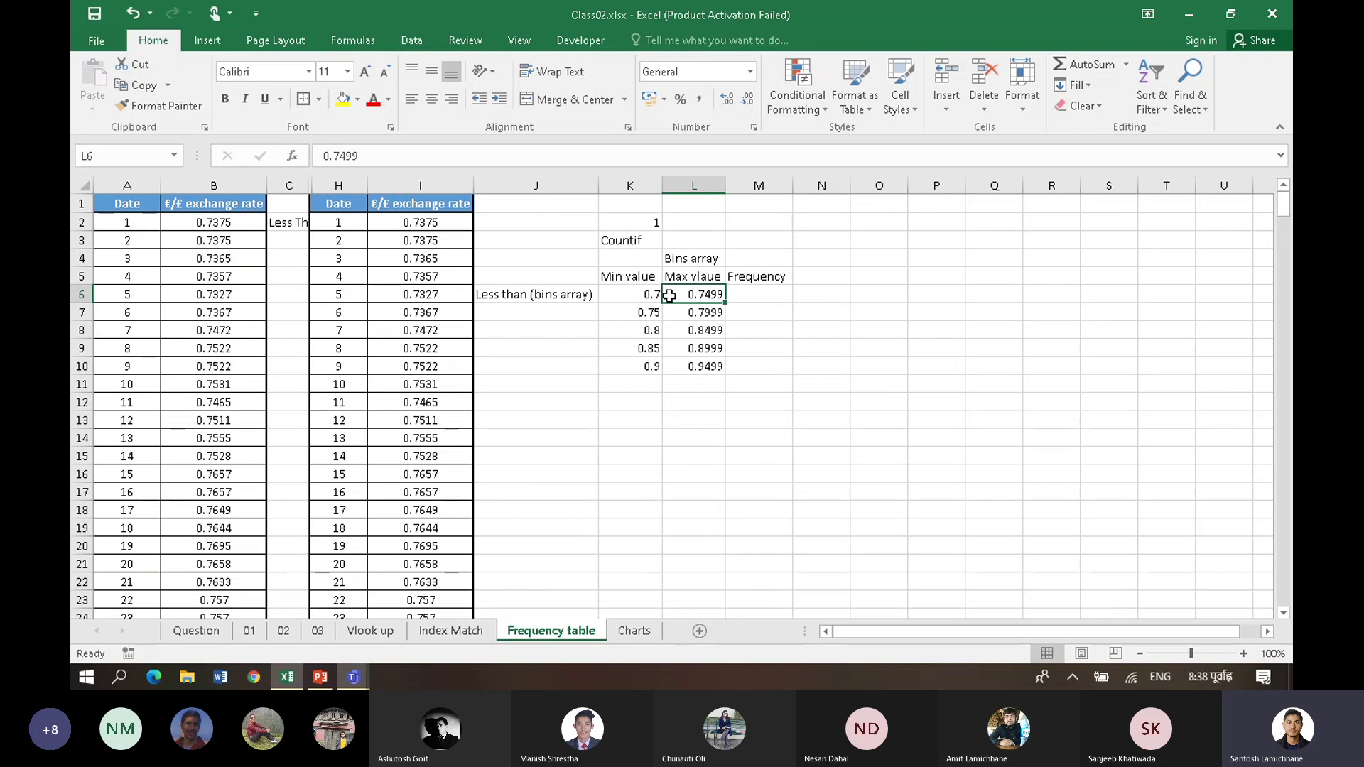
pyautogui.moveTo(626, 277); pyautogui.dragTo(648, 384)
pyautogui.click(759, 400)
pyautogui.click(762, 293)
pyautogui.click(773, 417)
pyautogui.click(765, 298)
pyautogui.click(766, 421)
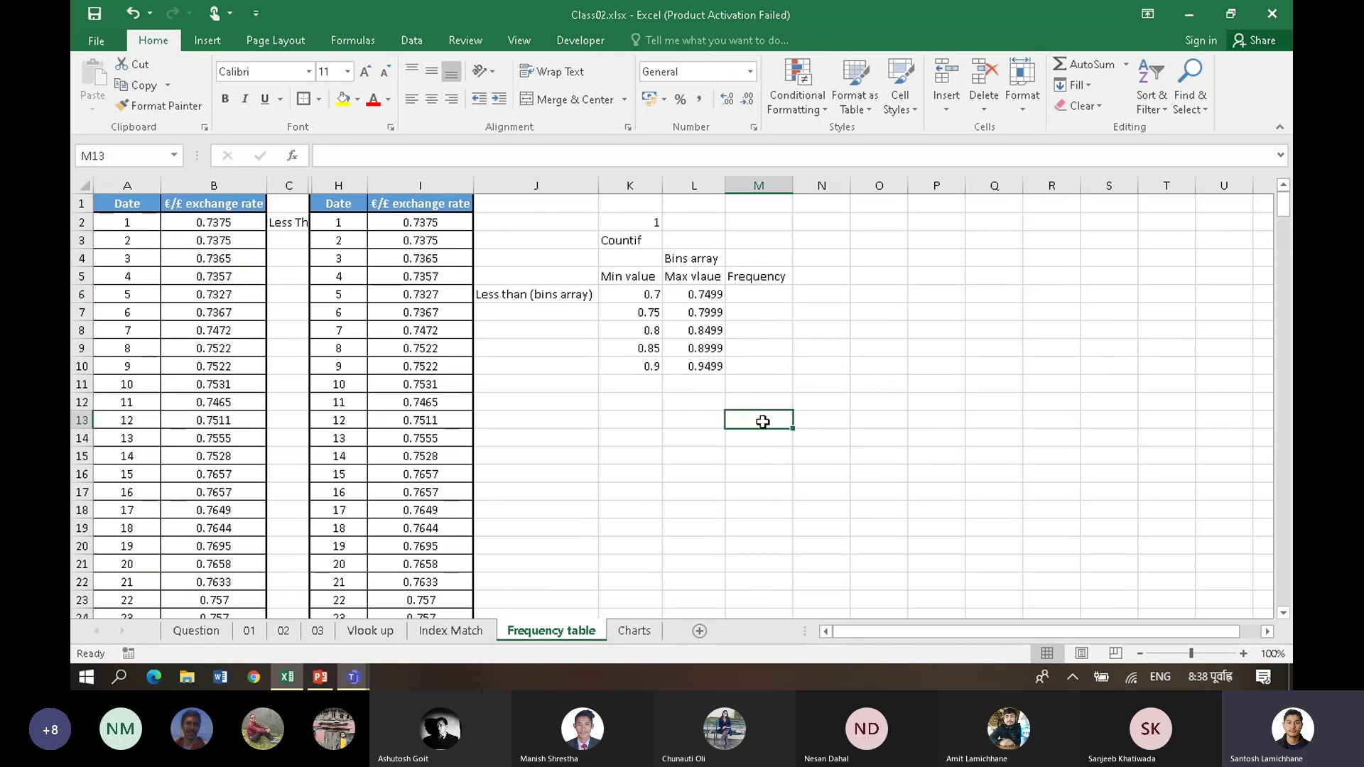
pyautogui.click(558, 453)
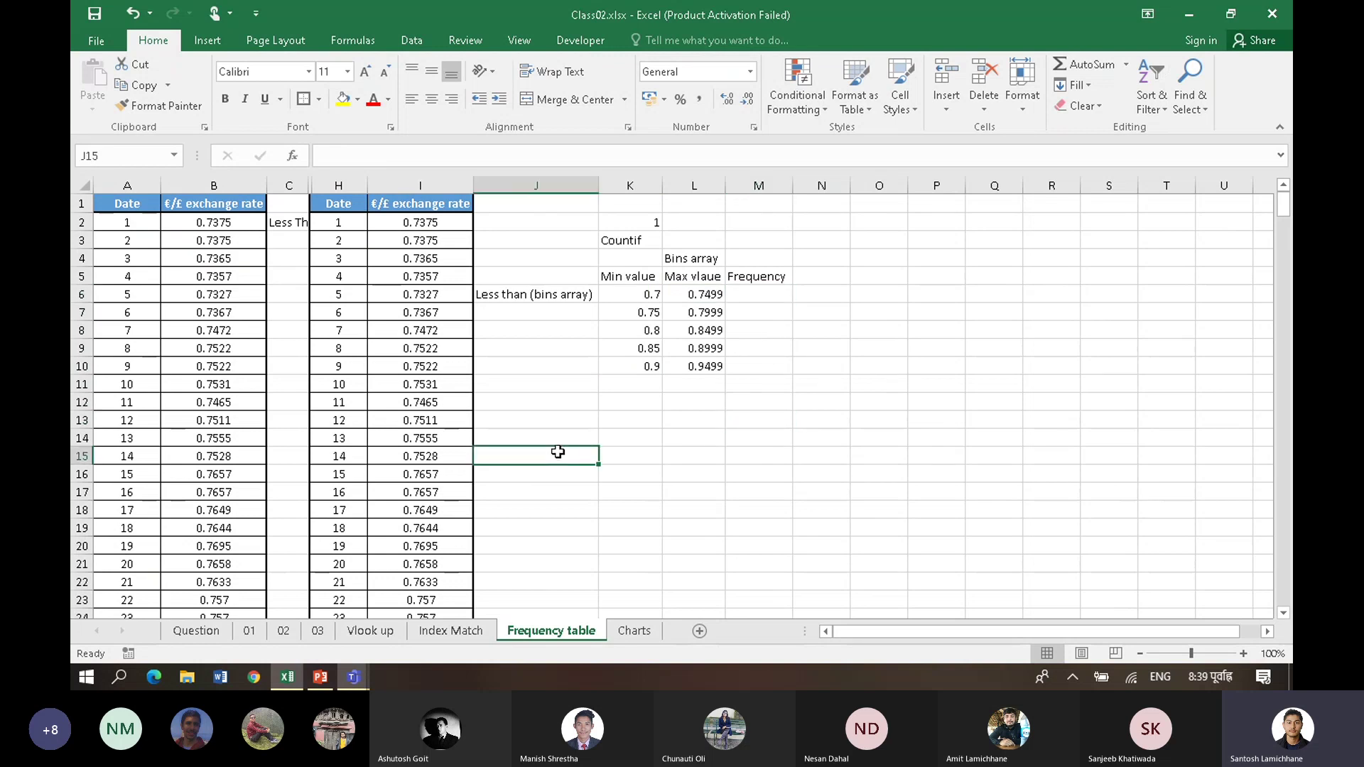
pyautogui.click(703, 401)
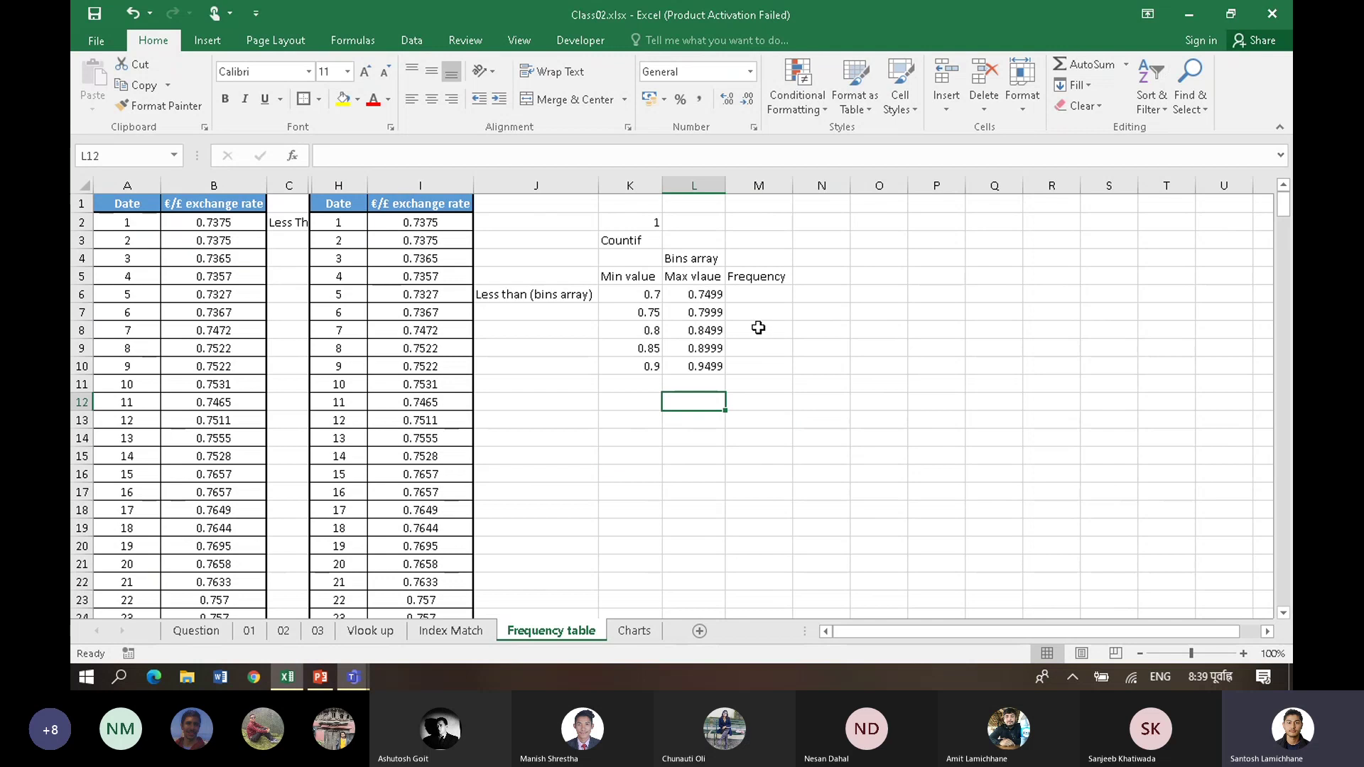
pyautogui.click(749, 293)
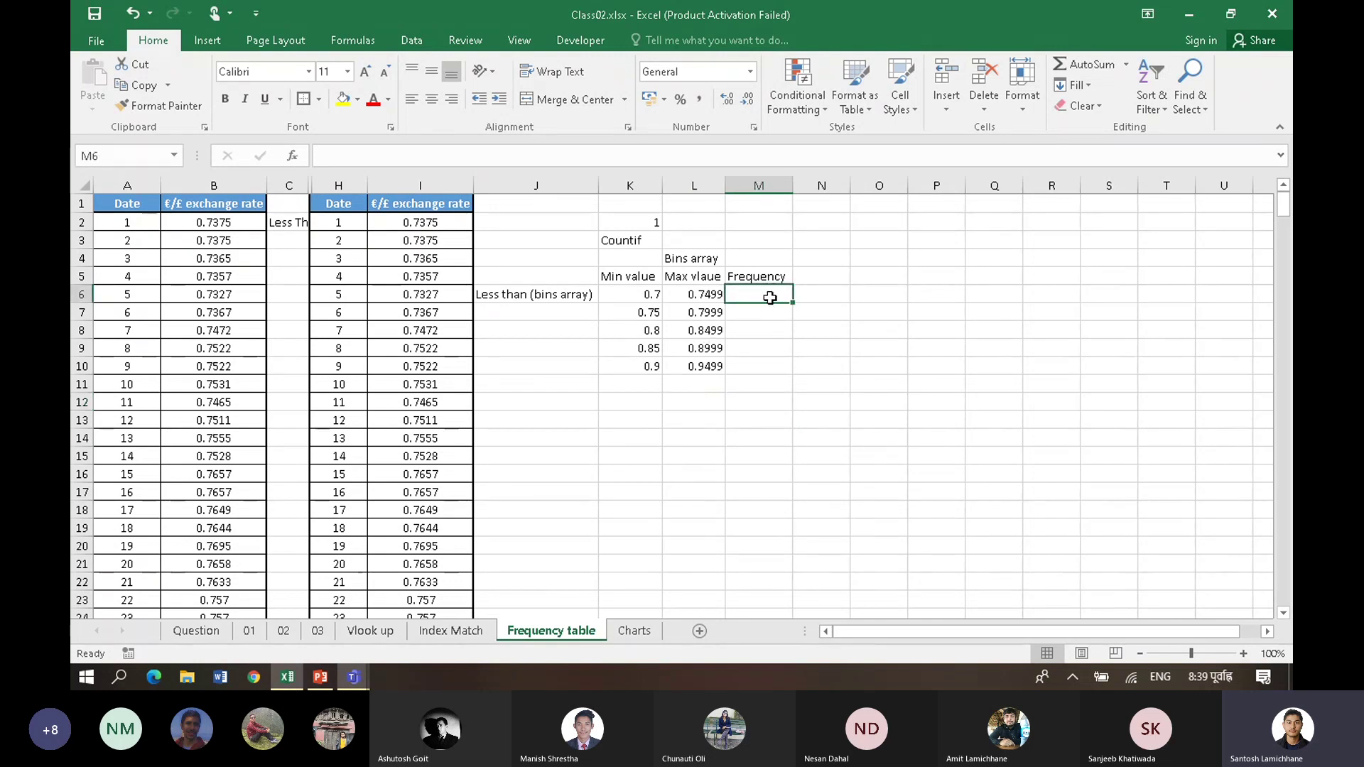
pyautogui.click(772, 329)
# Step: Add note 1 in K17 and L17 below the table, reading Select all rows (data exist)
pyautogui.click(618, 488)
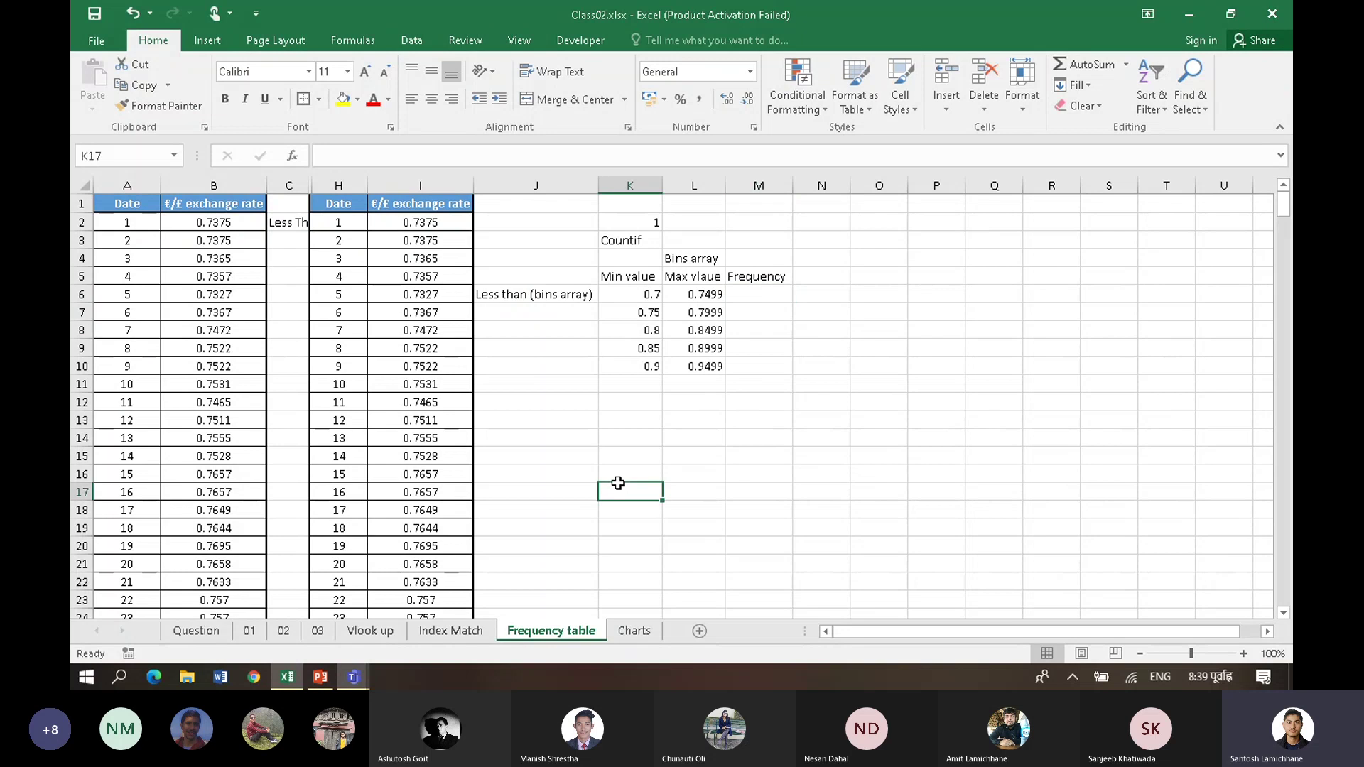
pyautogui.write('1.')
pyautogui.press('Tab')
pyautogui.write('Sele')
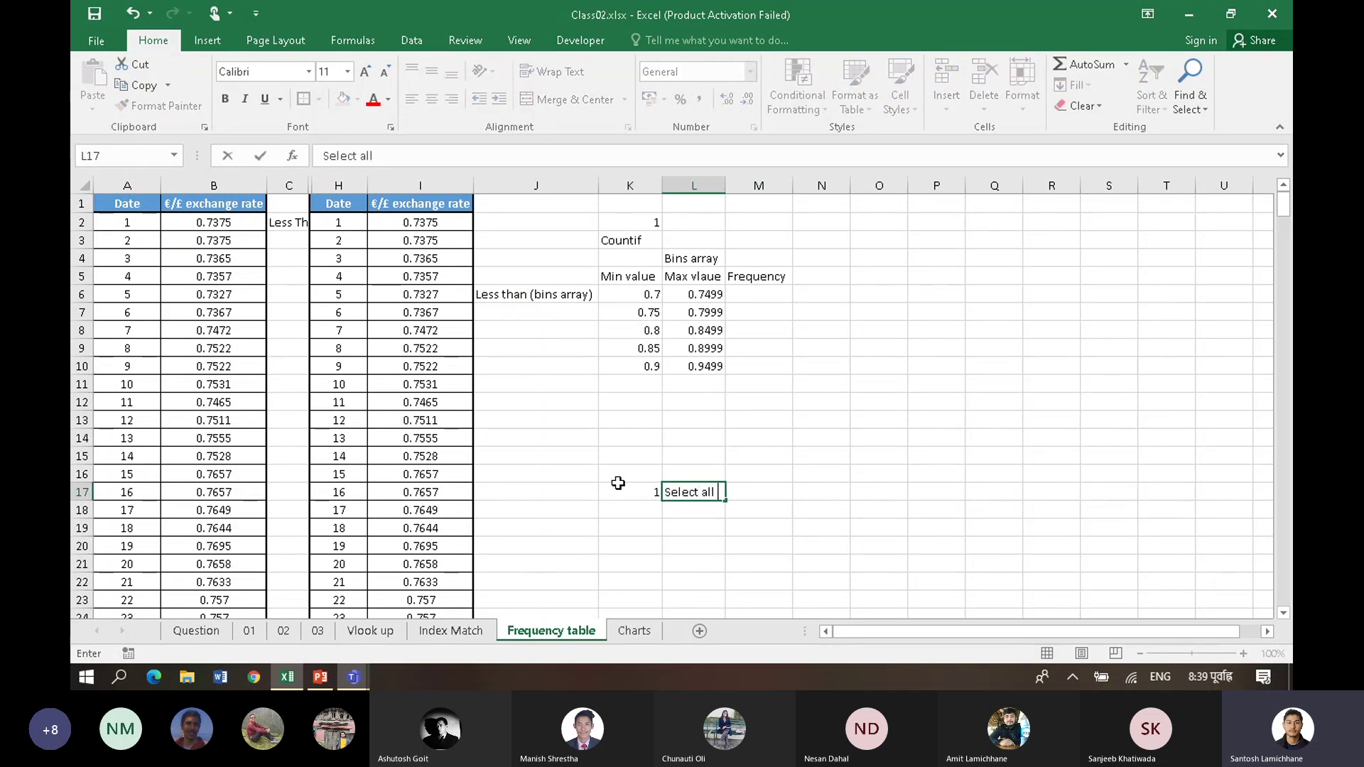
pyautogui.write('ct all rows (data exist)')
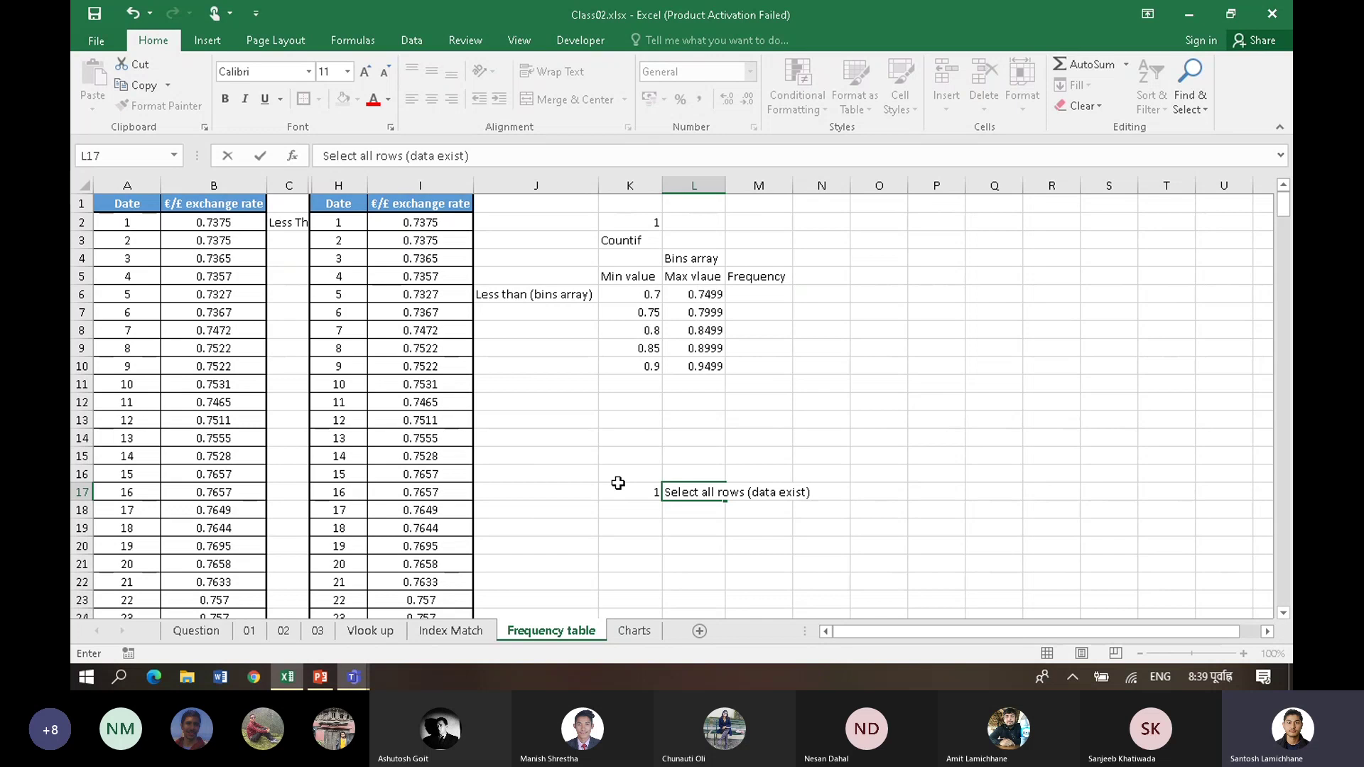
pyautogui.press('Return')
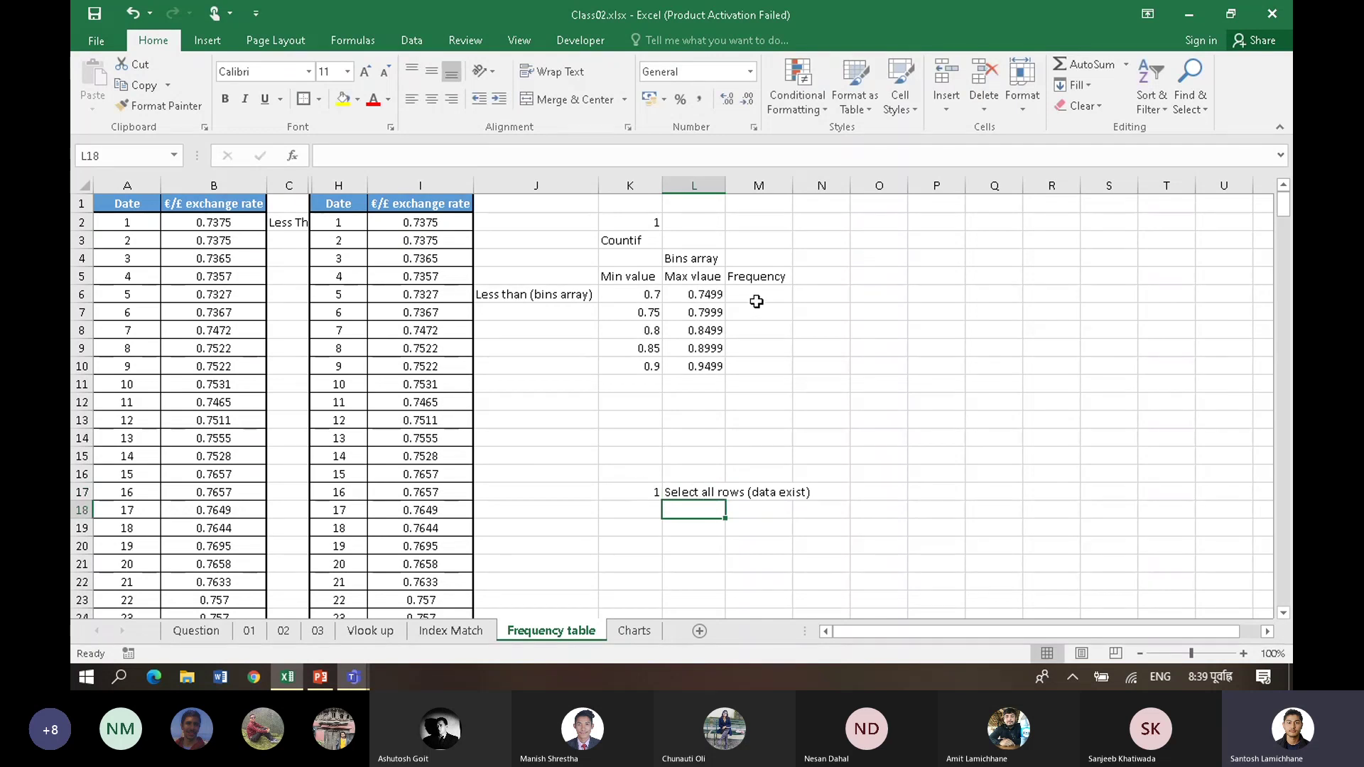
# Step: Start a FREQUENCY formula across M6:M10 with the exchange rates $I$2:$I$367 as the absolute data array
pyautogui.moveTo(756, 298); pyautogui.dragTo(764, 364)
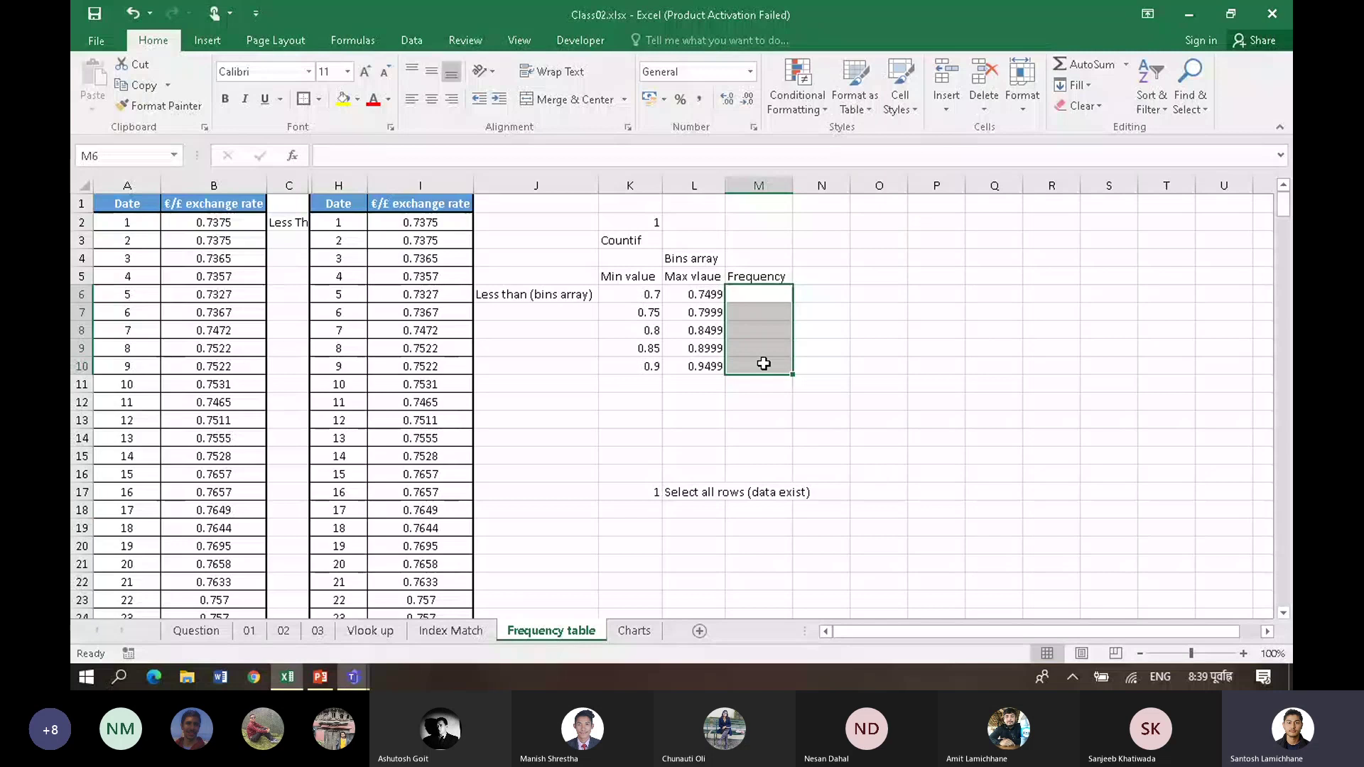
pyautogui.doubleClick(754, 294)
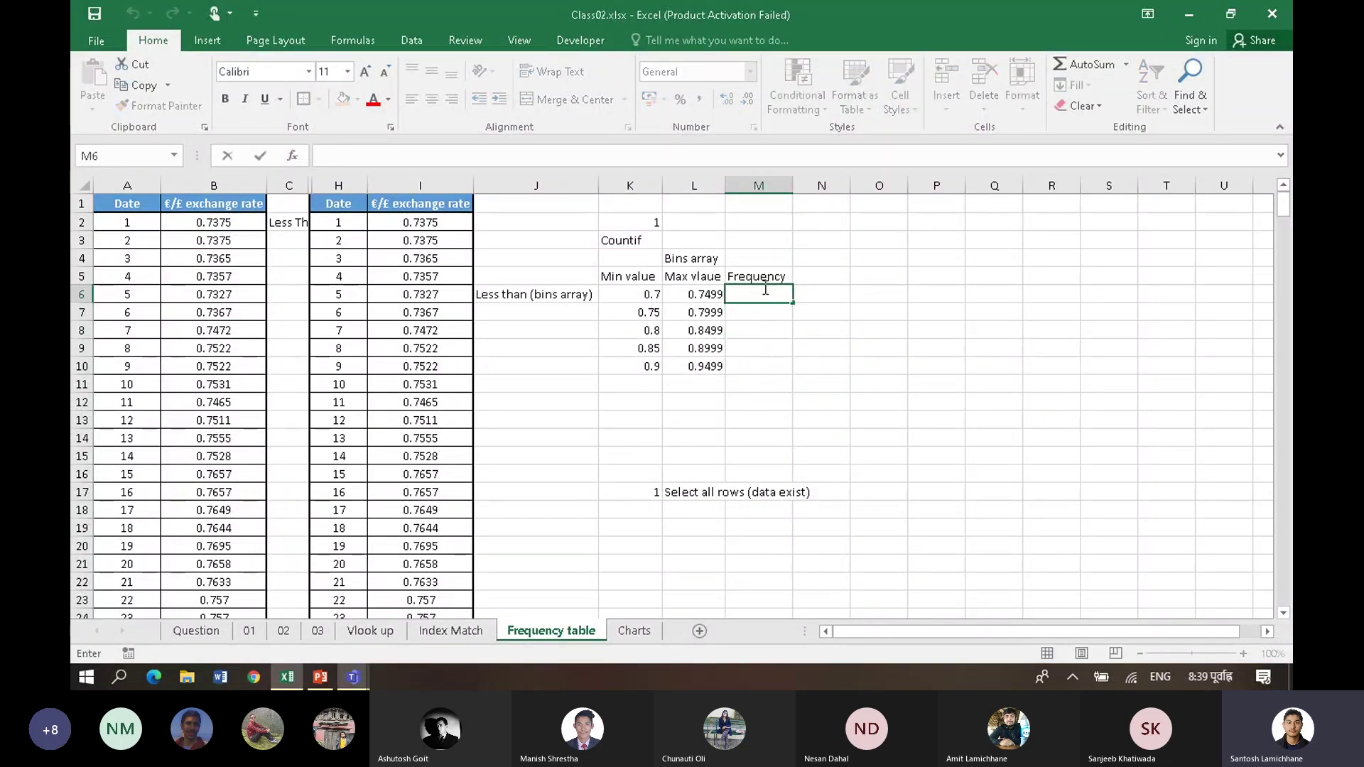
pyautogui.moveTo(766, 298); pyautogui.dragTo(769, 364)
pyautogui.write('=')
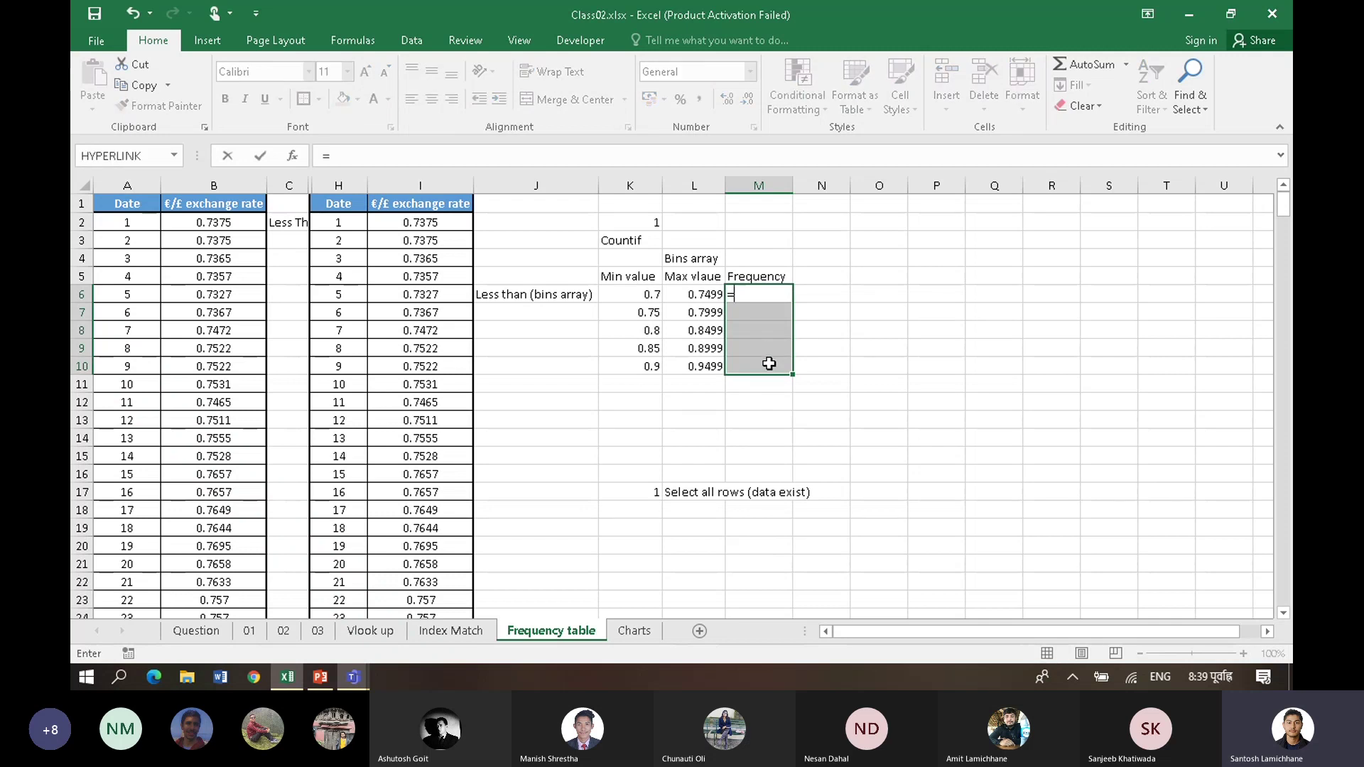
pyautogui.write('fr')
pyautogui.press('Tab')
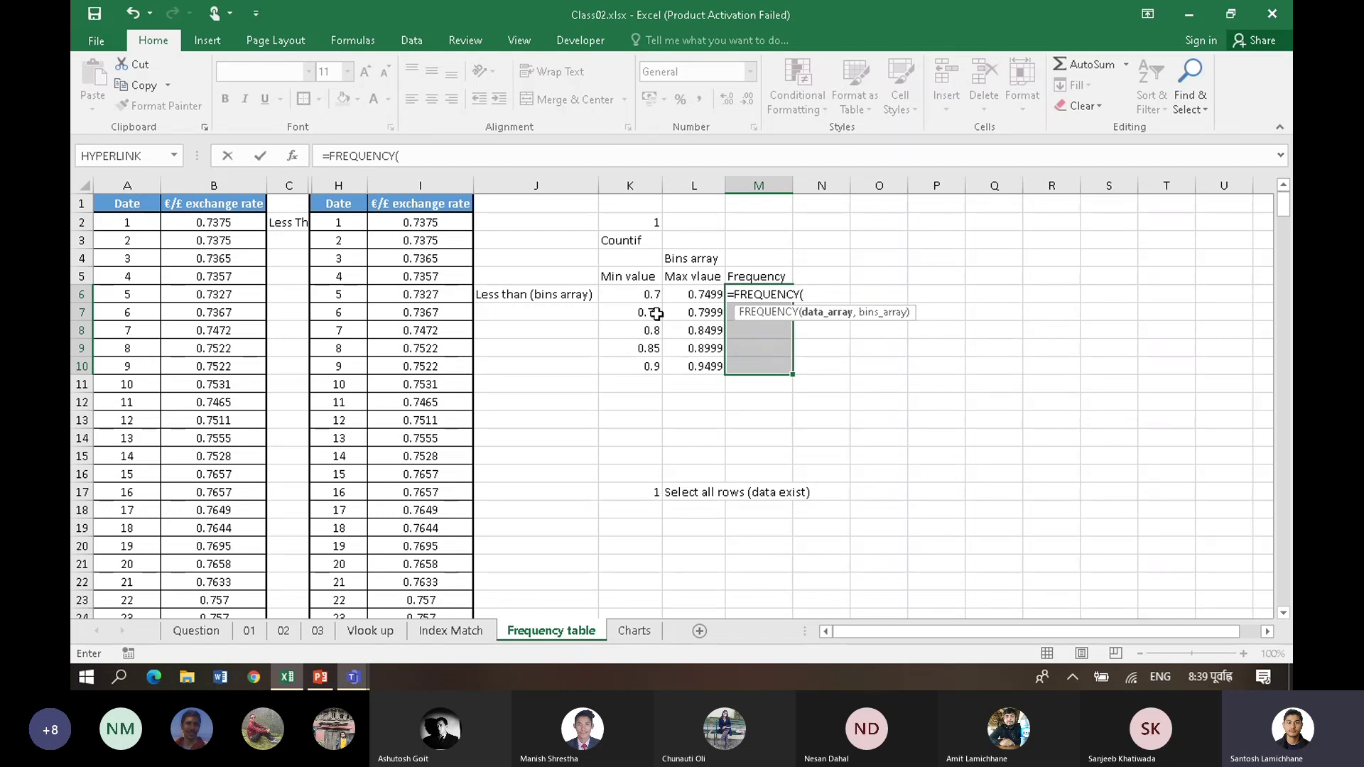
pyautogui.click(429, 222)
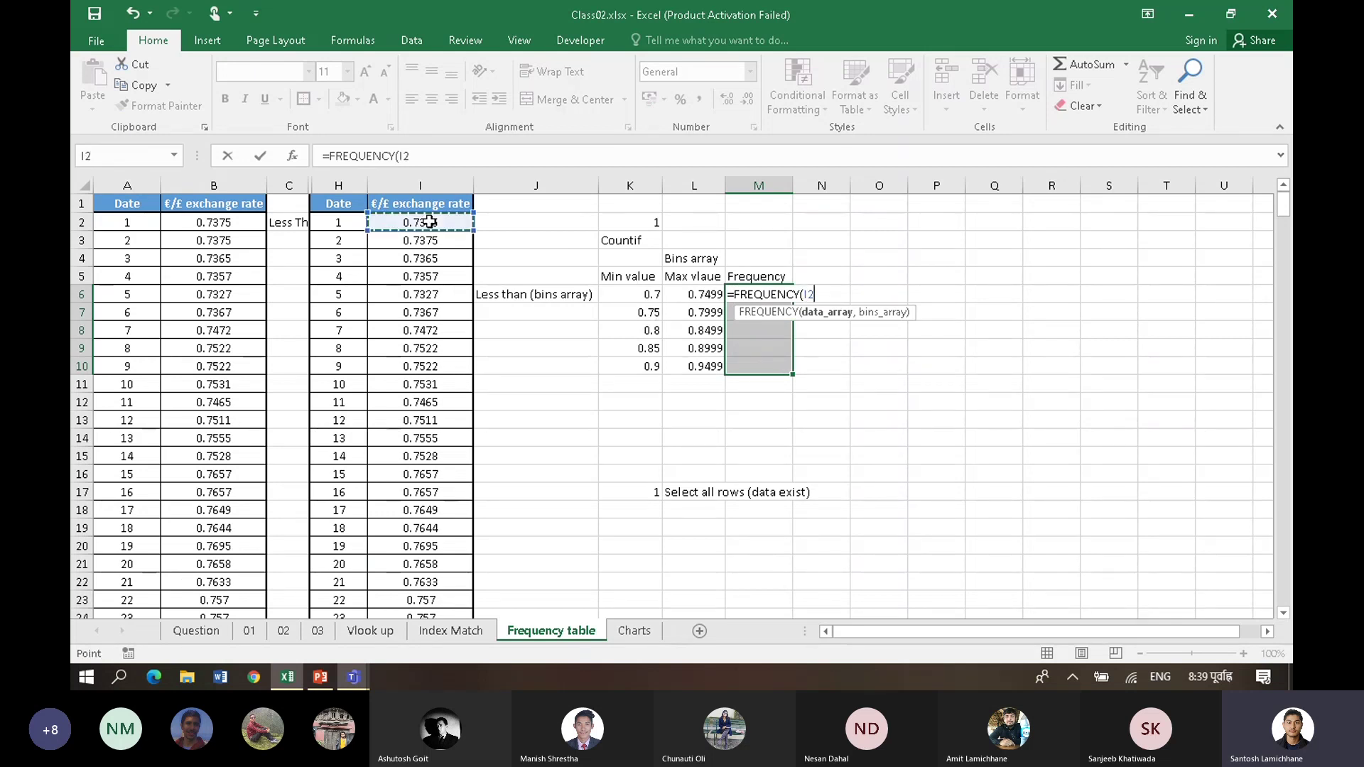
pyautogui.hotkey('ctrl', 'shift', 'Down')
pyautogui.press('F4')
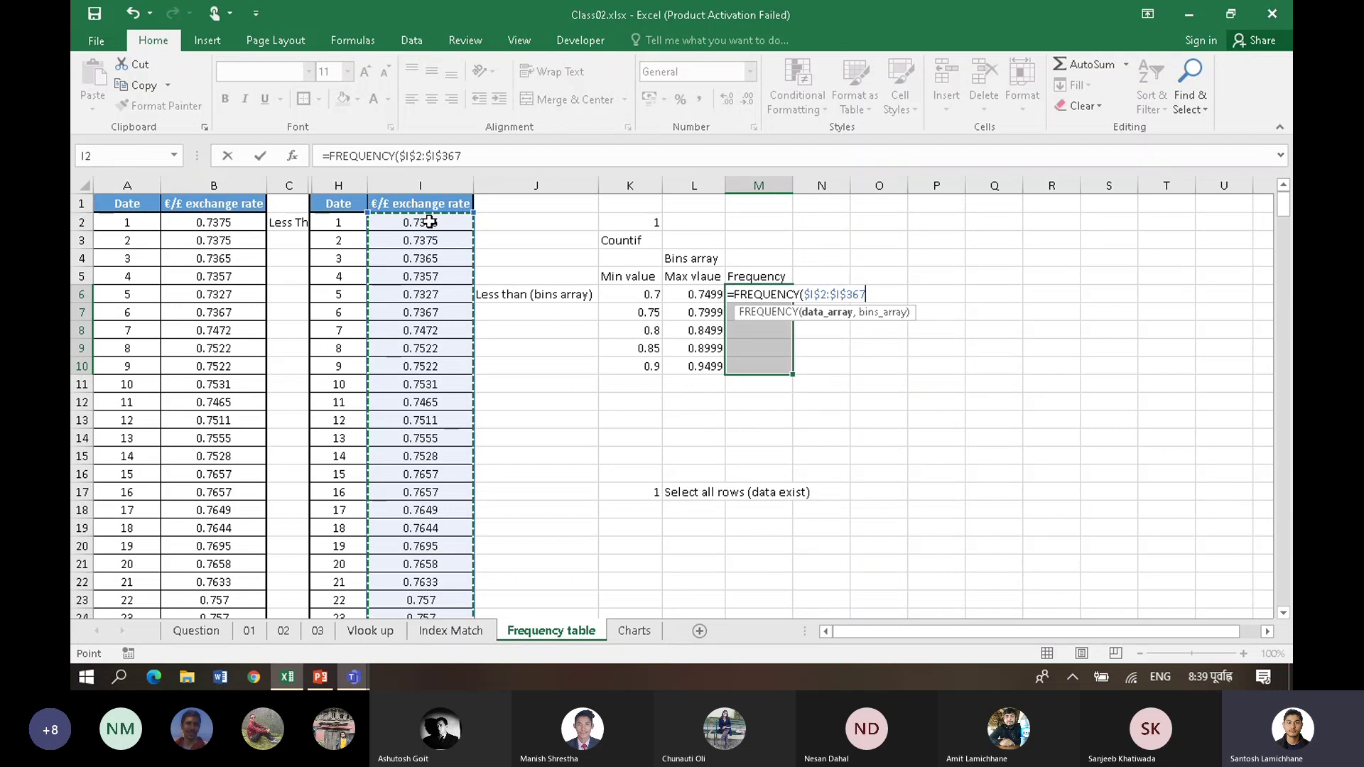
pyautogui.write(',')
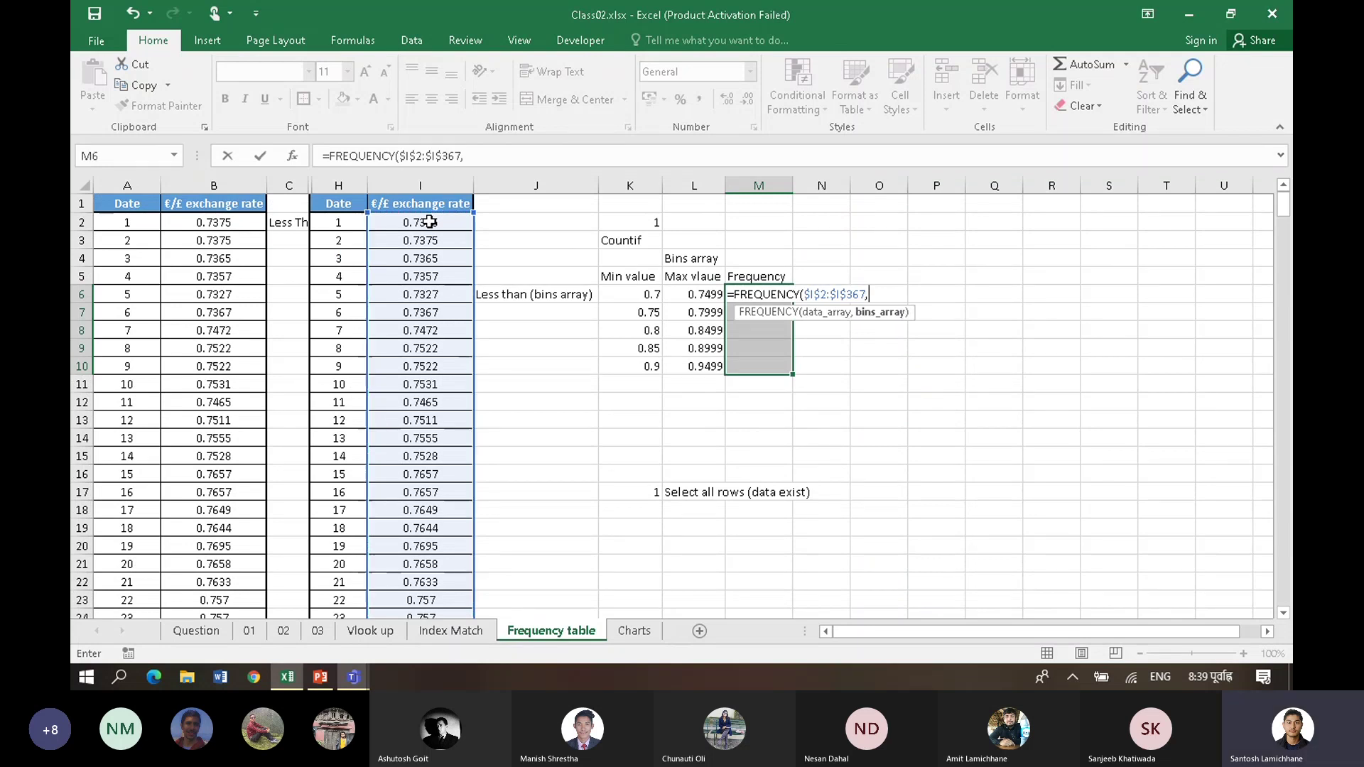
# Step: Complete the FREQUENCY formula with the absolute bins array $L$6:$L$10 and enter it as an array formula
pyautogui.click(675, 293)
pyautogui.moveTo(675, 293); pyautogui.dragTo(682, 368)
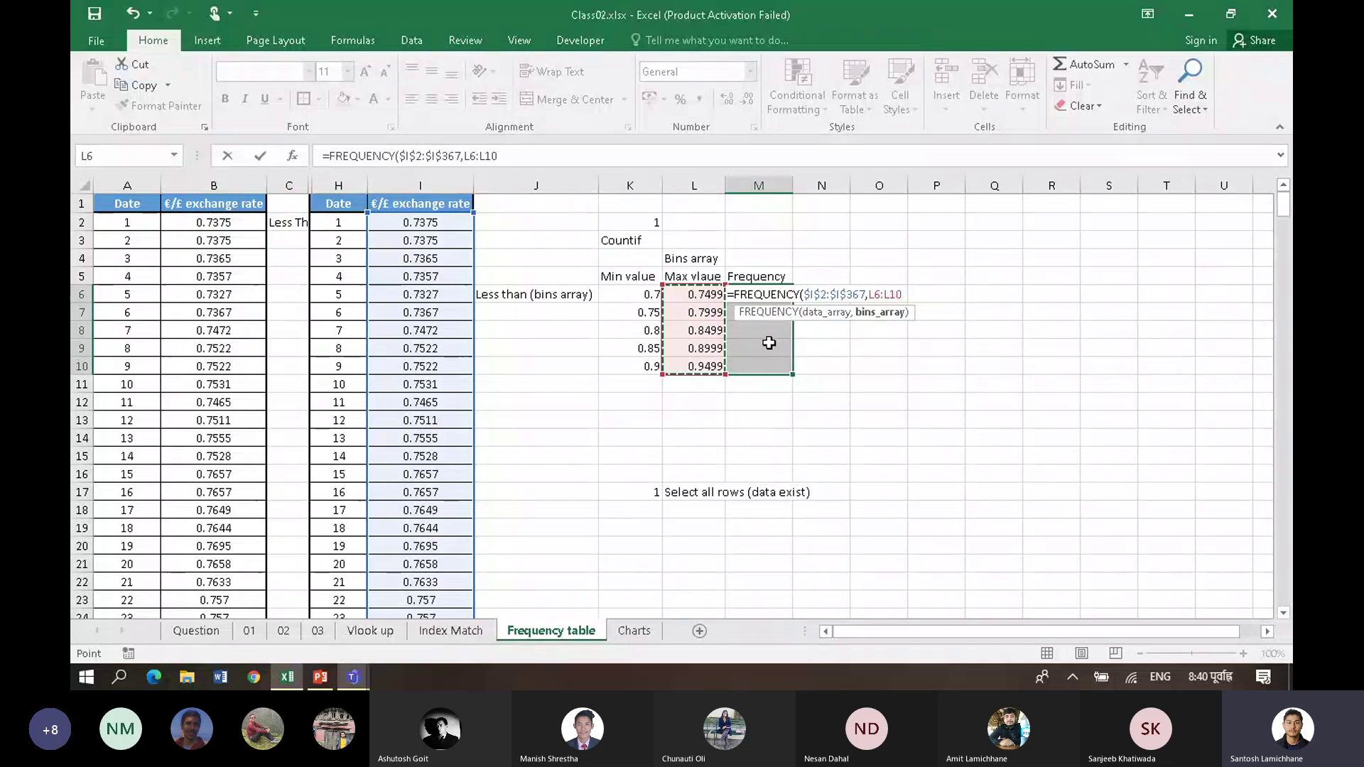
pyautogui.press('F4')
pyautogui.write(')')
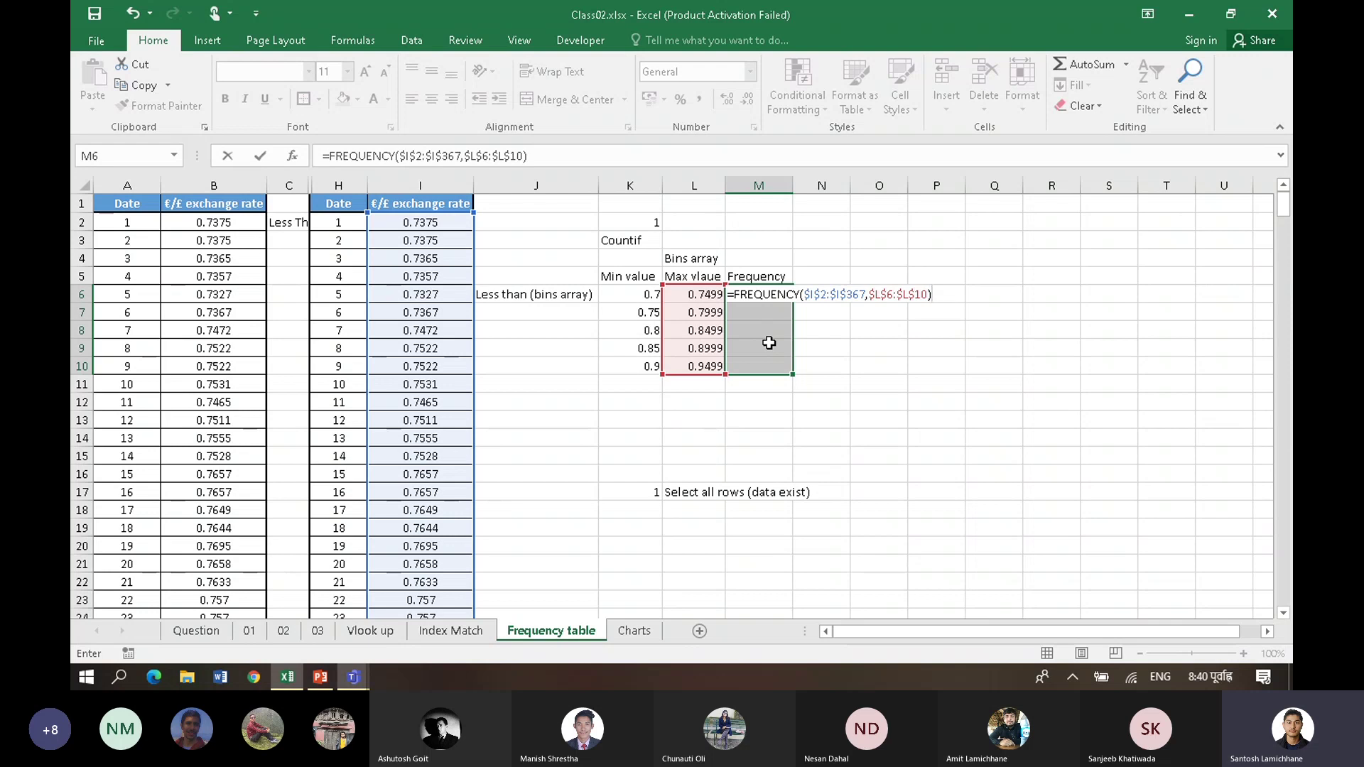
pyautogui.hotkey('ctrl', 'shift', 'Return')
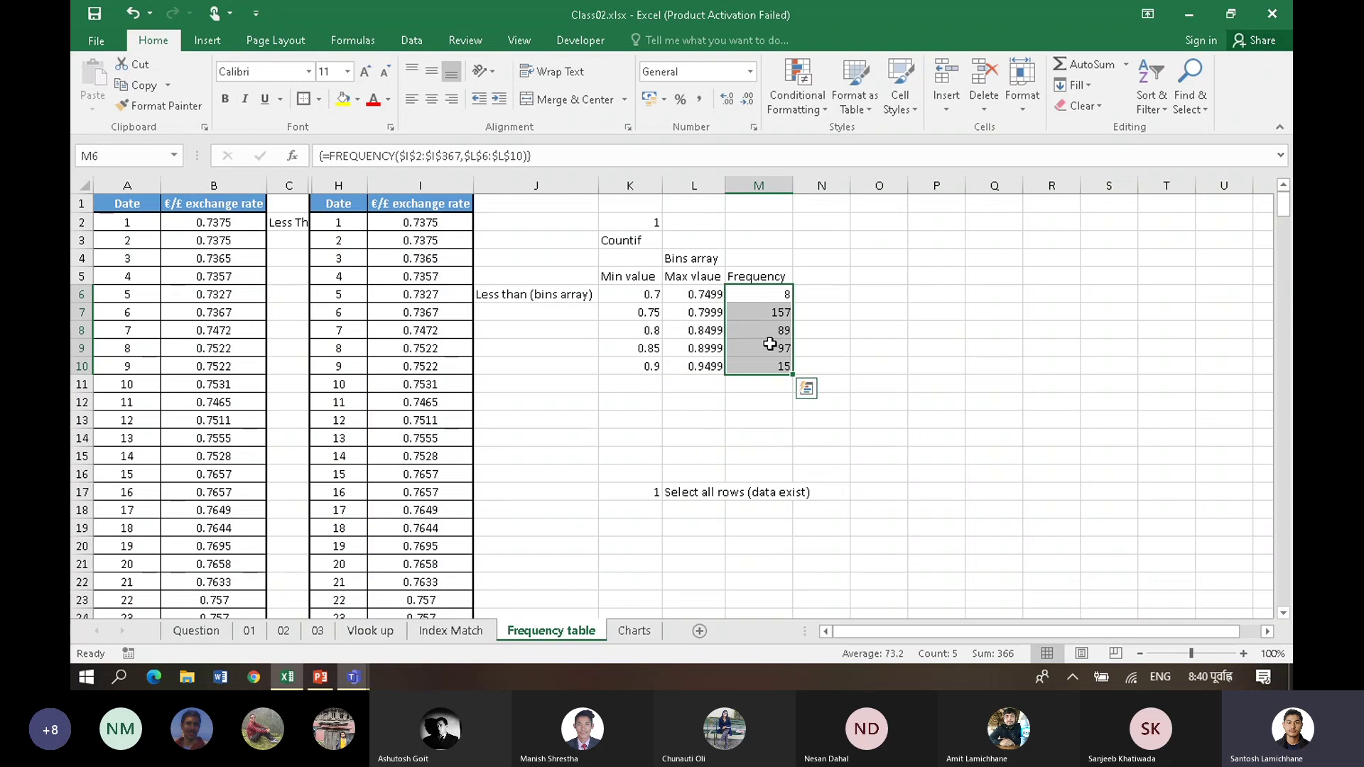
# Step: Add note 2 in K18 and L18, reading enter(not only enter), with Ctrl+shift+enter below it in L19
pyautogui.click(662, 512)
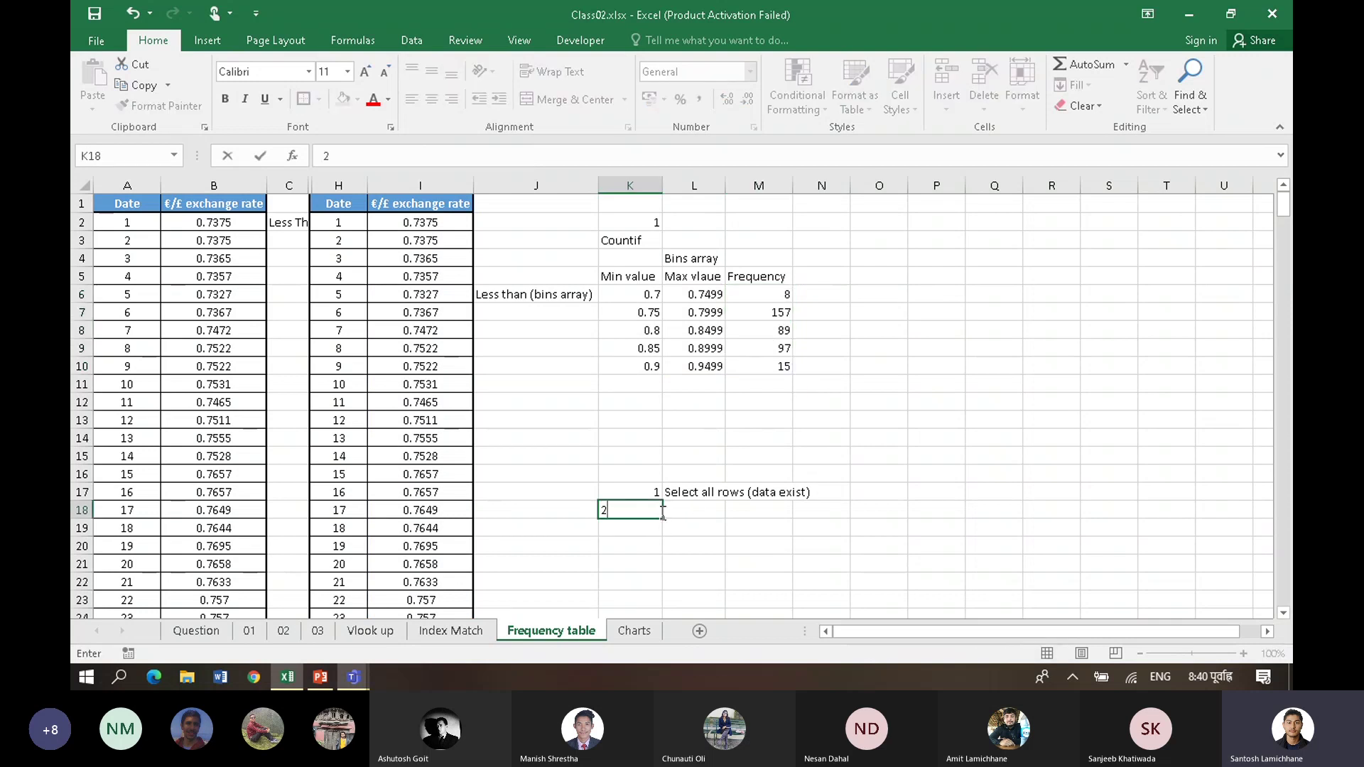
pyautogui.press('Right')
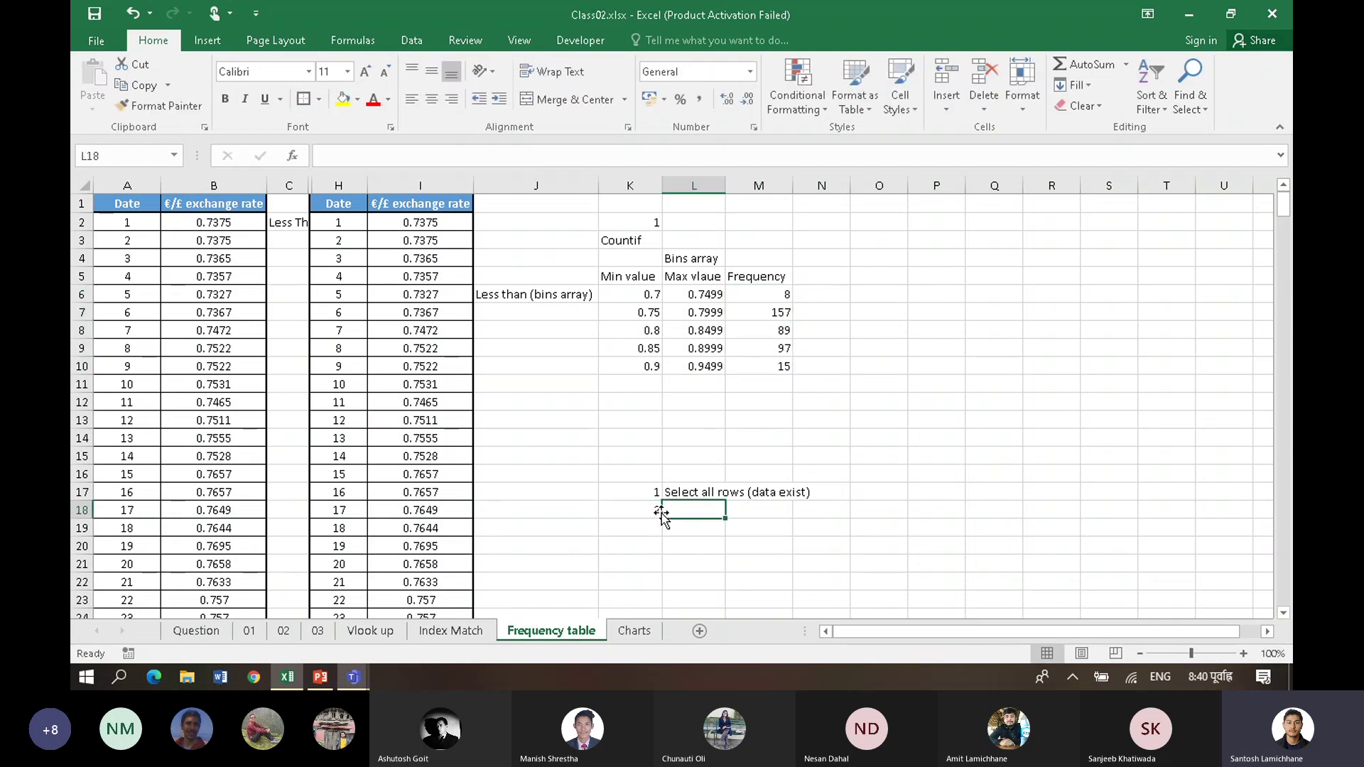
pyautogui.write('enter')
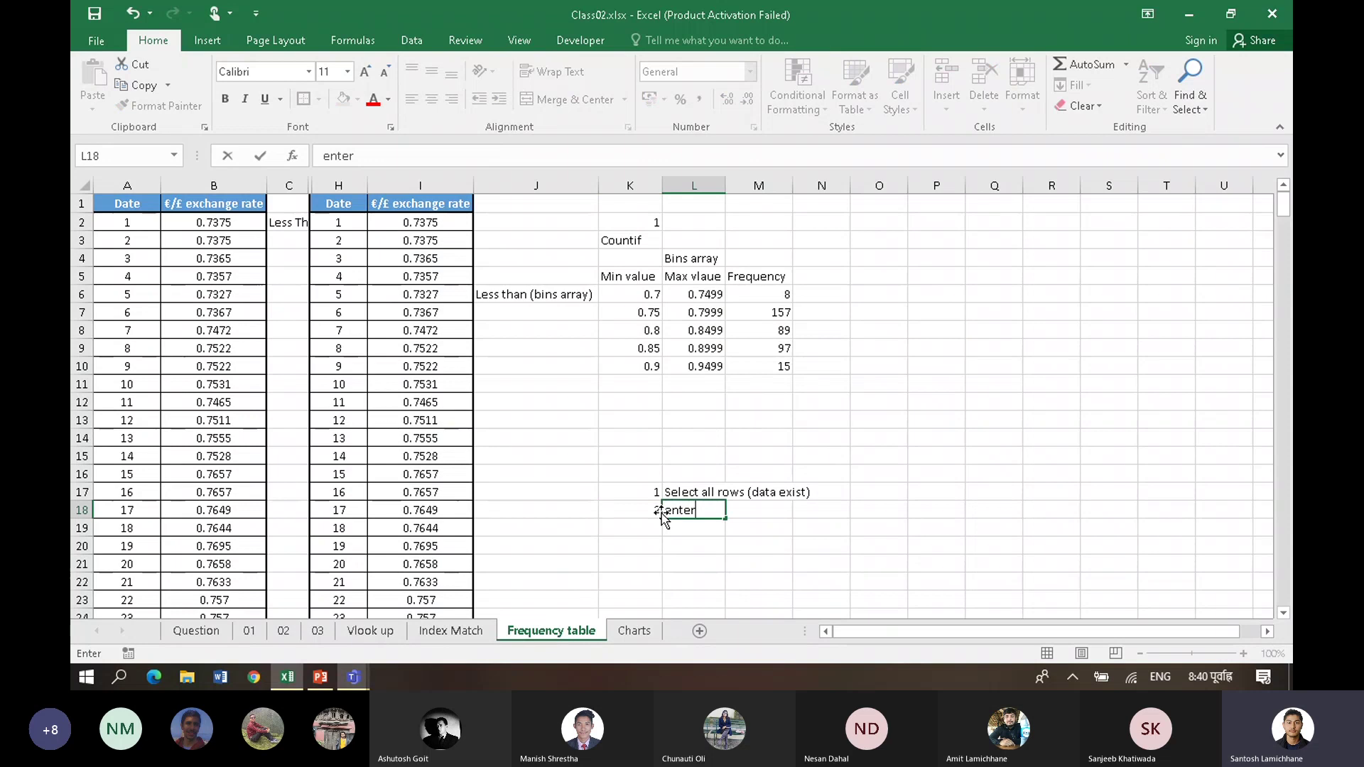
pyautogui.write('(not only enter)')
pyautogui.press('Return')
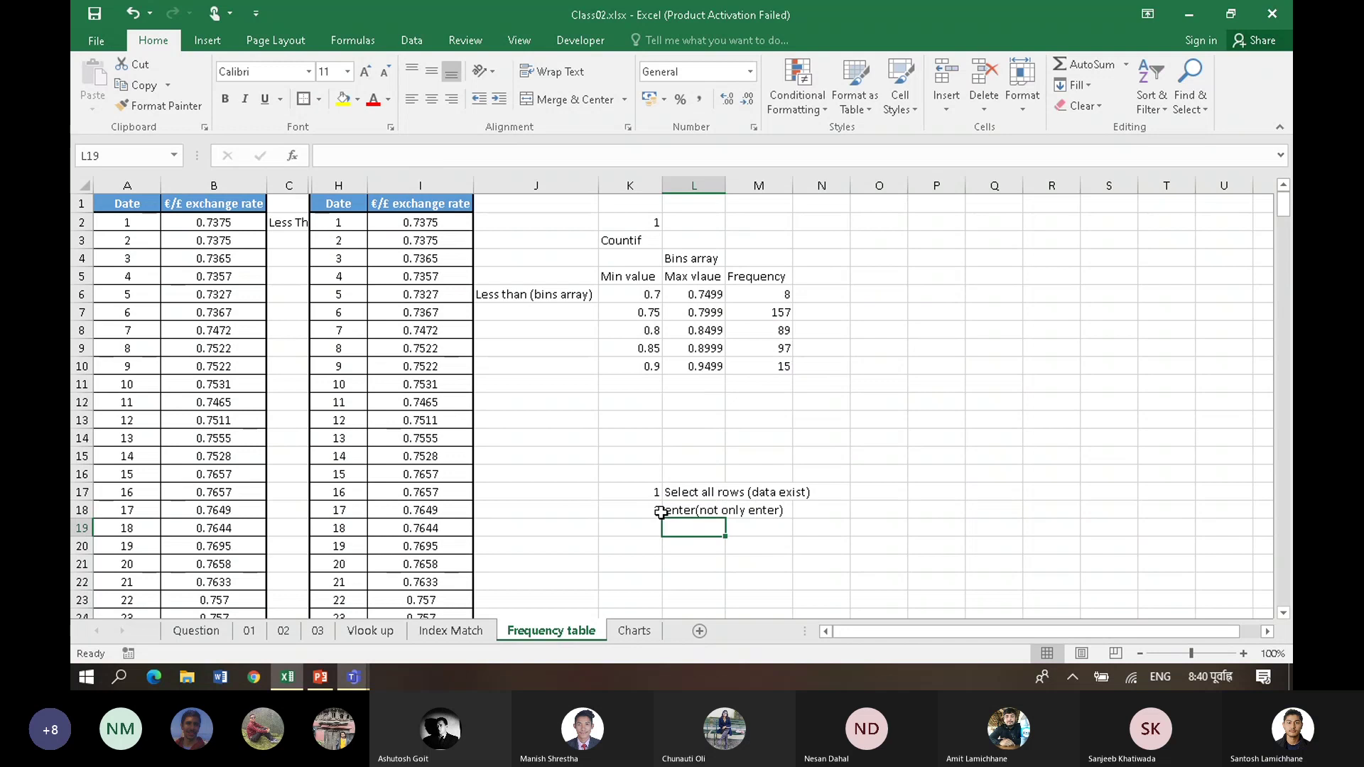
pyautogui.write('Ctrl+shift')
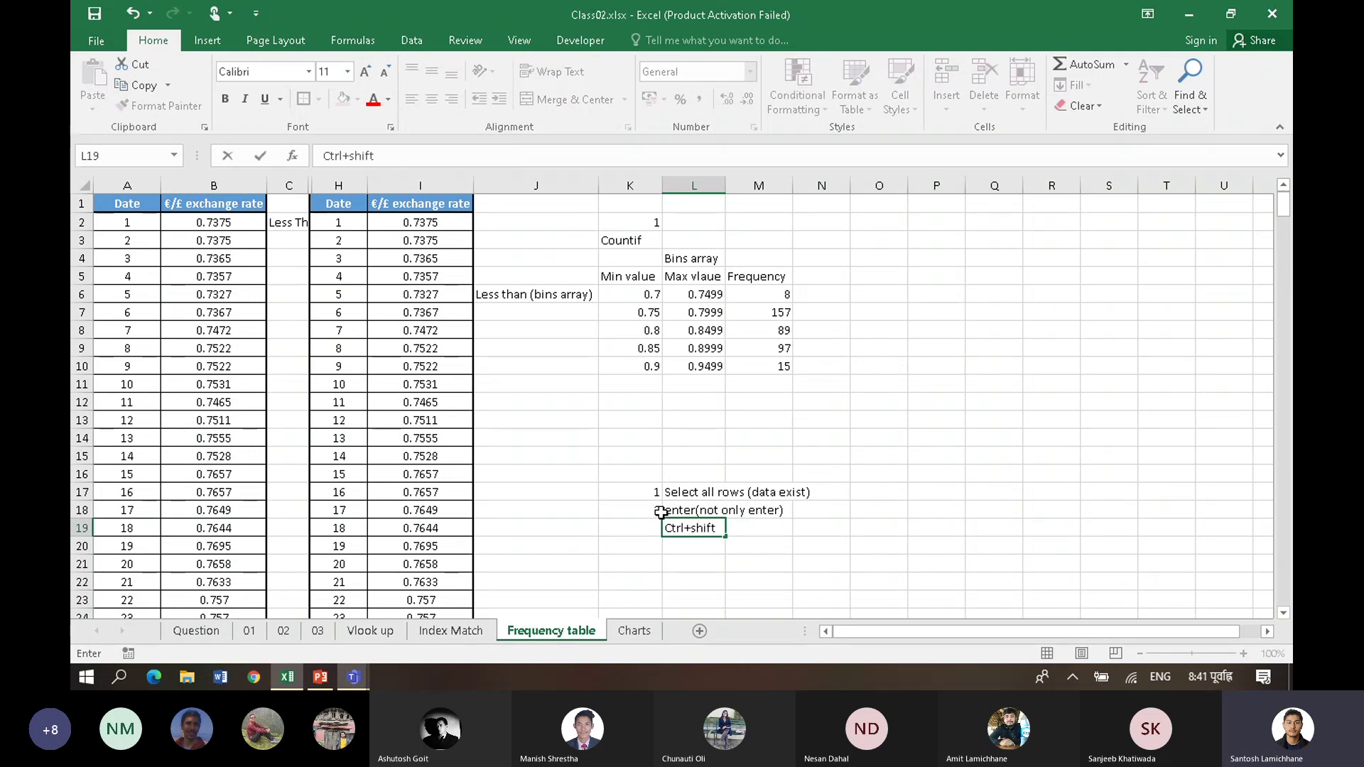
pyautogui.write('+enter')
pyautogui.press('Return')
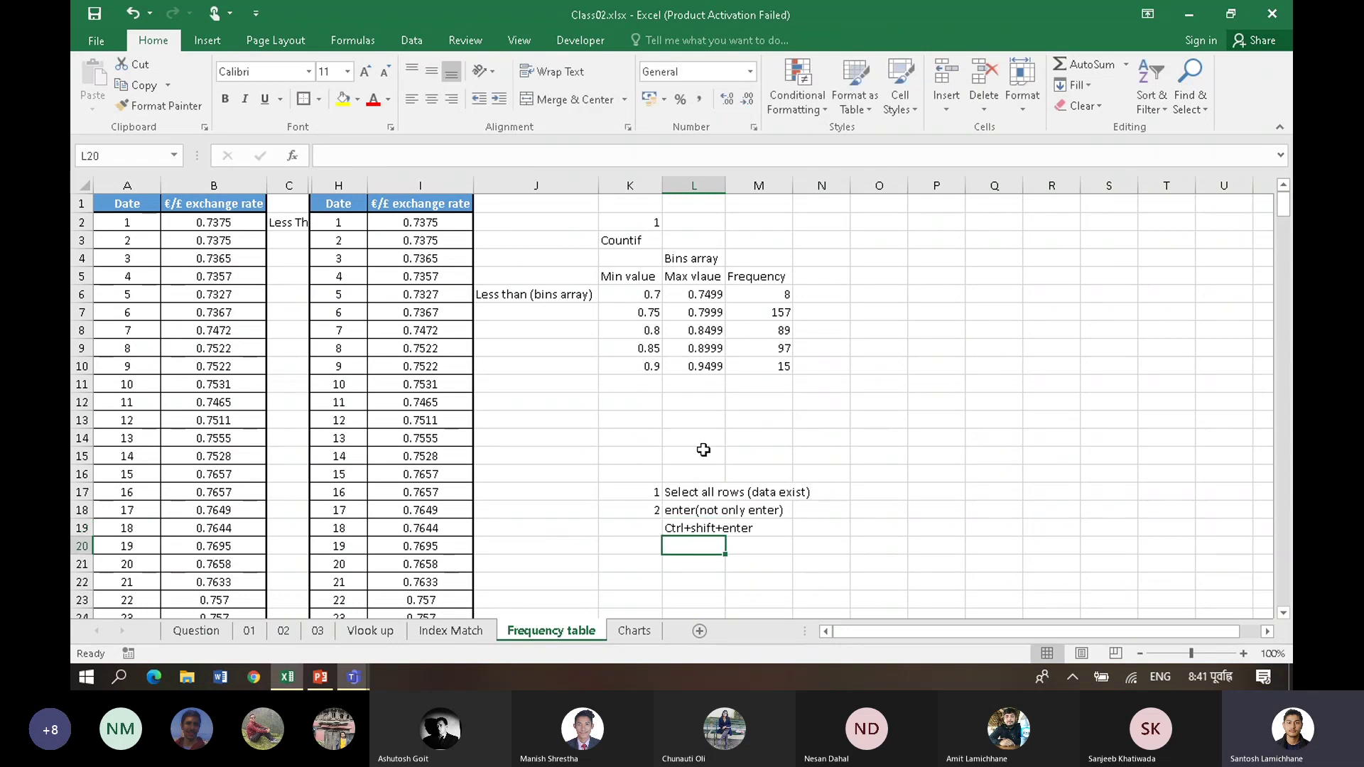
# Step: Try to re-enter the FREQUENCY formula in M6 alone as an ordinary formula, then restore it as an array formula
pyautogui.click(761, 401)
pyautogui.click(767, 295)
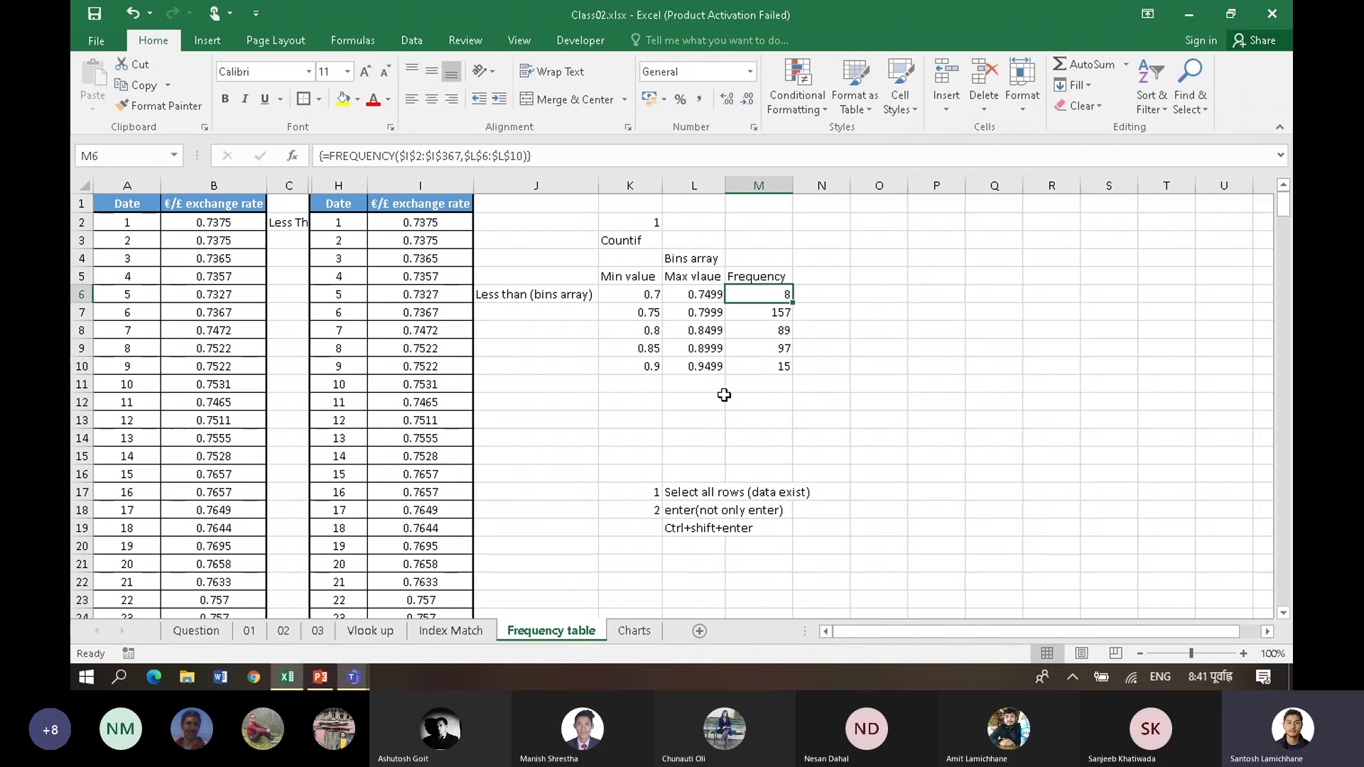
pyautogui.moveTo(710, 396); pyautogui.dragTo(759, 402)
pyautogui.click(757, 298)
pyautogui.click(322, 158)
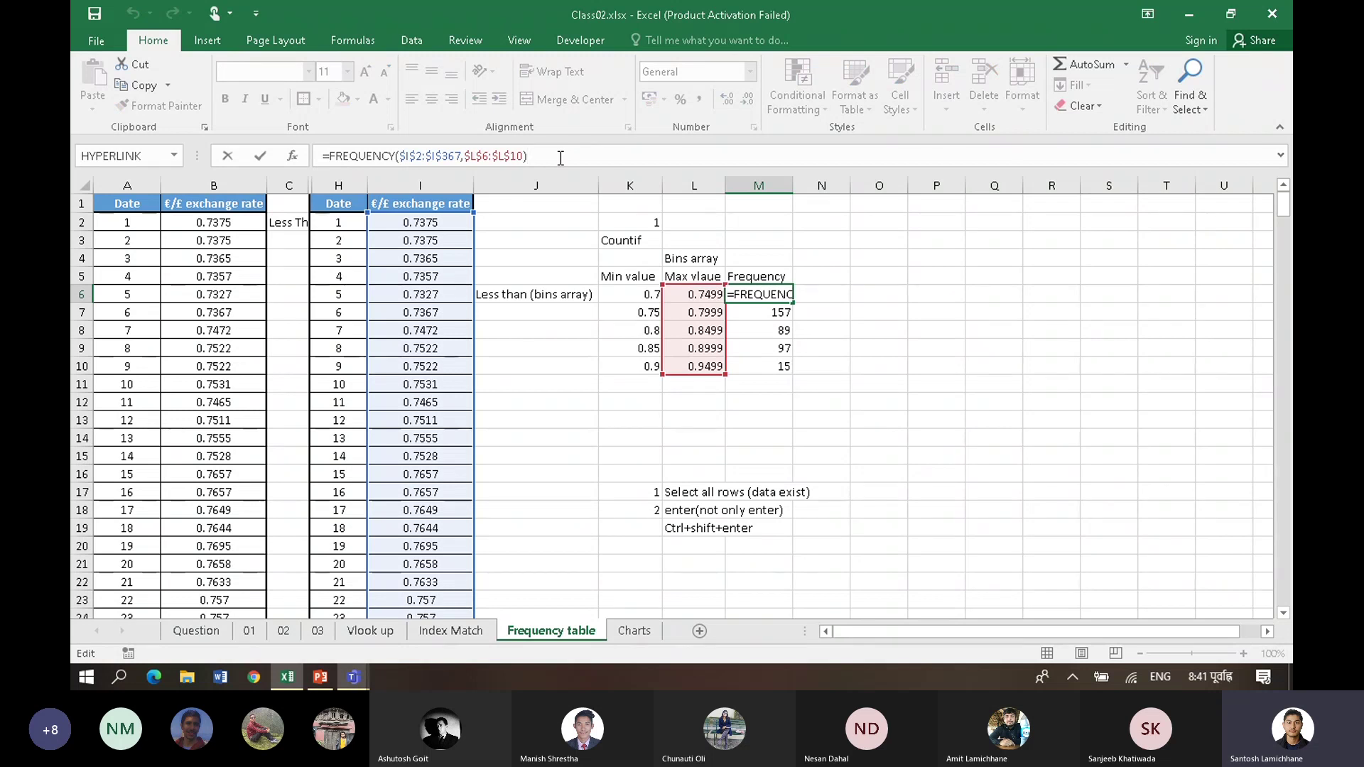
pyautogui.press('Return')
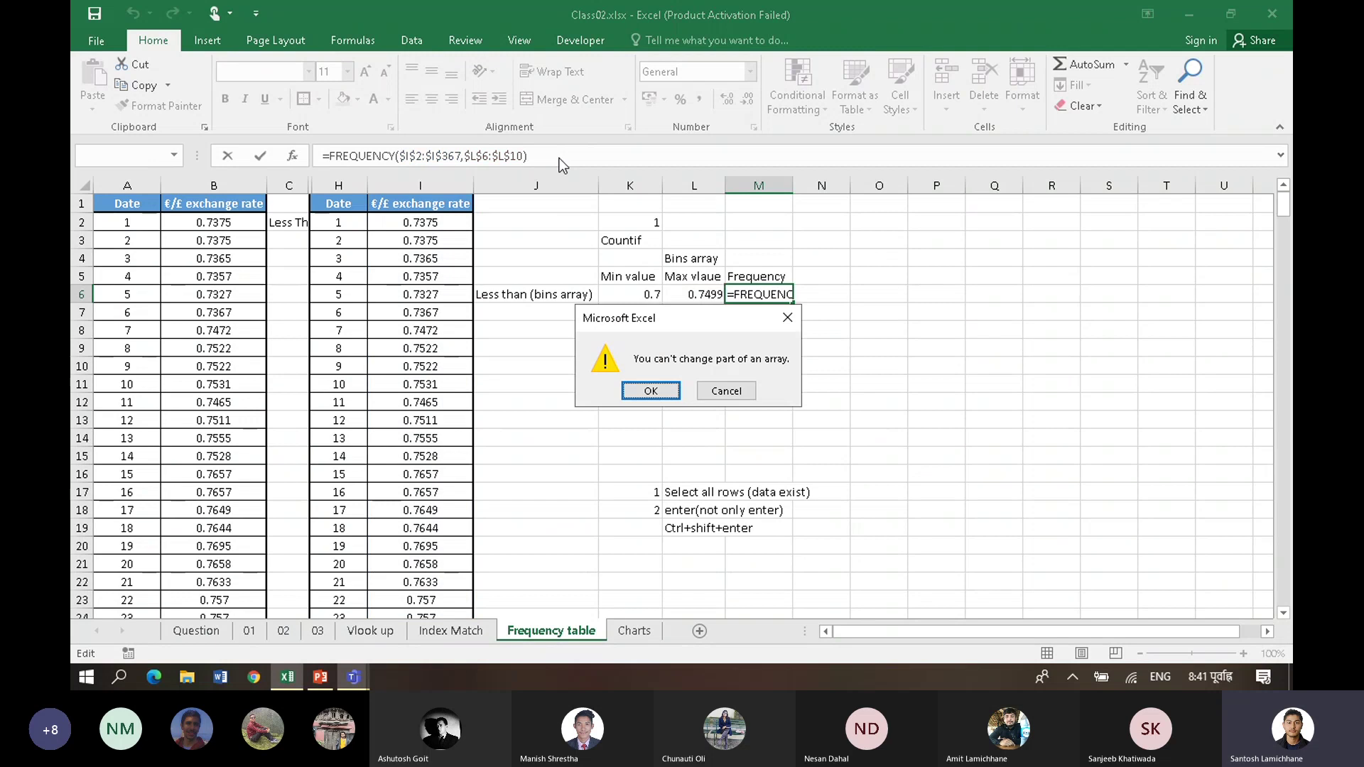
pyautogui.press('Return')
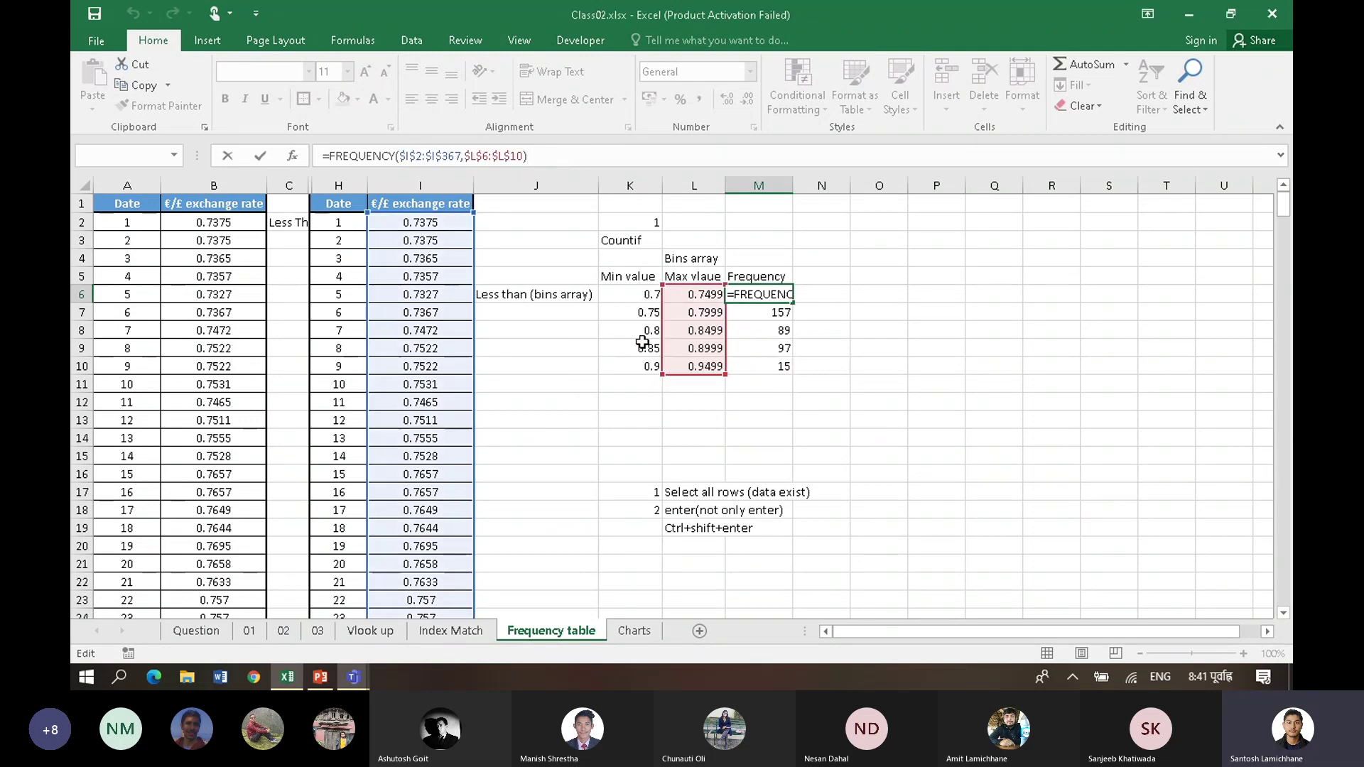
pyautogui.press('Return')
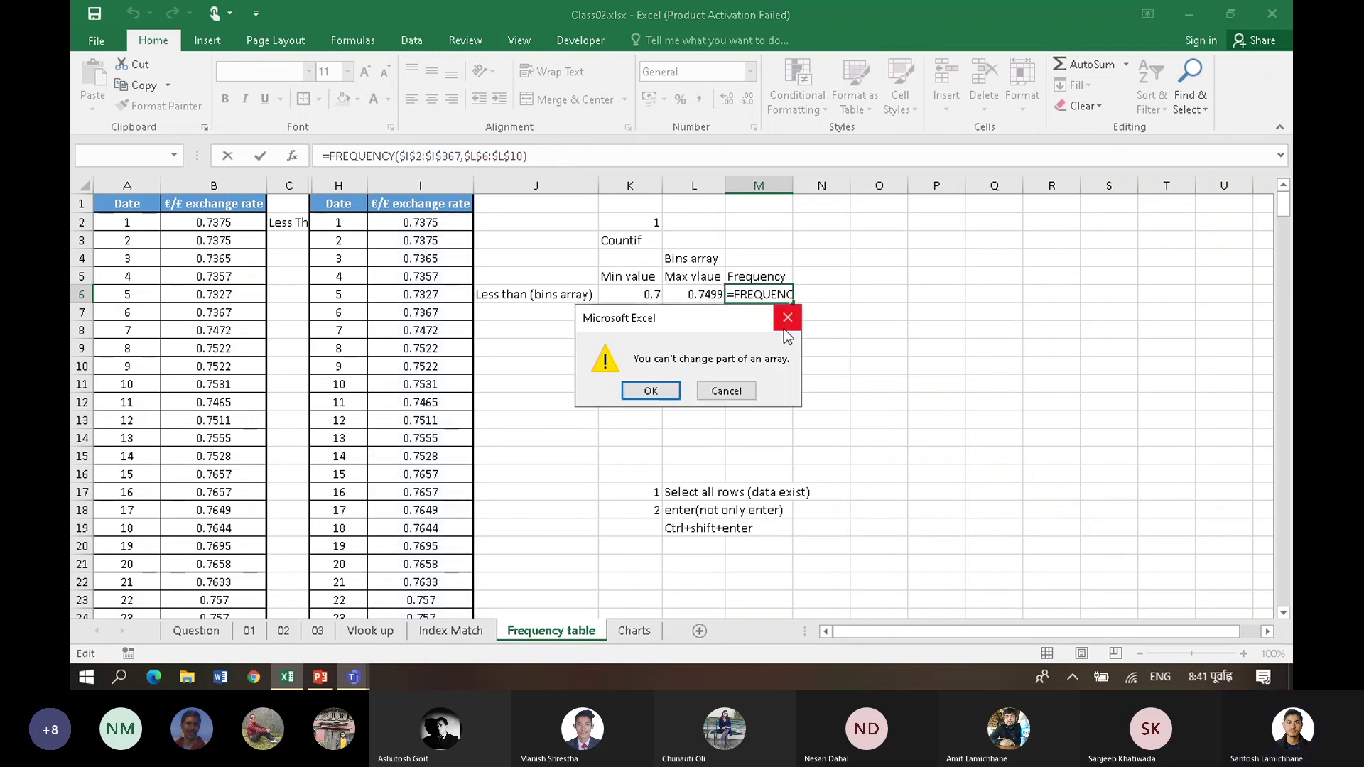
pyautogui.click(784, 329)
pyautogui.hotkey('ctrl', 'shift', 'Return')
# Step: Clear the whole FREQUENCY array from the Frequency column, selecting M6:M12
pyautogui.moveTo(777, 313); pyautogui.dragTo(774, 400)
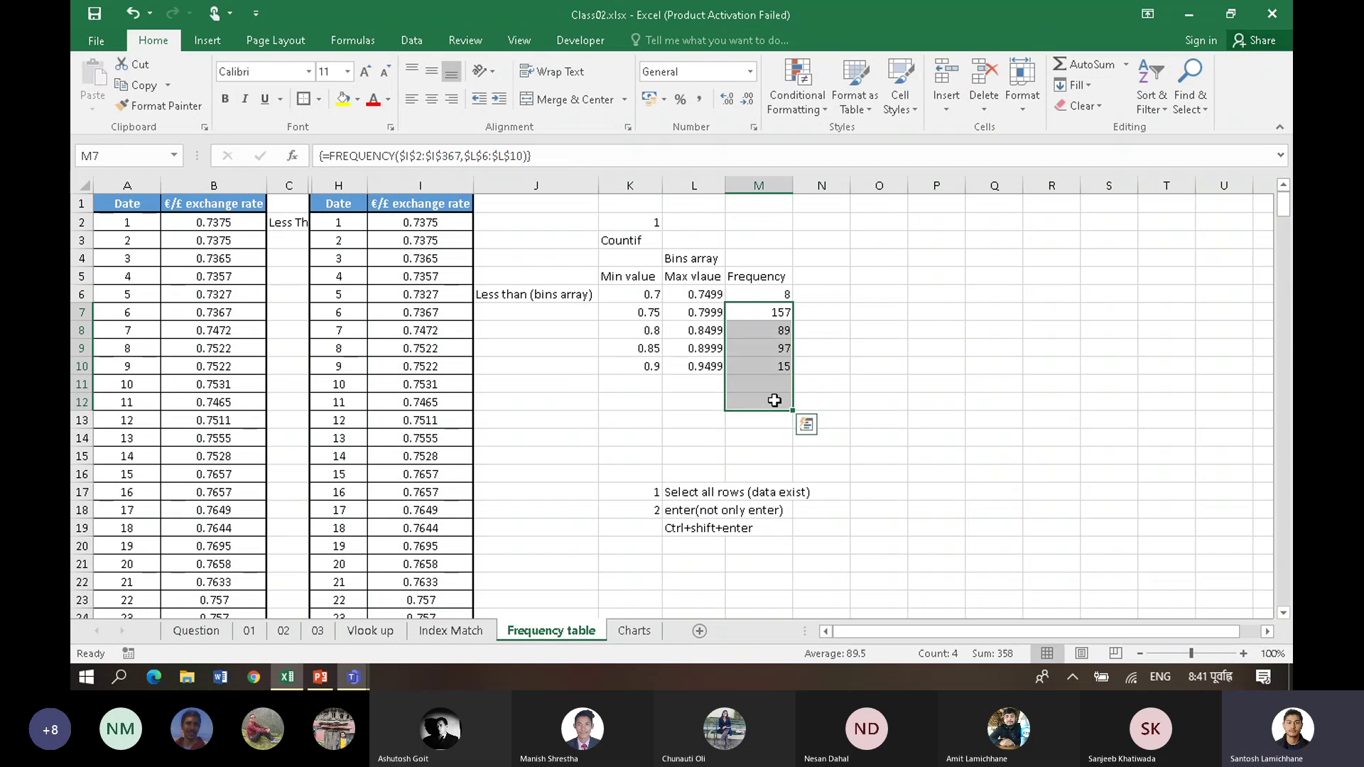
pyautogui.press('Delete')
pyautogui.click(778, 310)
pyautogui.moveTo(777, 295); pyautogui.dragTo(778, 397)
pyautogui.press('Delete')
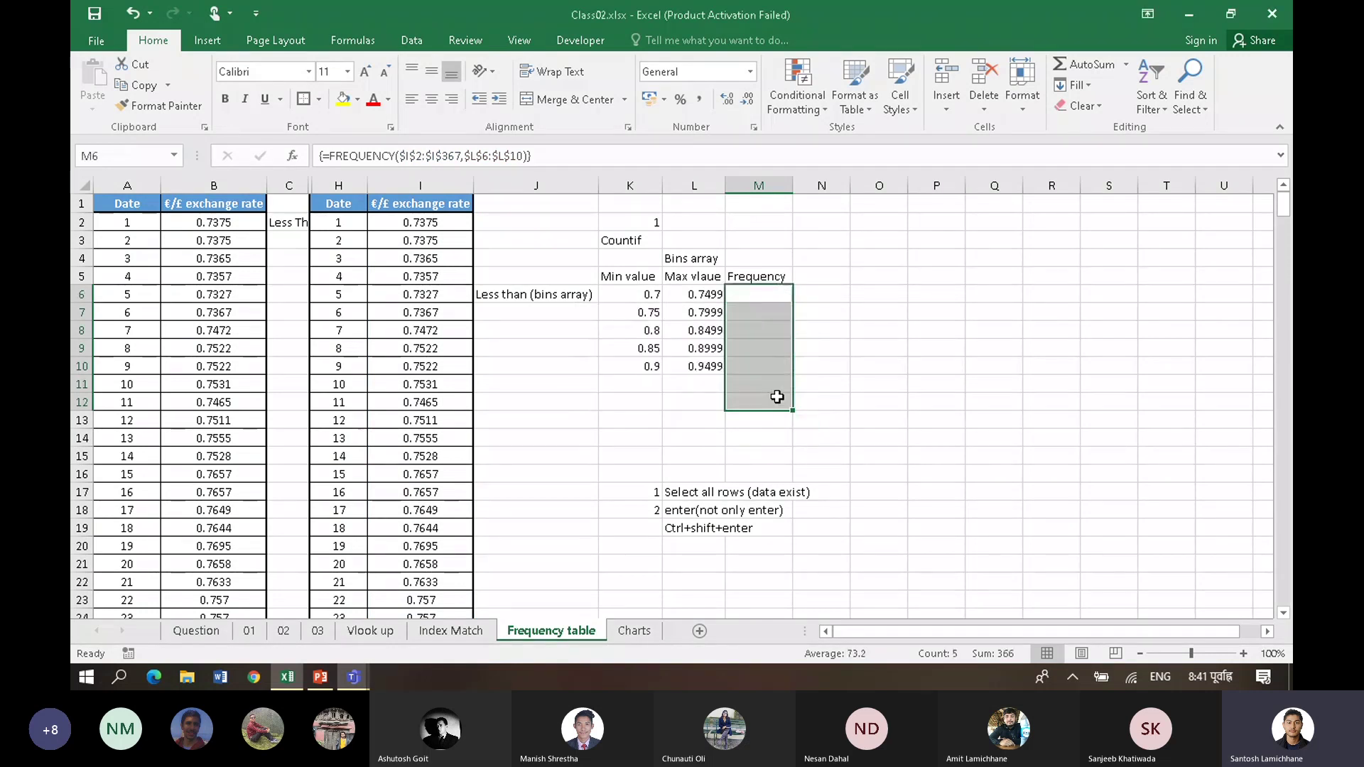
pyautogui.click(765, 299)
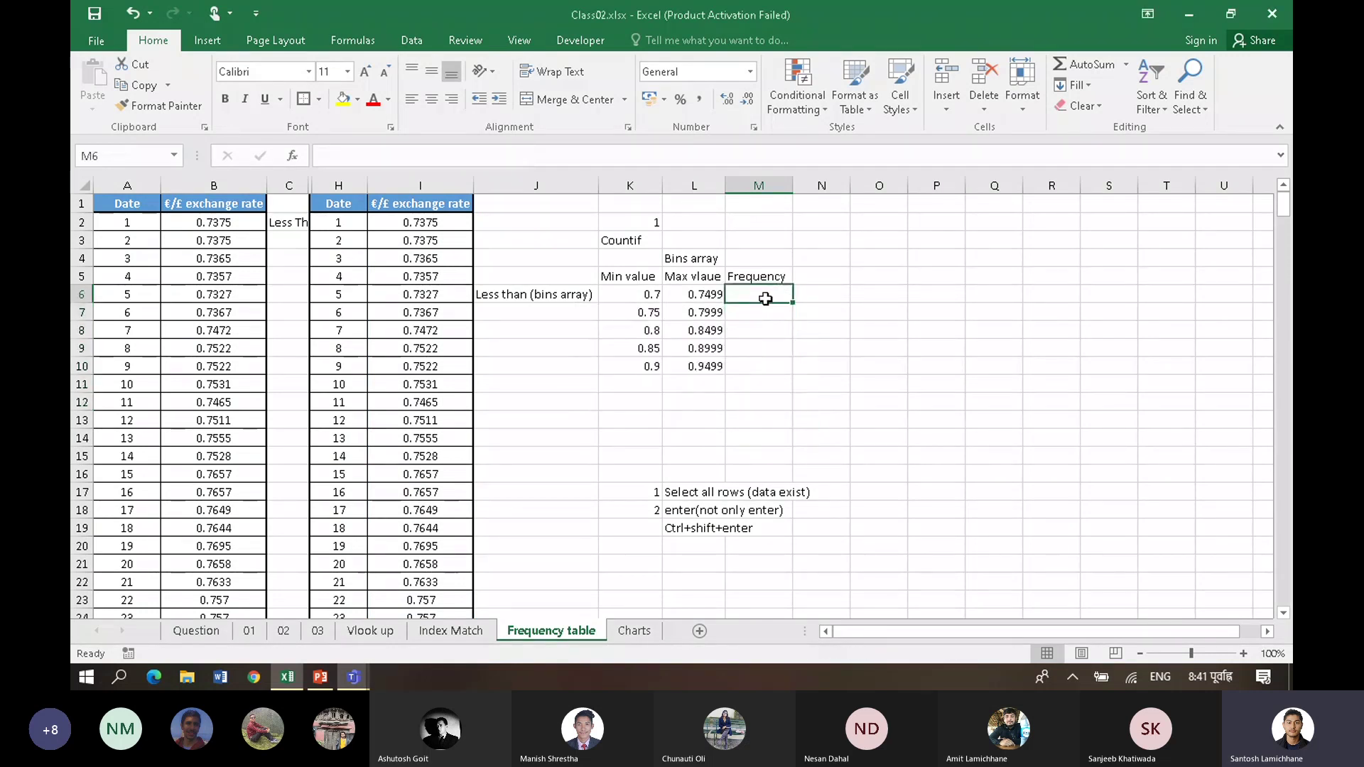
pyautogui.write('=freq')
pyautogui.press('Tab')
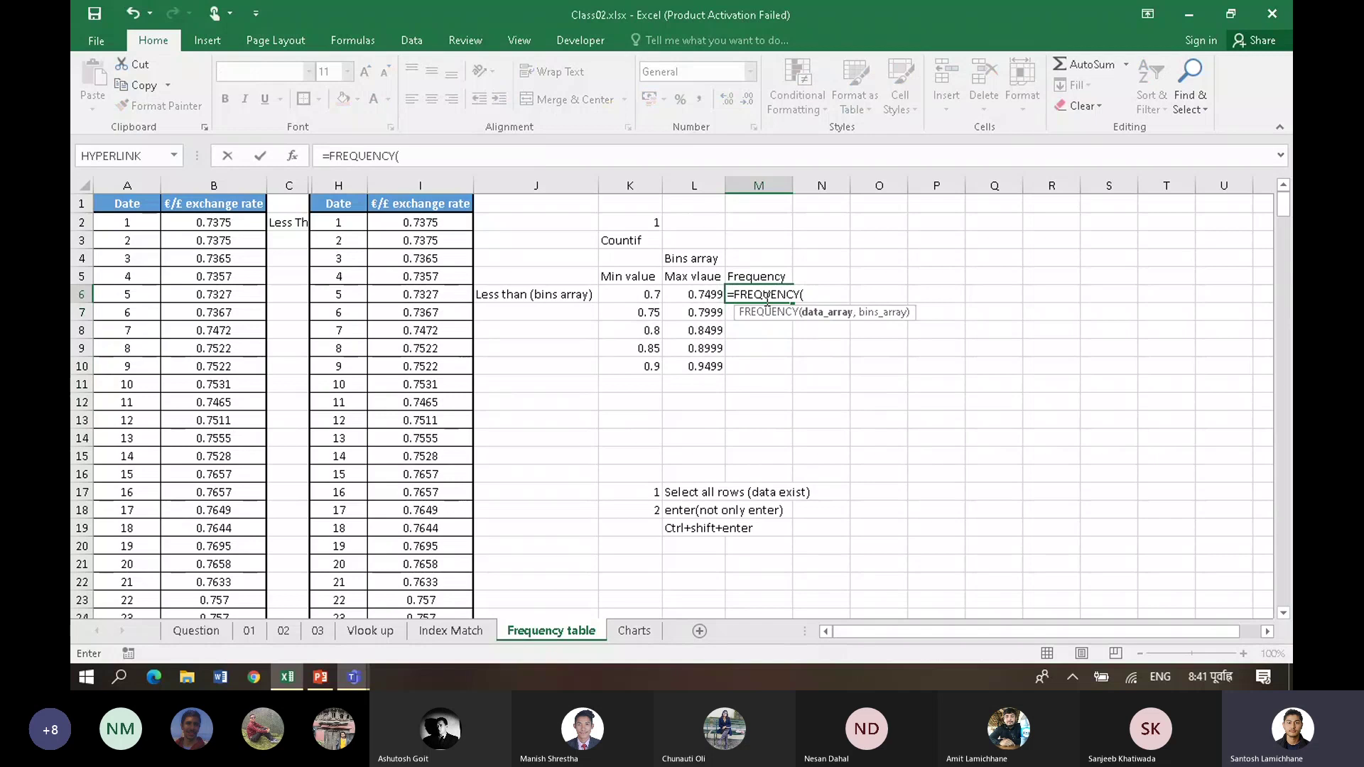
pyautogui.press('BackSpace')
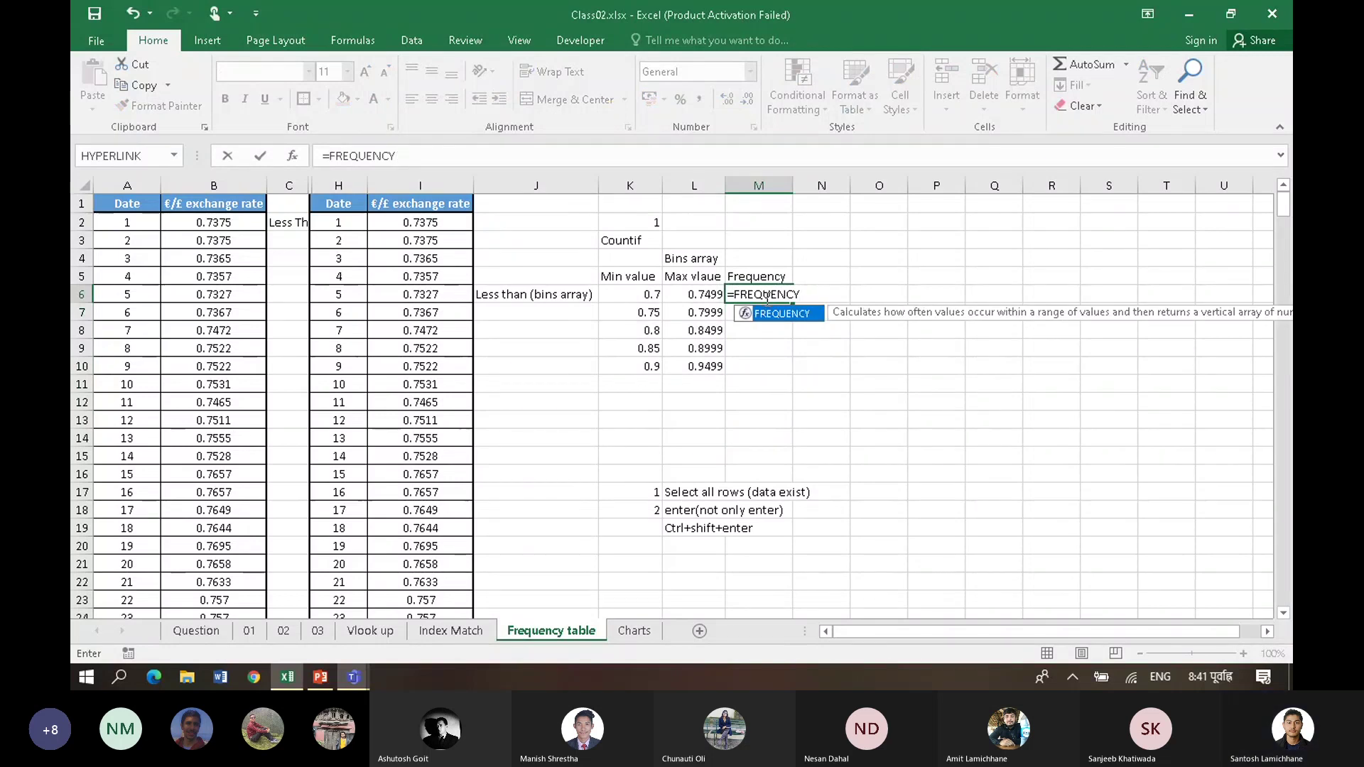
pyautogui.write('(')
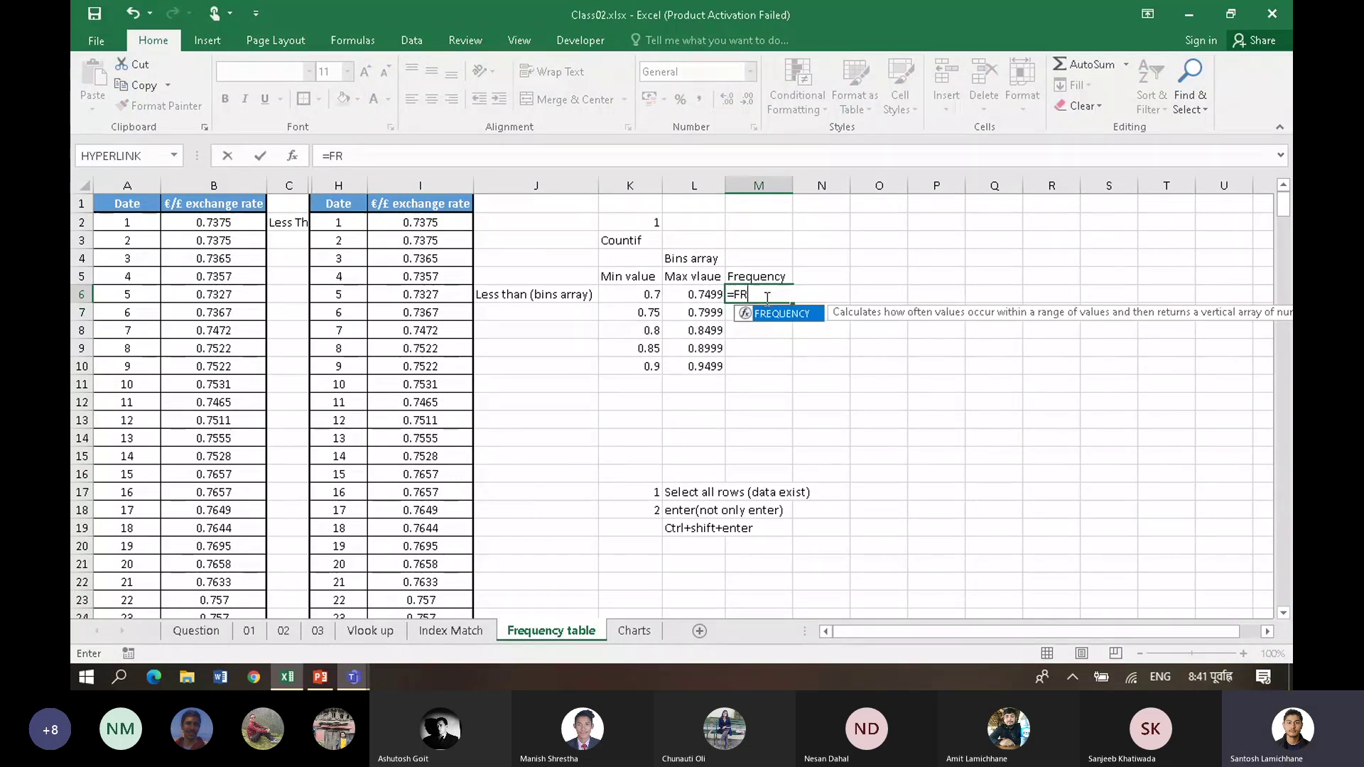
pyautogui.press('Escape')
pyautogui.click(764, 313)
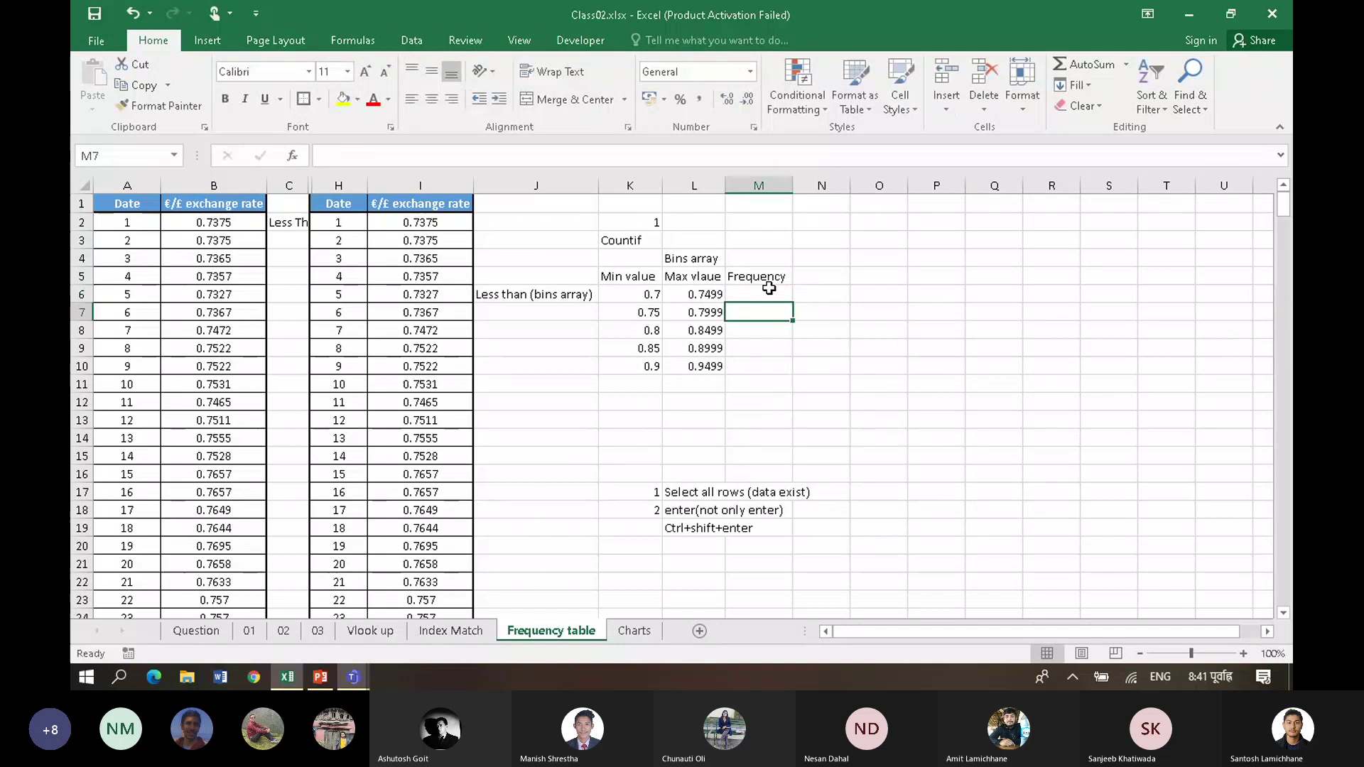
pyautogui.moveTo(769, 288); pyautogui.dragTo(771, 363)
pyautogui.write('=f')
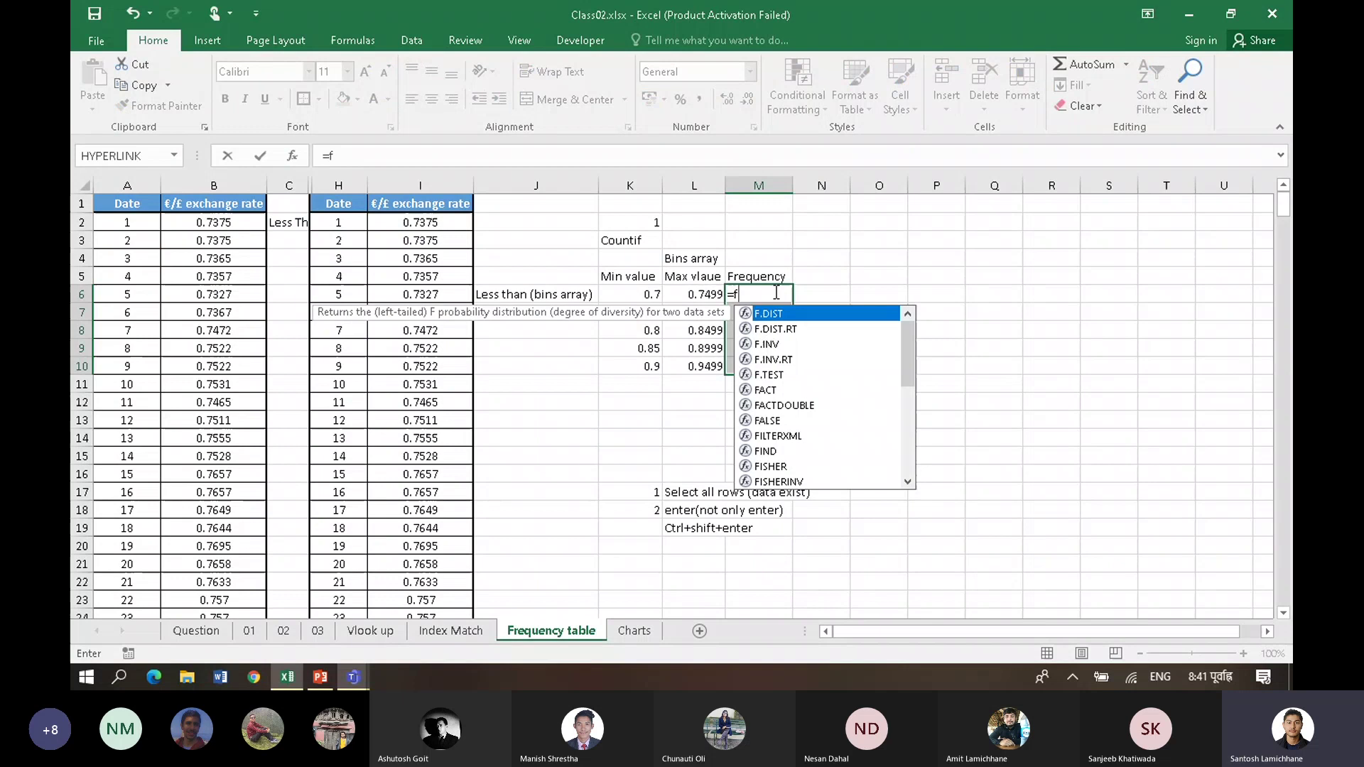
pyautogui.write('REQUENCY(')
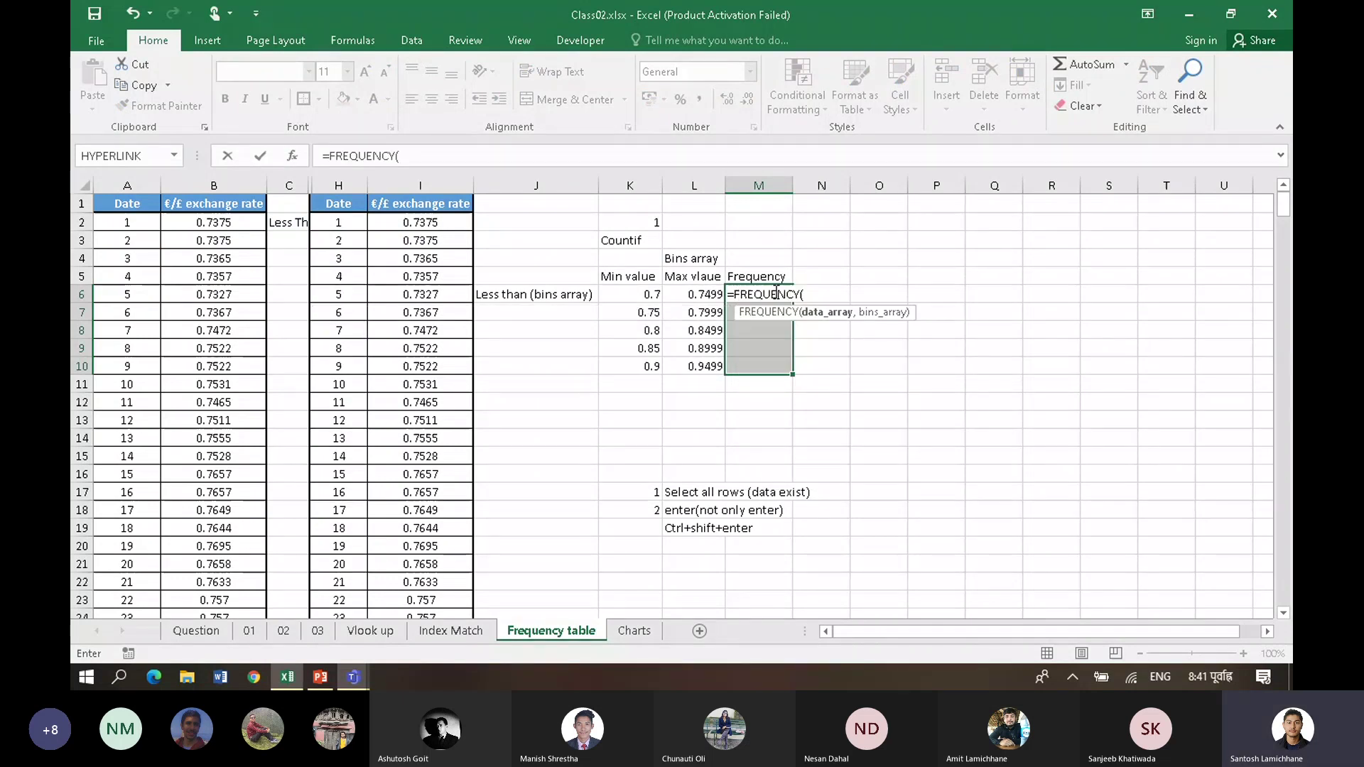
pyautogui.press('Return')
pyautogui.click(661, 388)
pyautogui.moveTo(398, 223); pyautogui.dragTo(408, 528)
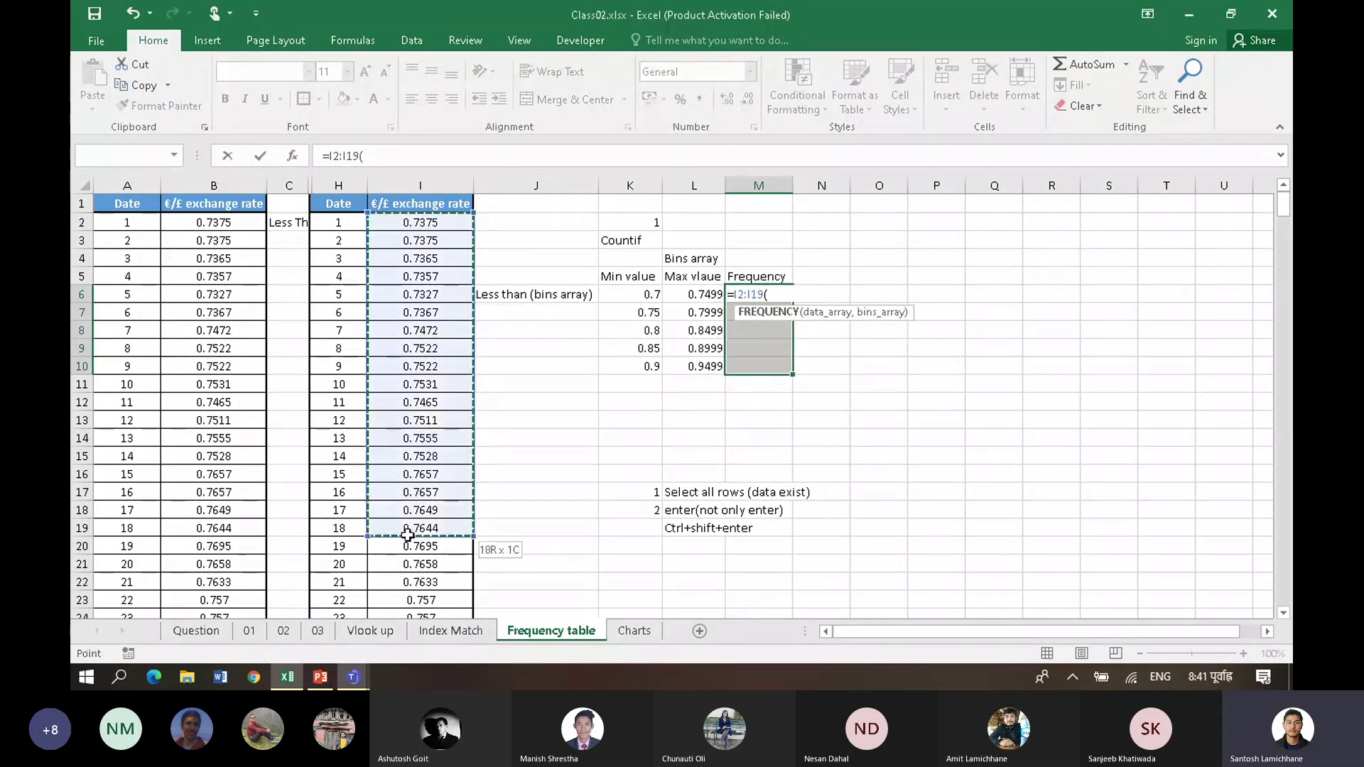
pyautogui.press('BackSpace')
pyautogui.press('BackSpace')
pyautogui.press('BackSpace')
pyautogui.press('BackSpace')
pyautogui.press('BackSpace')
pyautogui.press('BackSpace')
pyautogui.press('BackSpace')
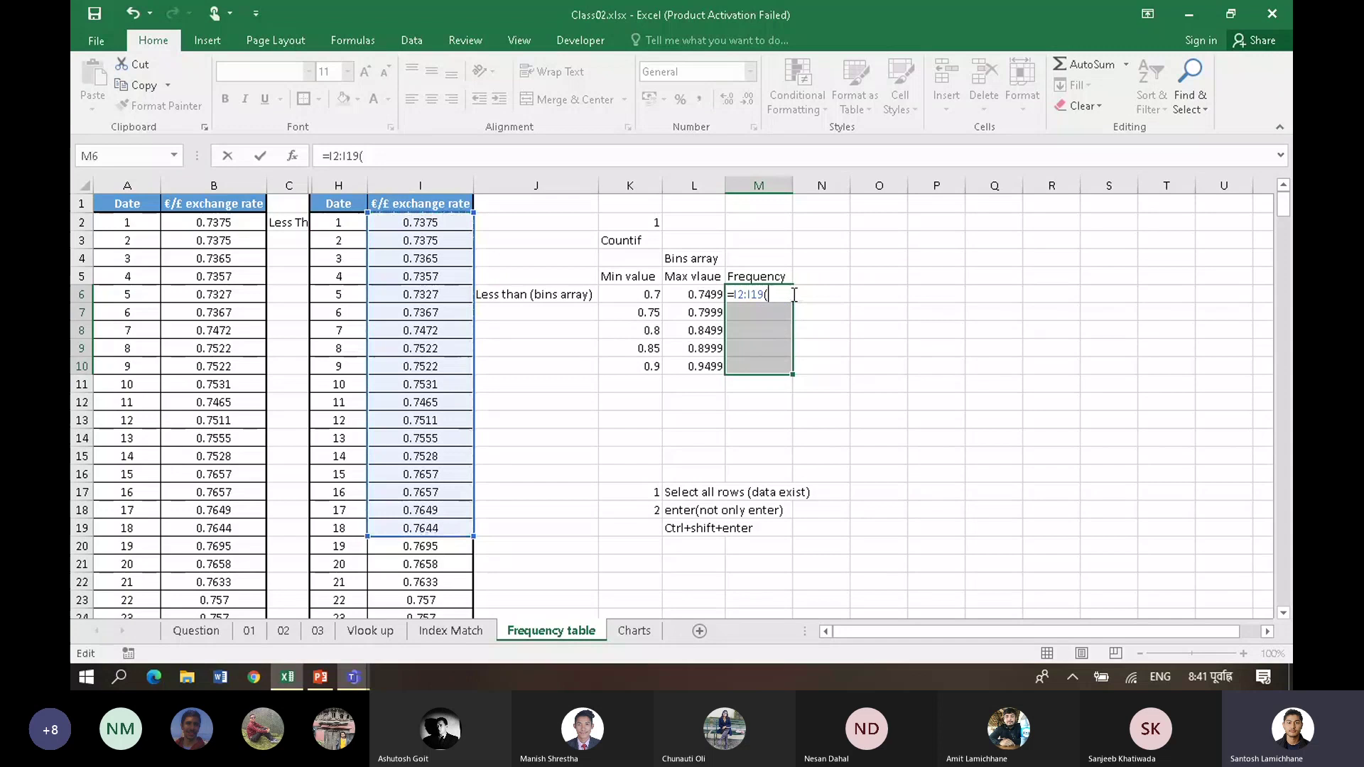
# Step: Enter =FREQUENCY($I$2:$I$18,$L$6:$L$10) in M6 as an ordinary formula rather than an array formula
pyautogui.write('f')
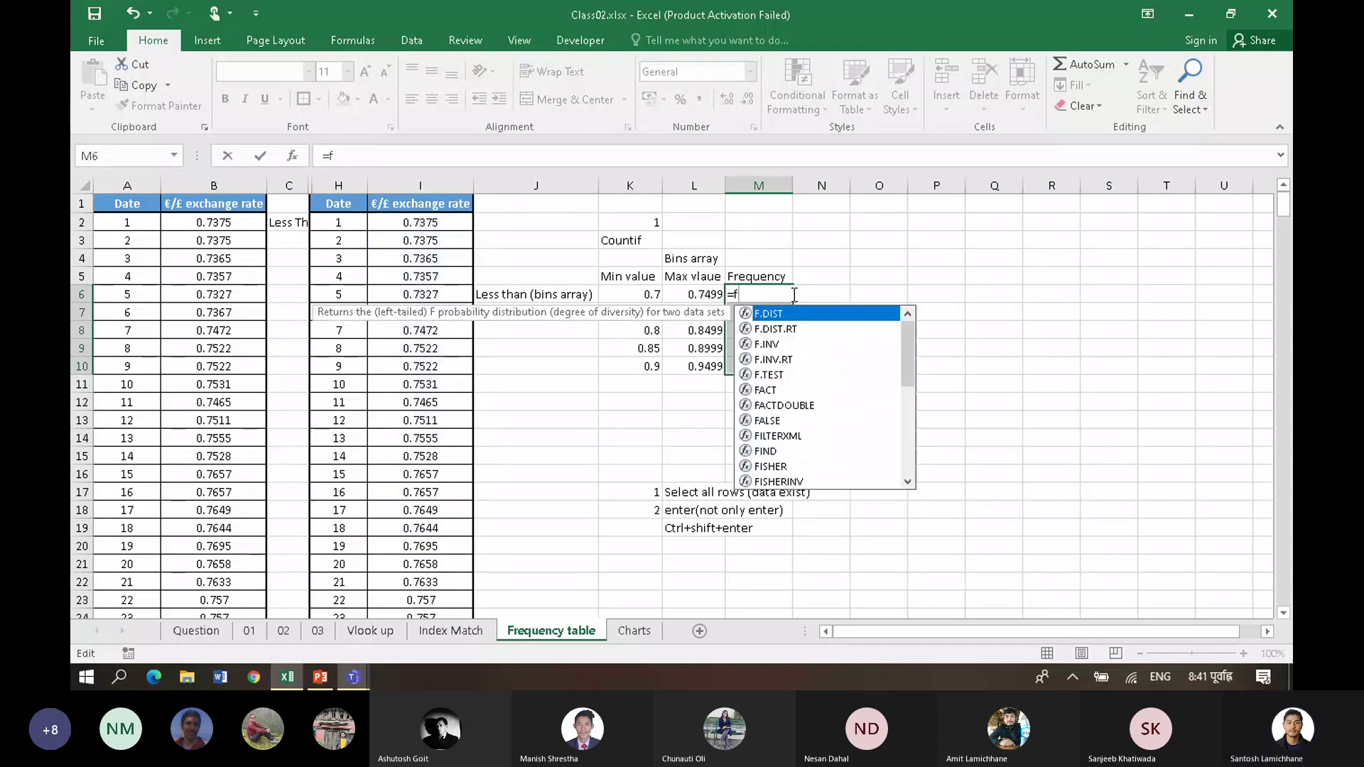
pyautogui.write('req')
pyautogui.press('Tab')
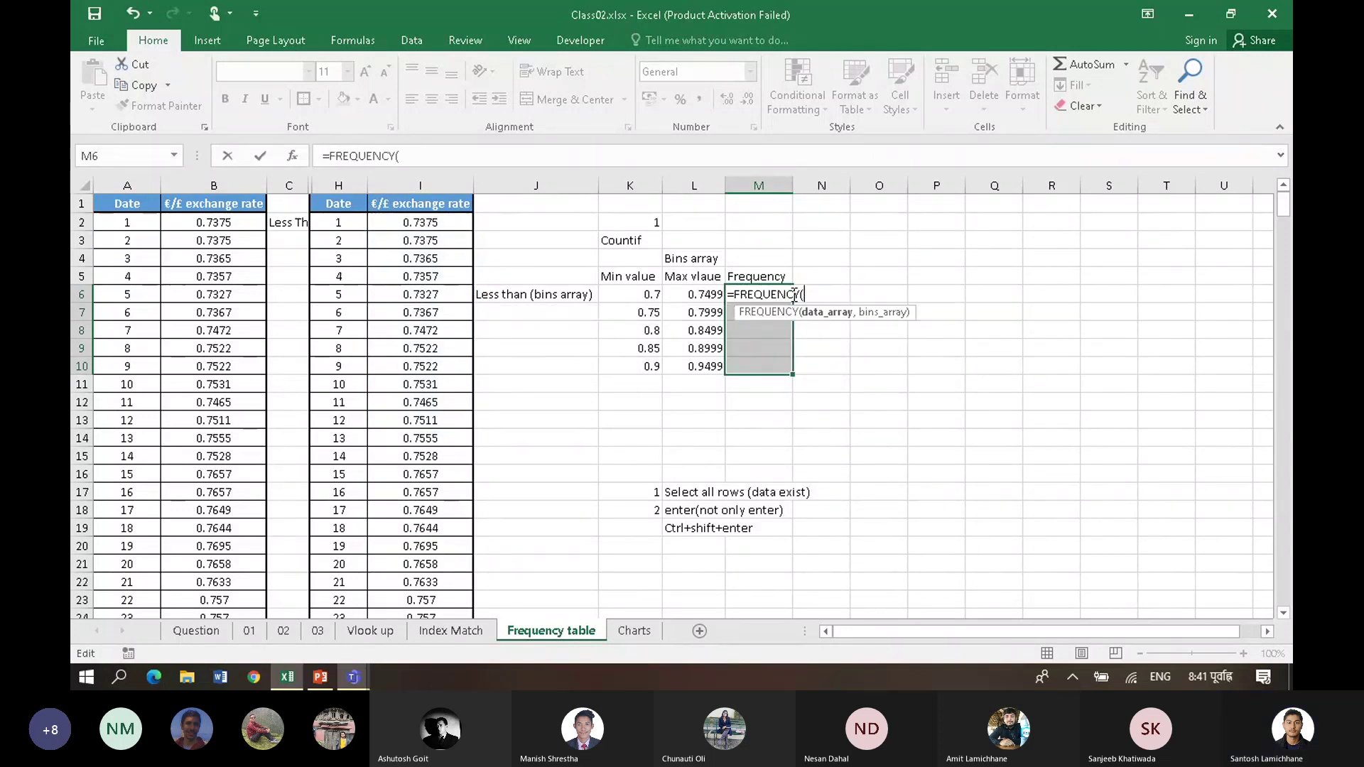
pyautogui.moveTo(430, 223); pyautogui.dragTo(440, 516)
pyautogui.press('F4')
pyautogui.write(',')
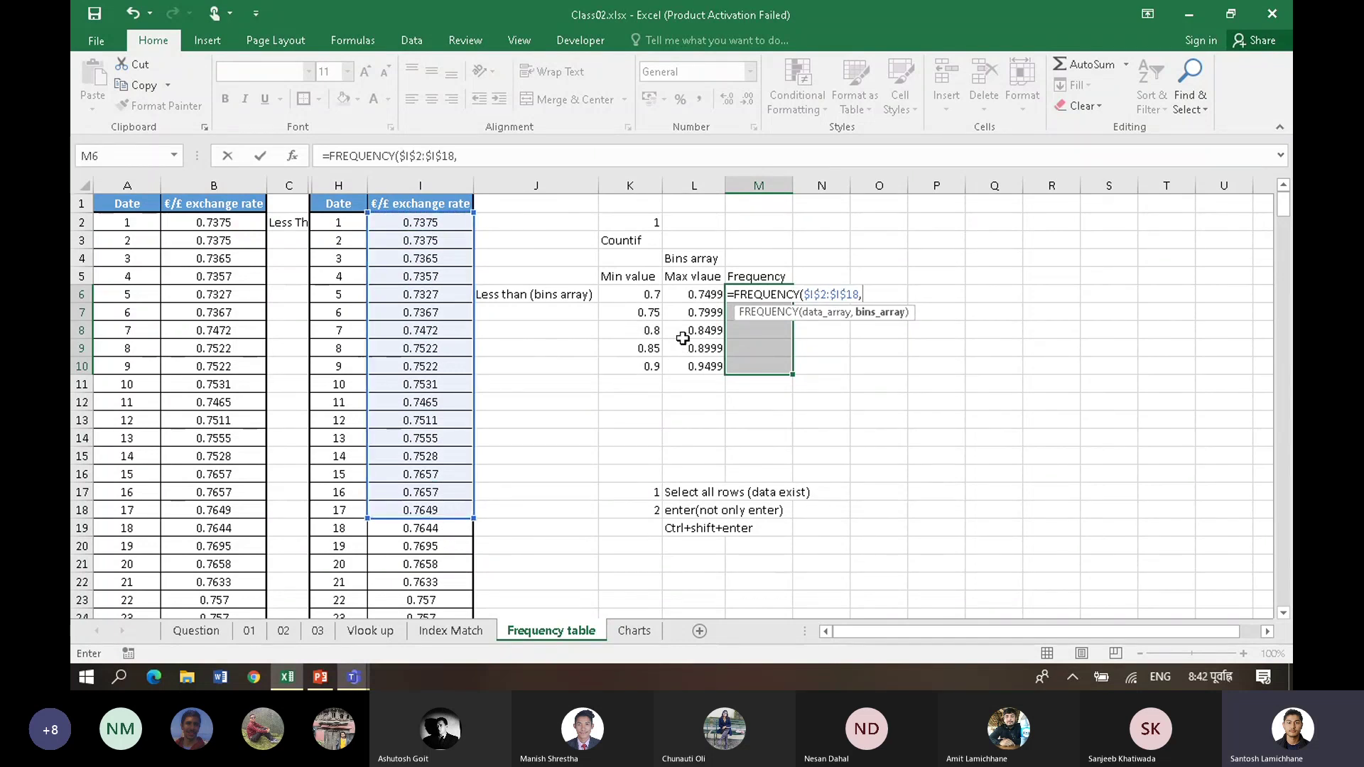
pyautogui.moveTo(693, 294); pyautogui.dragTo(687, 370)
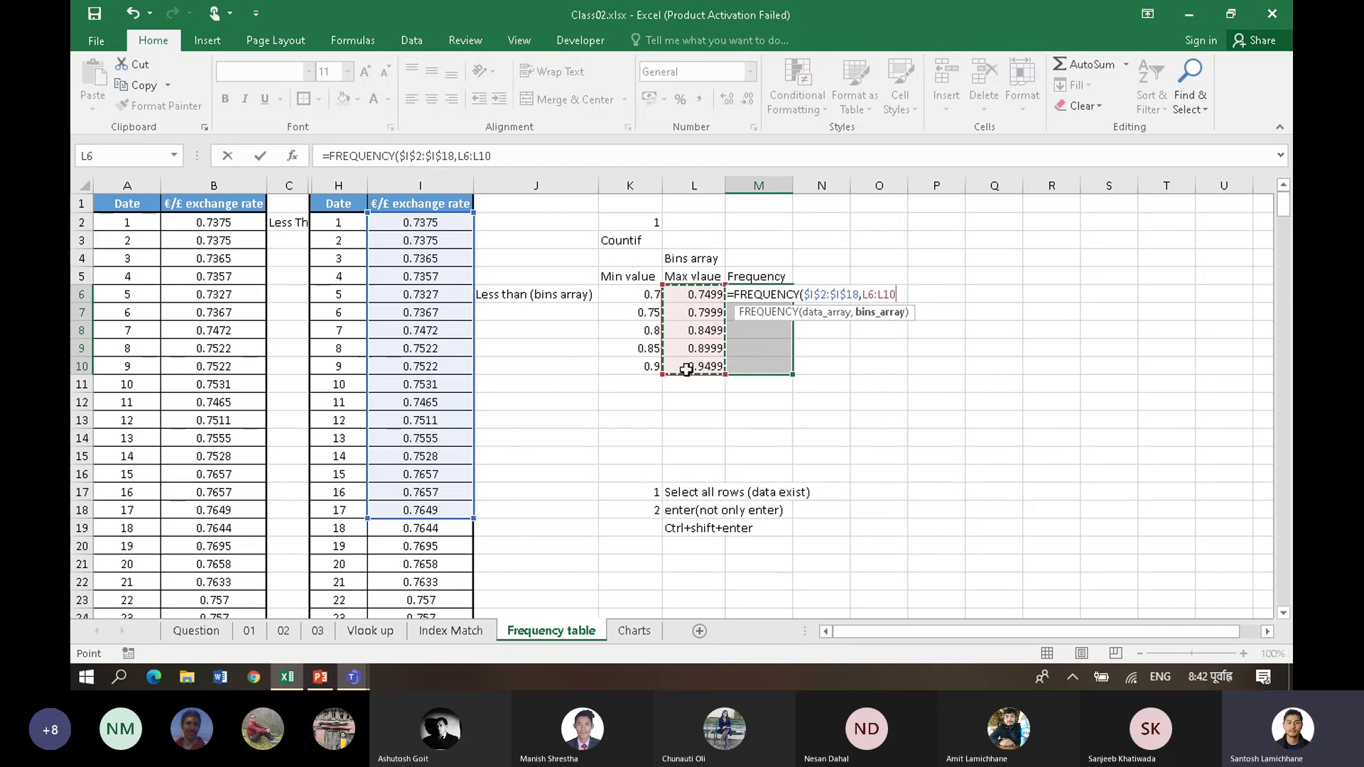
pyautogui.press('F4')
pyautogui.press('Return')
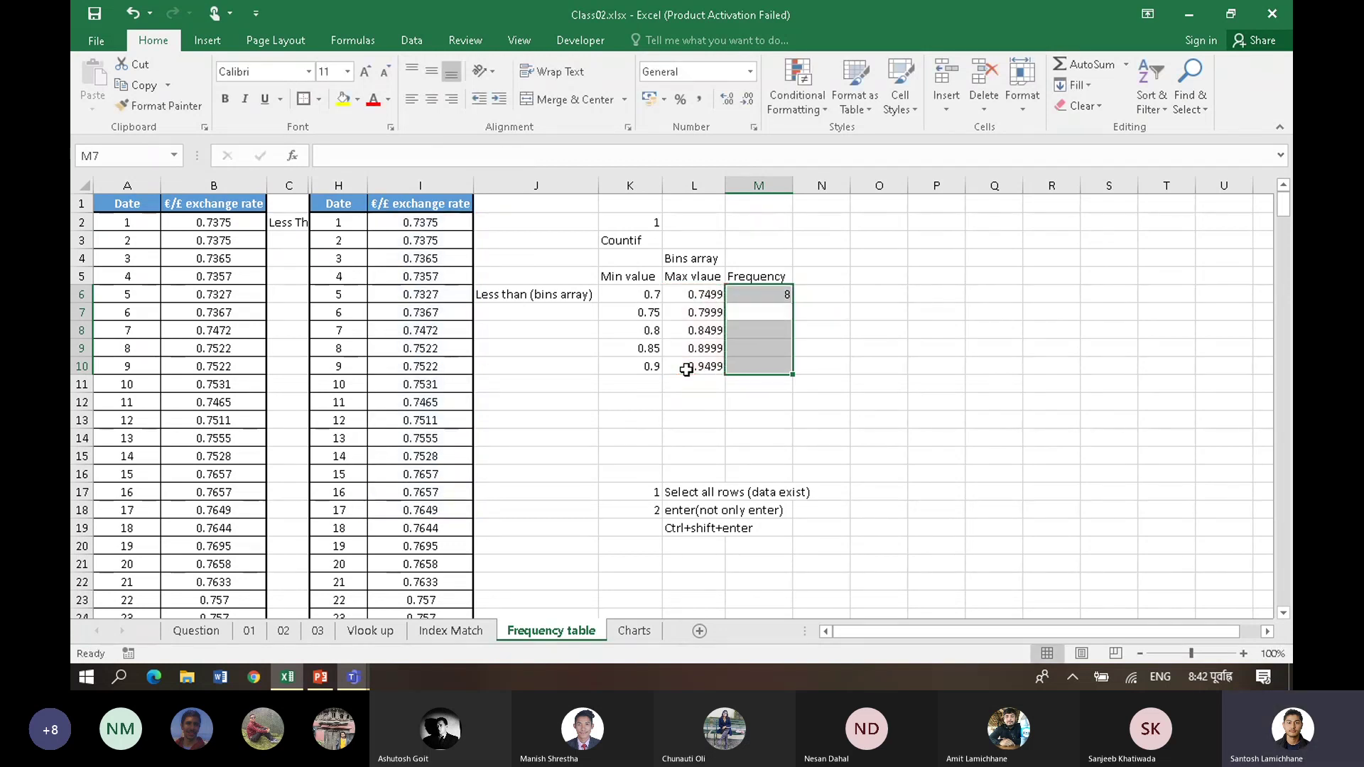
pyautogui.press('Return')
pyautogui.press('Return')
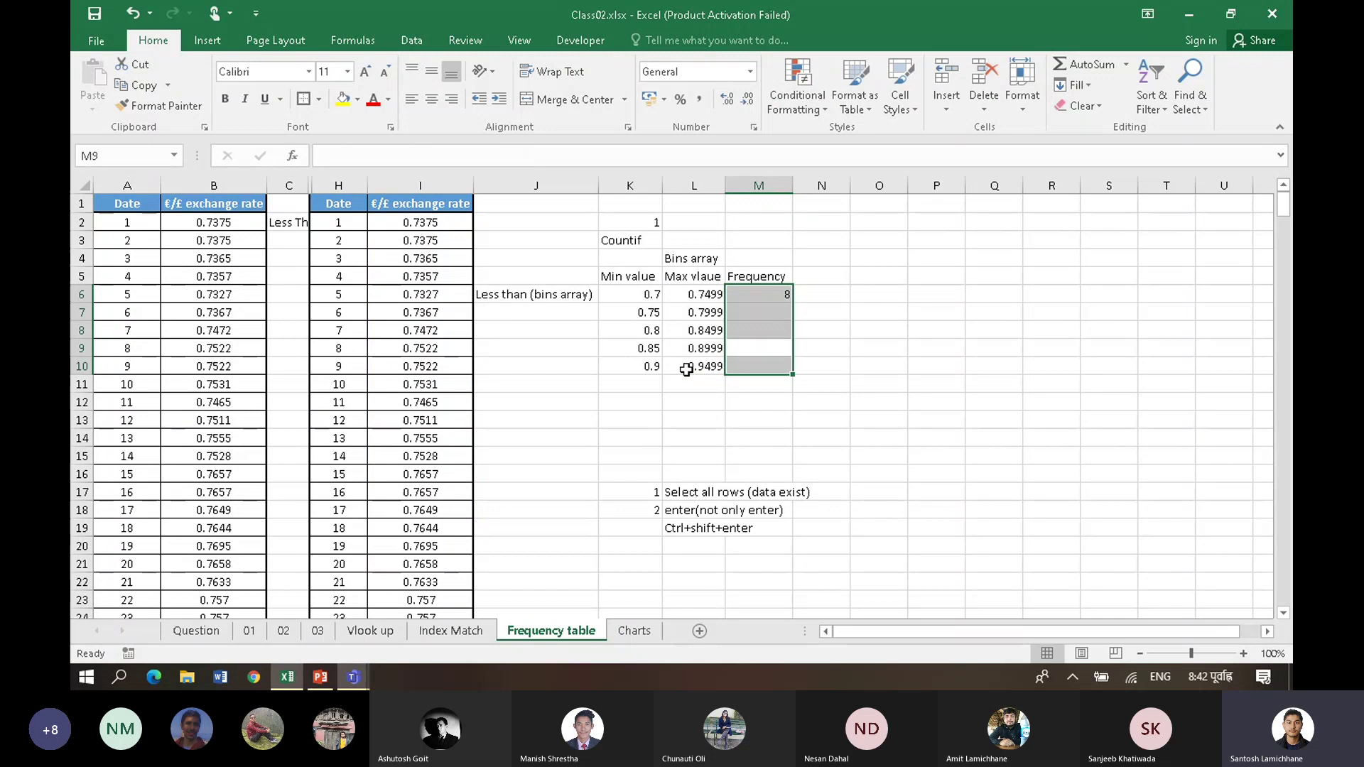
pyautogui.click(746, 387)
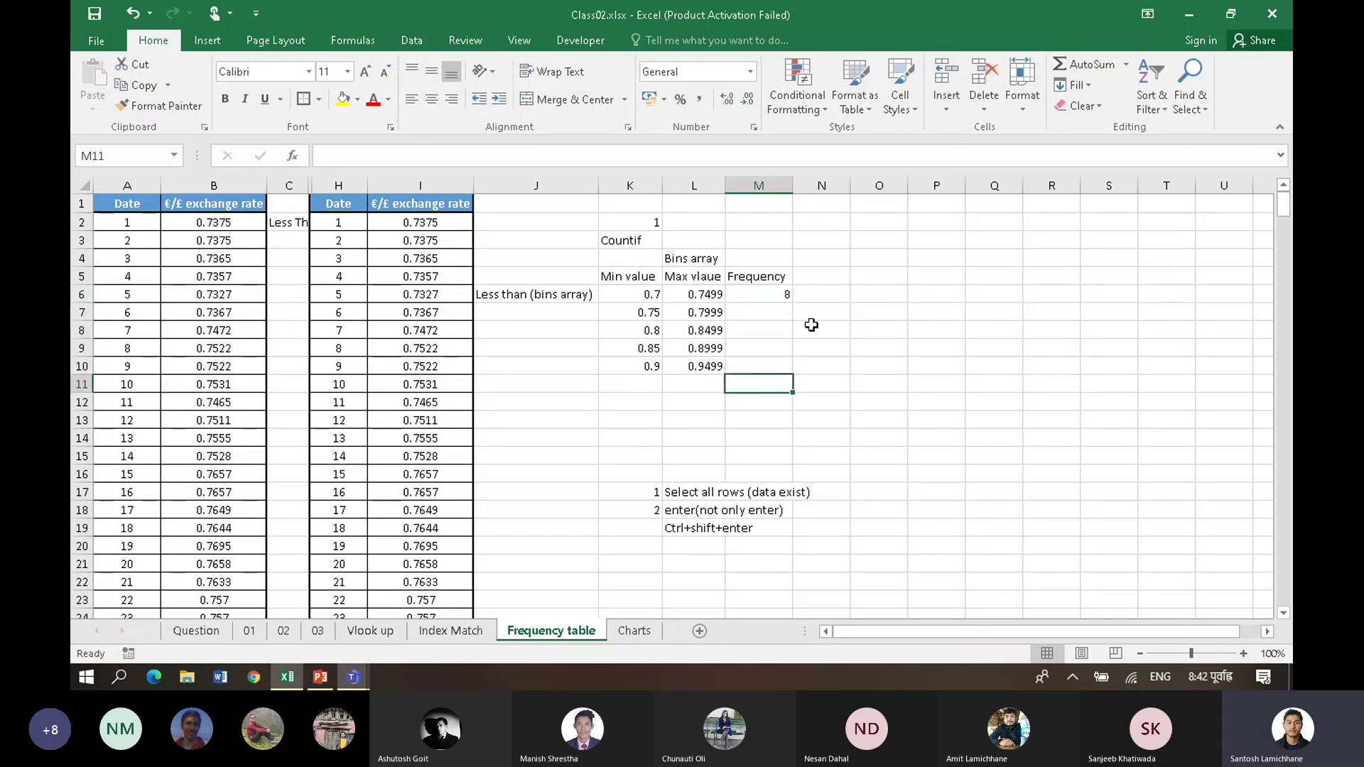
# Step: Fill the FREQUENCY formula from M6 down through M11
pyautogui.click(779, 294)
pyautogui.click(772, 315)
pyautogui.click(773, 293)
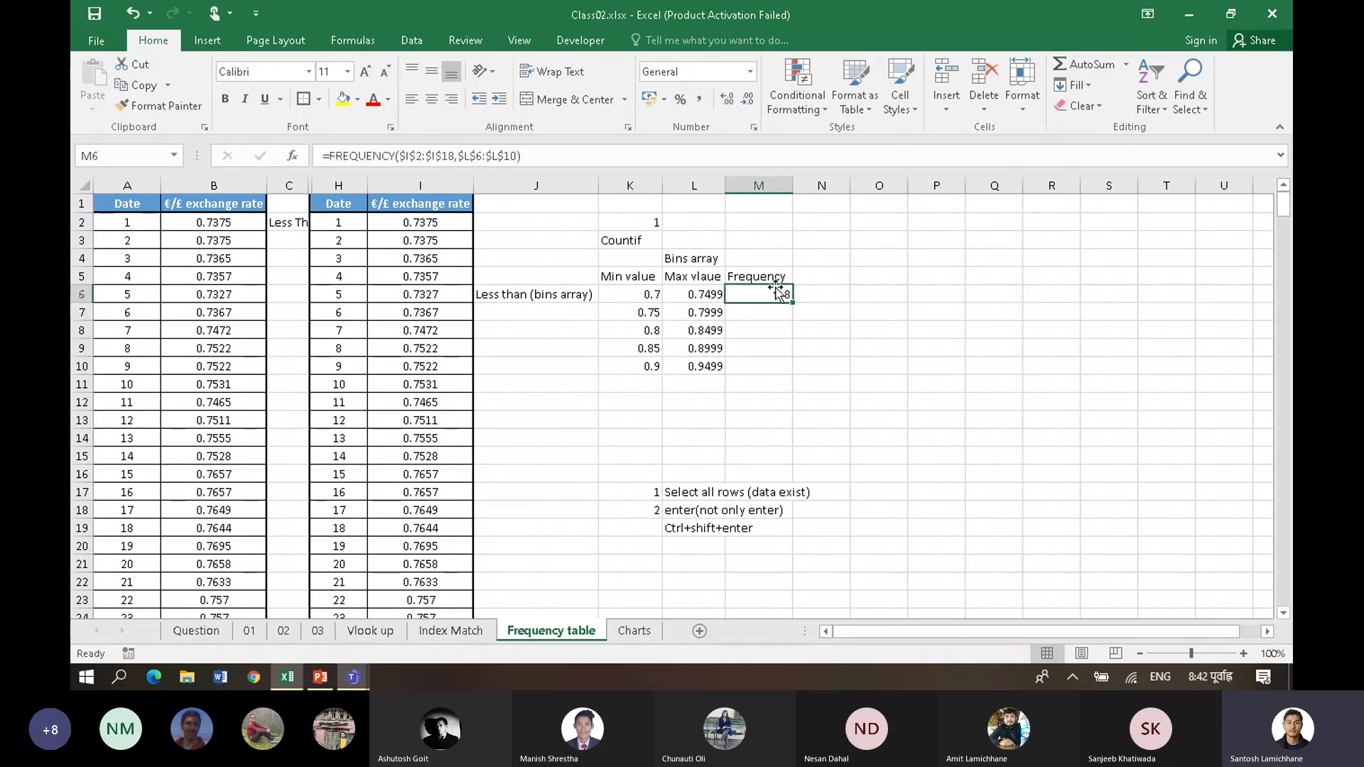
pyautogui.moveTo(792, 292); pyautogui.dragTo(786, 396)
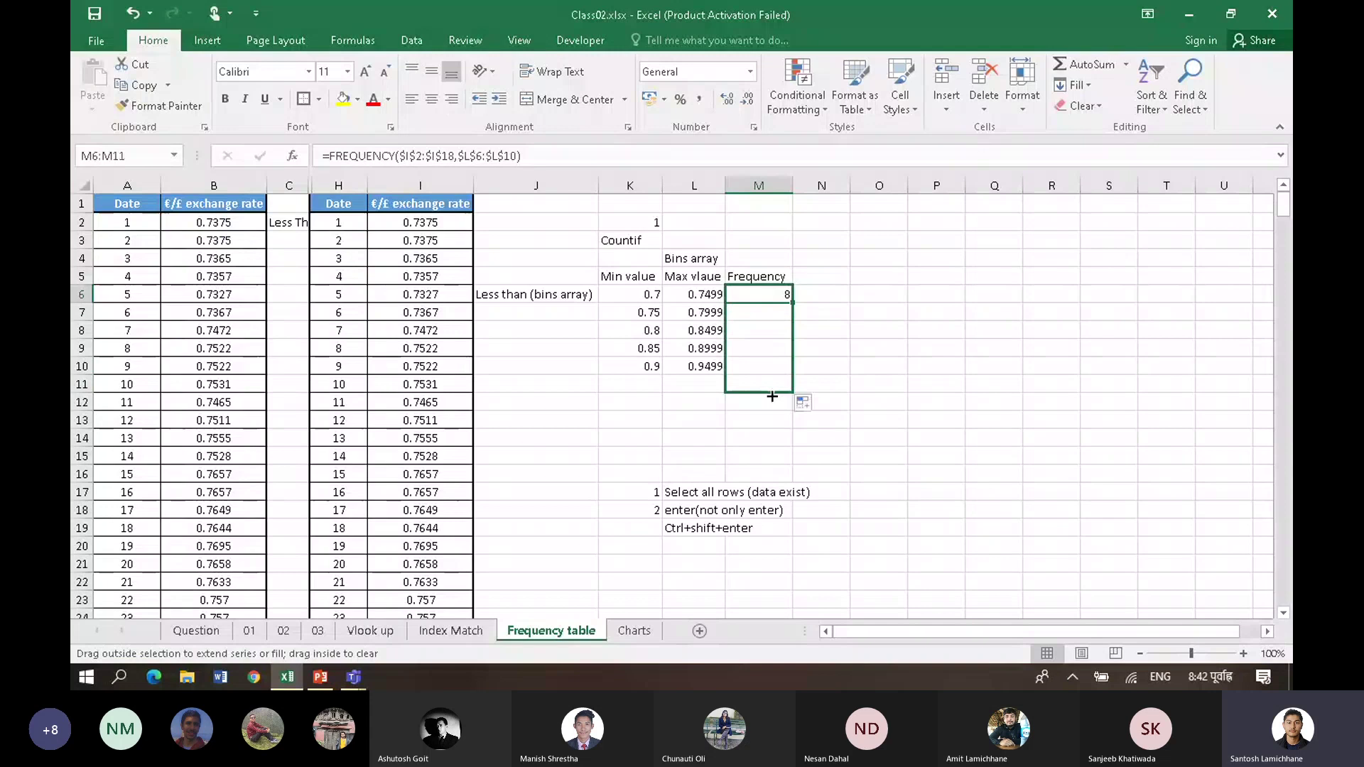
pyautogui.click(788, 383)
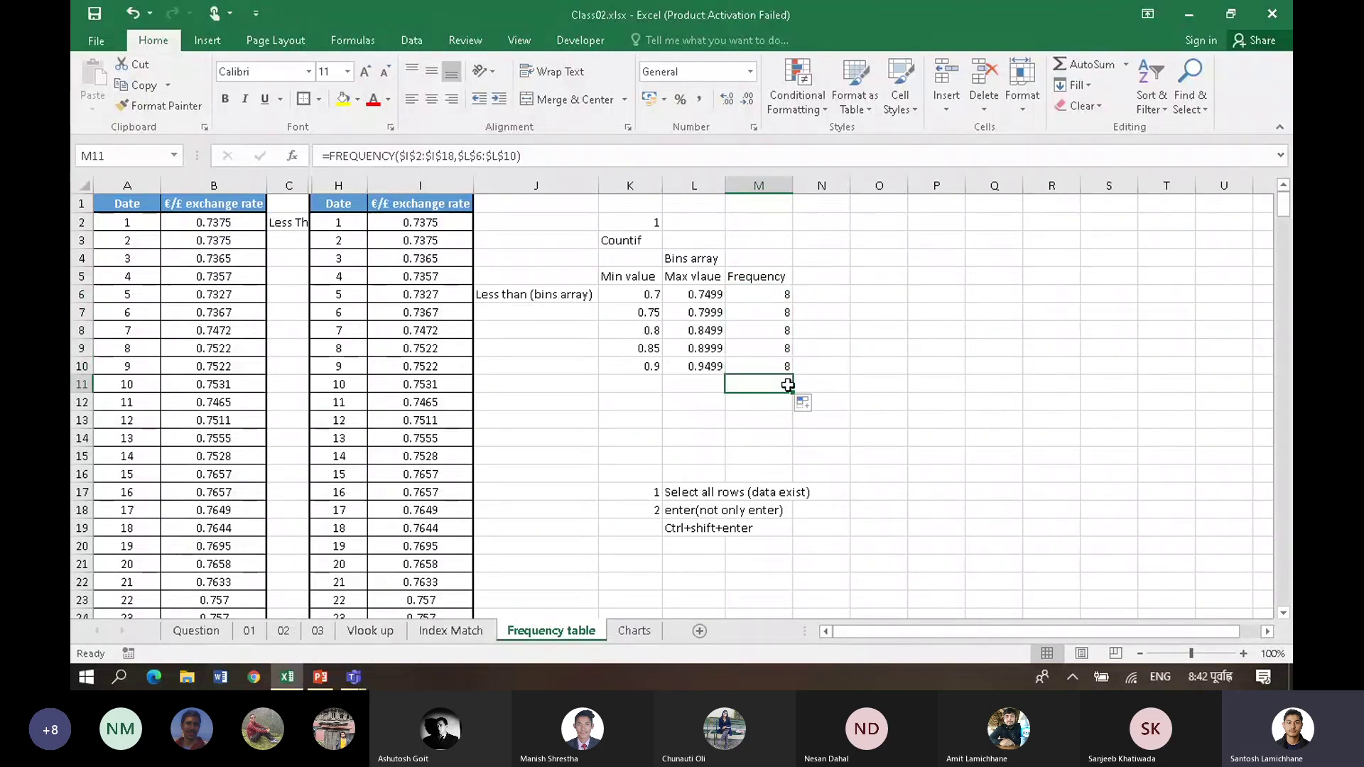
# Step: Examine the data and bins ranges referenced by the copied FREQUENCY formulas in M6 and M7
pyautogui.click(788, 294)
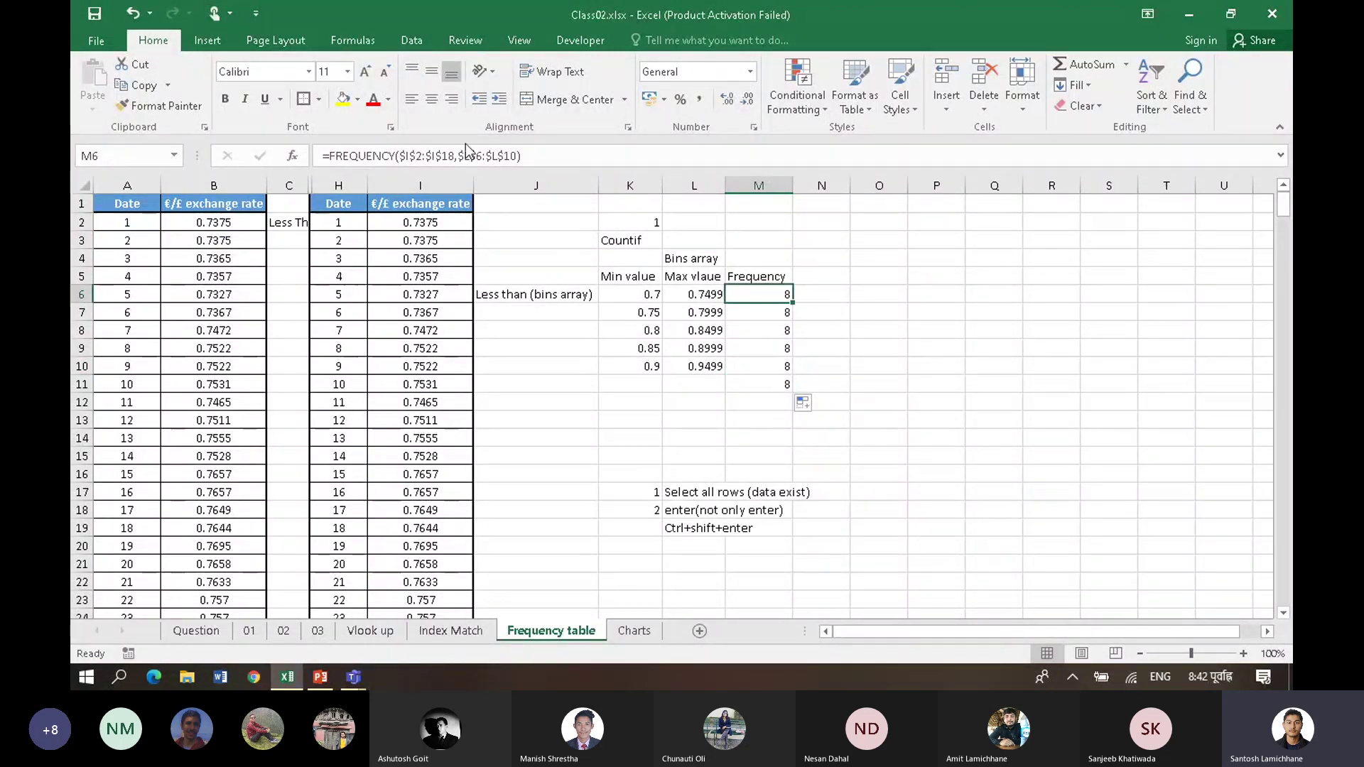
pyautogui.click(427, 155)
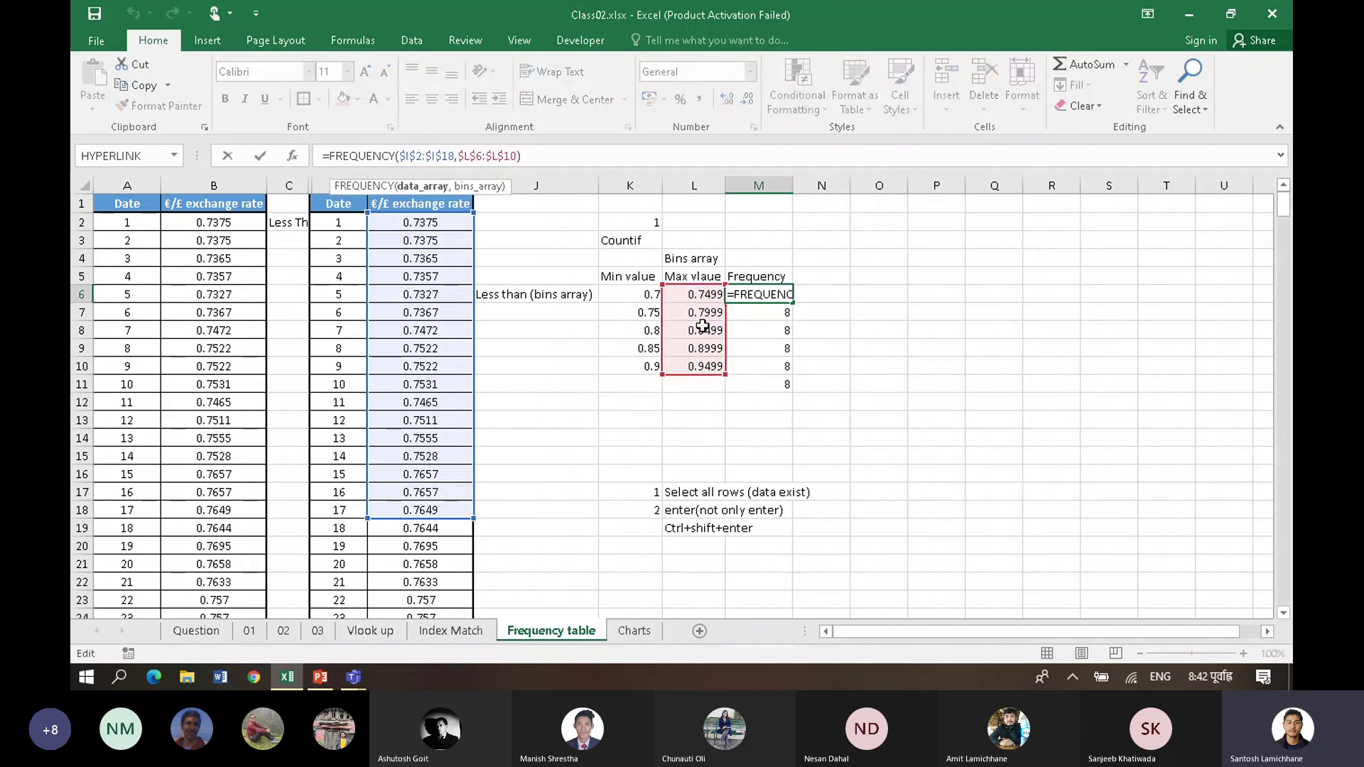
pyautogui.click(536, 162)
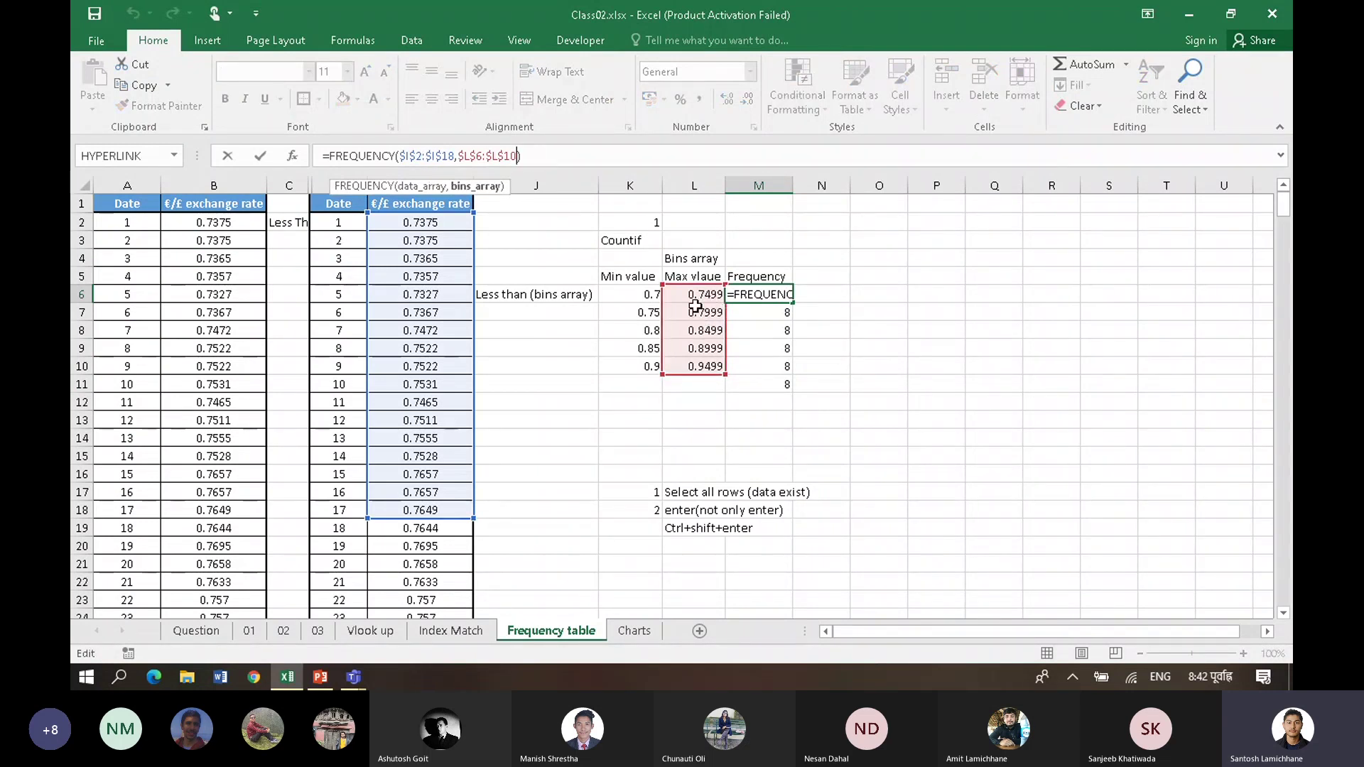
pyautogui.click(864, 350)
pyautogui.click(783, 308)
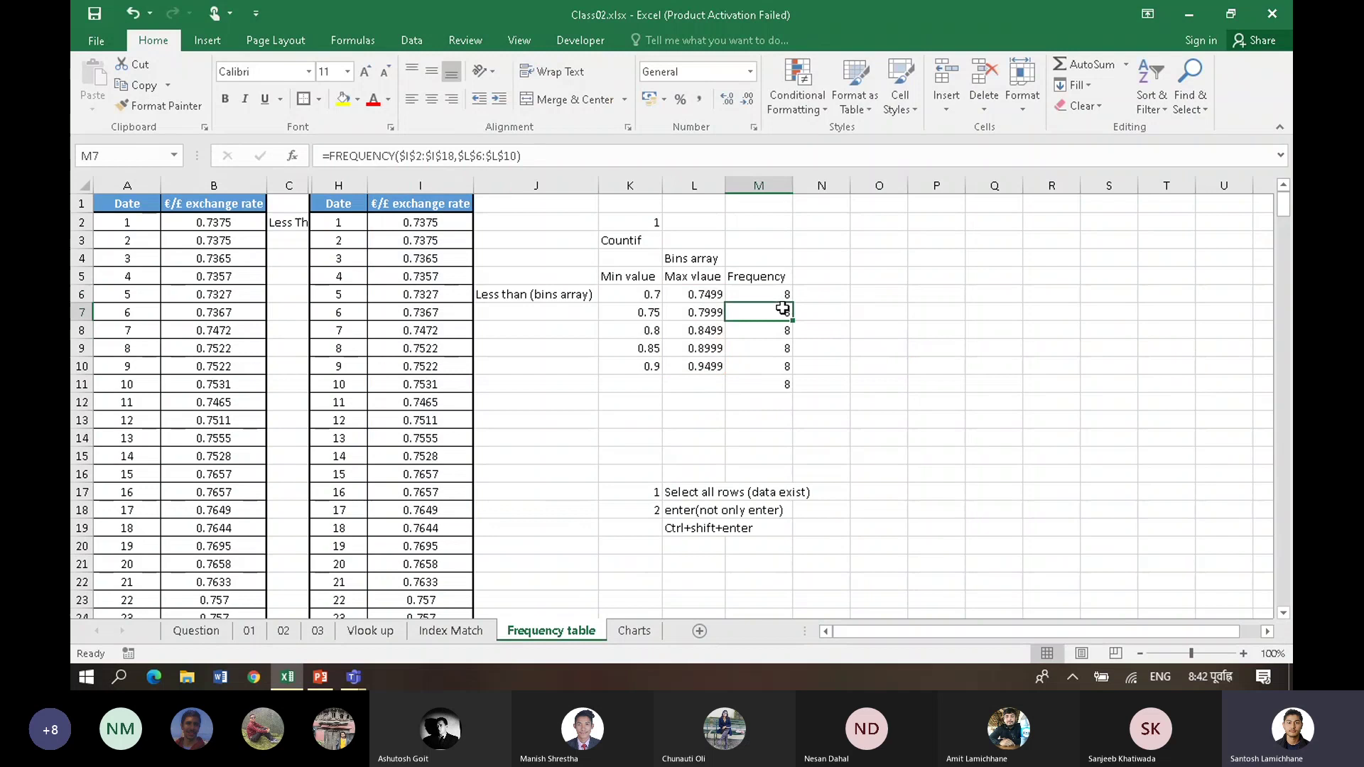
pyautogui.doubleClick(783, 308)
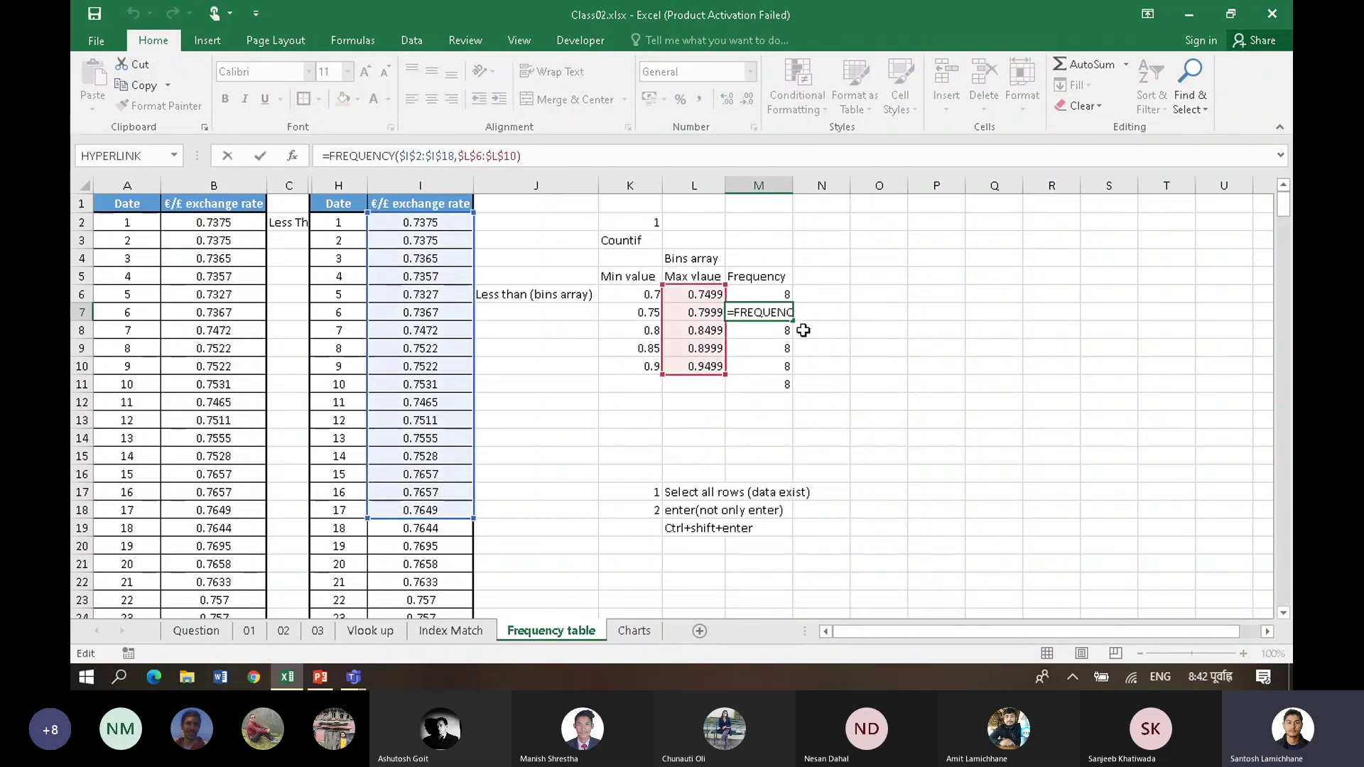
pyautogui.click(853, 370)
pyautogui.click(773, 317)
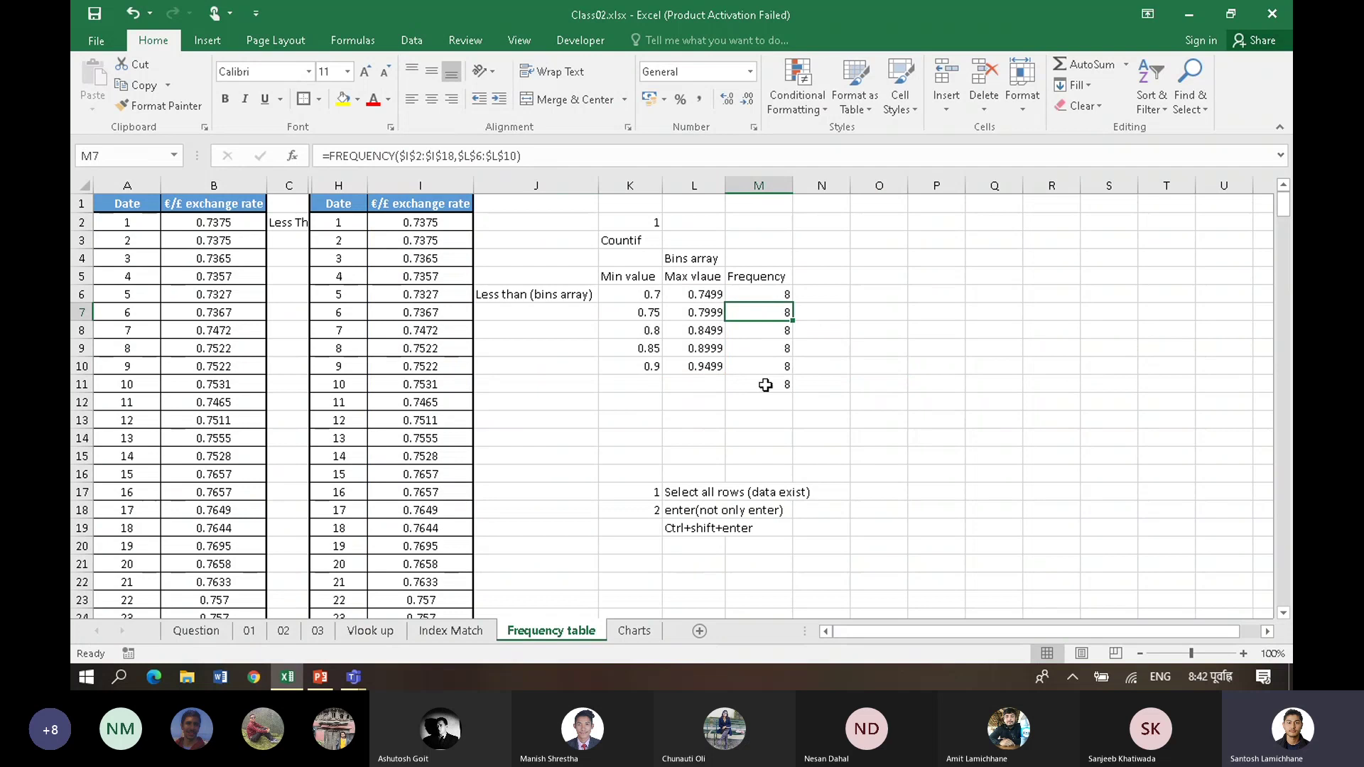
pyautogui.click(780, 364)
pyautogui.click(854, 317)
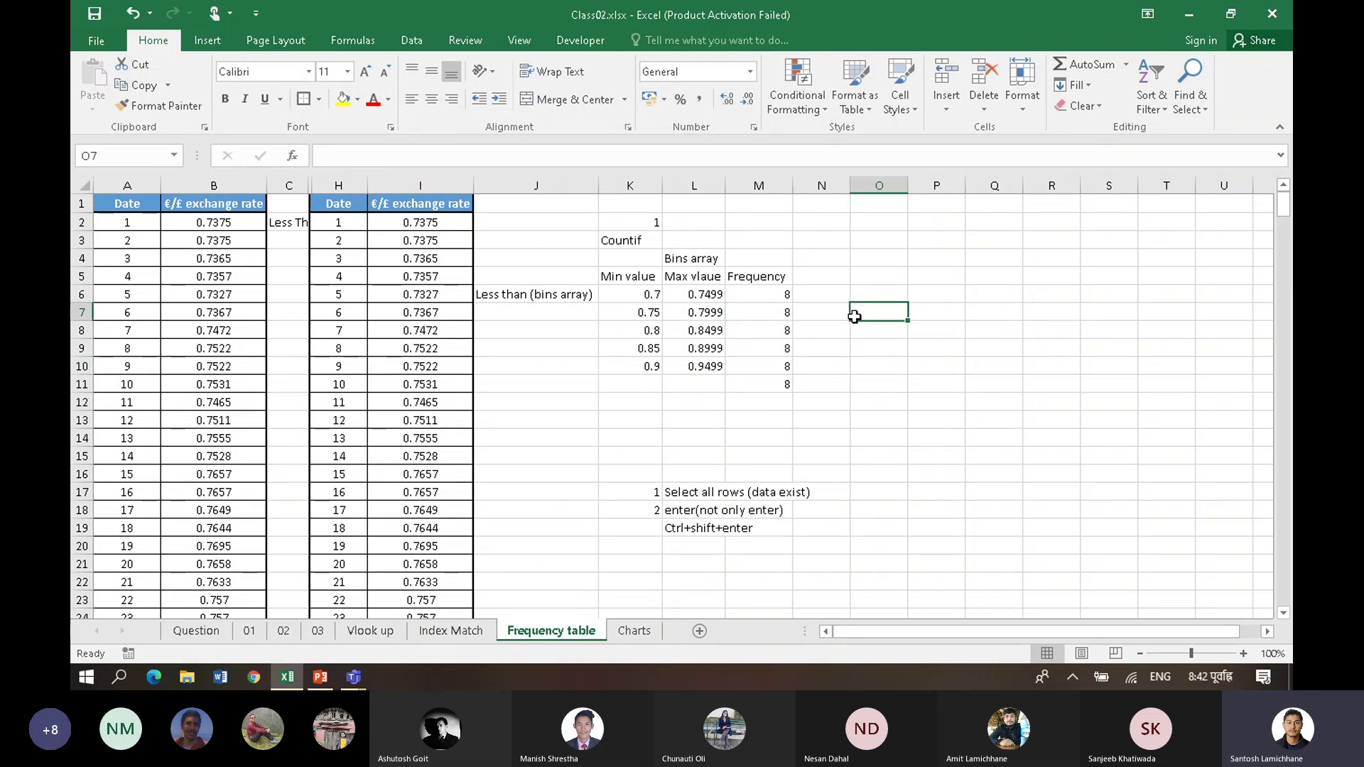
# Step: Try to add curly braces by hand around the FREQUENCY formula in M6, then clear that cell
pyautogui.click(754, 292)
pyautogui.click(538, 151)
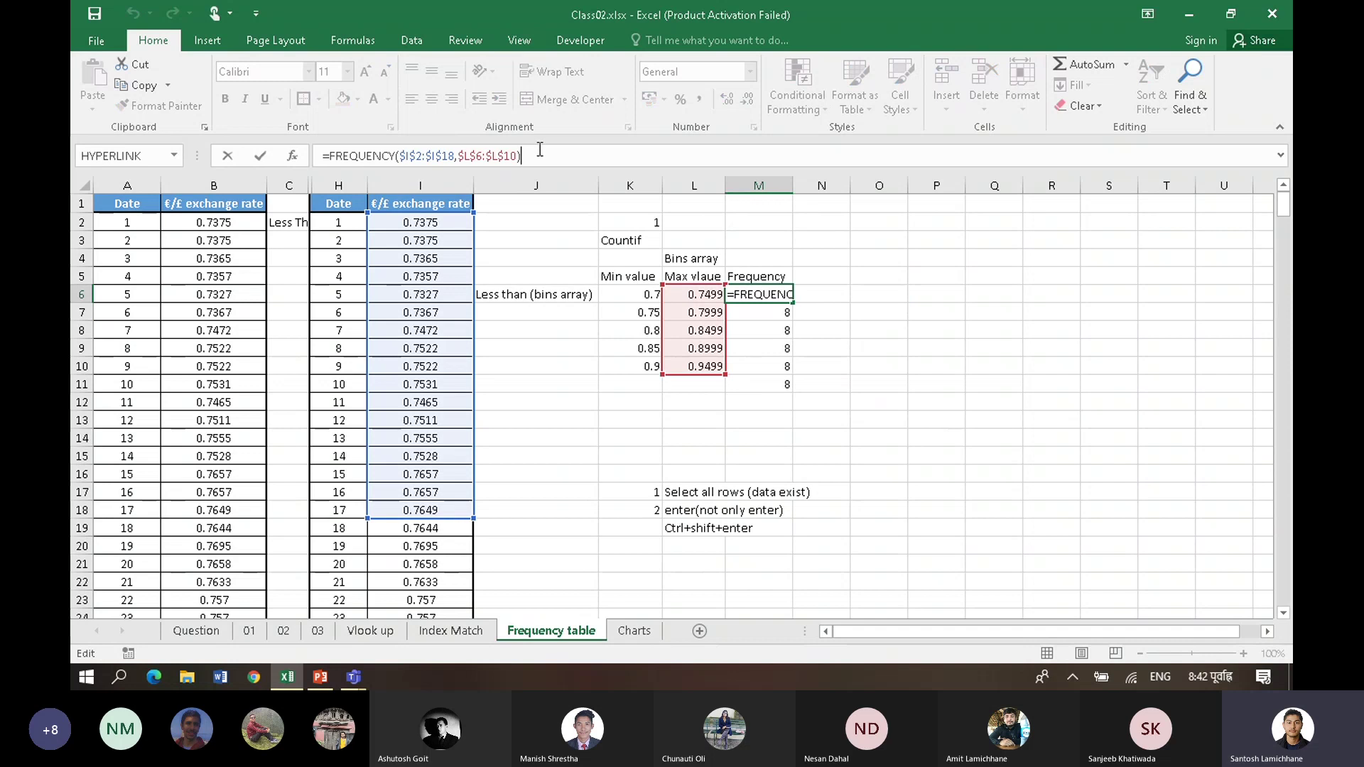
pyautogui.write(')')
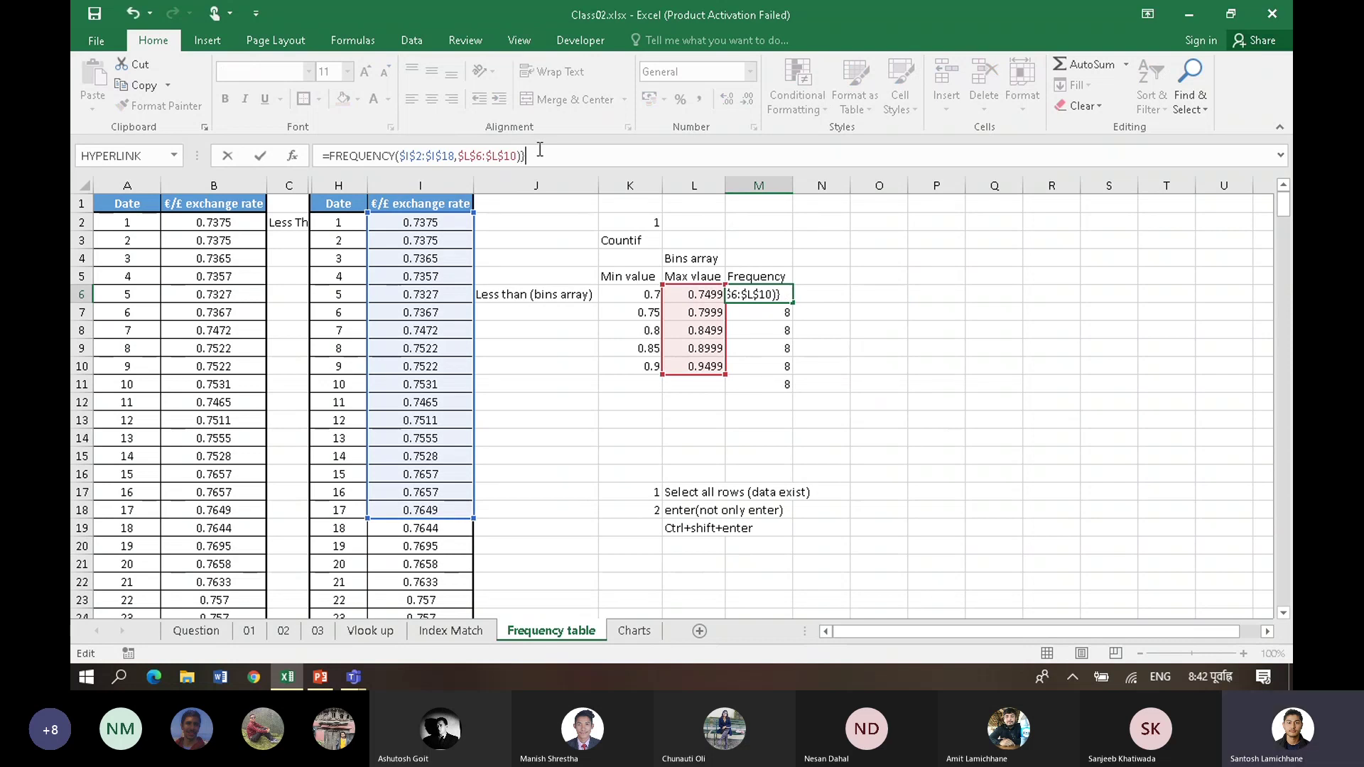
pyautogui.click(320, 154)
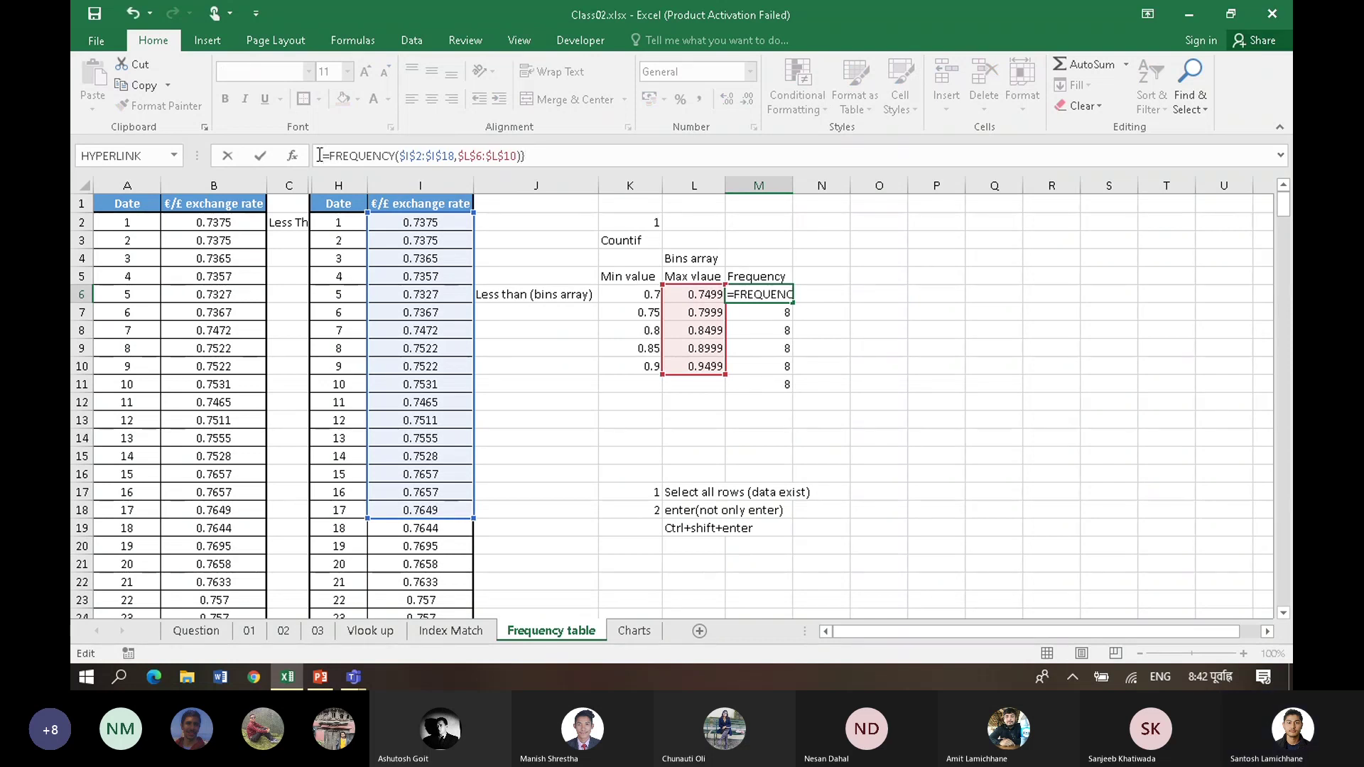
pyautogui.hotkey('ctrl', 'shift', 'Return')
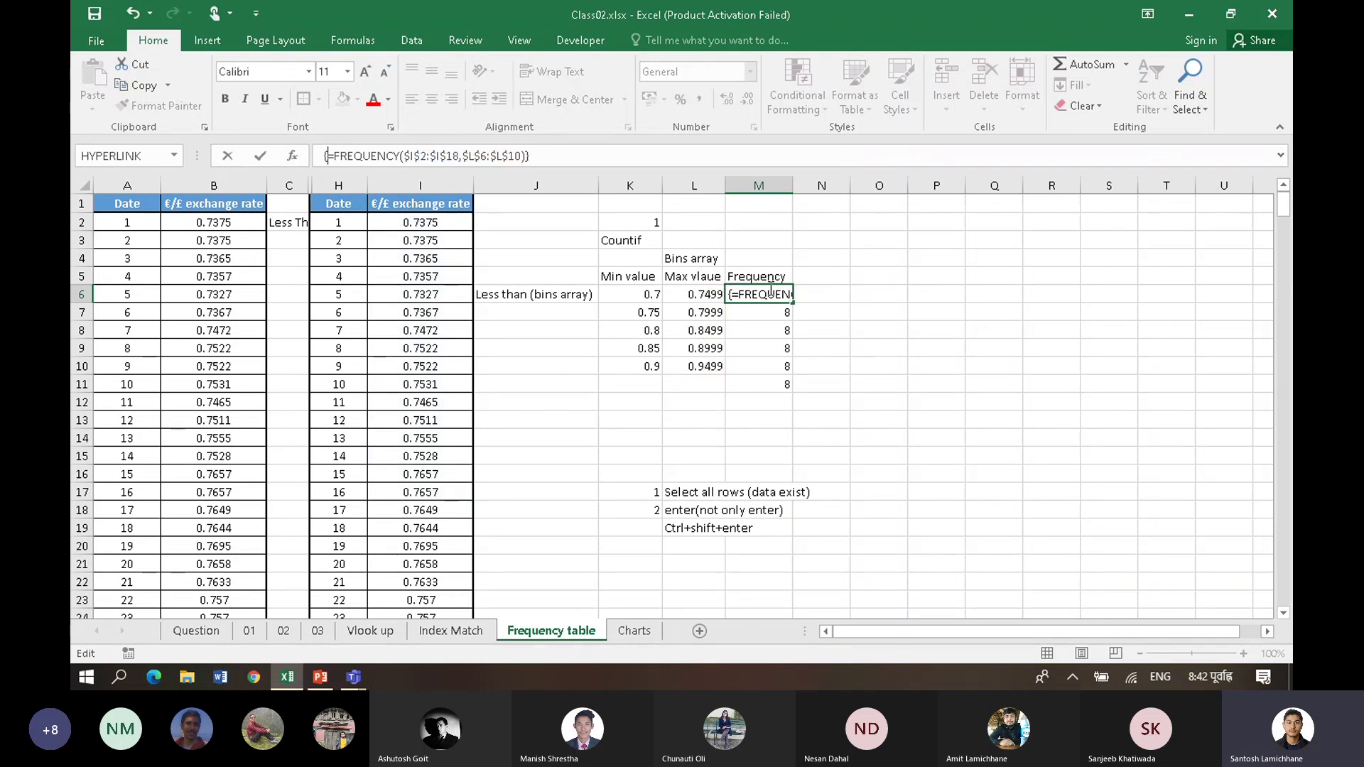
pyautogui.press('Escape')
pyautogui.moveTo(772, 292); pyautogui.dragTo(779, 393)
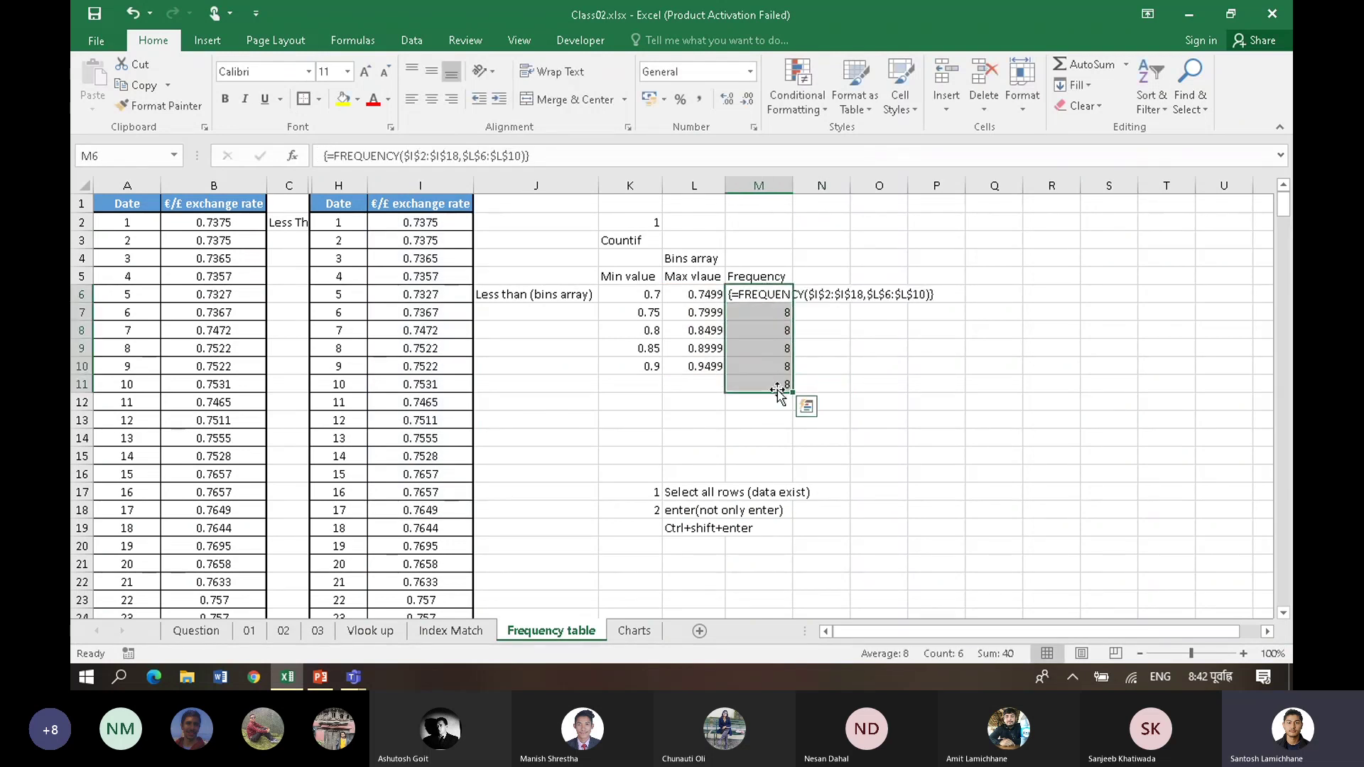
pyautogui.moveTo(775, 295); pyautogui.dragTo(797, 363)
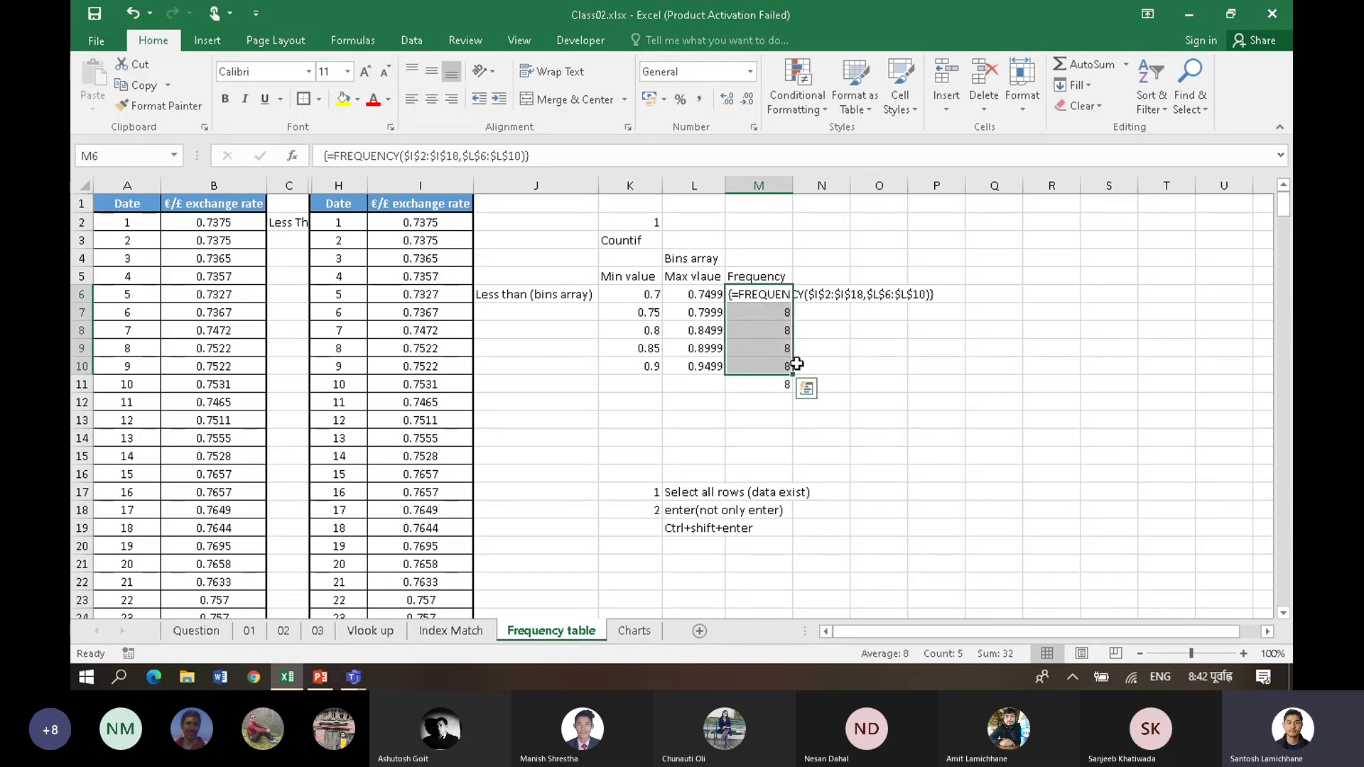
pyautogui.click(835, 330)
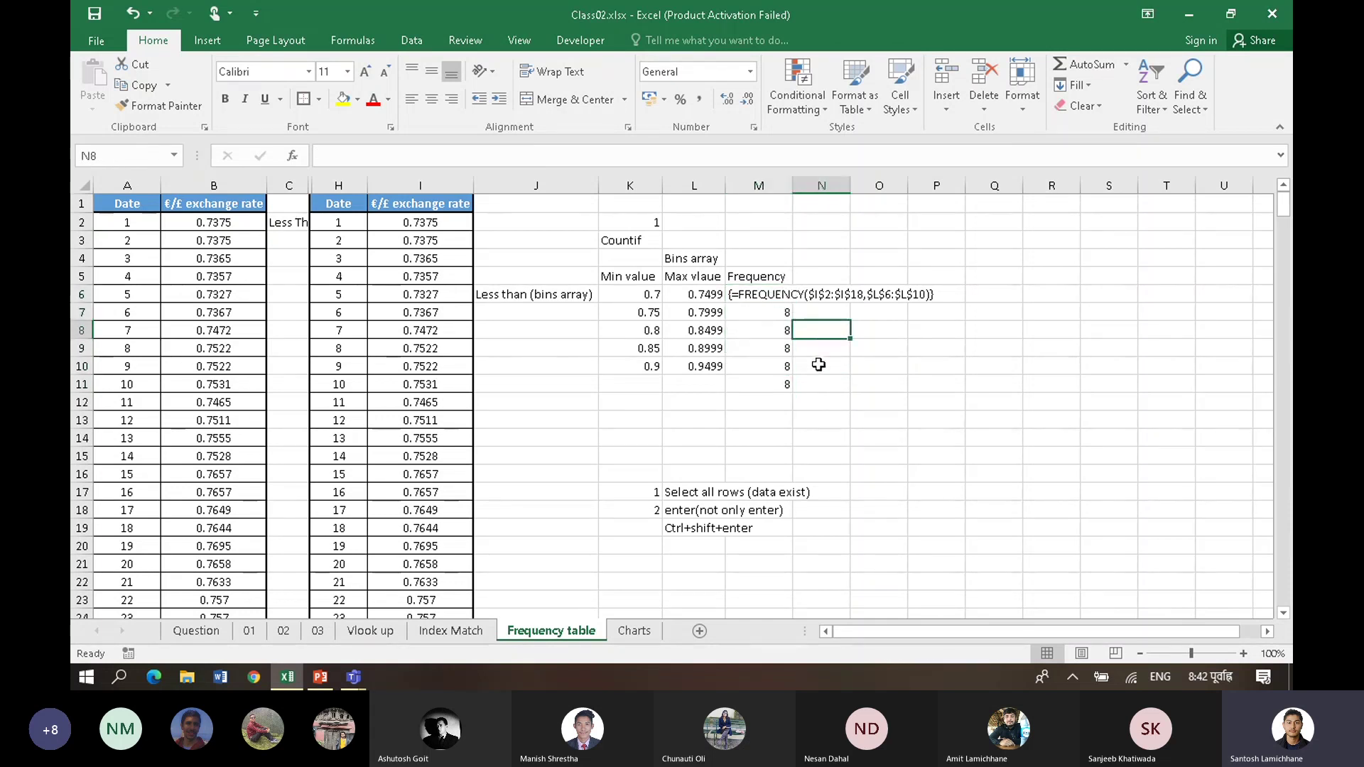
pyautogui.click(766, 294)
pyautogui.press('Delete')
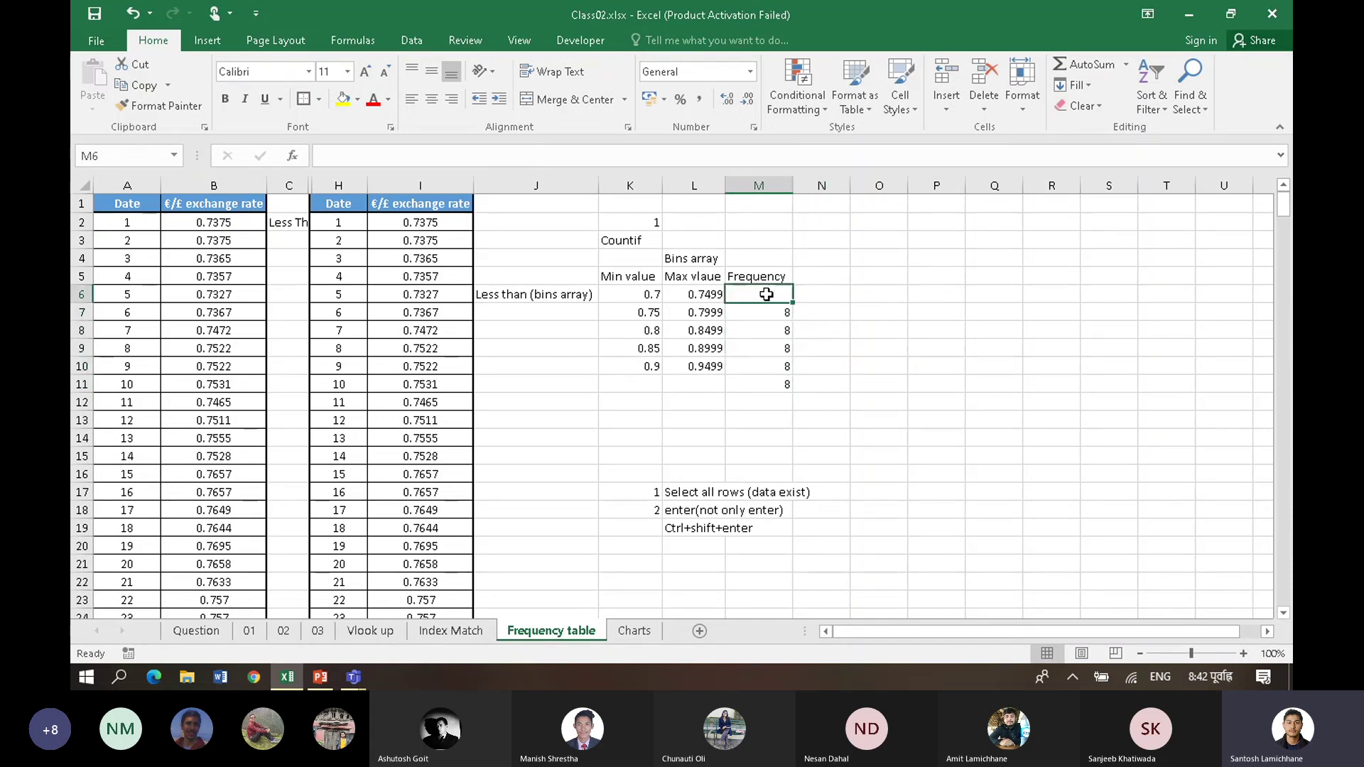
pyautogui.write('=fr')
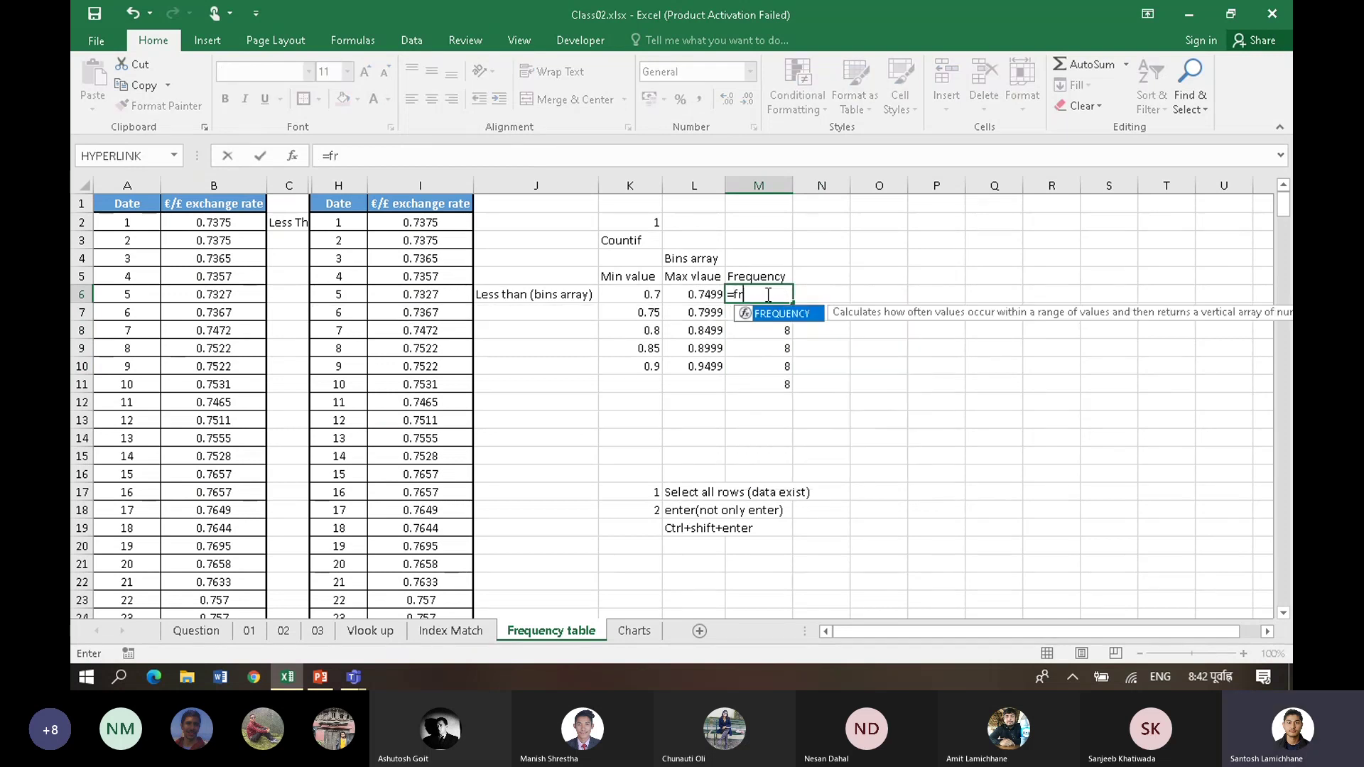
pyautogui.press('BackSpace')
pyautogui.press('BackSpace')
pyautogui.press('BackSpace')
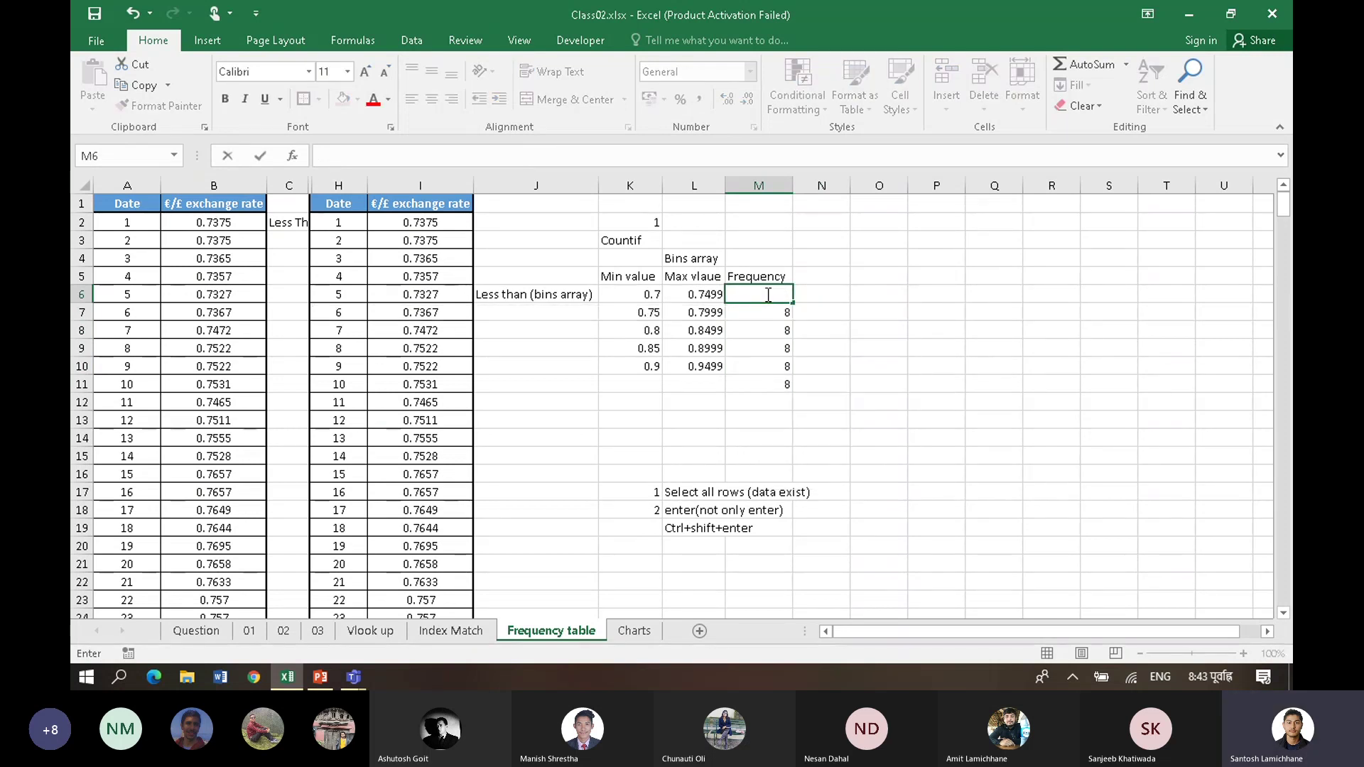
pyautogui.press('Escape')
# Step: Enter =FREQUENCY($I$2:$I$367,$L$6:$L$10) as an array formula across M6:M10 and clear the leftover formula in M11
pyautogui.moveTo(762, 293); pyautogui.dragTo(776, 374)
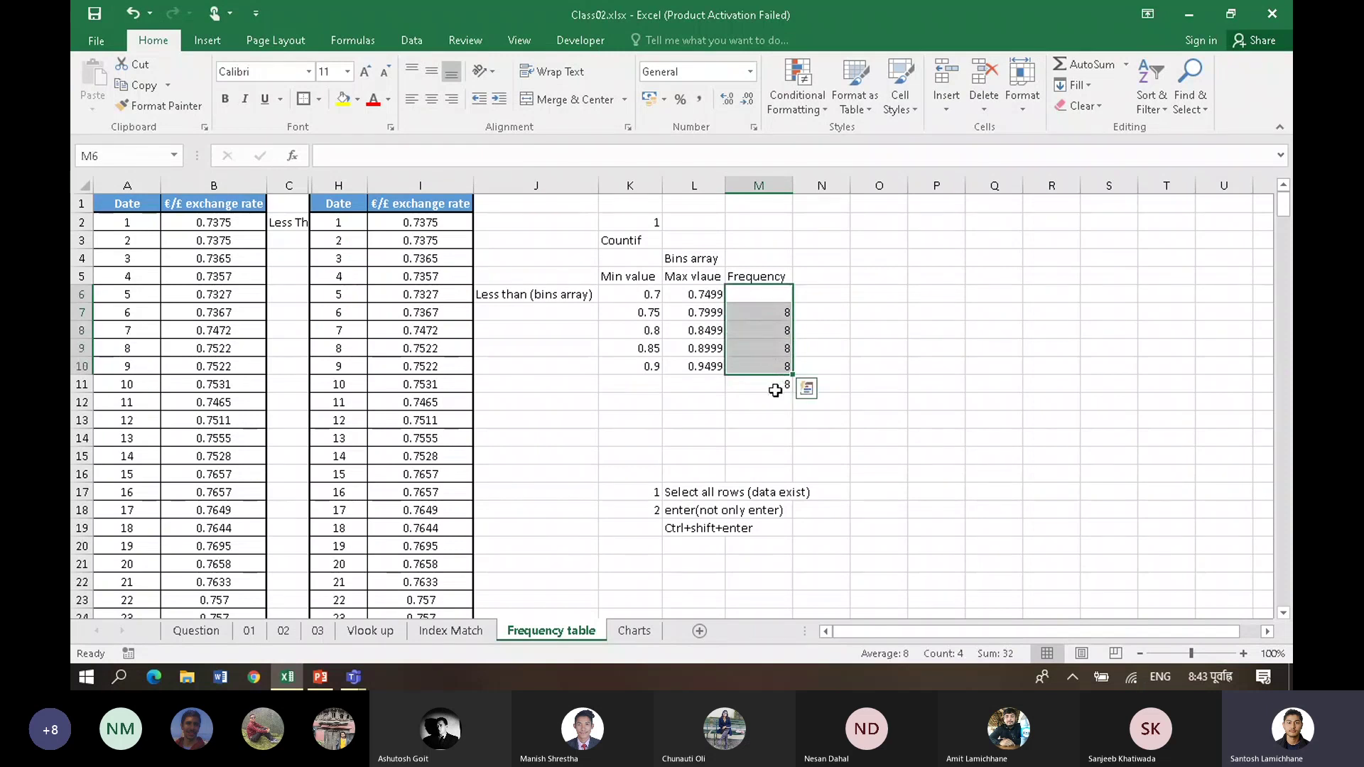
pyautogui.write('=fr')
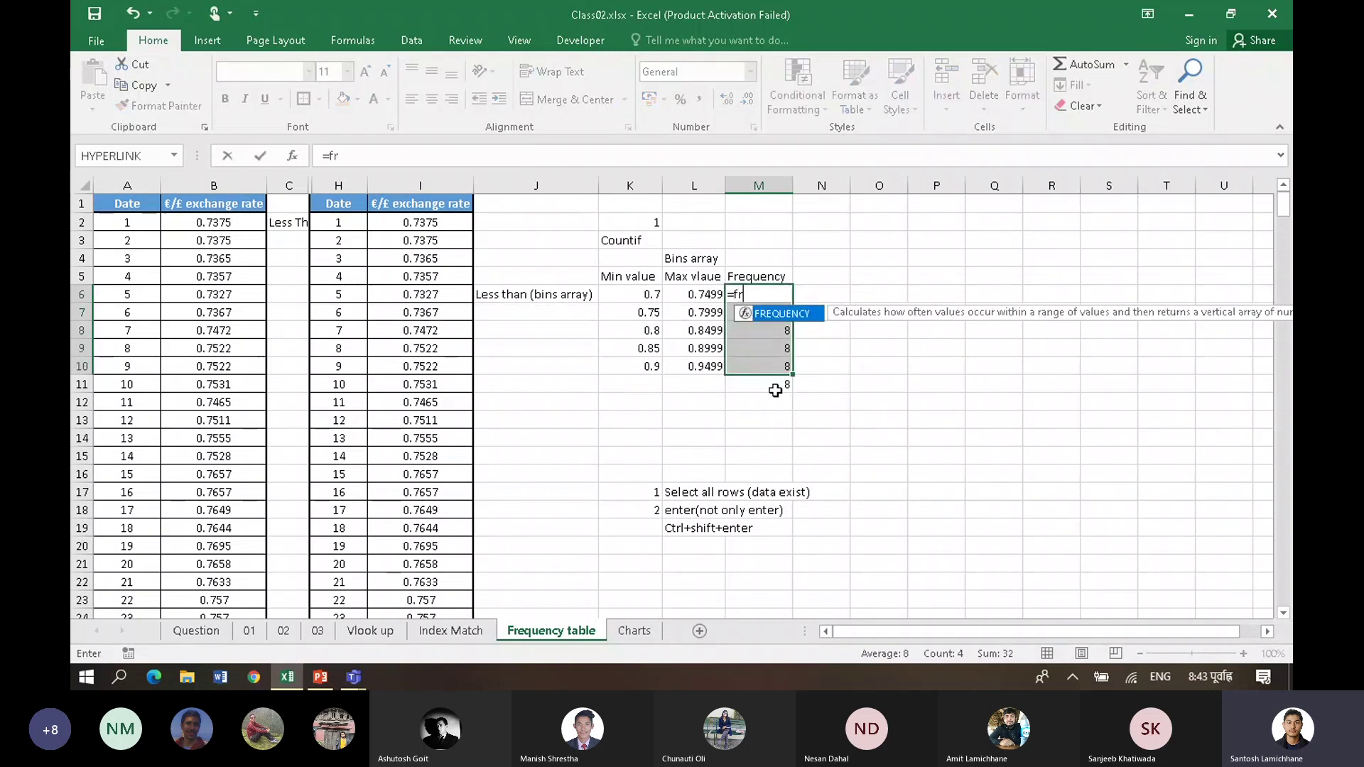
pyautogui.press('Tab')
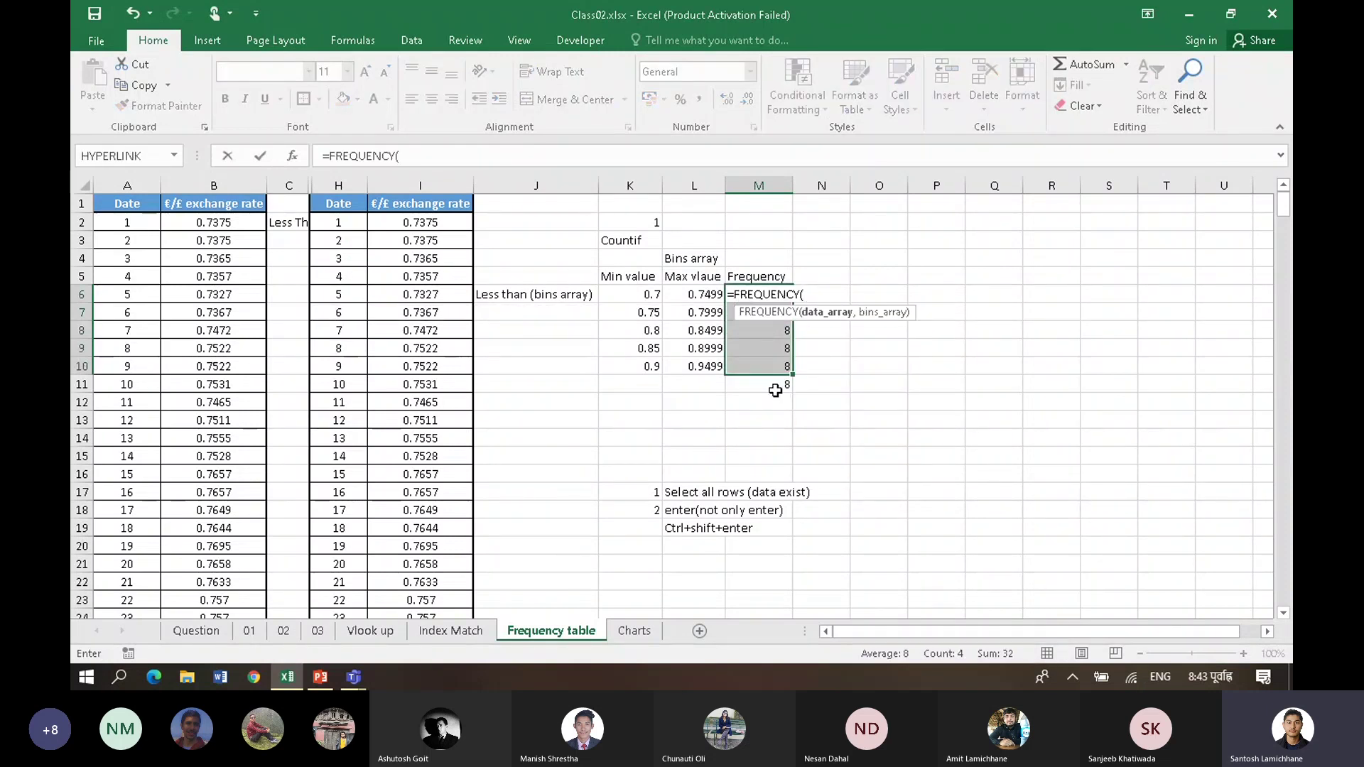
pyautogui.click(424, 225)
pyautogui.hotkey('ctrl', 'shift', 'Down')
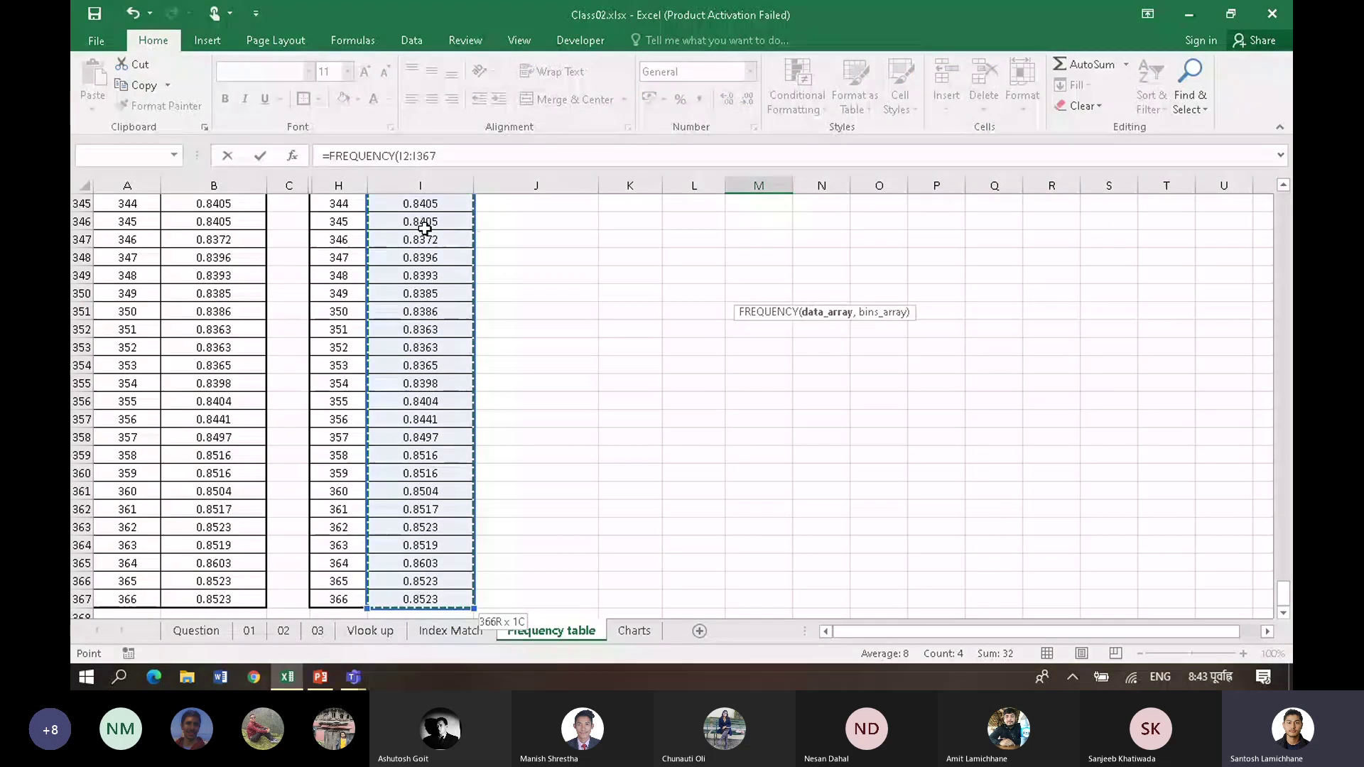
pyautogui.press('F4')
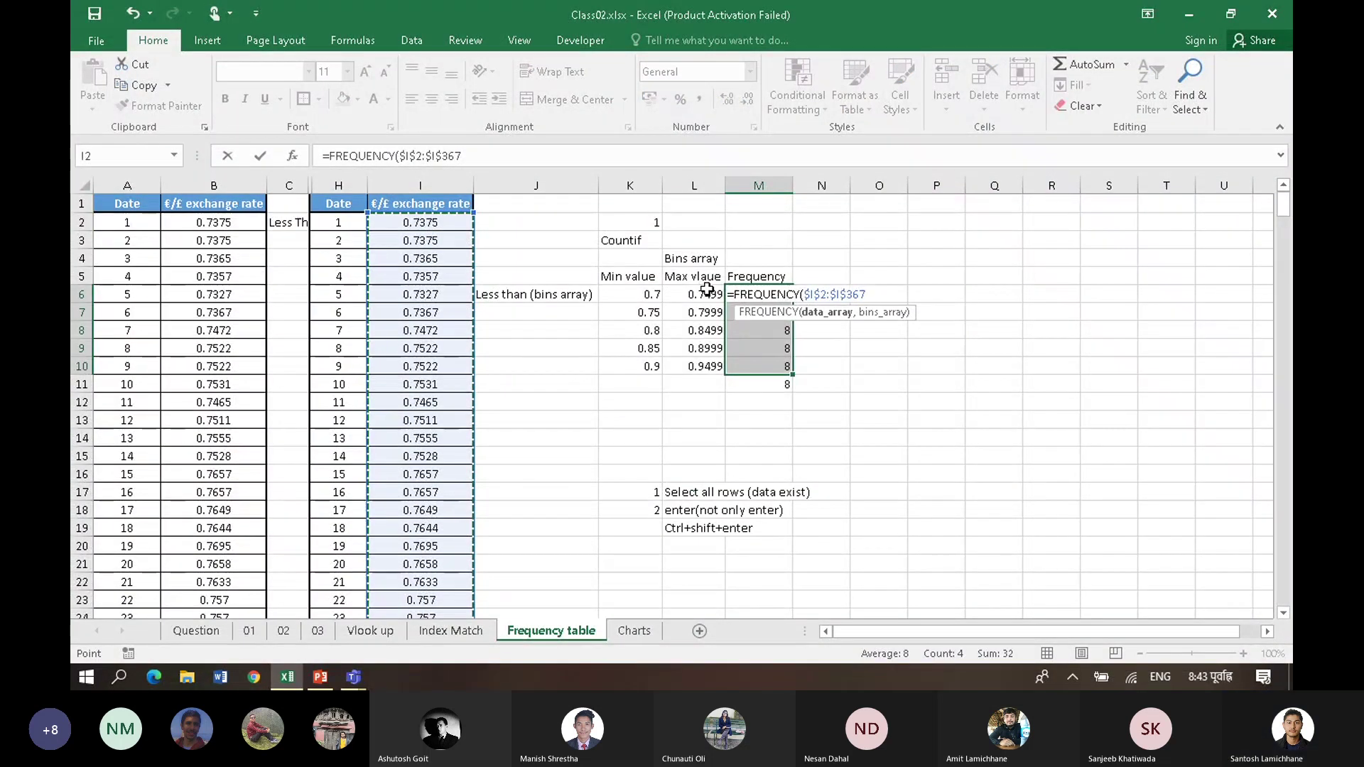
pyautogui.write(',')
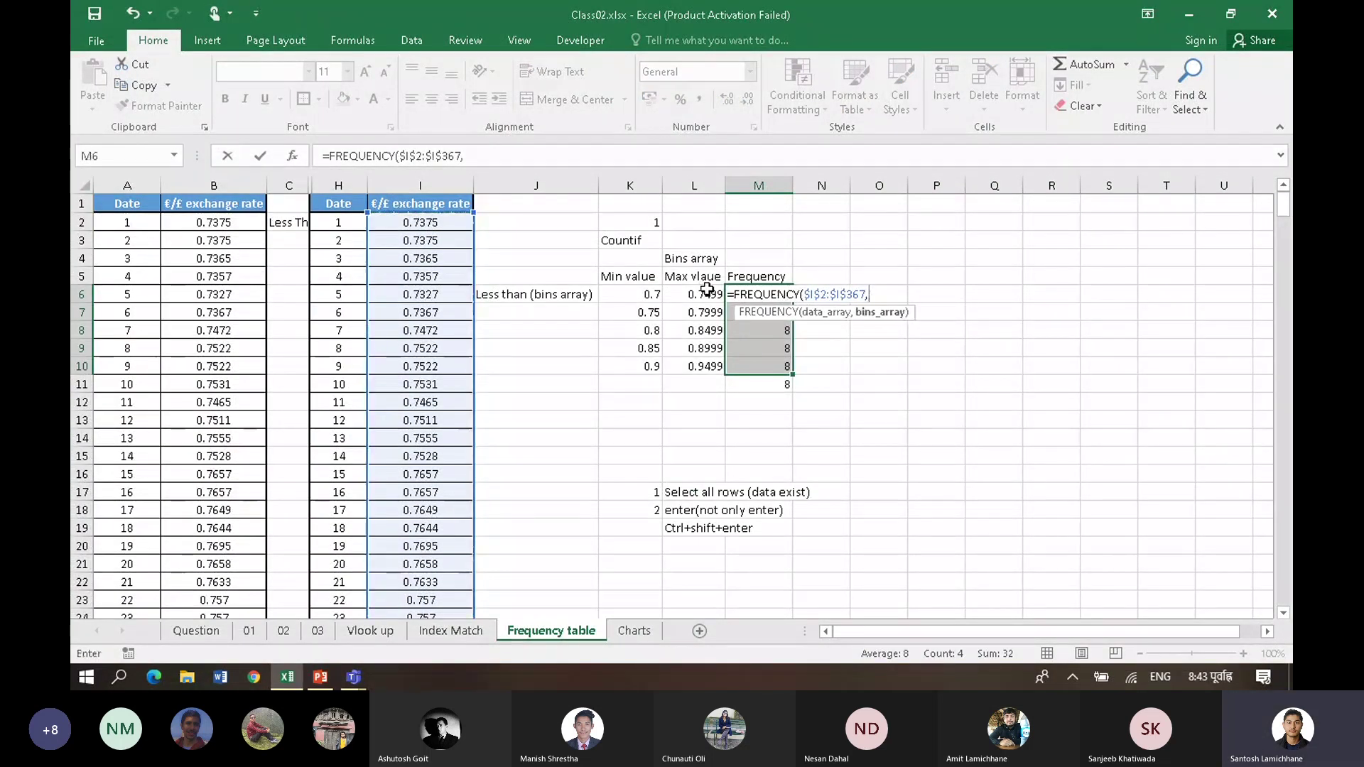
pyautogui.moveTo(705, 291); pyautogui.dragTo(701, 364)
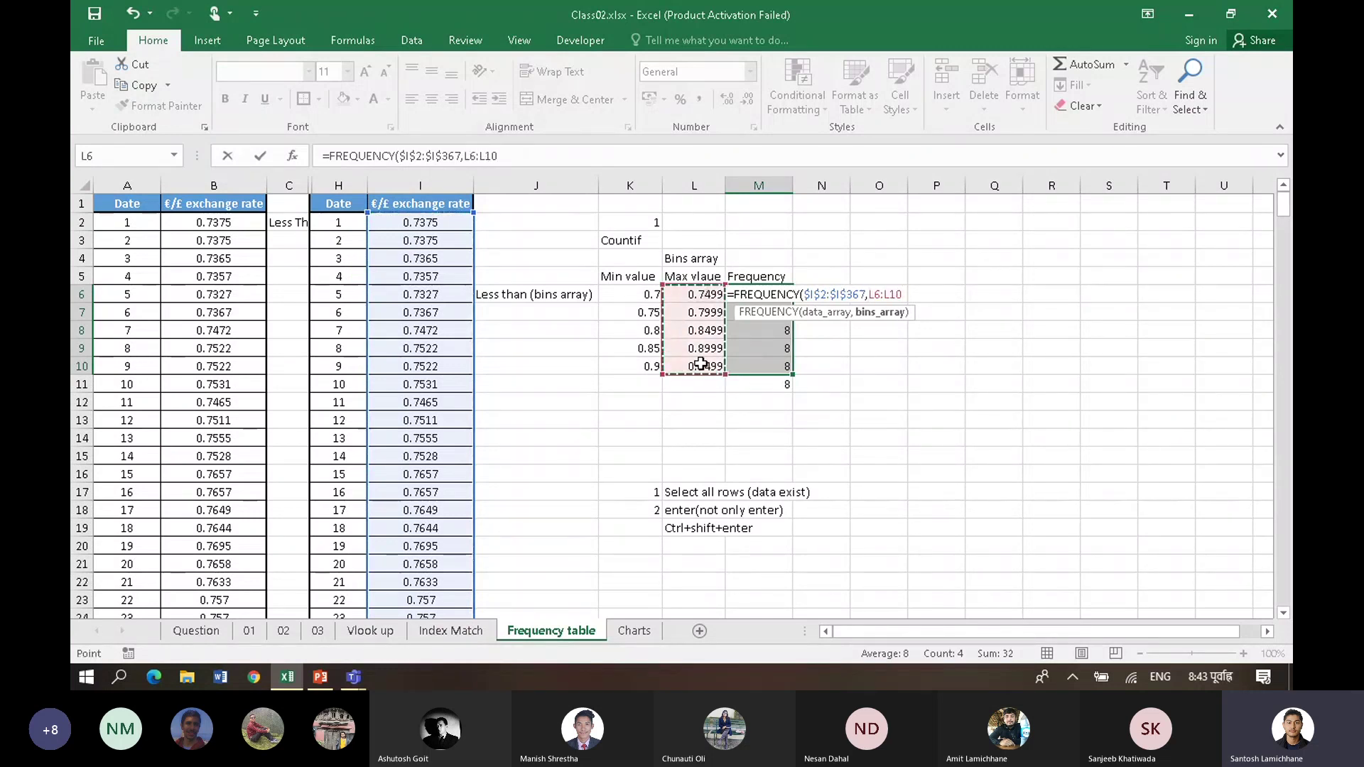
pyautogui.press('F4')
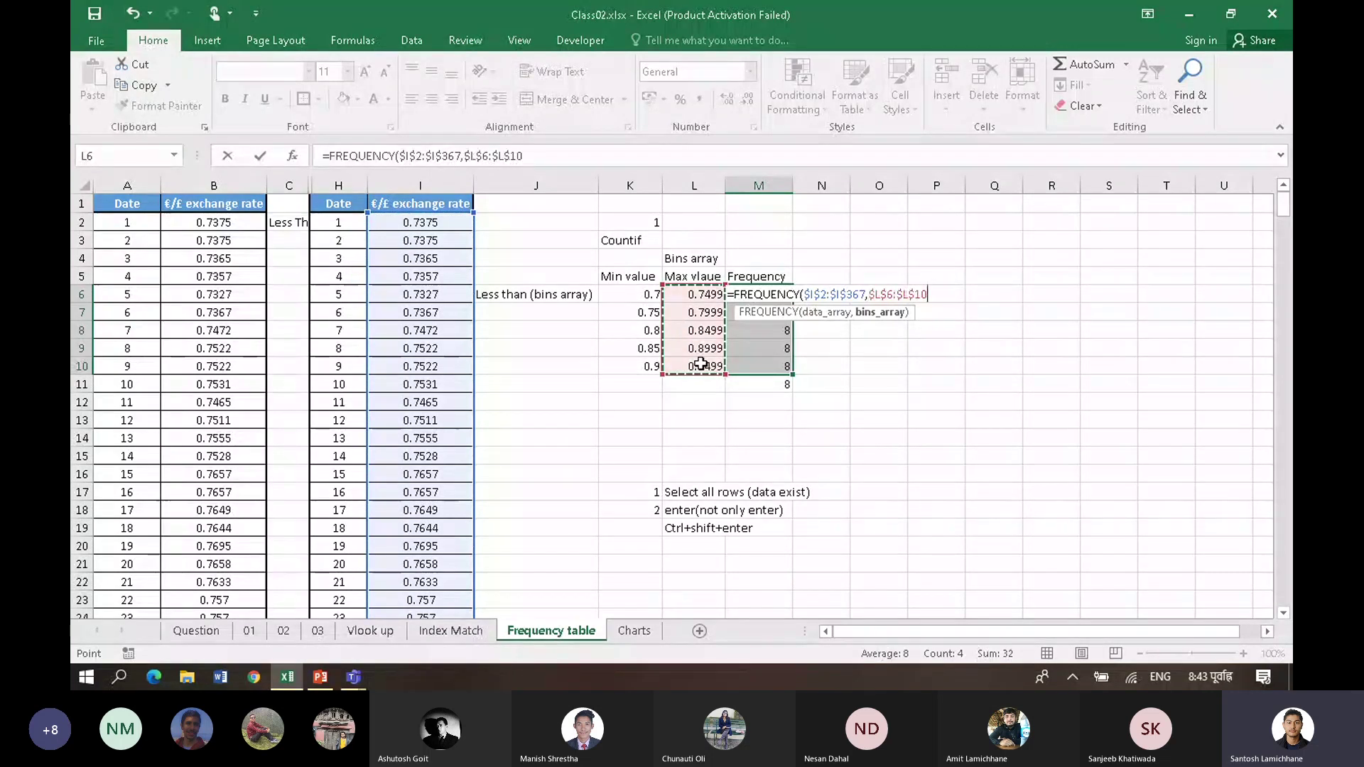
pyautogui.hotkey('ctrl', 'shift', 'Return')
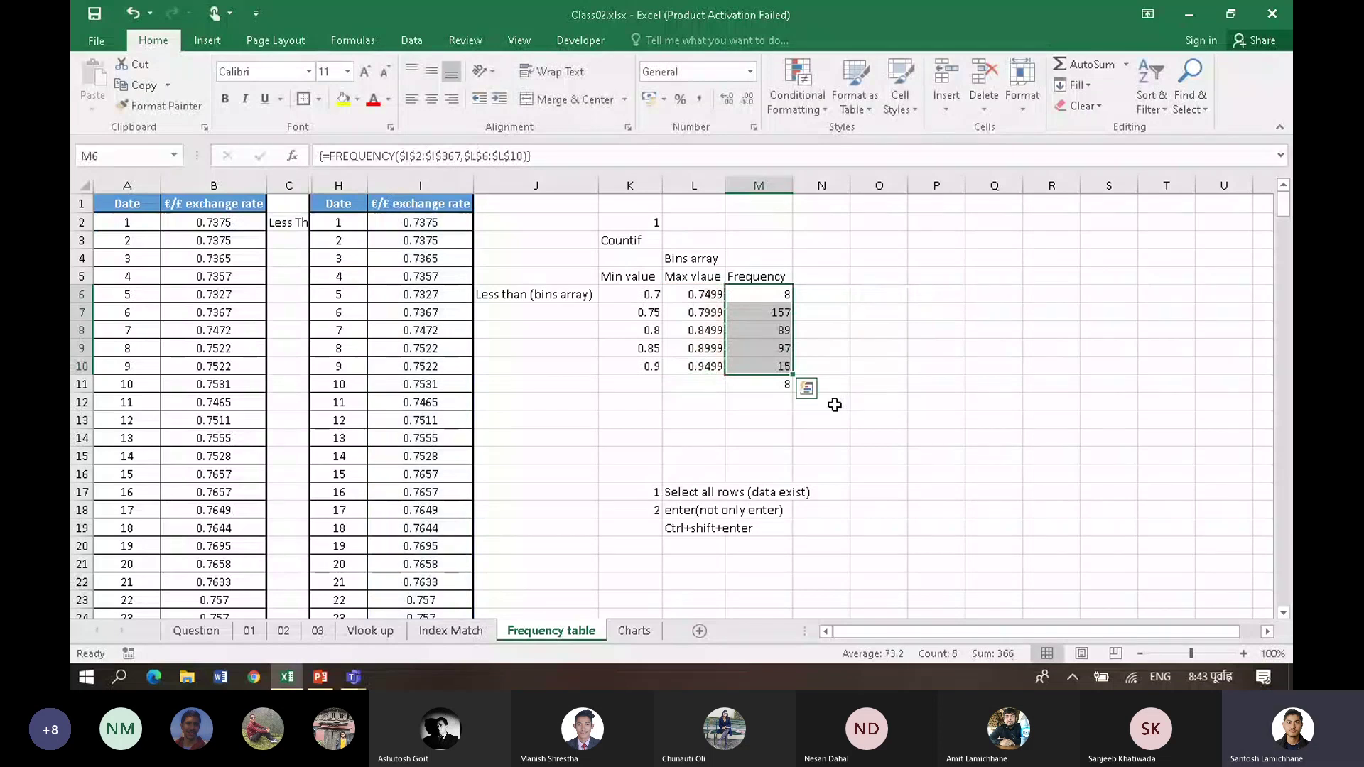
pyautogui.click(779, 384)
pyautogui.press('Delete')
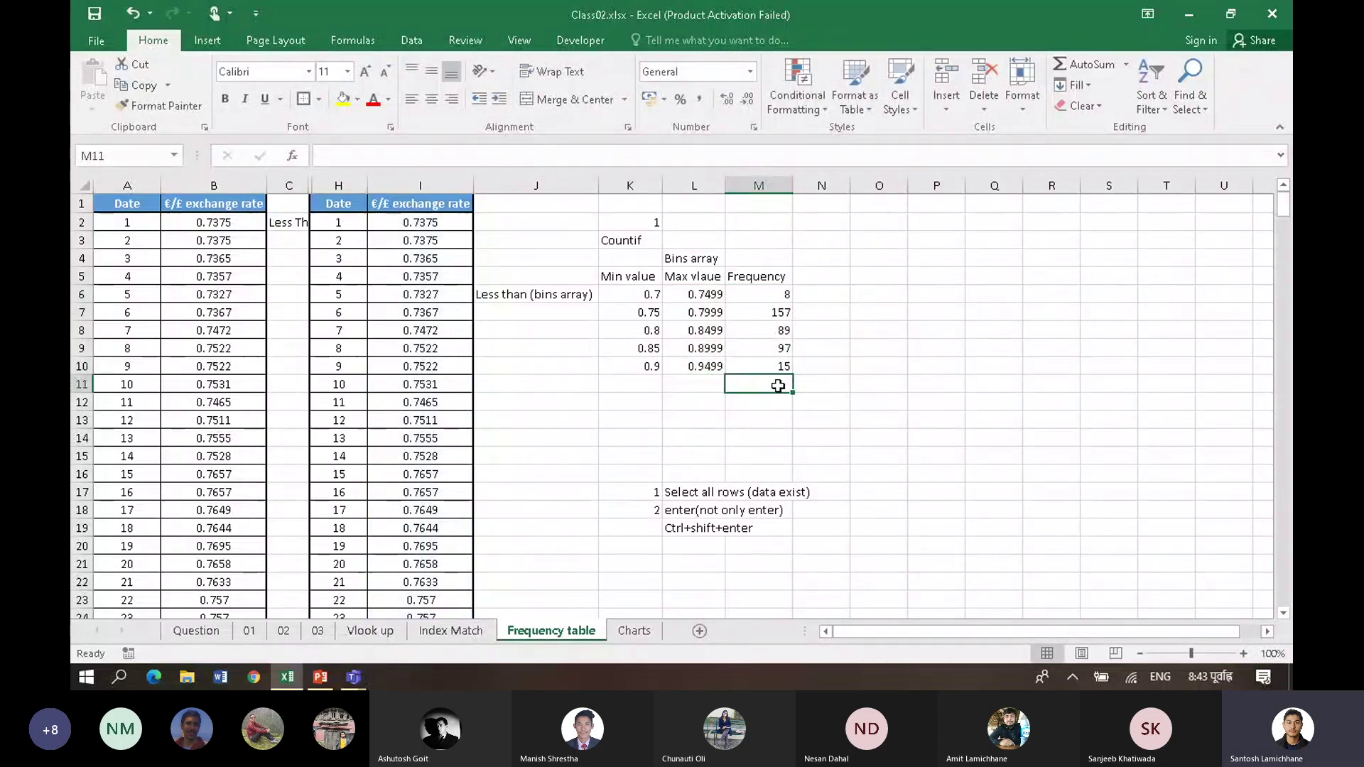
# Step: Add a Cumulative heading in N5 and enter =M6 as the first cumulative value in N6
pyautogui.click(816, 274)
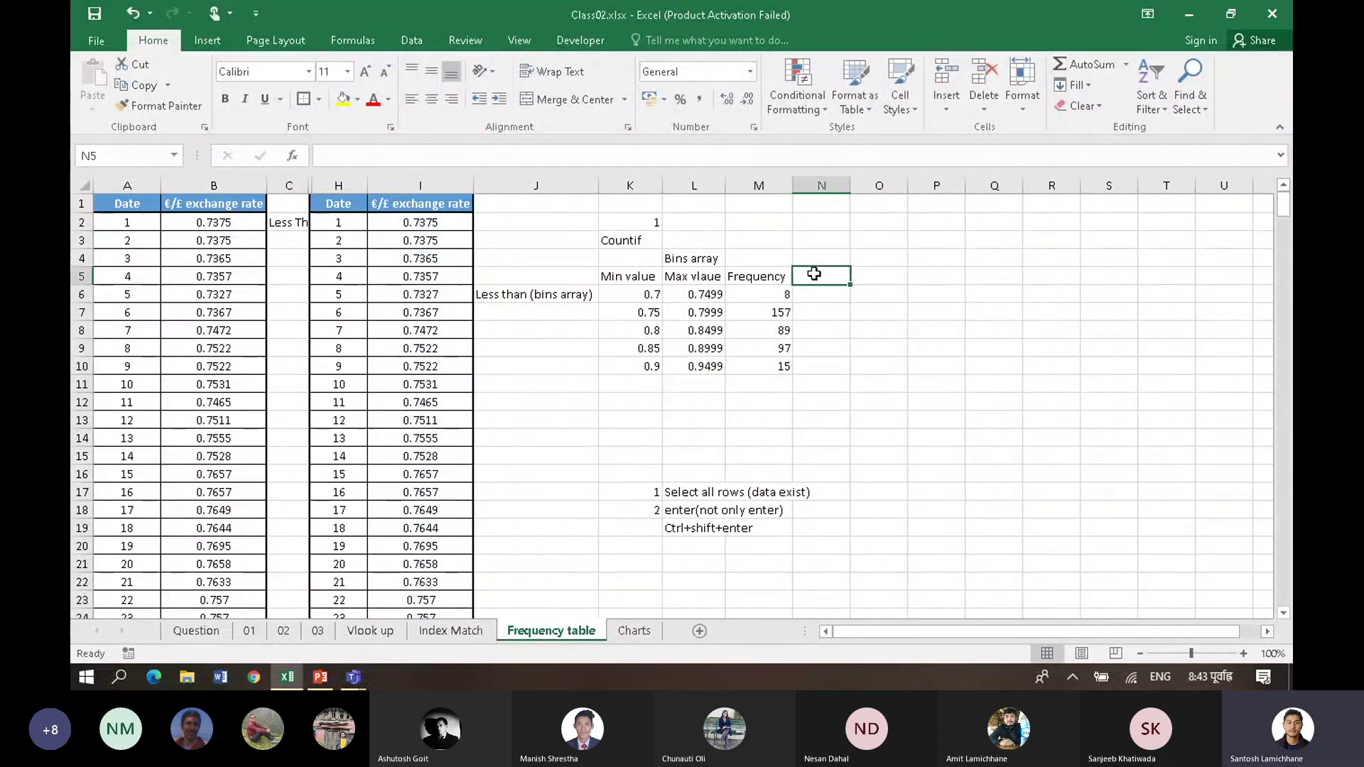
pyautogui.write('CUmulative')
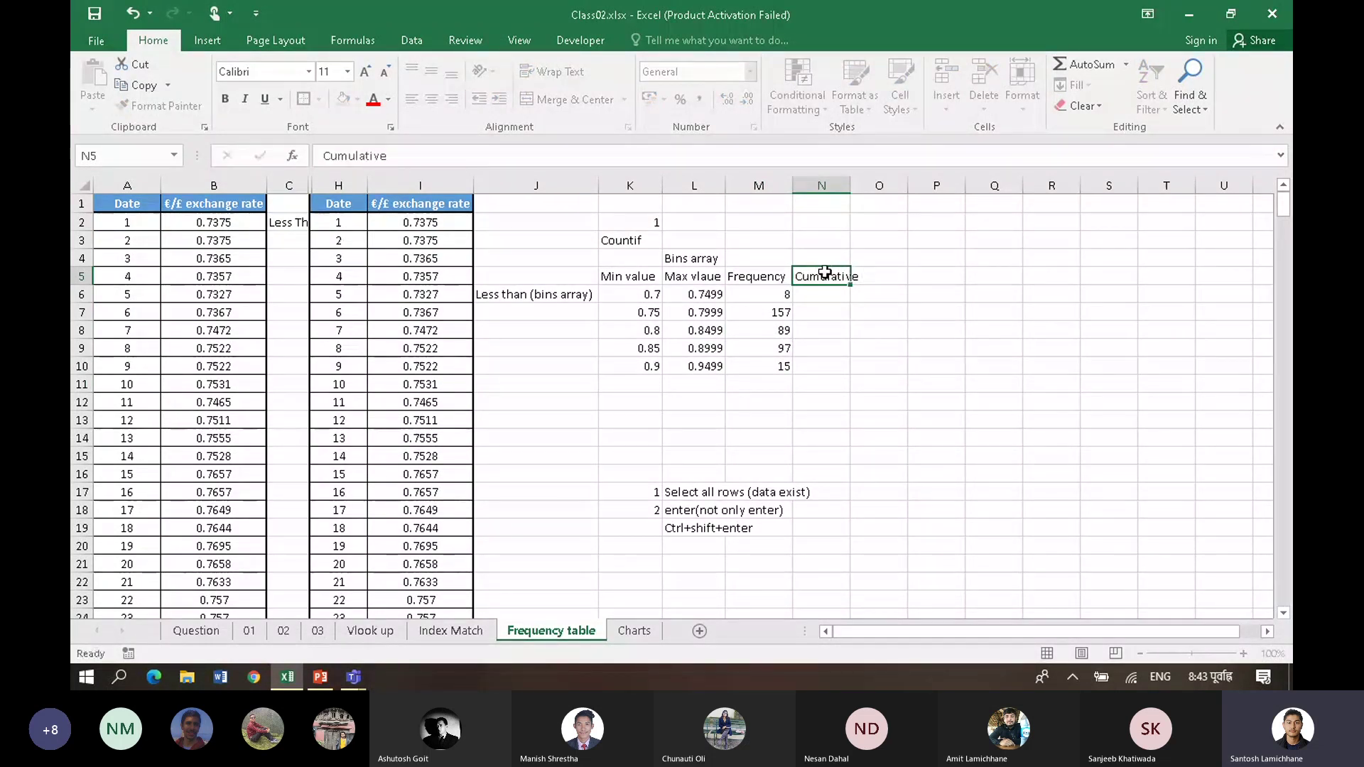
pyautogui.press('Return')
pyautogui.write('=')
pyautogui.press('Left')
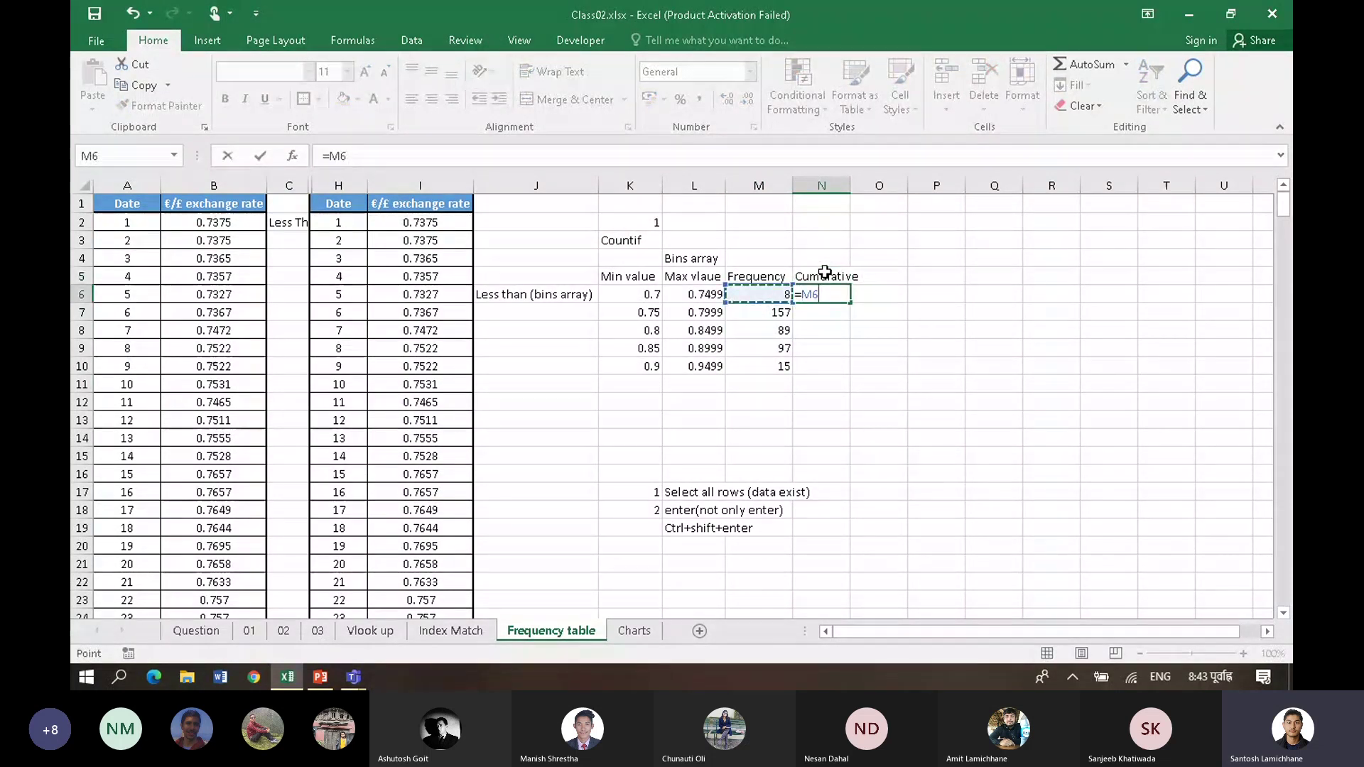
pyautogui.press('Return')
# Step: Enter =SUM($M$6:M7) in N7 as a running total with an absolute start reference
pyautogui.write('=')
pyautogui.press('Up')
pyautogui.press('Left')
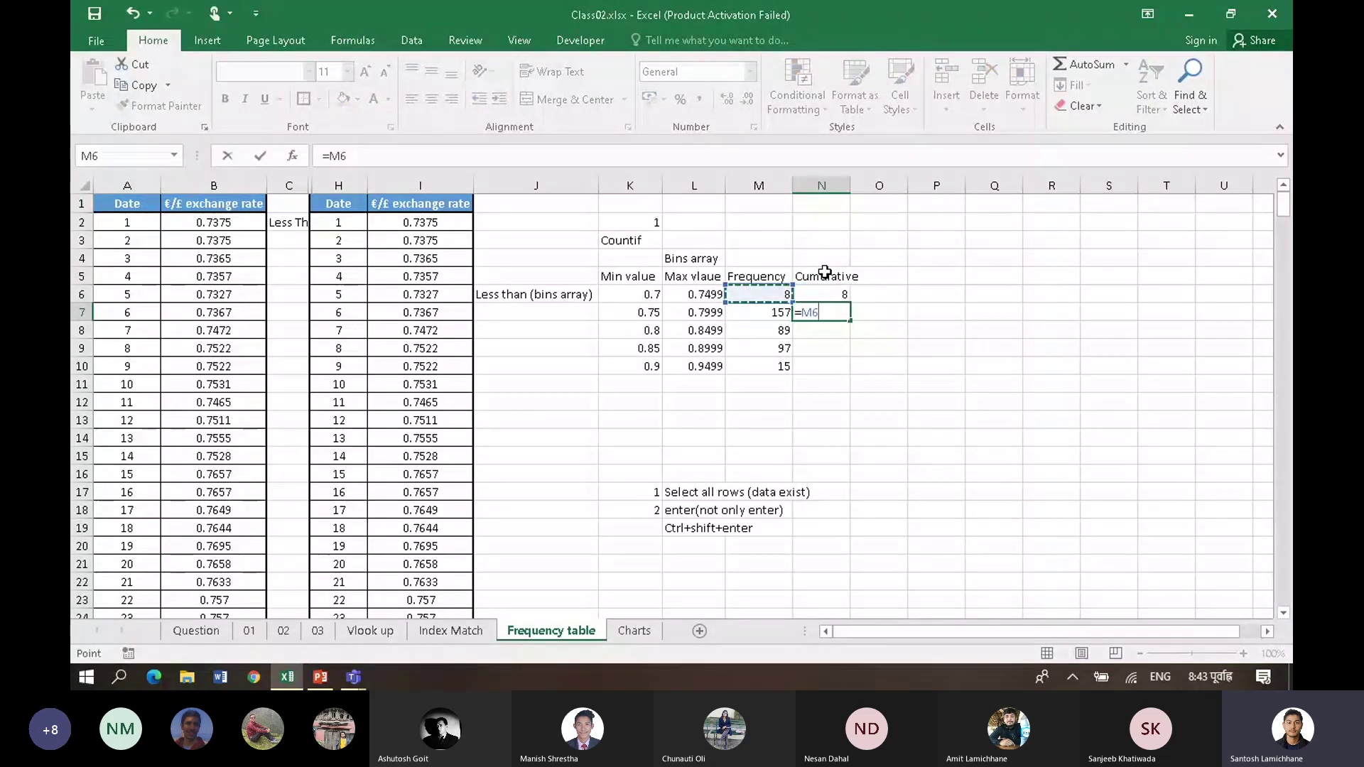
pyautogui.press('BackSpace')
pyautogui.press('BackSpace')
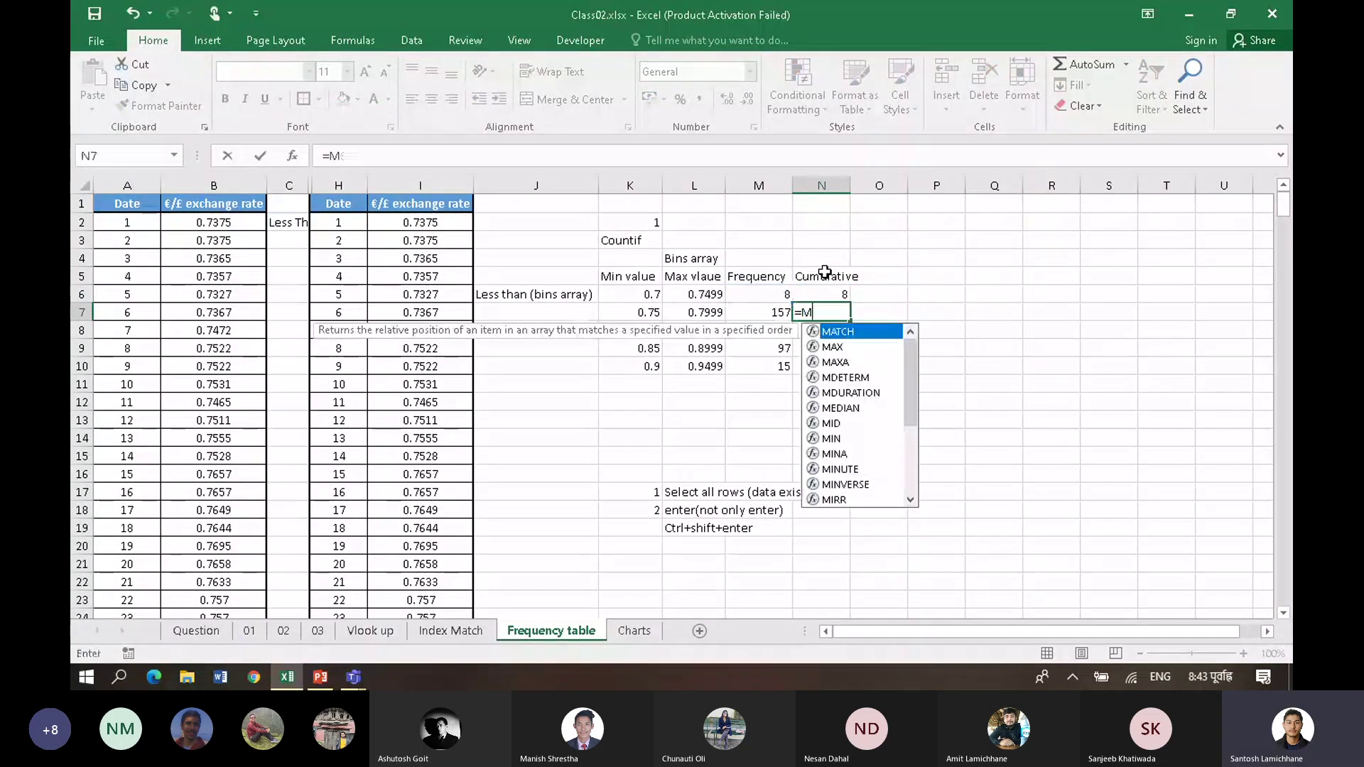
pyautogui.write('SUM(')
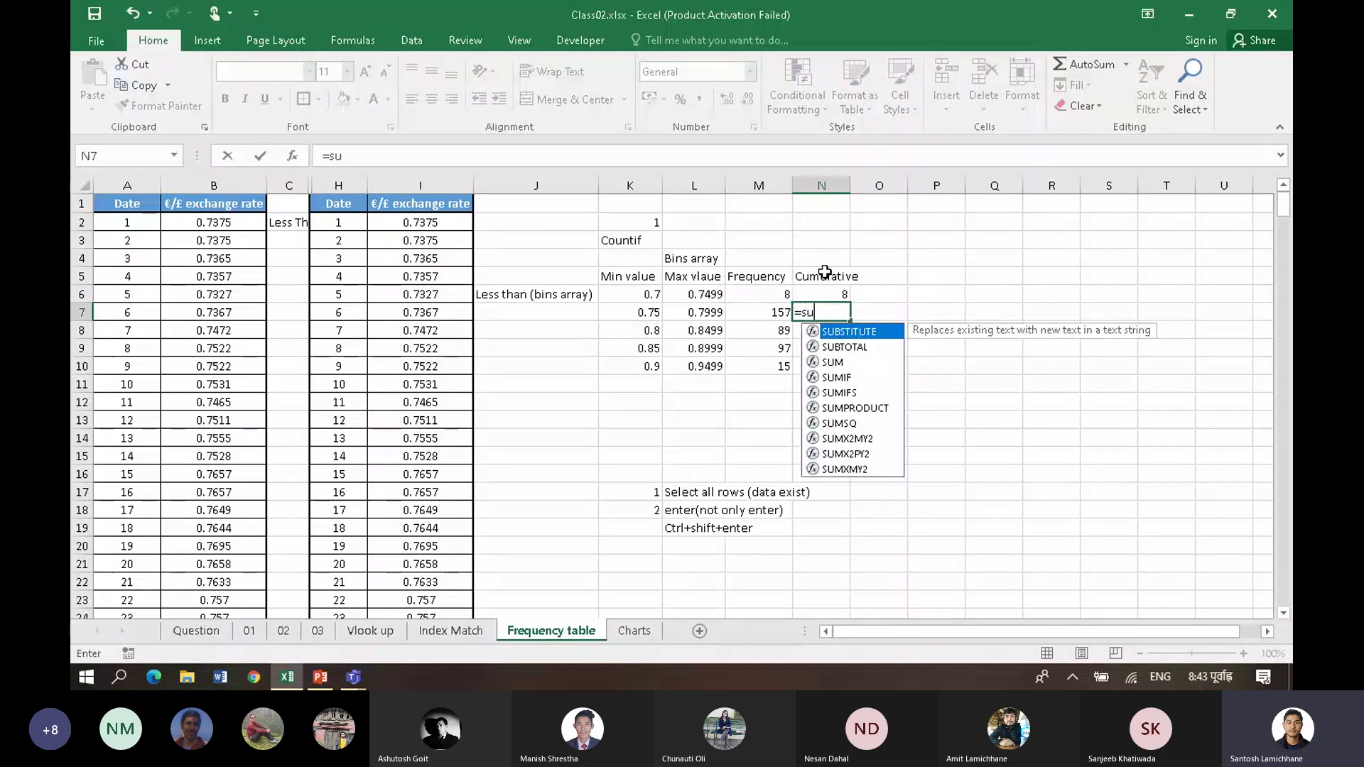
pyautogui.press('Up')
pyautogui.press('Left')
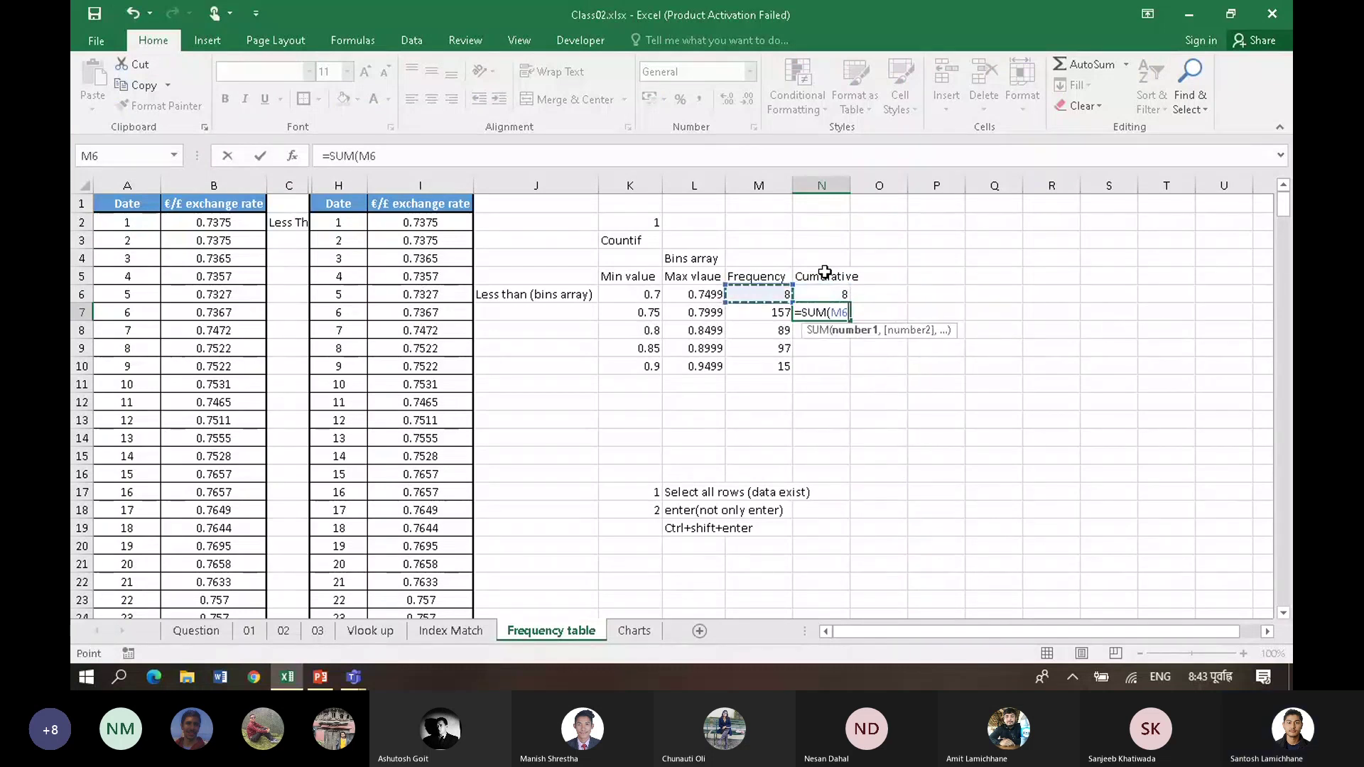
pyautogui.hotkey('shift', 'Down')
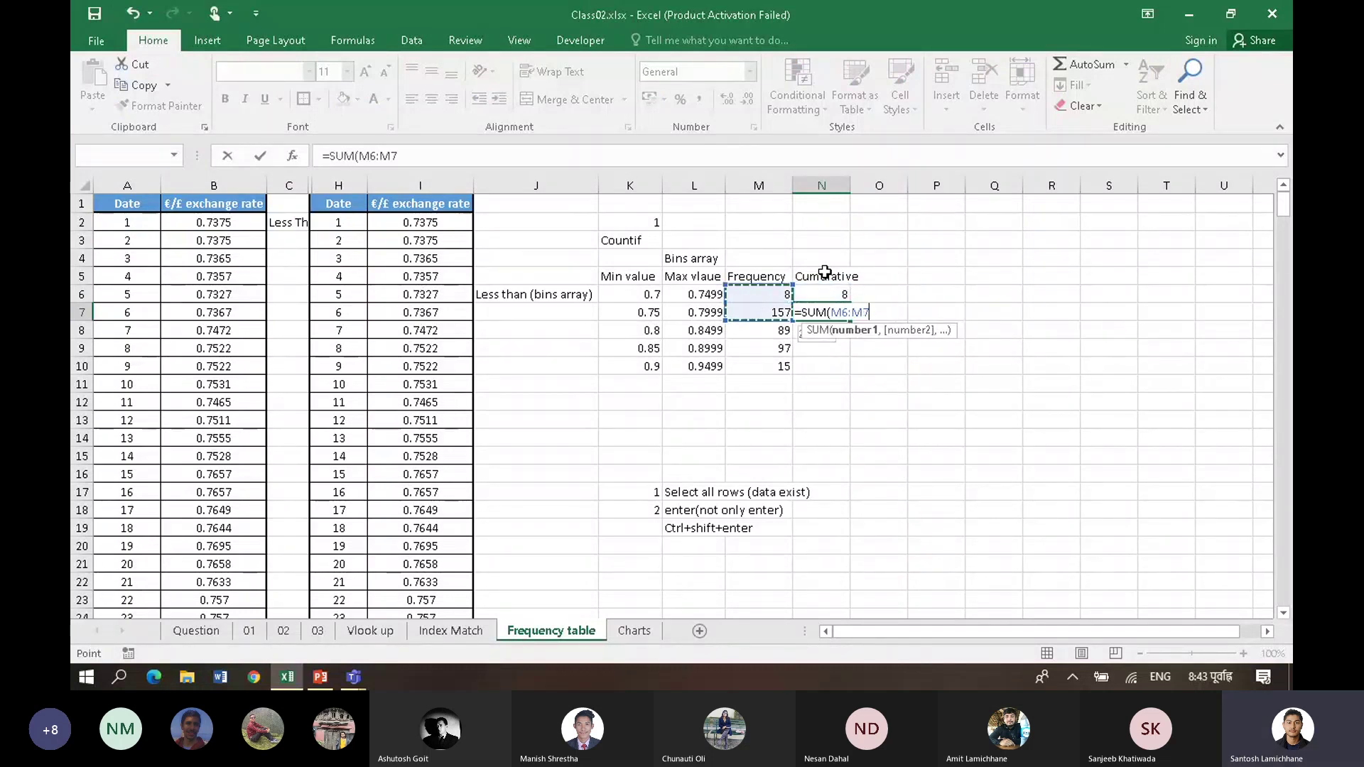
pyautogui.click(491, 160)
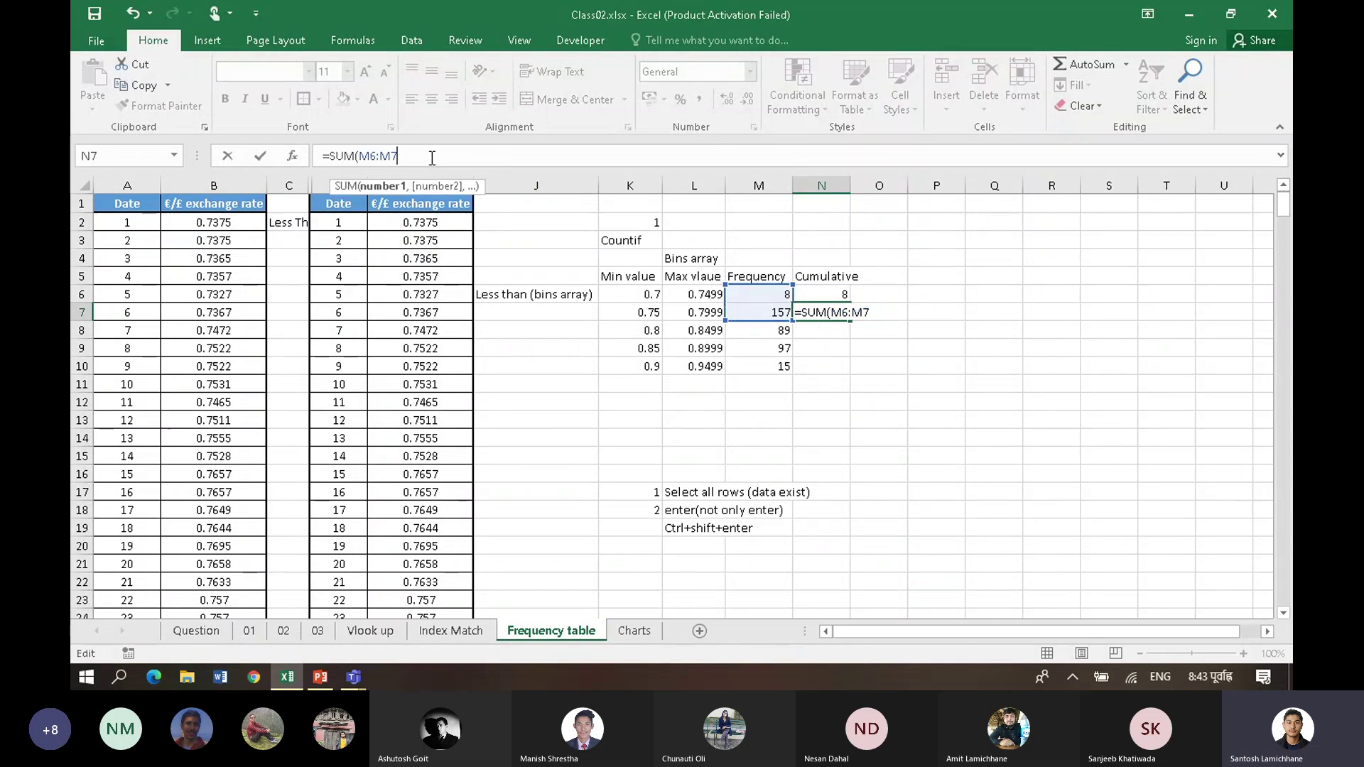
pyautogui.click(370, 156)
pyautogui.press('F4')
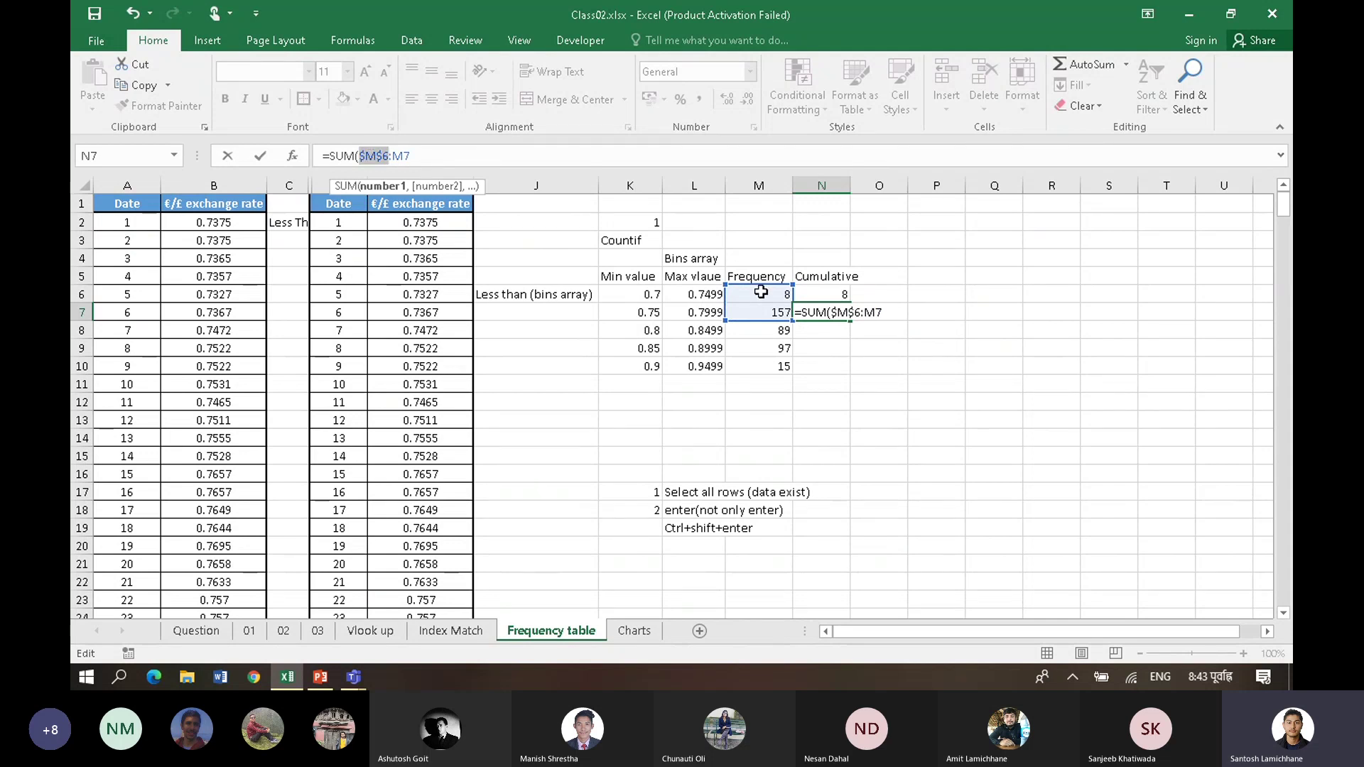
pyautogui.press('Return')
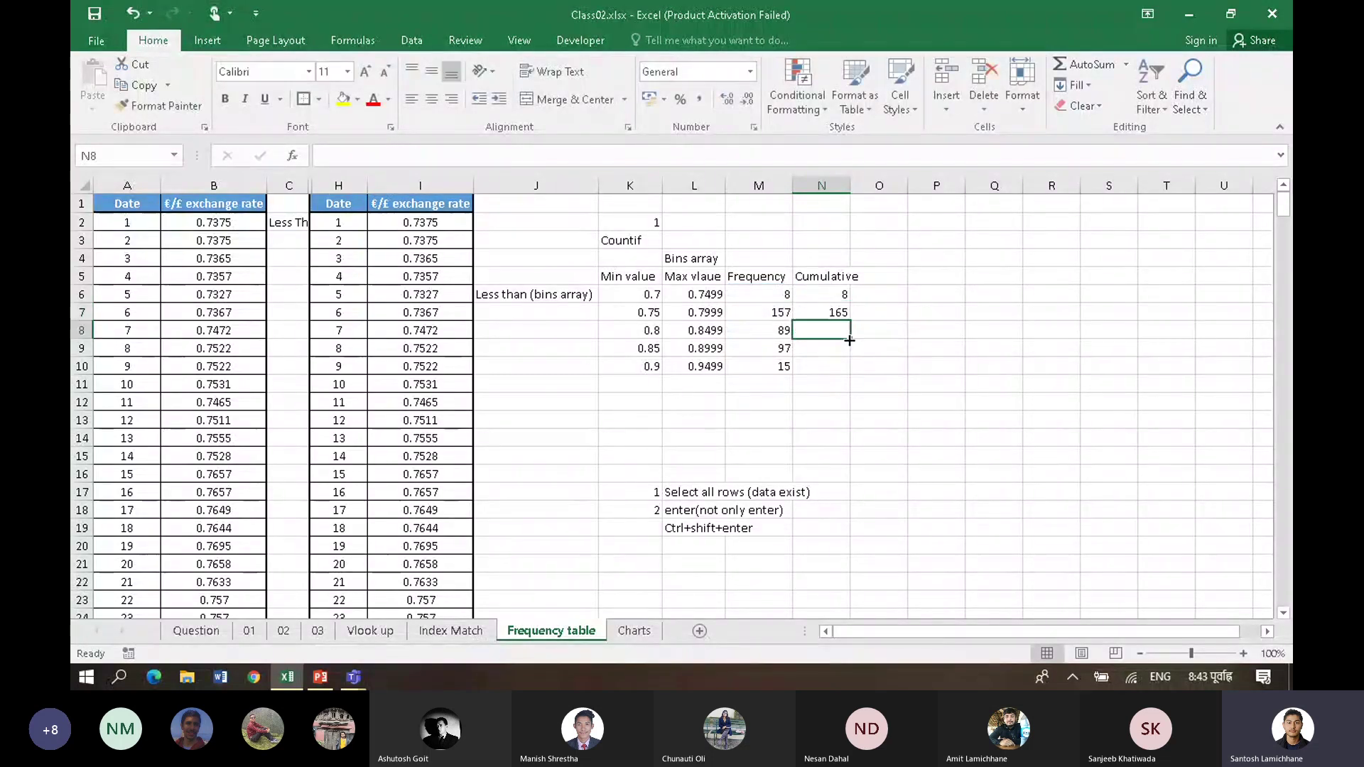
# Step: Fill the cumulative SUM formula from N7 down to N10 and check the range referenced in N10
pyautogui.click(844, 316)
pyautogui.moveTo(845, 316); pyautogui.dragTo(843, 369)
pyautogui.doubleClick(843, 366)
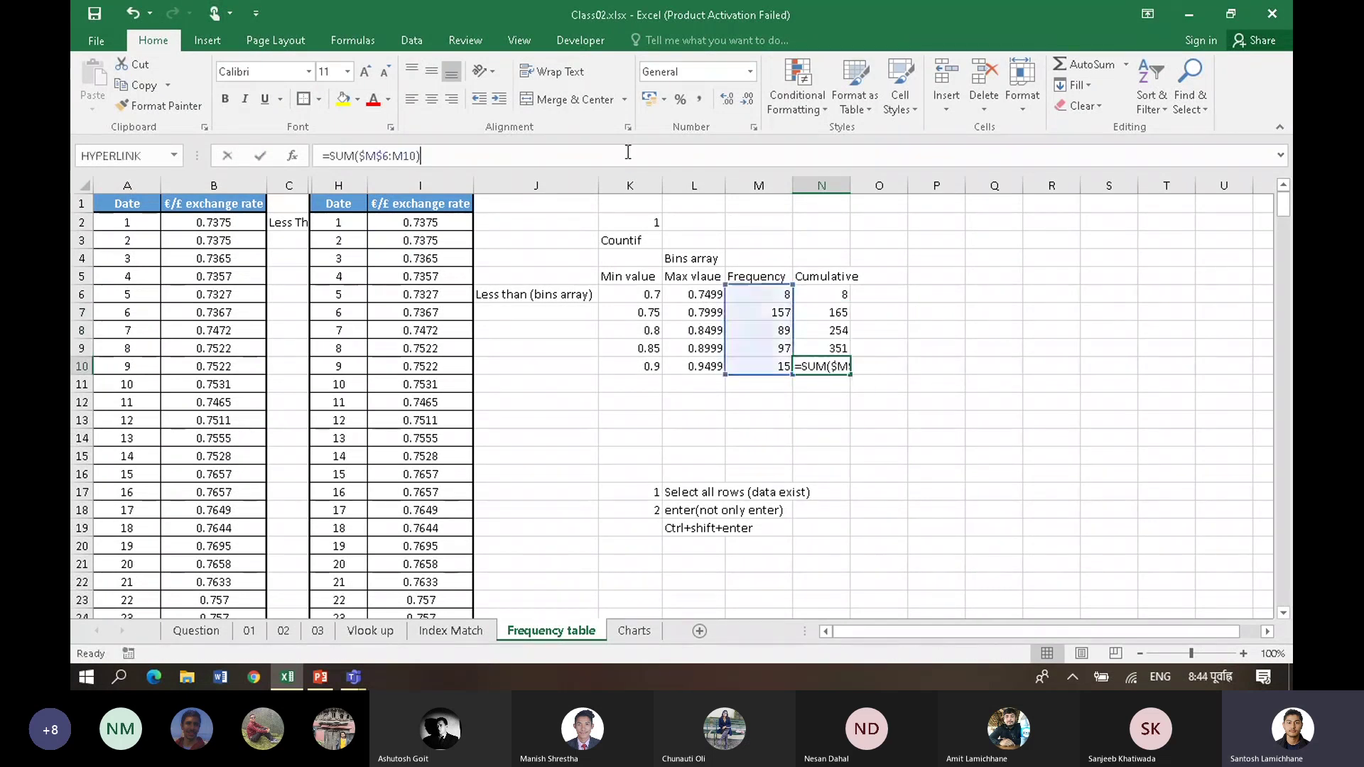
pyautogui.click(908, 427)
pyautogui.click(835, 312)
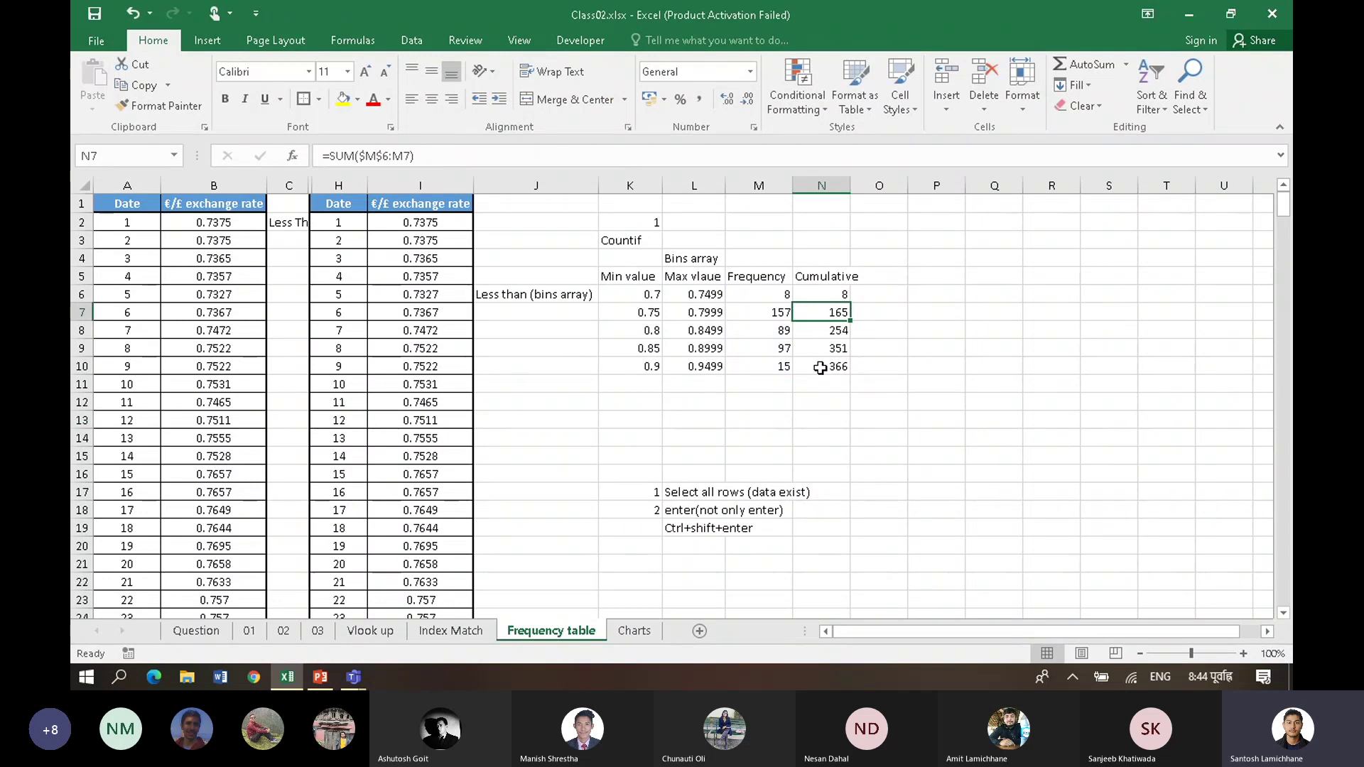
pyautogui.click(862, 344)
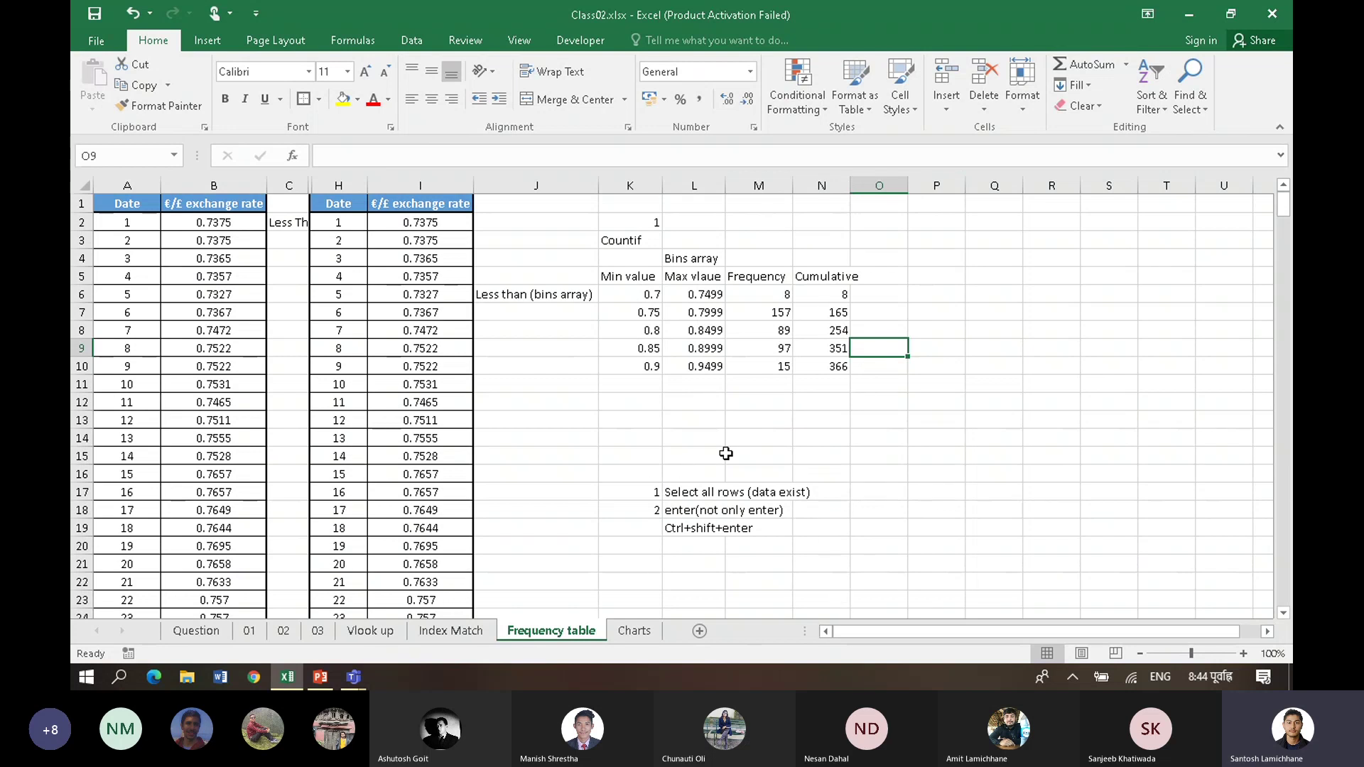
# Step: Apply the cell style with light red fill and dark red text to the array-entry notes in K17:M20
pyautogui.moveTo(661, 492); pyautogui.dragTo(782, 549)
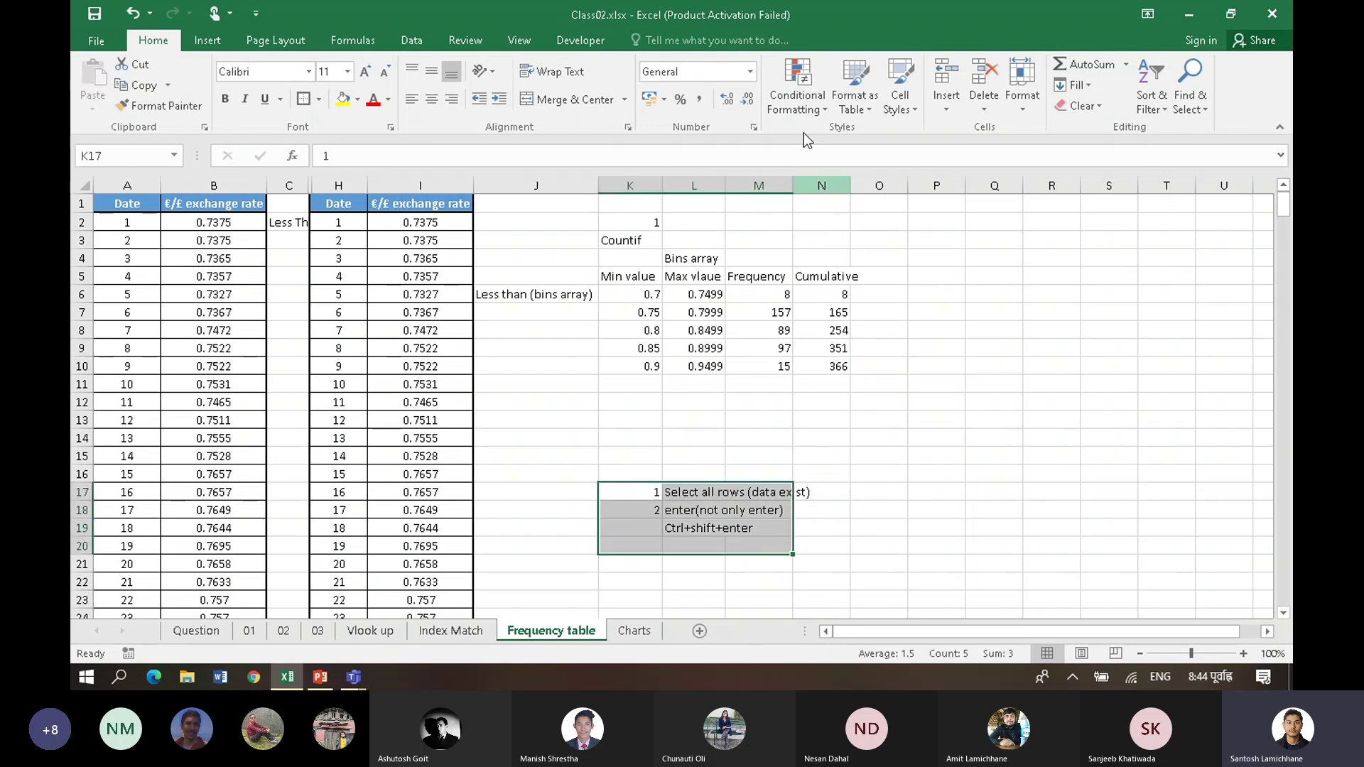
pyautogui.click(901, 96)
pyautogui.click(831, 144)
pyautogui.click(823, 383)
pyautogui.click(831, 526)
pyautogui.click(860, 473)
pyautogui.click(836, 462)
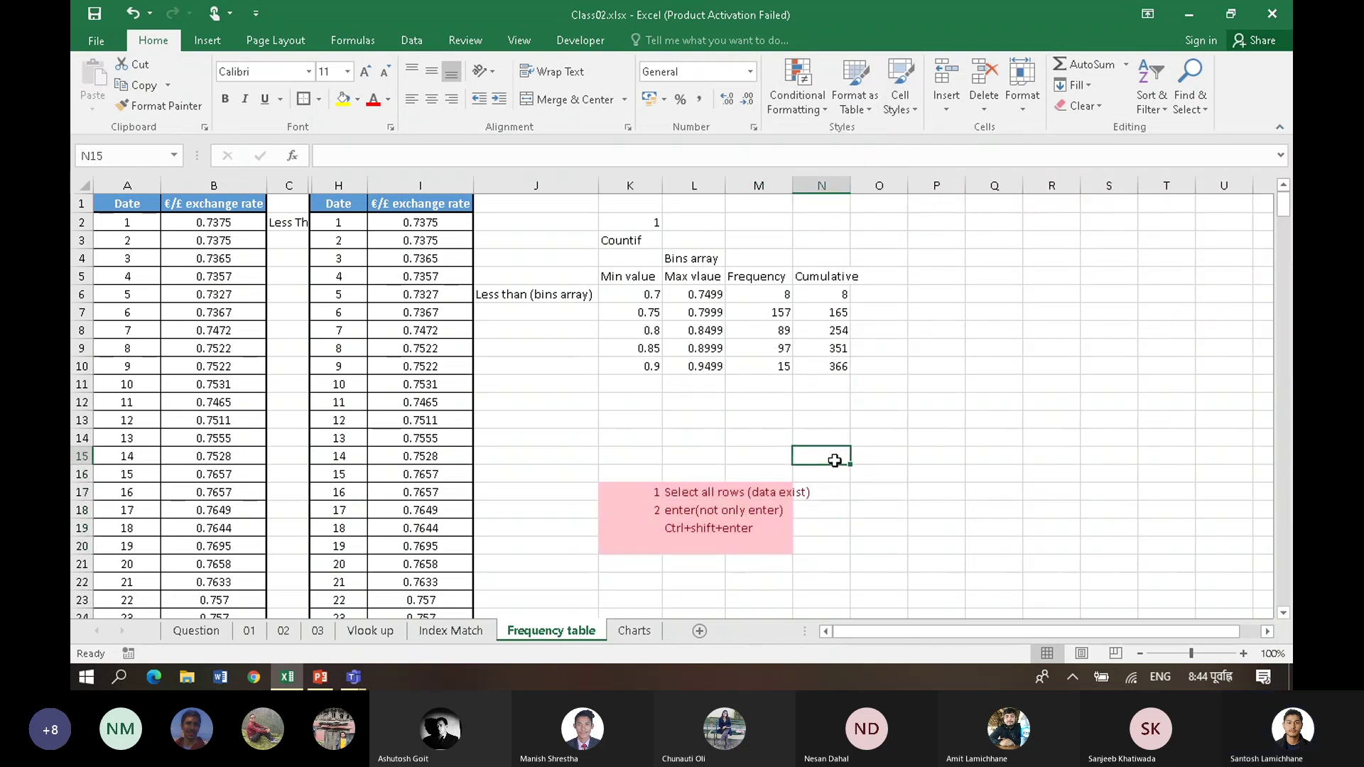
# Step: Switch to Microsoft Teams and bring up the R programming meeting window
pyautogui.click(354, 676)
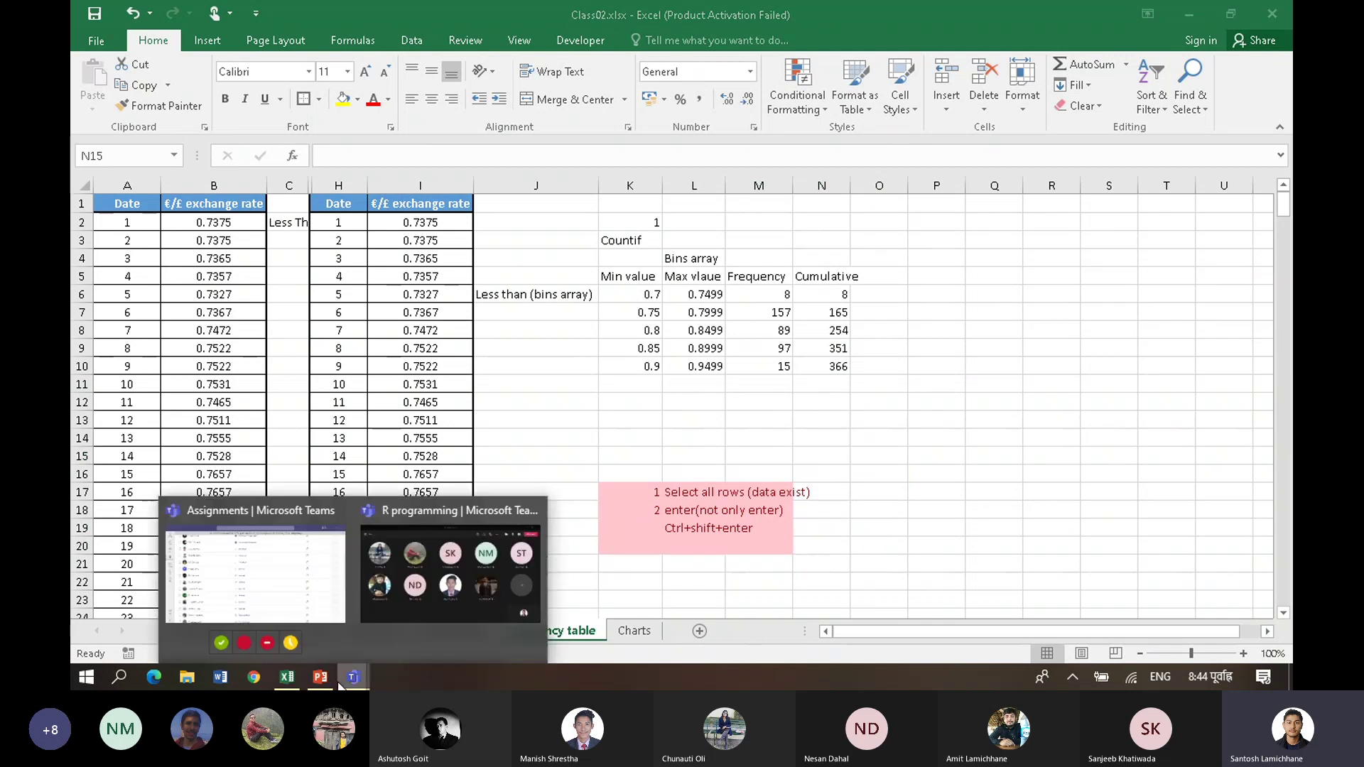
pyautogui.click(337, 584)
pyautogui.moveTo(353, 676)
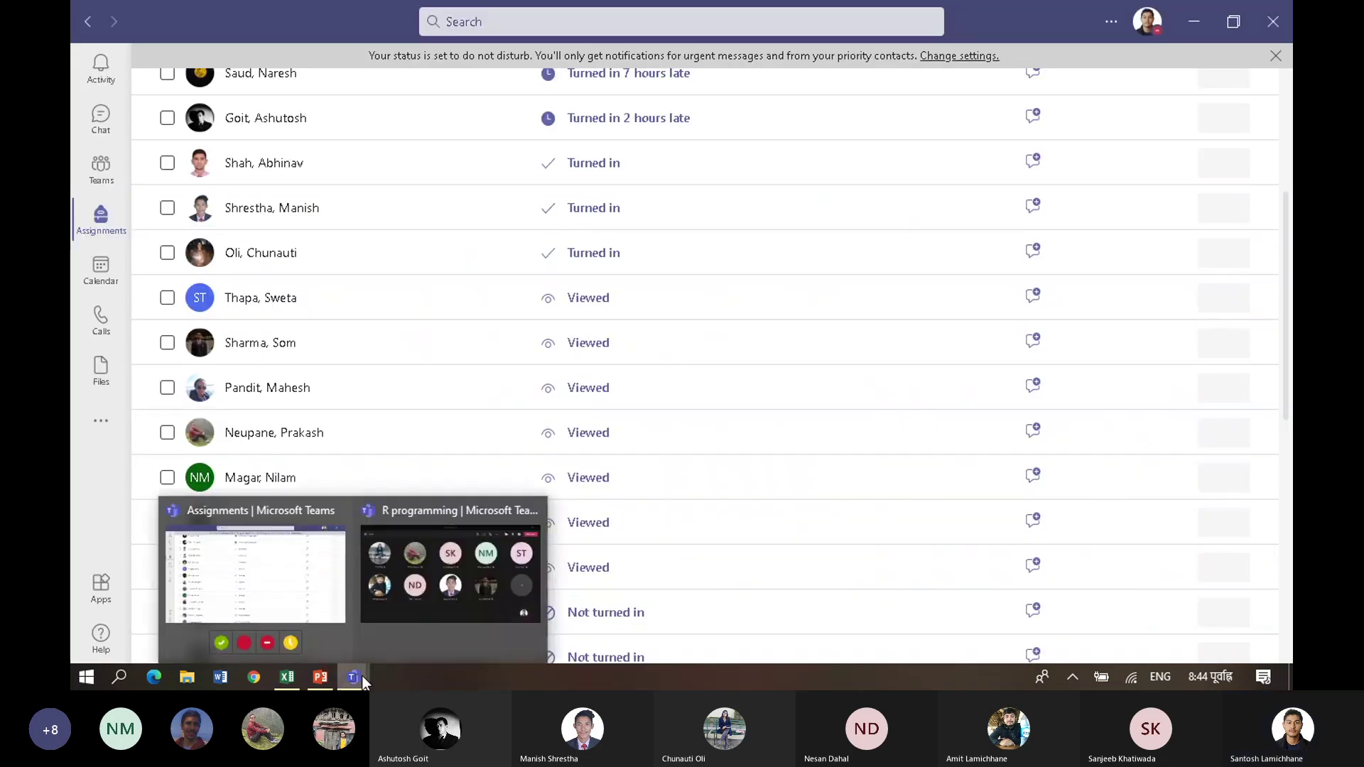
pyautogui.click(441, 593)
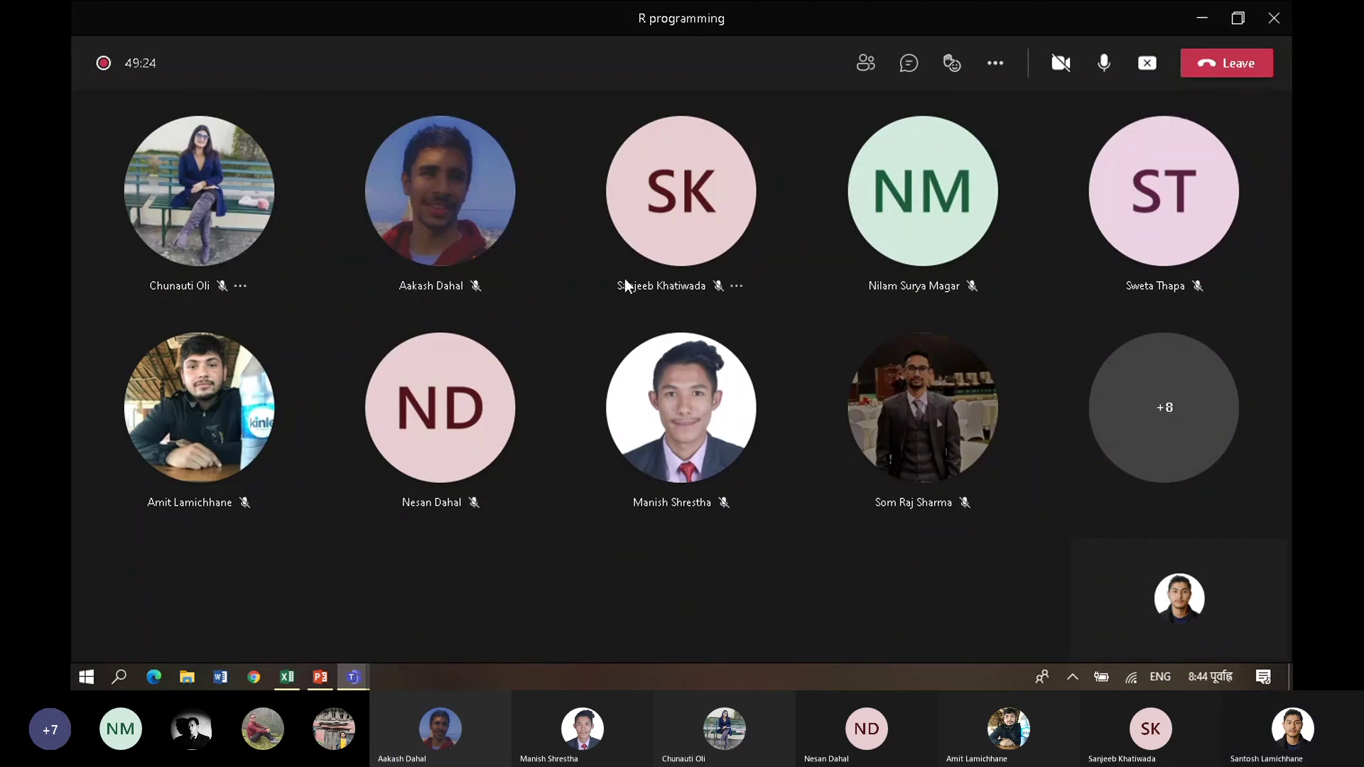
# Step: Check the meeting's participant list and close it
pyautogui.click(360, 677)
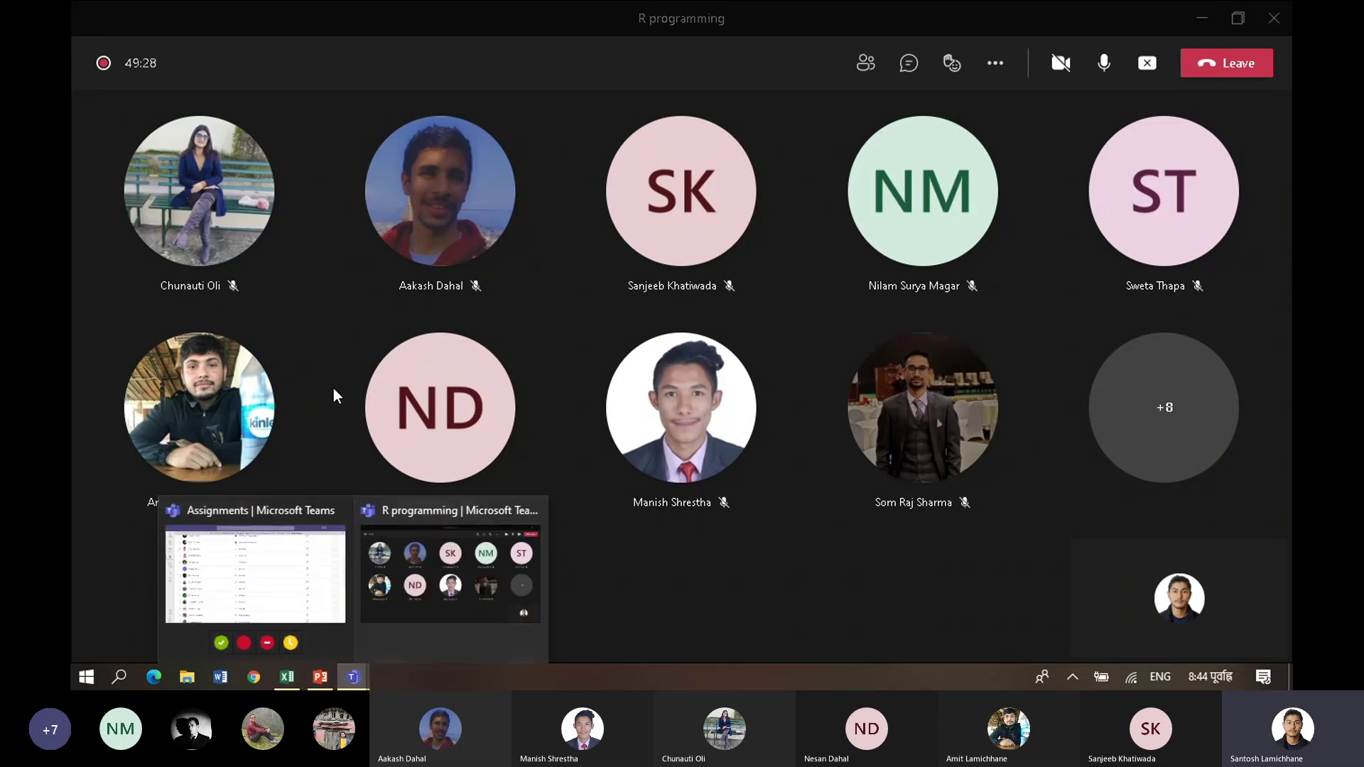
pyautogui.click(335, 356)
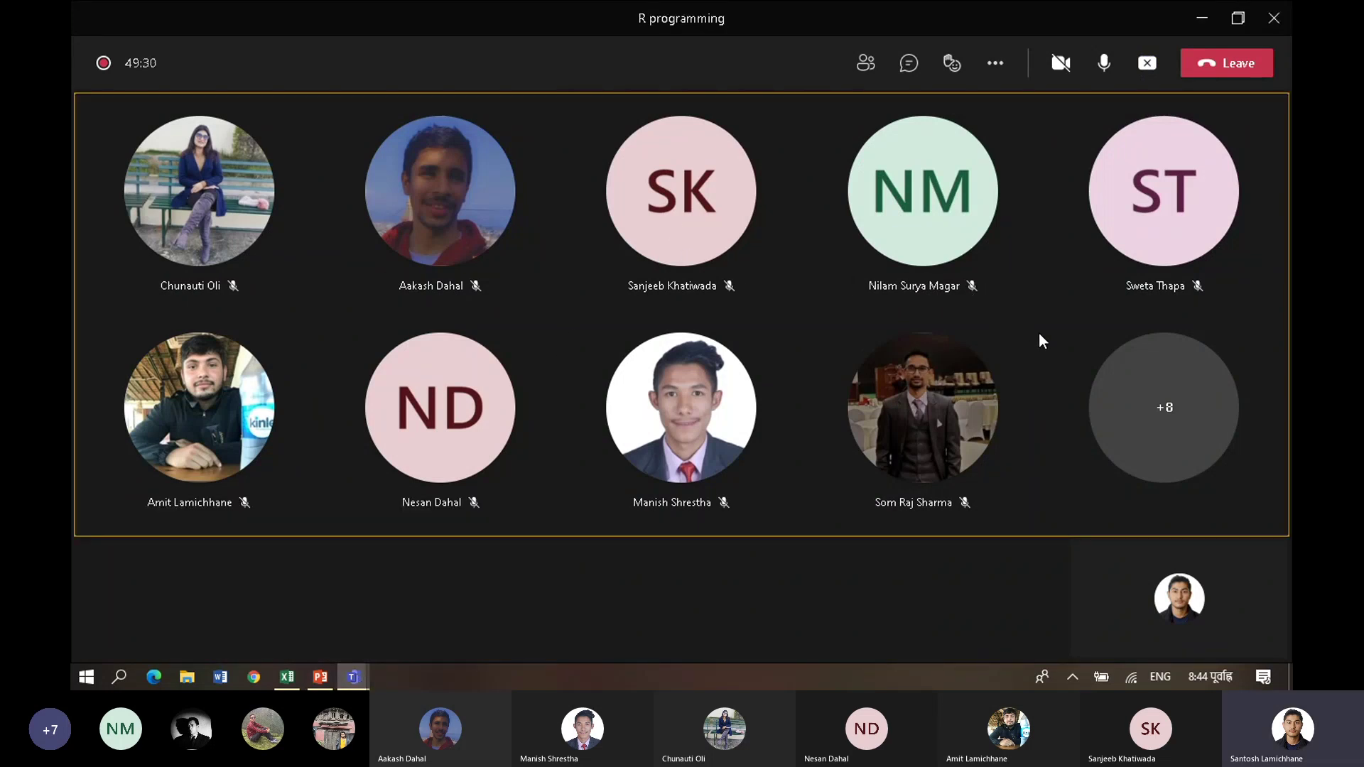
pyautogui.click(866, 64)
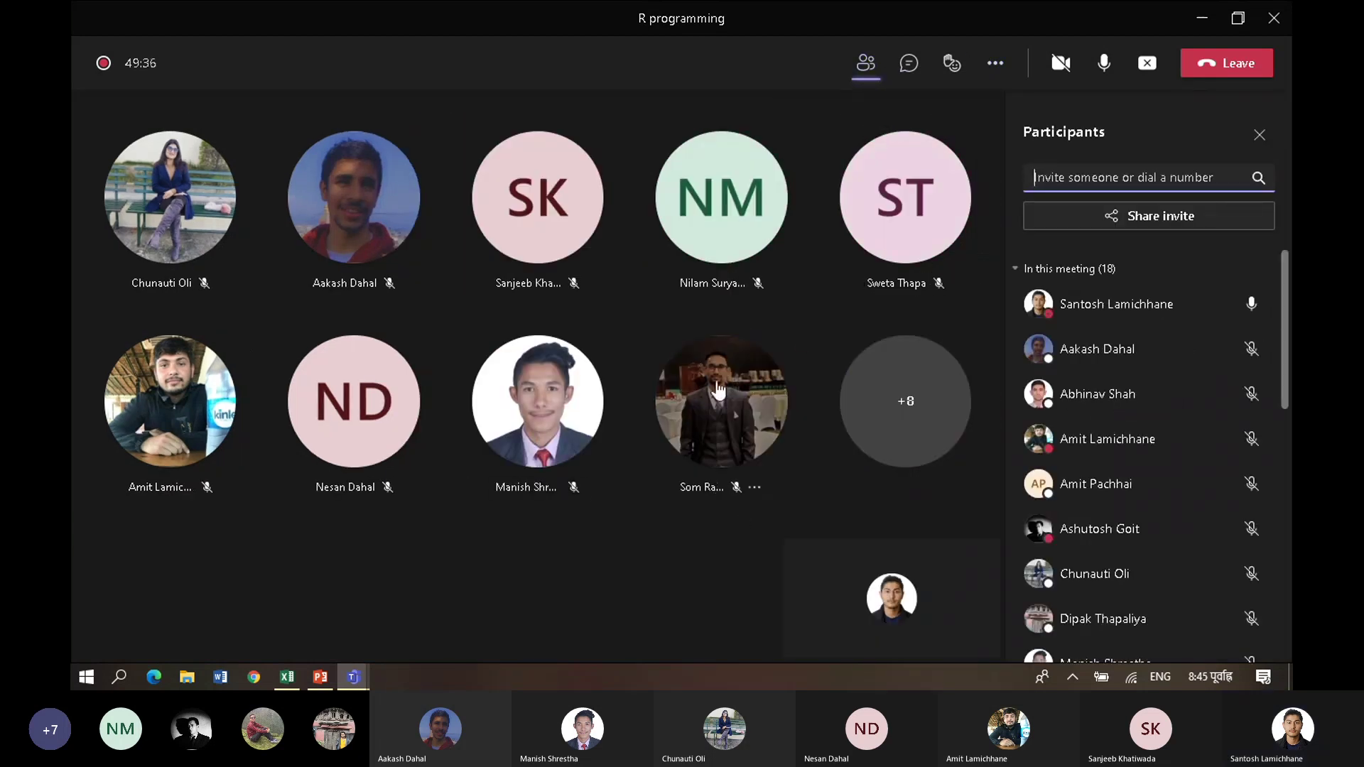
pyautogui.click(518, 611)
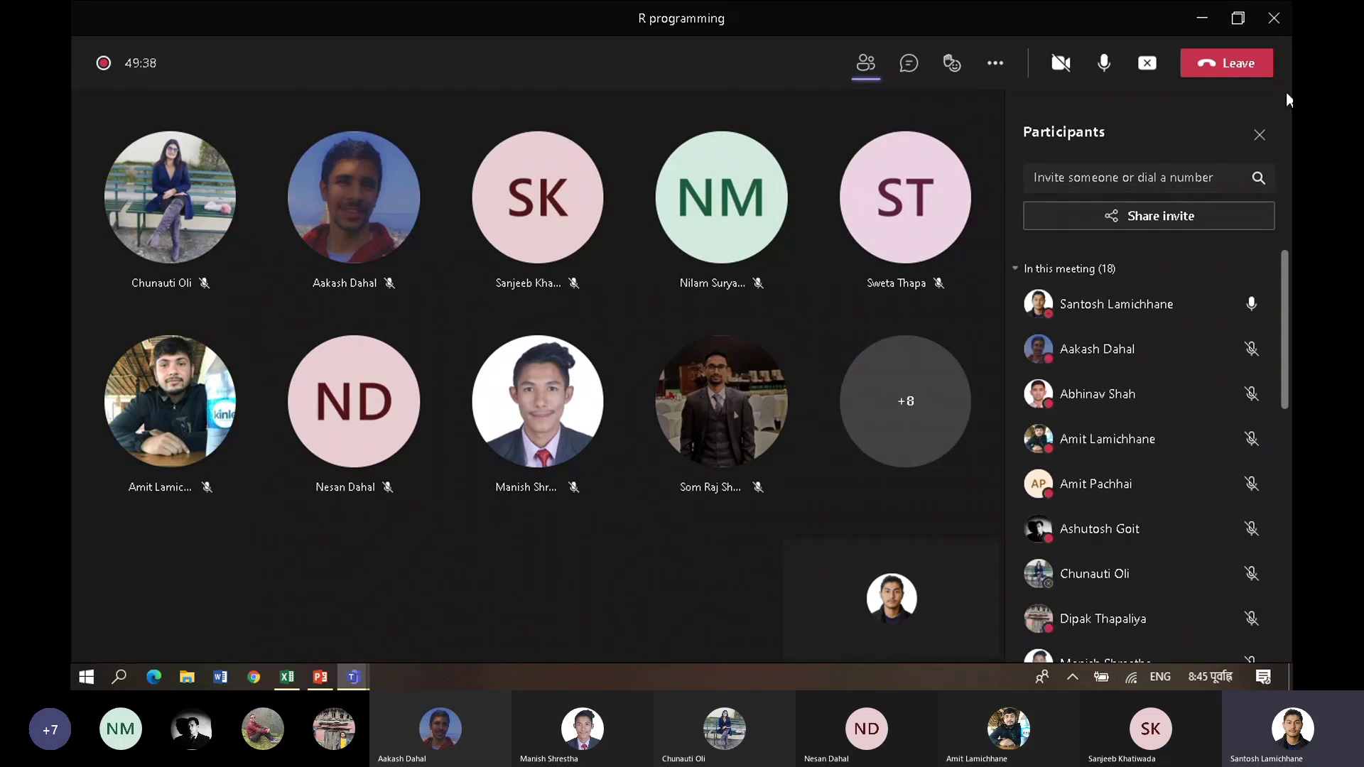
pyautogui.click(1260, 134)
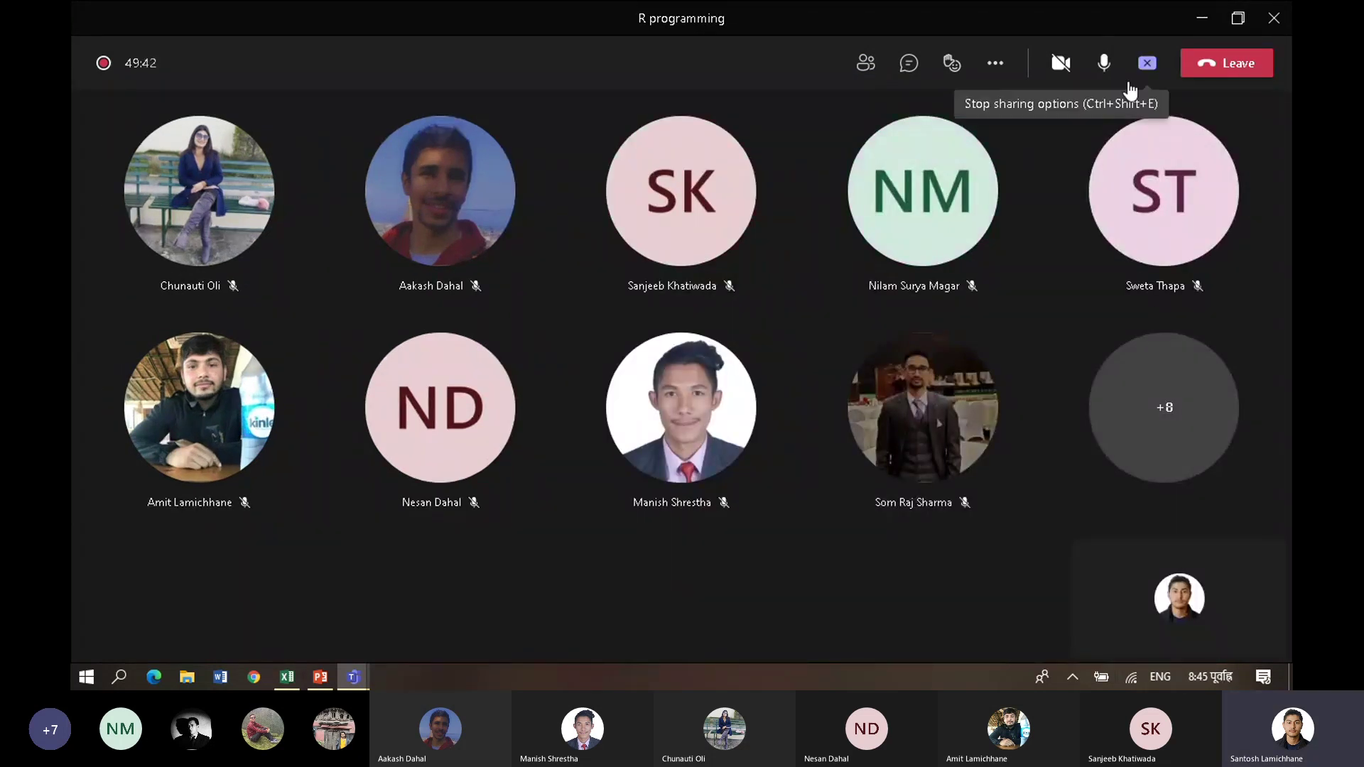
# Step: Check the assignments list in Teams, then switch to the Class02 workbook in Excel and show the Charts sheet
pyautogui.click(353, 677)
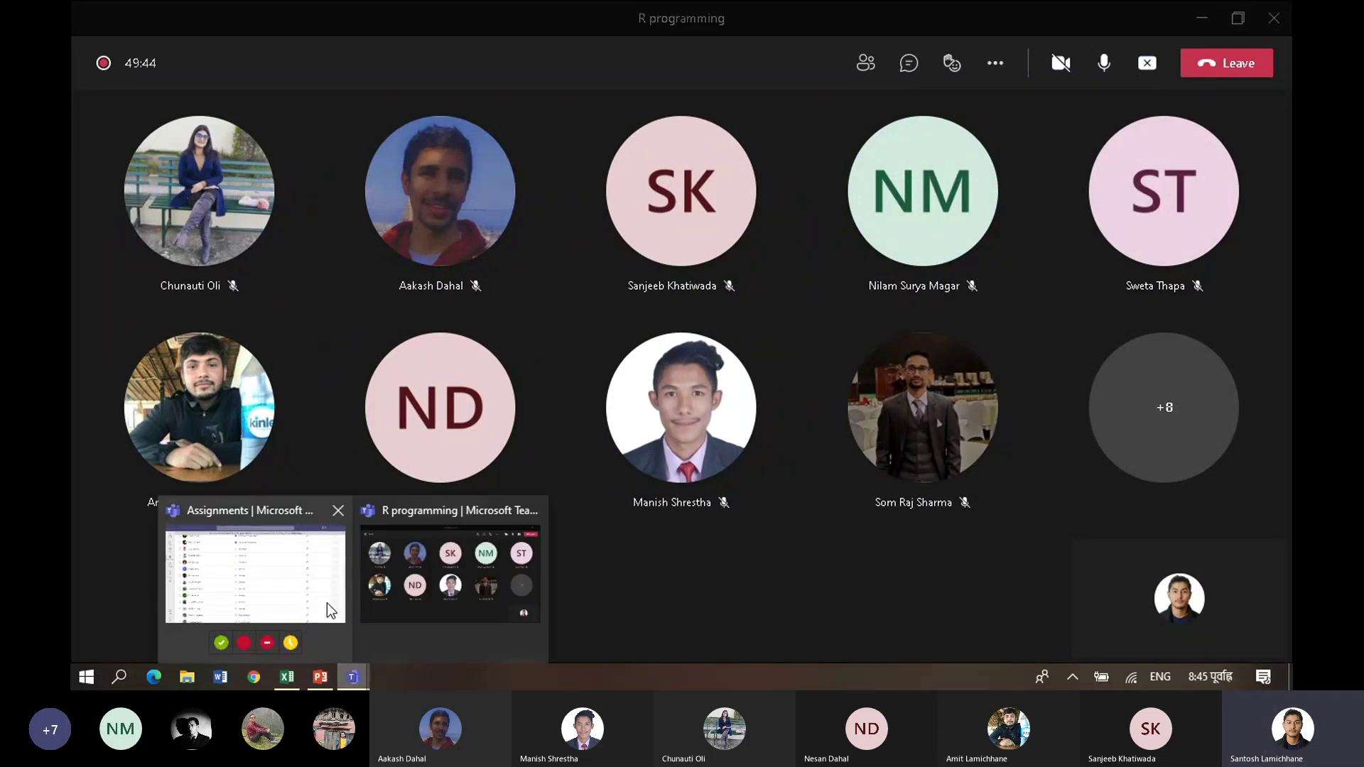
pyautogui.click(317, 594)
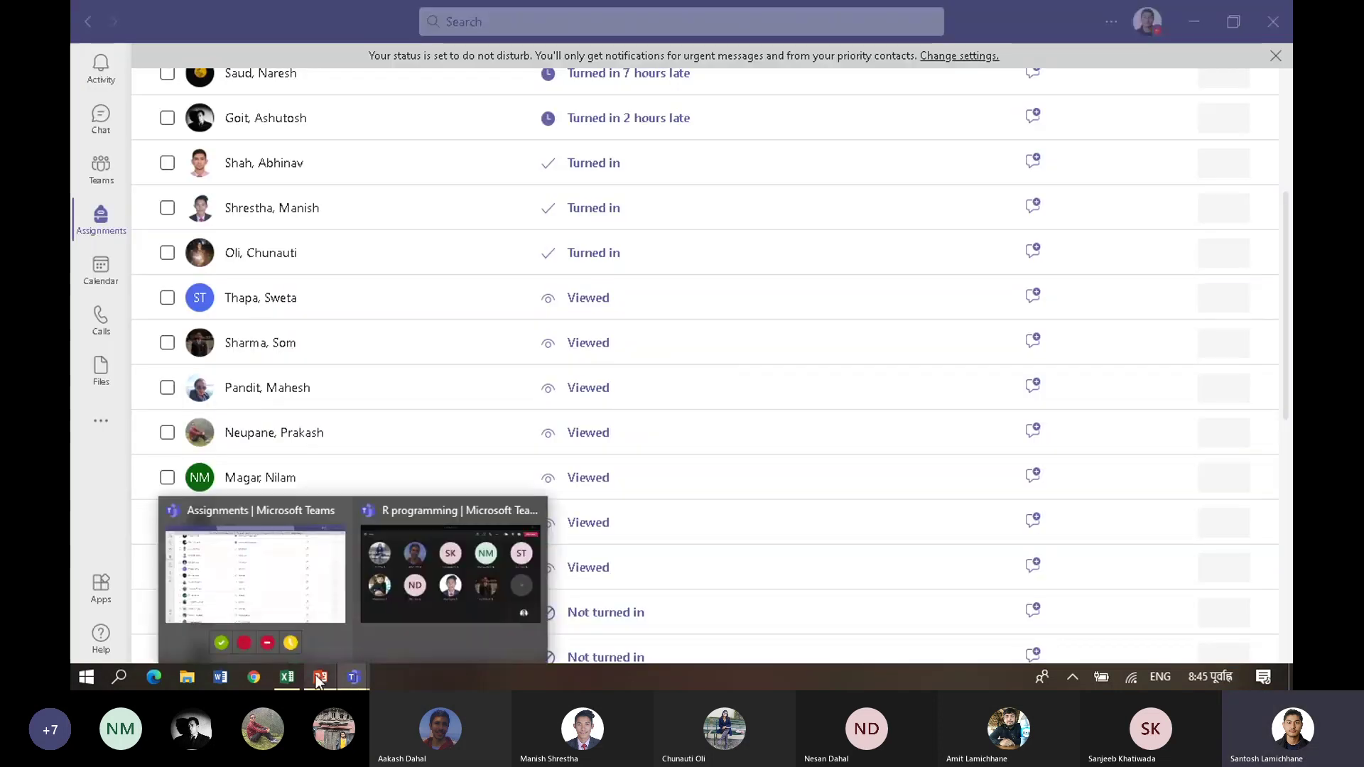
pyautogui.click(319, 678)
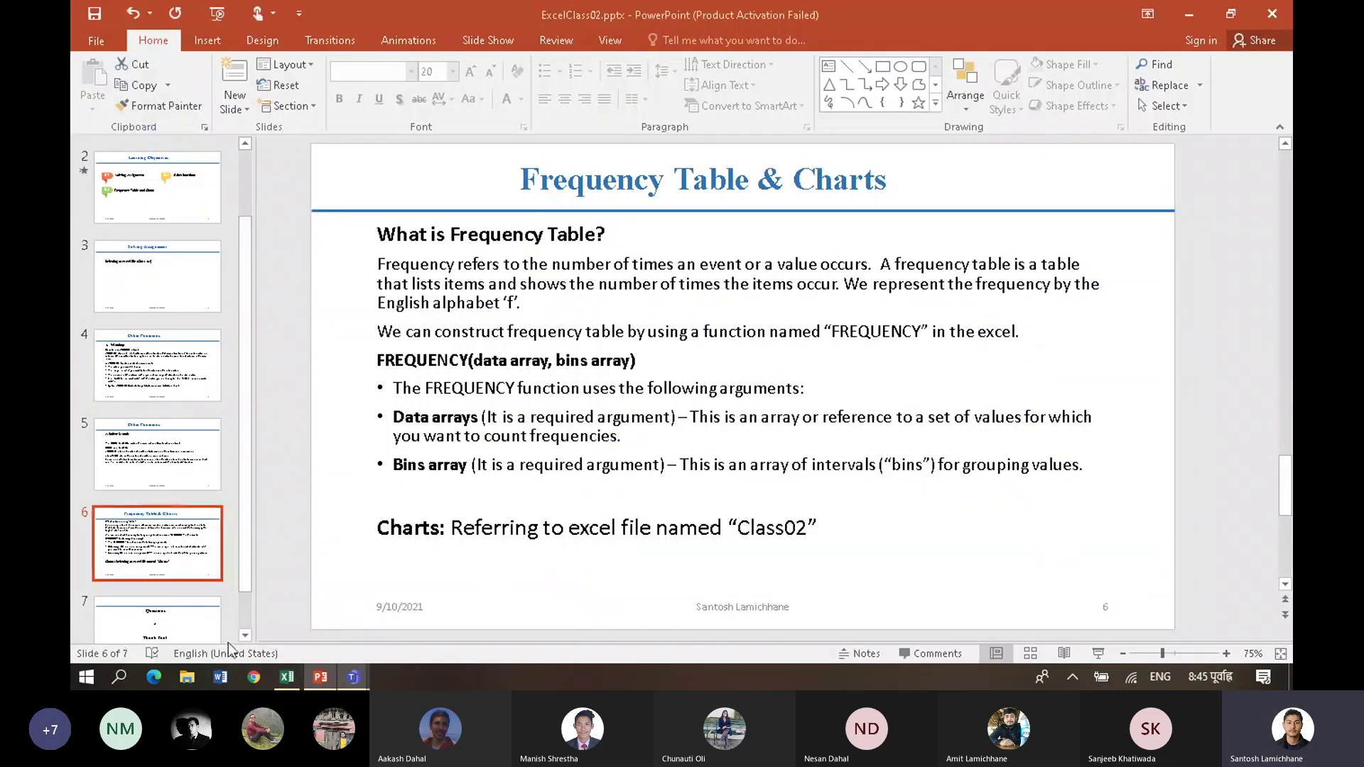
pyautogui.click(287, 677)
pyautogui.click(646, 442)
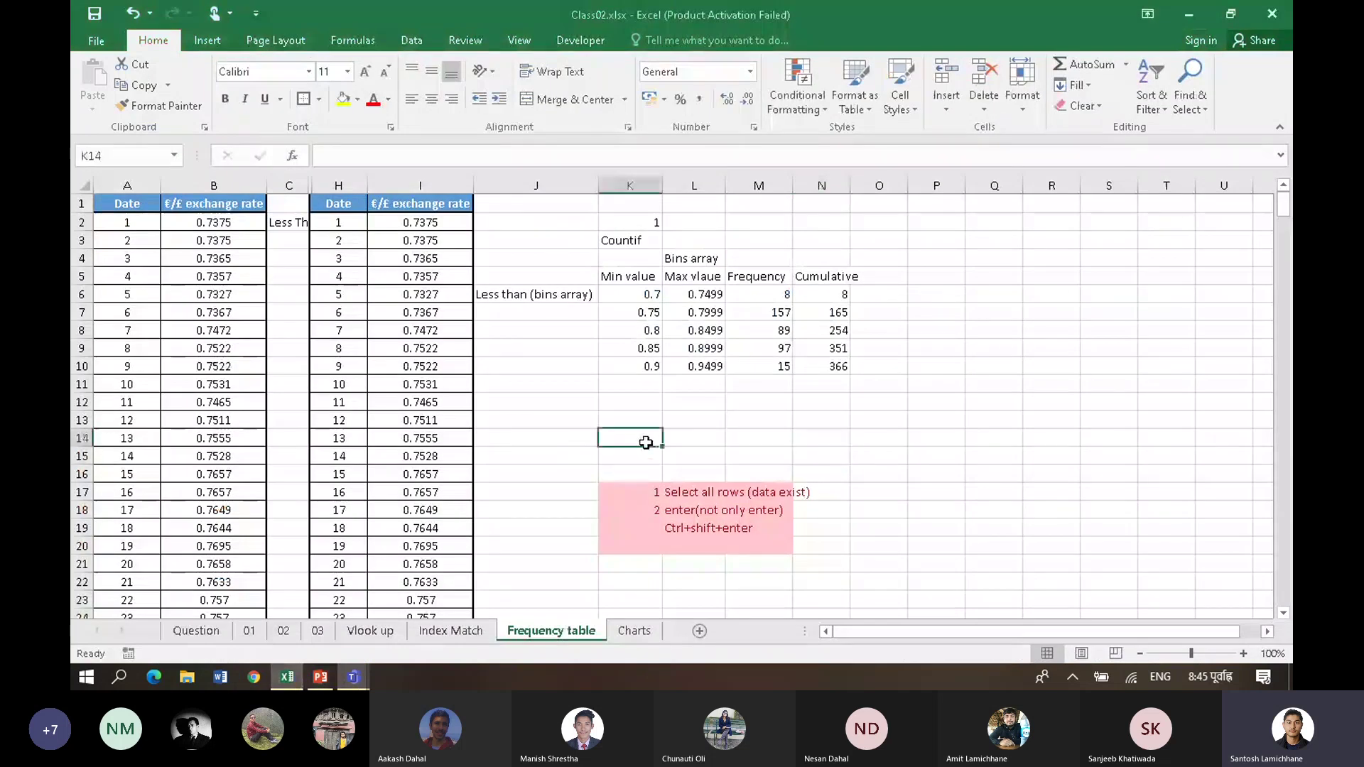
pyautogui.click(634, 631)
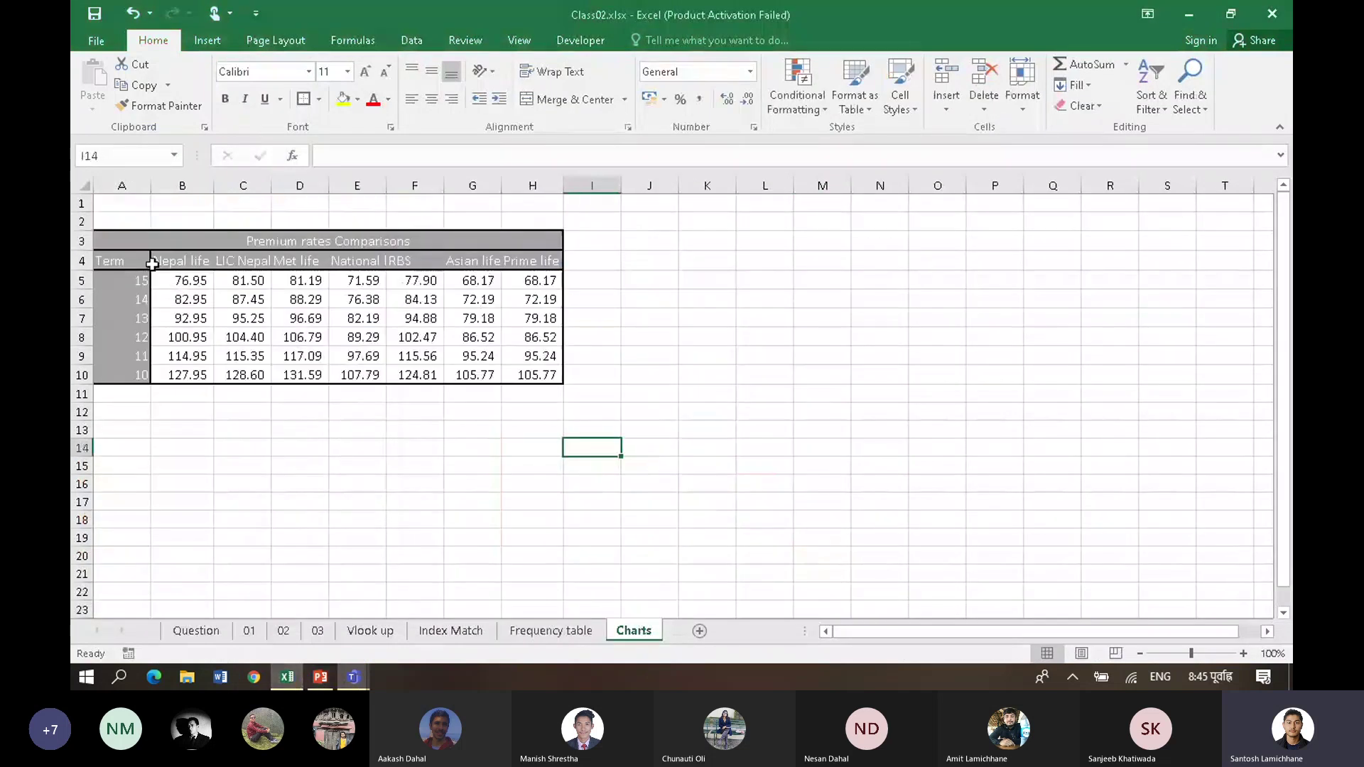
# Step: Insert a line chart of the premium rates in A3:H10 with companies along the horizontal axis, and place it beside the table
pyautogui.click(182, 248)
pyautogui.moveTo(181, 248); pyautogui.dragTo(429, 369)
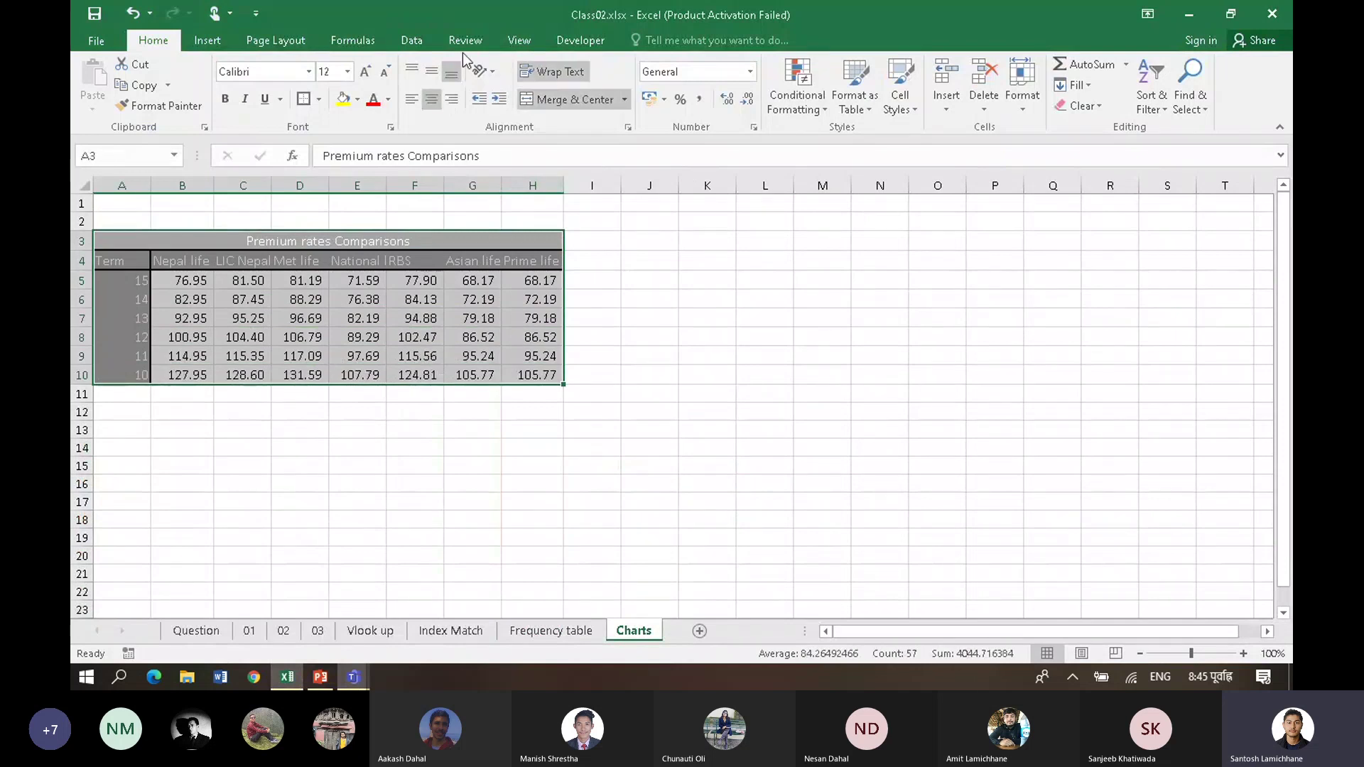
pyautogui.click(207, 41)
pyautogui.click(514, 89)
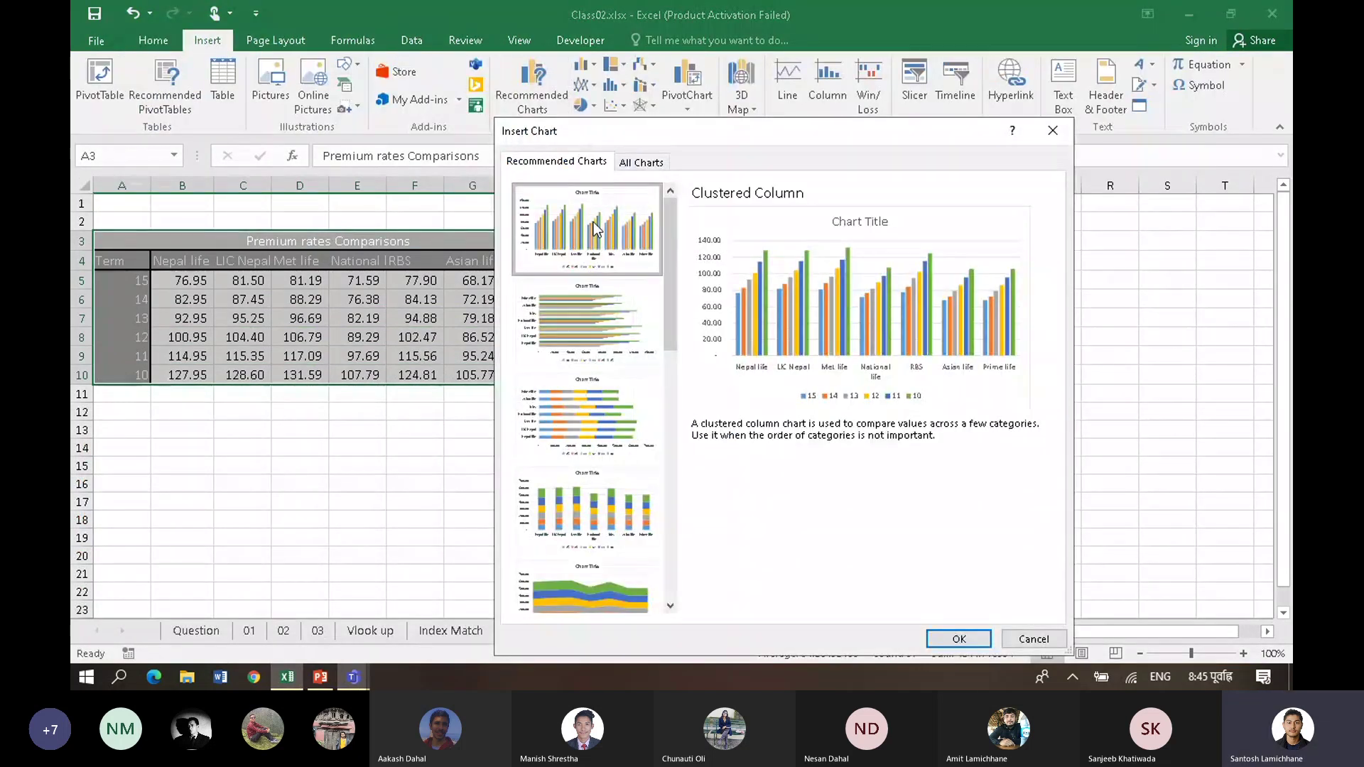
pyautogui.click(641, 163)
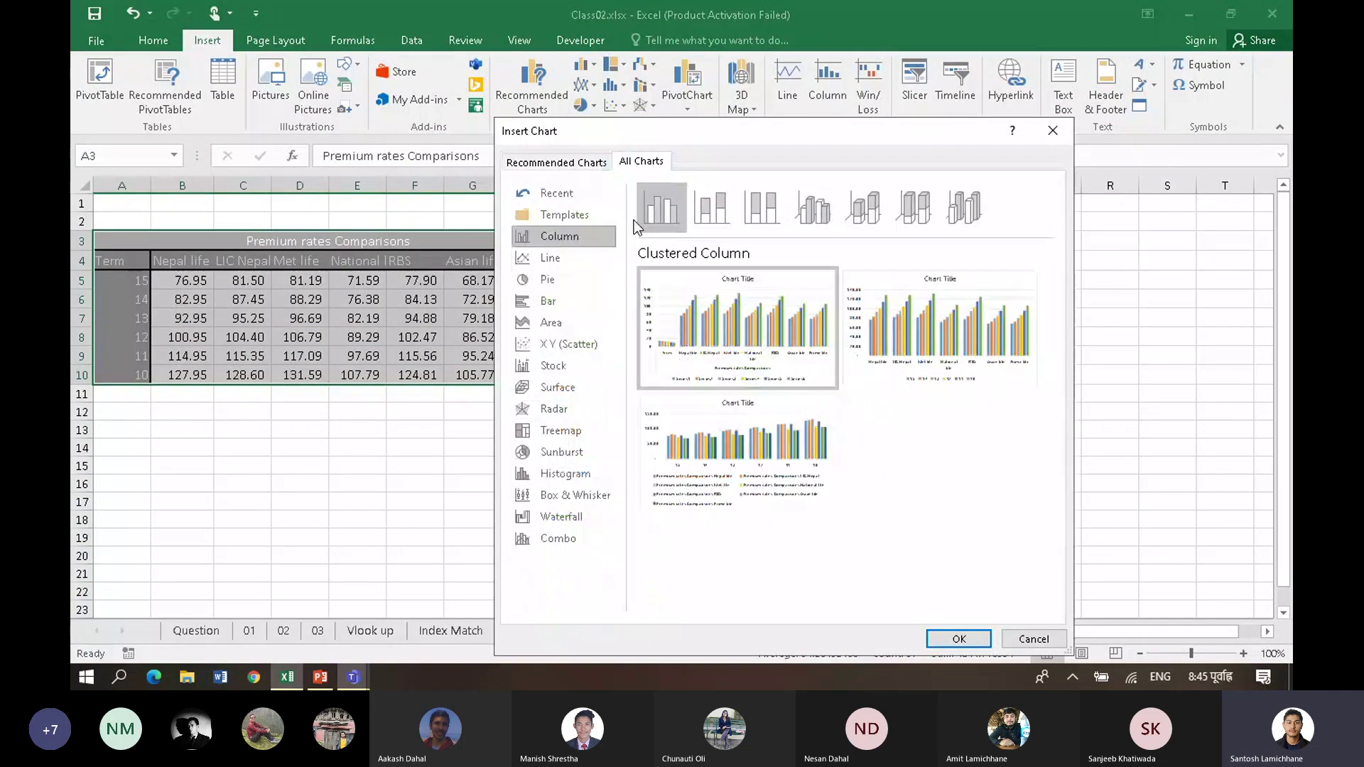
pyautogui.click(561, 258)
pyautogui.moveTo(899, 326)
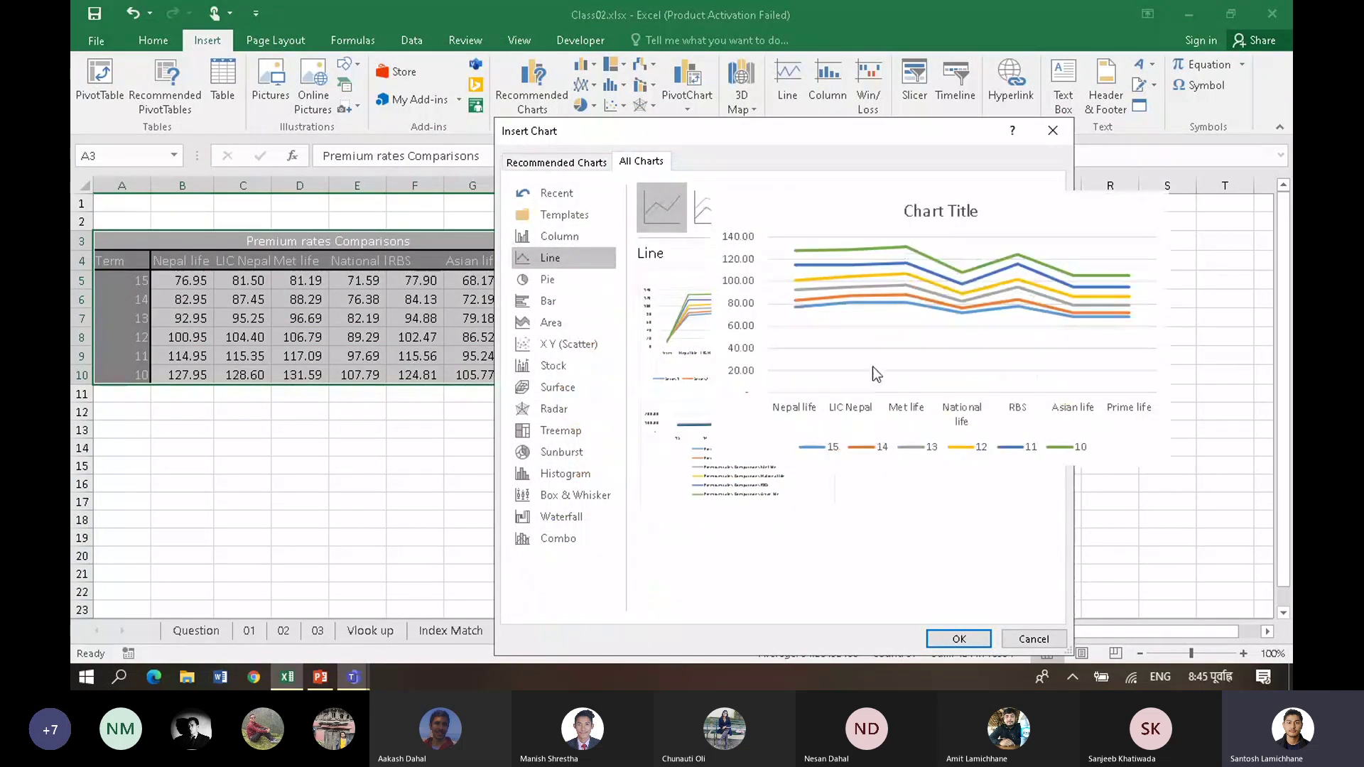
pyautogui.click(959, 639)
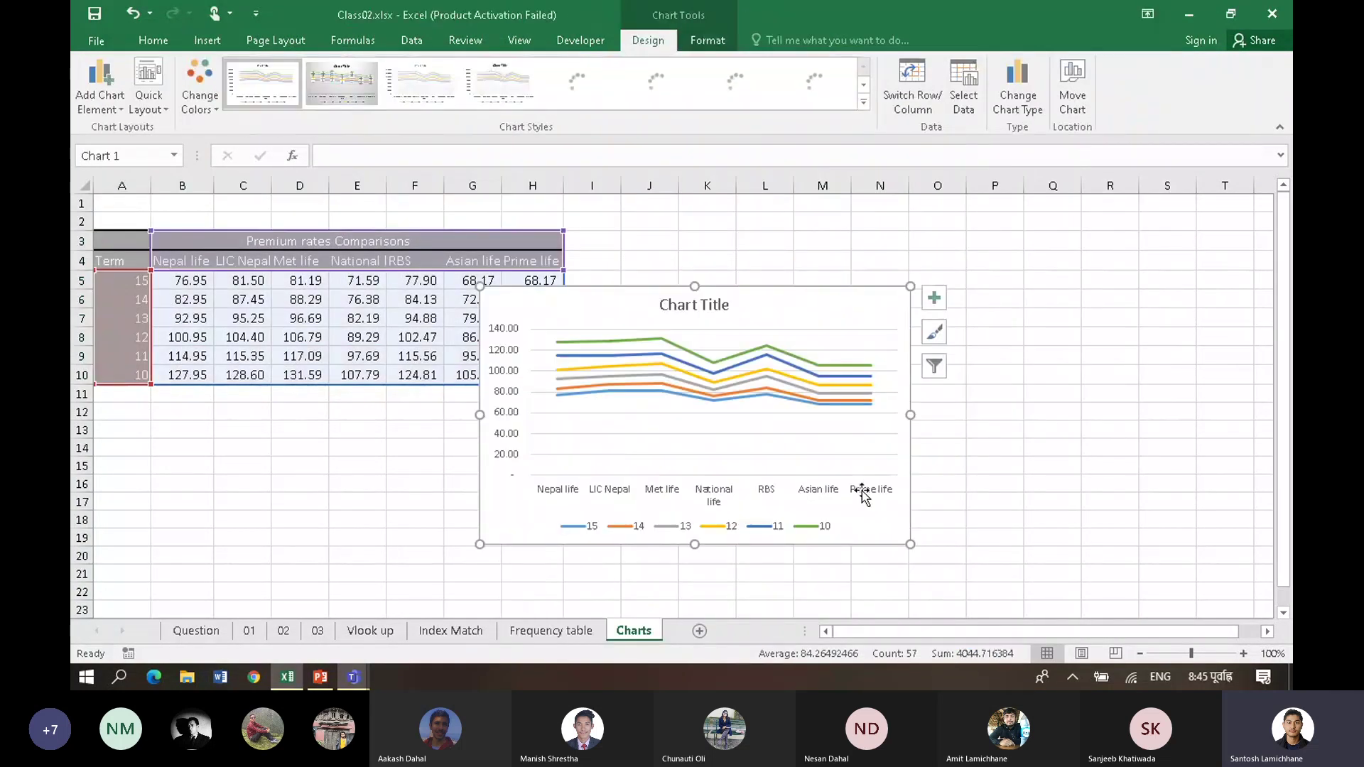
pyautogui.moveTo(841, 289); pyautogui.dragTo(983, 259)
pyautogui.click(870, 272)
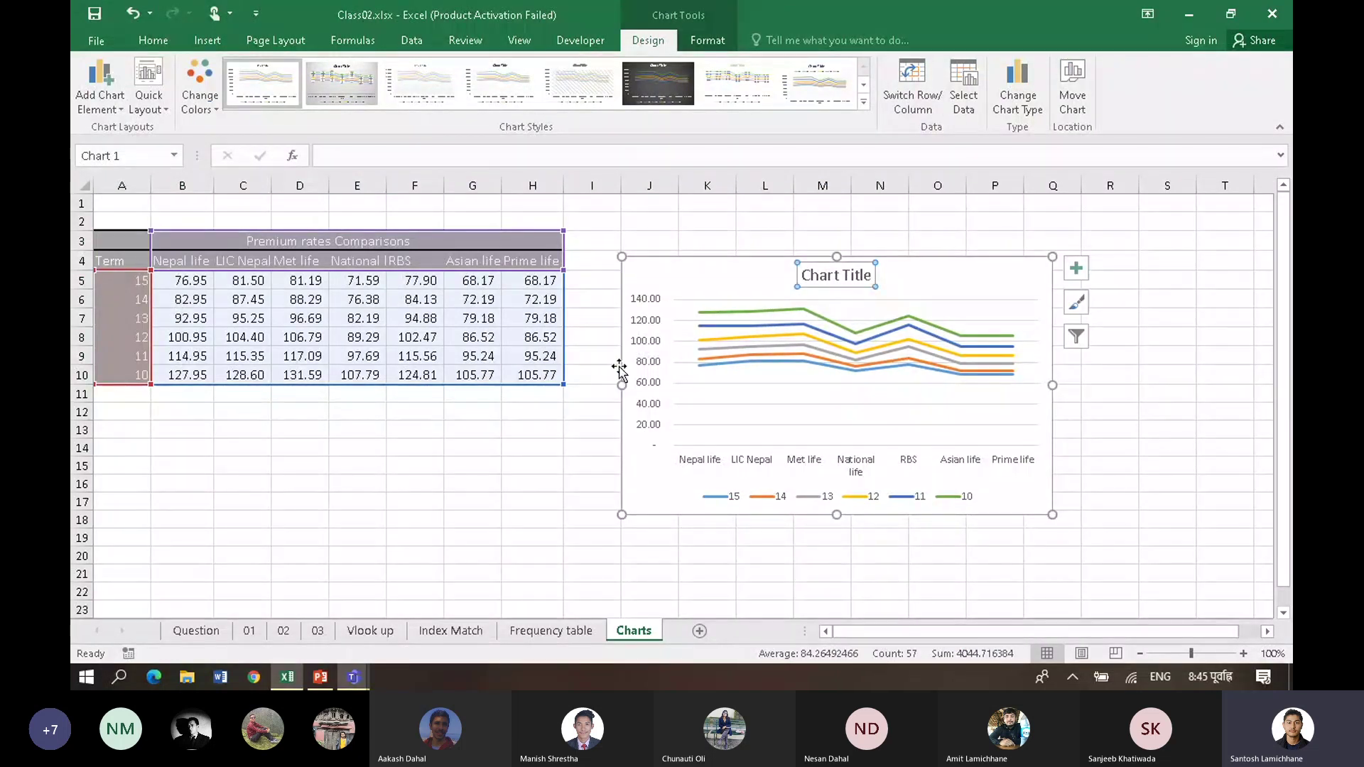
# Step: Toggle the line chart's axes off and back on, and add axis titles
pyautogui.click(1077, 269)
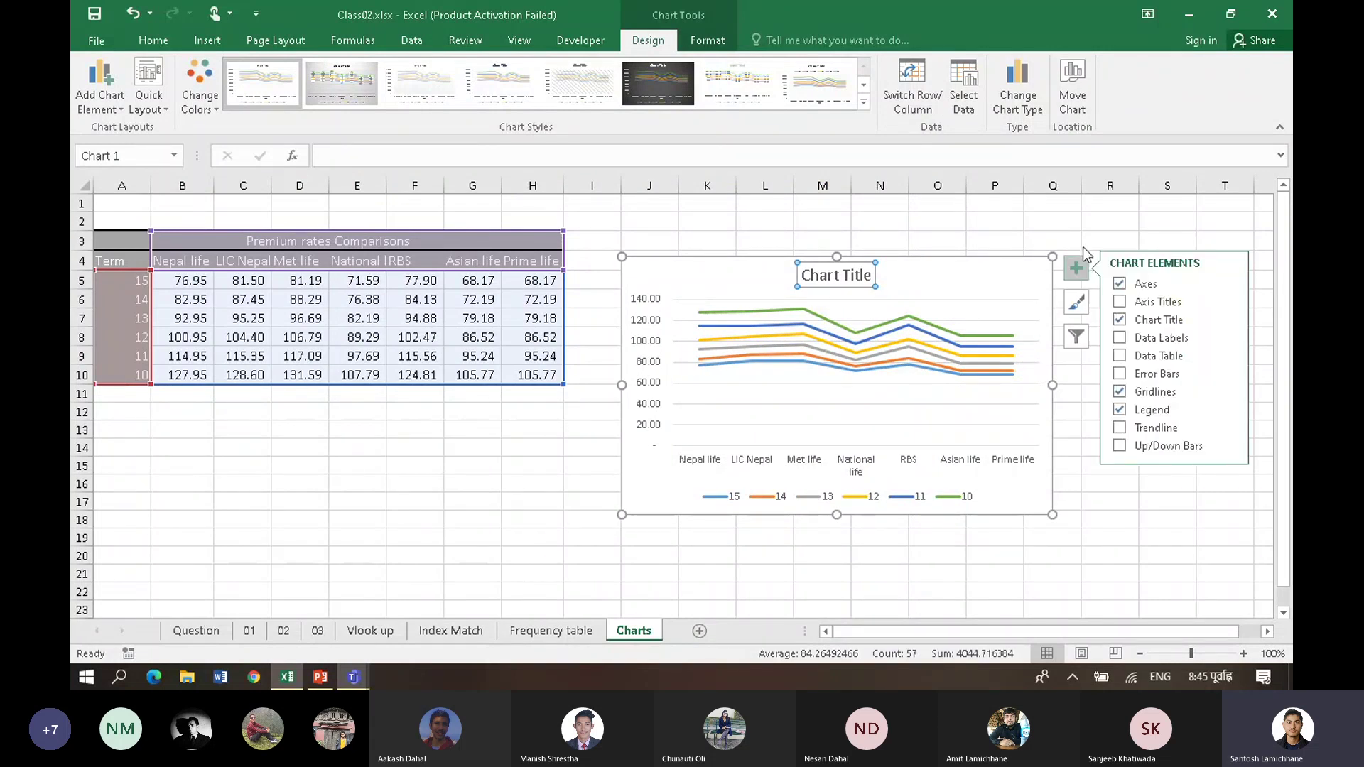
pyautogui.click(1118, 285)
pyautogui.click(1118, 285)
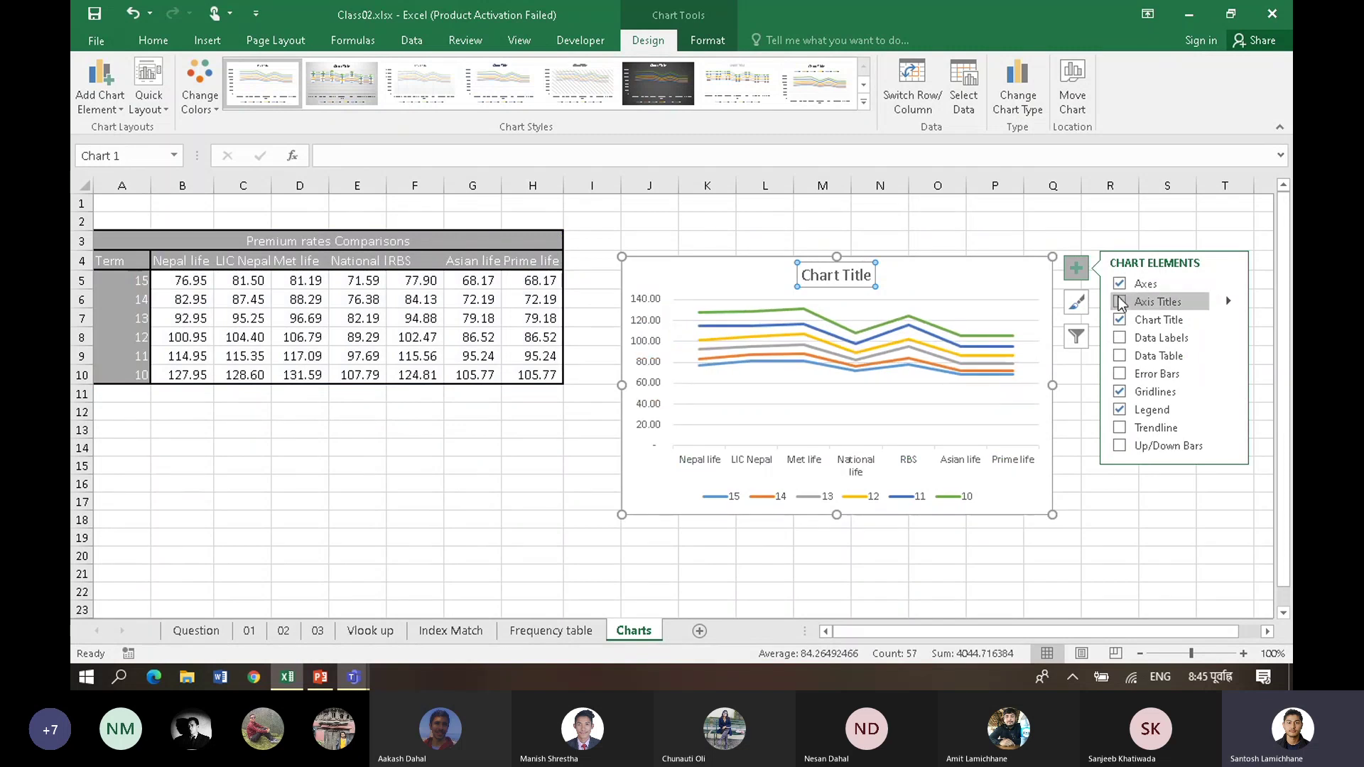
pyautogui.click(1120, 303)
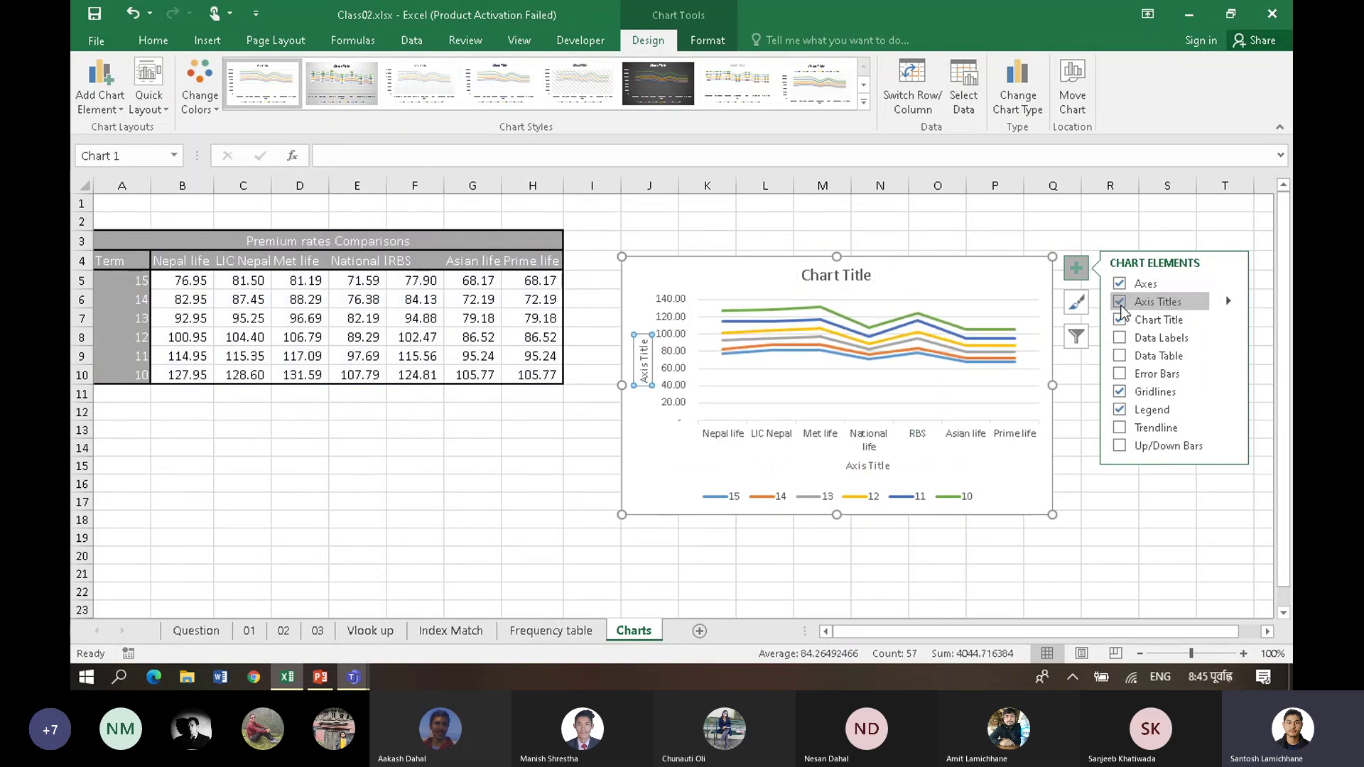
# Step: Replace the horizontal axis title's placeholder text with "comapnies"
pyautogui.click(884, 465)
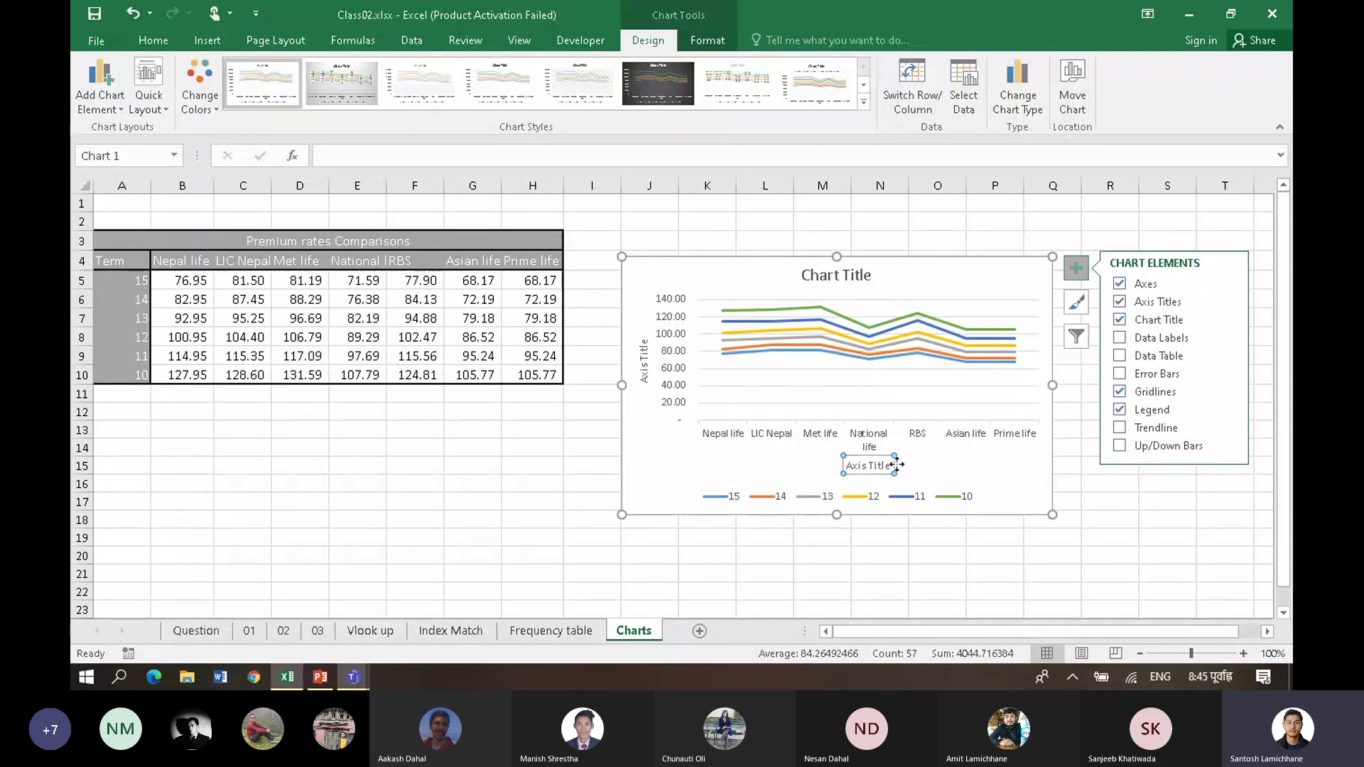
pyautogui.click(883, 461)
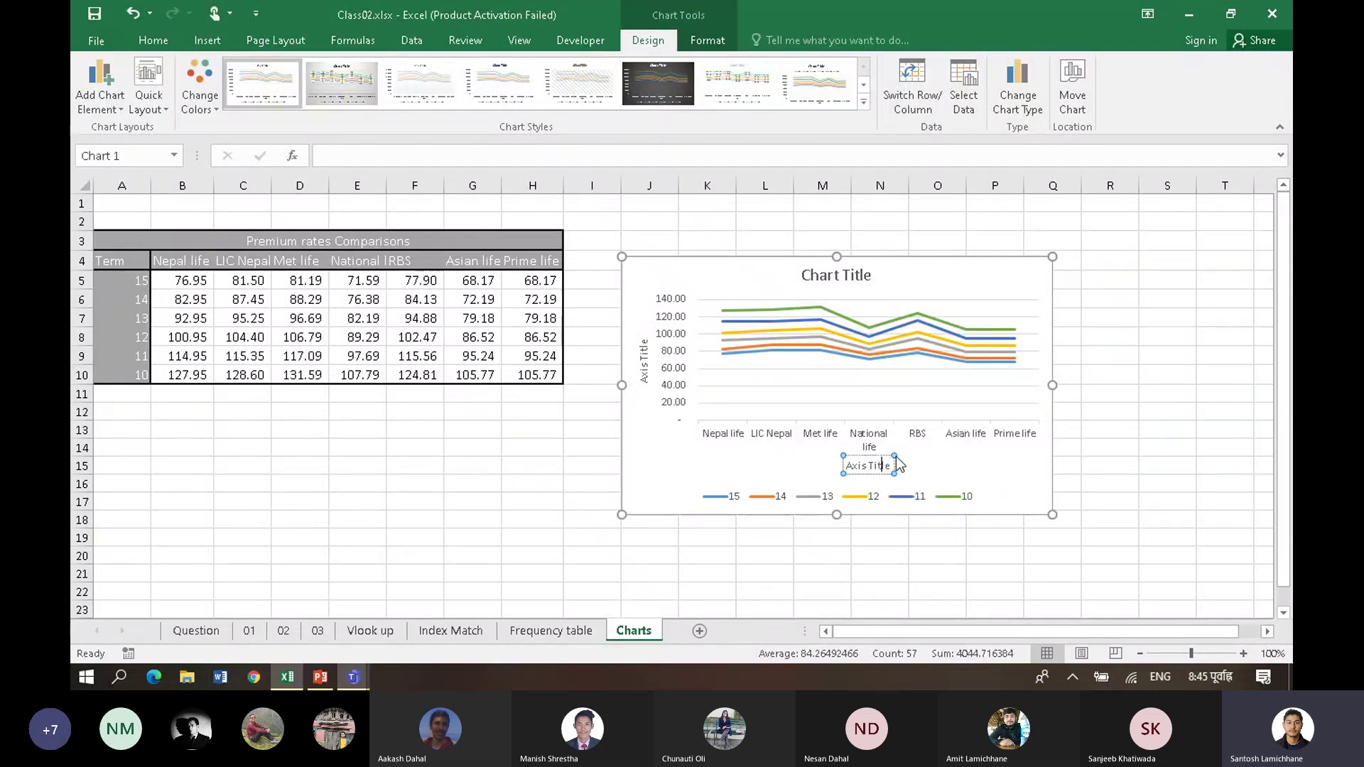
pyautogui.press('BackSpace')
pyautogui.press('BackSpace')
pyautogui.press('BackSpace')
pyautogui.press('BackSpace')
pyautogui.press('BackSpace')
pyautogui.press('Right')
pyautogui.press('BackSpace')
pyautogui.press('BackSpace')
pyautogui.press('BackSpace')
pyautogui.press('BackSpace')
pyautogui.press('BackSpace')
pyautogui.write('comapnies')
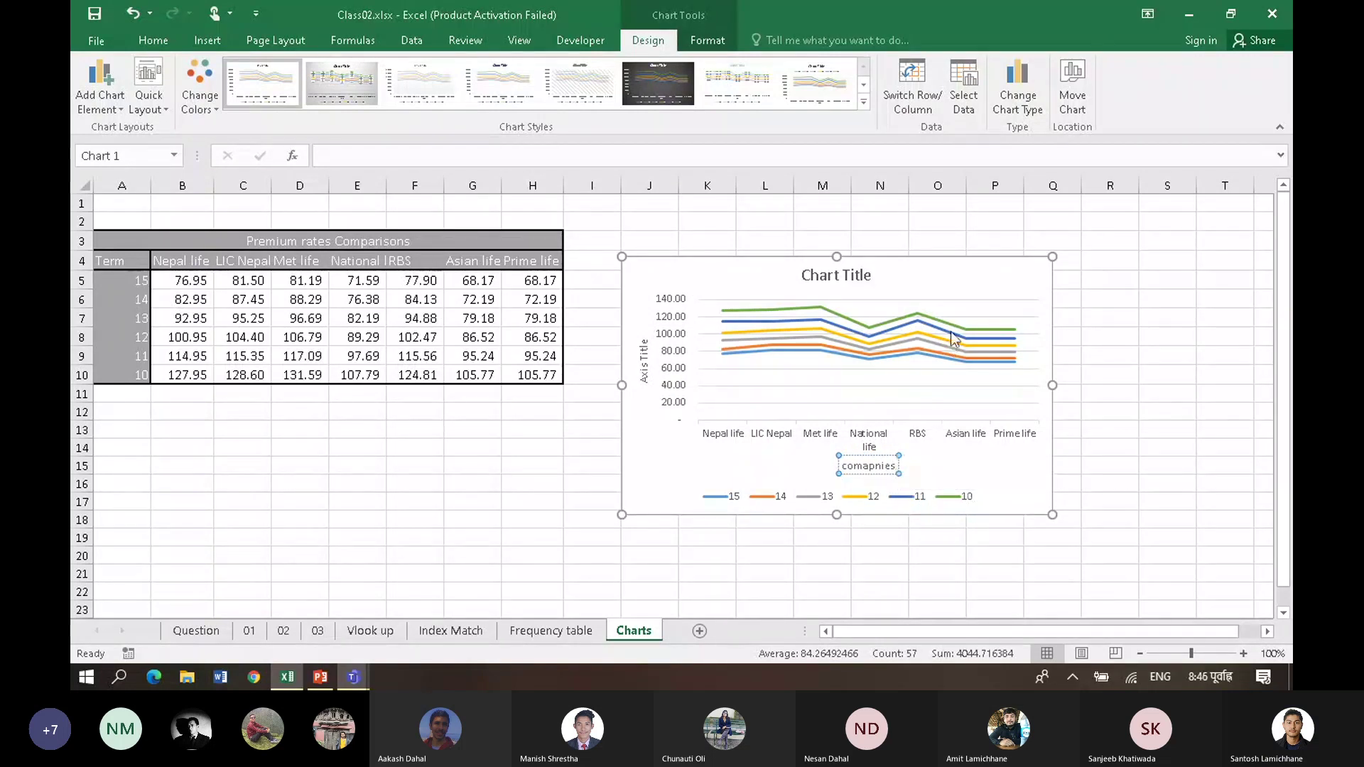
pyautogui.click(952, 338)
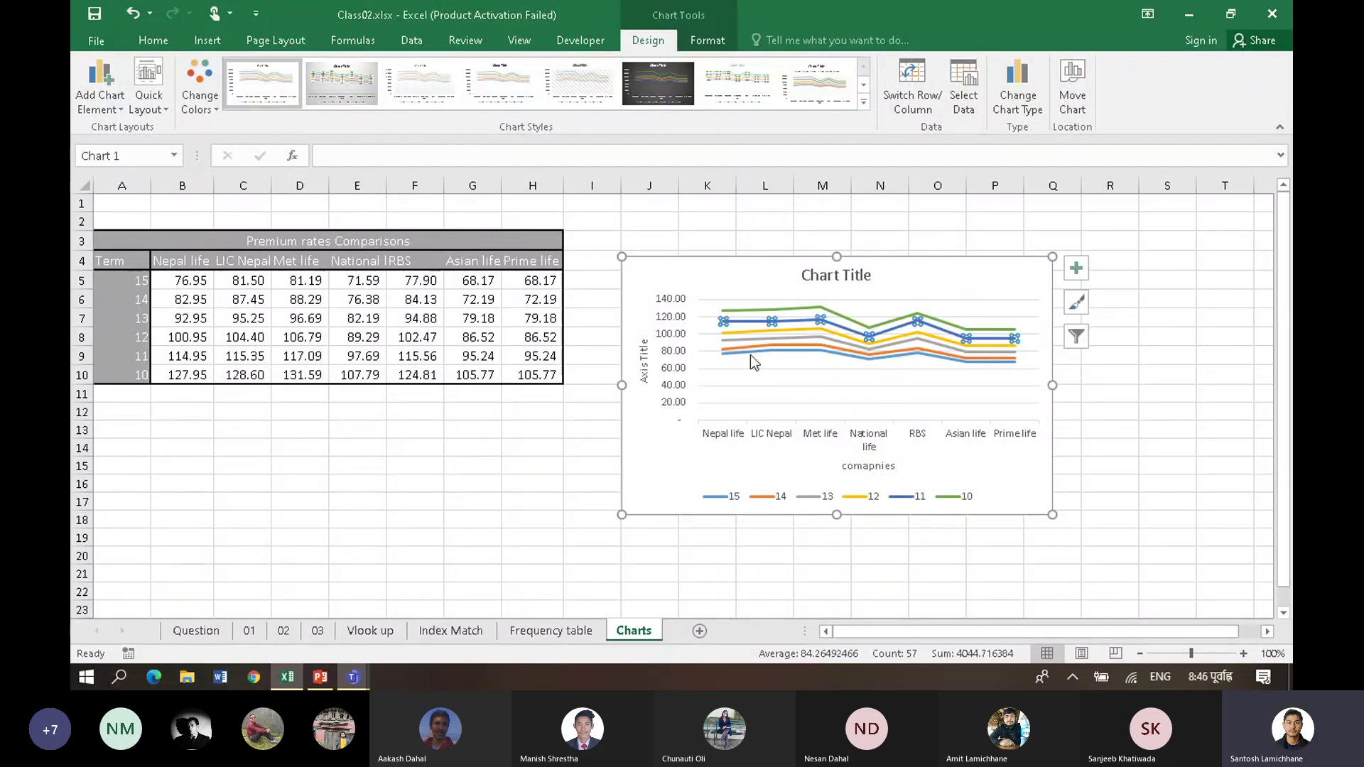
# Step: Replace the vertical axis title's placeholder text with "premium"
pyautogui.click(643, 356)
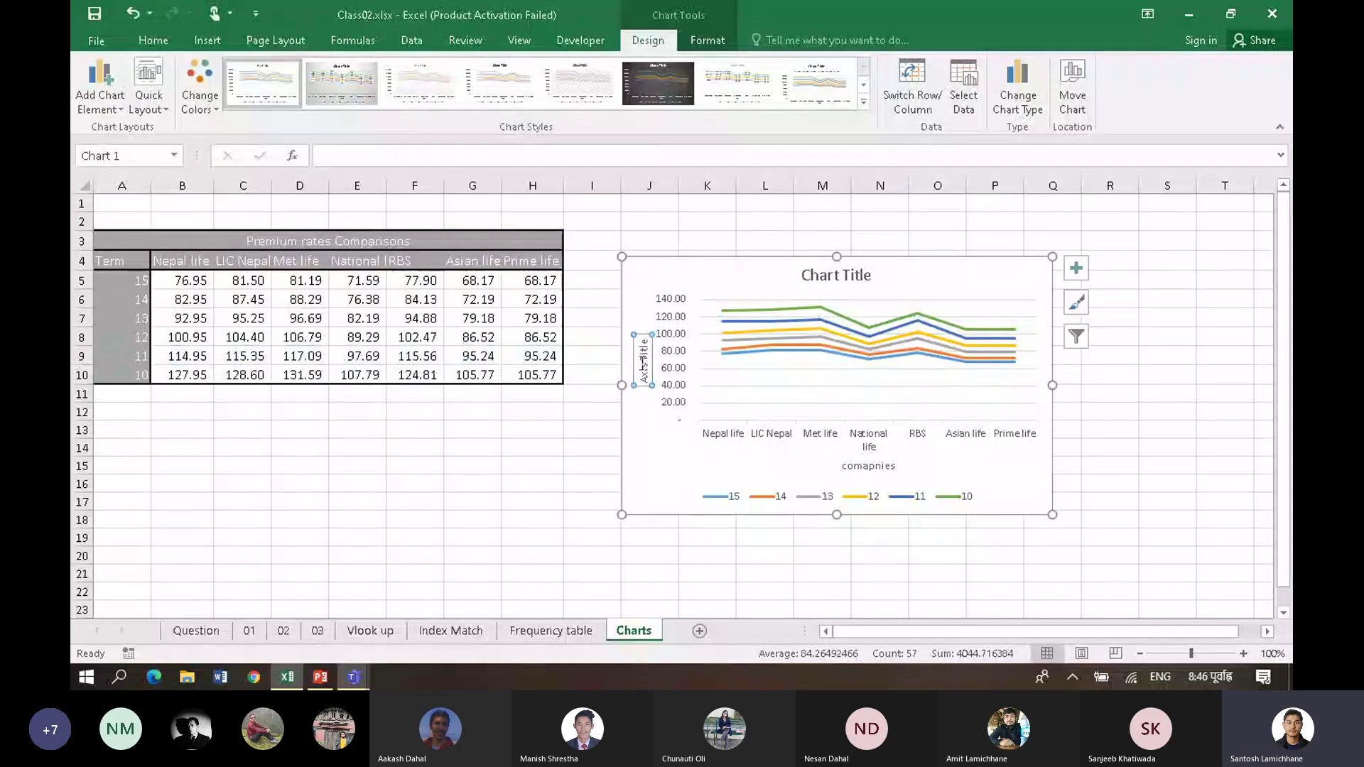
pyautogui.tripleClick(643, 359)
pyautogui.write('premium')
pyautogui.press('Return')
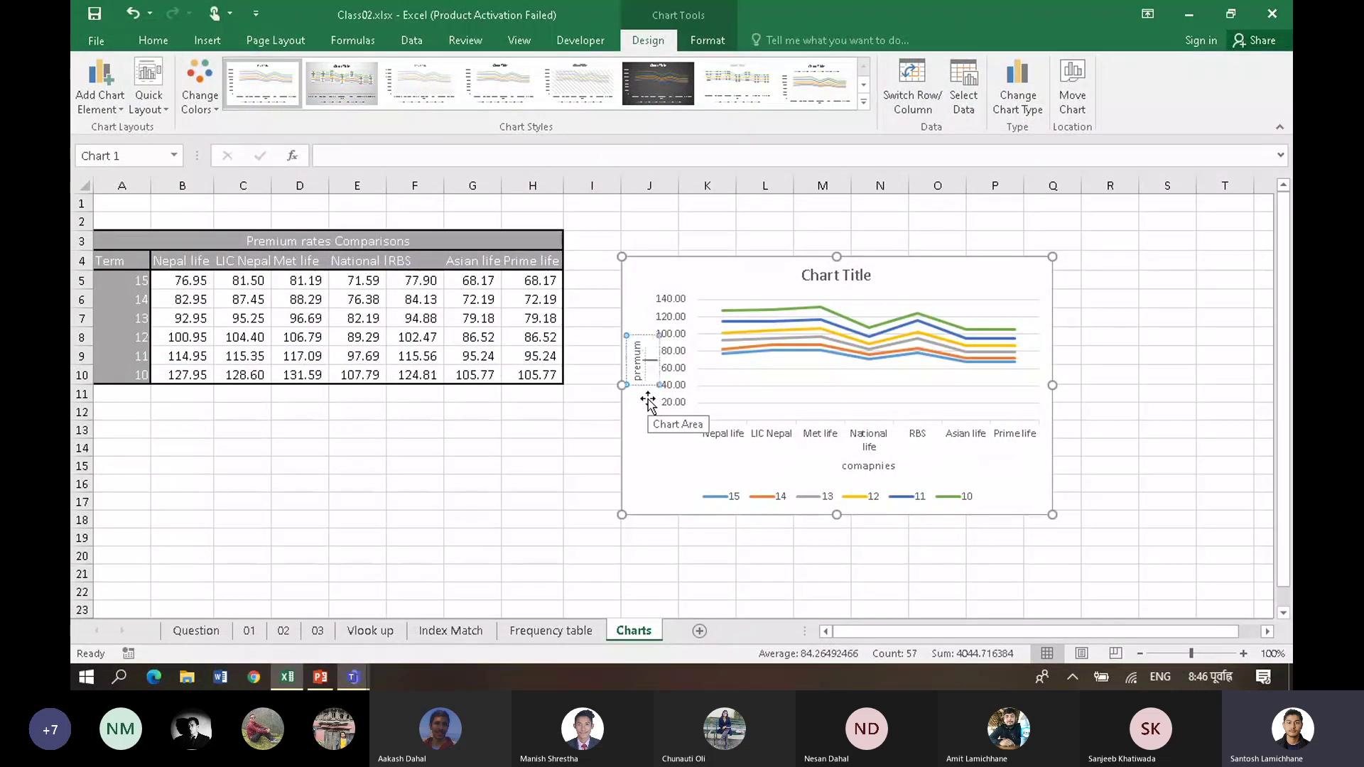
pyautogui.click(1100, 278)
pyautogui.click(1043, 281)
# Step: Try data labels on the line chart and turn them off again
pyautogui.click(1076, 268)
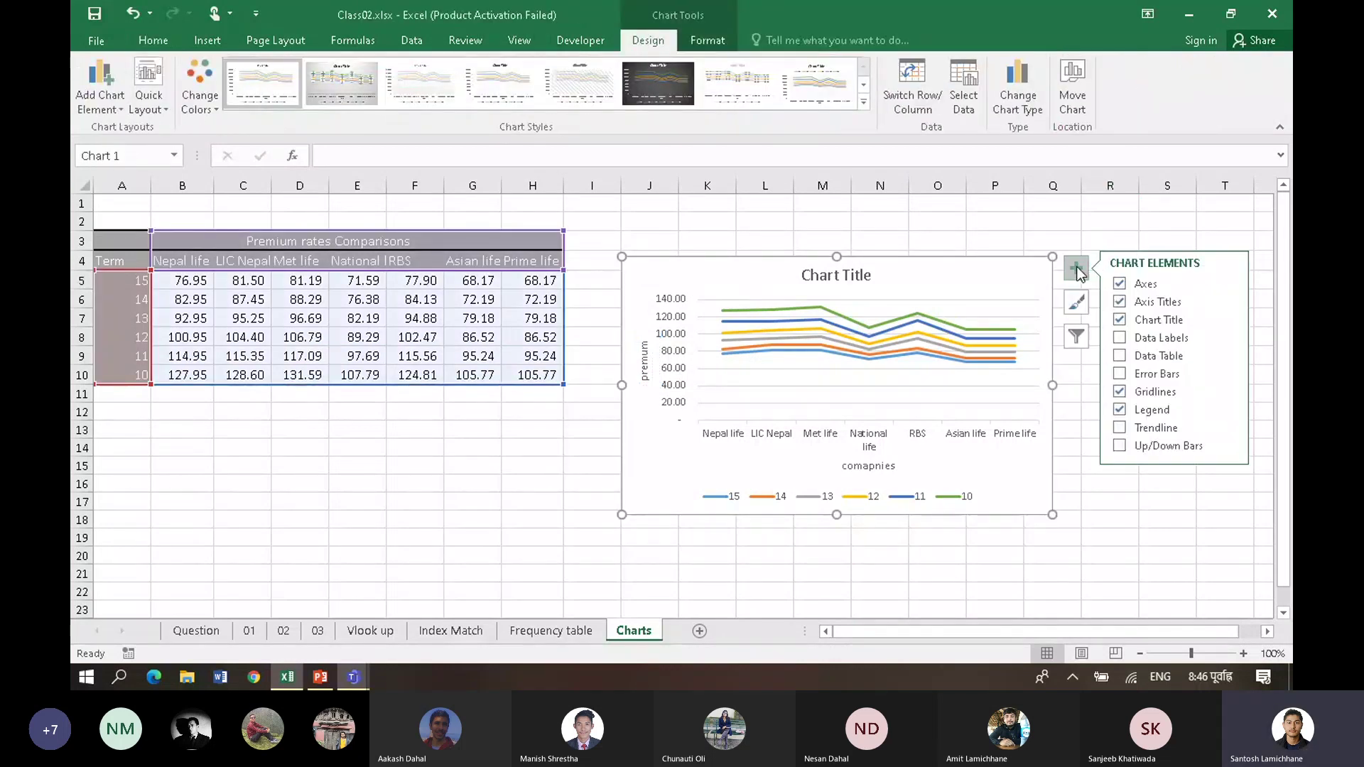
pyautogui.click(1170, 338)
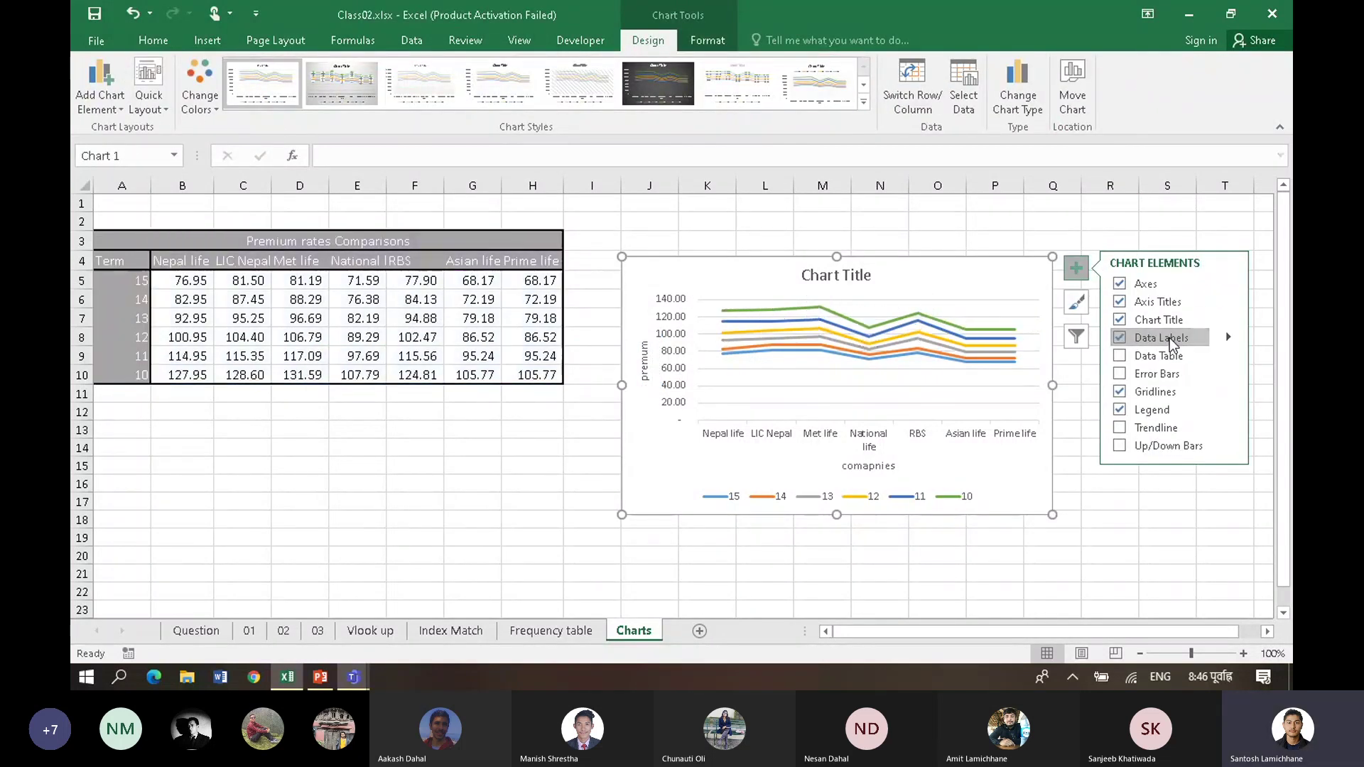
pyautogui.click(1170, 338)
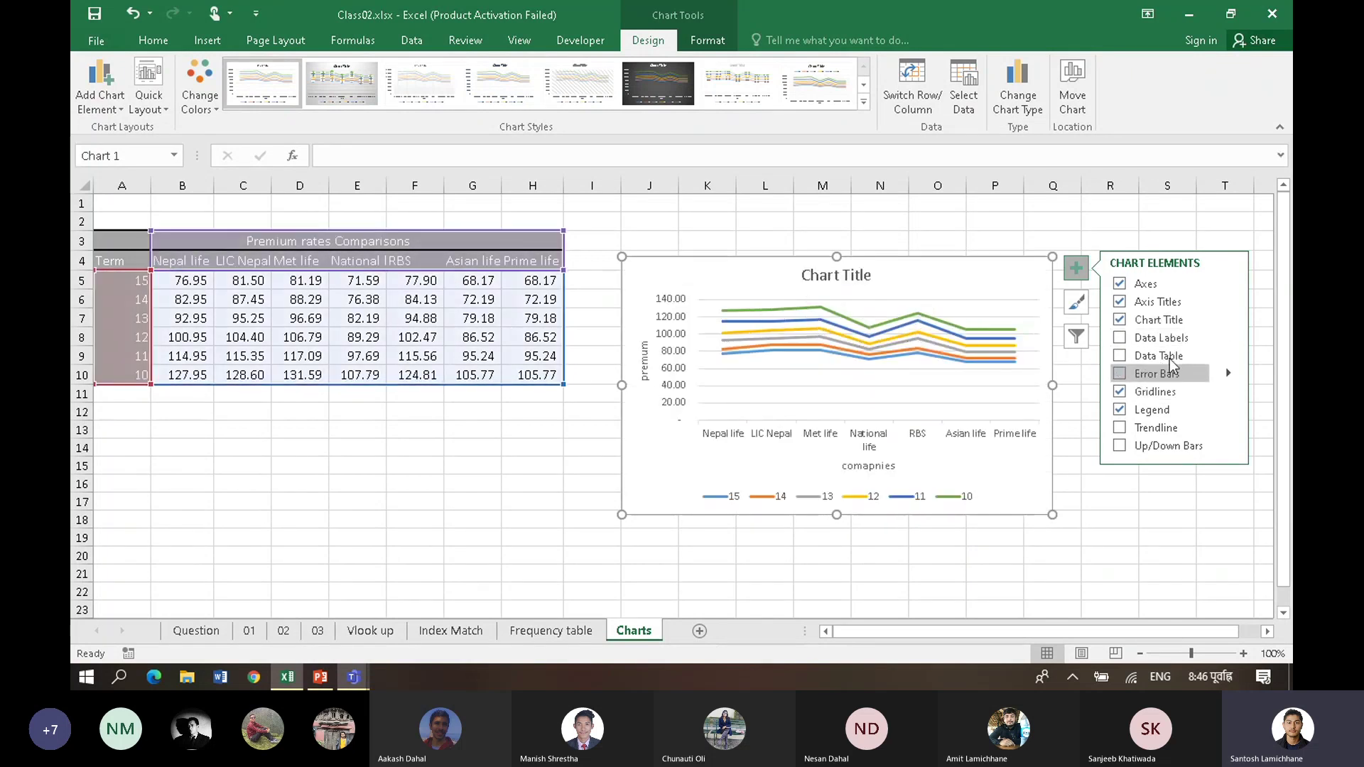
# Step: Try error bars and a data table on the line chart and turn both off again
pyautogui.click(1159, 378)
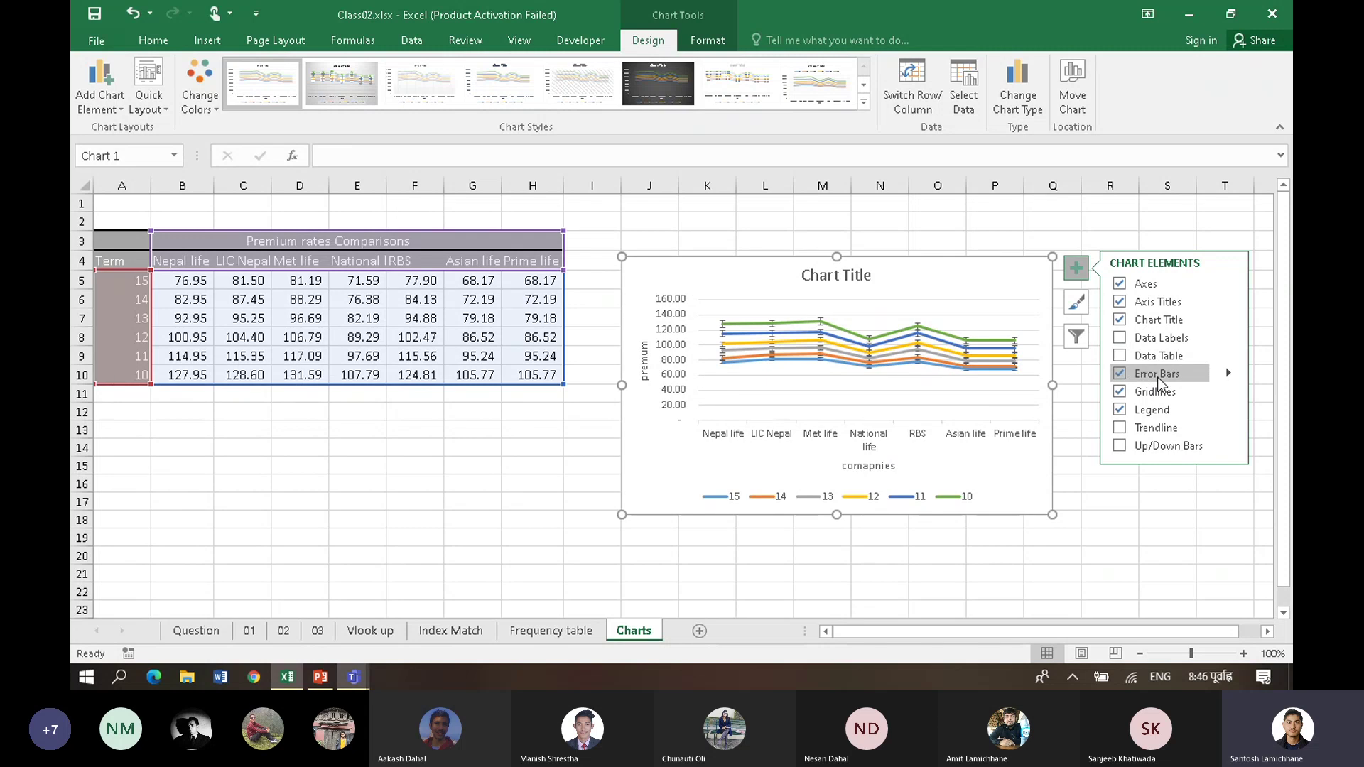
pyautogui.click(1158, 377)
pyautogui.click(1159, 380)
pyautogui.click(1159, 382)
pyautogui.click(1160, 382)
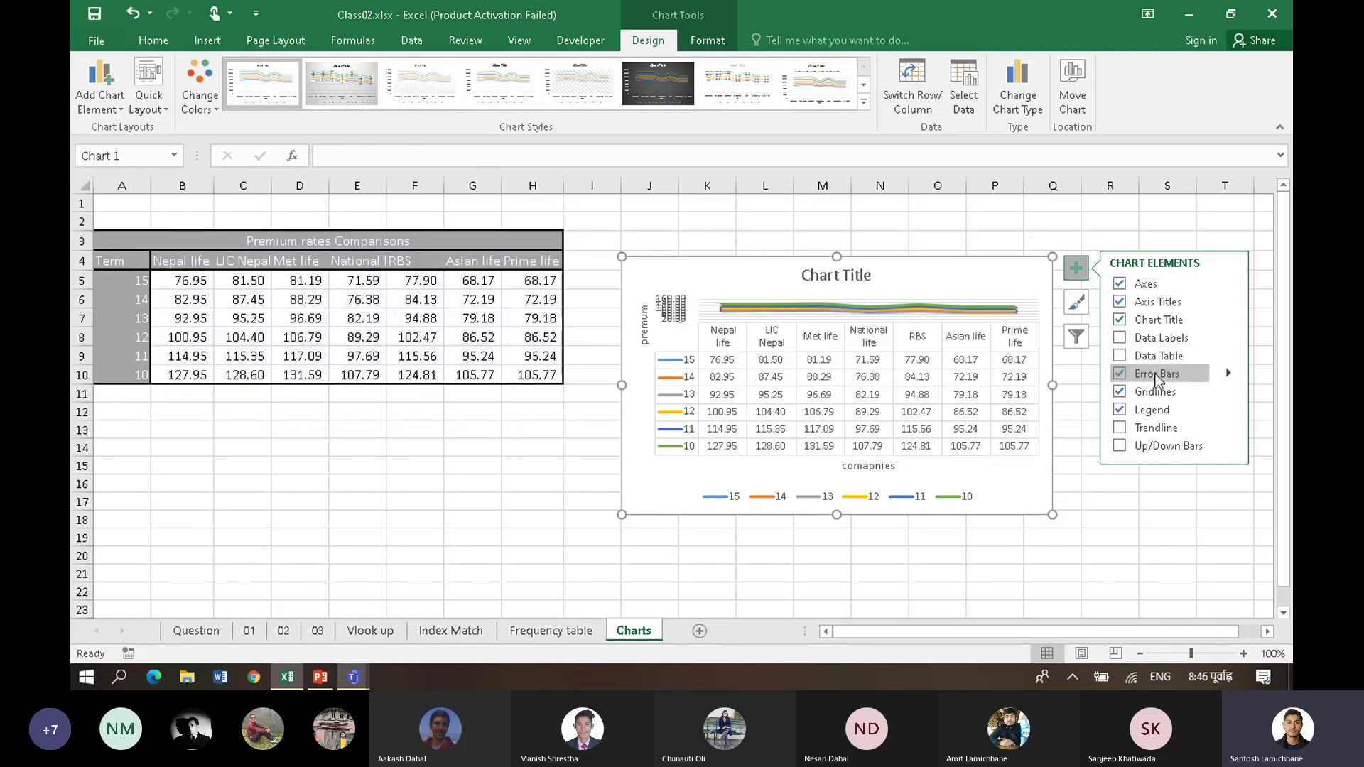
pyautogui.click(1158, 375)
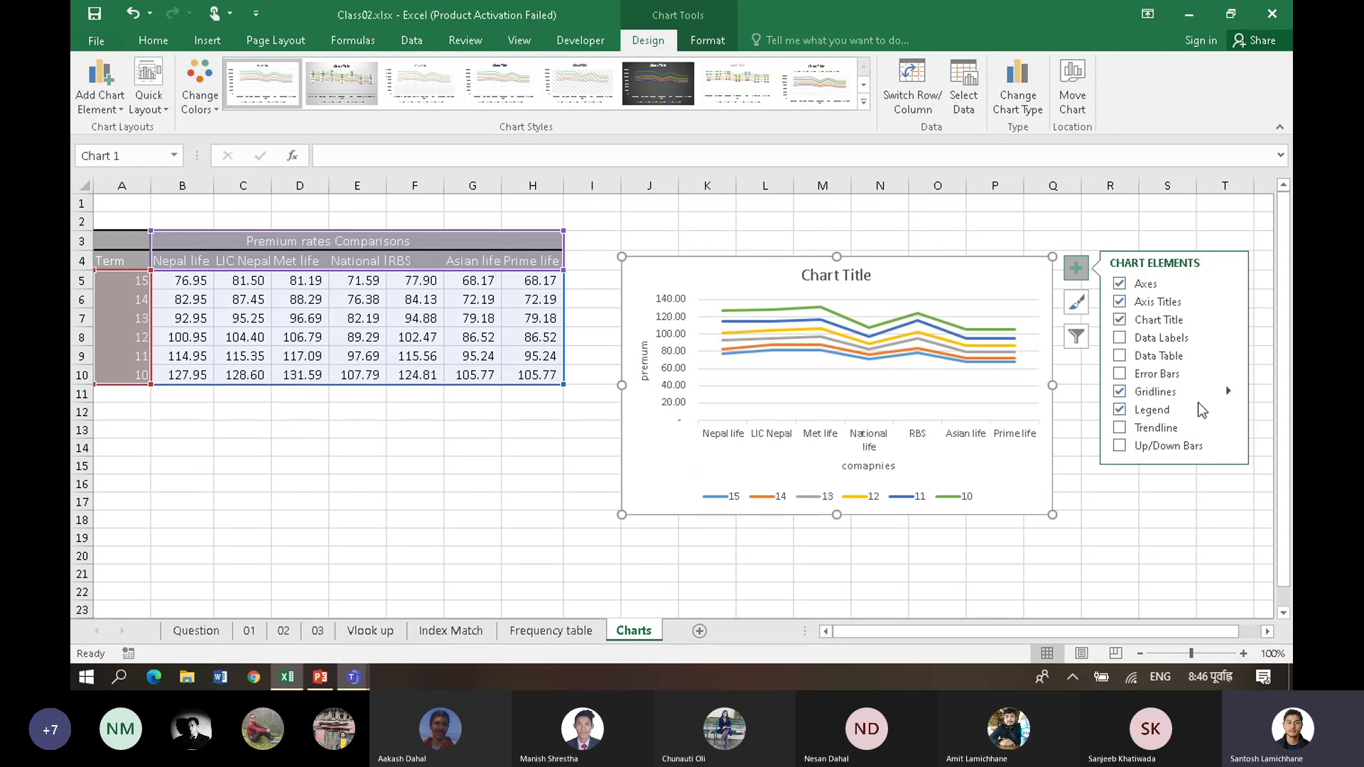
# Step: Add a trendline to the line chart based on series 15
pyautogui.click(1171, 430)
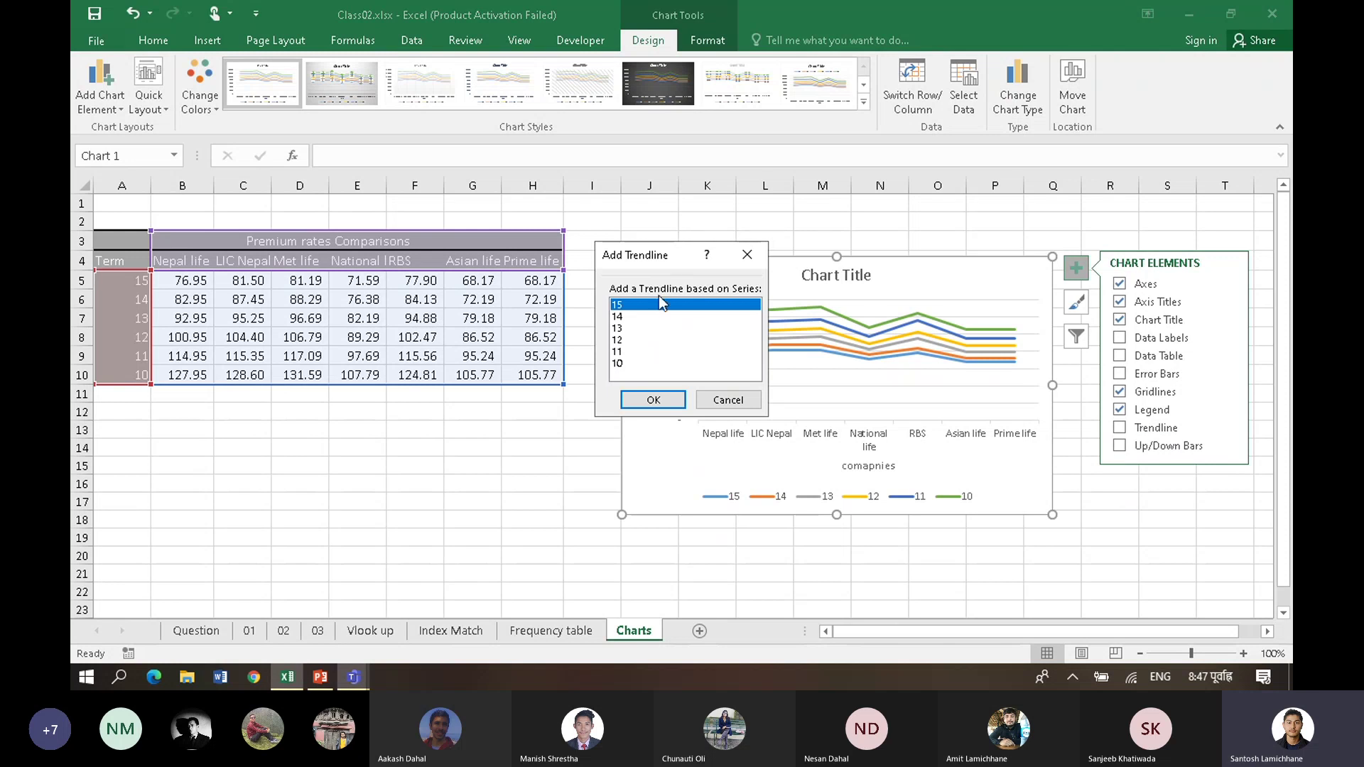
pyautogui.click(668, 317)
pyautogui.click(660, 306)
pyautogui.click(672, 400)
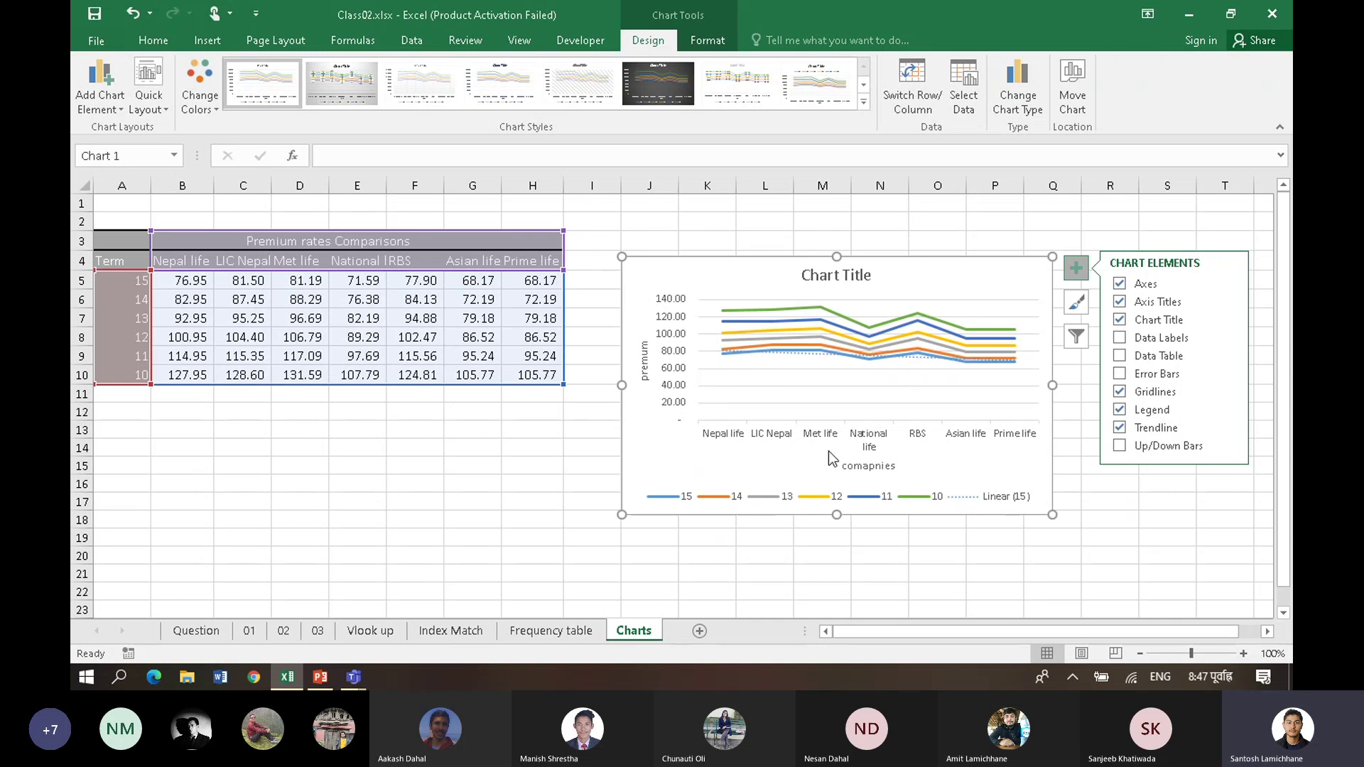
# Step: Stretch the line chart downward to about row 27 and review the enlarged lines and trendline
pyautogui.moveTo(835, 515); pyautogui.dragTo(831, 618)
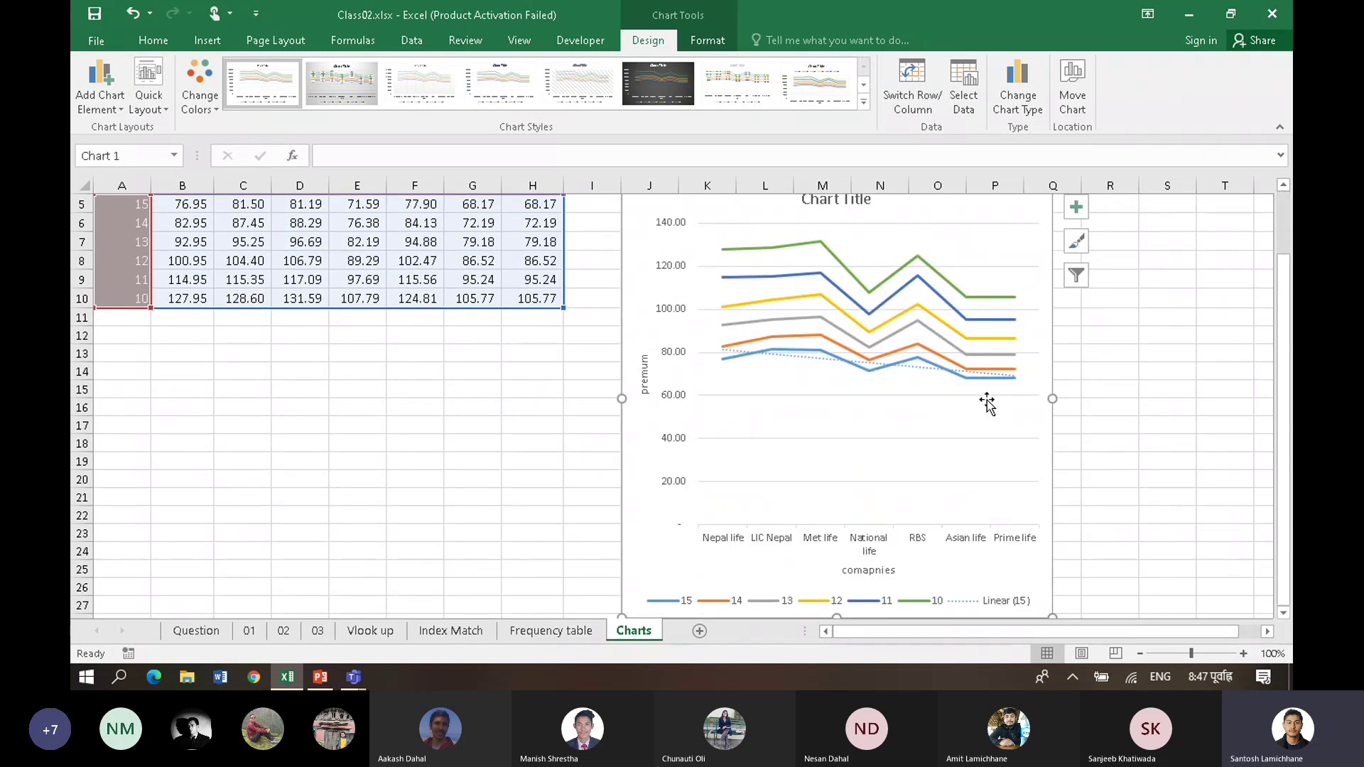
pyautogui.scroll(1, 1042, 241)
pyautogui.scroll(-3, 1042, 244)
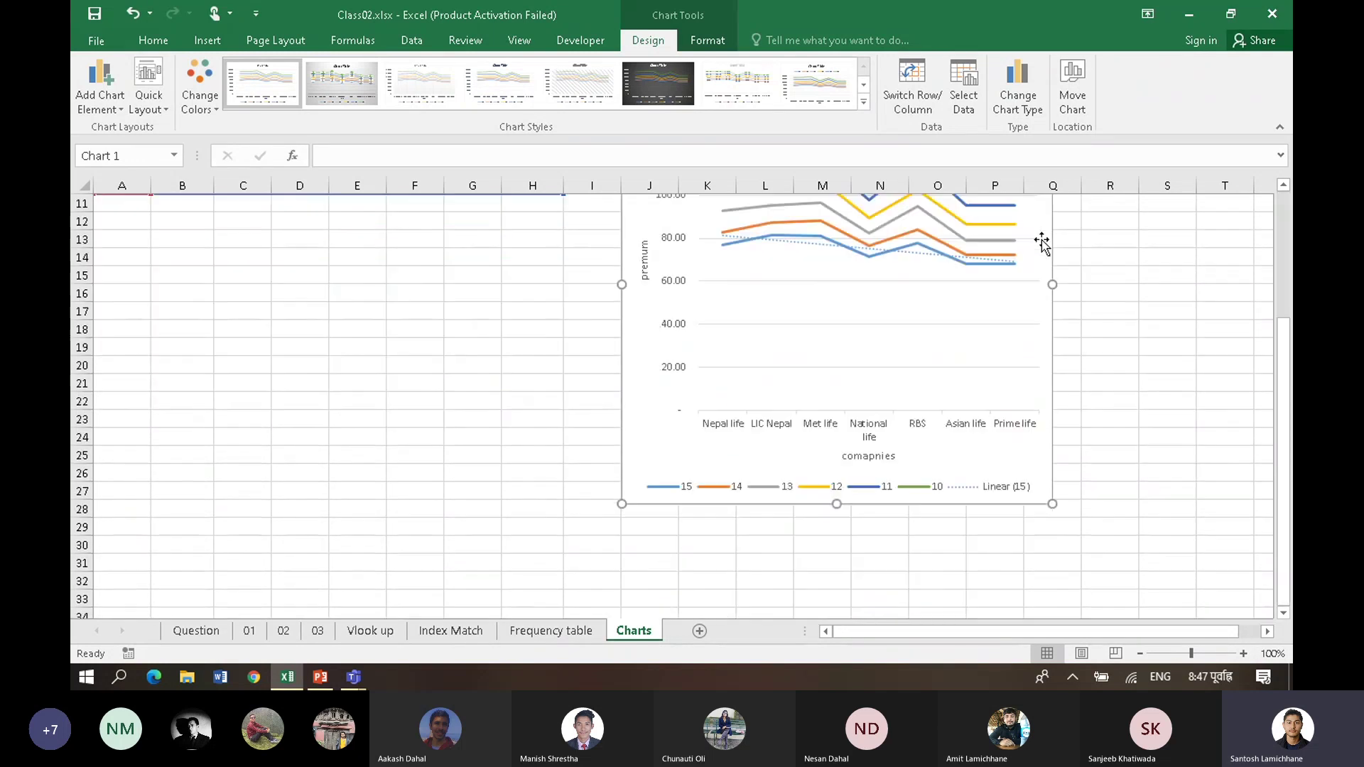
pyautogui.scroll(3, 1059, 234)
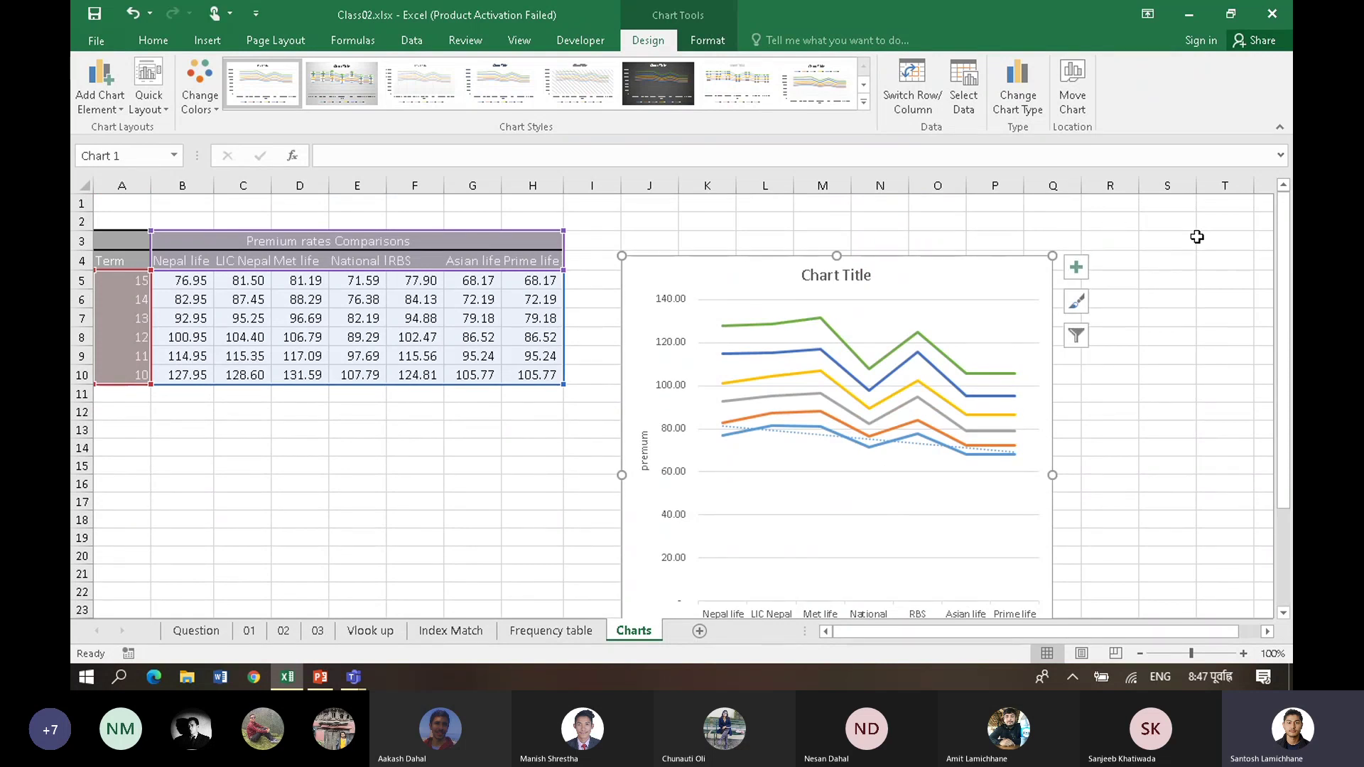
# Step: Try up/down bars on the line chart and turn them off again
pyautogui.click(1079, 273)
pyautogui.click(1164, 446)
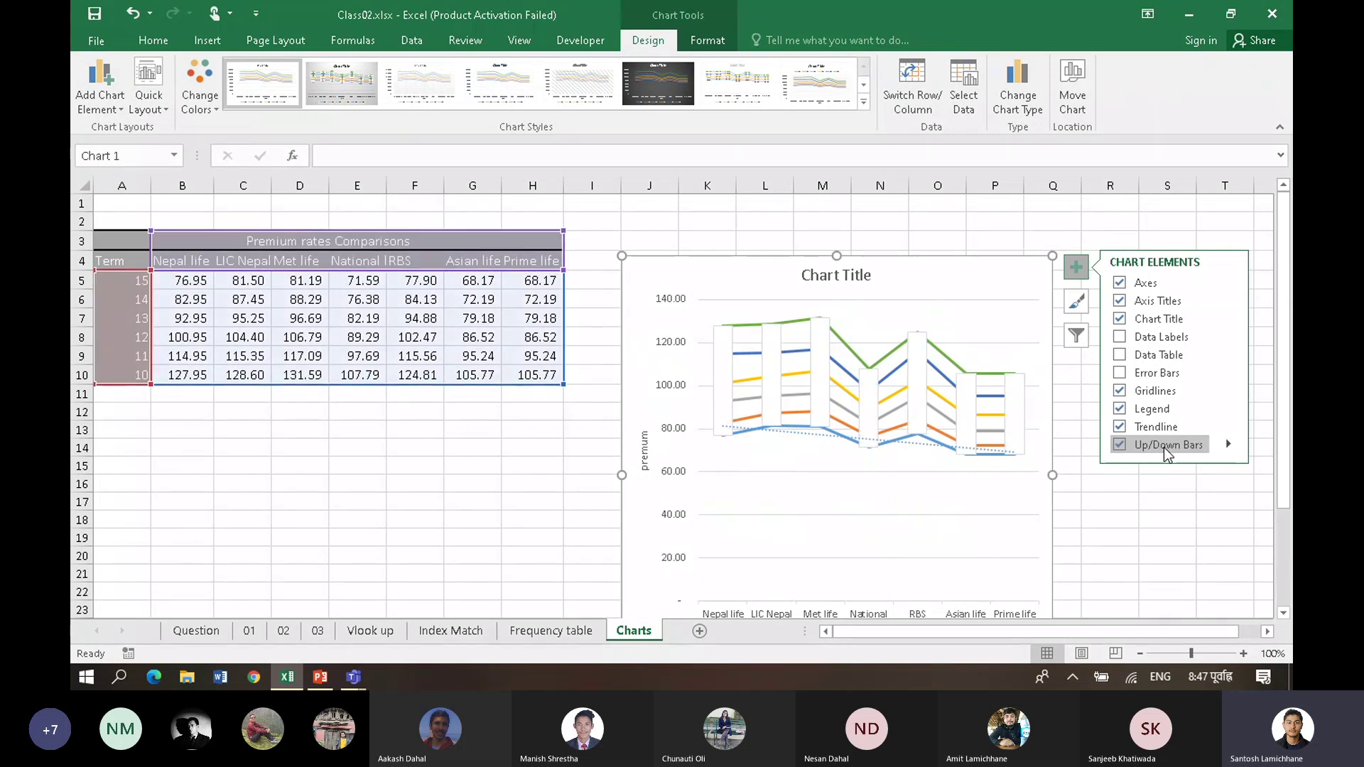
pyautogui.click(1164, 447)
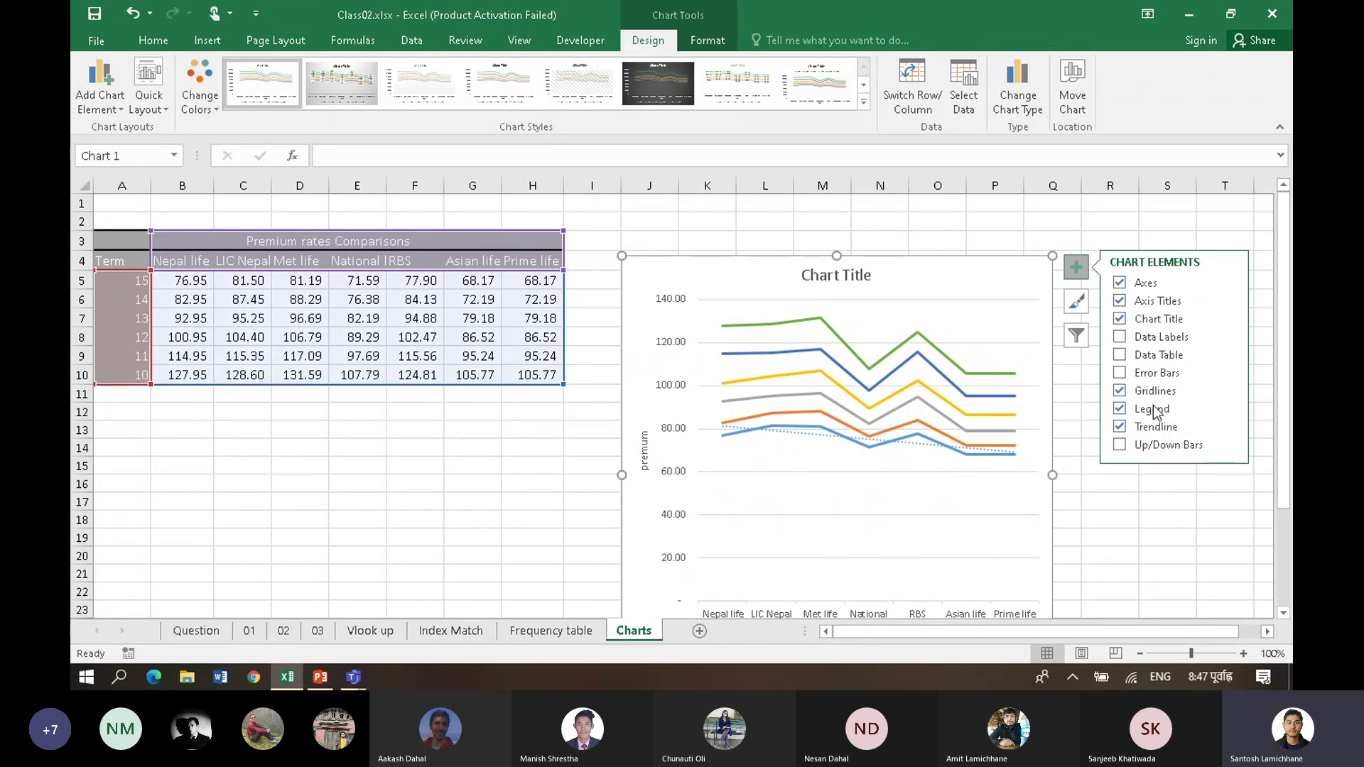
# Step: Enter CM1 in cell F14 and trendline in cell G14 below the premium rates table
pyautogui.click(437, 446)
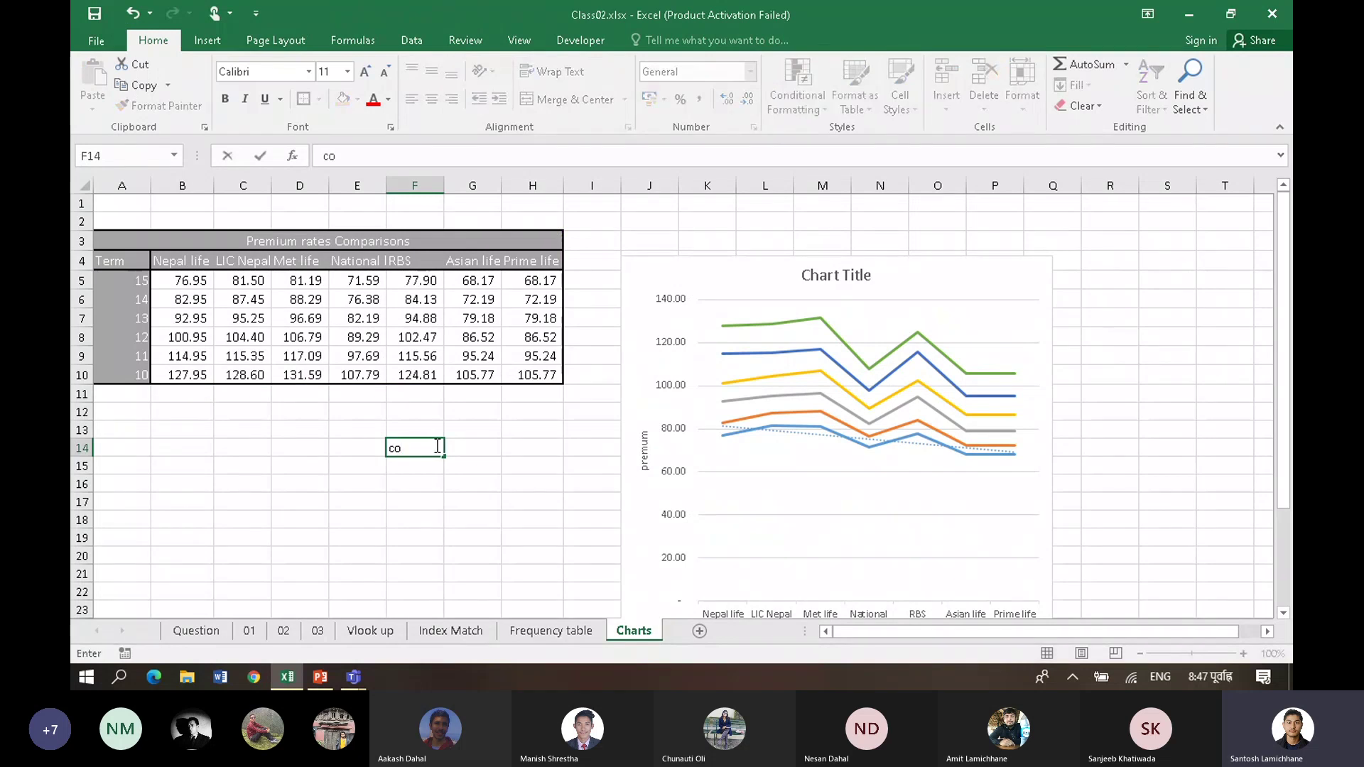
pyautogui.write('CM1')
pyautogui.press('Tab')
pyautogui.write('t')
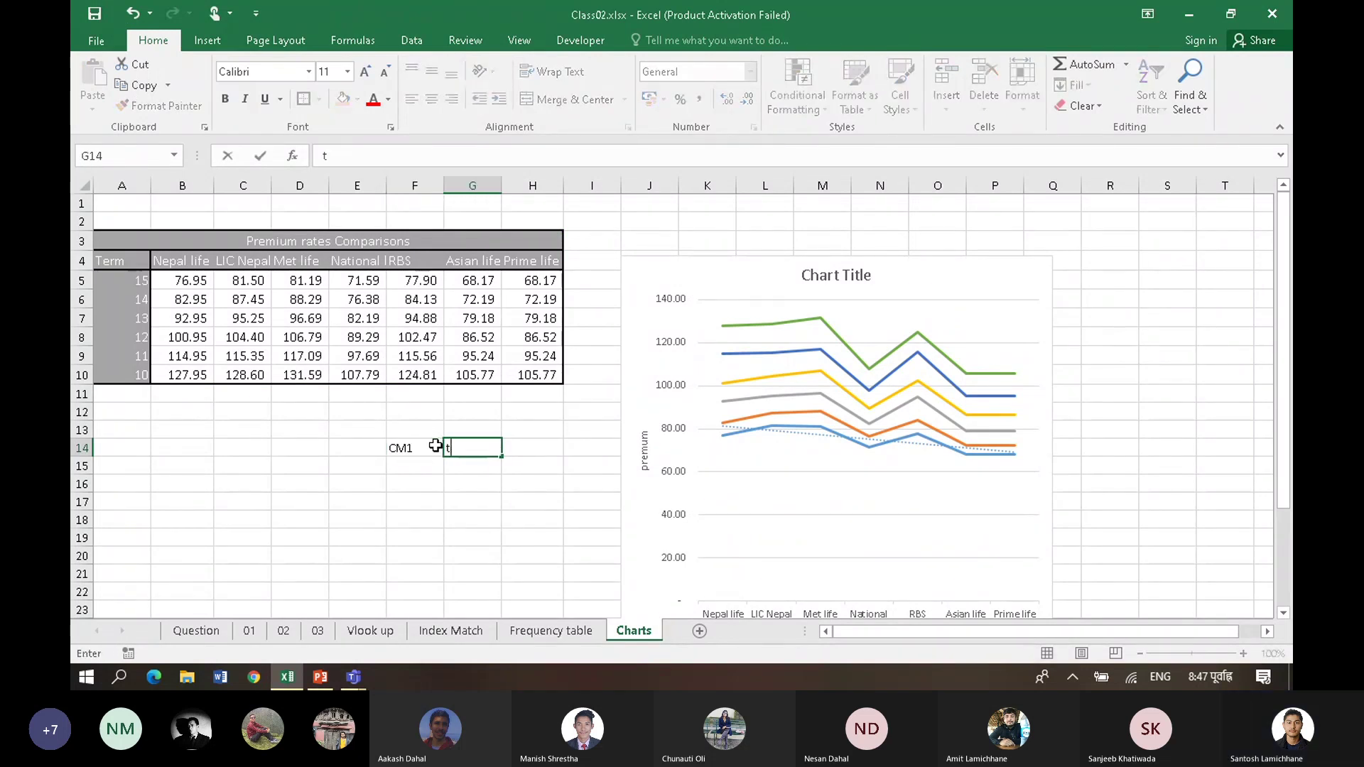
pyautogui.write('rendline')
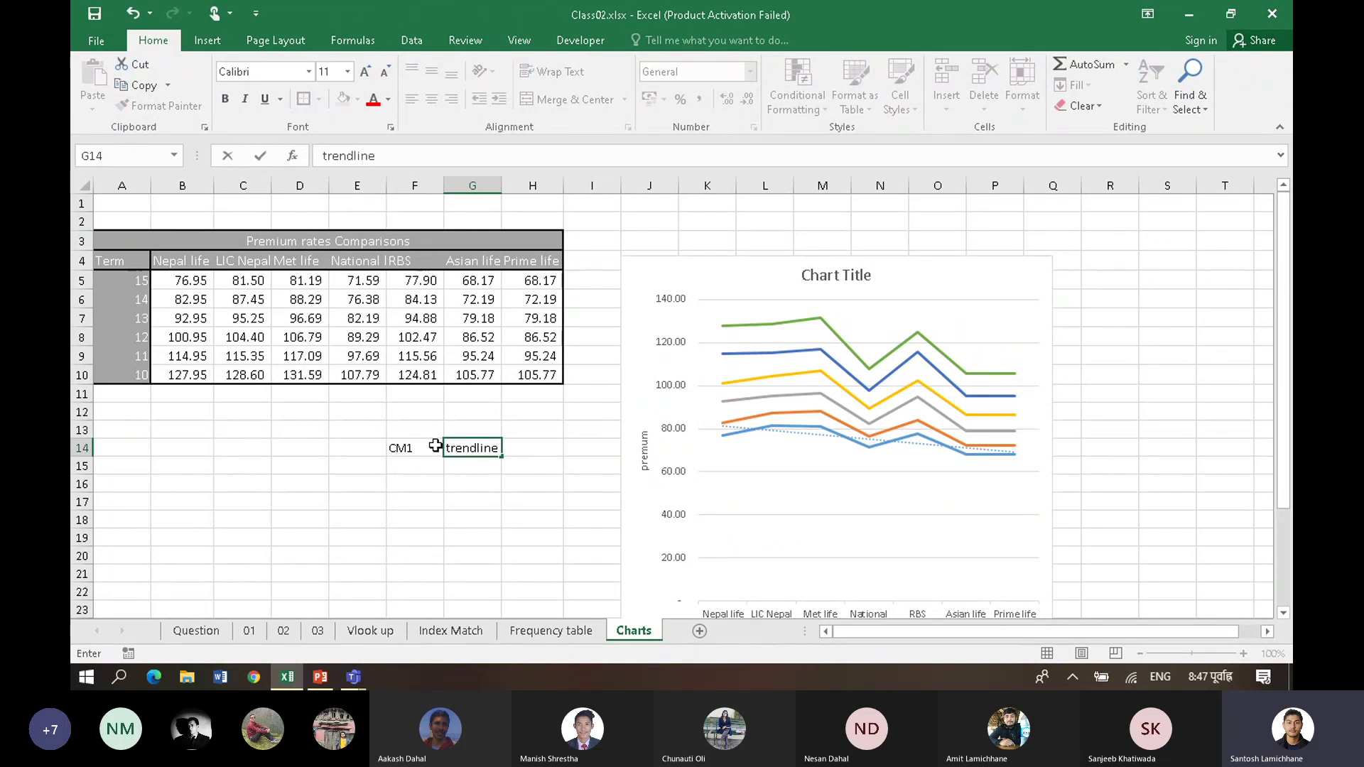
pyautogui.press('Return')
pyautogui.click(868, 379)
pyautogui.click(1077, 268)
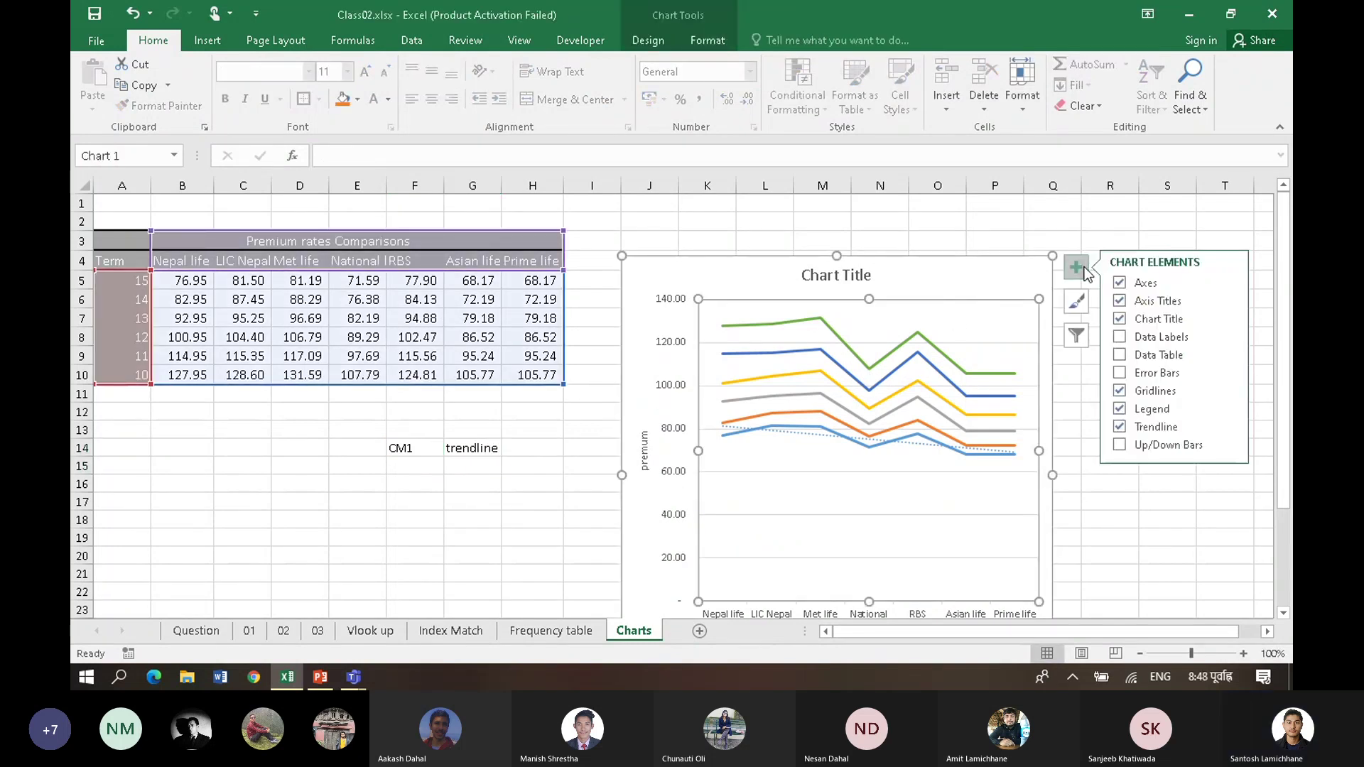
pyautogui.click(1077, 268)
pyautogui.click(1062, 227)
pyautogui.click(946, 264)
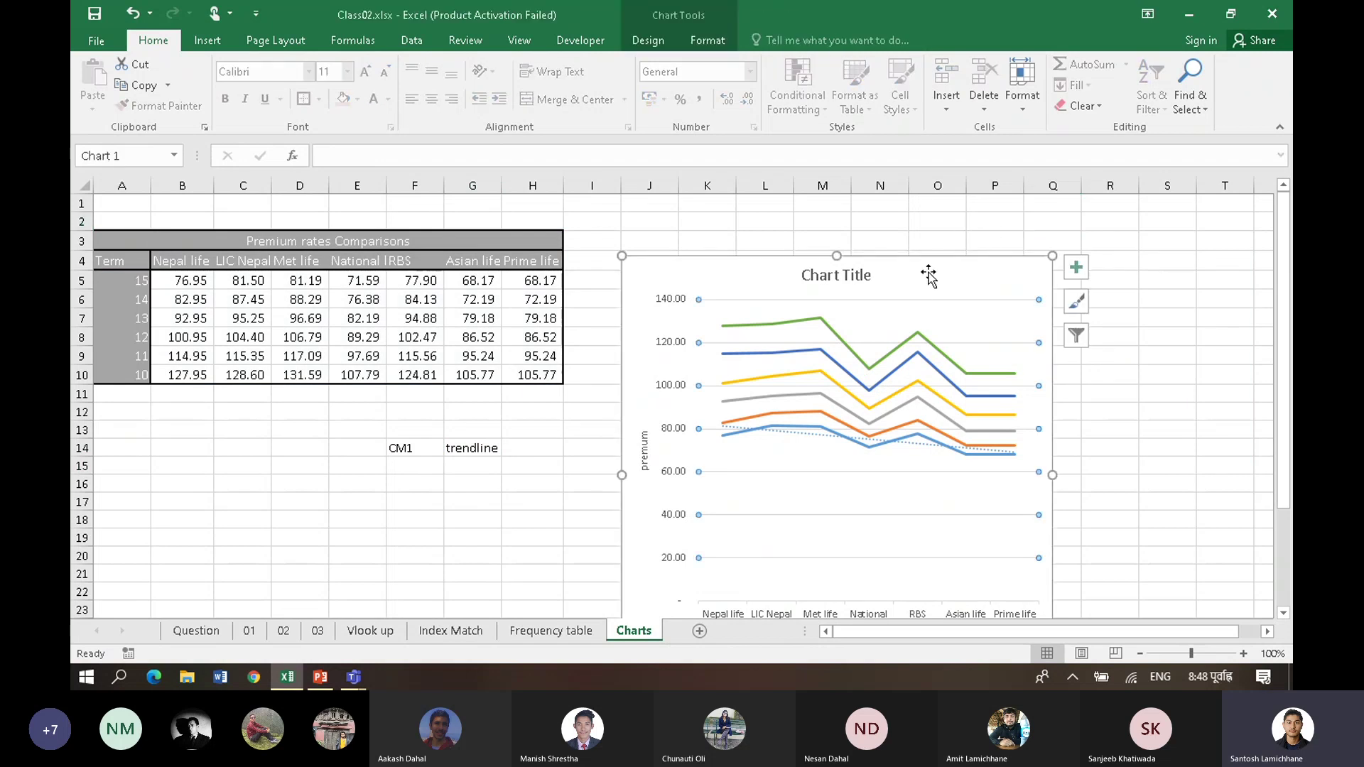
pyautogui.click(924, 300)
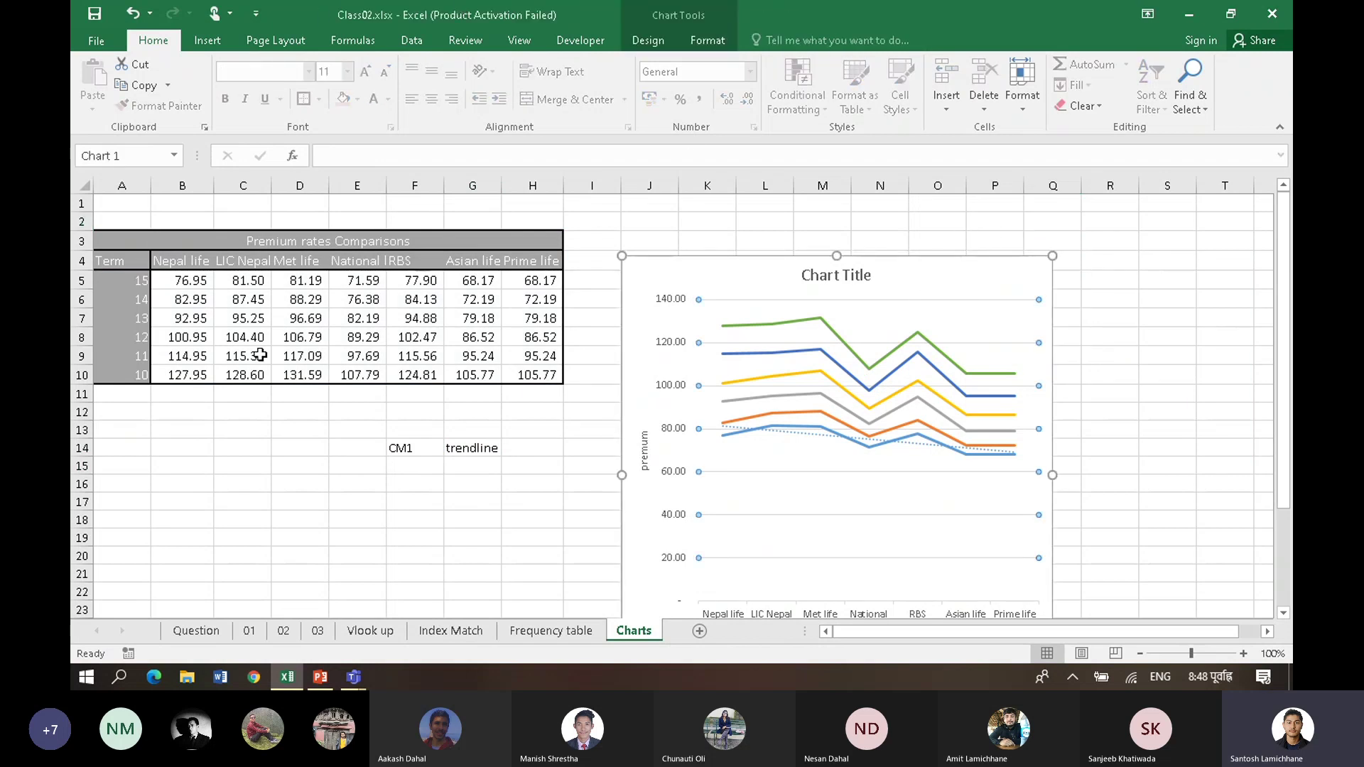
# Step: Select the whole premium rates table and compare the recommended charts with the full list of chart types
pyautogui.click(260, 355)
pyautogui.hotkey('ctrl', 'a')
pyautogui.click(214, 38)
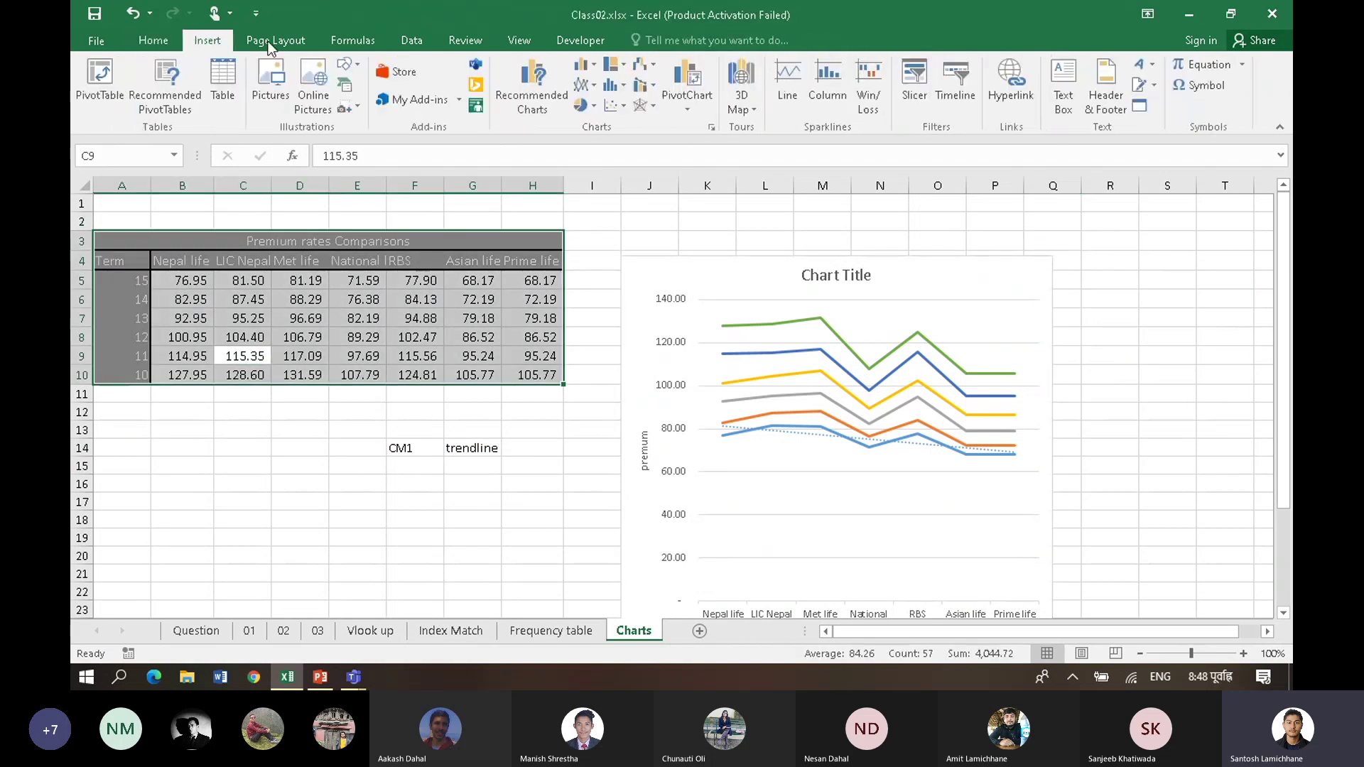
pyautogui.click(530, 71)
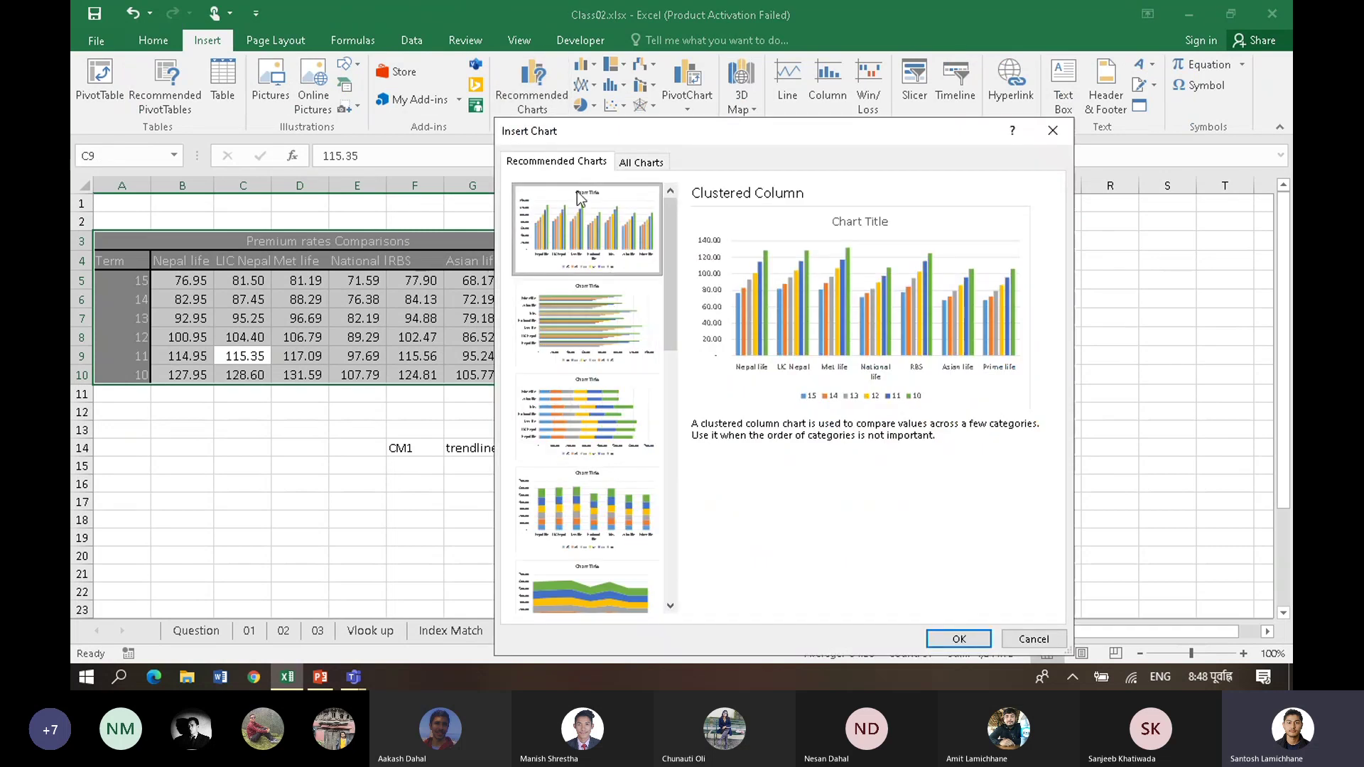
pyautogui.click(642, 163)
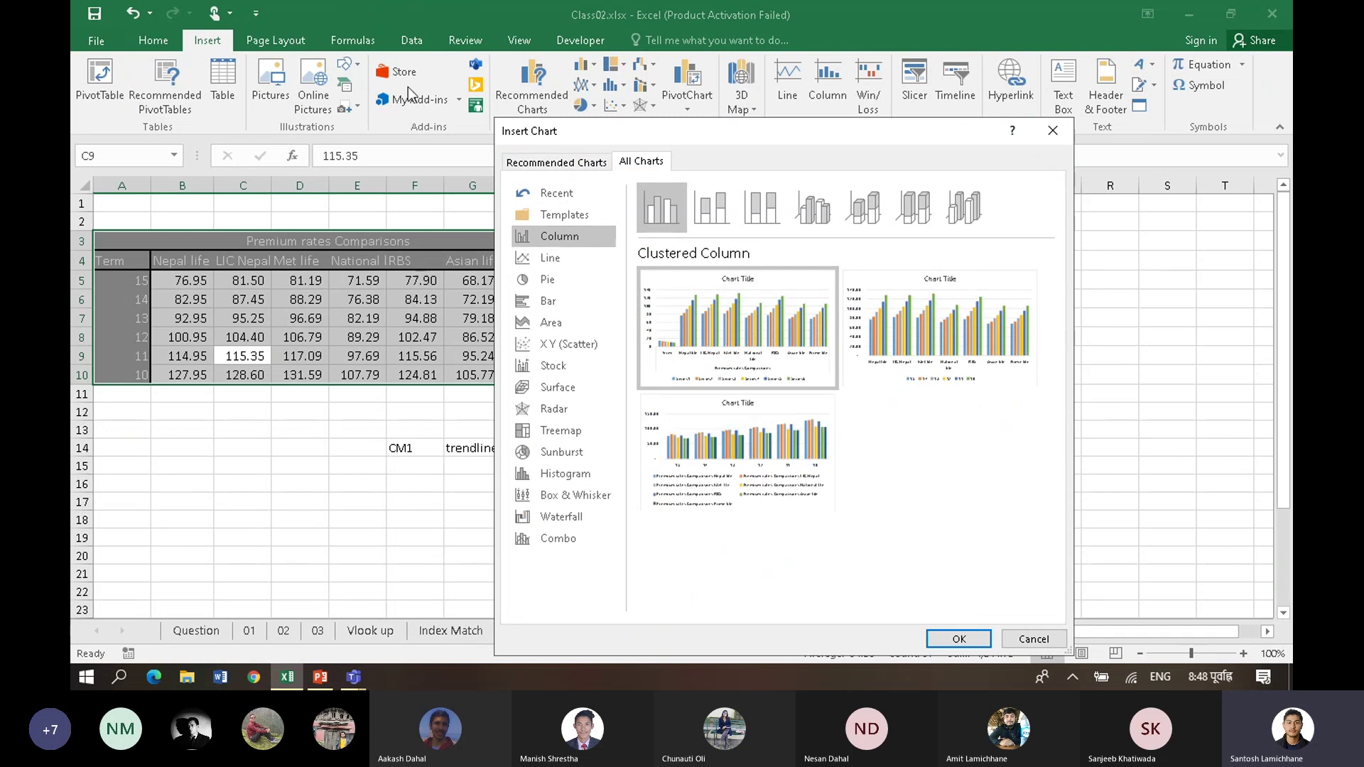
pyautogui.click(588, 162)
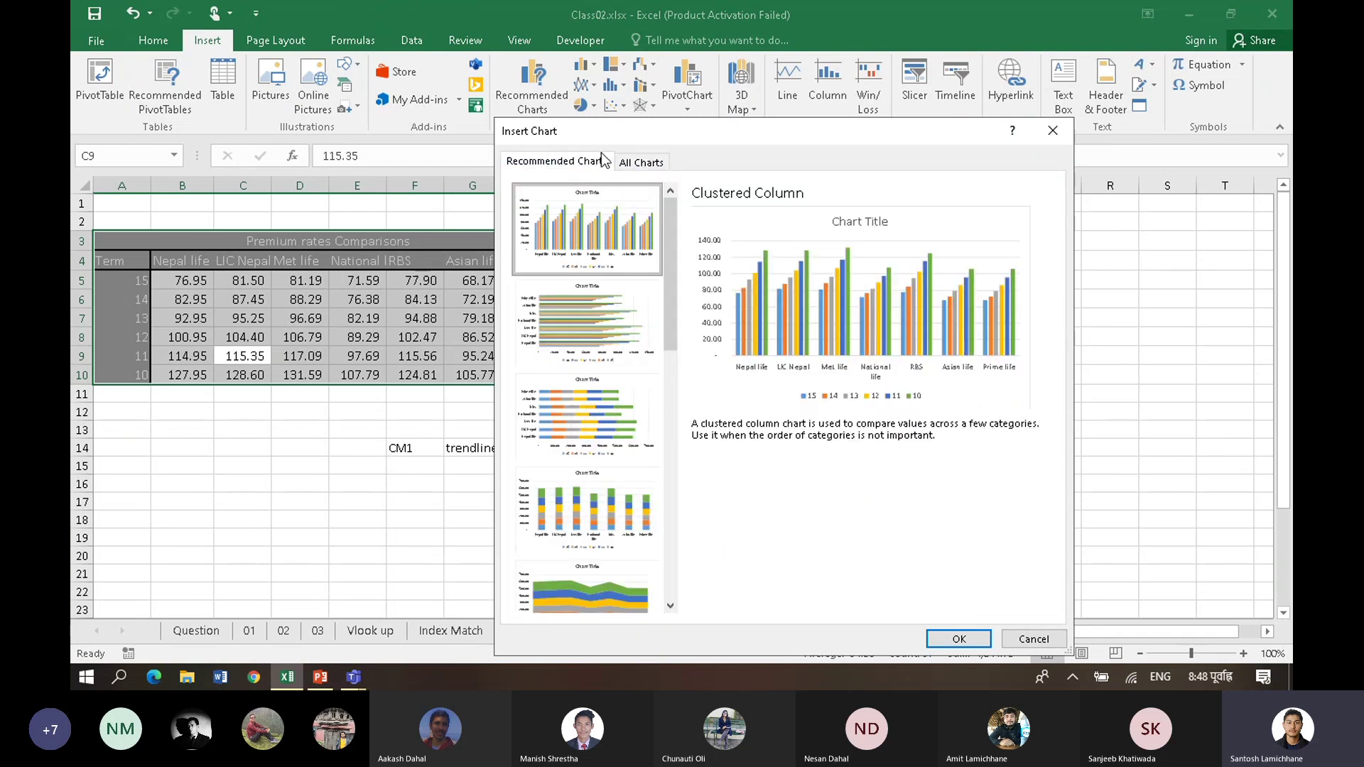
pyautogui.click(652, 168)
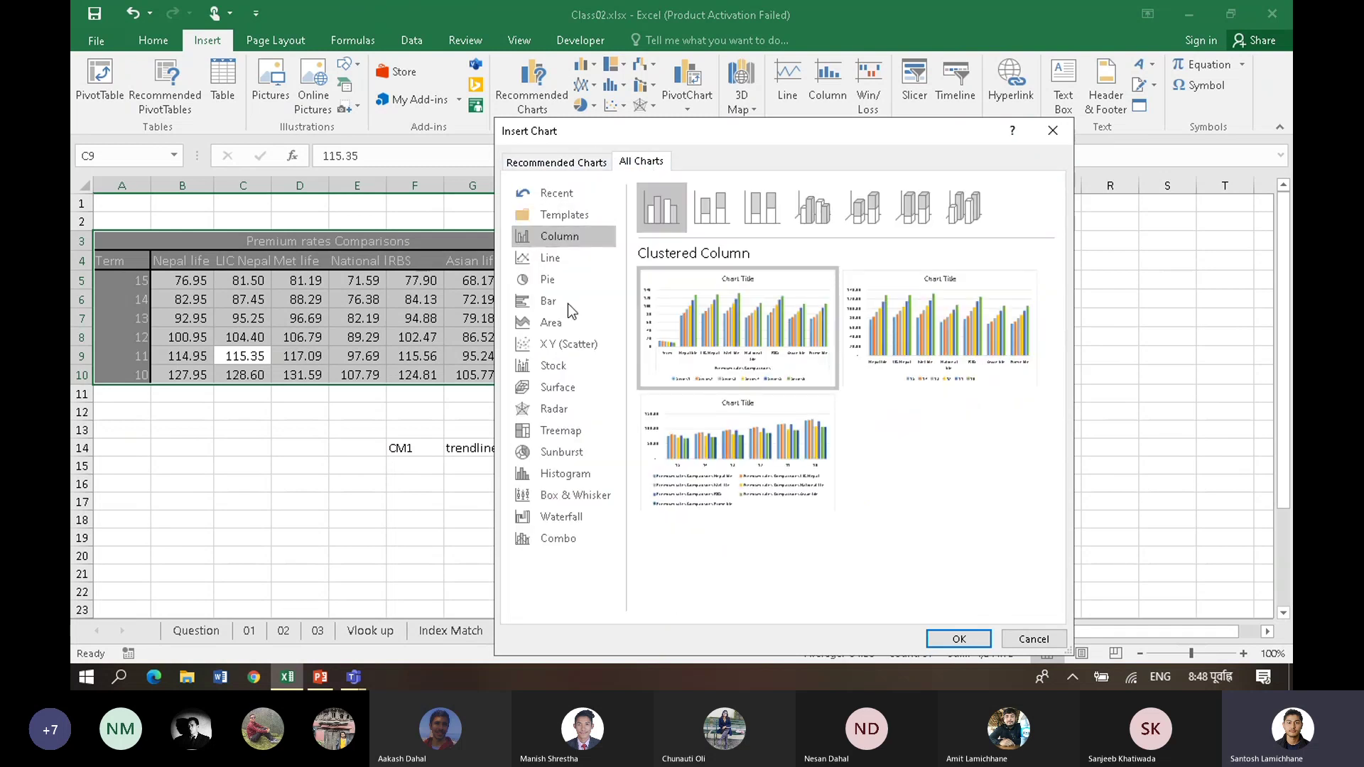
# Step: Preview the scatter, line, histogram, box and whisker, and waterfall chart types for the table without inserting a chart
pyautogui.click(574, 344)
pyautogui.moveTo(679, 331)
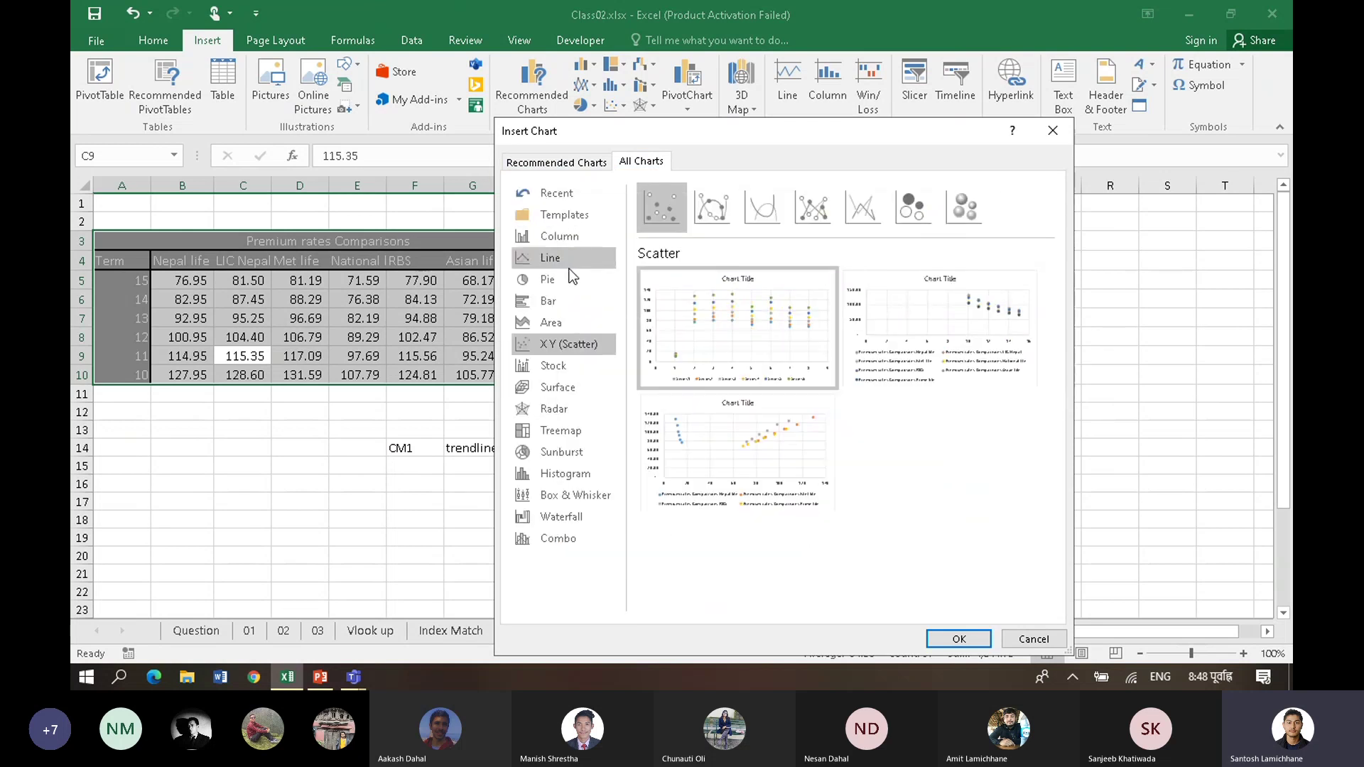
pyautogui.click(570, 267)
pyautogui.moveTo(824, 310)
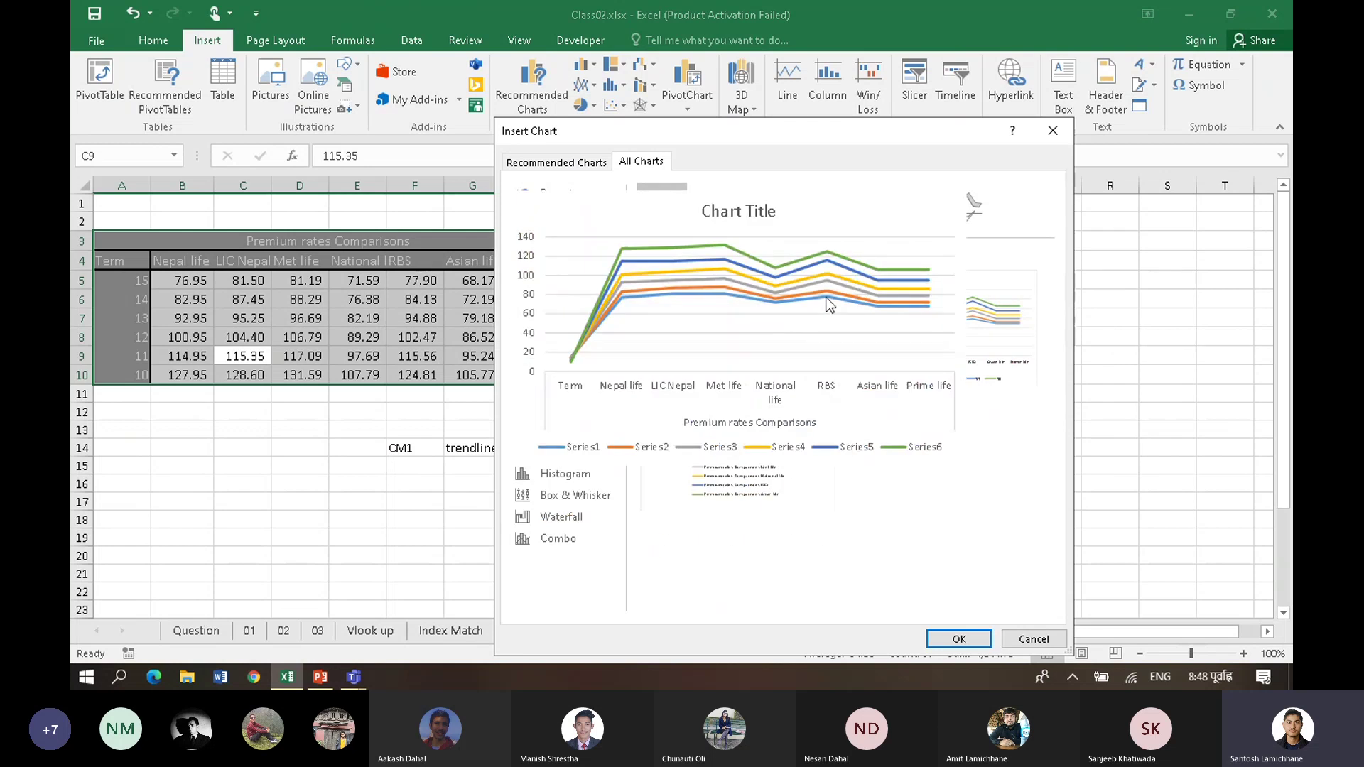
pyautogui.click(572, 478)
pyautogui.click(599, 496)
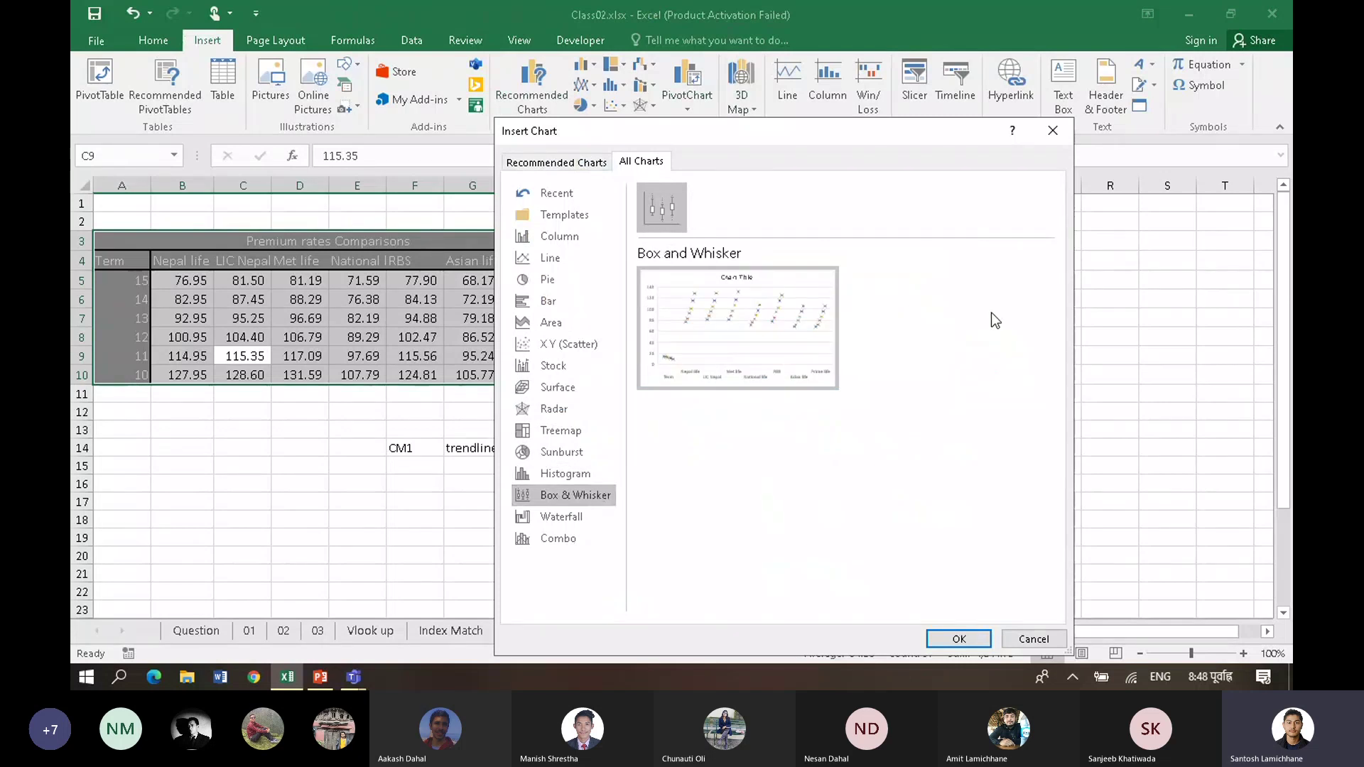
pyautogui.click(560, 519)
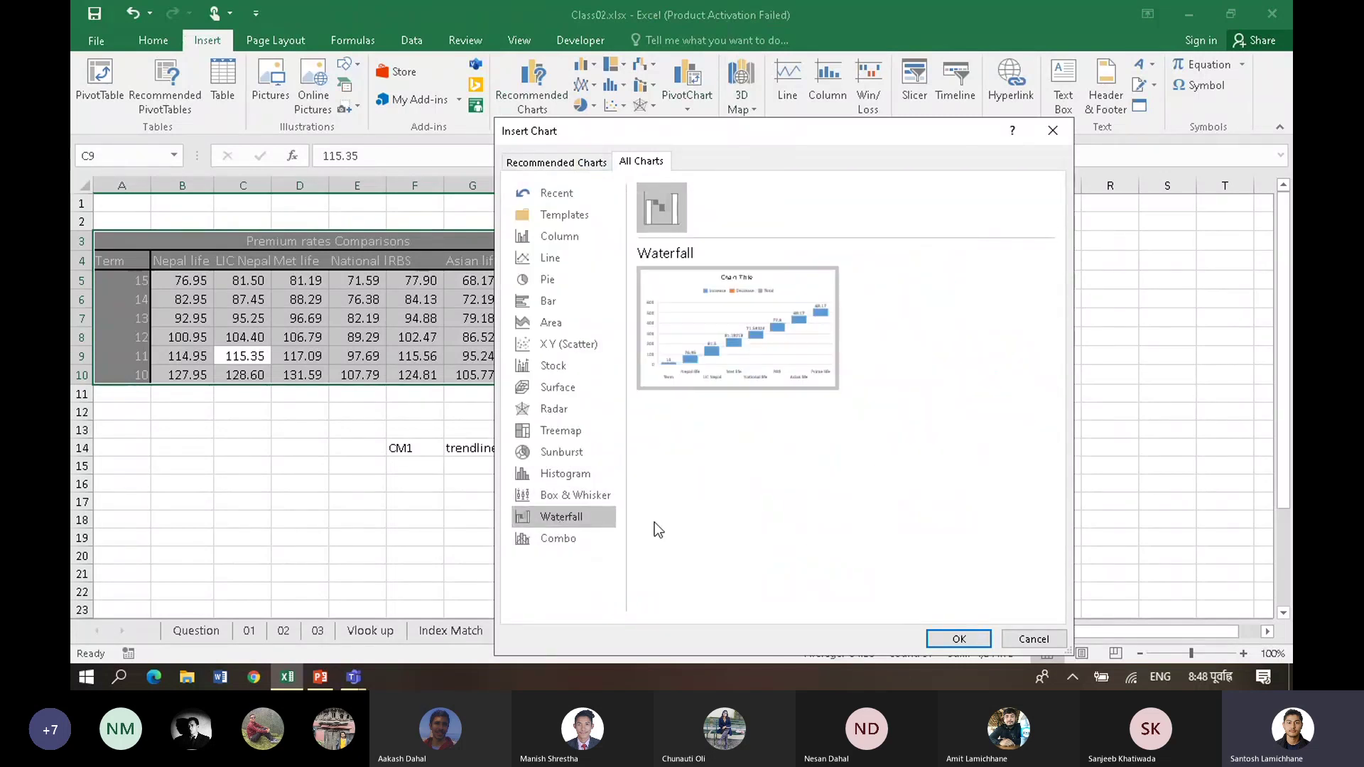
pyautogui.click(588, 496)
pyautogui.click(565, 472)
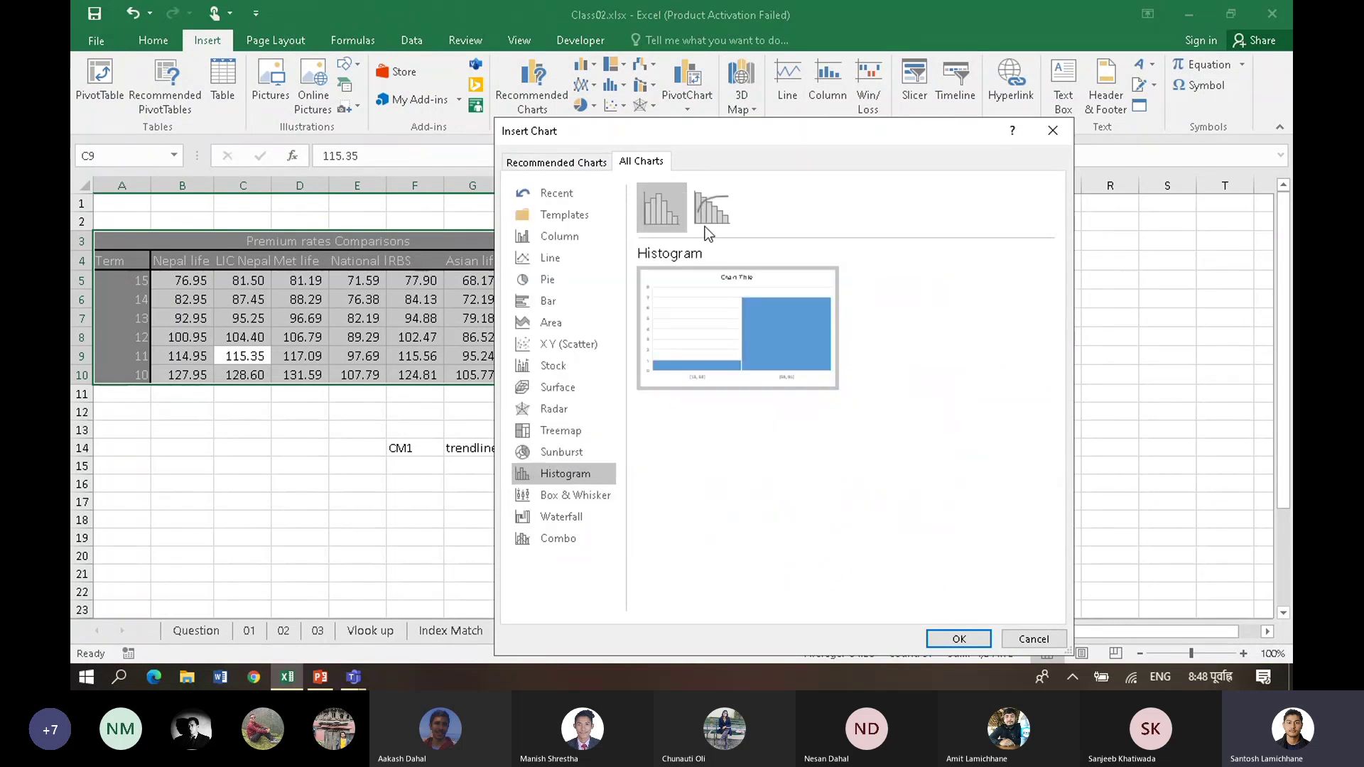
pyautogui.click(1034, 639)
pyautogui.click(1223, 317)
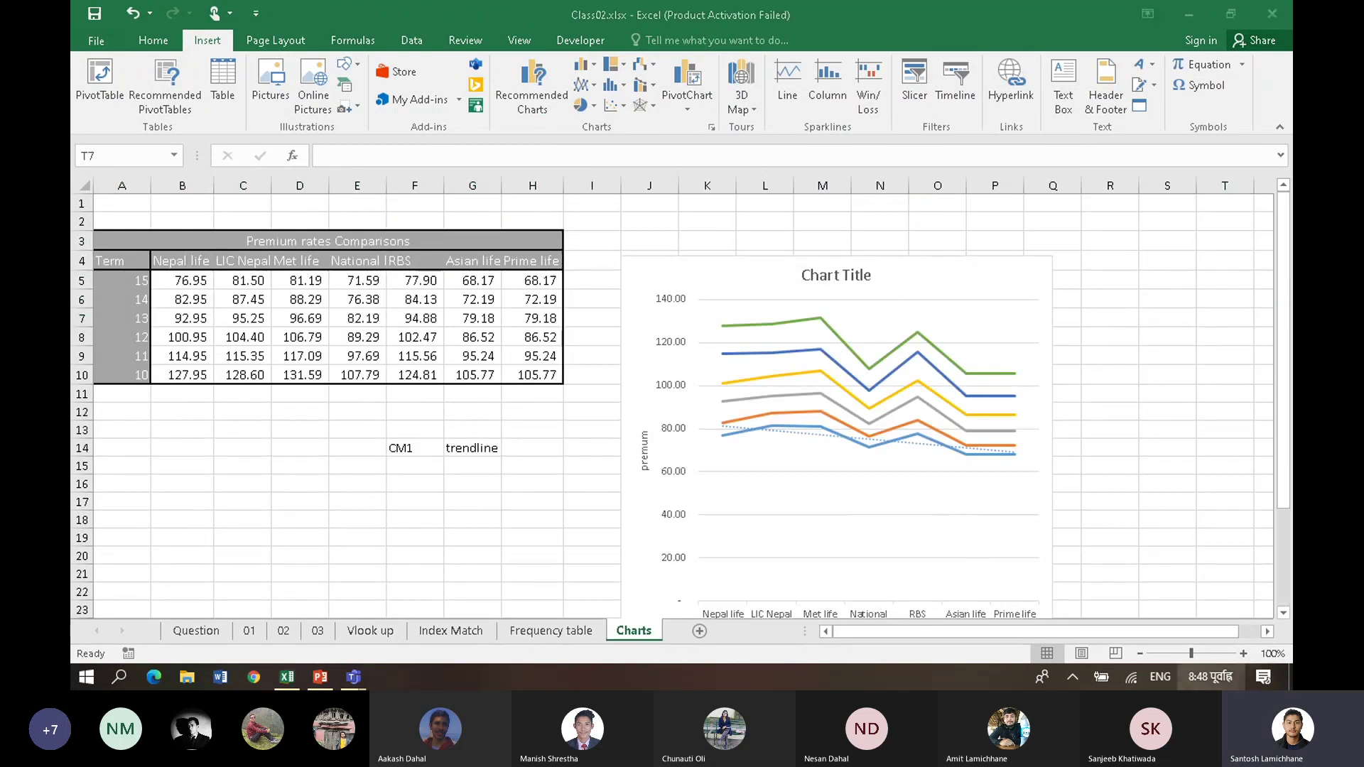
# Step: Show the desktop and switch to the R programming meeting window in Microsoft Teams
pyautogui.click(1290, 677)
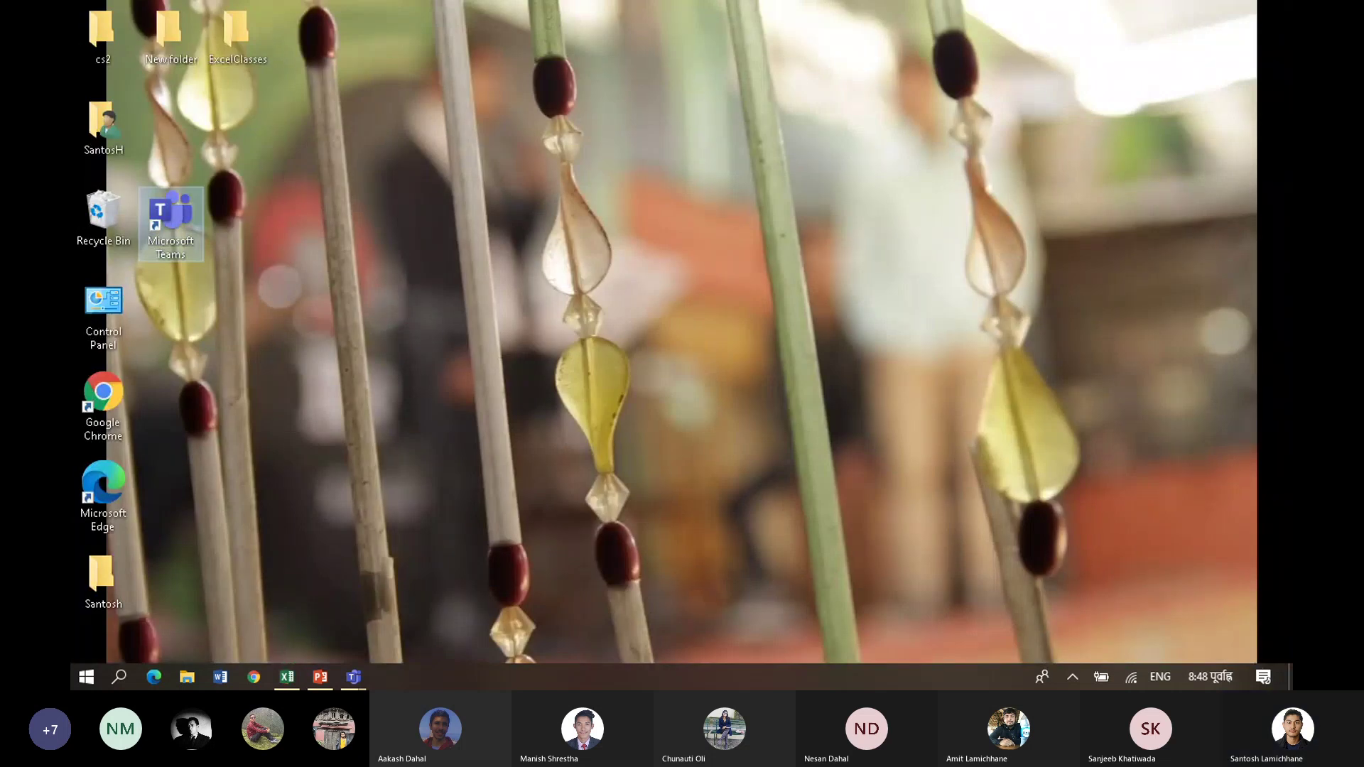
pyautogui.click(353, 677)
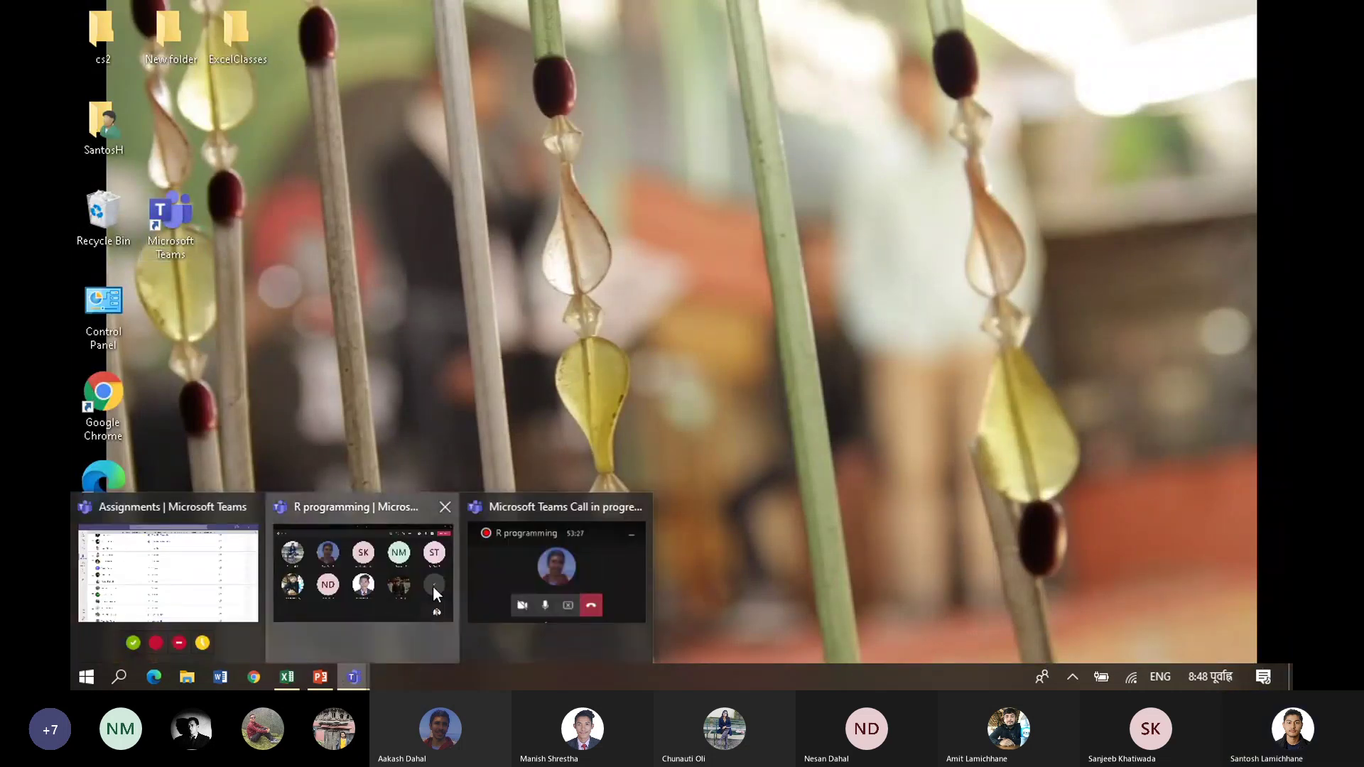
pyautogui.click(416, 647)
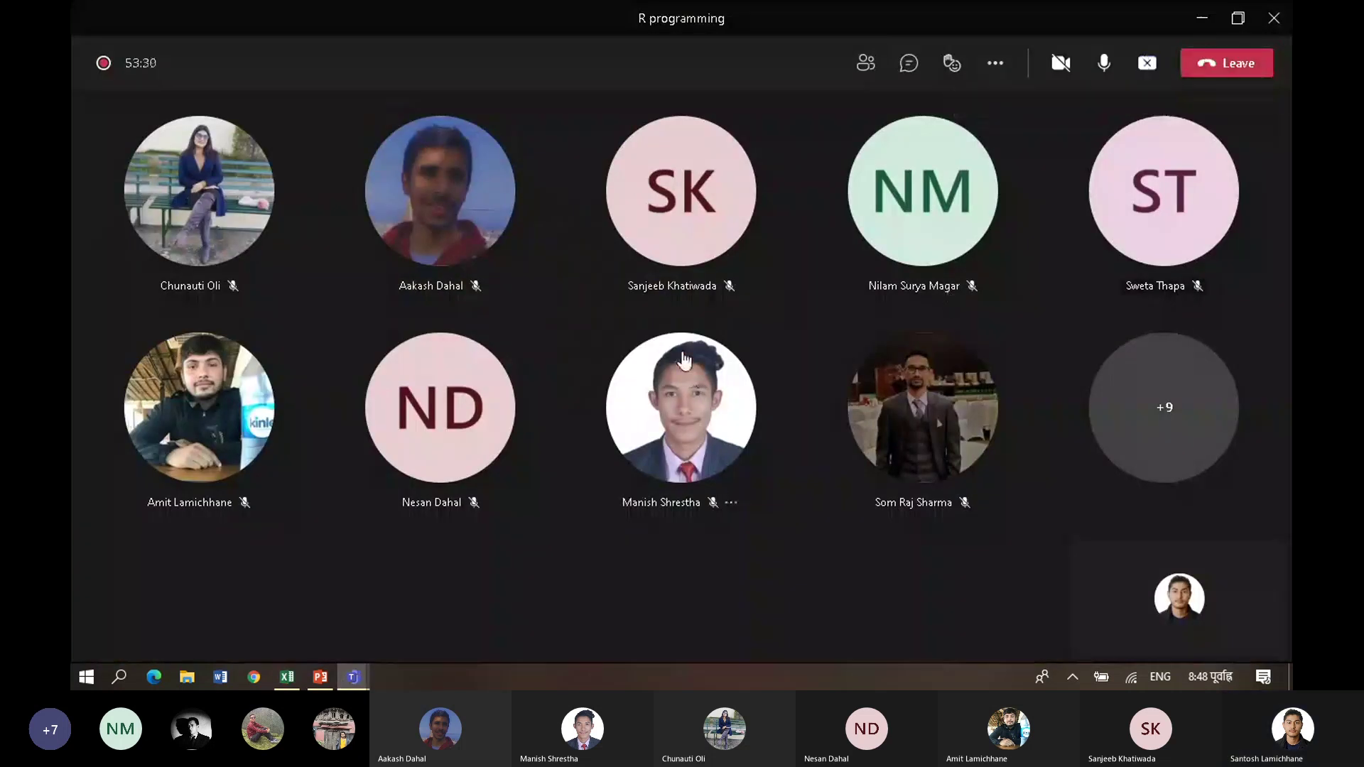
# Step: Switch to the ExcelClass02 presentation in PowerPoint and review its slides on the assignment, other functions, and frequency tables and charts
pyautogui.click(320, 677)
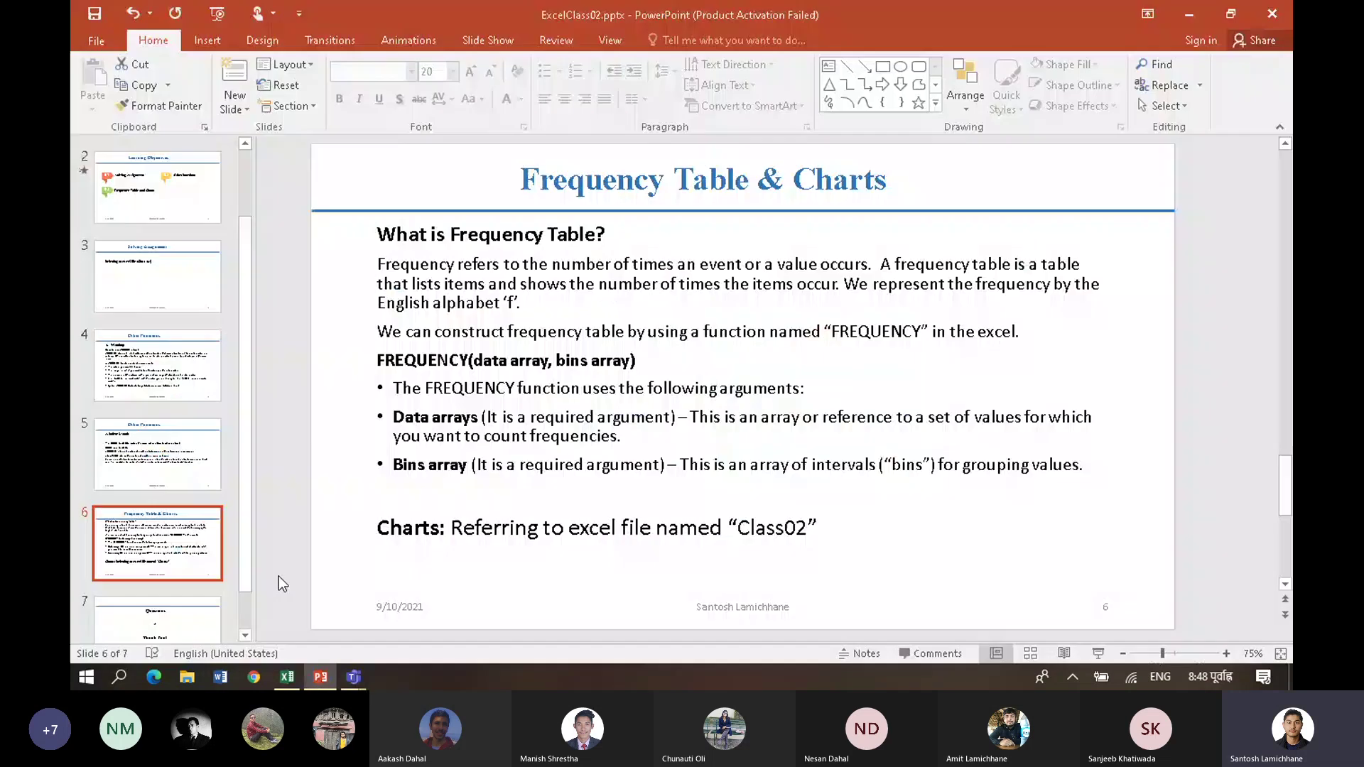
pyautogui.click(209, 483)
pyautogui.click(208, 556)
pyautogui.click(177, 628)
pyautogui.click(190, 491)
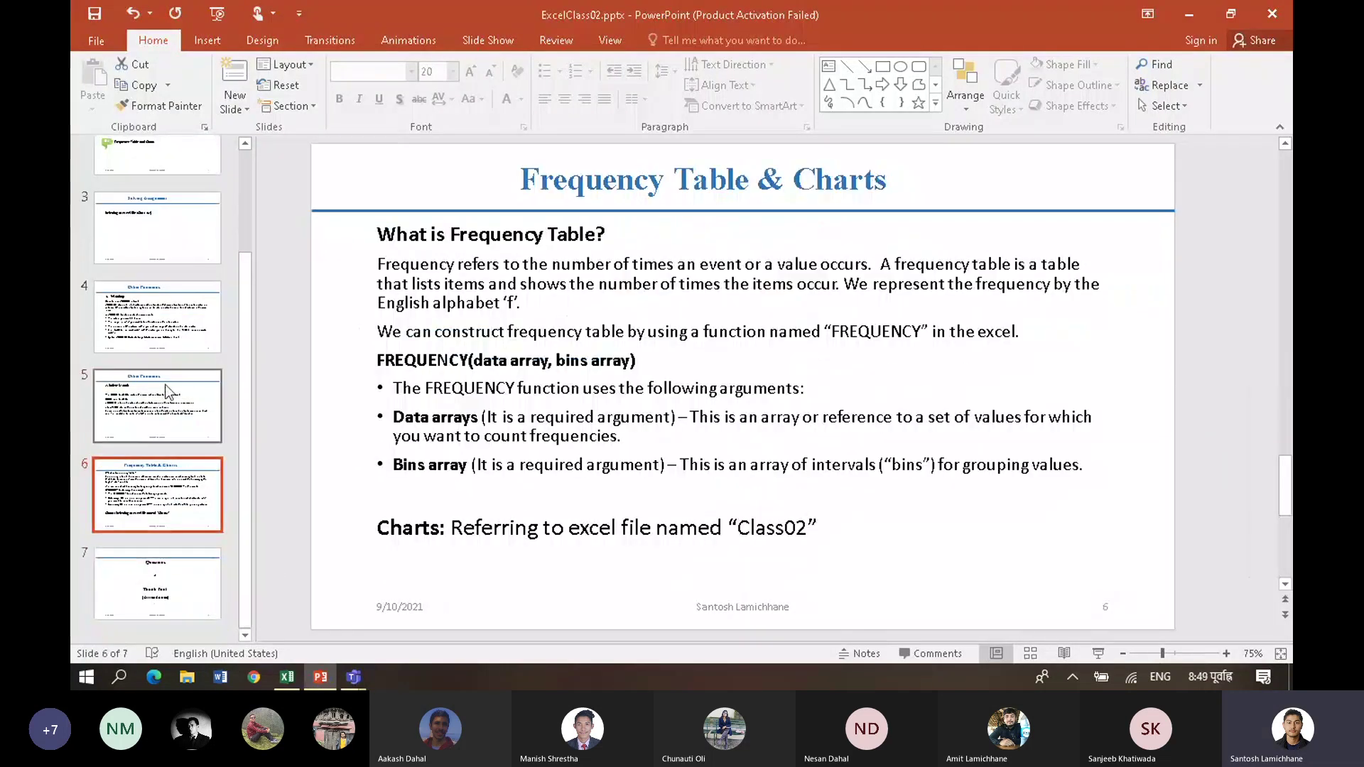
pyautogui.click(172, 403)
pyautogui.click(186, 497)
pyautogui.click(184, 400)
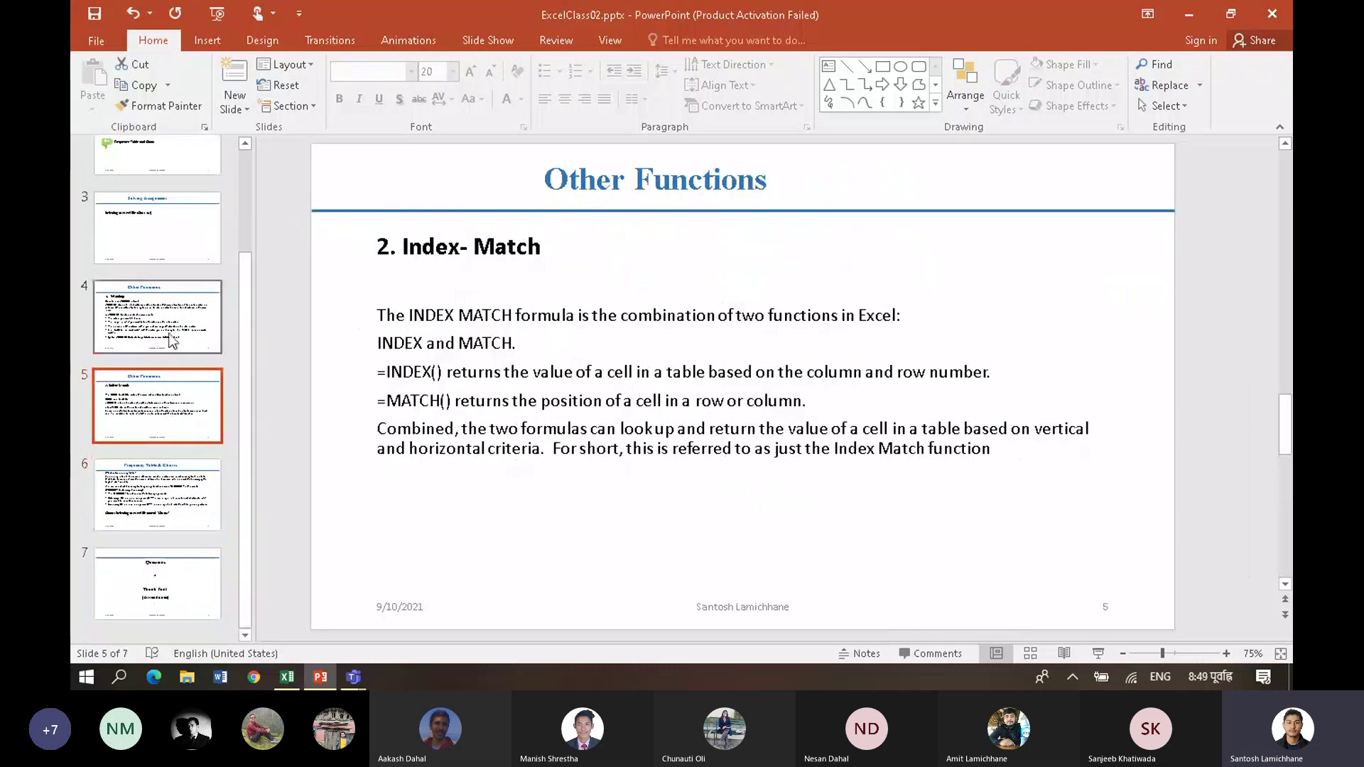
pyautogui.click(176, 344)
pyautogui.scroll(2, 177, 352)
pyautogui.click(182, 367)
pyautogui.scroll(-2, 183, 391)
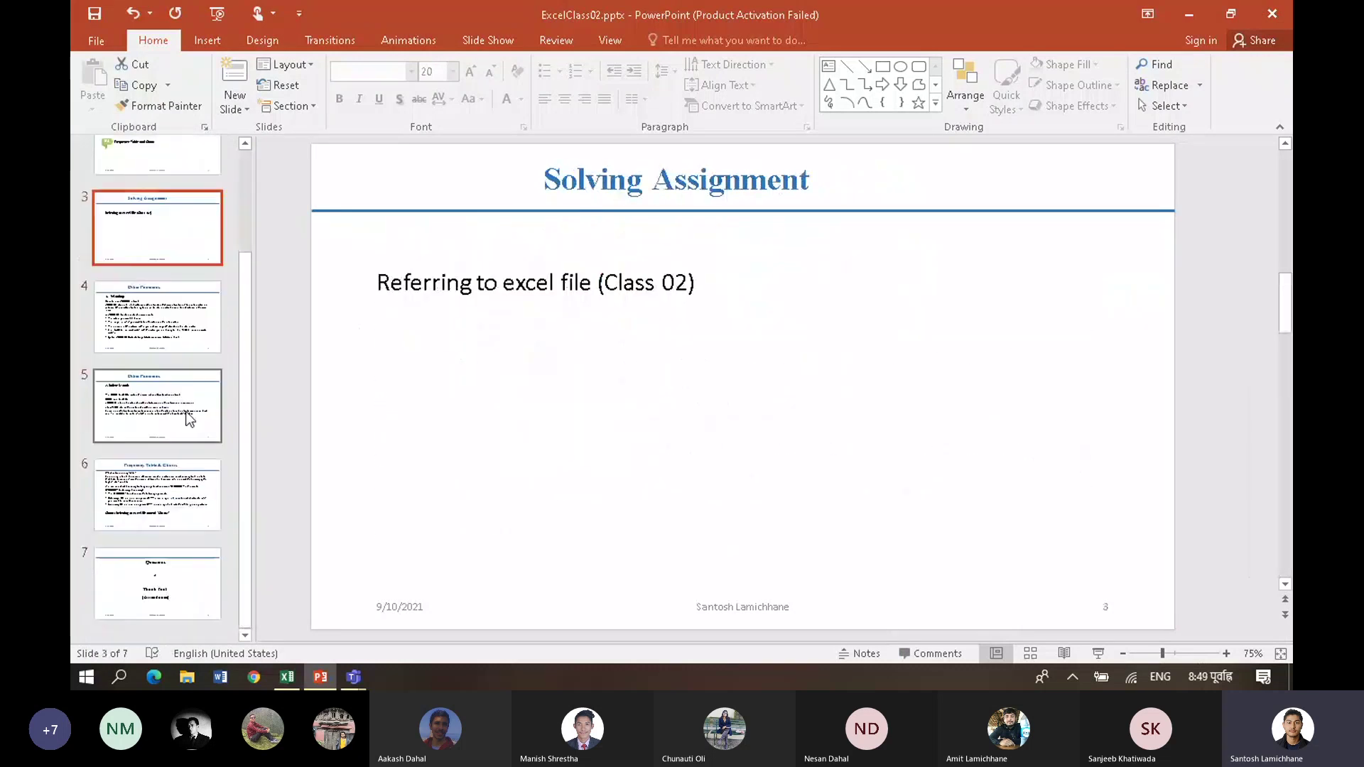
pyautogui.click(206, 505)
pyautogui.click(203, 419)
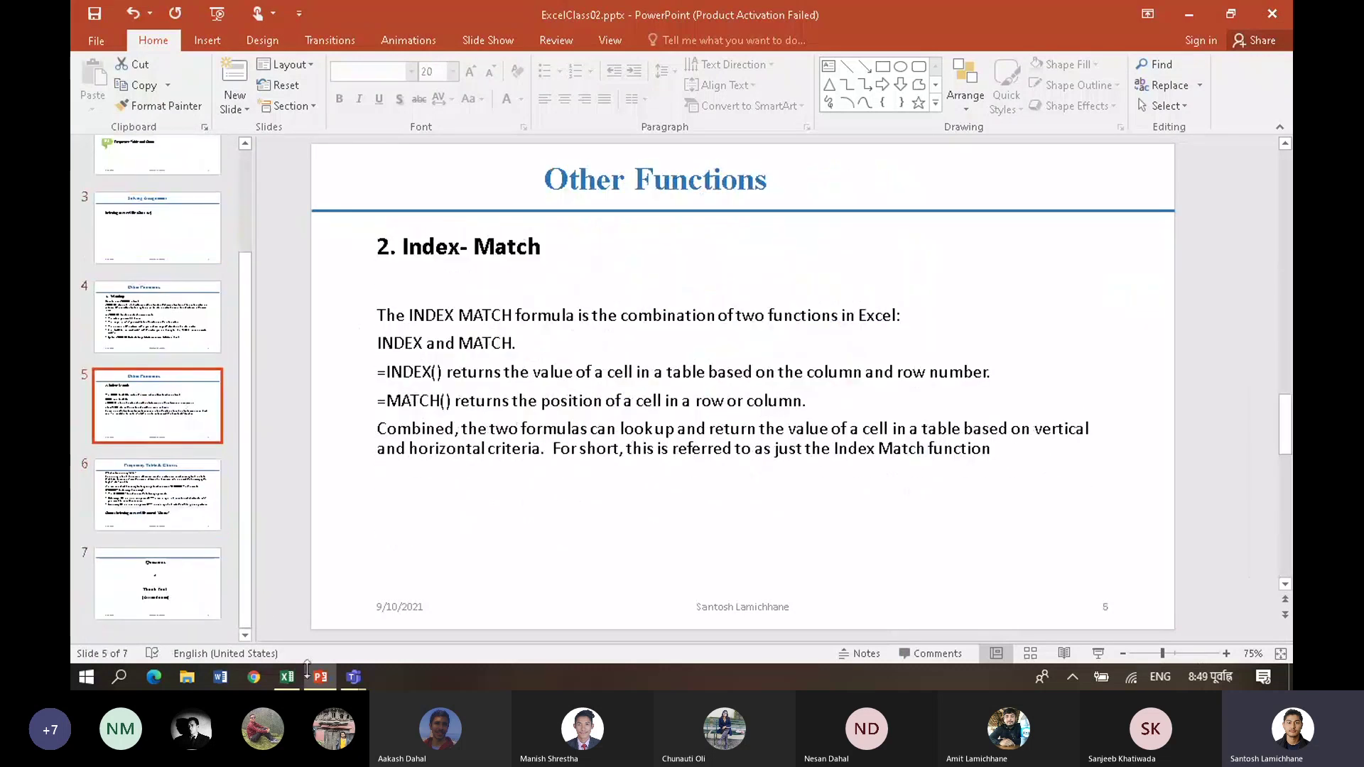
# Step: Return to the R programming meeting in Microsoft Teams and stop sharing the screen
pyautogui.click(355, 679)
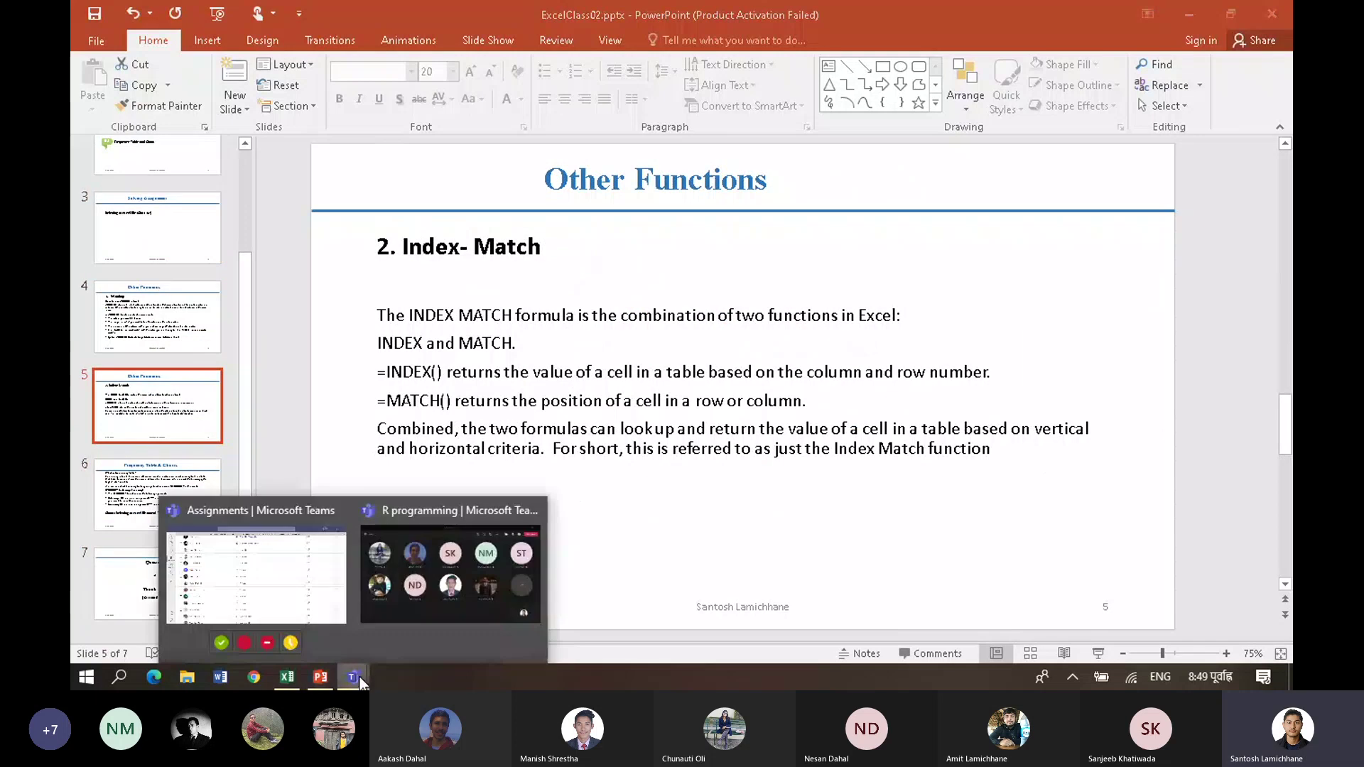
pyautogui.click(400, 617)
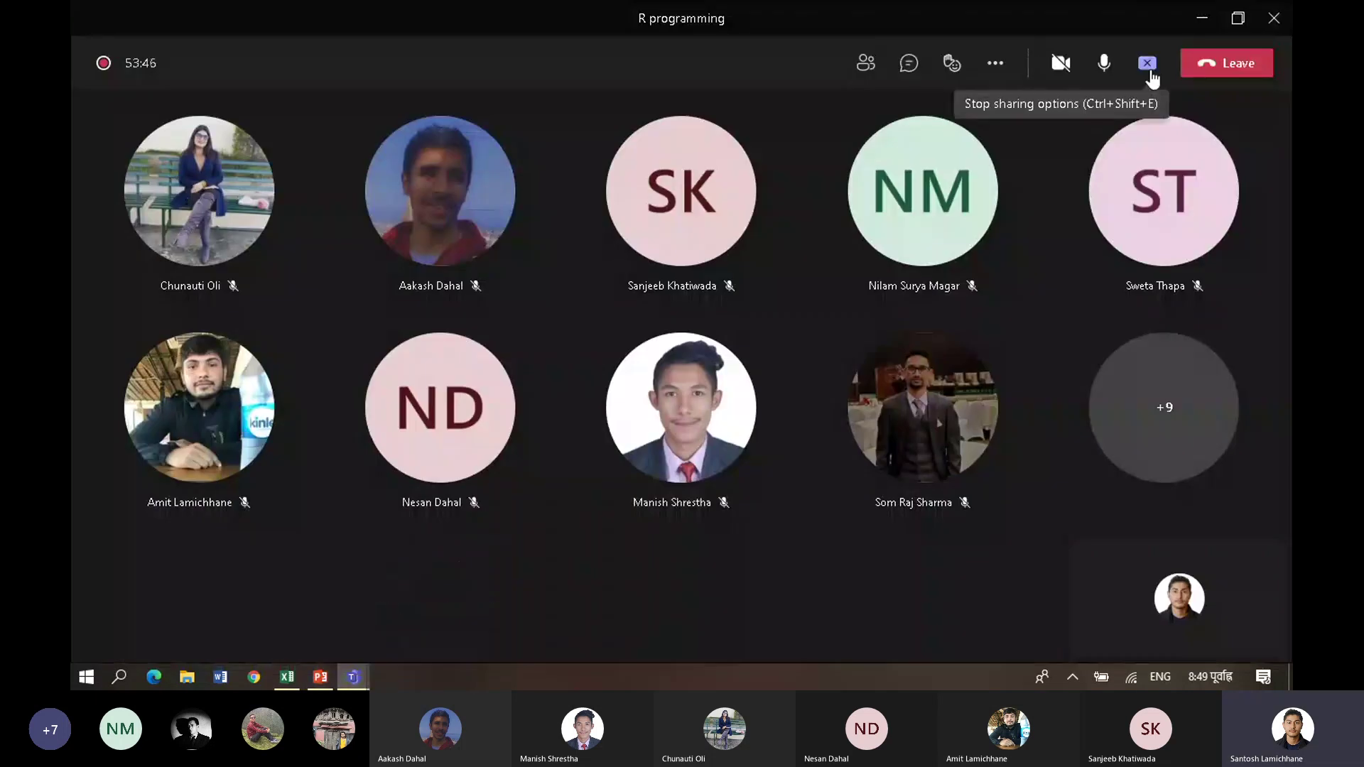
pyautogui.click(1149, 68)
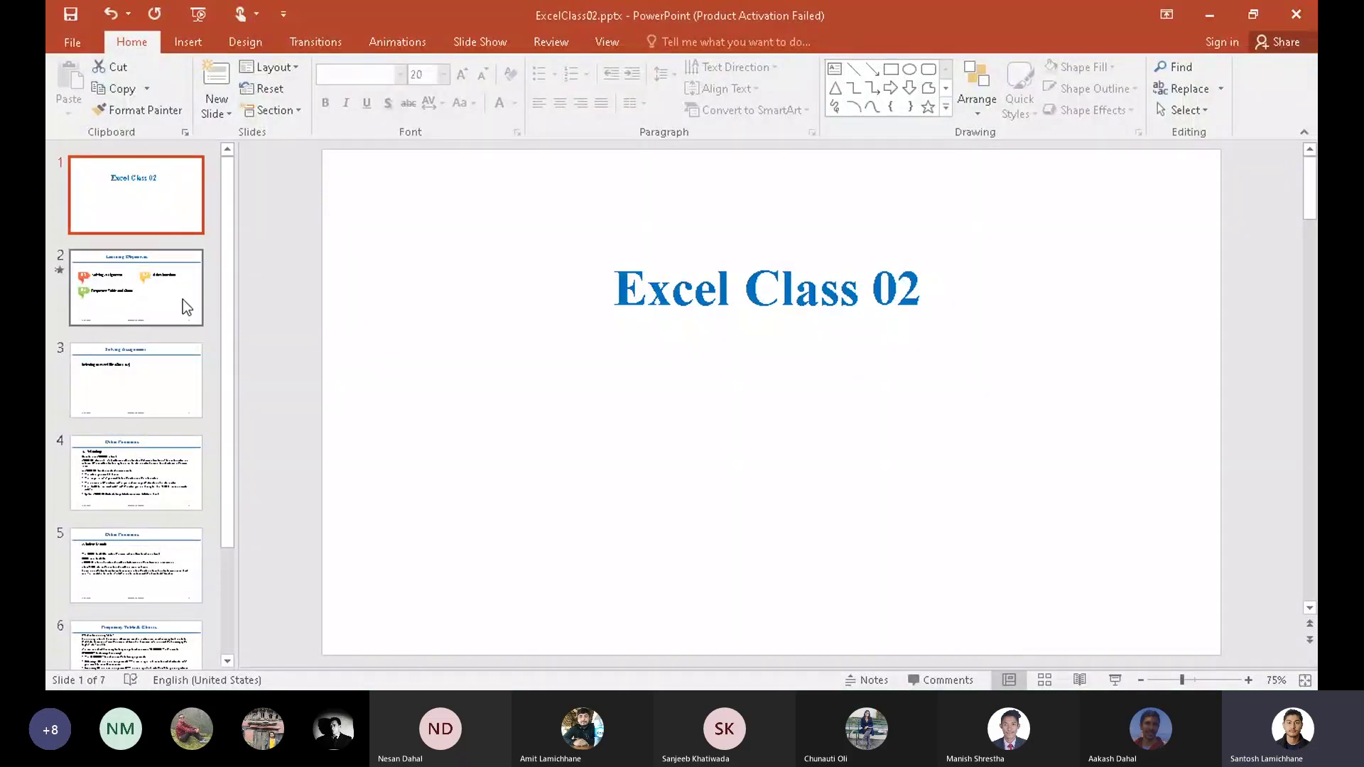
# Step: Page through the ExcelClass02 slides in PowerPoint from Learning Objectives to Frequency Table & Charts
pyautogui.click(182, 300)
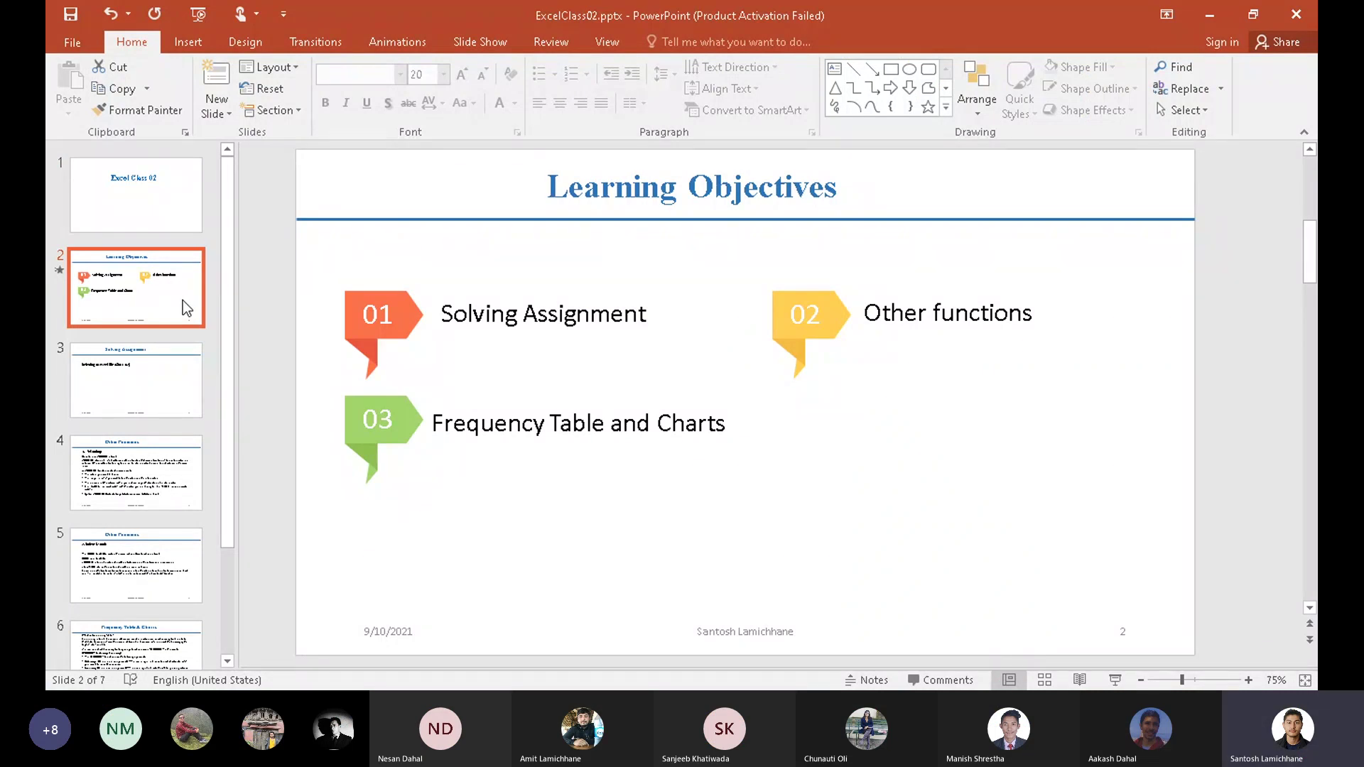
pyautogui.press('Down')
pyautogui.press('Down')
pyautogui.press('Down')
pyautogui.press('Down')
pyautogui.press('Down')
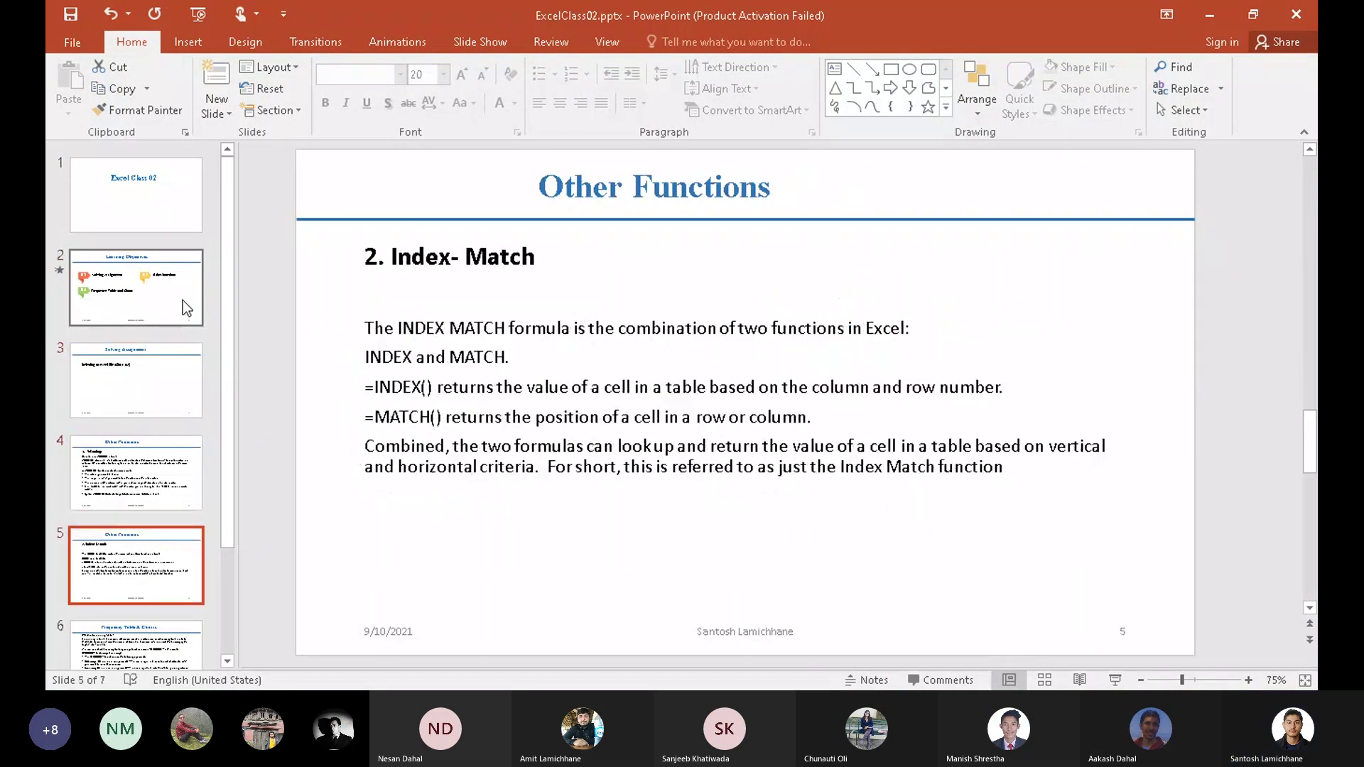
pyautogui.press('Up')
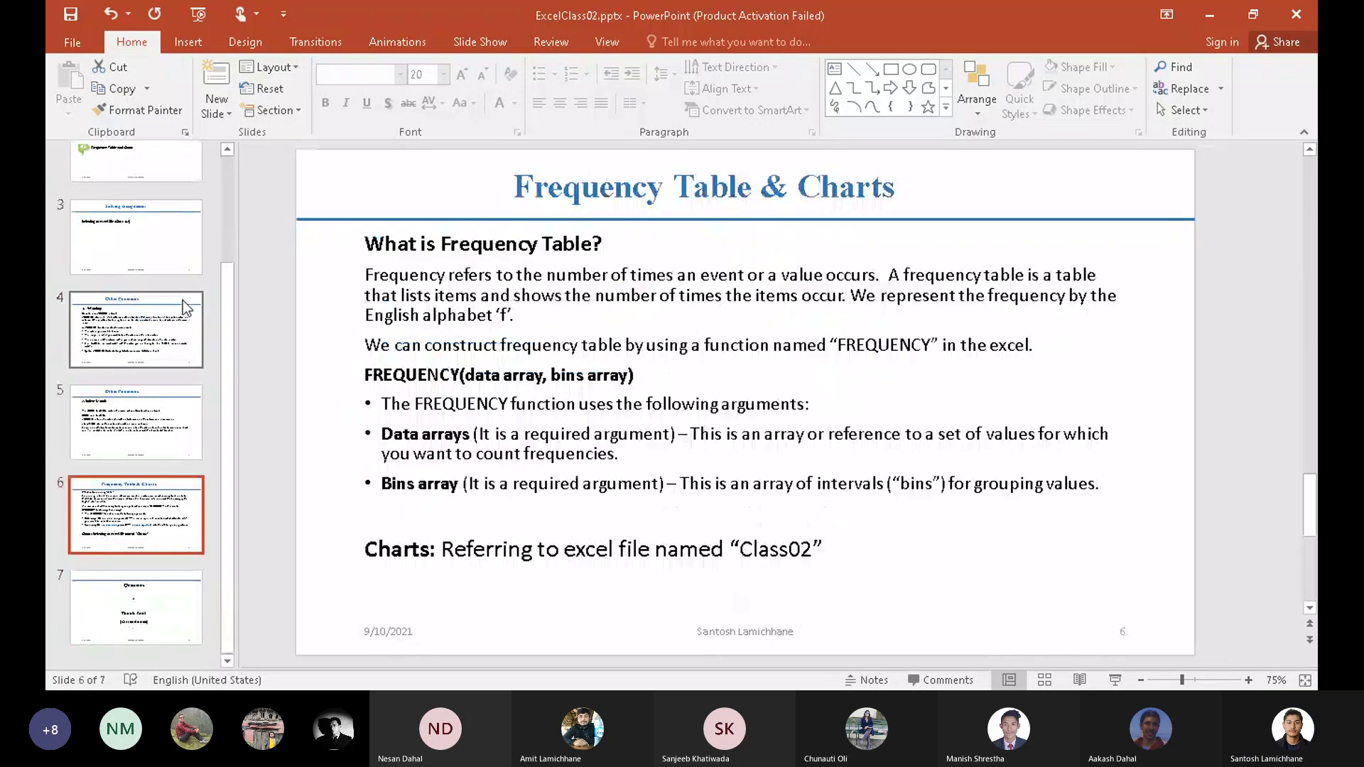